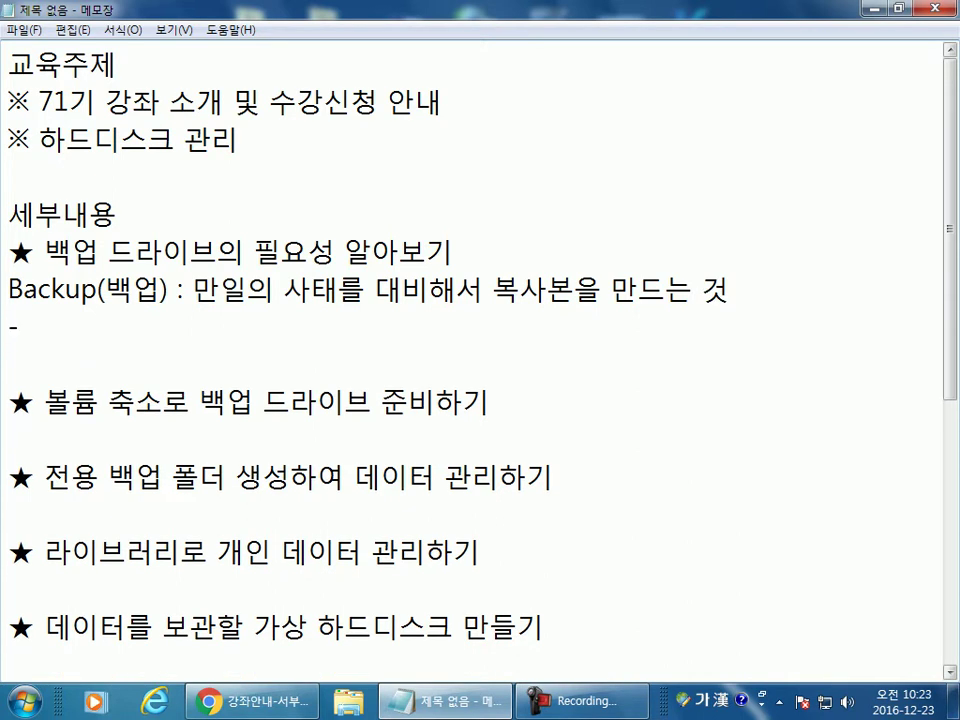
Step: Complete the first bullet under the Backup definition as "- 폴더, 파일을 그대로 복사하는 것"
{"action": "type", "text": "폴더, 파읽ㅇ"}
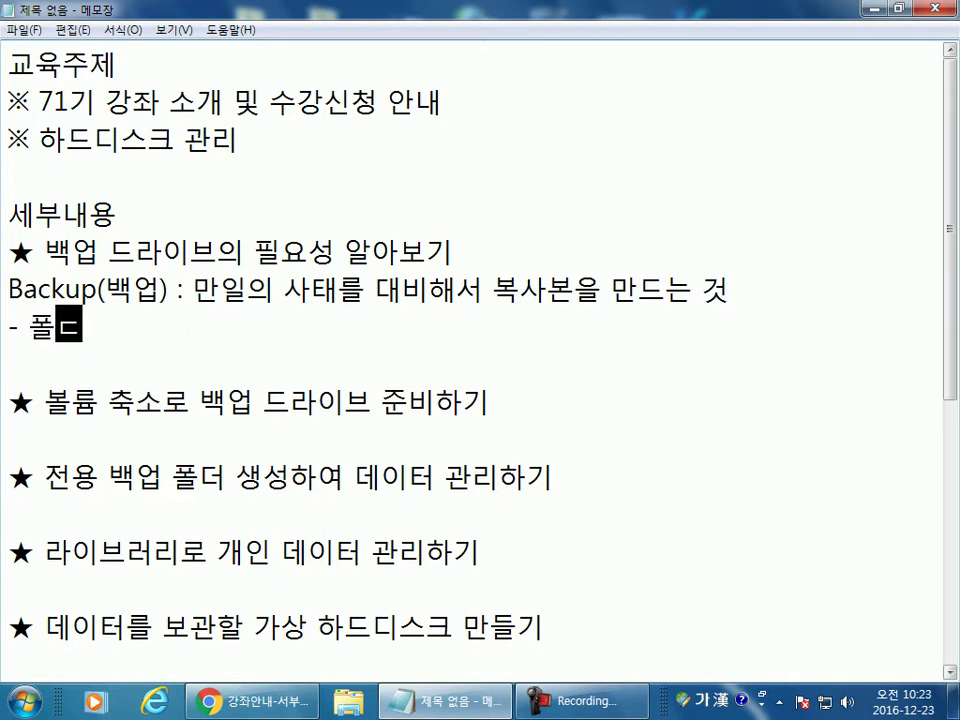
{"action": "type", "text": "ㅡㄹ"}
{"action": "key", "text": "BackSpace"}
{"action": "key", "text": "BackSpace"}
{"action": "key", "text": "BackSpace"}
{"action": "key", "text": "BackSpace"}
{"action": "type", "text": "ㅇㅣㄹㅇㅡㄹ ㄱㅡㄷㅐㄹㅗ"}
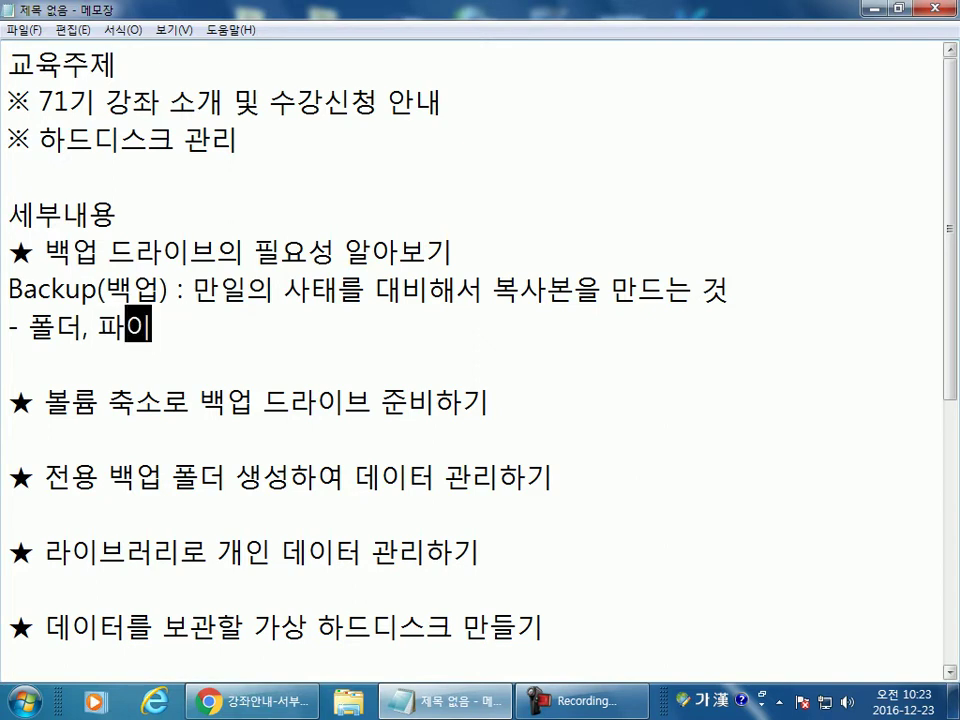
{"action": "type", "text": " ㅂㅗㄱㅅㅏㅎㅏㄴㅡㄴ "}
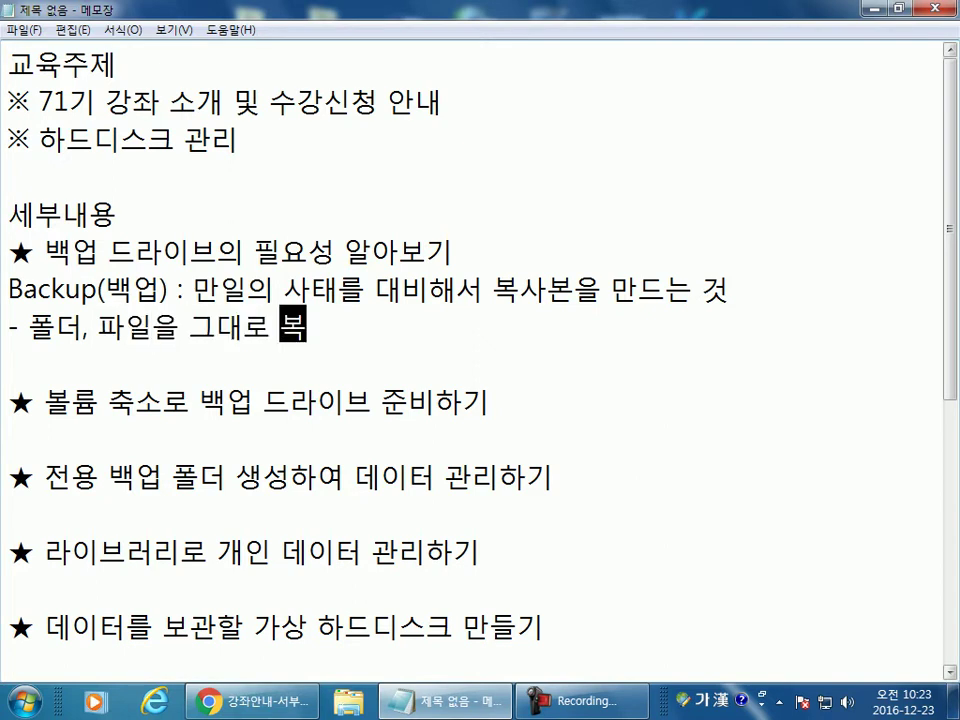
{"action": "type", "text": "ㄱㅓ"}
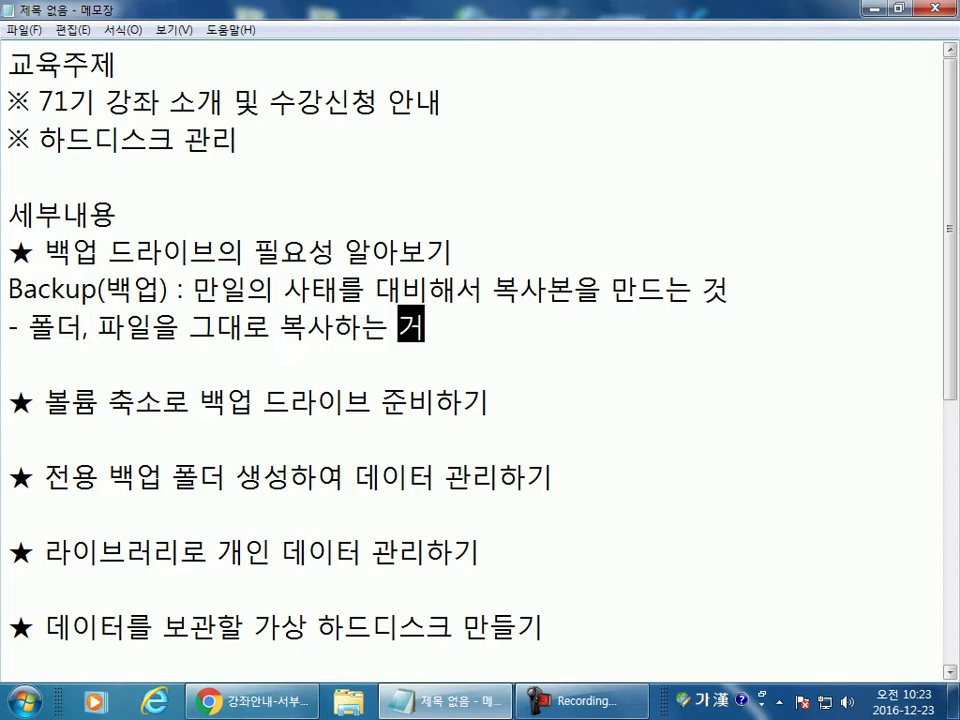
Step: Add a second backup bullet reading "- 압축해서 보관하는 방법" below the first one
{"action": "key", "text": "Return"}
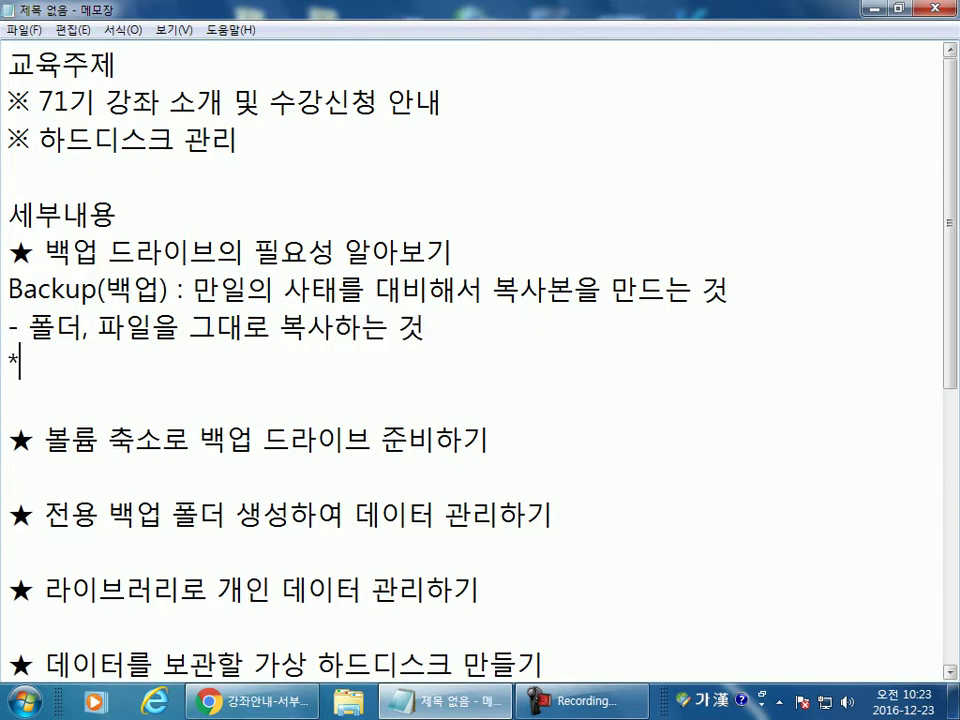
{"action": "type", "text": "- ㅇㅏㅂㅊㅜㄱㅎㅐㅅㅓㅗ"}
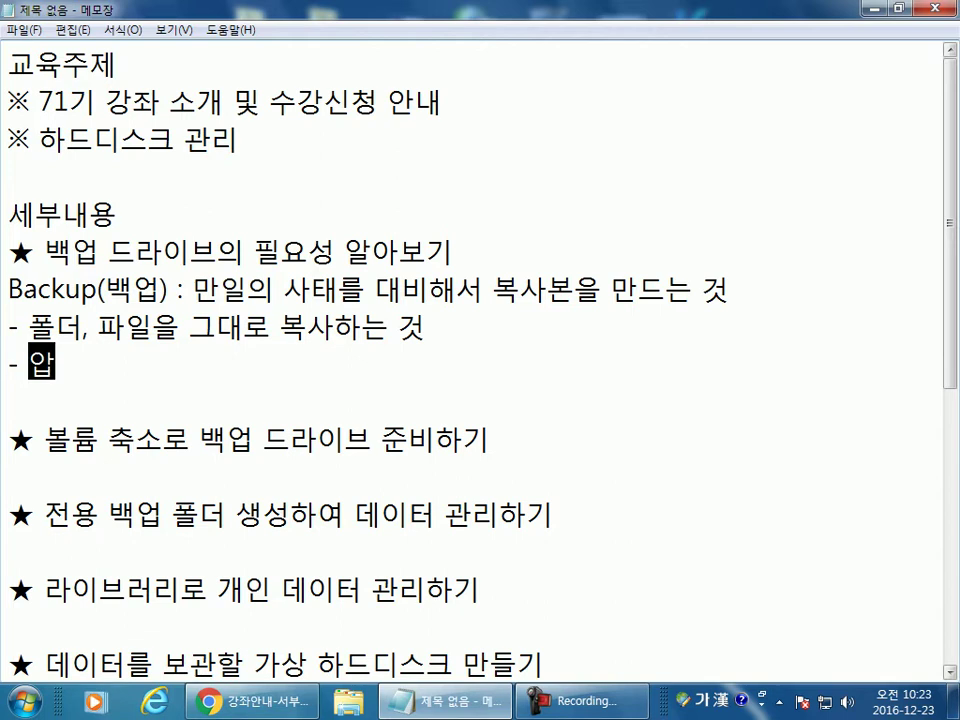
{"action": "key", "text": "BackSpace"}
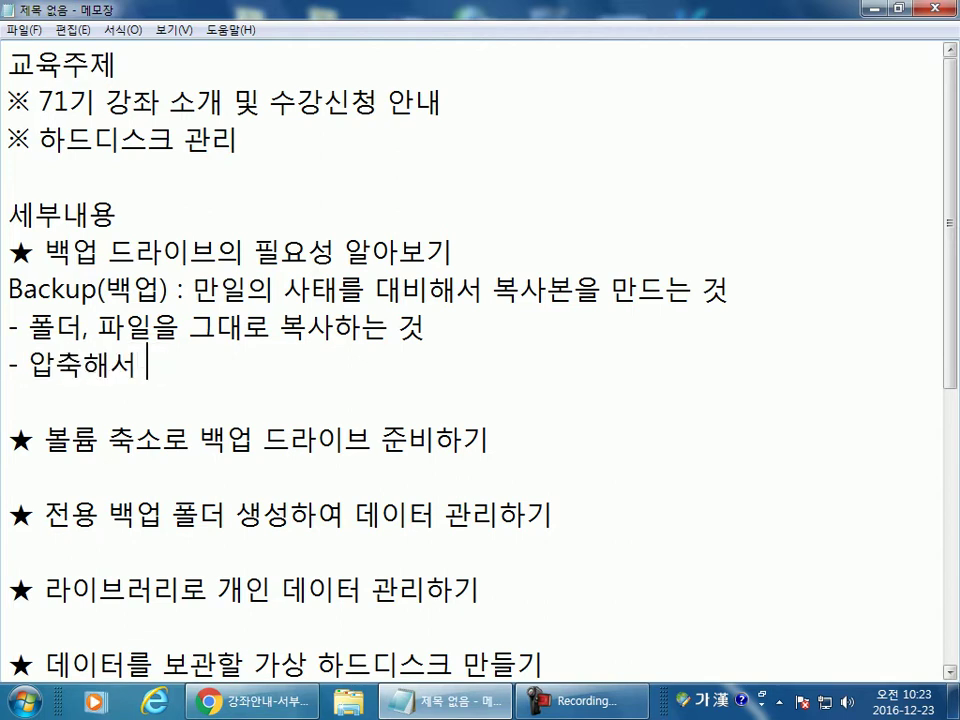
{"action": "type", "text": "ㅂㅗㄱㅗㅏㄴㅎㅏㄴㅡ"}
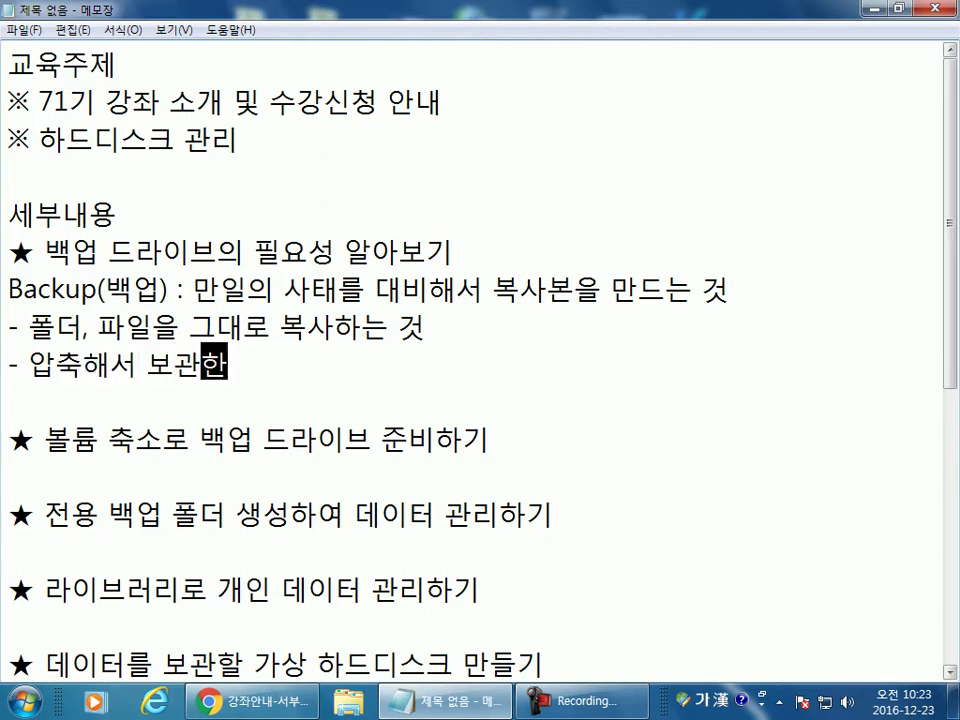
{"action": "type", "text": "ㄴ ㅂㅏㅇㅂㅓㅂ"}
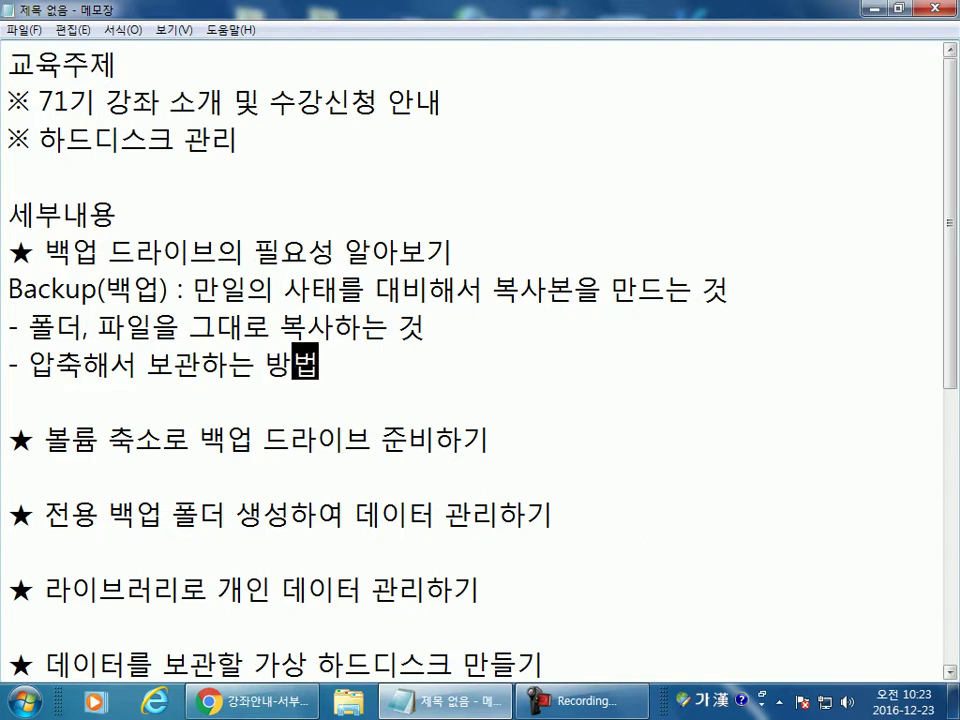
Step: Reword the ending of the first backup bullet so it reads "복사하는 방법"
{"action": "key", "text": "BackSpace"}
{"action": "key", "text": "BackSpace"}
{"action": "key", "text": "BackSpace"}
{"action": "type", "text": "ㄴㅡㄴ ㅂㅏㅇㅓㅂ"}
{"action": "key", "text": "BackSpace"}
{"action": "key", "text": "BackSpace"}
{"action": "key", "text": "BackSpace"}
{"action": "key", "text": "BackSpace"}
{"action": "type", "text": "ㅂㅏㅇㅂㅓㅂ"}
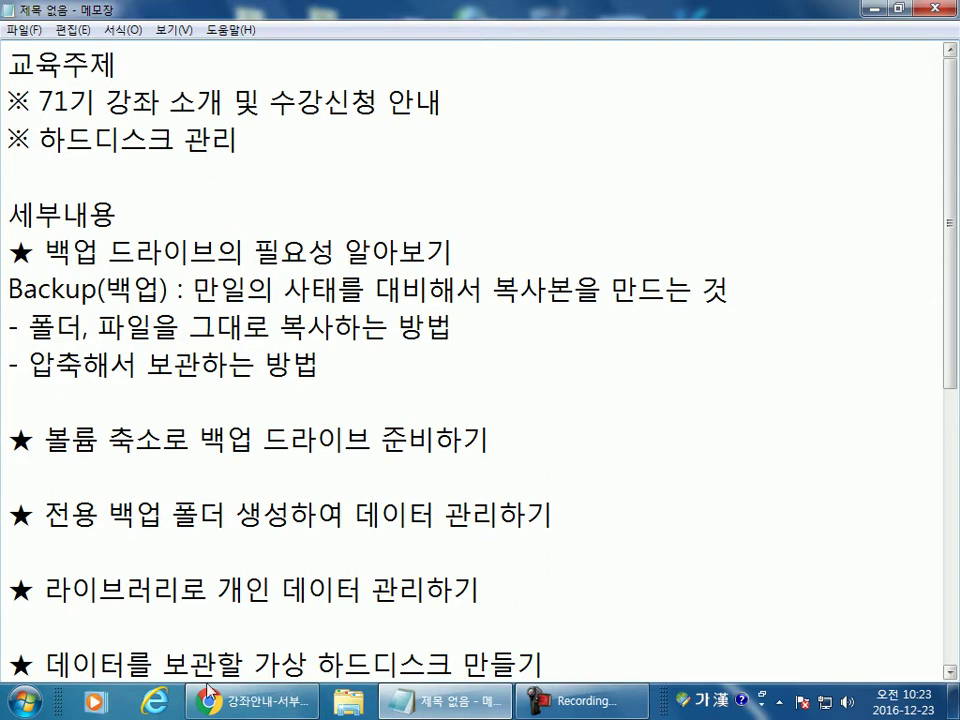
Step: Switch to Windows Explorer and open the folder 강의자료\_강좌녹화\2016-4 on drive Z:
{"action": "key", "text": "super+e"}
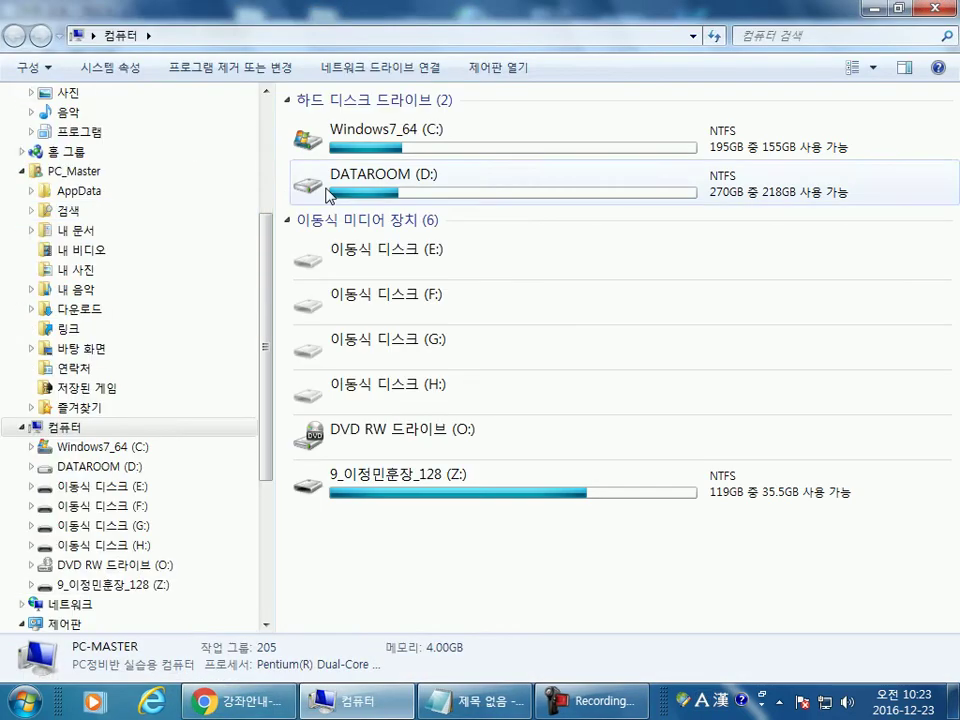
{"action": "double_click", "coordinate": [343, 487]}
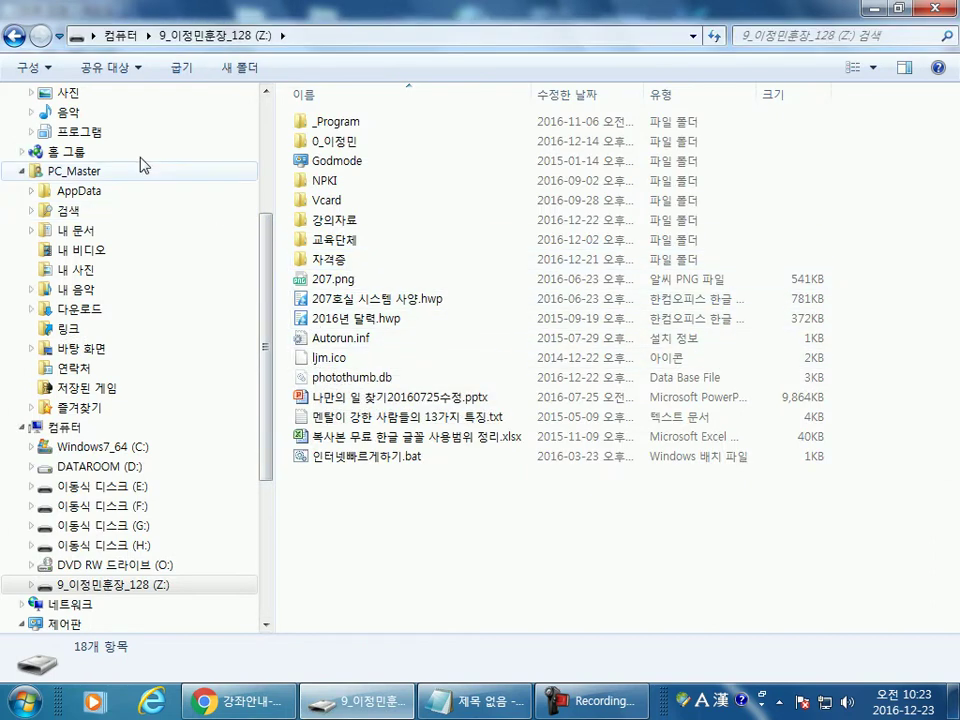
{"action": "scroll", "coordinate": [268, 205], "scroll_direction": "up", "scroll_amount": 1}
{"action": "scroll", "coordinate": [150, 190], "scroll_direction": "up", "scroll_amount": 3}
{"action": "left_click", "coordinate": [124, 200]}
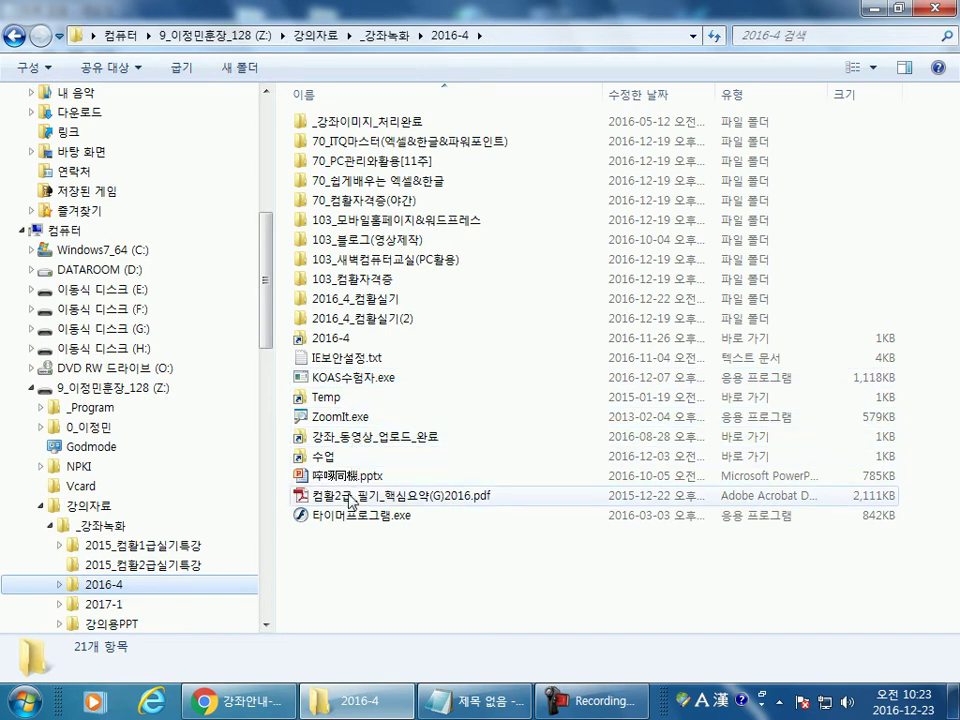
{"action": "left_click", "coordinate": [331, 443]}
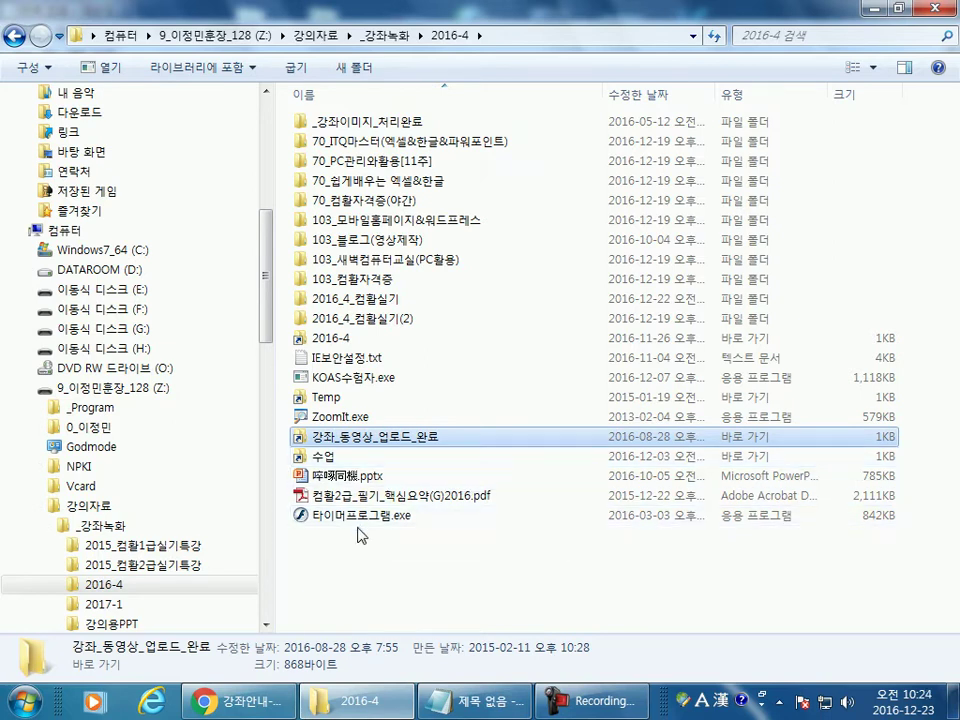
{"action": "key", "text": "alt+Tab"}
{"action": "key", "text": "alt+Tab"}
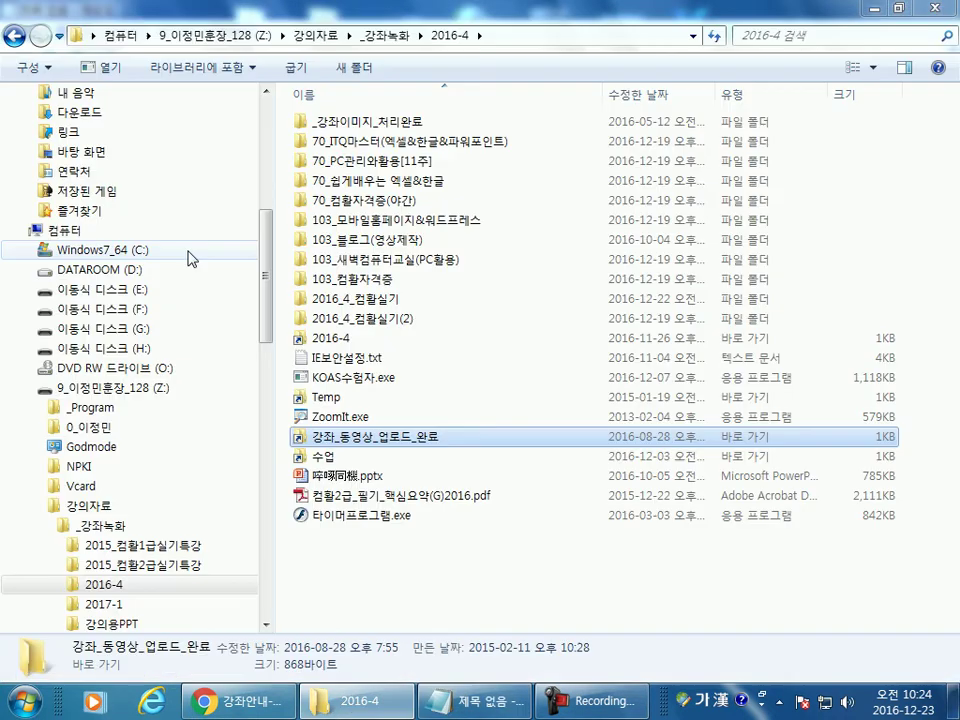
{"action": "left_click_drag", "start_coordinate": [92, 212], "coordinate": [400, 380]}
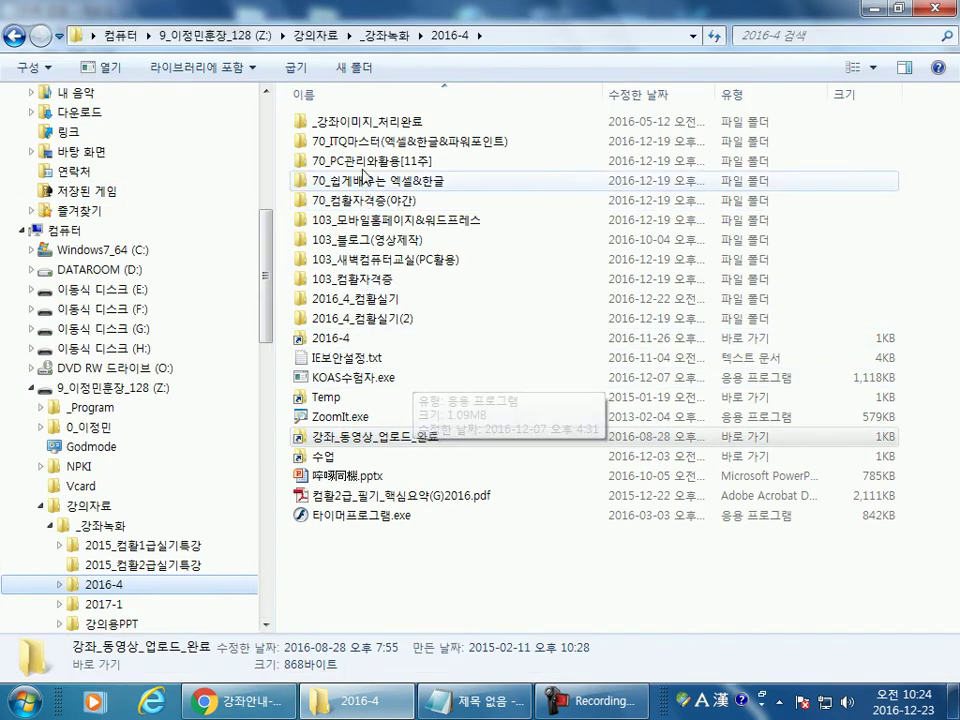
Step: Open the 70_PC관리와활용[11주] folder and copy the name of its 서부_11주차 PNG file
{"action": "double_click", "coordinate": [365, 160]}
{"action": "left_click", "coordinate": [381, 320]}
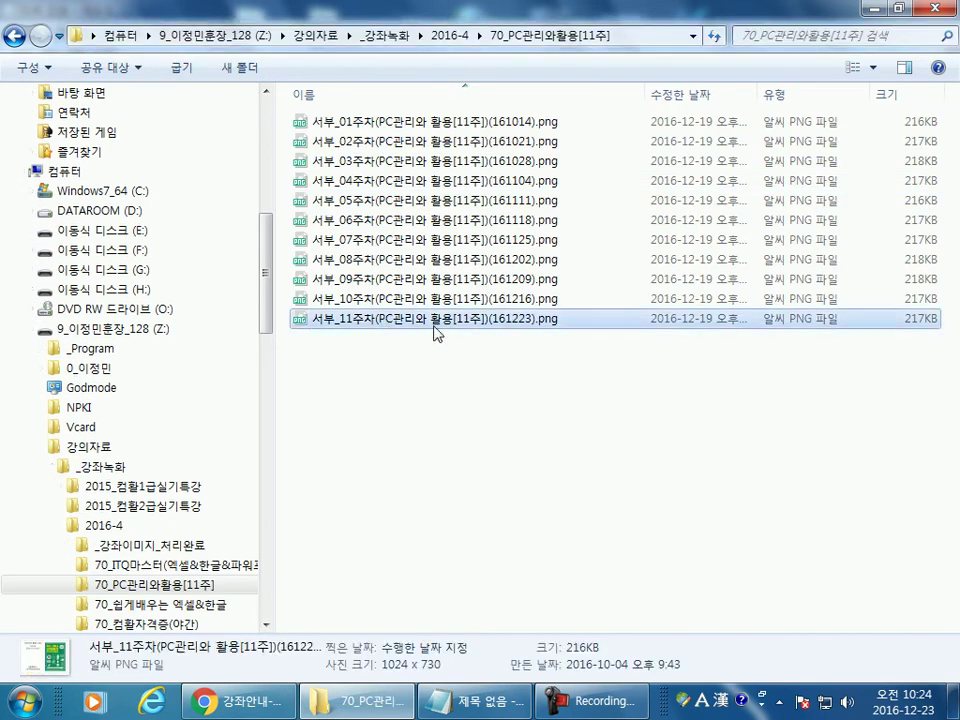
{"action": "key", "text": "F2"}
{"action": "key", "text": "ctrl+c"}
Step: Switch to Notepad and save the notes in the 2016-4 folder as "서부_11주차(PC관리와 활용[11주])(161223)"
{"action": "left_click", "coordinate": [475, 700]}
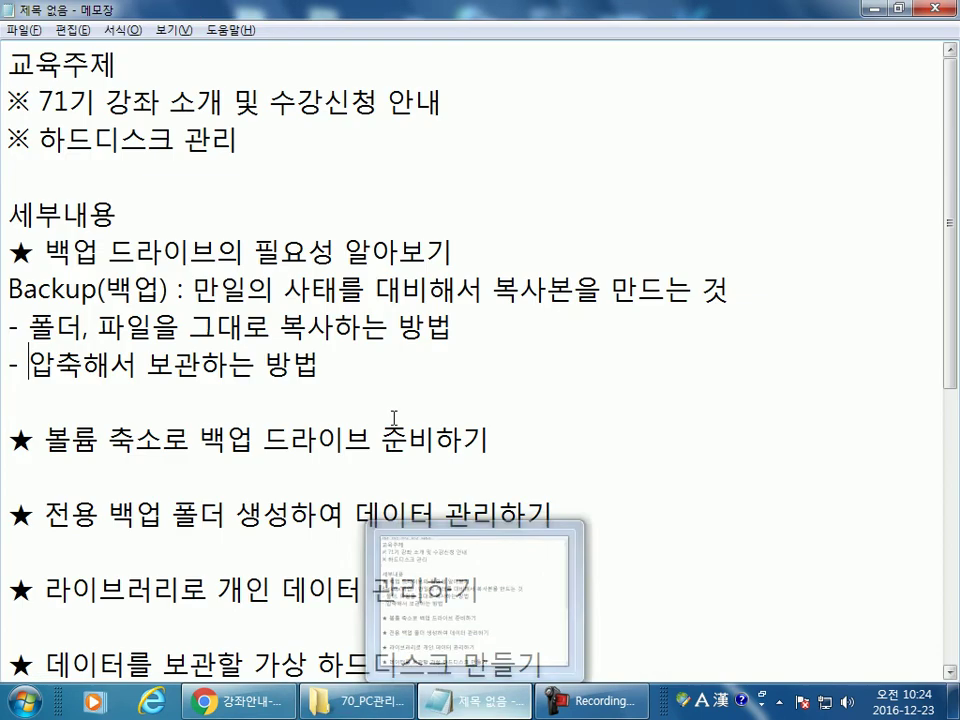
{"action": "left_click", "coordinate": [22, 30]}
{"action": "left_click", "coordinate": [120, 113]}
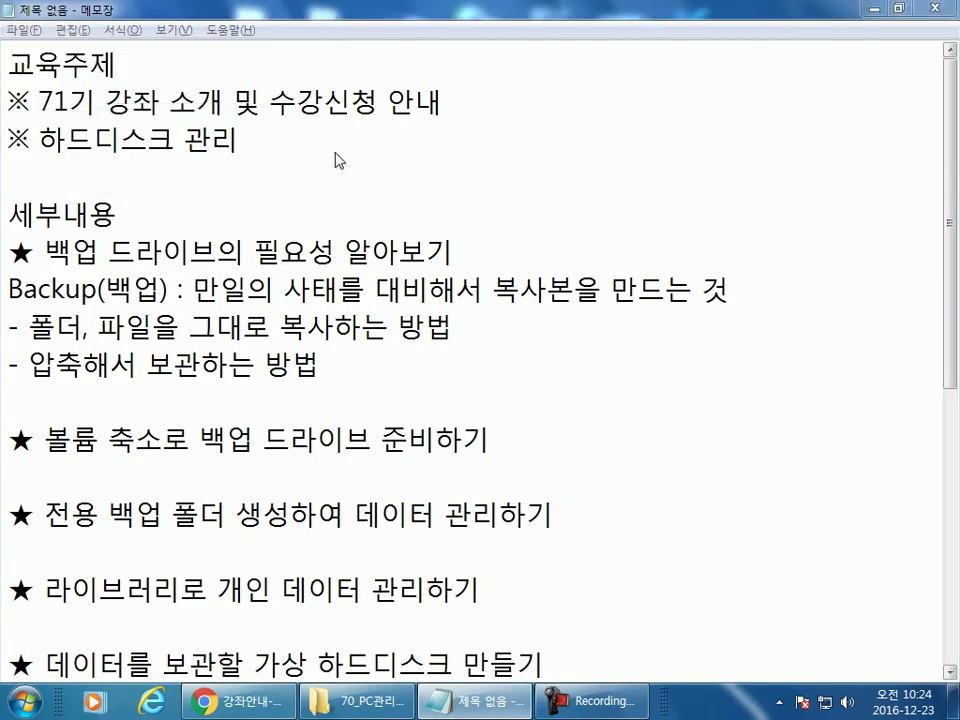
{"action": "key", "text": "ctrl+v"}
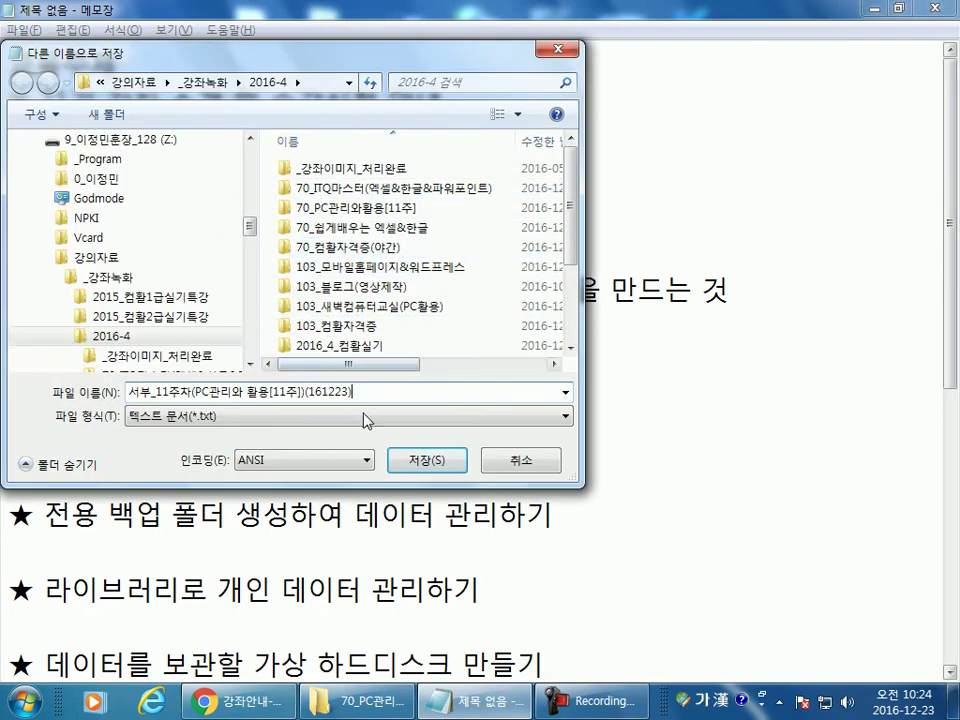
{"action": "left_click", "coordinate": [427, 460]}
Step: Return to the 2016-4 folder in Windows Explorer and examine the saved 서부_11주차 text file's details
{"action": "key", "text": "alt+Tab"}
{"action": "left_click_drag", "start_coordinate": [268, 274], "coordinate": [274, 366]}
{"action": "scroll", "coordinate": [231, 392], "scroll_direction": "up", "scroll_amount": 2}
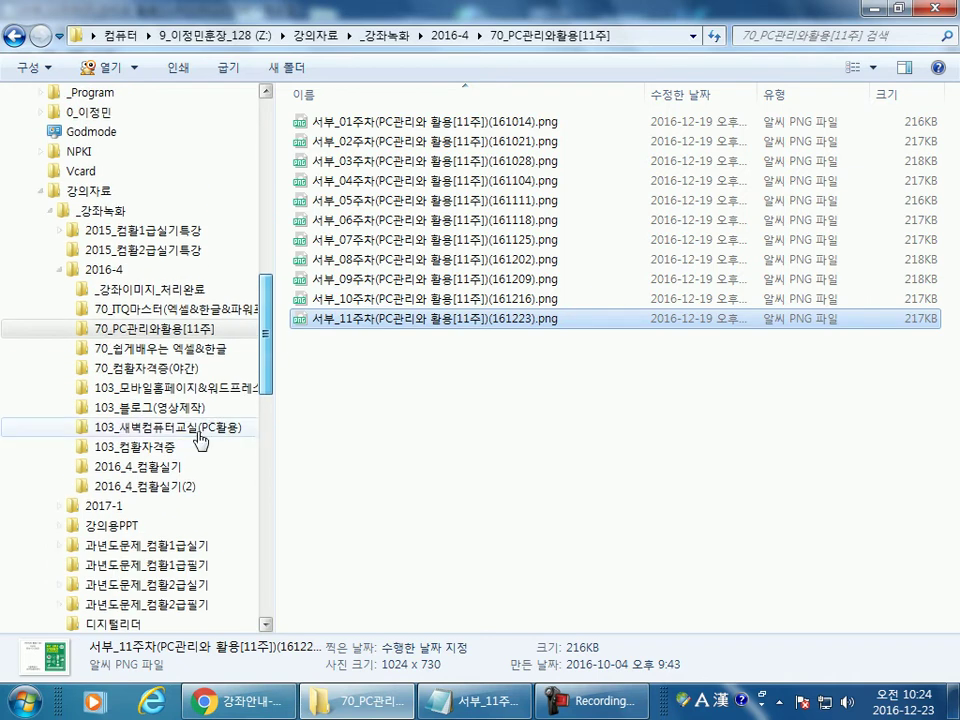
{"action": "left_click", "coordinate": [113, 270]}
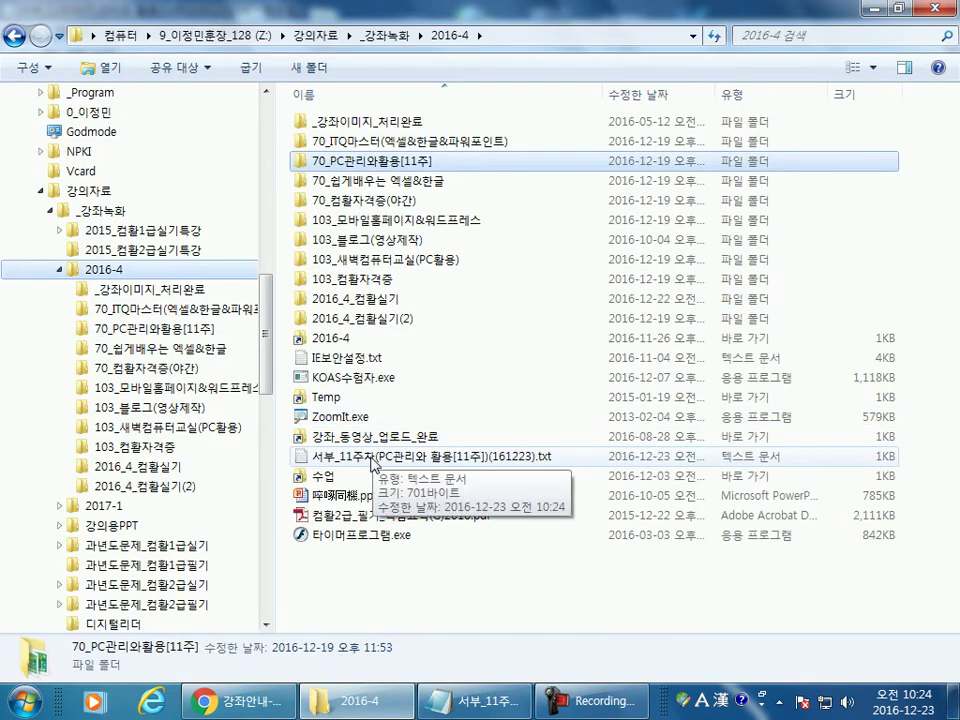
{"action": "left_click", "coordinate": [538, 457]}
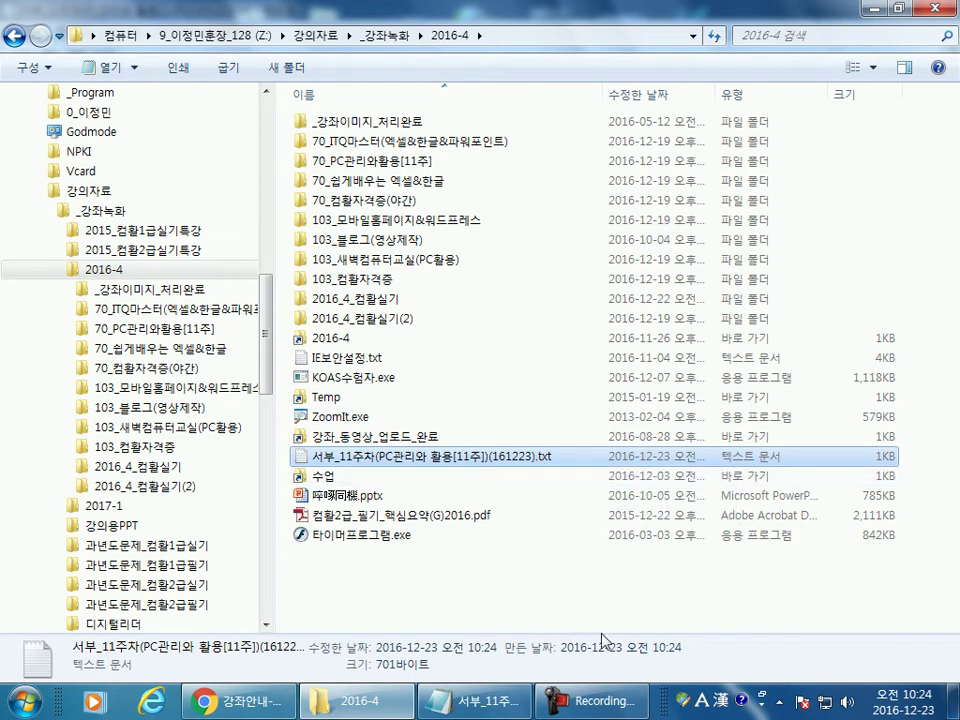
{"action": "left_click", "coordinate": [592, 700]}
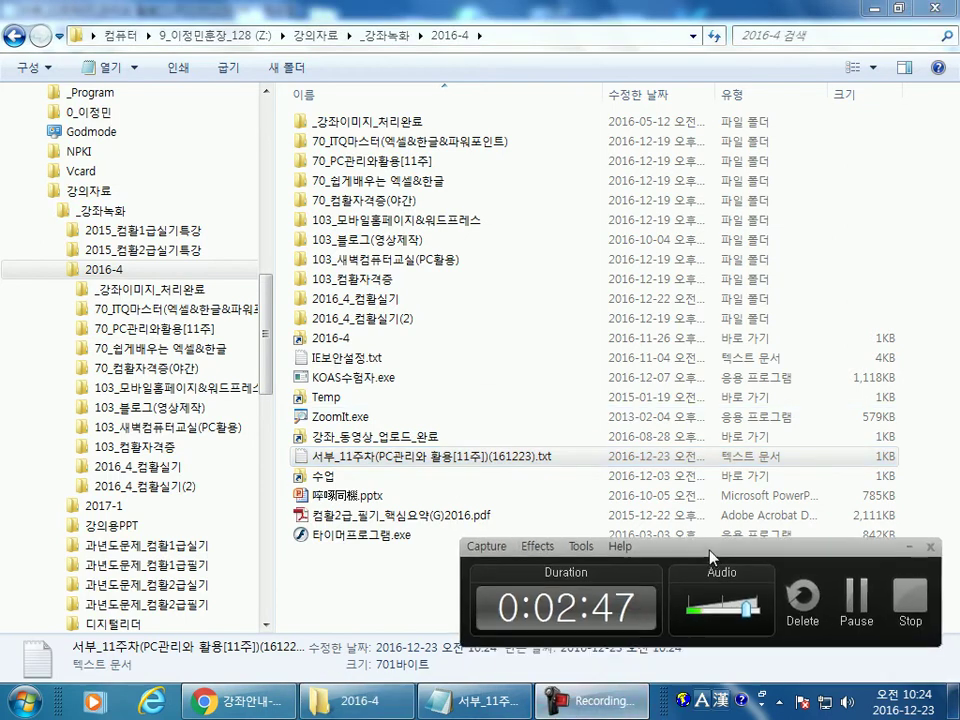
{"action": "left_click", "coordinate": [640, 456]}
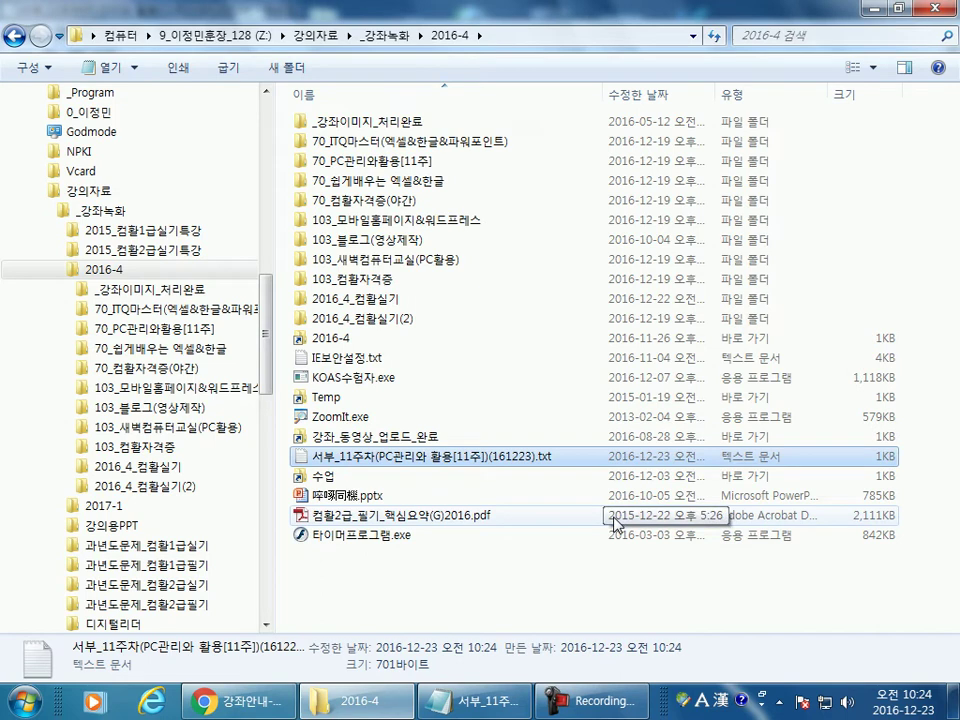
Step: Bring up the saved lesson notes and insert ", 이동" after "복사" in the first backup bullet
{"action": "right_click", "coordinate": [403, 458]}
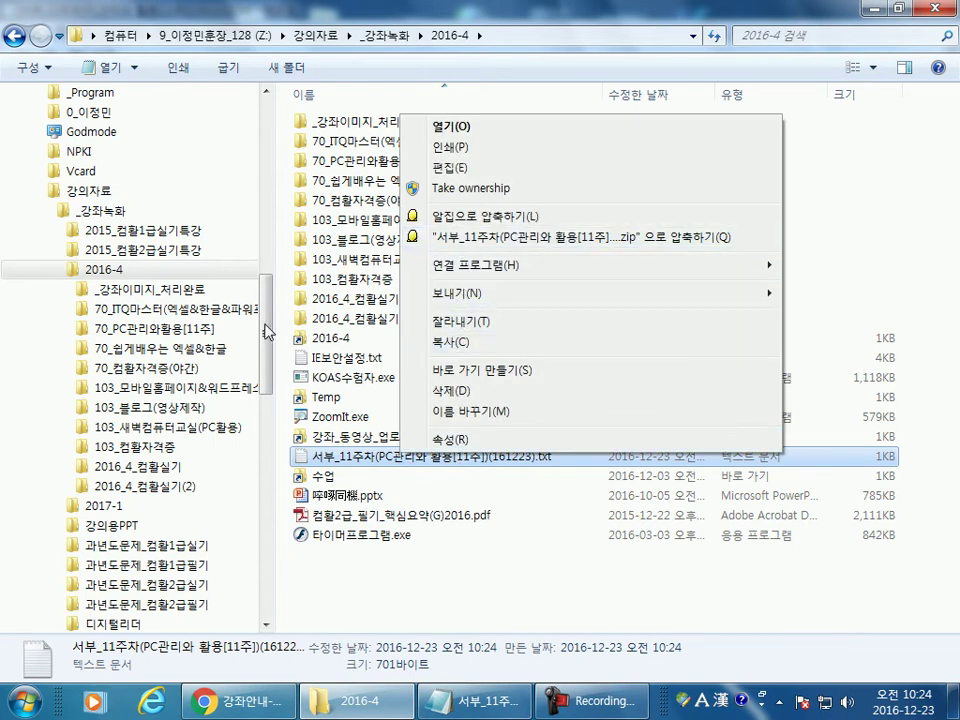
{"action": "key", "text": "o"}
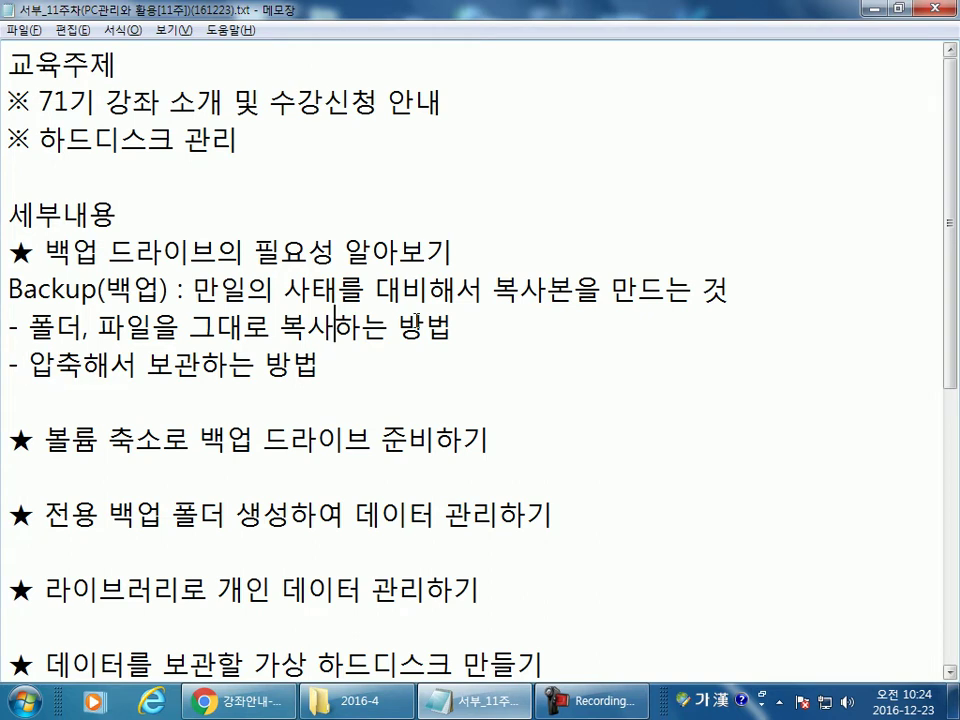
{"action": "left_click", "coordinate": [342, 327]}
{"action": "type", "text": ", 이동"}
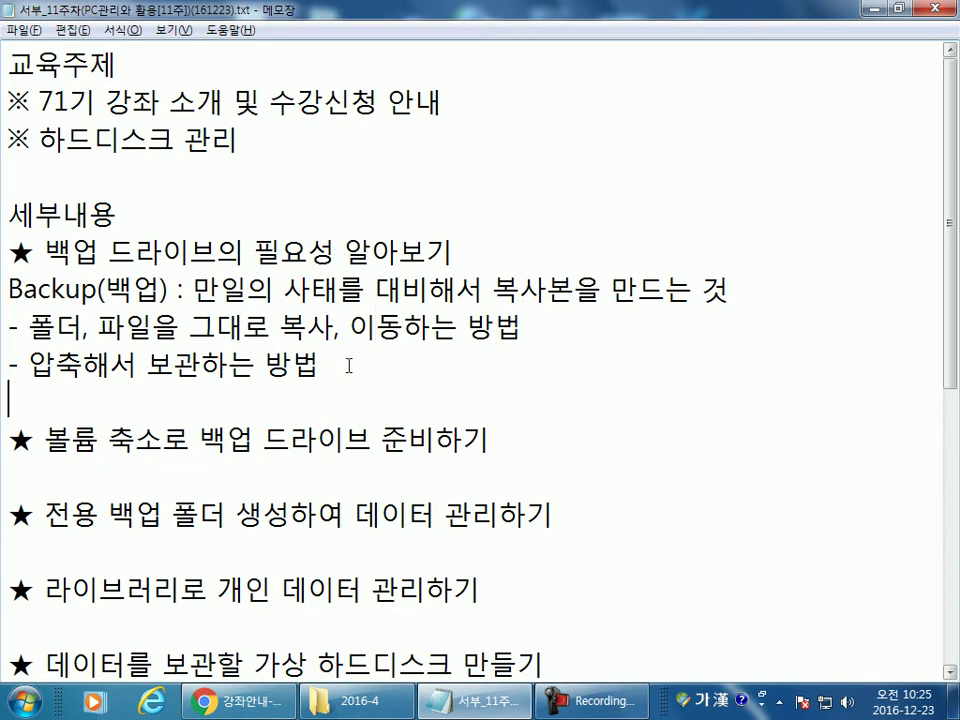
Step: Compress all files in the 2016_4_컴활실기 folder into 2016_4_컴활실기.zip and inspect the archive beside the original files
{"action": "key", "text": "alt+Tab"}
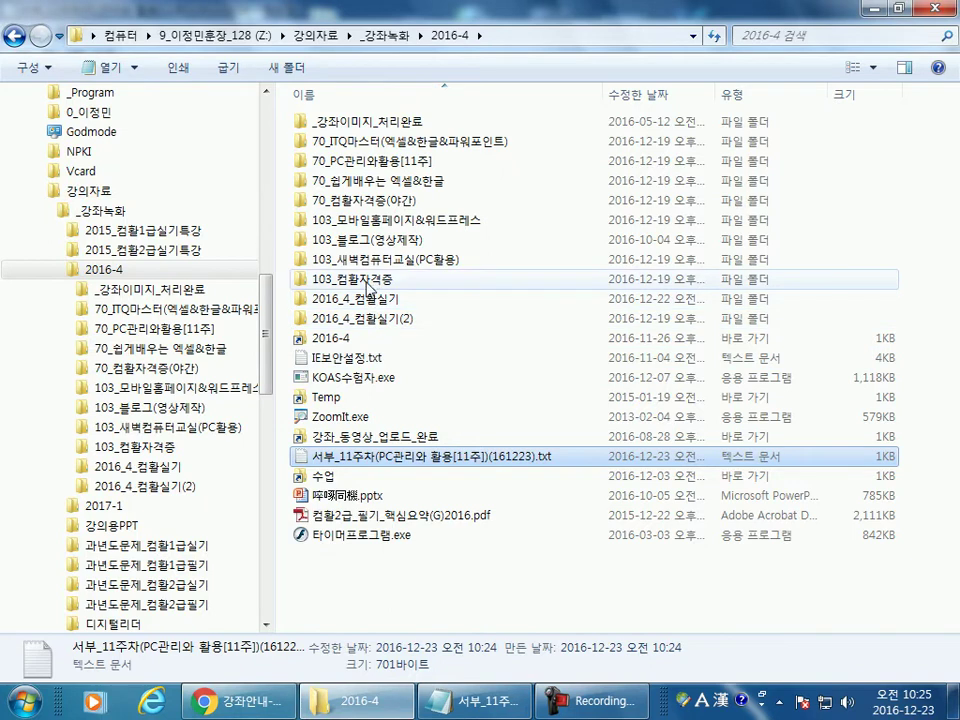
{"action": "double_click", "coordinate": [368, 303]}
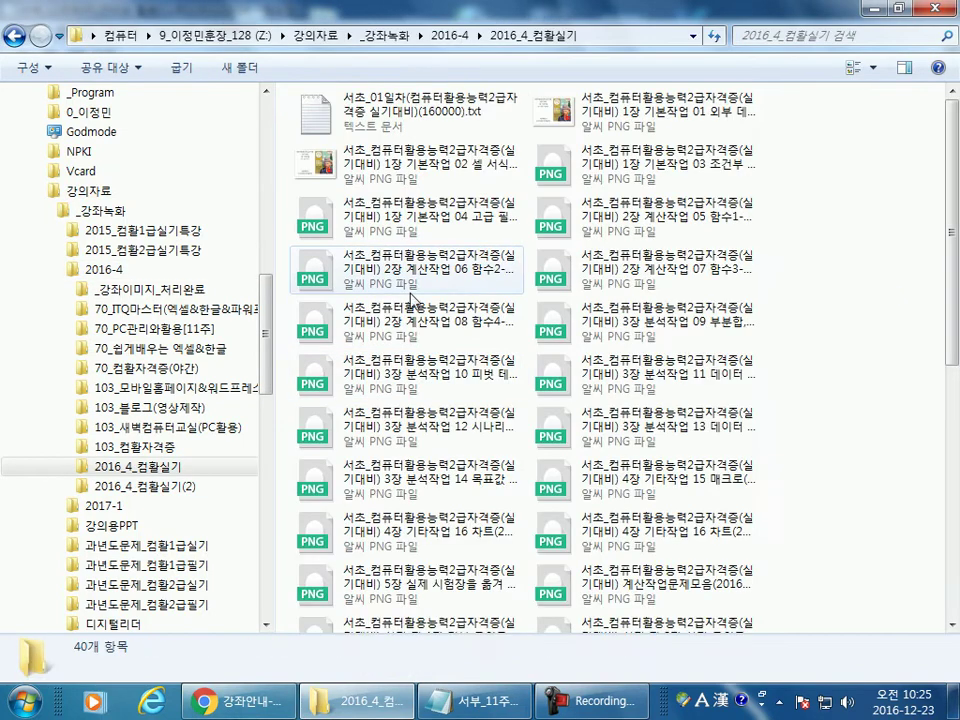
{"action": "key", "text": "ctrl+a"}
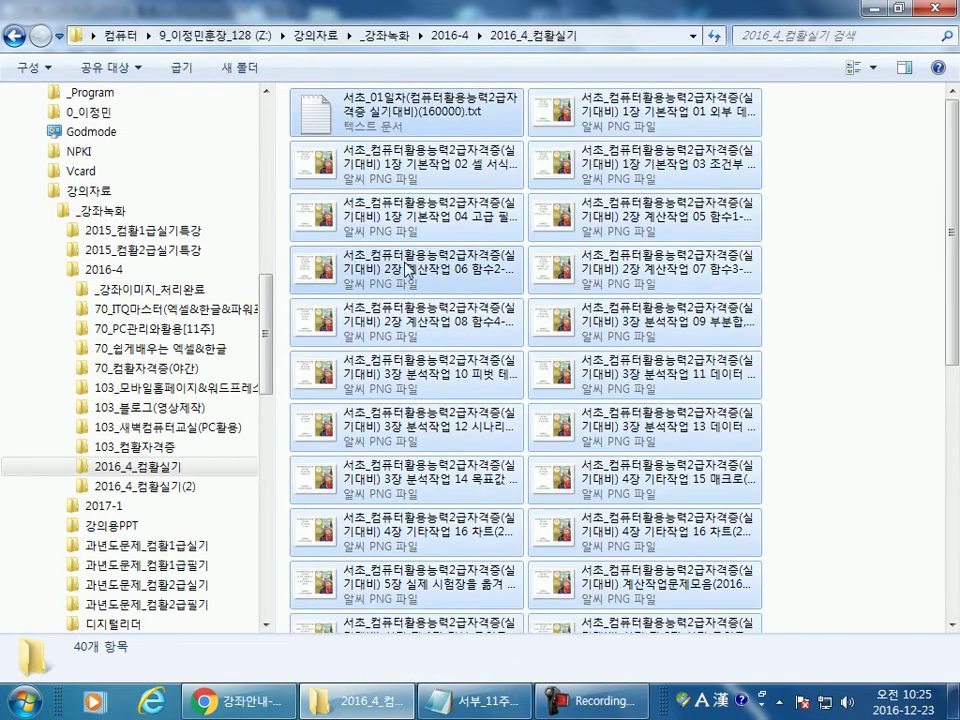
{"action": "right_click", "coordinate": [417, 218]}
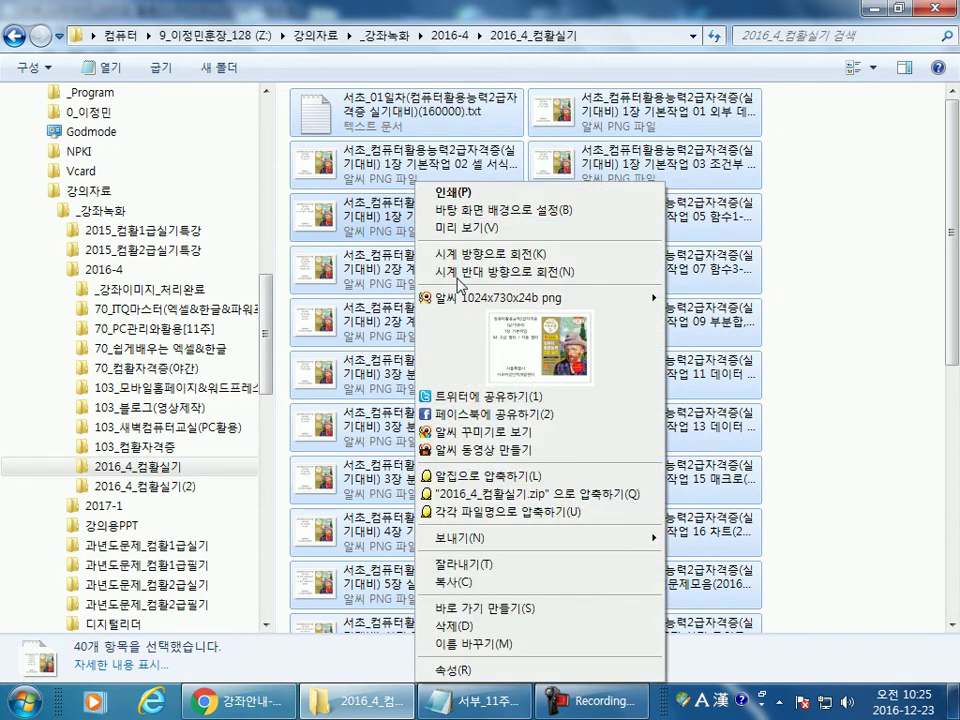
{"action": "left_click", "coordinate": [470, 495]}
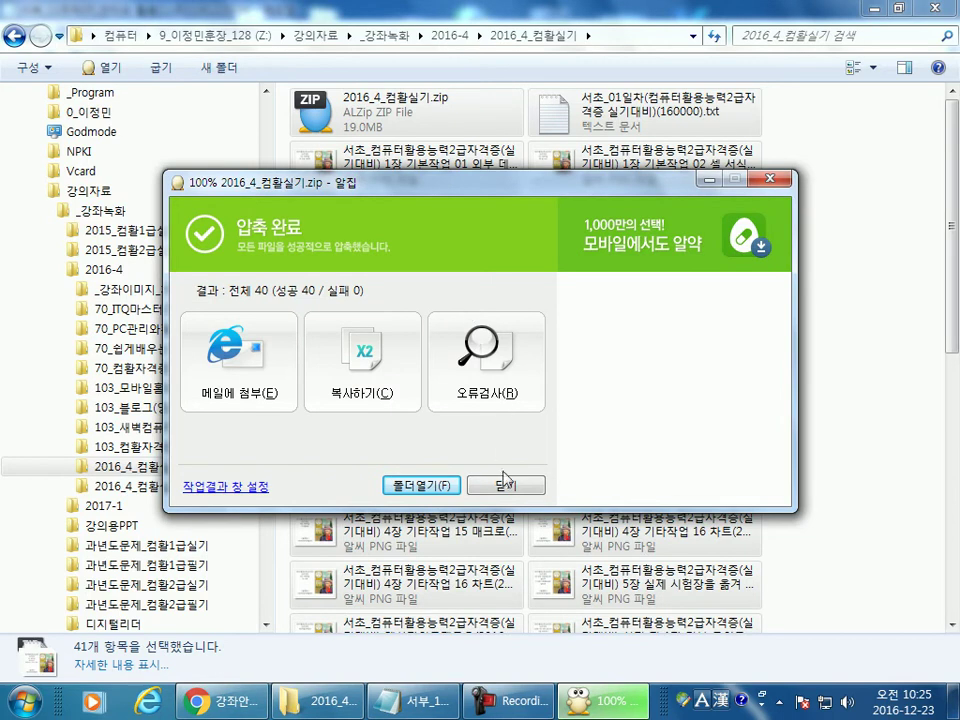
{"action": "left_click", "coordinate": [505, 483]}
{"action": "left_click", "coordinate": [371, 121]}
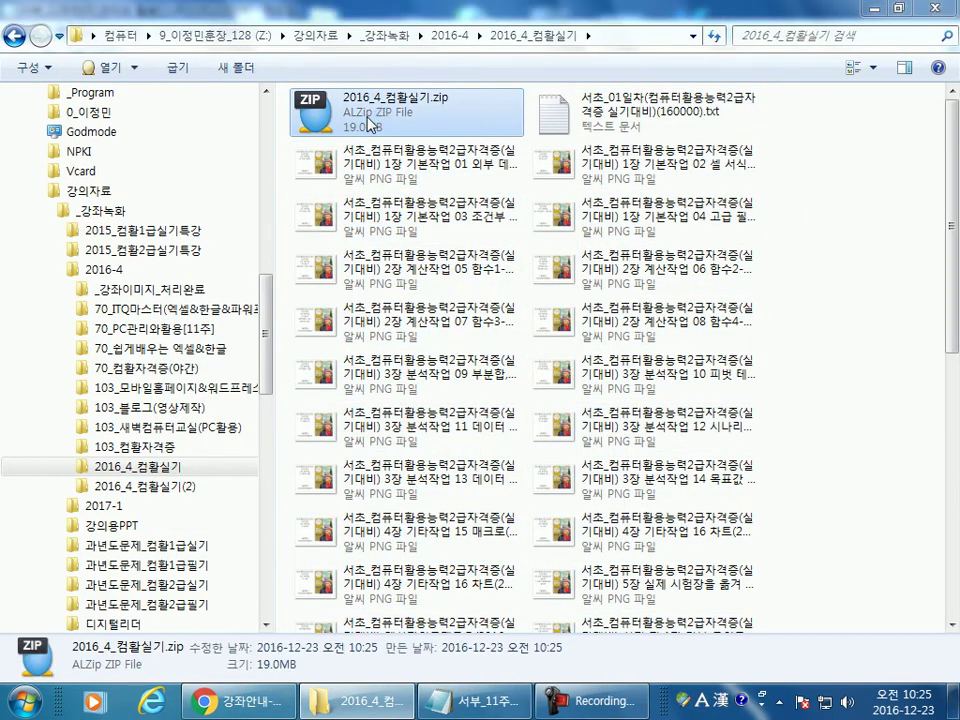
{"action": "left_click", "coordinate": [553, 125]}
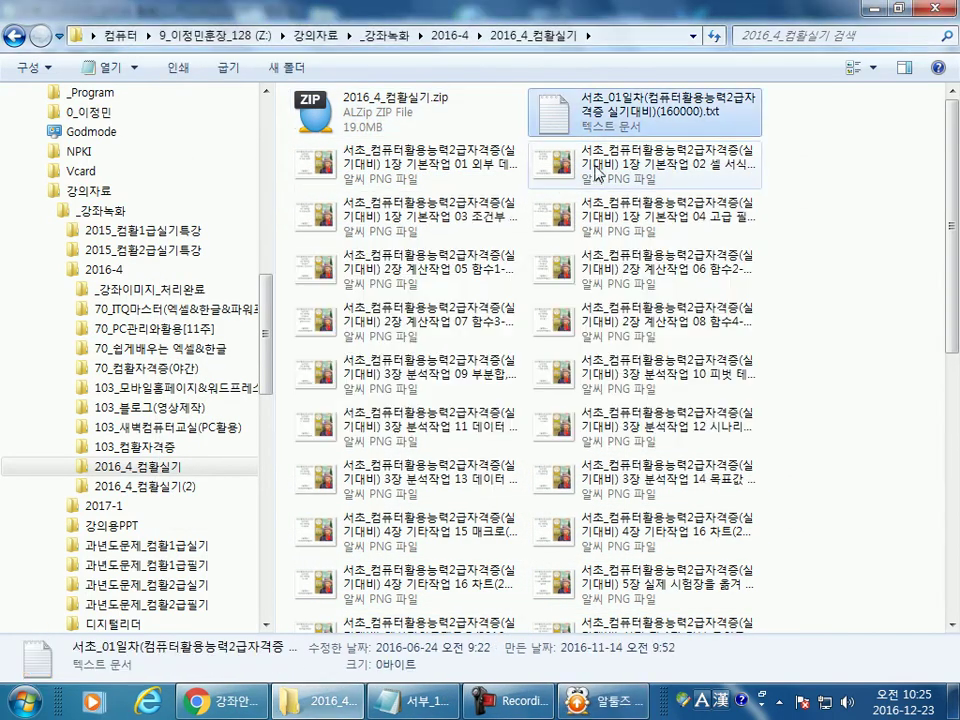
Step: Delete 2016_4_컴활실기.zip from the 2016_4_컴활실기 folder, dismissing the ALTools update offer and stopping that update
{"action": "left_click", "coordinate": [377, 130]}
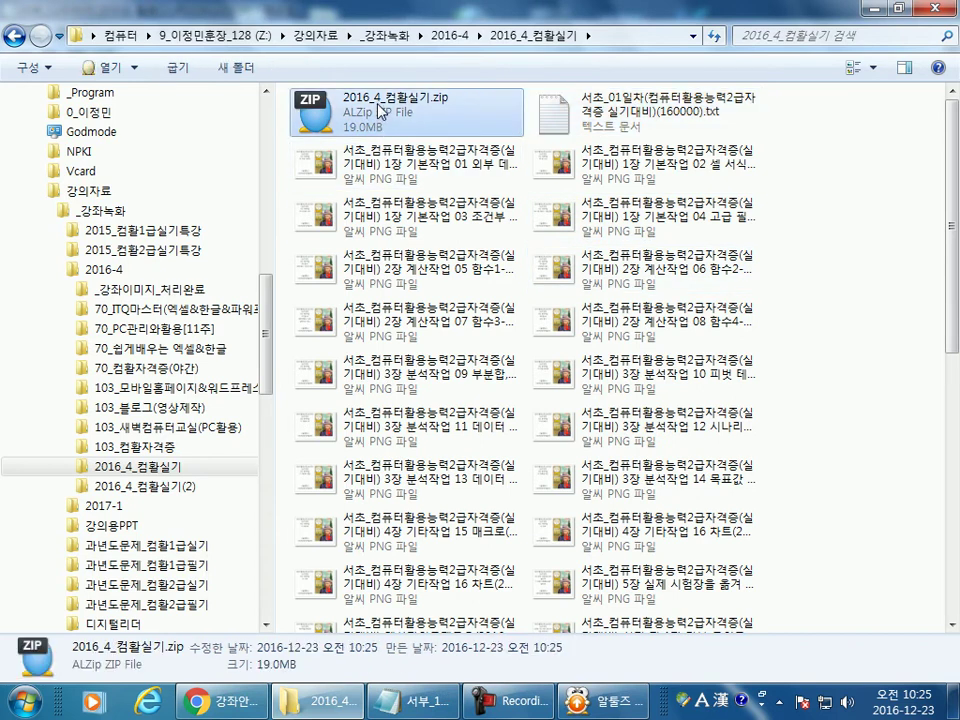
{"action": "right_click", "coordinate": [379, 104]}
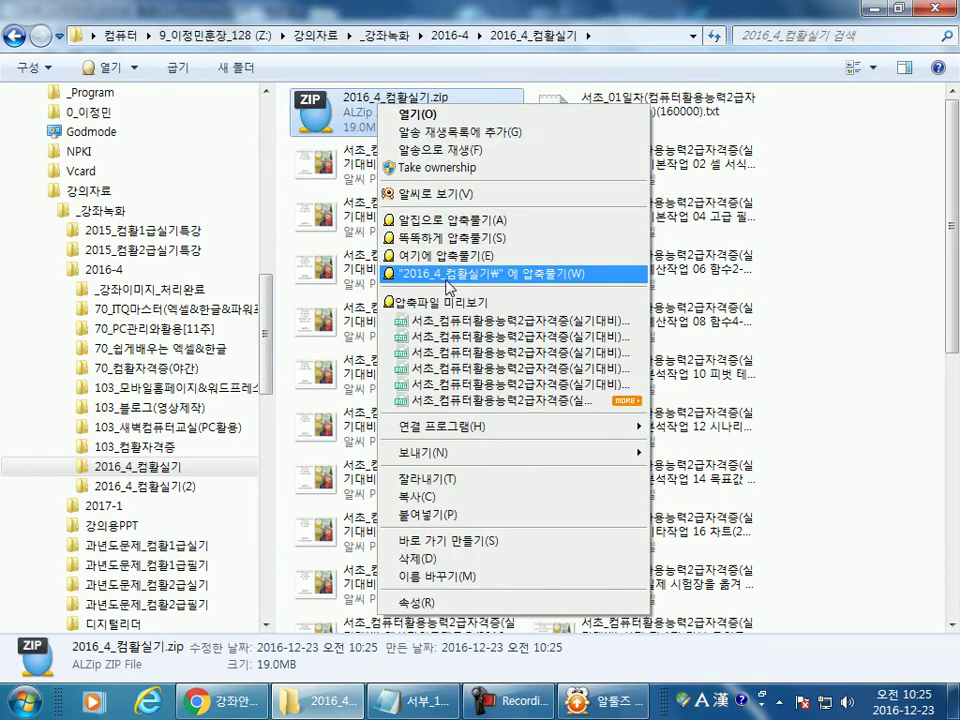
{"action": "left_click", "coordinate": [480, 275]}
{"action": "key", "text": "Delete"}
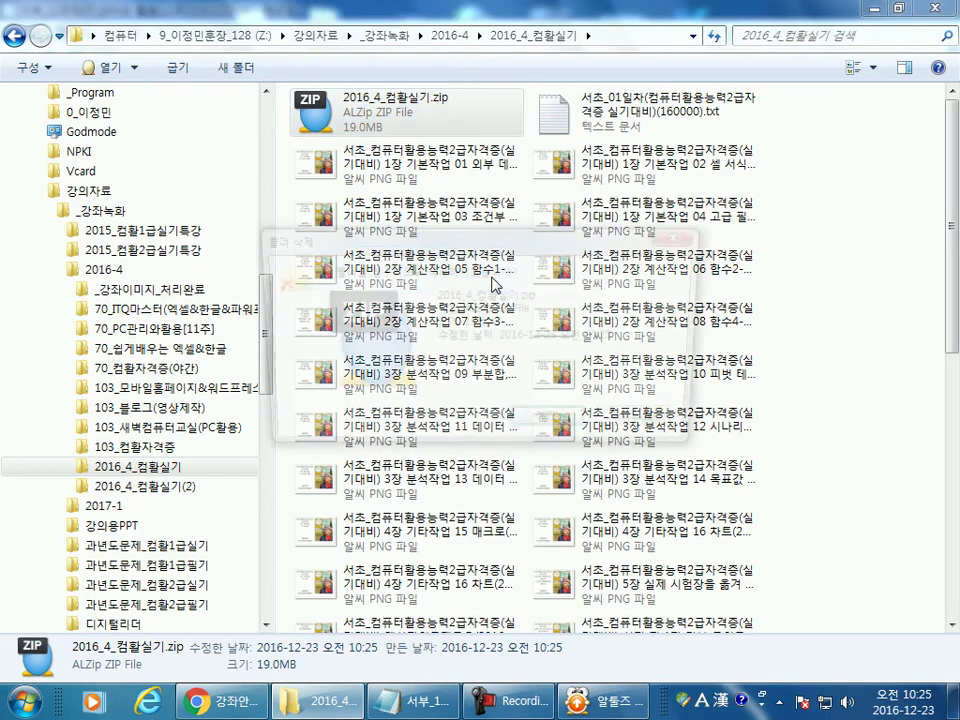
{"action": "key", "text": "Return"}
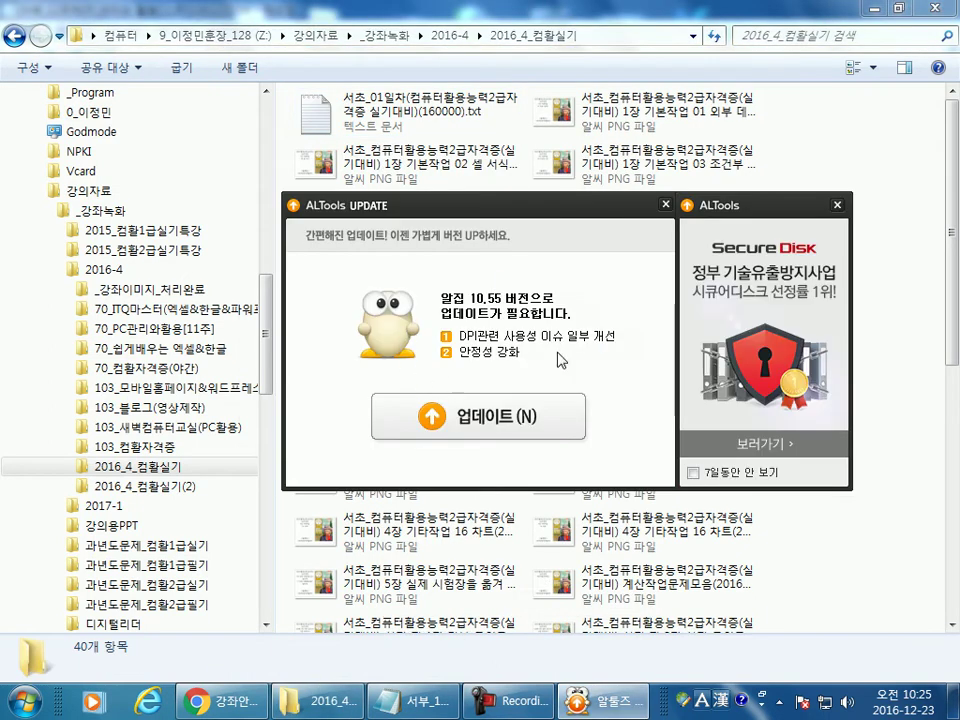
{"action": "left_click", "coordinate": [666, 205]}
{"action": "left_click", "coordinate": [491, 390]}
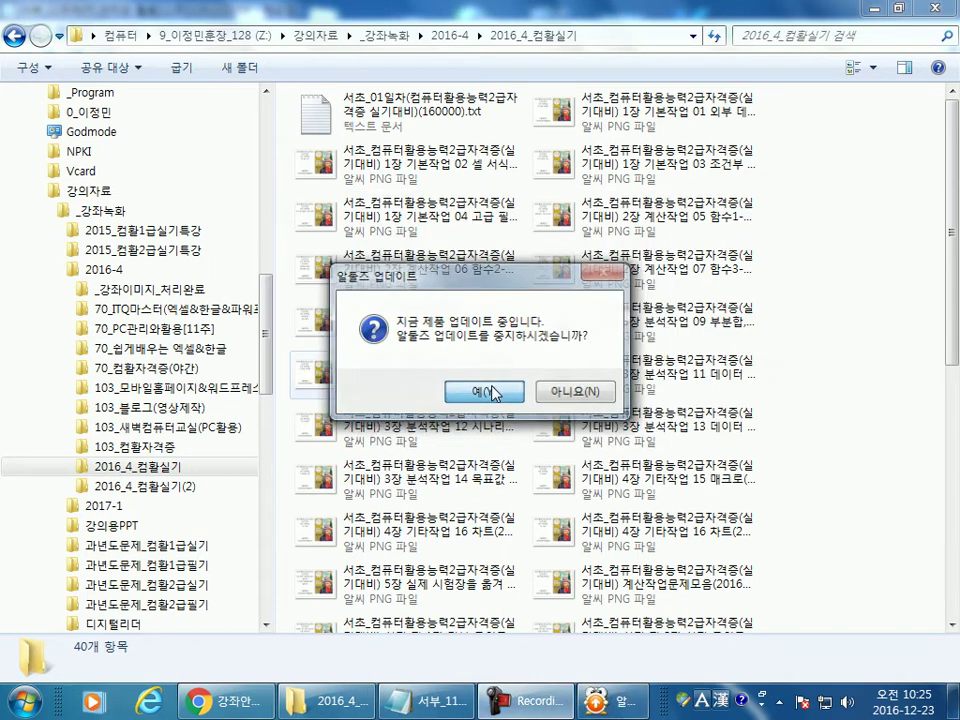
Step: Return to the lesson notes and add the bullet "- 시스템에서 제공하는 백업/복원 기능을 이용하는 방법" below the compression bullet
{"action": "left_click", "coordinate": [470, 701]}
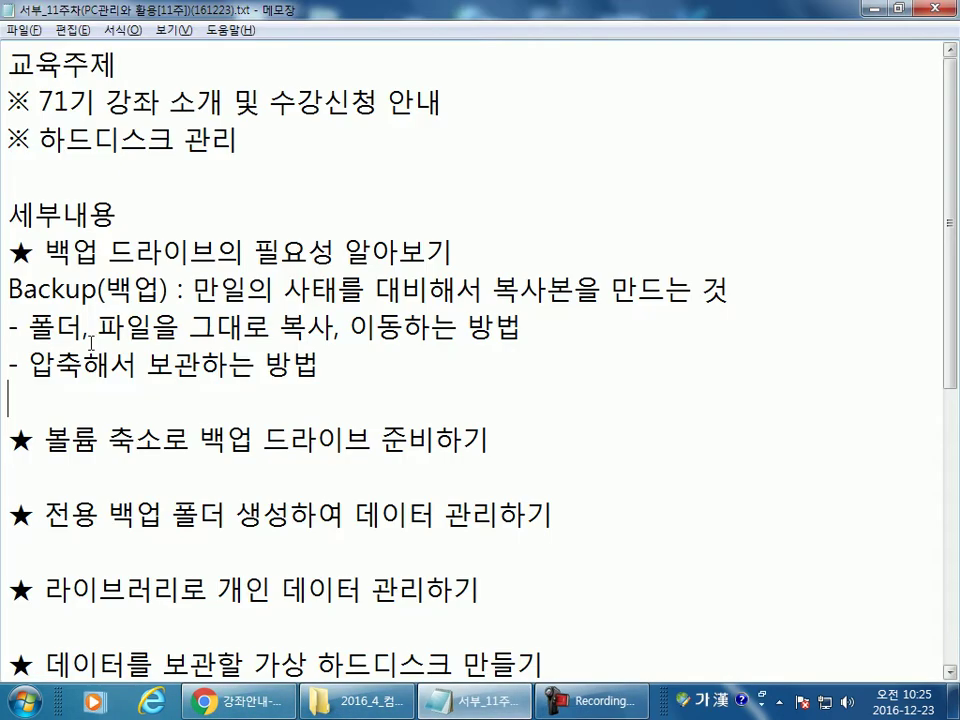
{"action": "left_click", "coordinate": [189, 384]}
{"action": "key", "text": "Return"}
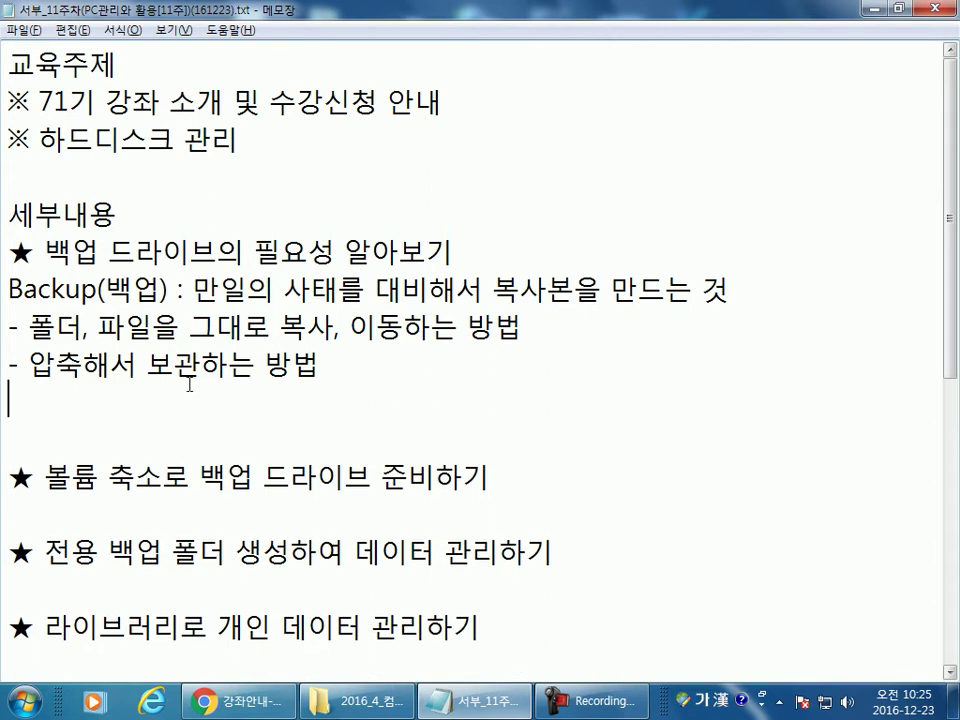
{"action": "type", "text": "- 시스"}
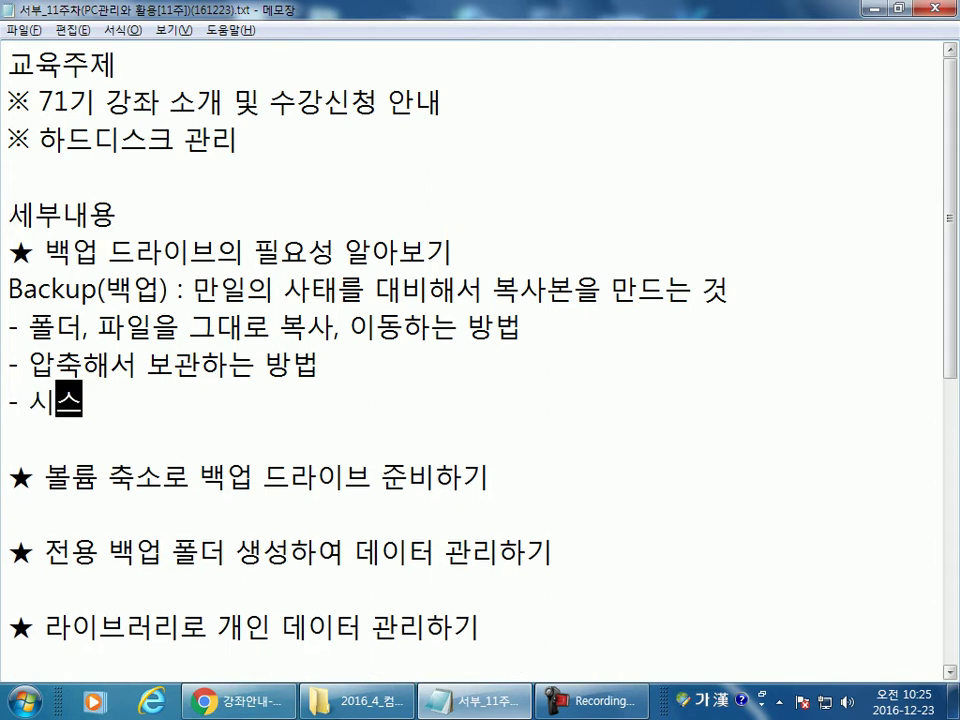
{"action": "type", "text": "템에서 제고공하는 "}
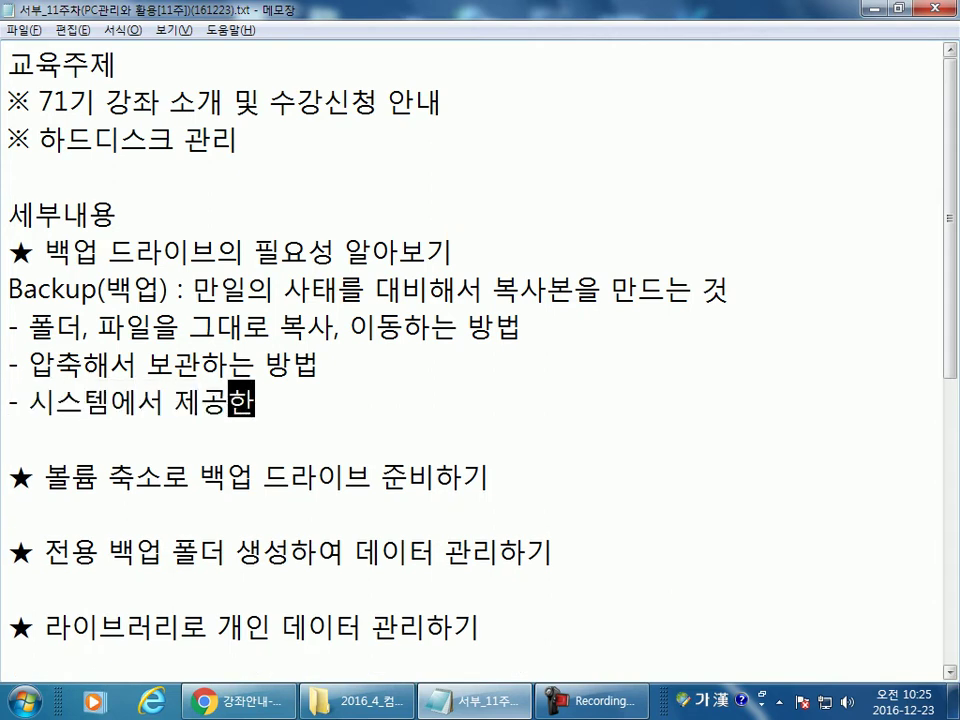
{"action": "type", "text": "바"}
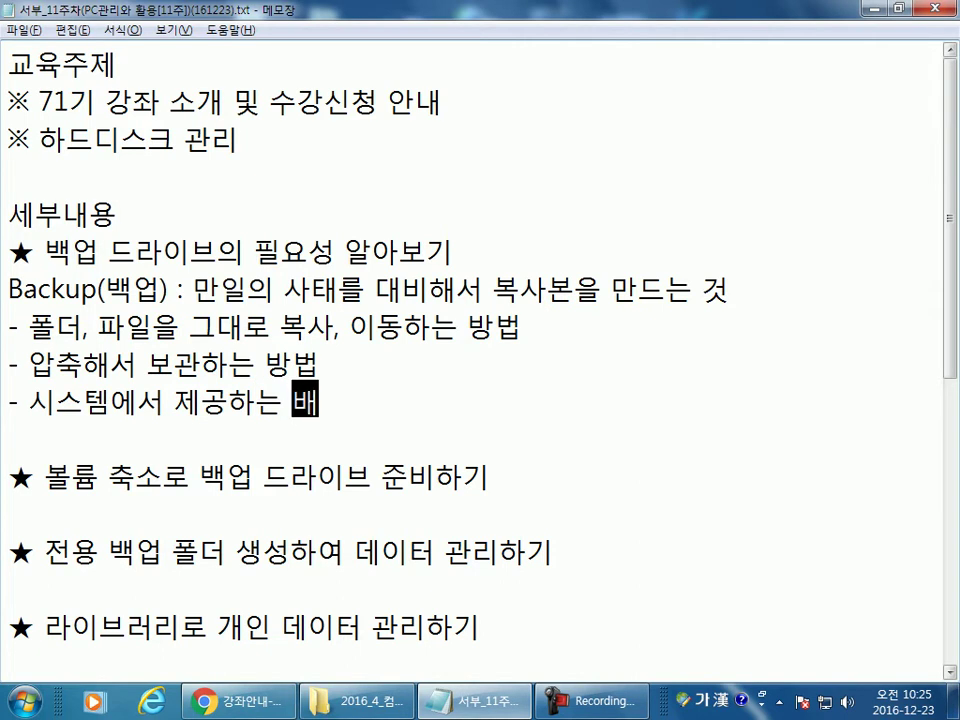
{"action": "type", "text": "업/복ㅇ두"}
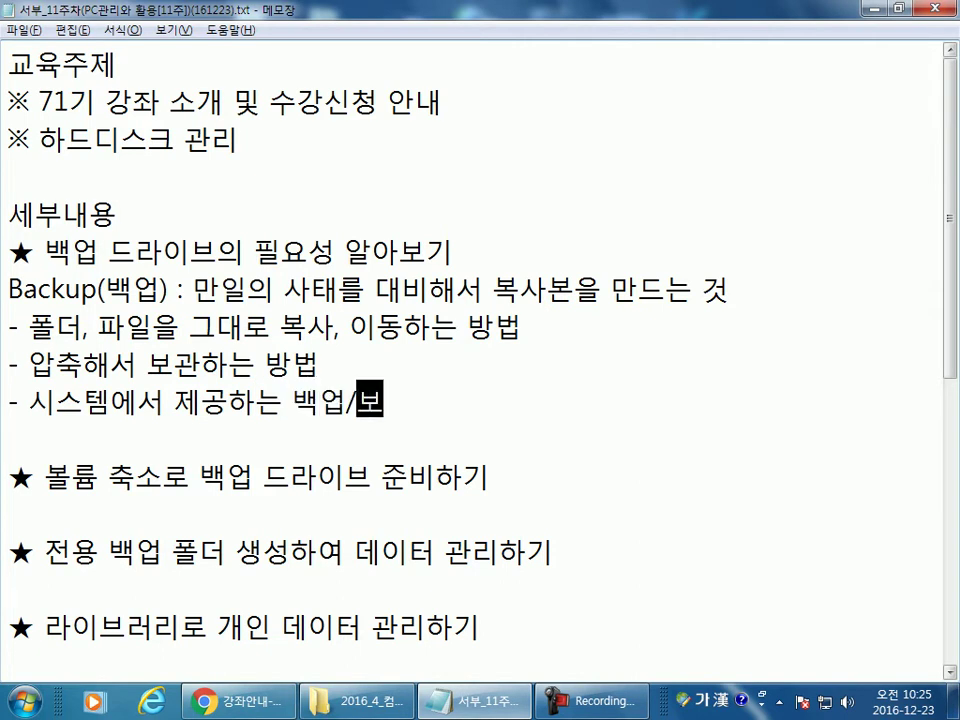
{"action": "key", "text": "BackSpace"}
{"action": "key", "text": "BackSpace"}
{"action": "type", "text": "ㅜㅠㅗ"}
{"action": "key", "text": "BackSpace"}
{"action": "key", "text": "BackSpace"}
{"action": "key", "text": "BackSpace"}
{"action": "key", "text": "BackSpace"}
{"action": "key", "text": "BackSpace"}
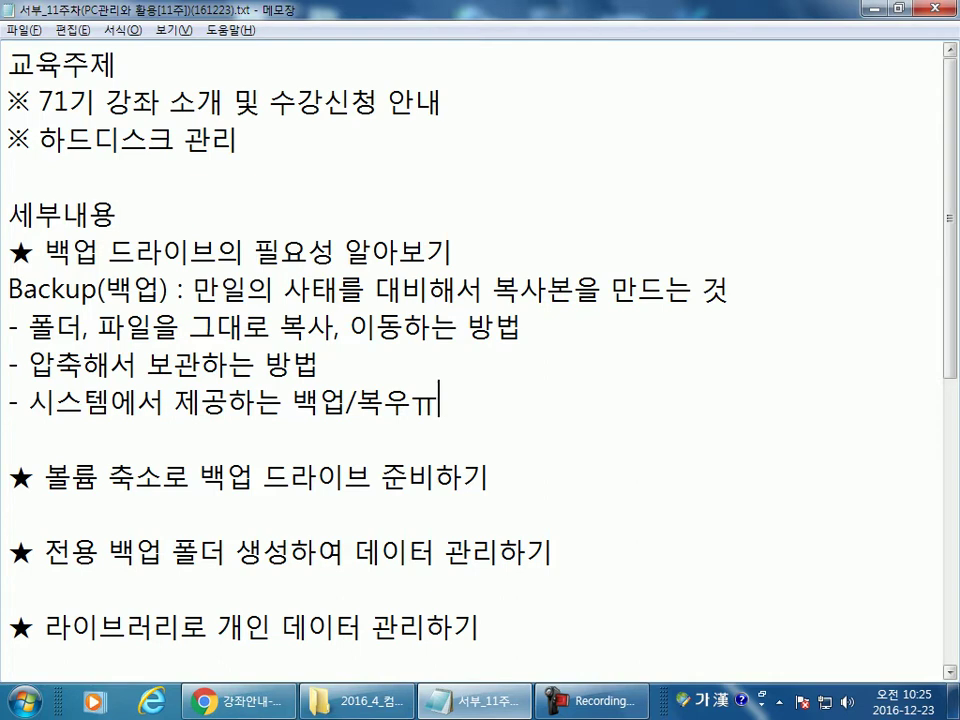
{"action": "type", "text": "원 기능을 ㅎ"}
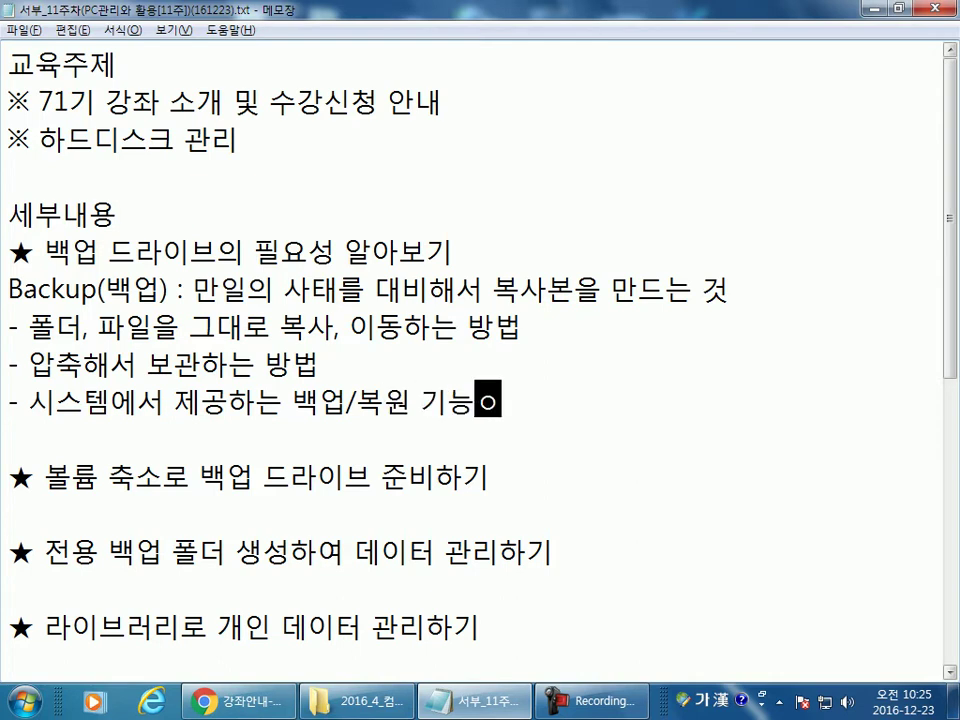
{"action": "key", "text": "BackSpace"}
{"action": "key", "text": "BackSpace"}
{"action": "type", "text": "이"}
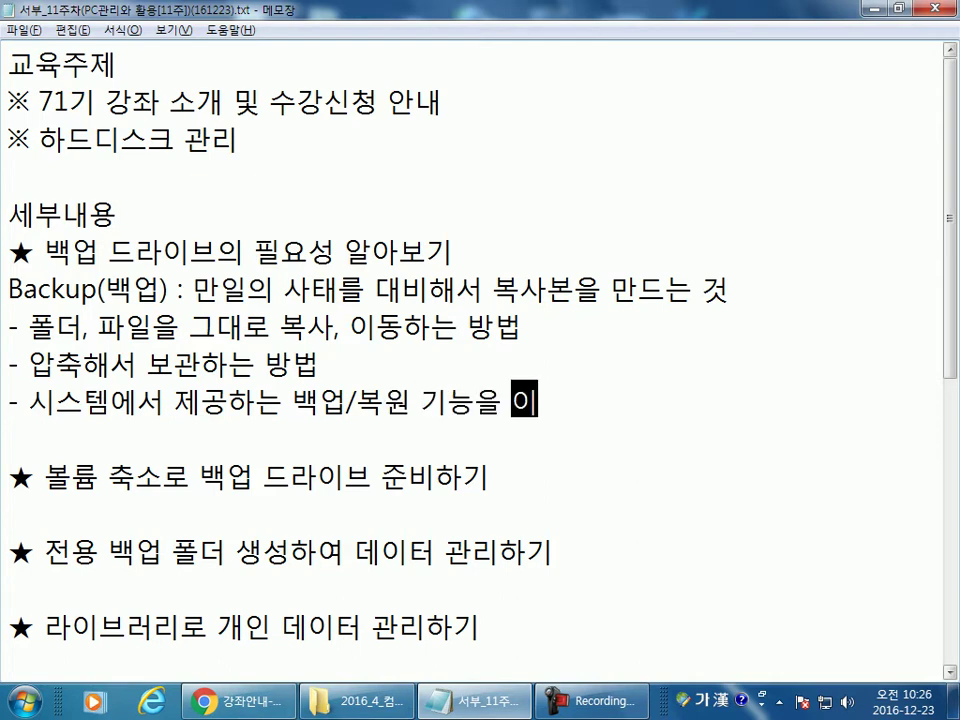
{"action": "type", "text": "용한는 바업"}
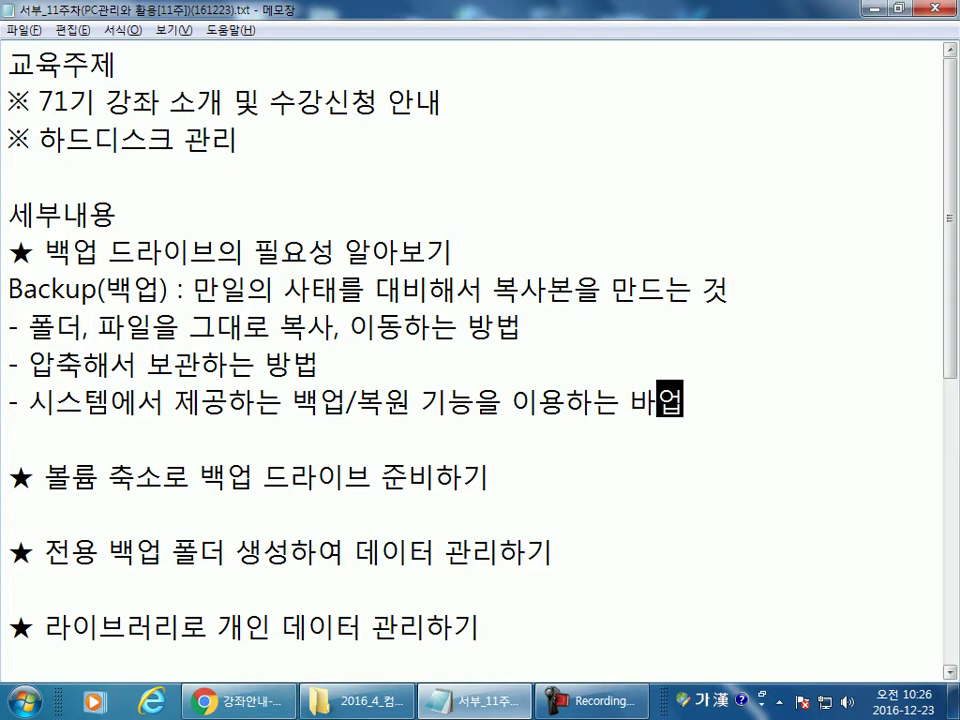
{"action": "key", "text": "BackSpace"}
{"action": "key", "text": "BackSpace"}
{"action": "type", "text": "방법"}
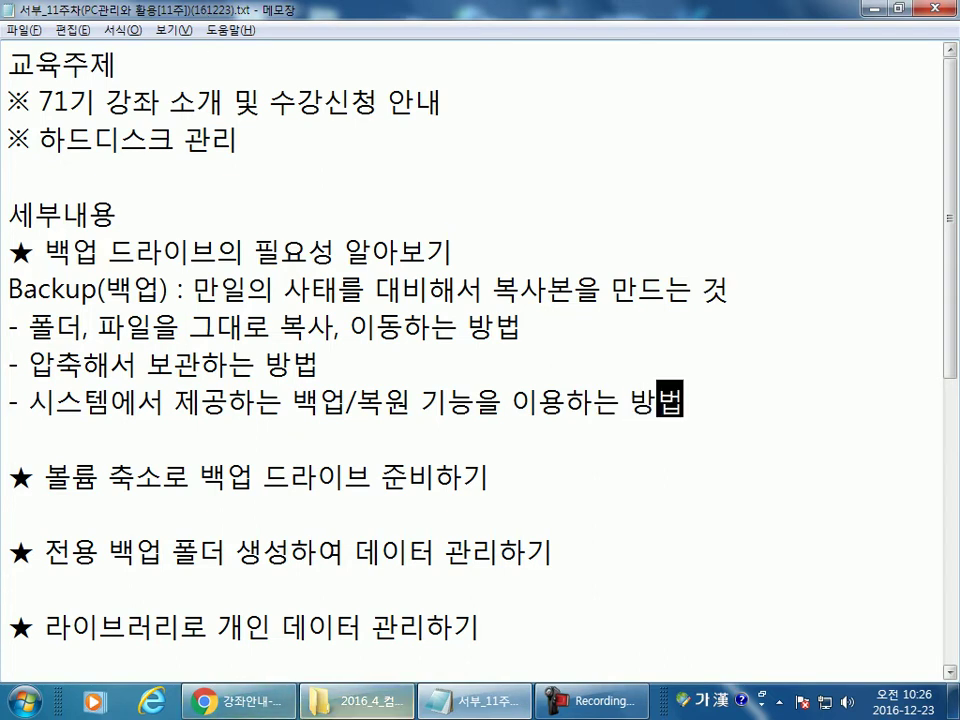
Step: Open the Computer window and view the backup tool in the properties of the Windows7_64 (C:) drive
{"action": "left_click", "coordinate": [37, 705]}
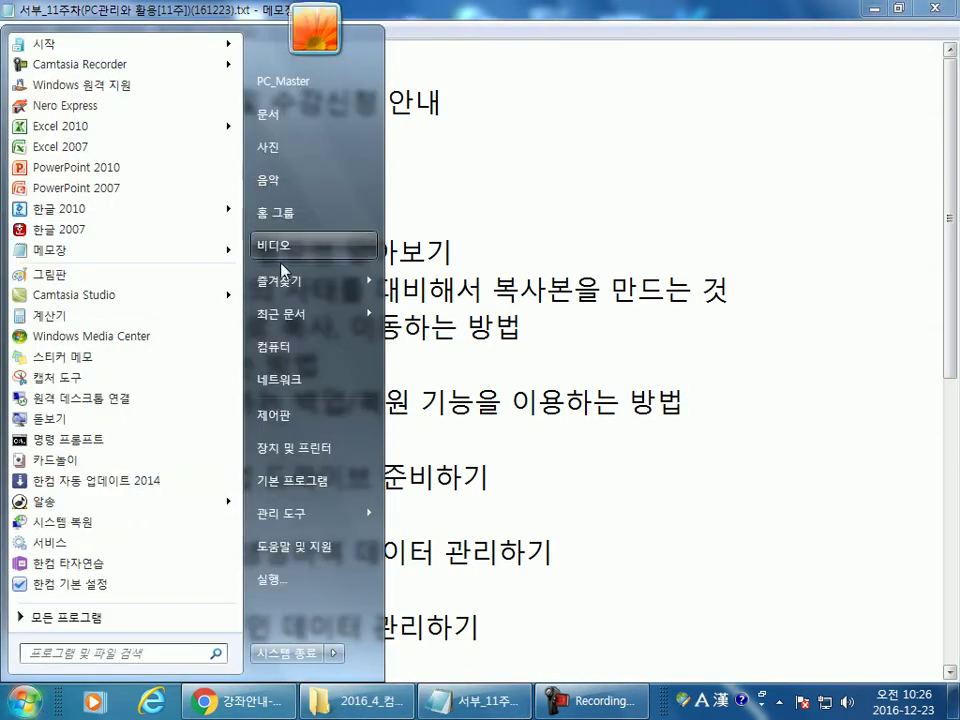
{"action": "left_click", "coordinate": [272, 346]}
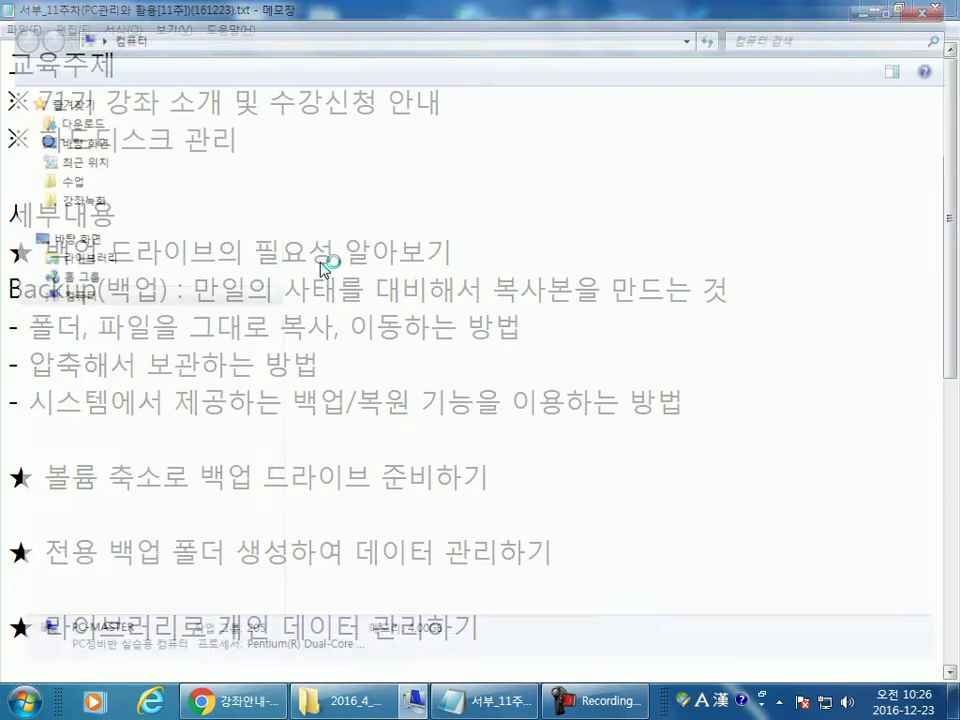
{"action": "right_click", "coordinate": [363, 148]}
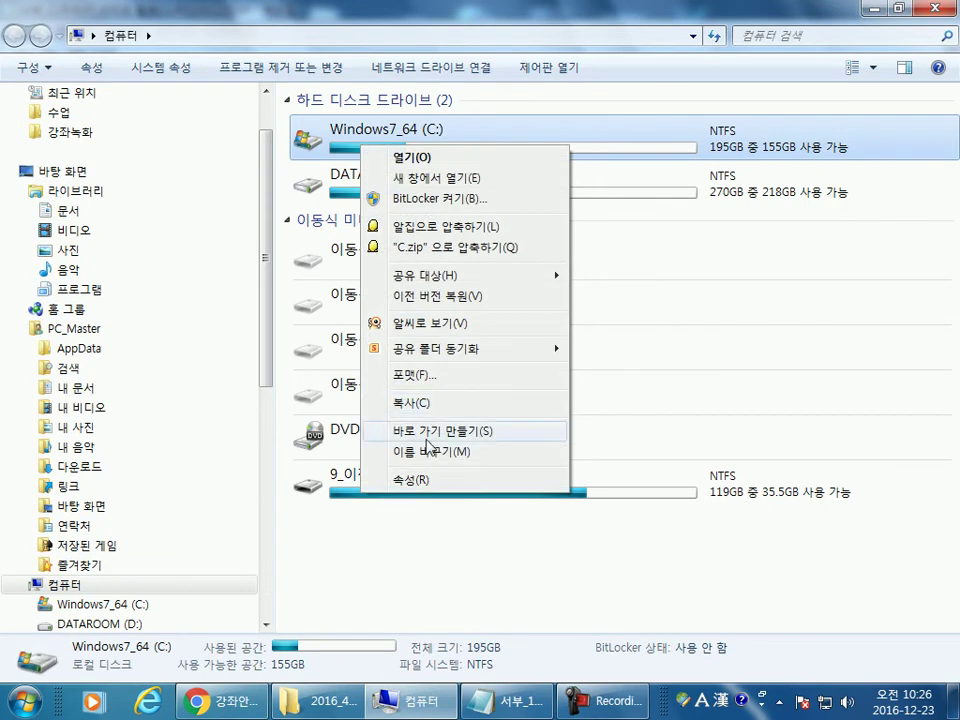
{"action": "left_click", "coordinate": [410, 481]}
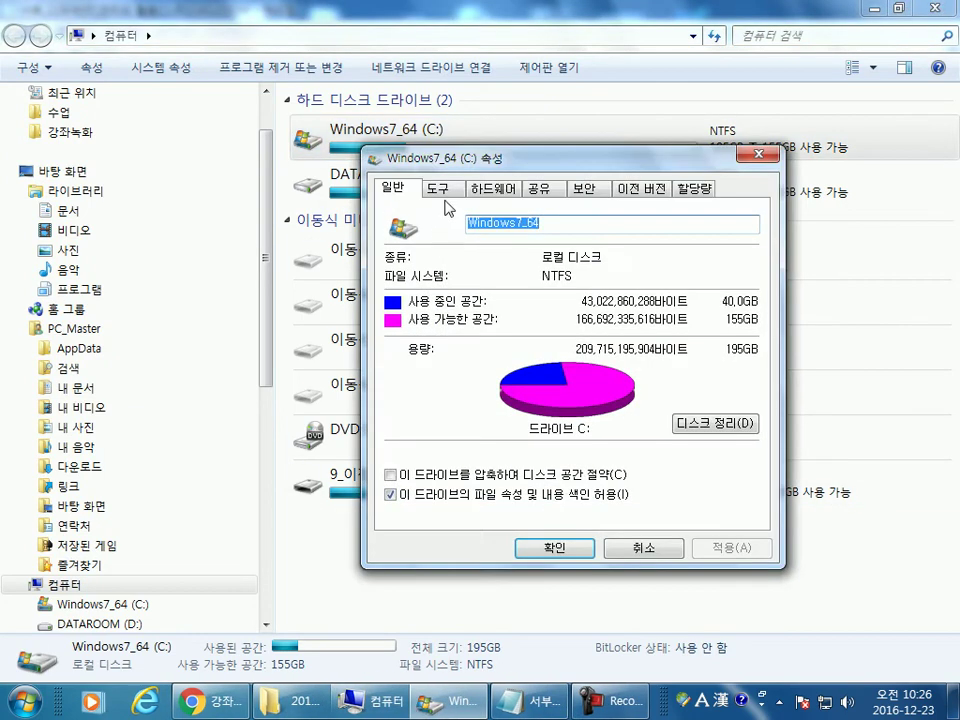
{"action": "left_click", "coordinate": [444, 193]}
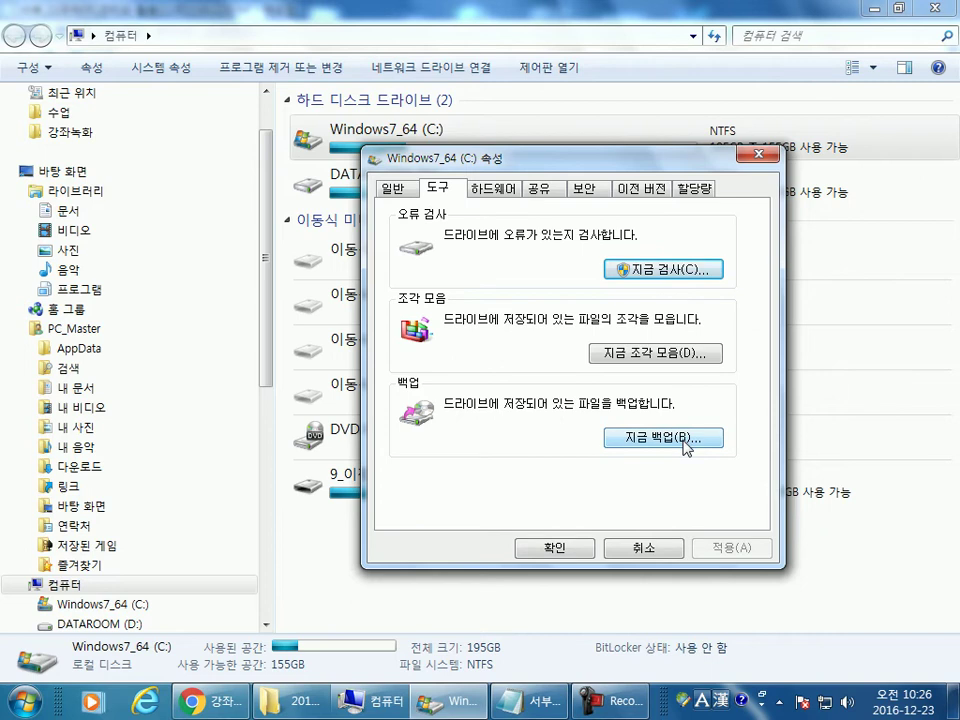
{"action": "key", "text": "Escape"}
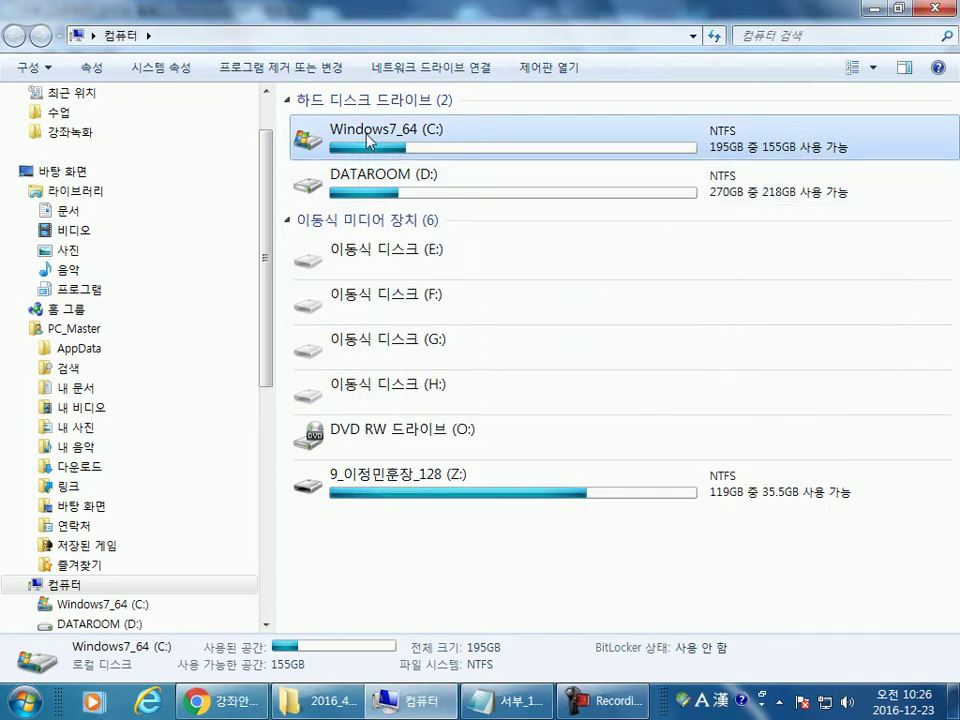
Step: Open Windows Backup and Restore from the C: drive's properties, start the backup setup and cancel it
{"action": "right_click", "coordinate": [370, 140]}
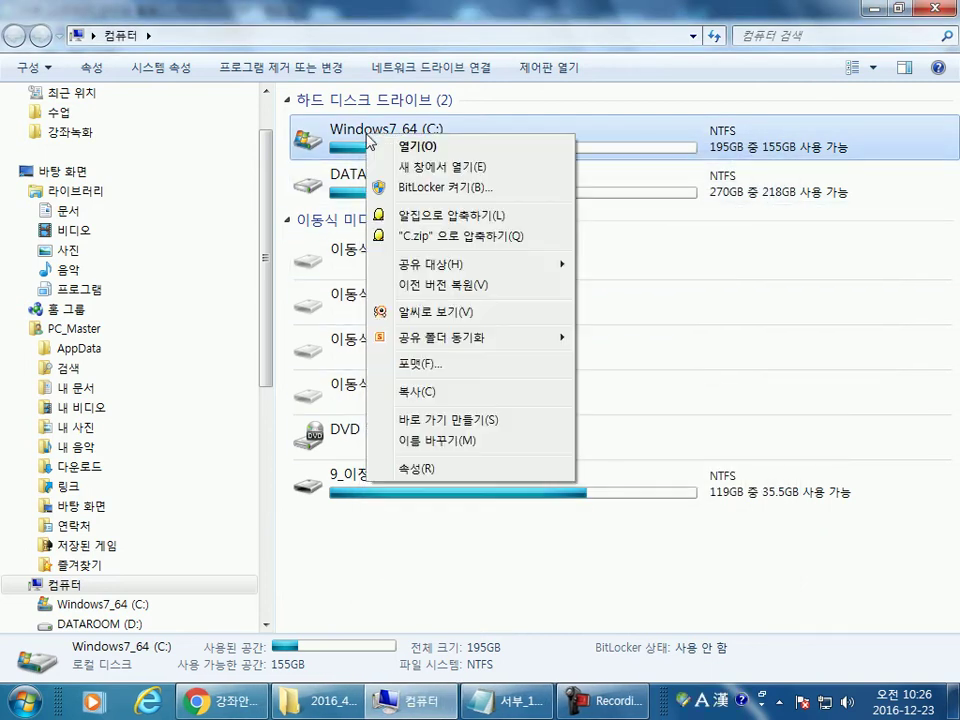
{"action": "left_click", "coordinate": [440, 465]}
{"action": "left_click", "coordinate": [442, 178]}
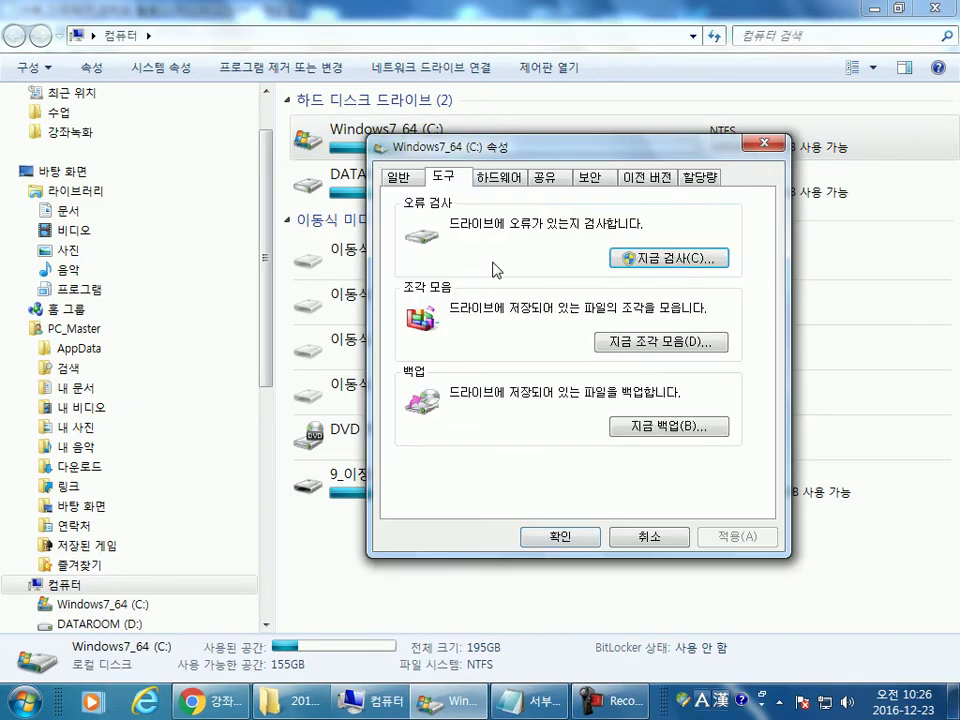
{"action": "left_click", "coordinate": [648, 430]}
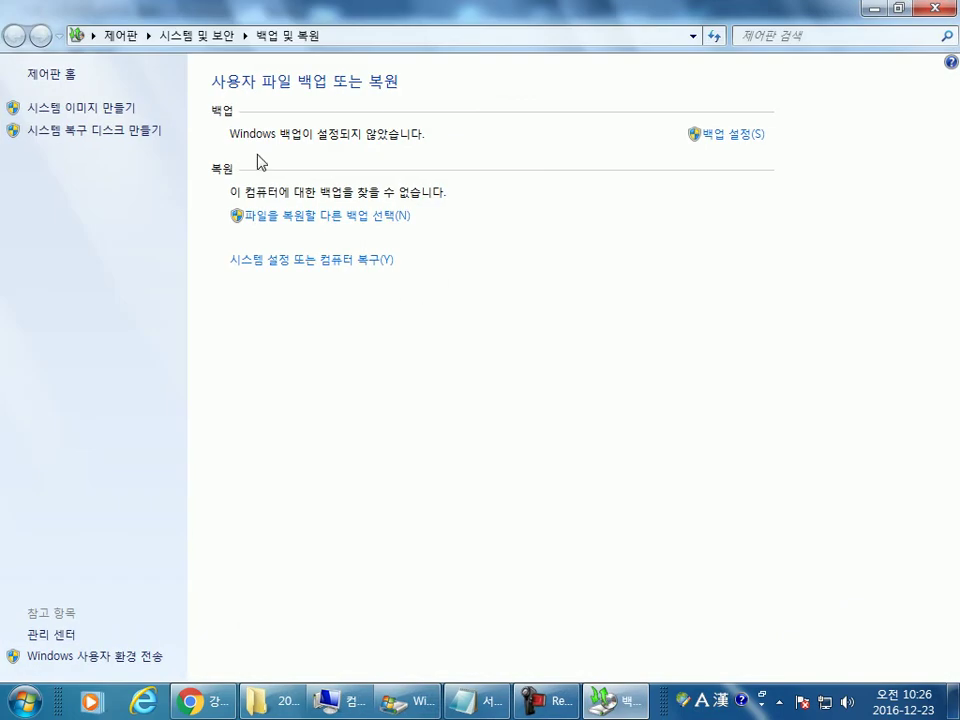
{"action": "left_click", "coordinate": [722, 140]}
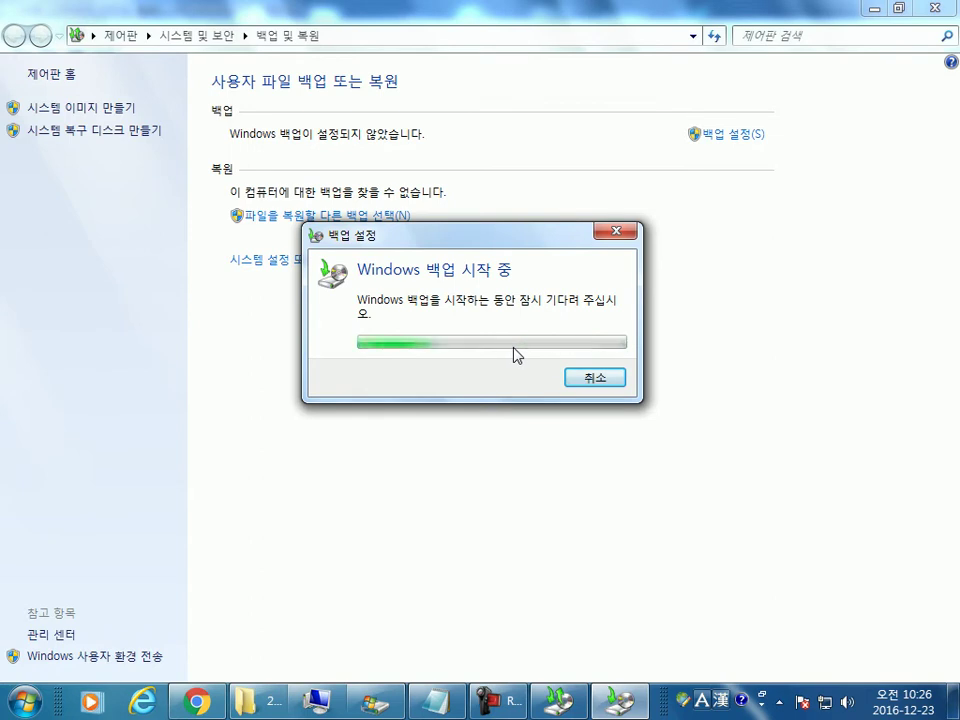
{"action": "left_click", "coordinate": [604, 381]}
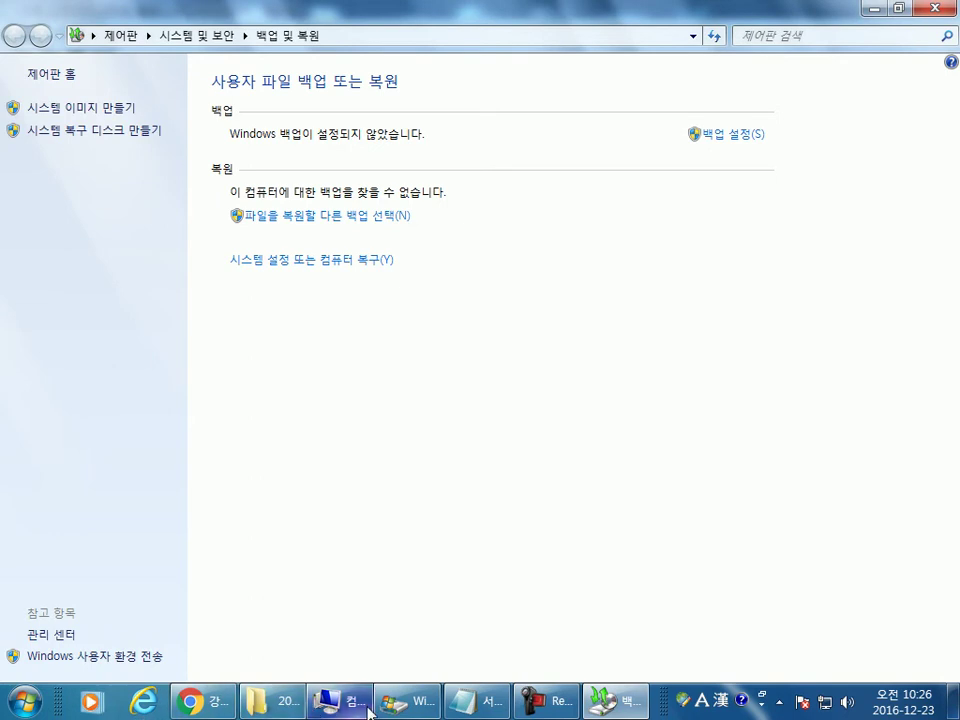
Step: Examine the C:, D: and DVD RW drives in the Computer window alongside Backup and Restore, and close Backup and Restore
{"action": "left_click", "coordinate": [335, 700]}
{"action": "left_click", "coordinate": [415, 185]}
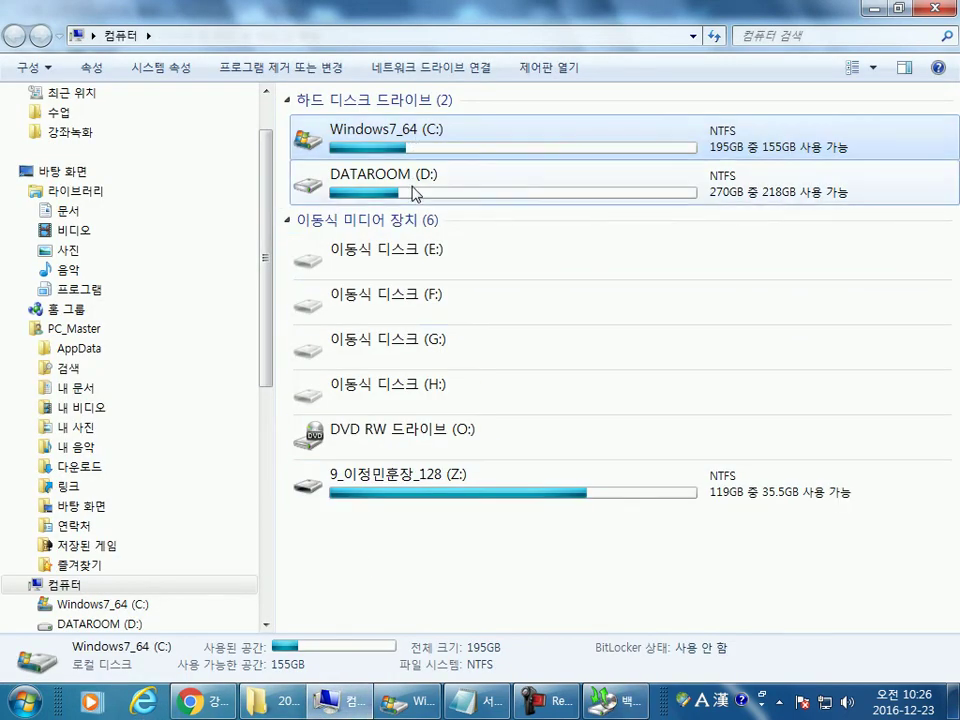
{"action": "left_click", "coordinate": [418, 148]}
{"action": "left_click", "coordinate": [407, 190]}
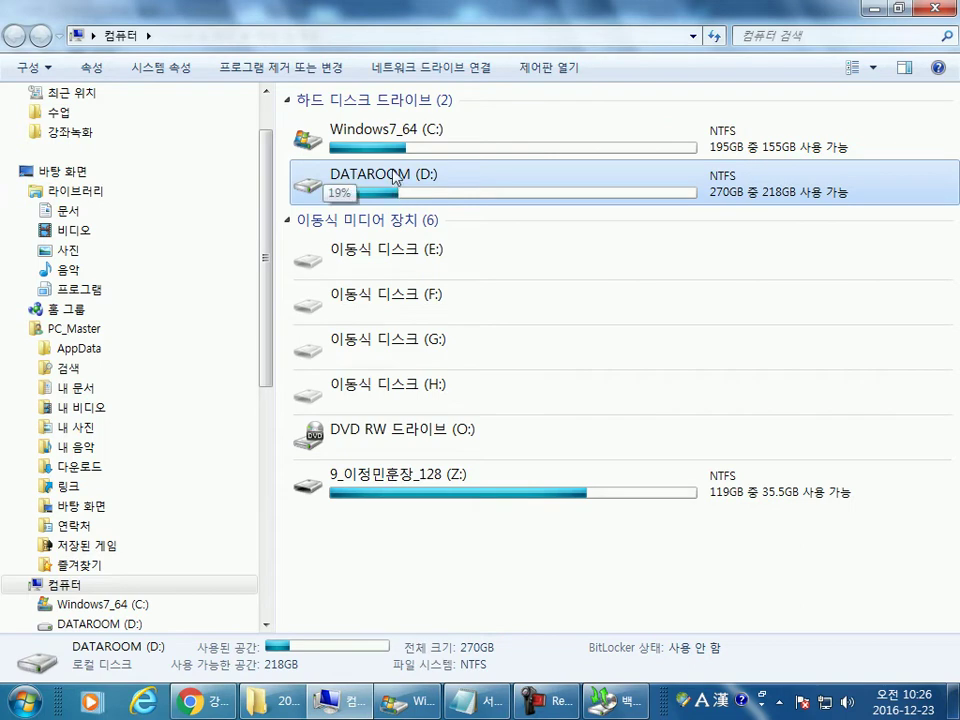
{"action": "key", "text": "Up"}
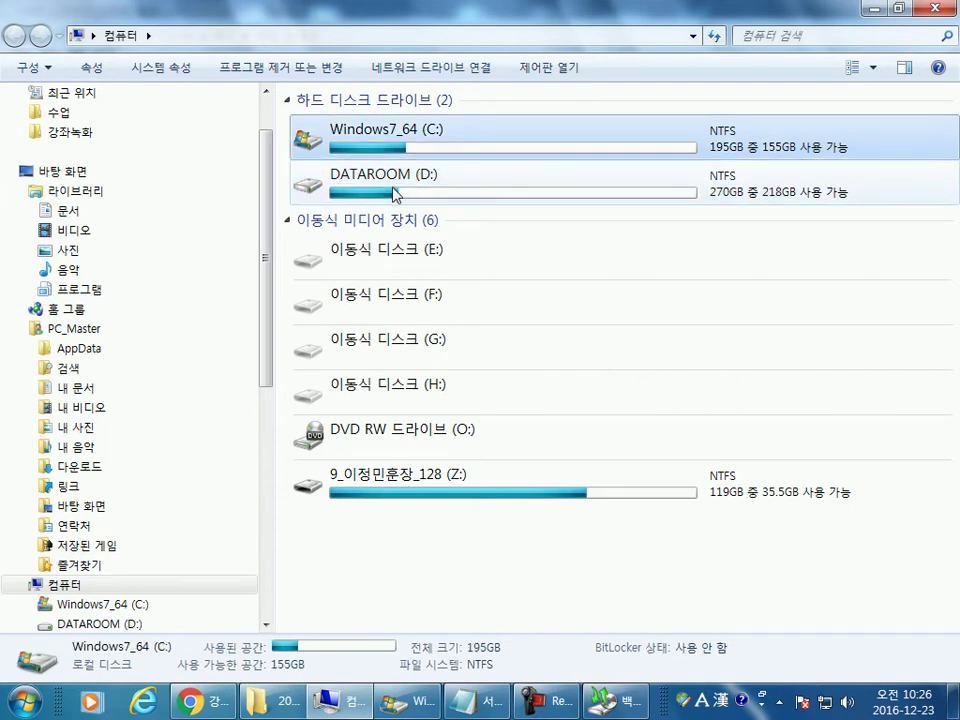
{"action": "key", "text": "alt+Tab"}
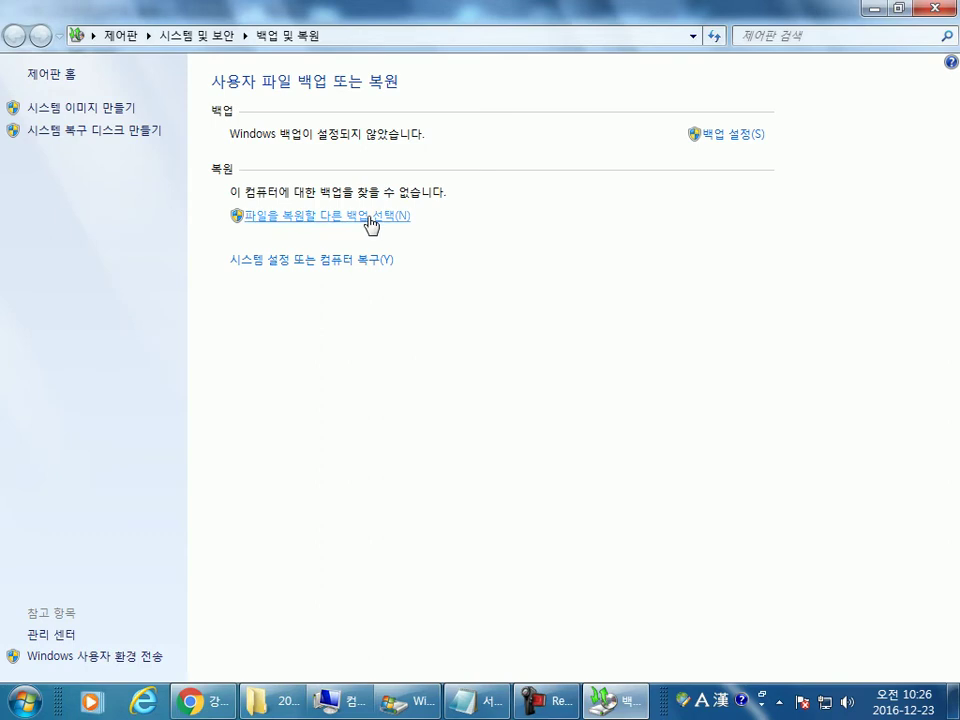
{"action": "key", "text": "alt+Tab"}
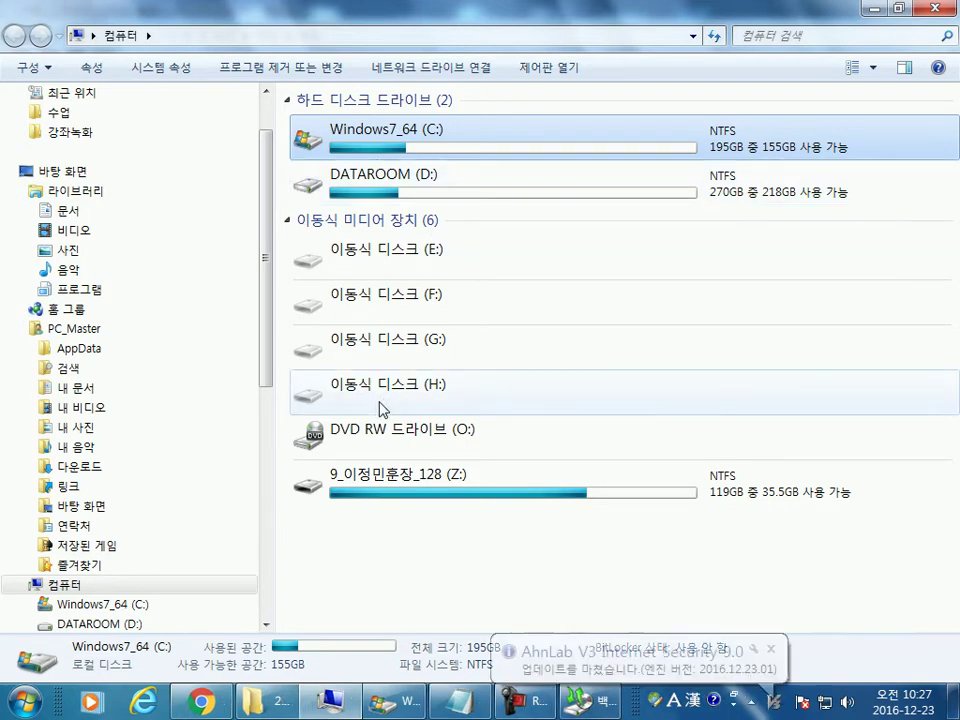
{"action": "left_click", "coordinate": [377, 434]}
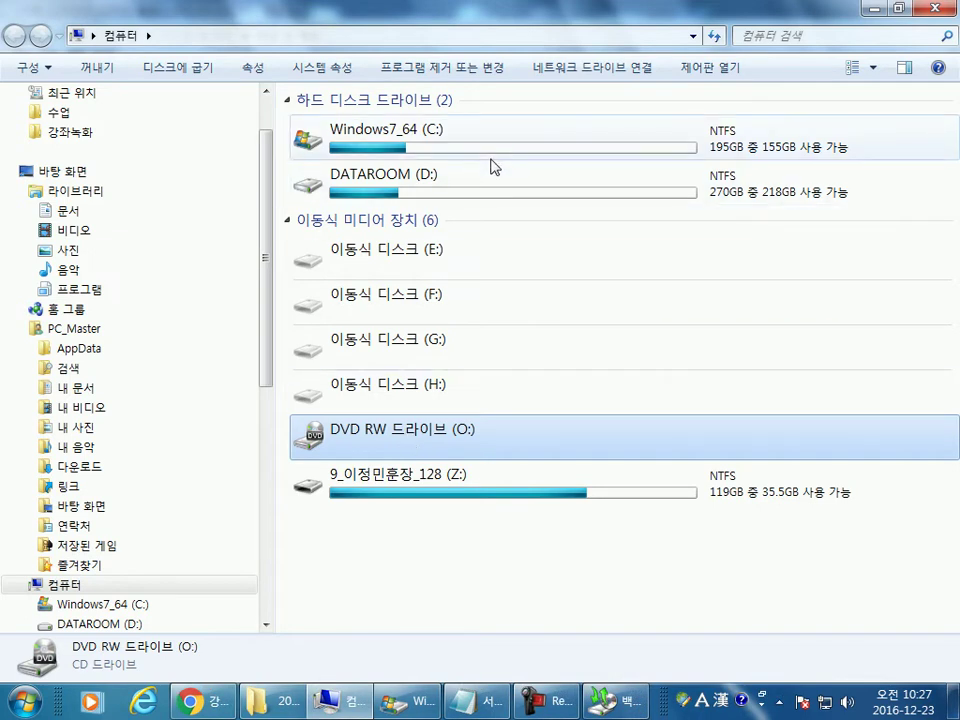
{"action": "key", "text": "alt+Tab"}
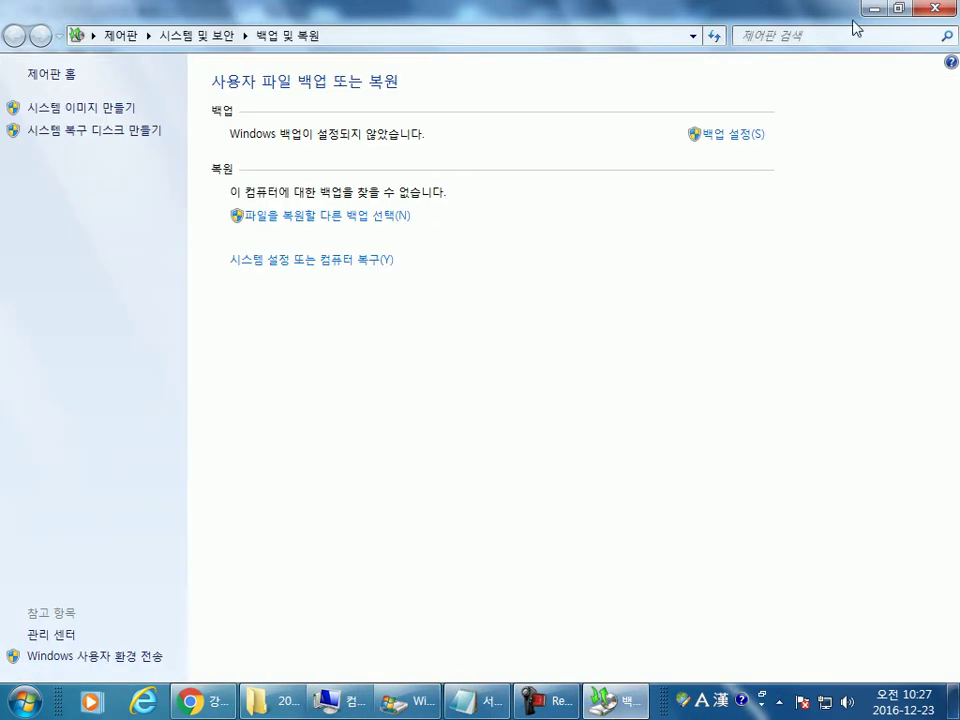
{"action": "left_click", "coordinate": [936, 10]}
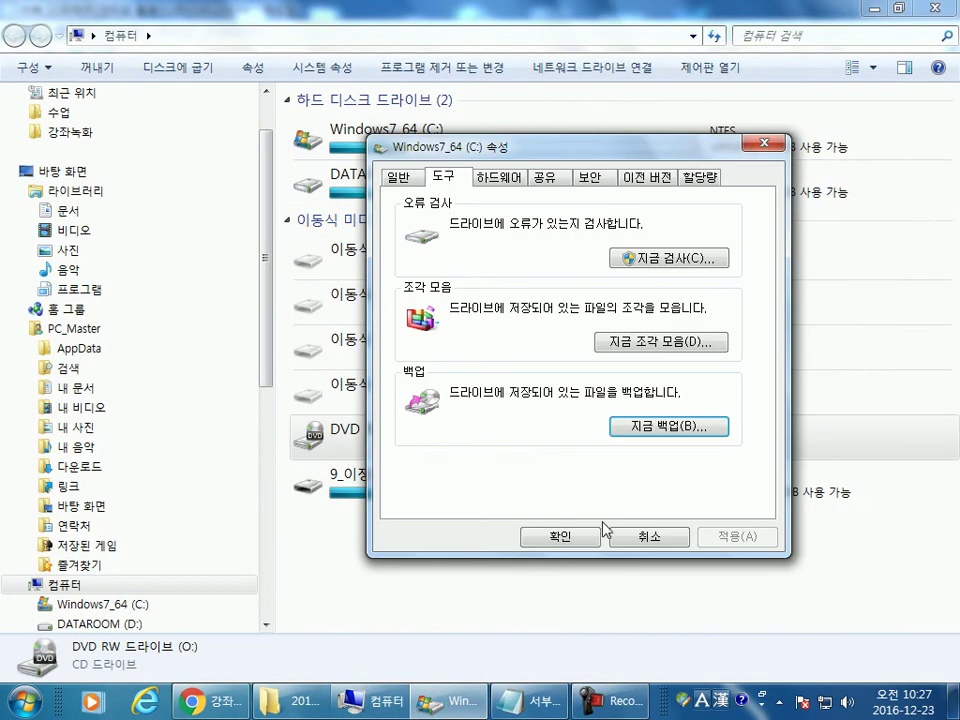
Step: Close the C: drive properties and append " : 시스템이 너무 느려진다." to the system backup/restore bullet in the lesson notes
{"action": "left_click", "coordinate": [649, 535]}
{"action": "left_click", "coordinate": [520, 700]}
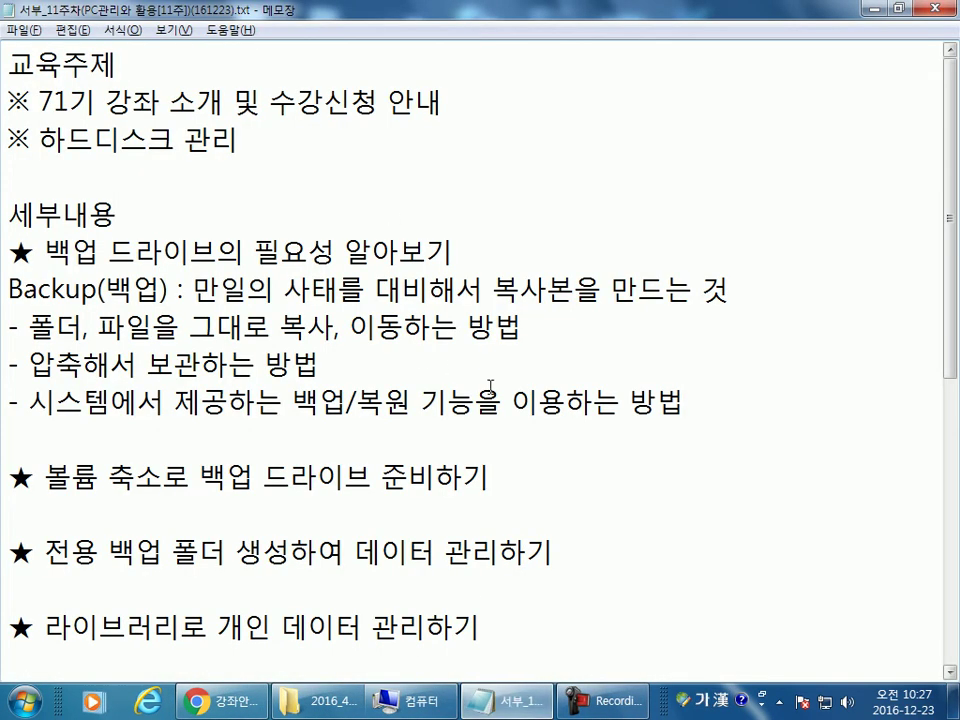
{"action": "type", "text": ": 시스테"}
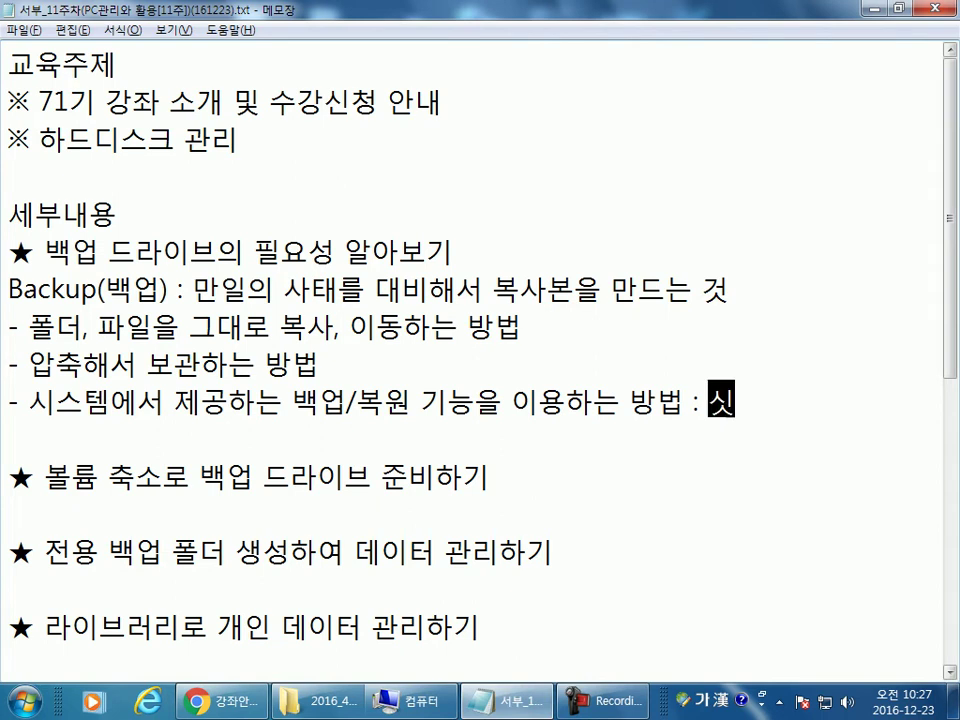
{"action": "type", "text": "ㅁ이 너무 느려지"}
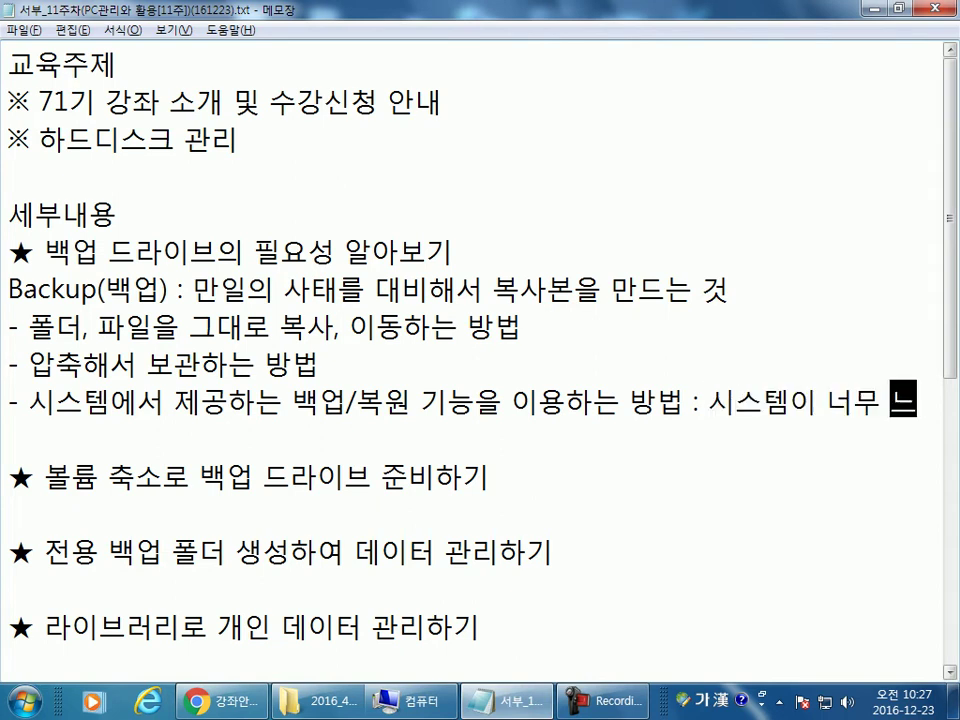
{"action": "type", "text": "ㄴ다."}
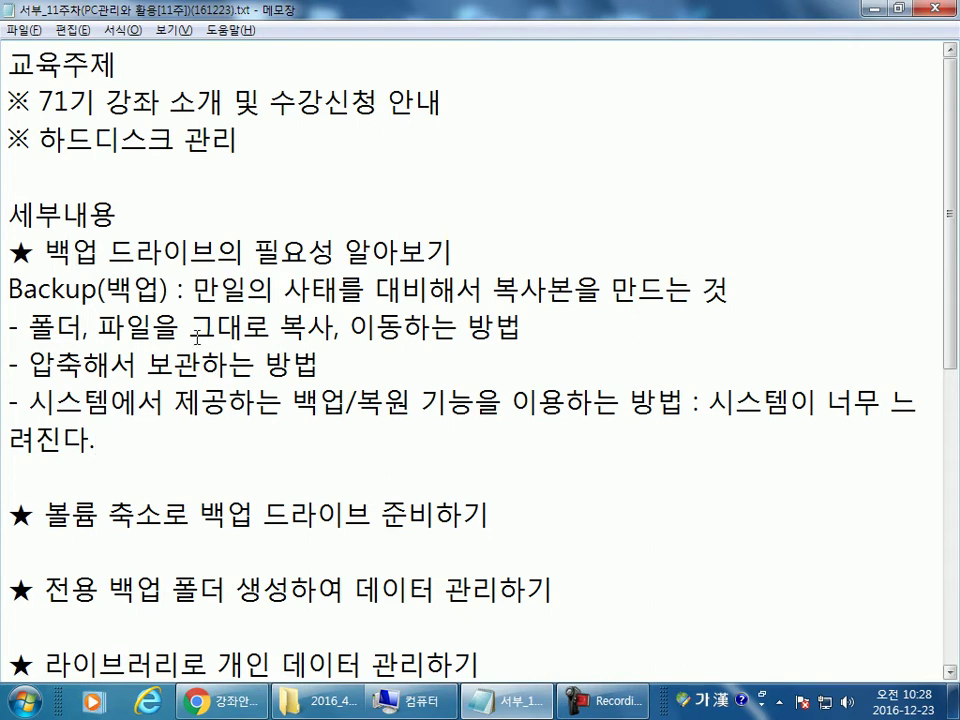
Step: Highlight the bullet about copying and moving folders and files in the notes, and close the Computer window
{"action": "left_click_drag", "start_coordinate": [8, 326], "coordinate": [583, 326]}
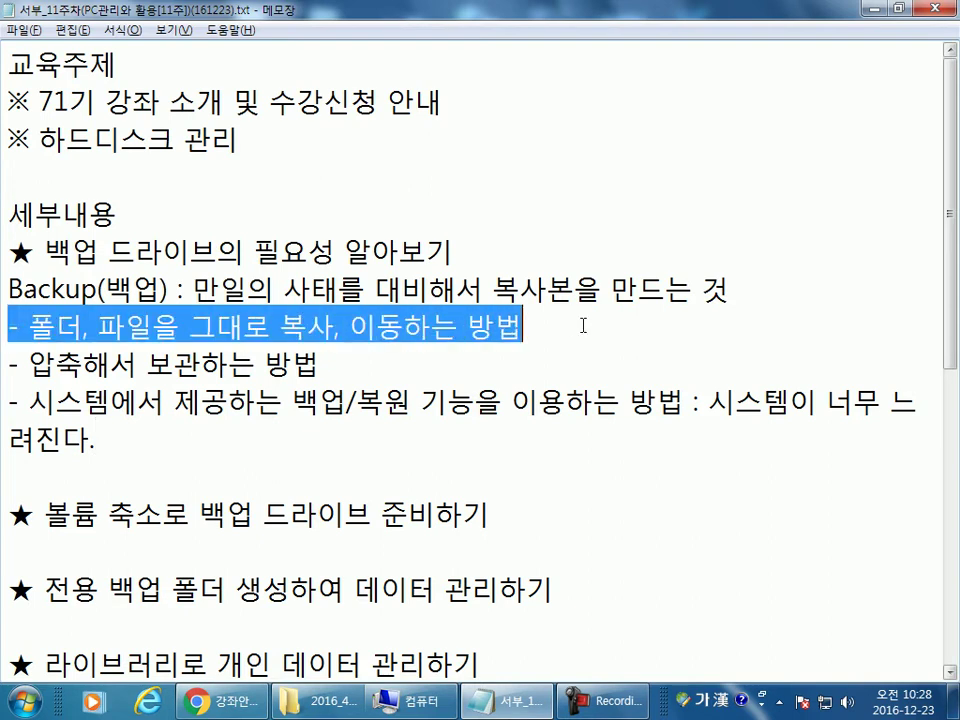
{"action": "left_click", "coordinate": [496, 364]}
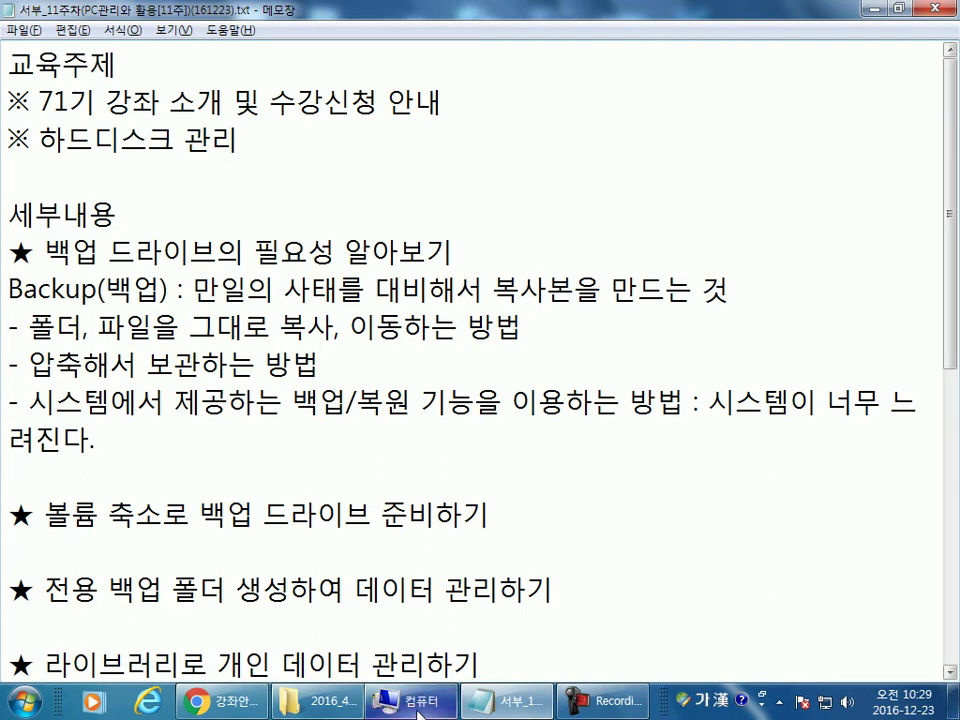
{"action": "mouse_move", "coordinate": [419, 712]}
{"action": "left_click", "coordinate": [465, 590]}
{"action": "left_click", "coordinate": [935, 8]}
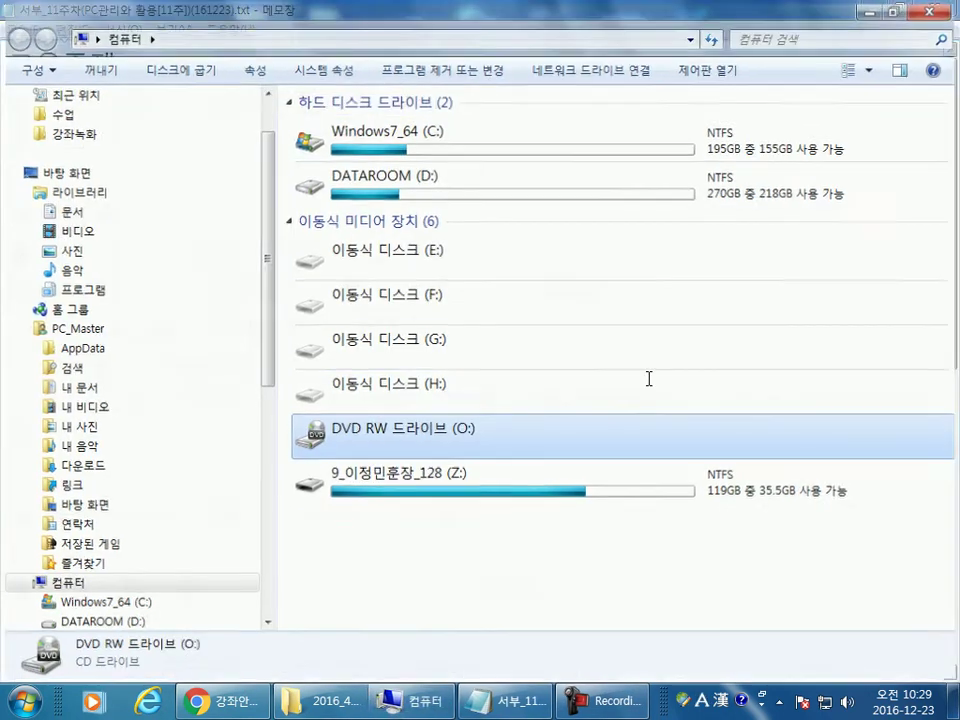
{"action": "right_click", "coordinate": [398, 708]}
{"action": "left_click", "coordinate": [405, 703]}
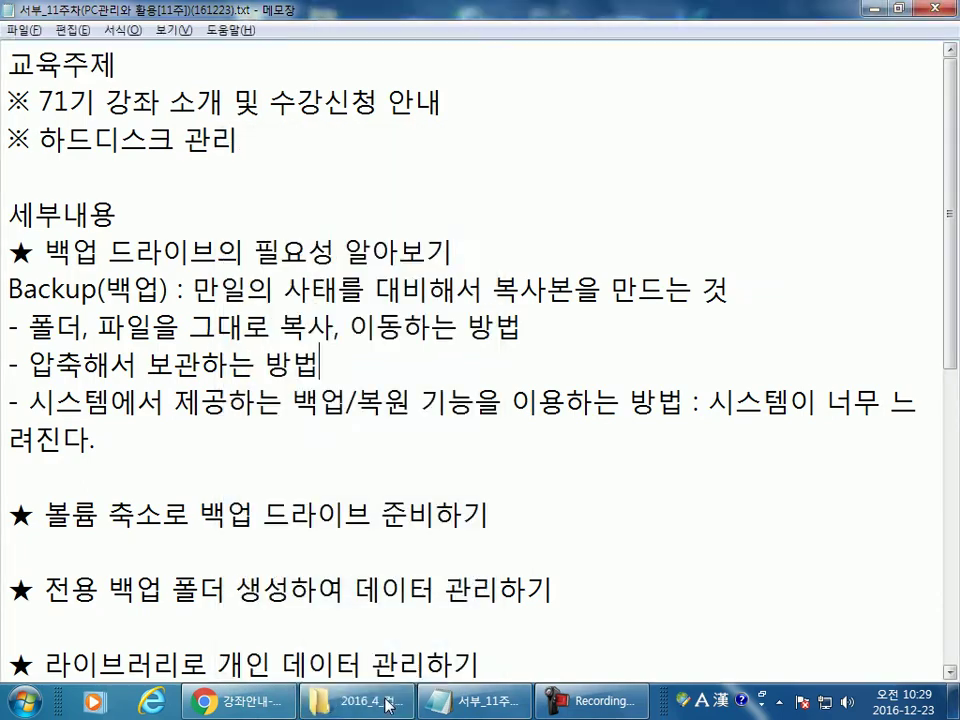
Step: Copy 啐啄同機.pptx from the 2016-4 folder on the Z: drive and review the backup methods in the lesson notes
{"action": "left_click", "coordinate": [388, 705]}
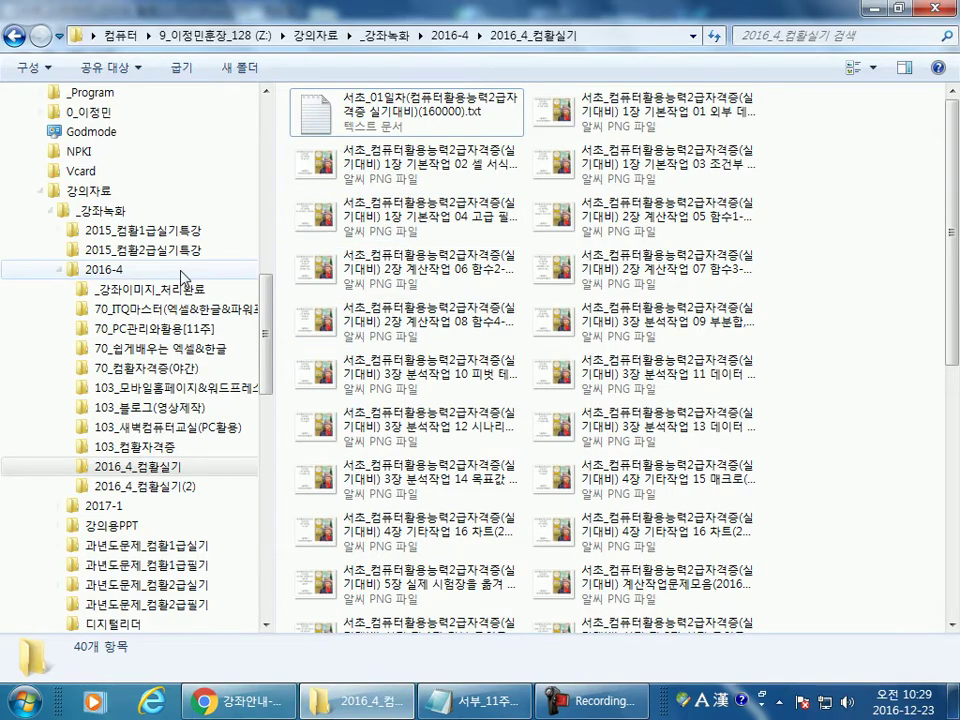
{"action": "left_click", "coordinate": [113, 272]}
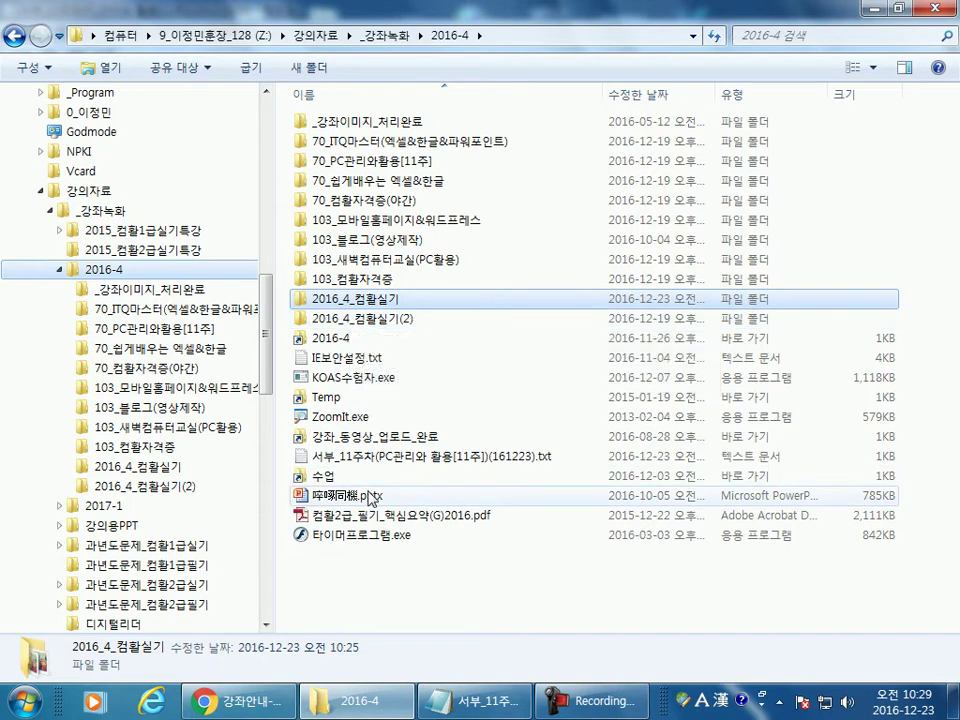
{"action": "left_click", "coordinate": [357, 497]}
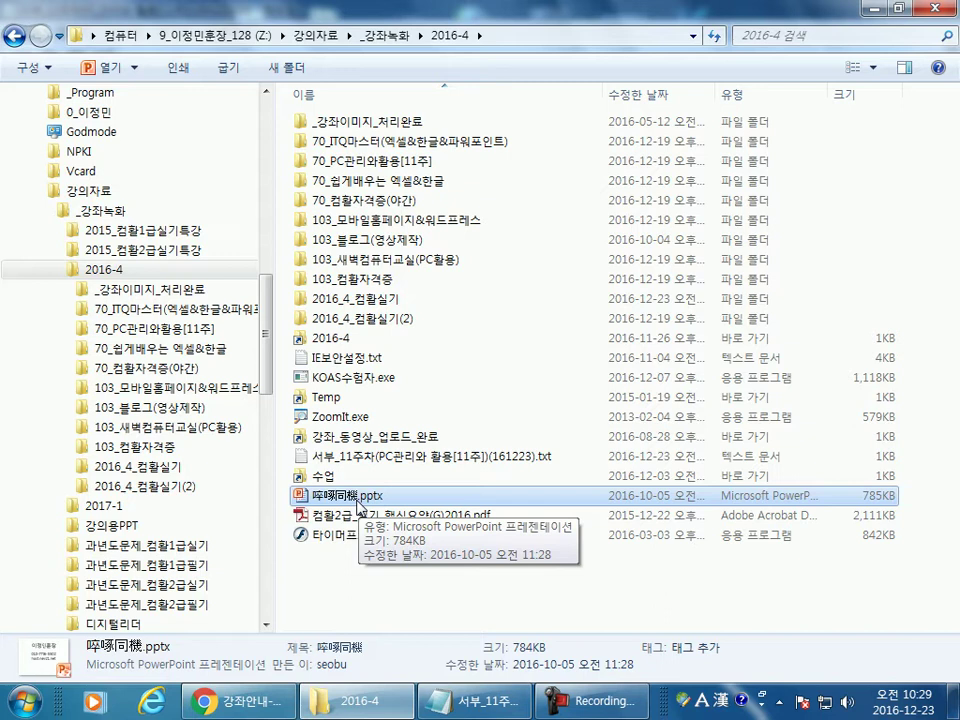
{"action": "key", "text": "alt+Tab"}
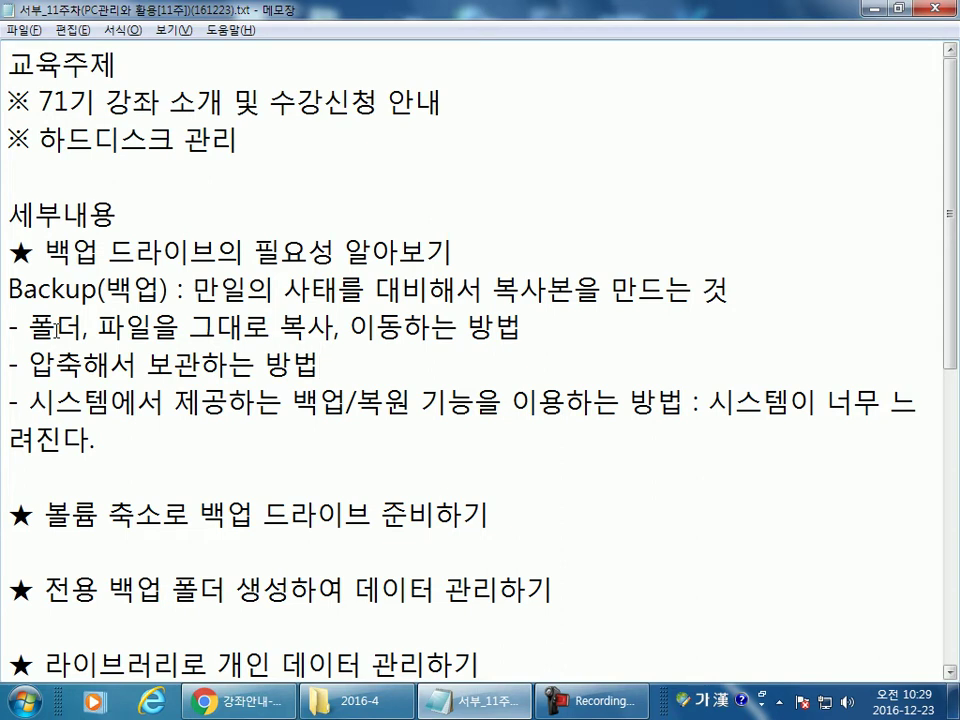
{"action": "key", "text": "Down"}
{"action": "key", "text": "Down"}
{"action": "key", "text": "End"}
{"action": "key", "text": "alt+Tab"}
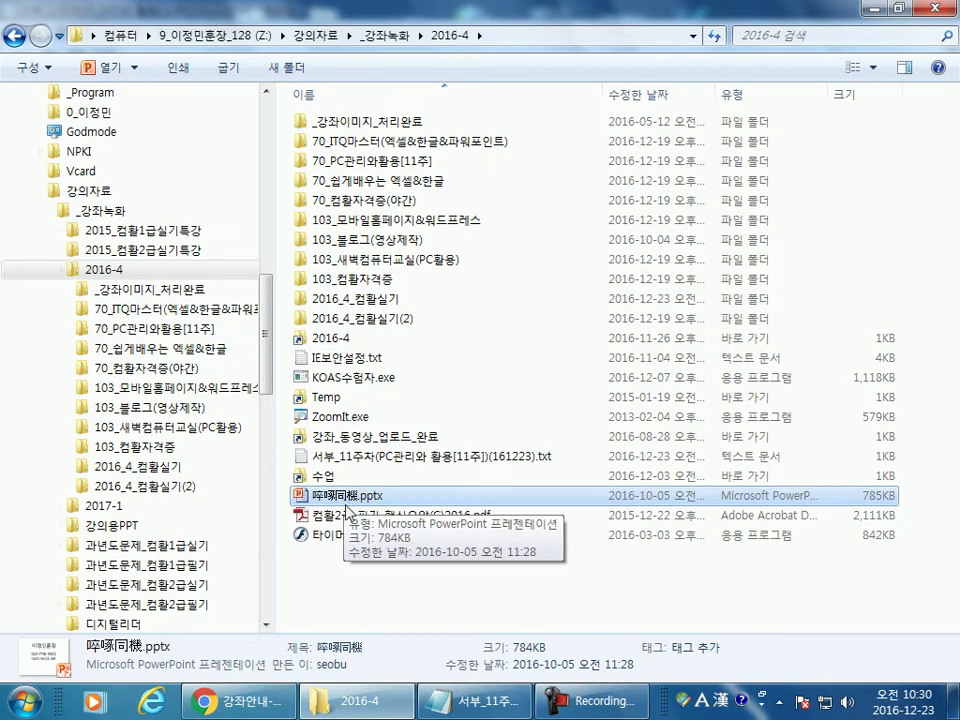
Step: Try to paste 啐啄同機.pptx into the 수업 folder on DATAROOM (D:) and cancel the copy at the same-name conflict
{"action": "scroll", "coordinate": [272, 292], "scroll_direction": "up", "scroll_amount": 2}
{"action": "scroll", "coordinate": [272, 290], "scroll_direction": "up", "scroll_amount": 5}
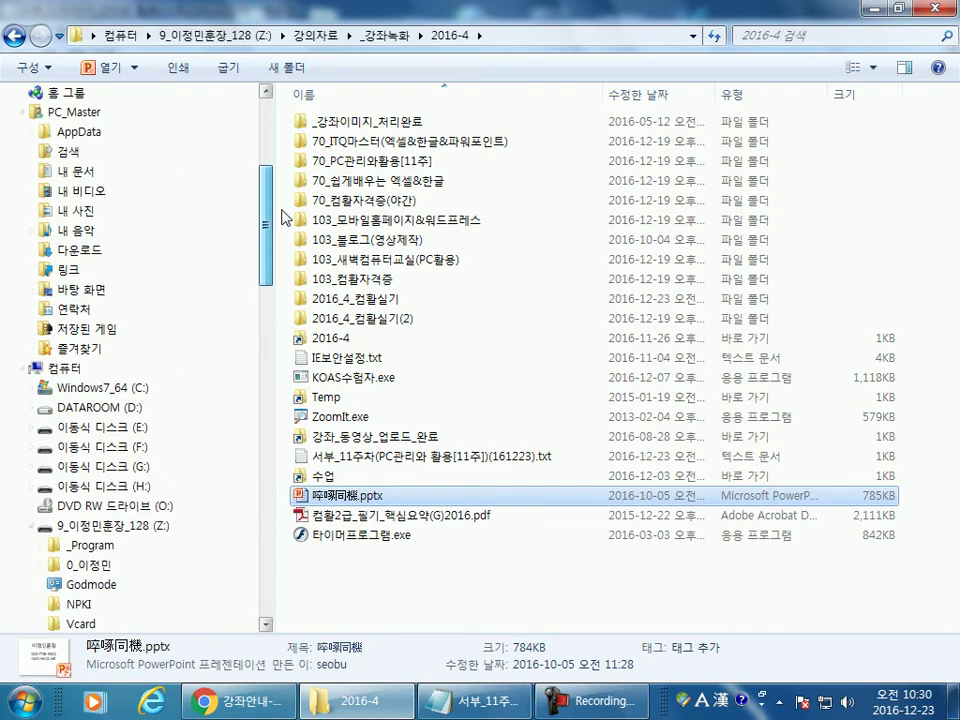
{"action": "left_click", "coordinate": [110, 407]}
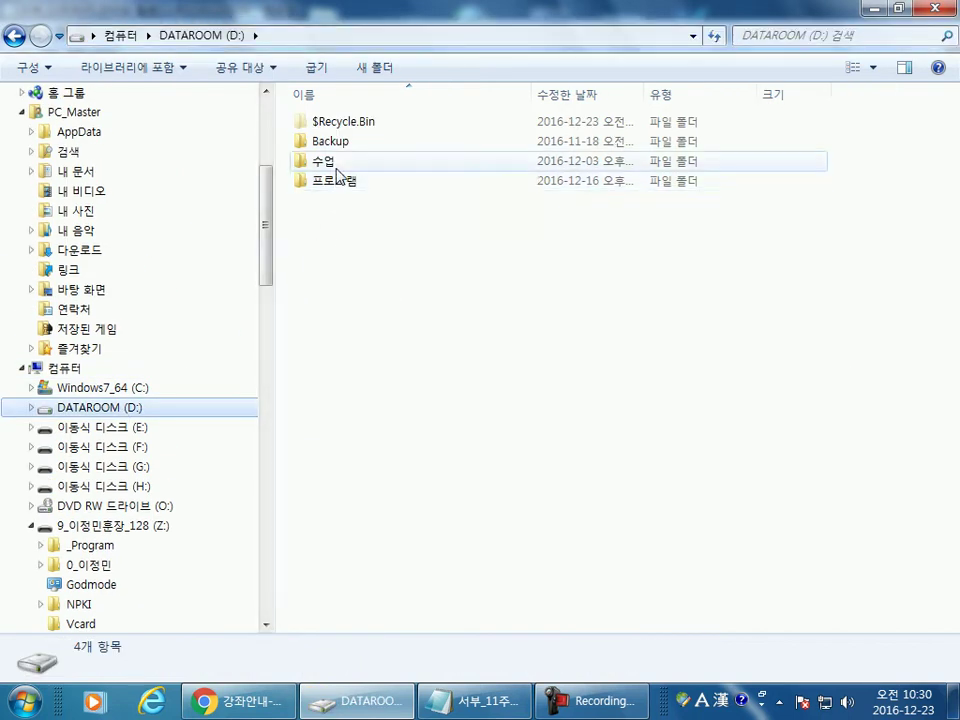
{"action": "double_click", "coordinate": [325, 163]}
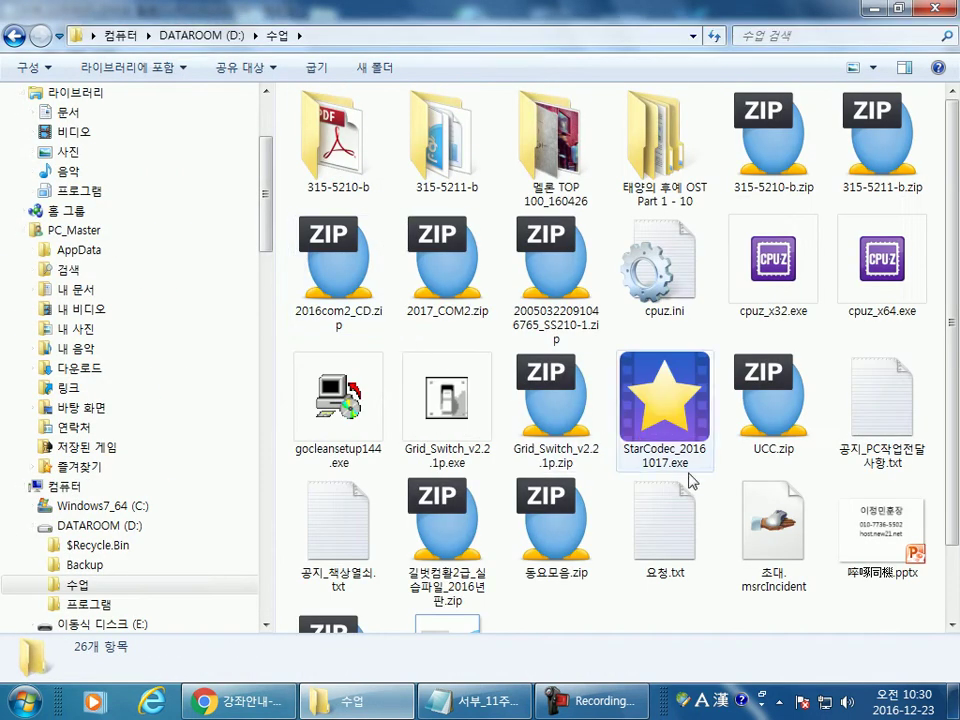
{"action": "scroll", "coordinate": [525, 345], "scroll_direction": "down", "scroll_amount": 1}
{"action": "left_click", "coordinate": [879, 455]}
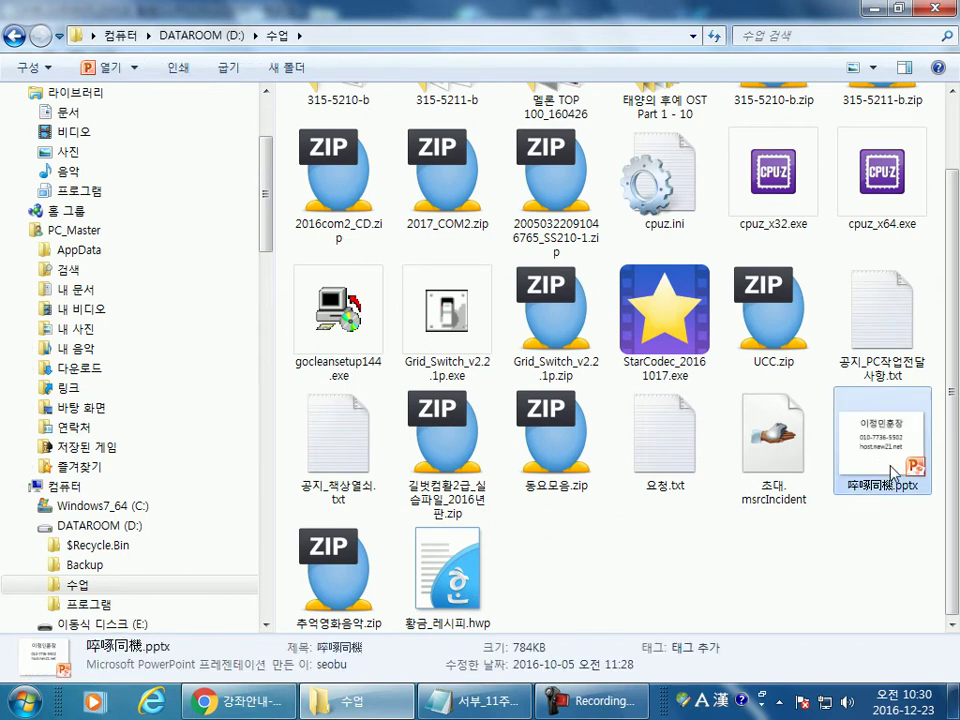
{"action": "left_click", "coordinate": [778, 533]}
{"action": "key", "text": "ctrl+v"}
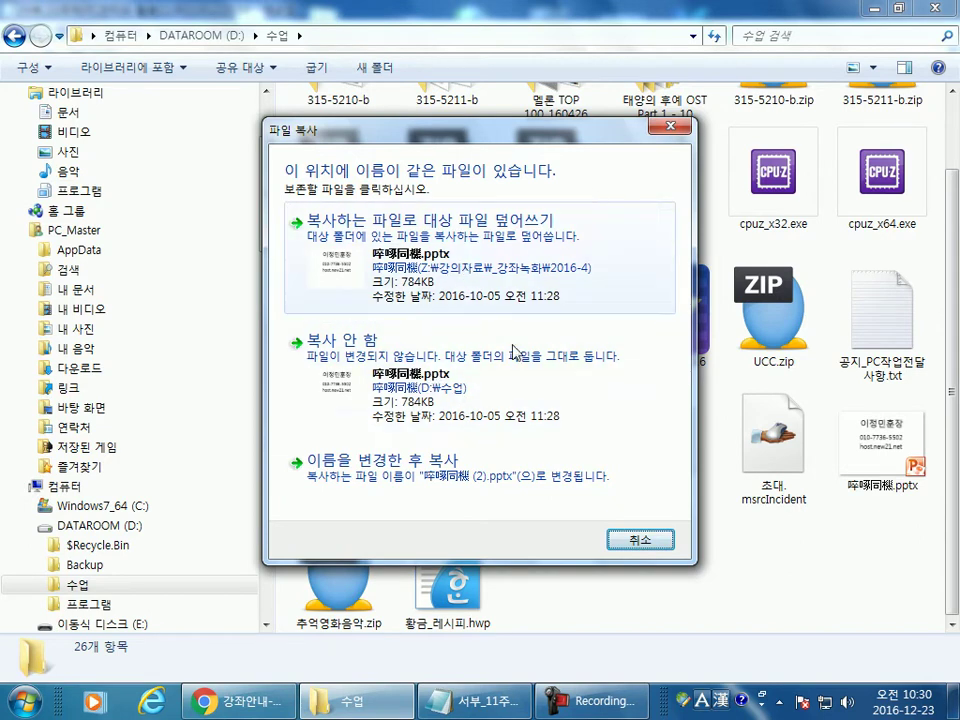
{"action": "left_click", "coordinate": [640, 540]}
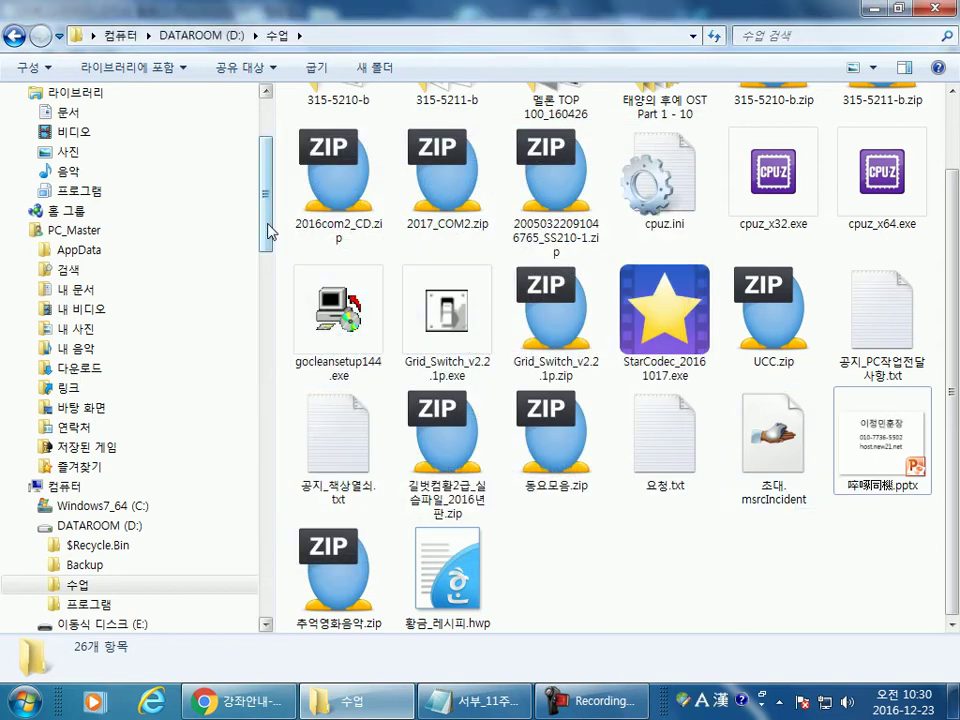
Step: Copy 타이머프로그램.exe from the 2016-4 folder on the Z: drive into the 수업 folder on DATAROOM (D:)
{"action": "left_click_drag", "start_coordinate": [268, 226], "coordinate": [266, 389]}
{"action": "left_click", "coordinate": [104, 190]}
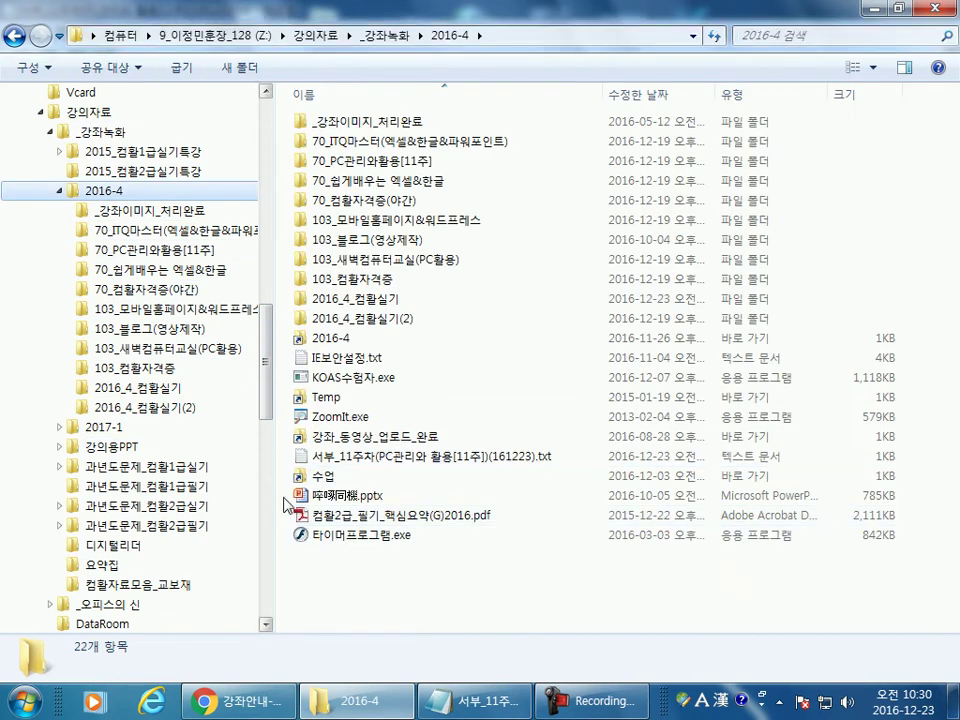
{"action": "left_click", "coordinate": [337, 538]}
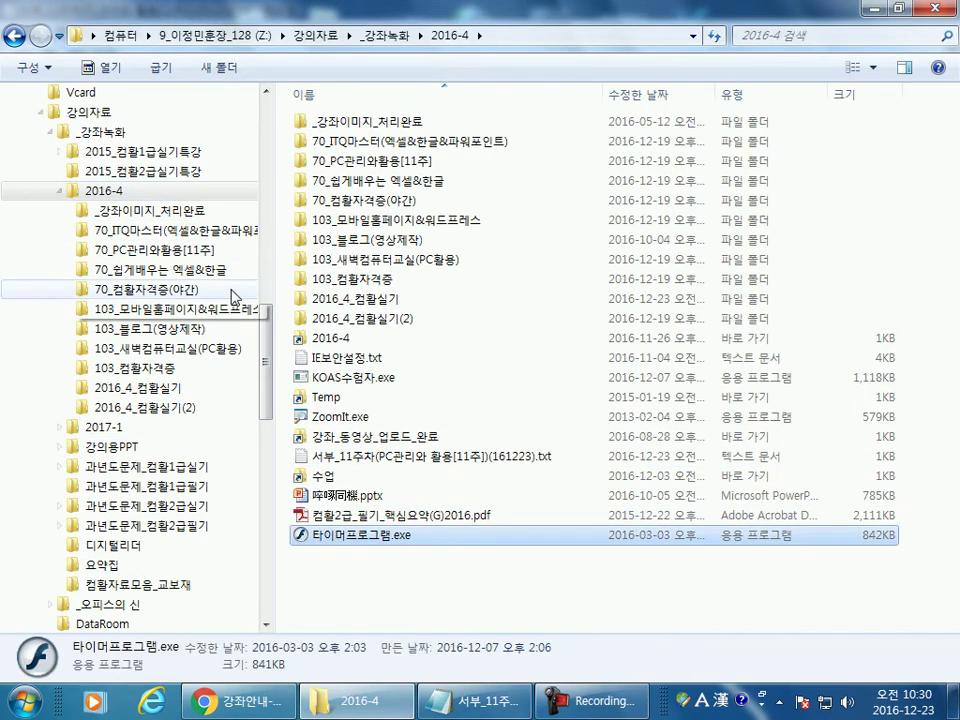
{"action": "left_click_drag", "start_coordinate": [266, 343], "coordinate": [274, 236]}
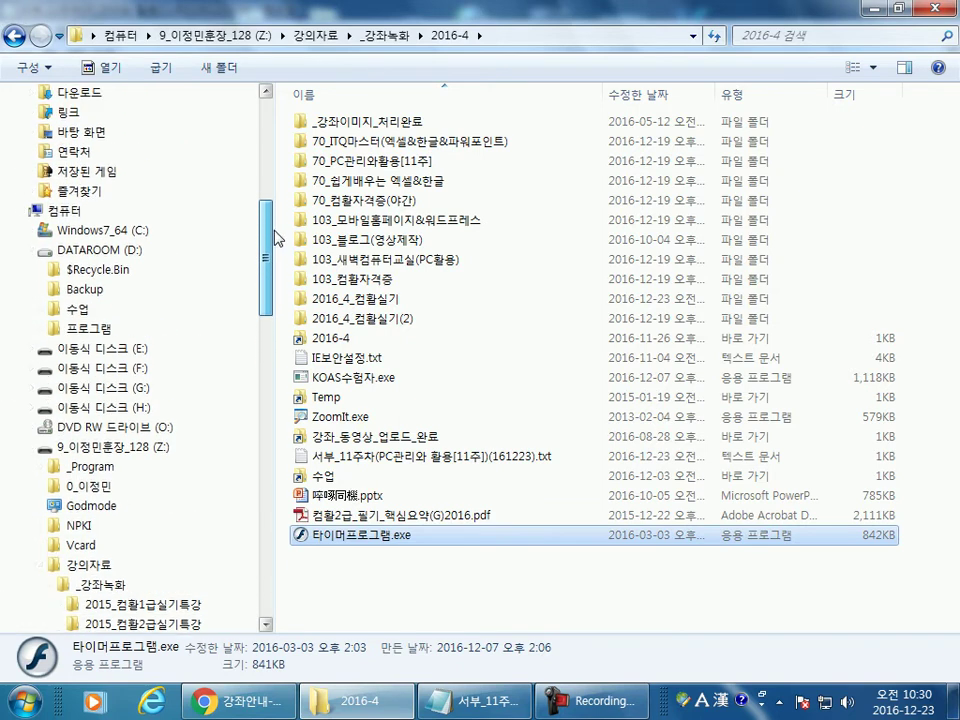
{"action": "left_click", "coordinate": [79, 309]}
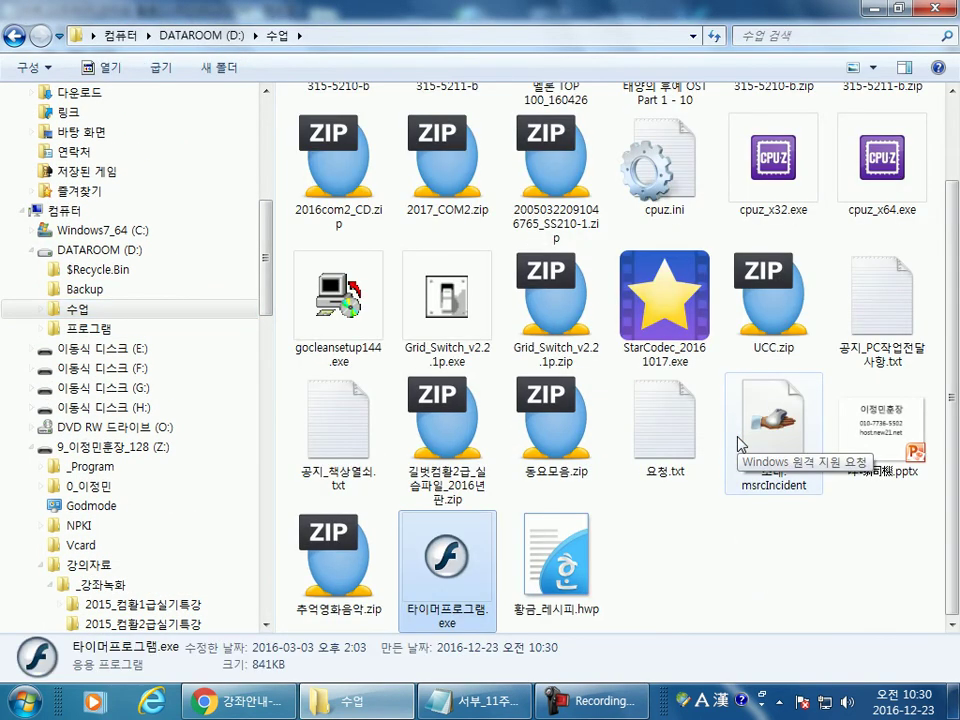
{"action": "mouse_move", "coordinate": [452, 602]}
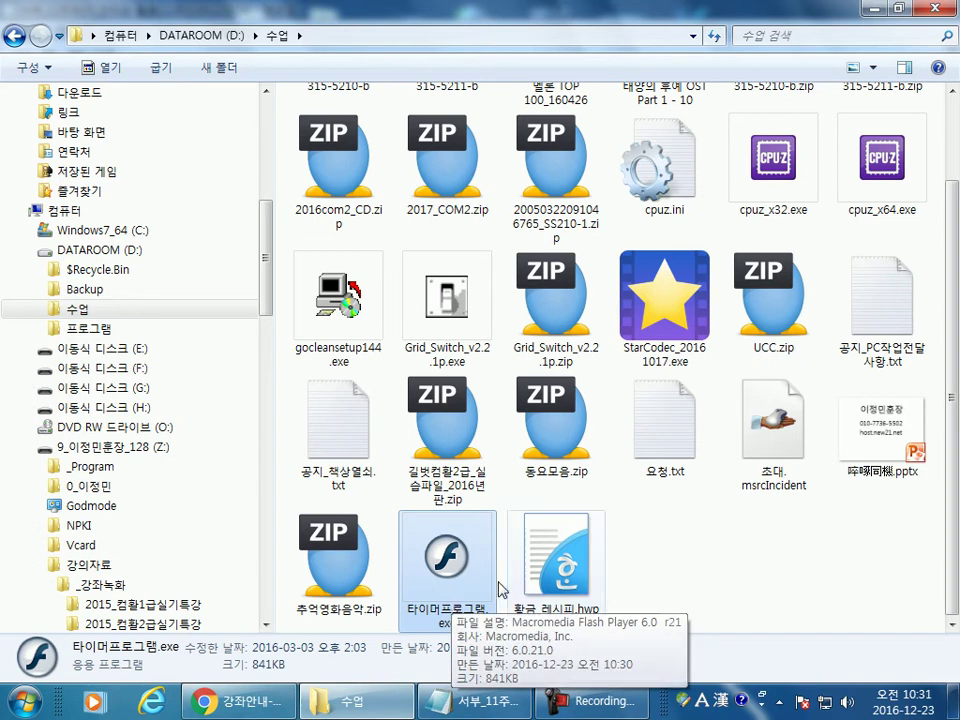
{"action": "mouse_move", "coordinate": [454, 575]}
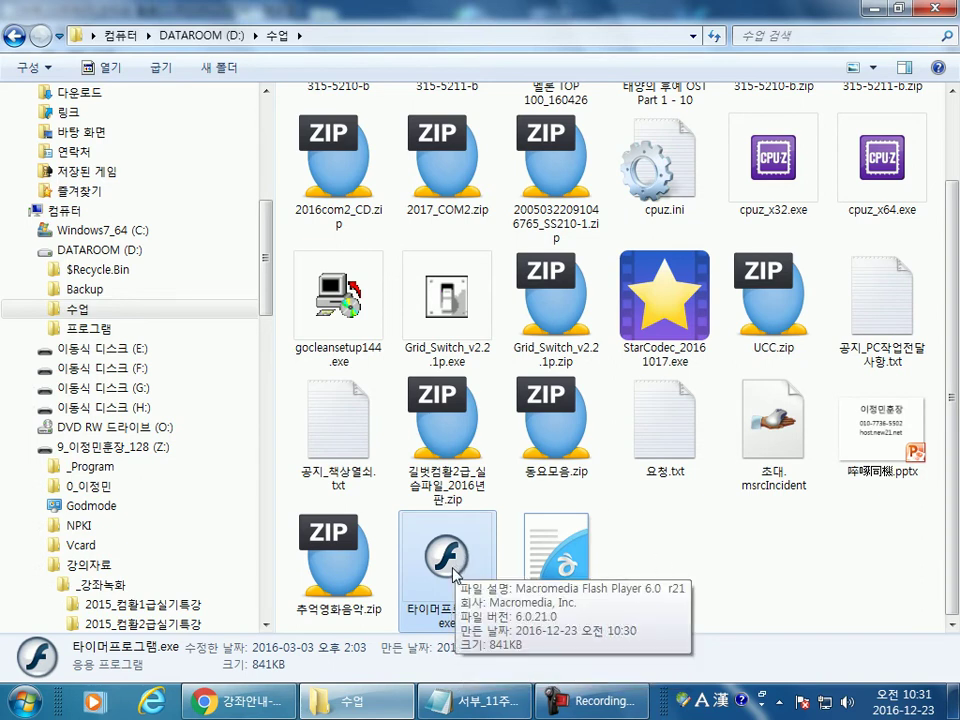
Step: Examine 201610.gho in the D: drive's Backup folder, the 프로그램 folder and the drives under Computer
{"action": "left_click", "coordinate": [86, 291]}
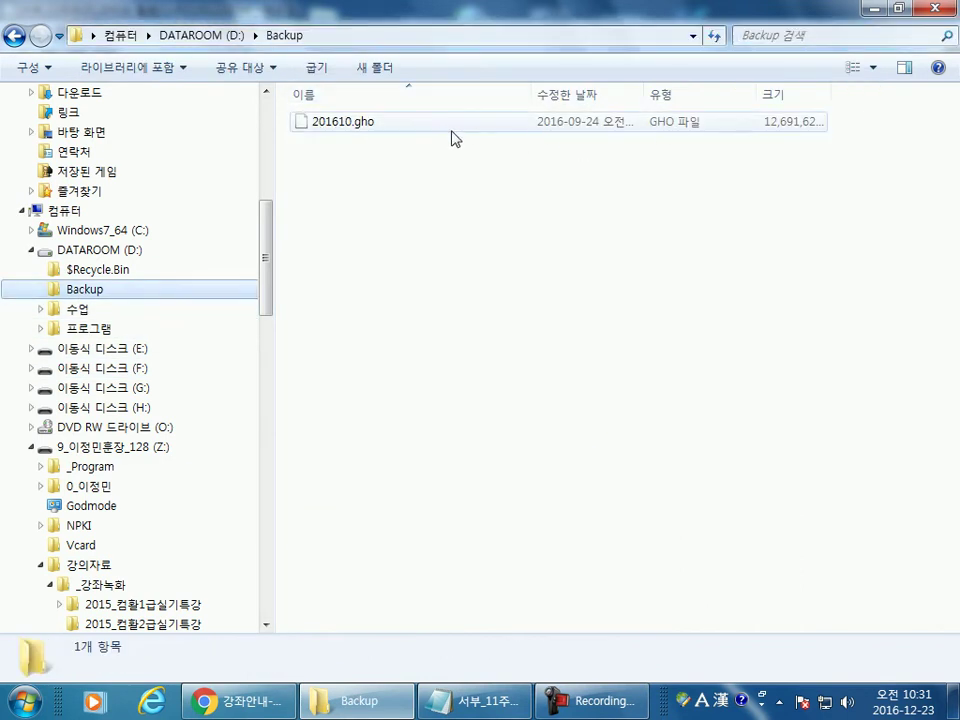
{"action": "left_click", "coordinate": [767, 128]}
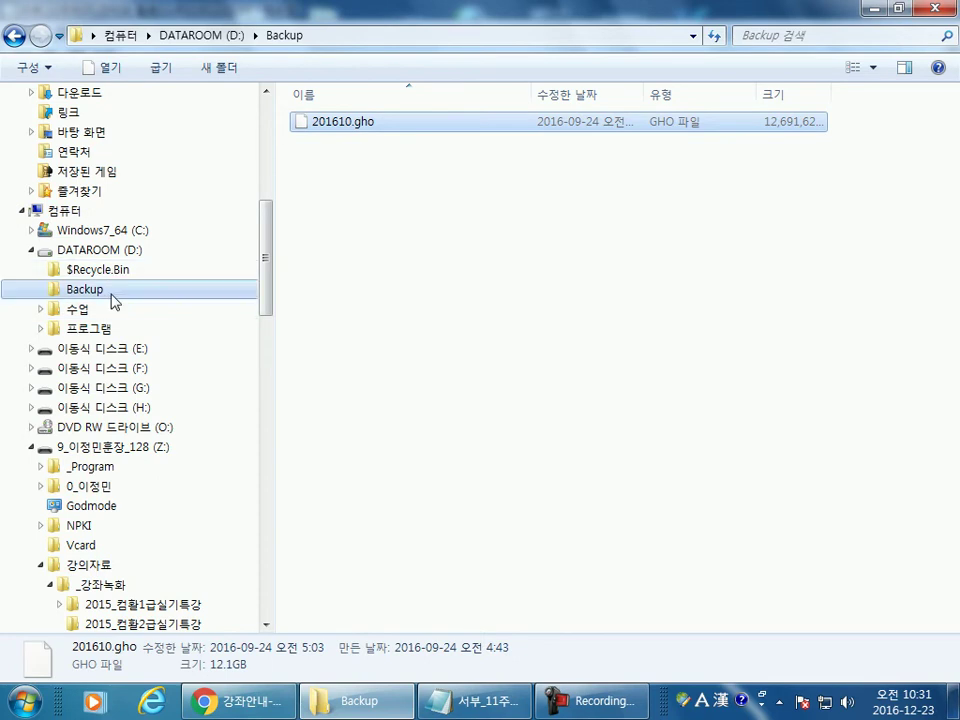
{"action": "left_click", "coordinate": [105, 330]}
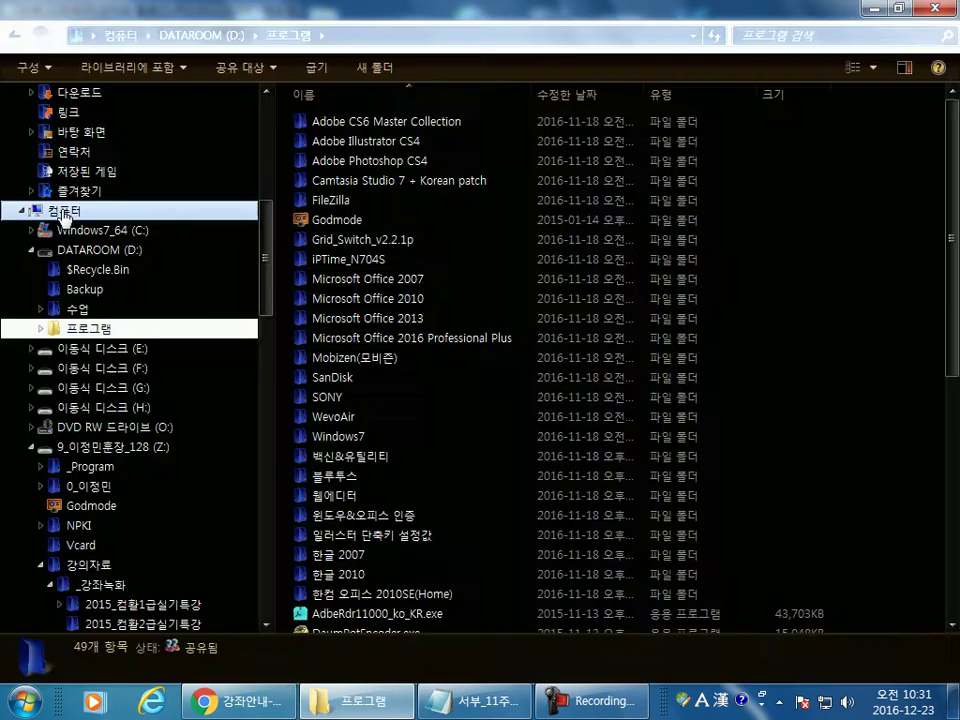
{"action": "left_click", "coordinate": [62, 212]}
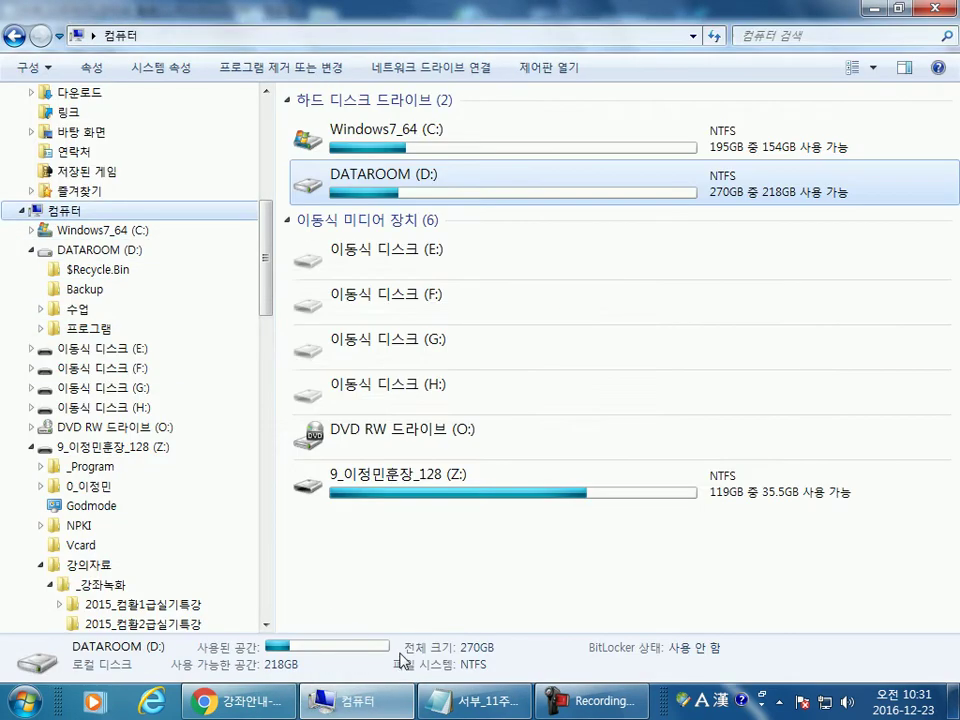
Step: Switch to the lesson notes in Notepad and add "볼륨(Volume) : 디스크 등 보조기억장치를 뜻한다." under the volume-shrinking heading
{"action": "key", "text": "alt+Tab"}
{"action": "scroll", "coordinate": [141, 477], "scroll_direction": "down", "scroll_amount": 1}
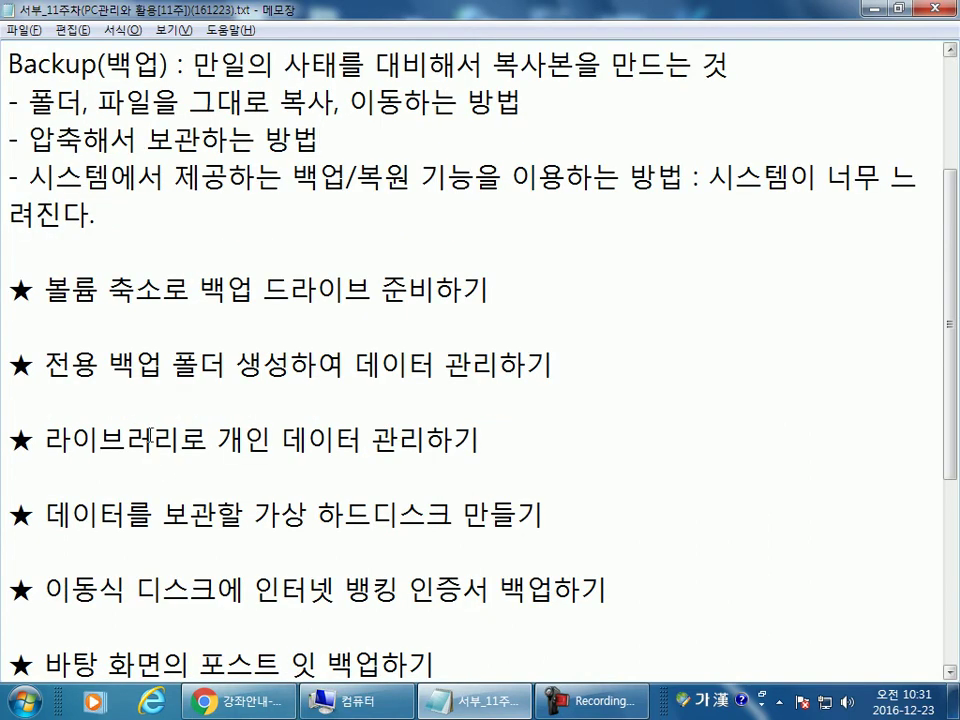
{"action": "left_click", "coordinate": [223, 320]}
{"action": "key", "text": "Return"}
{"action": "key", "text": "Up"}
{"action": "type", "text": "볼류ㅁ("}
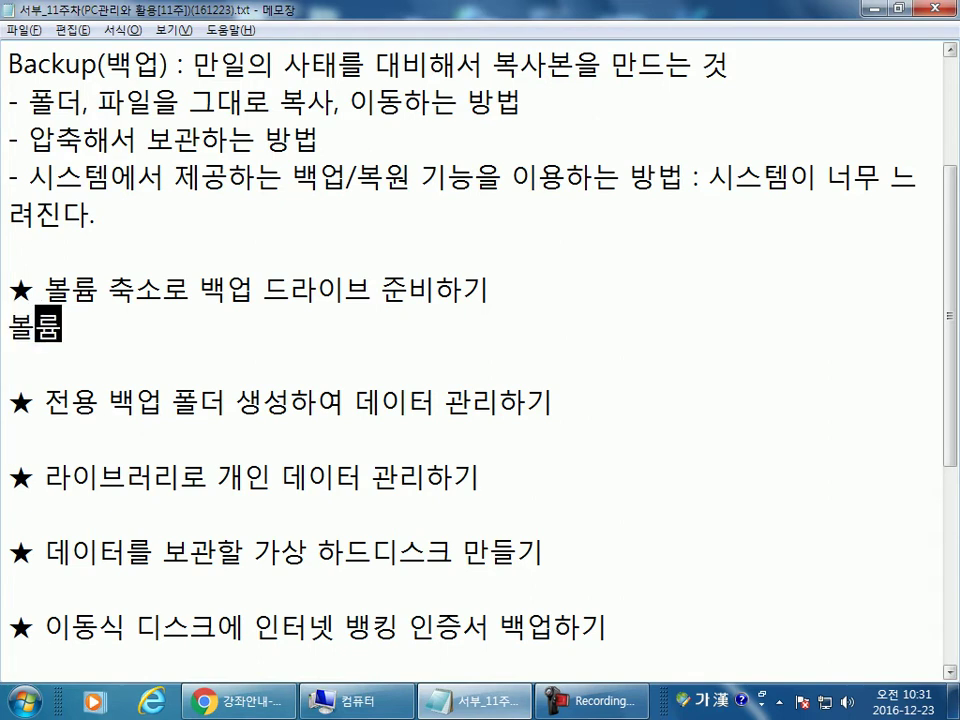
{"action": "key", "text": "Hangul"}
{"action": "type", "text": "Volume"}
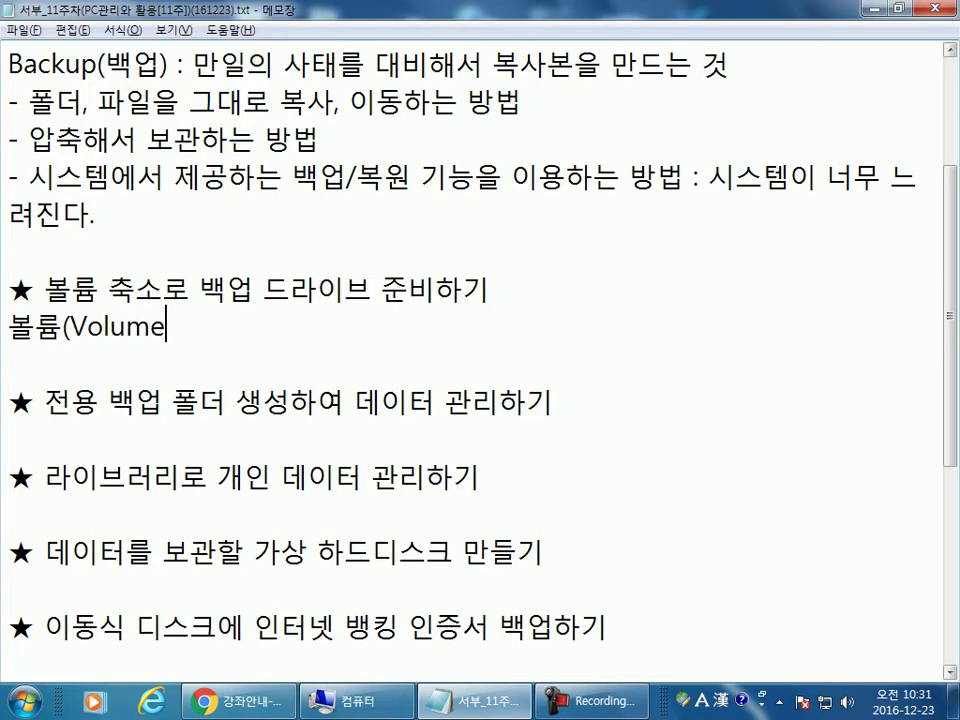
{"action": "type", "text": ") : e"}
{"action": "key", "text": "BackSpace"}
{"action": "key", "text": "Hangul"}
{"action": "type", "text": "디스크"}
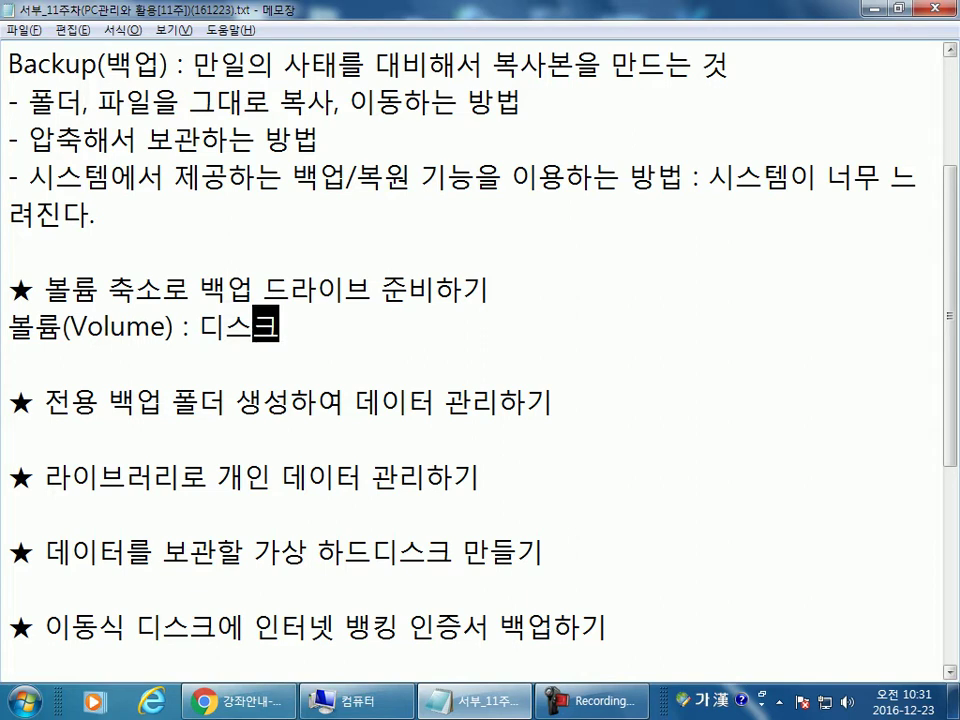
{"action": "type", "text": " 등 보조기"}
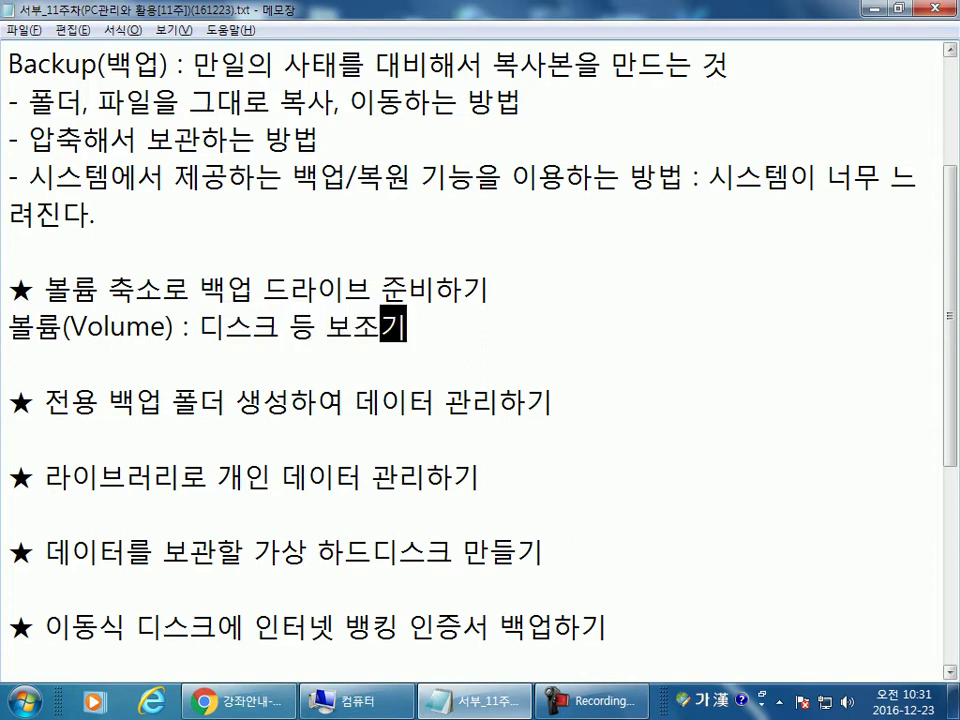
{"action": "type", "text": "어ㄱ장치르"}
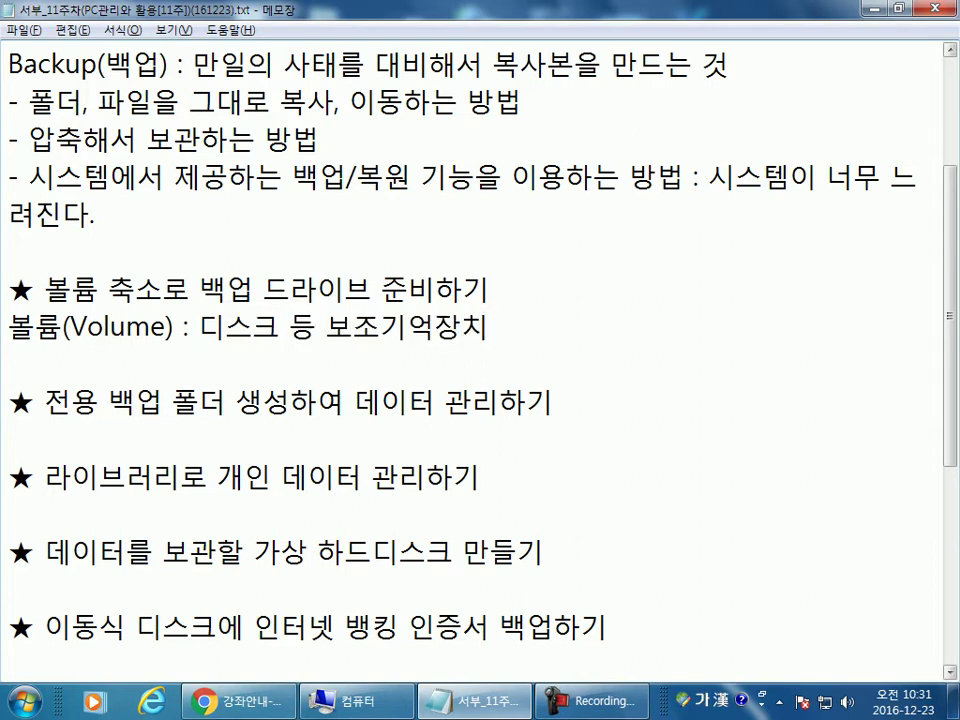
{"action": "type", "text": "ㄹ 뜻한다."}
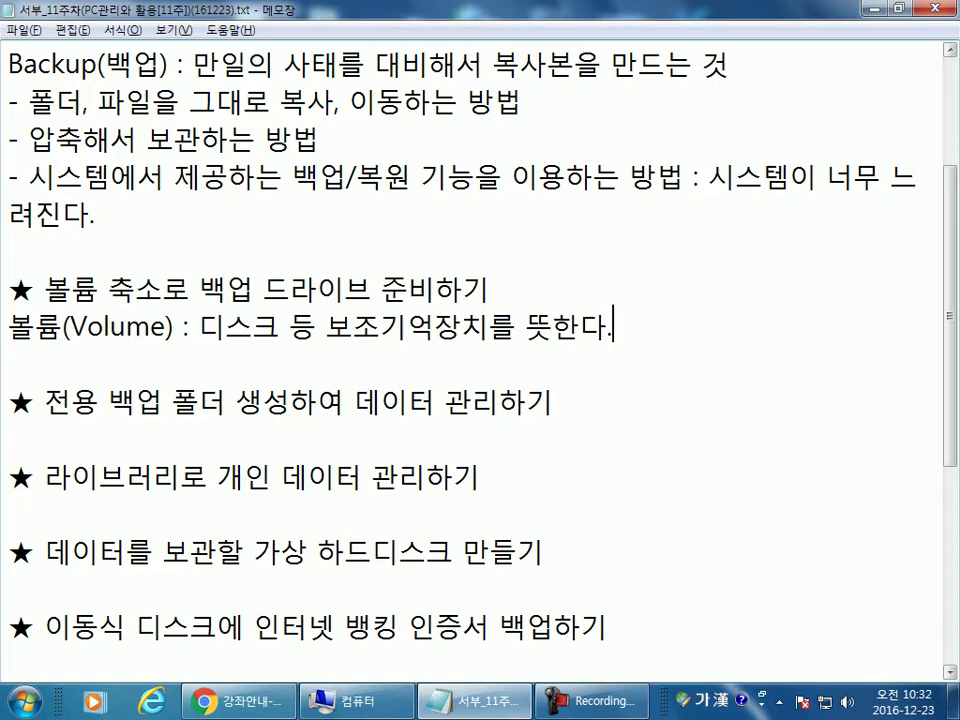
Step: Add the line "* 디스크의 용량을 조절하는 것" below the volume definition
{"action": "key", "text": "Return"}
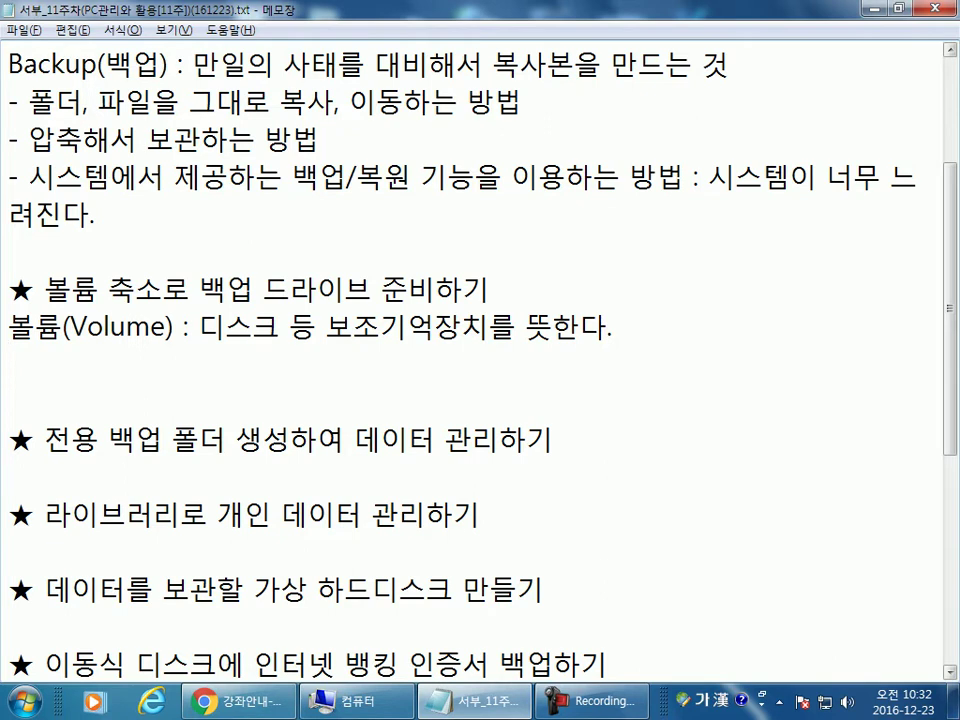
{"action": "type", "text": "디스크"}
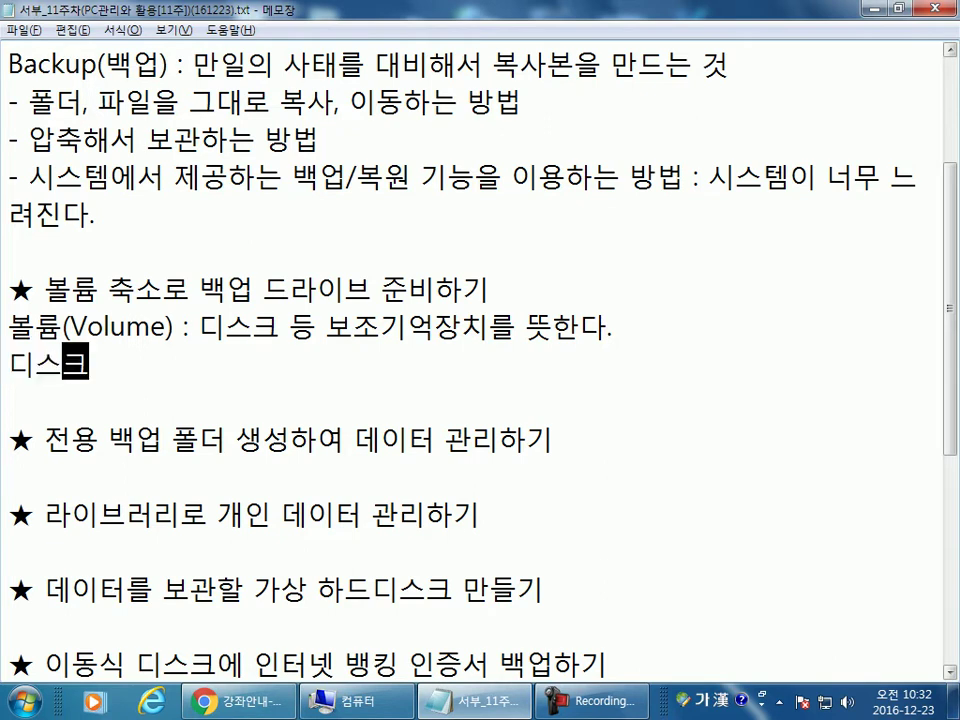
{"action": "type", "text": "의 용량을 조절"}
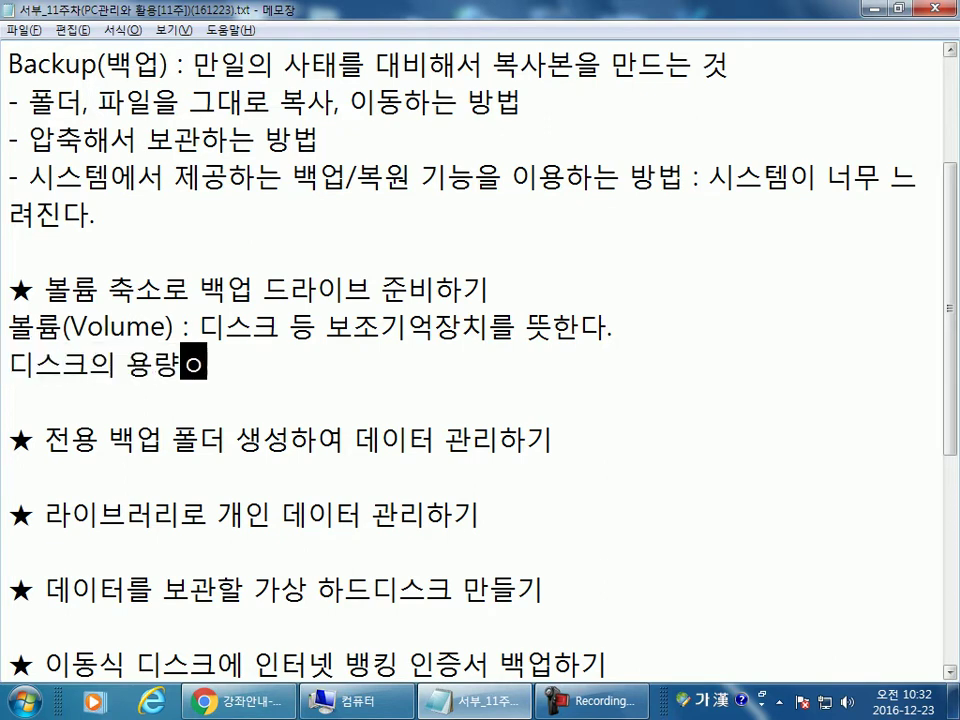
{"action": "type", "text": "하는 것"}
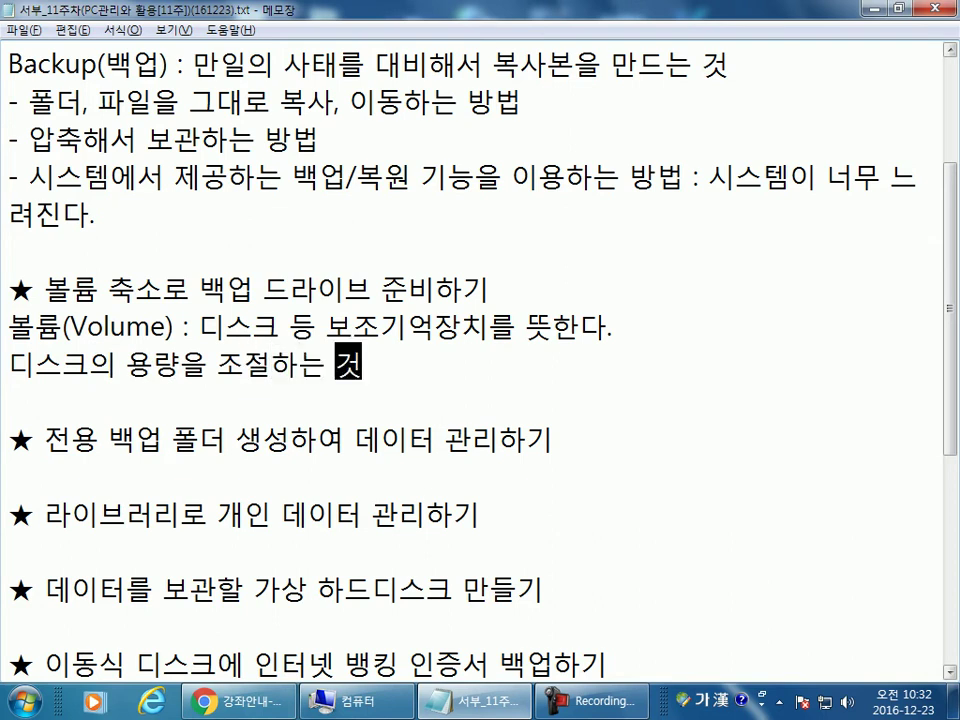
{"action": "key", "text": "Down"}
{"action": "key", "text": "Home"}
{"action": "type", "text": "*"}
{"action": "key", "text": "End"}
Step: Add the example "1TB의 용량을 500GB, 500GB로 나누어서 작업" on a new line below the disk capacity note
{"action": "key", "text": "Return"}
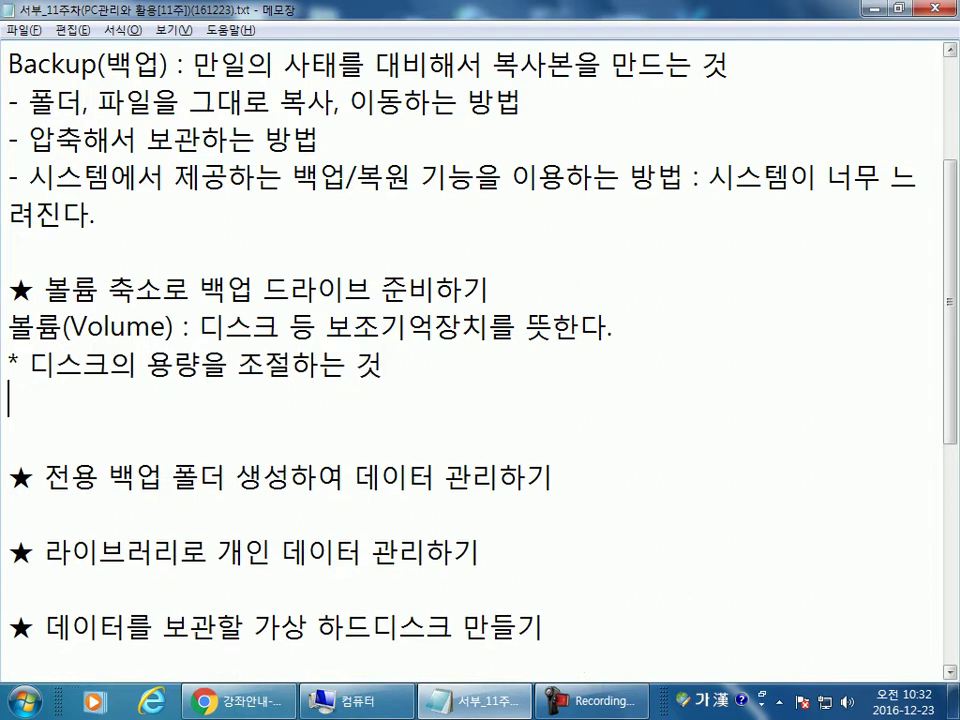
{"action": "type", "text": "1"}
{"action": "key", "text": "Hangul"}
{"action": "type", "text": "TB"}
{"action": "key", "text": "Hangul"}
{"action": "type", "text": "의 용량을 500"}
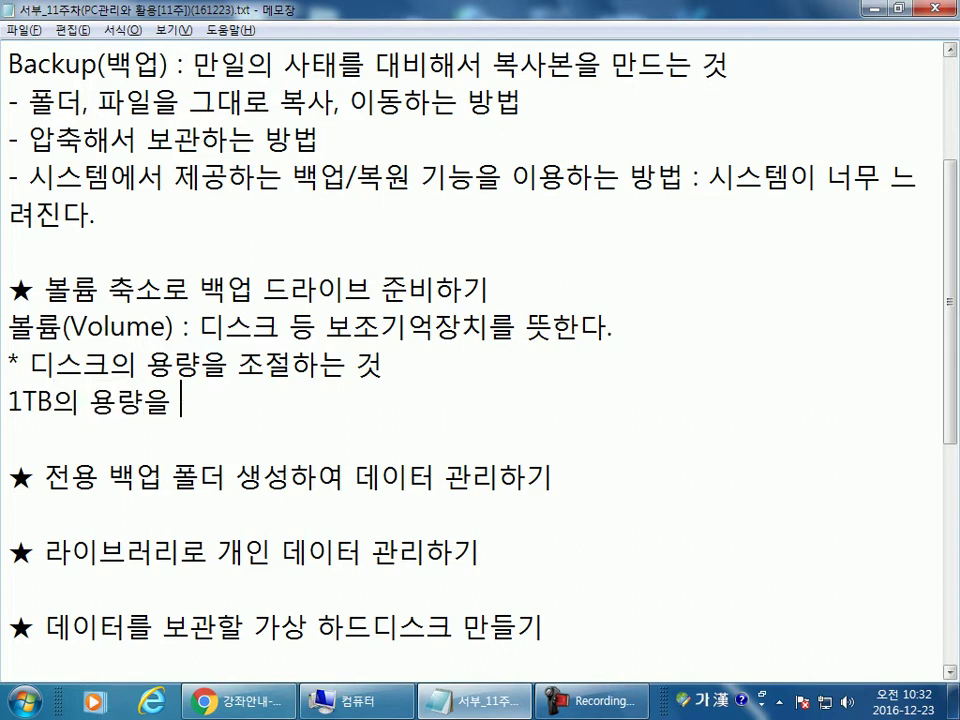
{"action": "key", "text": "Hangul"}
{"action": "type", "text": "Gb,"}
{"action": "key", "text": "BackSpace"}
{"action": "key", "text": "BackSpace"}
{"action": "type", "text": "B"}
{"action": "key", "text": "BackSpace"}
{"action": "key", "text": "BackSpace"}
{"action": "type", "text": "B, 5"}
{"action": "type", "text": "00GB"}
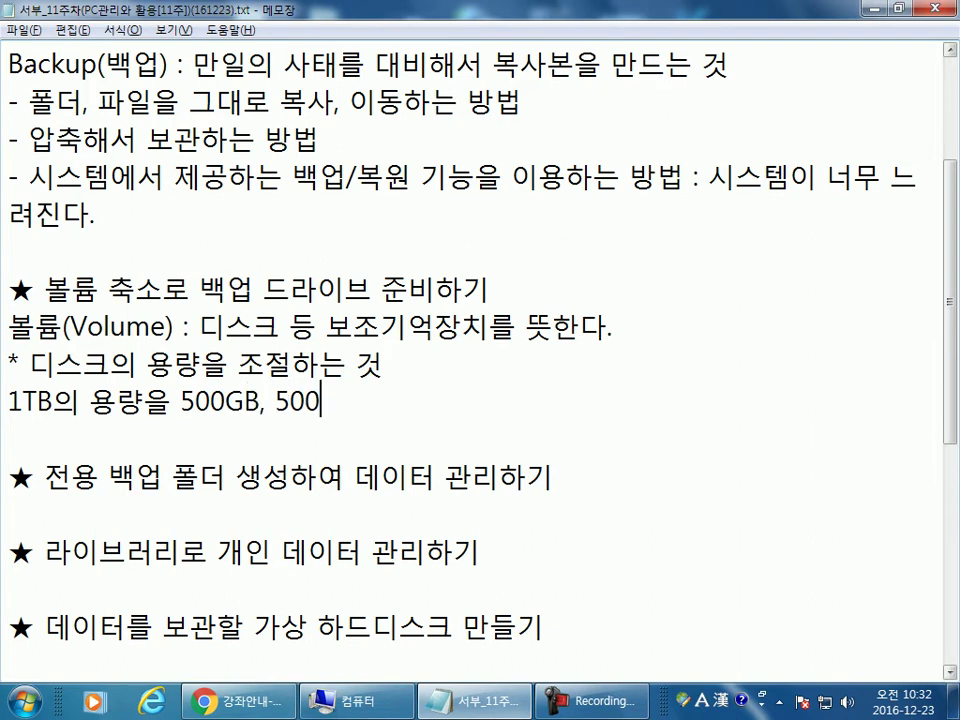
{"action": "key", "text": "Hangul"}
{"action": "type", "text": "로 ㄴㅏ누어서 작업"}
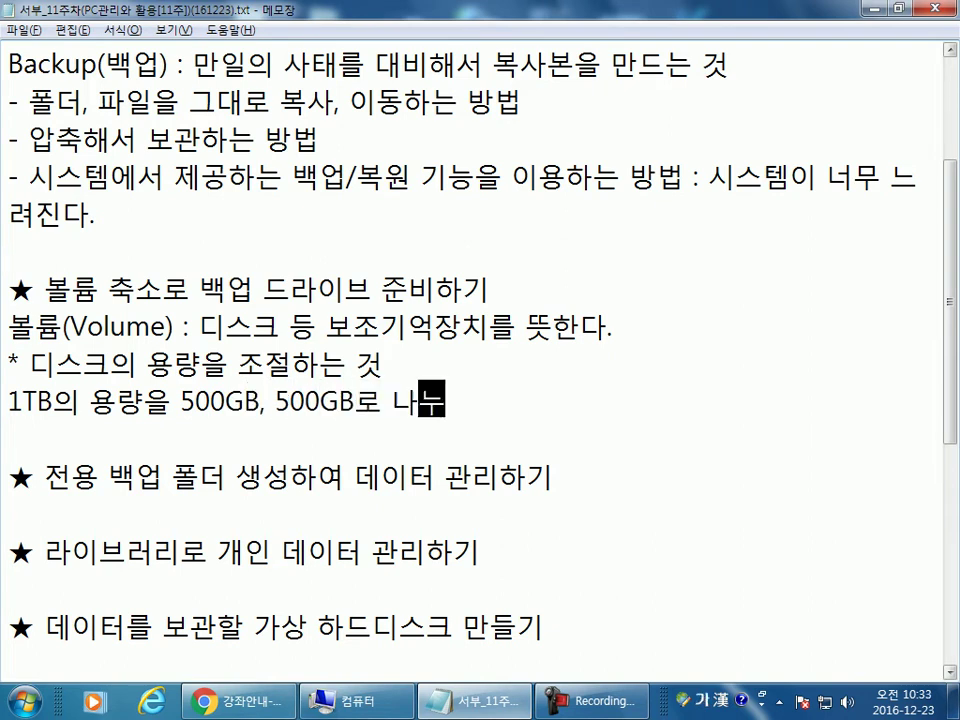
Step: Append the remark "(파티션을 나누었다.)" to the 1TB example line
{"action": "type", "text": "("}
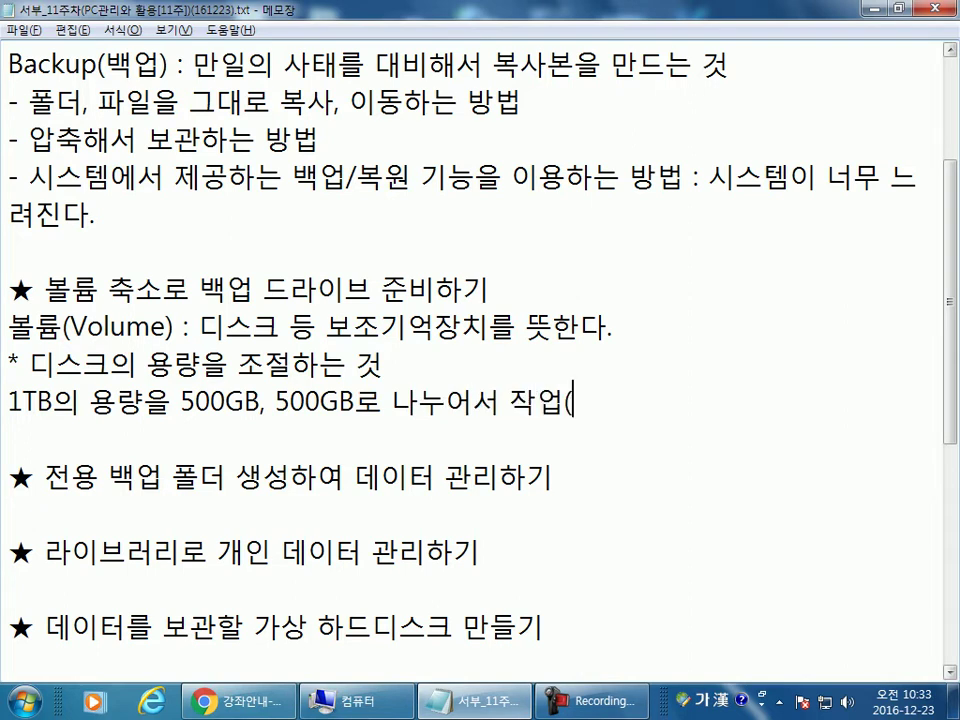
{"action": "type", "text": "파티션을 "}
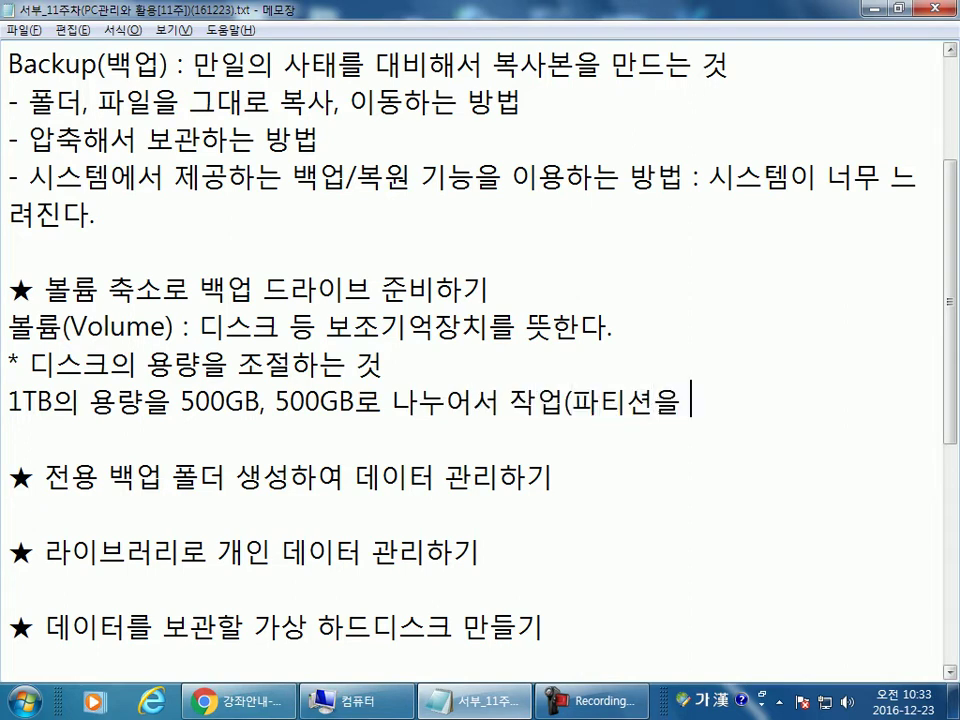
{"action": "type", "text": "나누었다.)"}
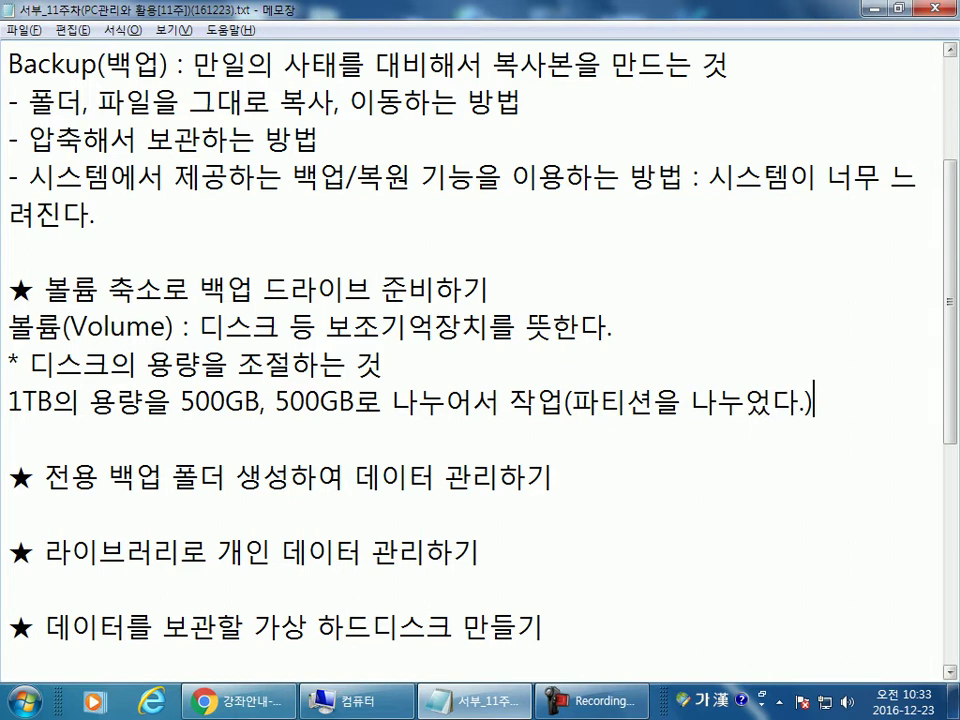
Step: Add the line "300, 700으로 조정하고 싶다." below the 1TB partition example
{"action": "key", "text": "Return"}
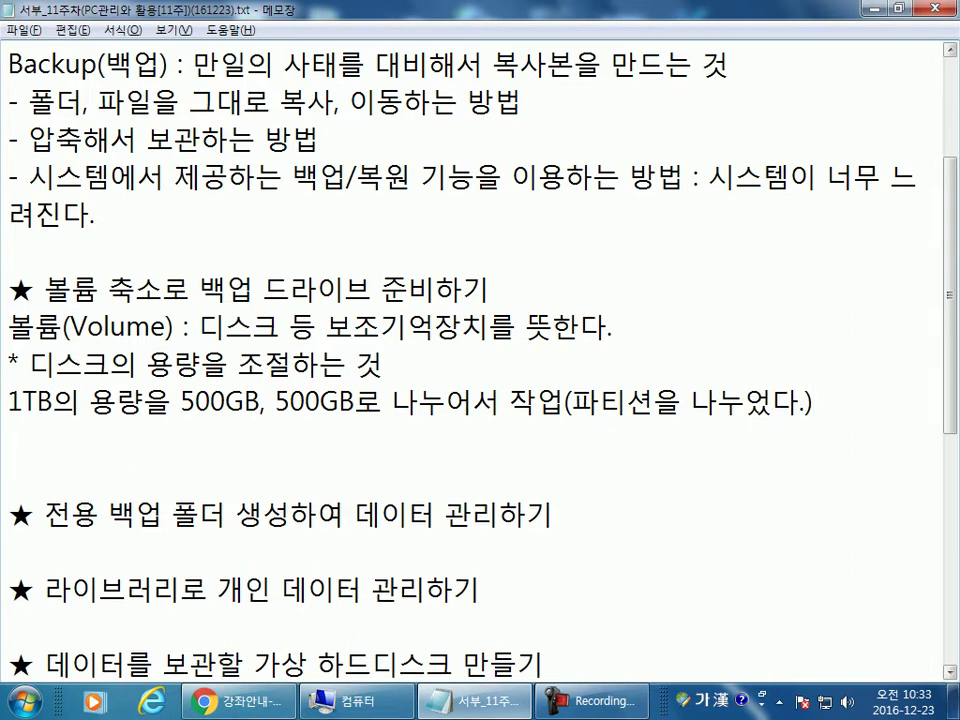
{"action": "type", "text": "300, "}
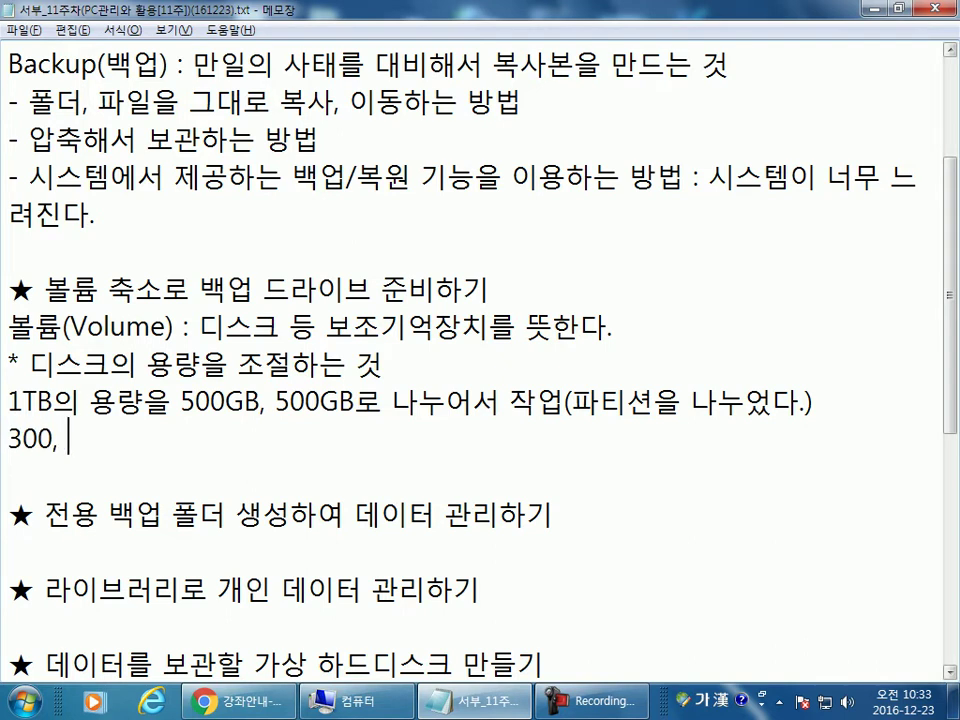
{"action": "type", "text": "7090"}
{"action": "key", "text": "BackSpace"}
{"action": "key", "text": "BackSpace"}
{"action": "type", "text": "0으로 "}
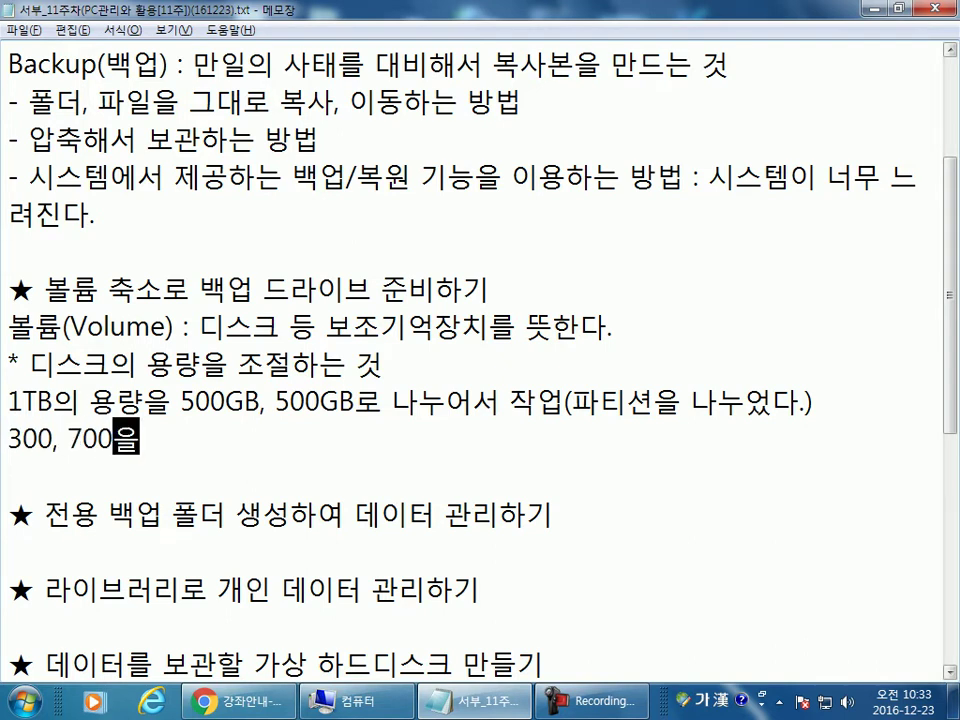
{"action": "type", "text": "조정"}
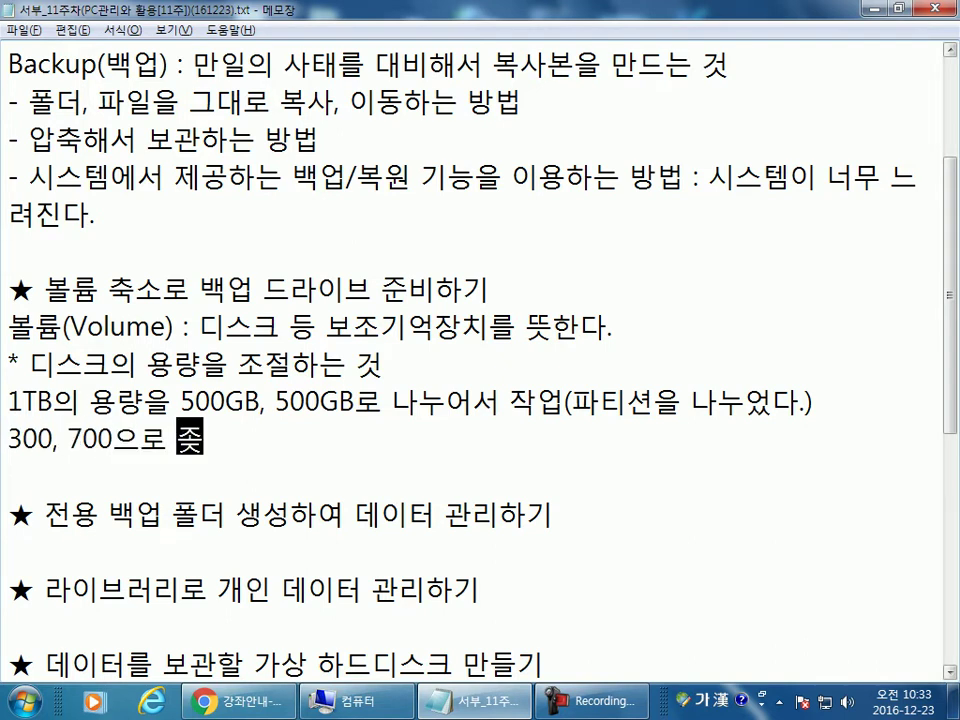
{"action": "type", "text": "하고 싶다."}
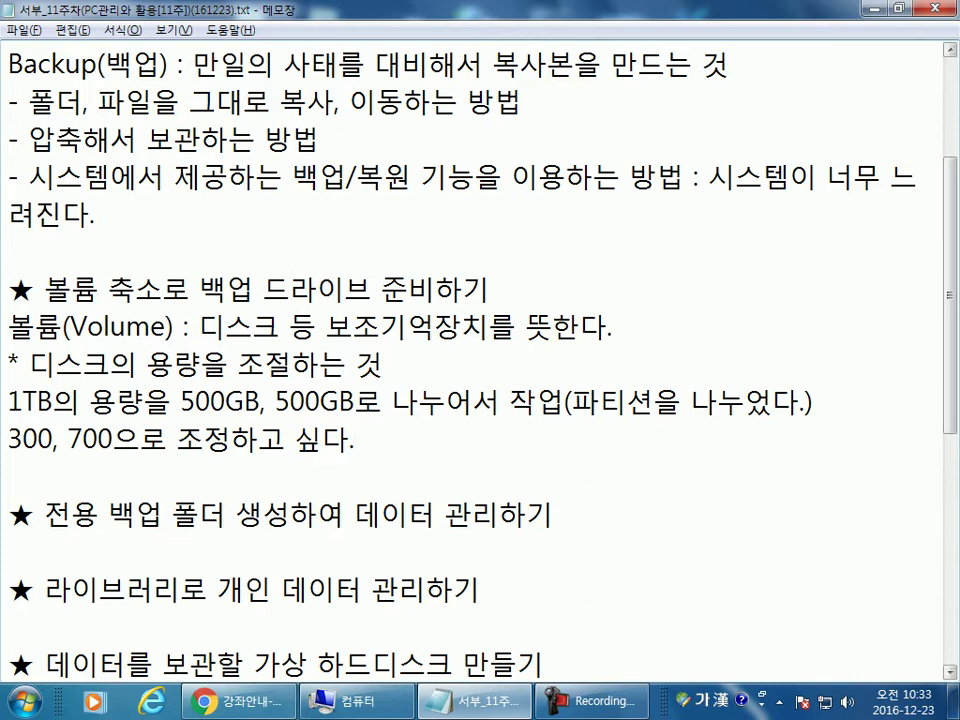
Step: Add the alternative "또는 700, 300으로 조정하고 싶다." on the following line
{"action": "key", "text": "Return"}
{"action": "type", "text": "또는 700"}
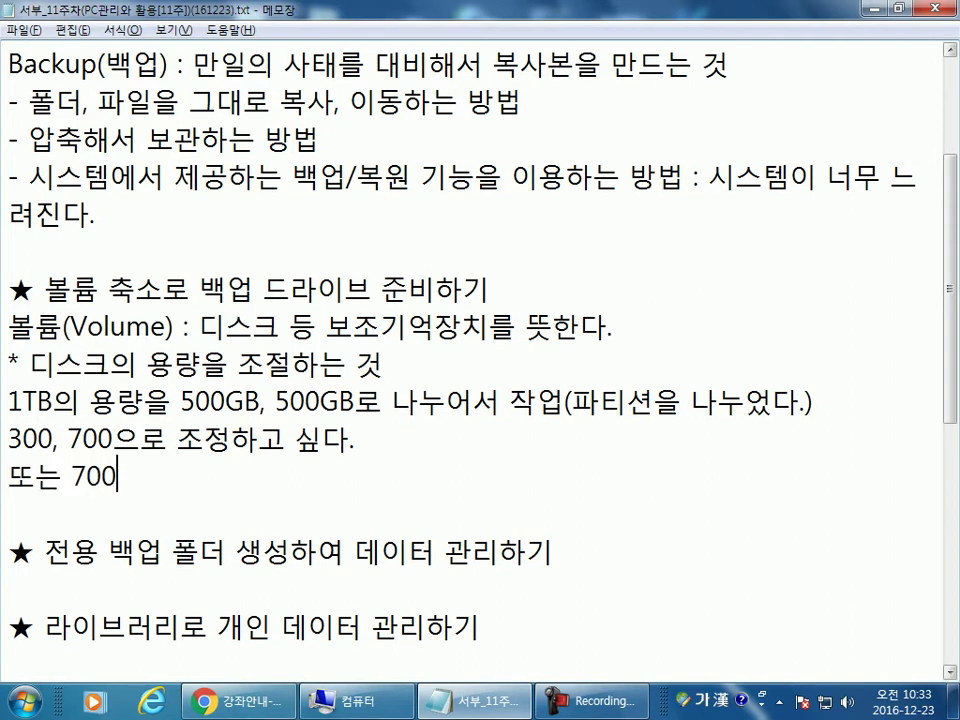
{"action": "type", "text": ", 300으로"}
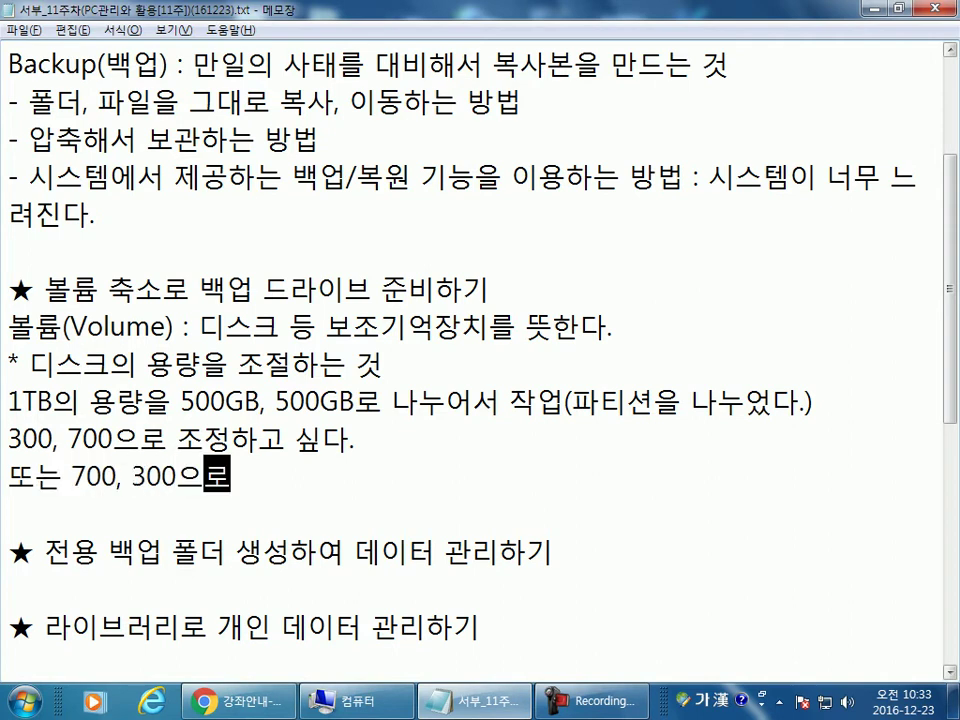
{"action": "type", "text": " 조정하고 "}
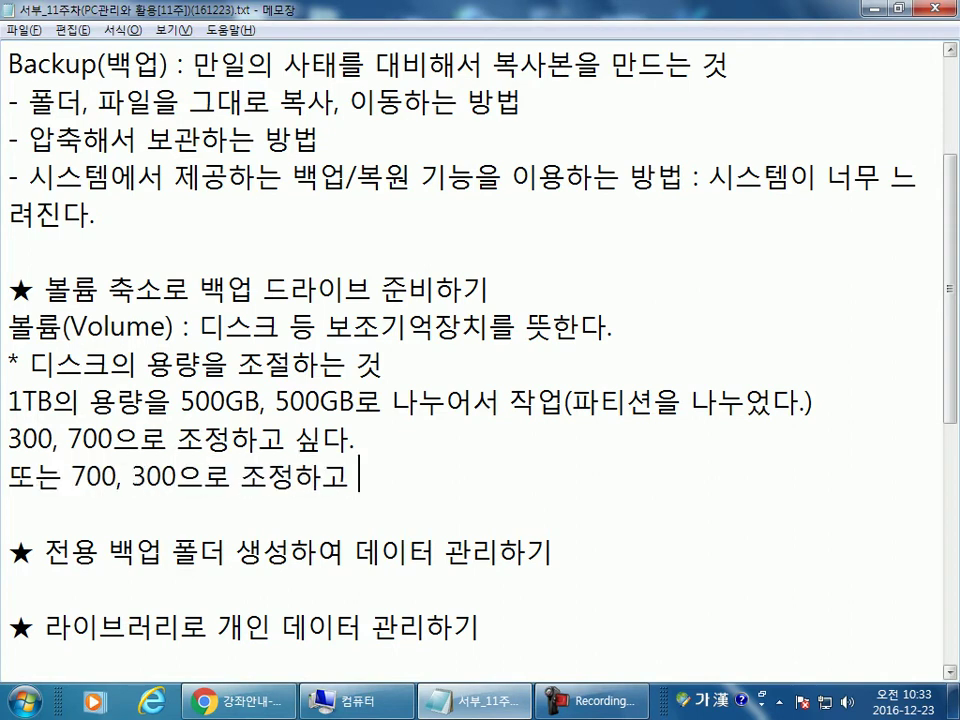
{"action": "type", "text": "싶다."}
Step: Add the note "기존의 운영체제에서는 지원하지 않던 기능을 윈도우 7에서 새롭게 지원한 기능" on a new line below the resizing examples
{"action": "key", "text": "Return"}
{"action": "type", "text": "깃"}
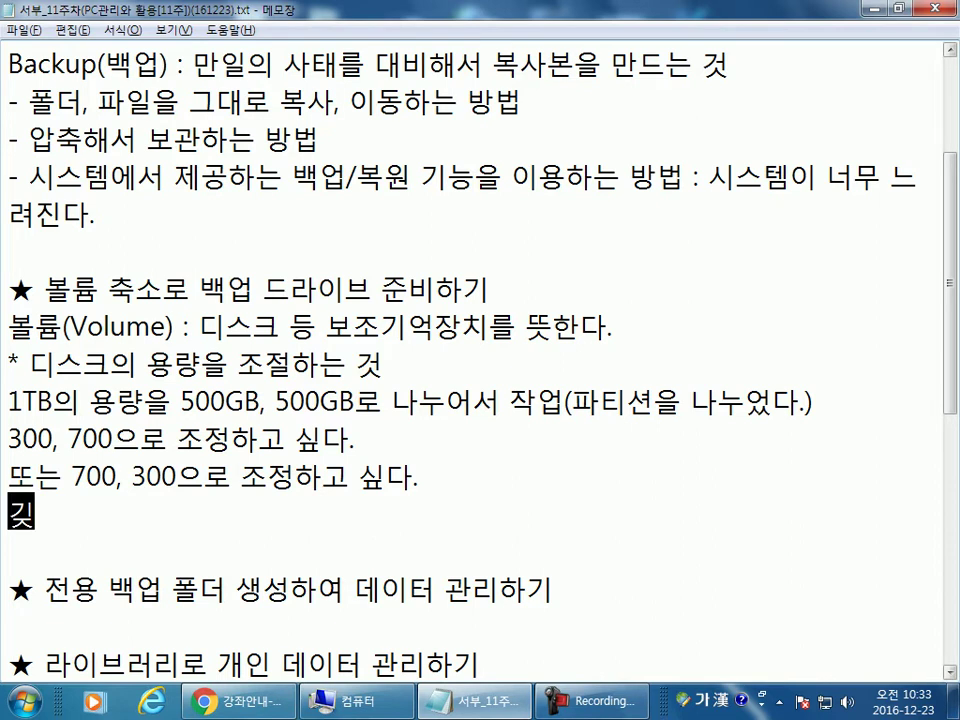
{"action": "type", "text": "존의 운여영체제에서는 지원하지 않던 기능ㅇ을 윈도우 7에서 새"}
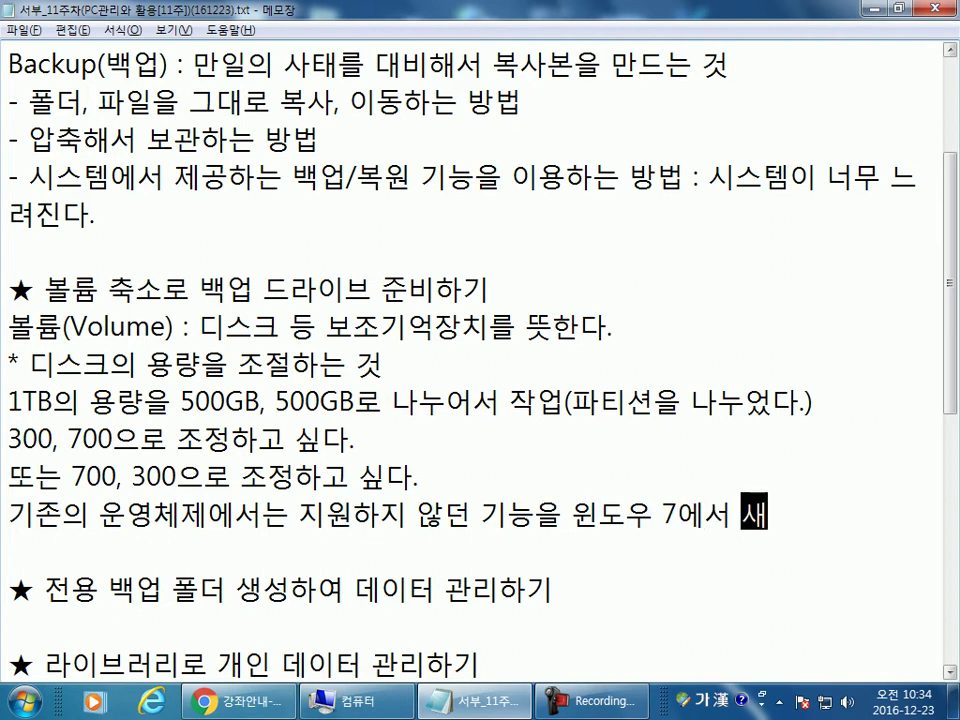
{"action": "type", "text": "롭게 지우ㅠㅓ"}
{"action": "key", "text": "BackSpace"}
{"action": "key", "text": "BackSpace"}
{"action": "key", "text": "BackSpace"}
{"action": "type", "text": "원한긴"}
{"action": "type", "text": "능"}
{"action": "scroll", "coordinate": [476, 390], "scroll_direction": "down", "scroll_amount": 3}
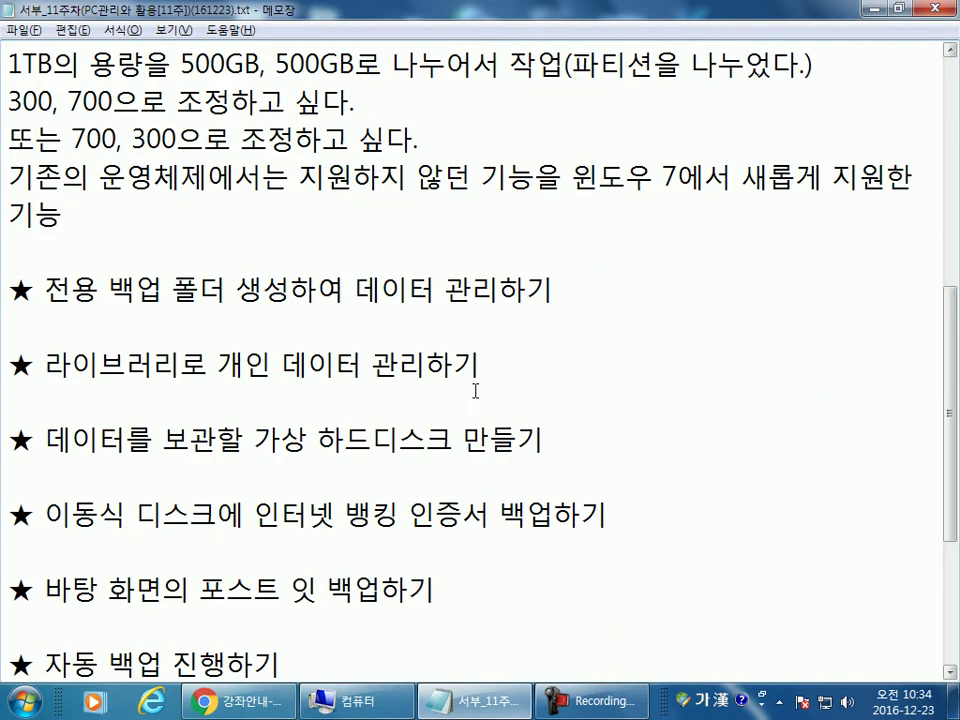
{"action": "scroll", "coordinate": [476, 390], "scroll_direction": "up", "scroll_amount": 3}
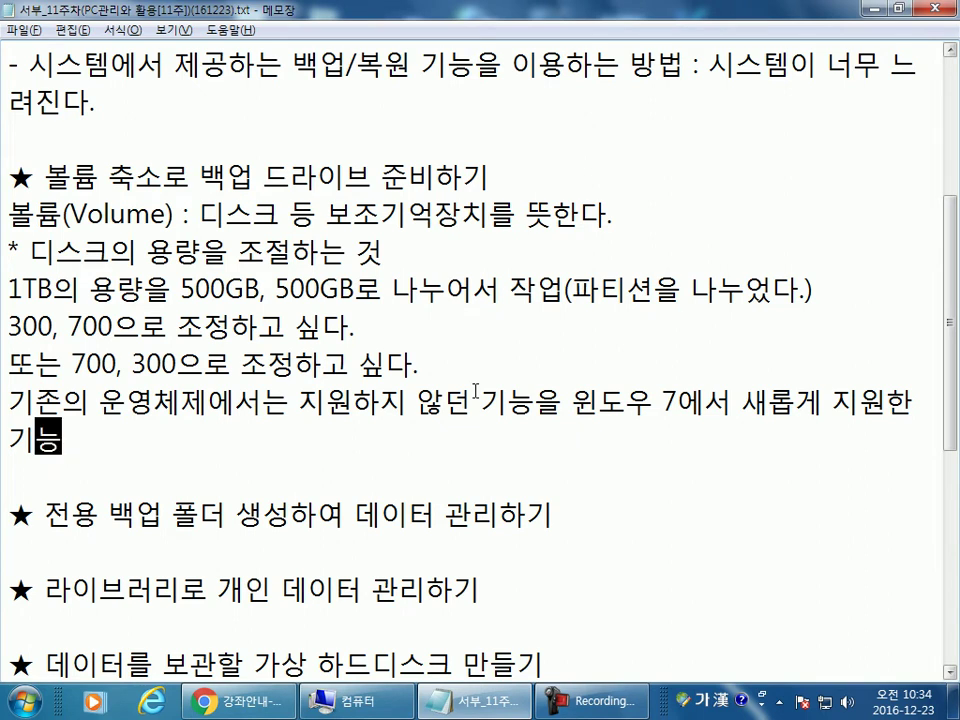
Step: Add the line "일반적으로 운영체제를 설치할 때, 파티션을 조절해서 작업을 한다." below the Windows 7 feature note
{"action": "key", "text": "Return"}
{"action": "type", "text": "일반적으"}
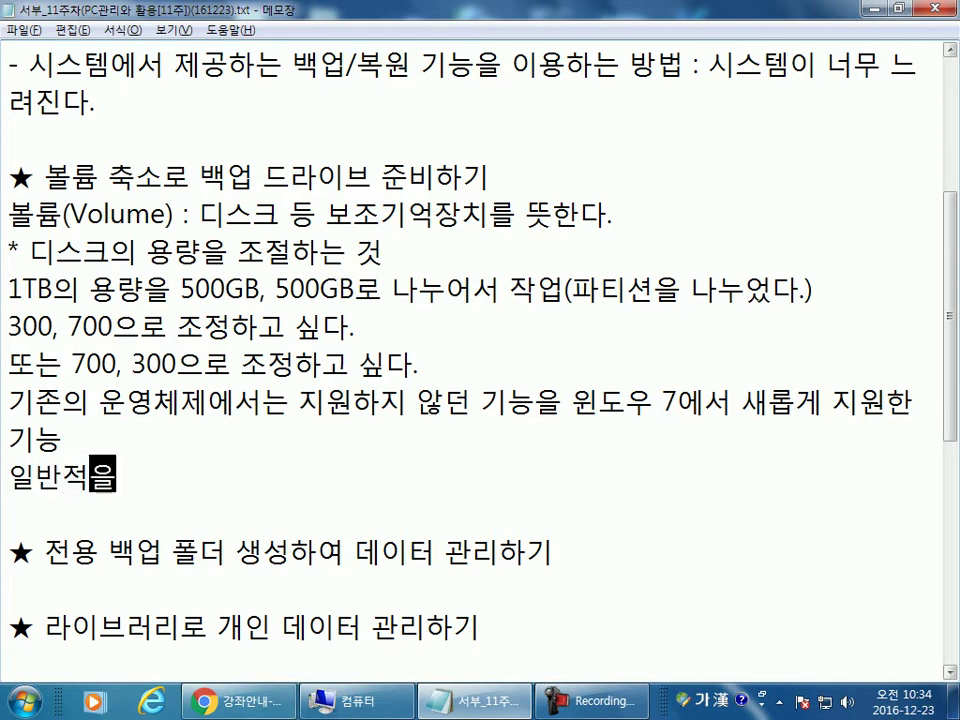
{"action": "type", "text": "로 운영ㅊ"}
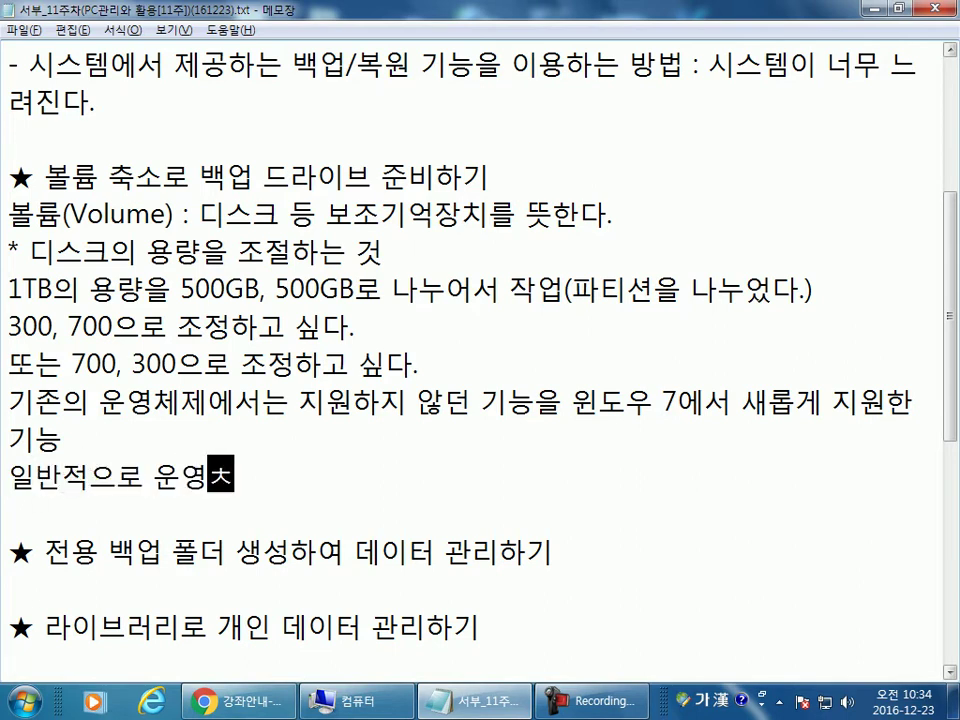
{"action": "type", "text": "ㅔ제를 설치할 때"}
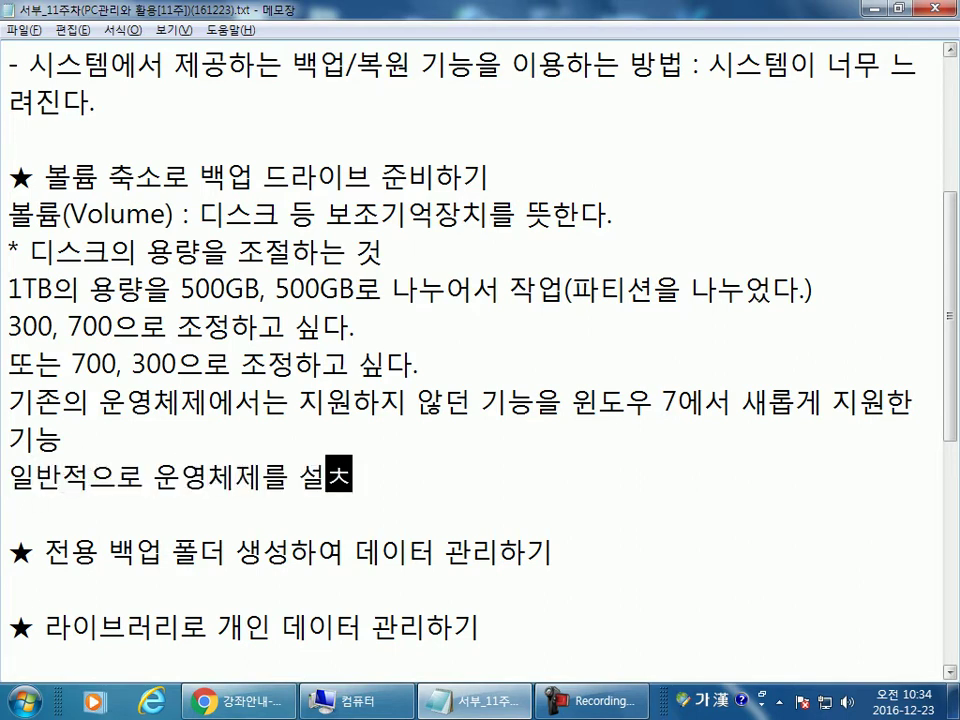
{"action": "type", "text": ", 파ㅅ"}
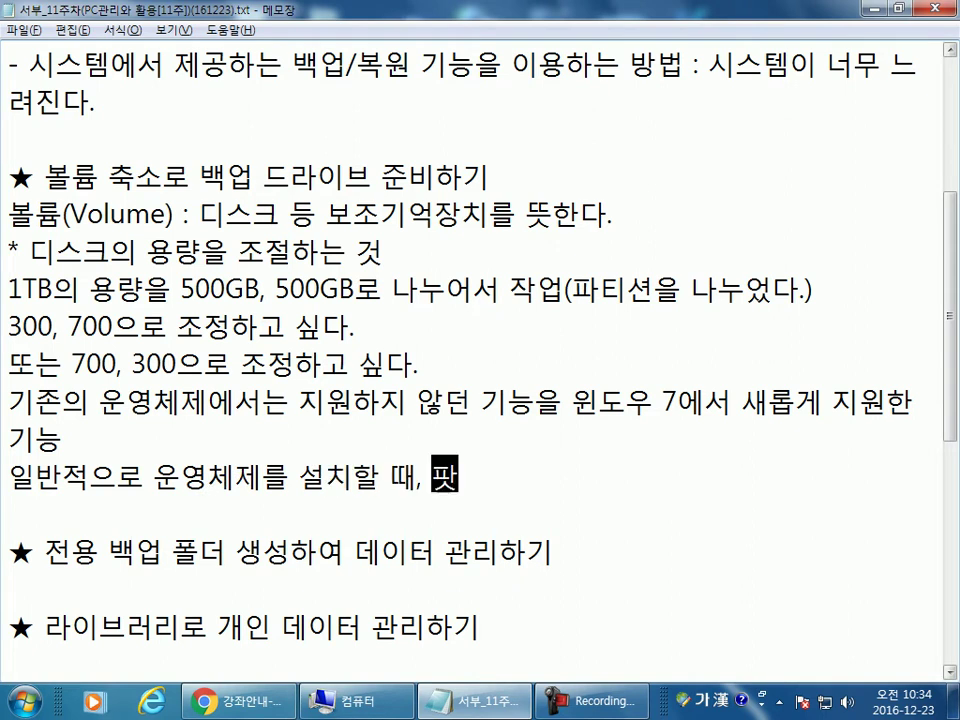
{"action": "type", "text": "티션을 조절"}
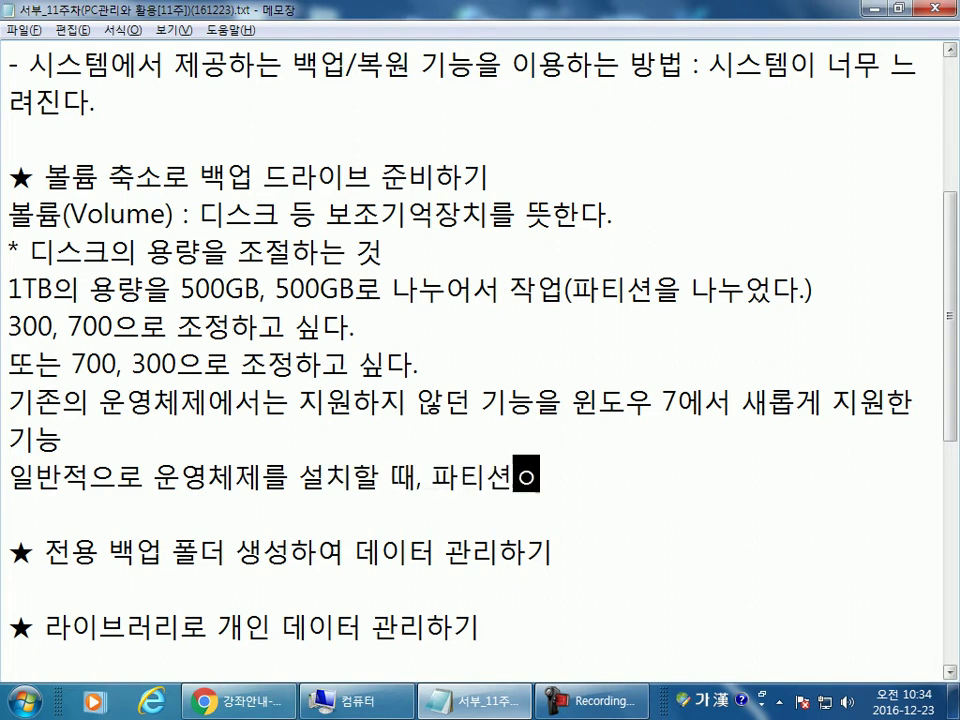
{"action": "type", "text": "해서 작업을 한다."}
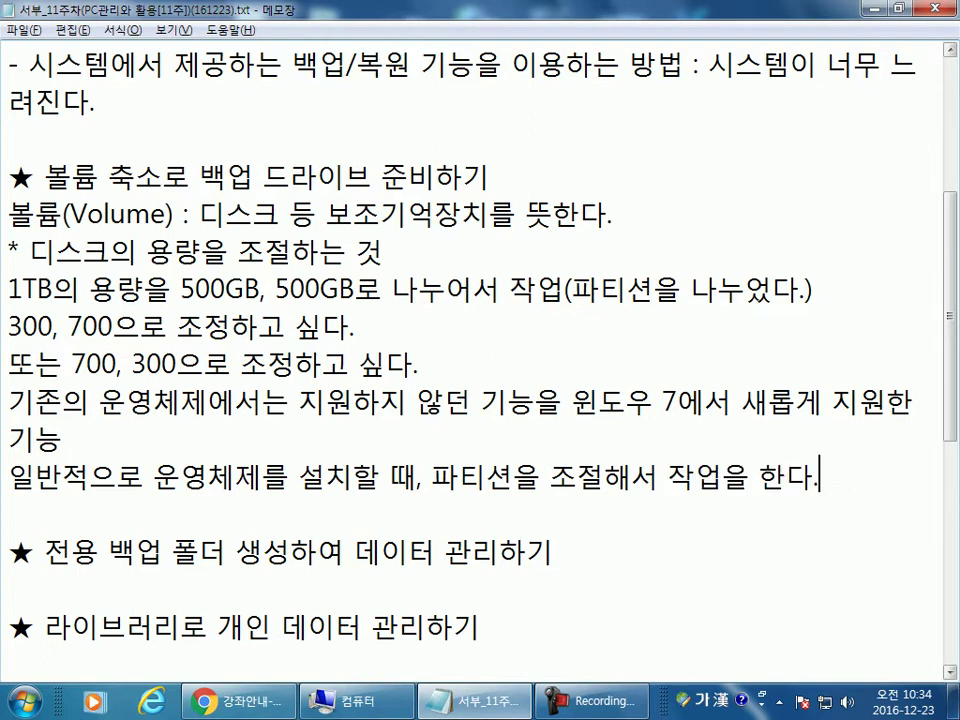
Step: Add the follow-up line "이때, 포맷작업이 수반된다." below the operating system installation note
{"action": "key", "text": "Return"}
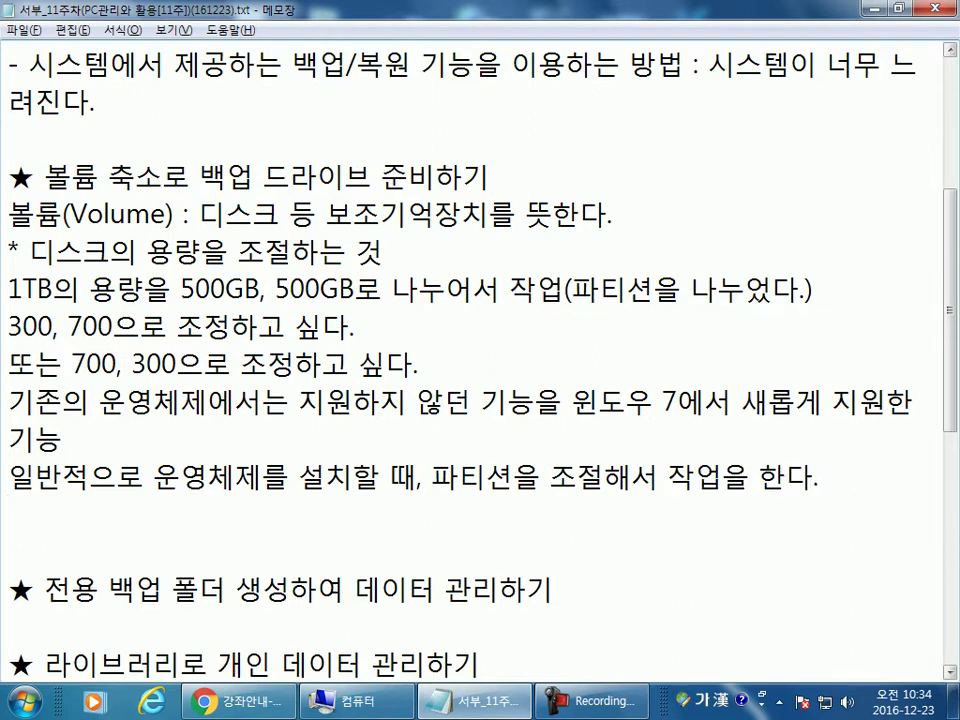
{"action": "type", "text": "이때, "}
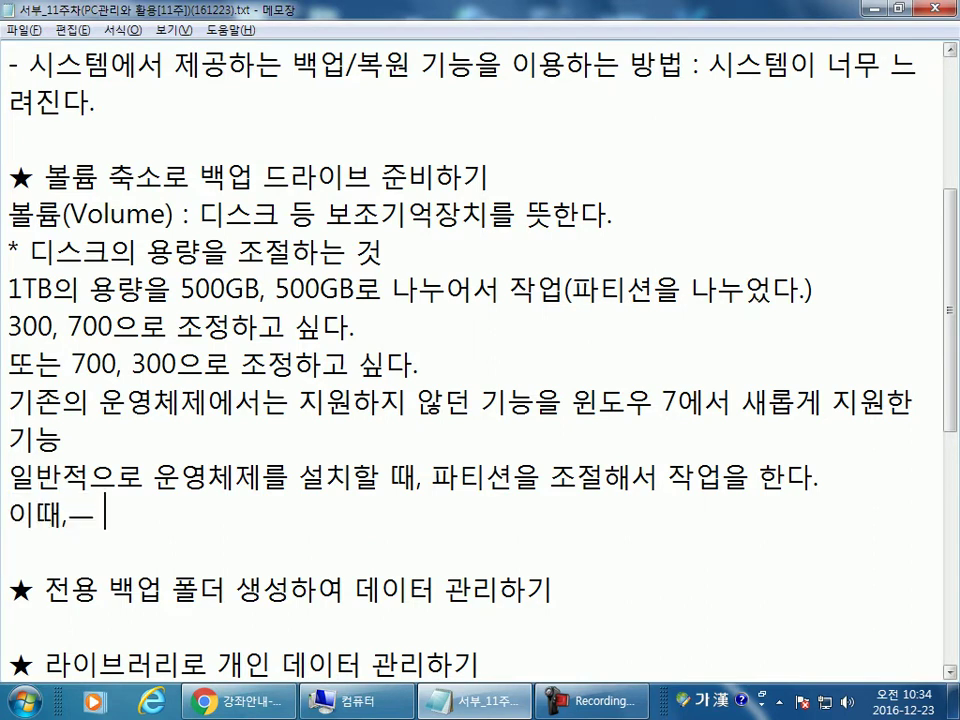
{"action": "type", "text": "포맷작"}
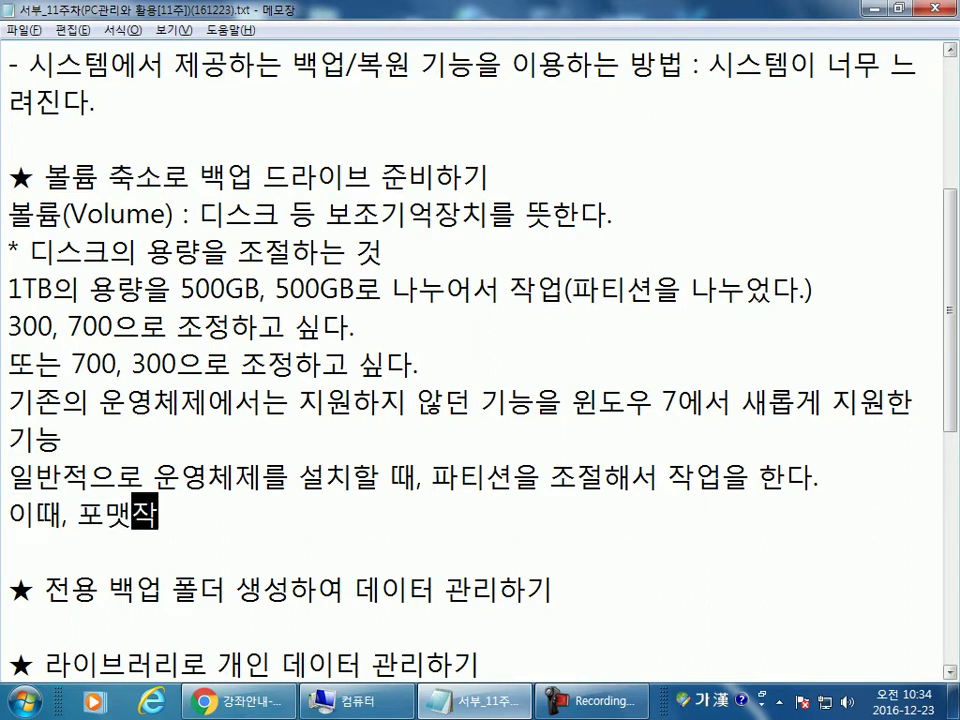
{"action": "type", "text": "업이 수반된다."}
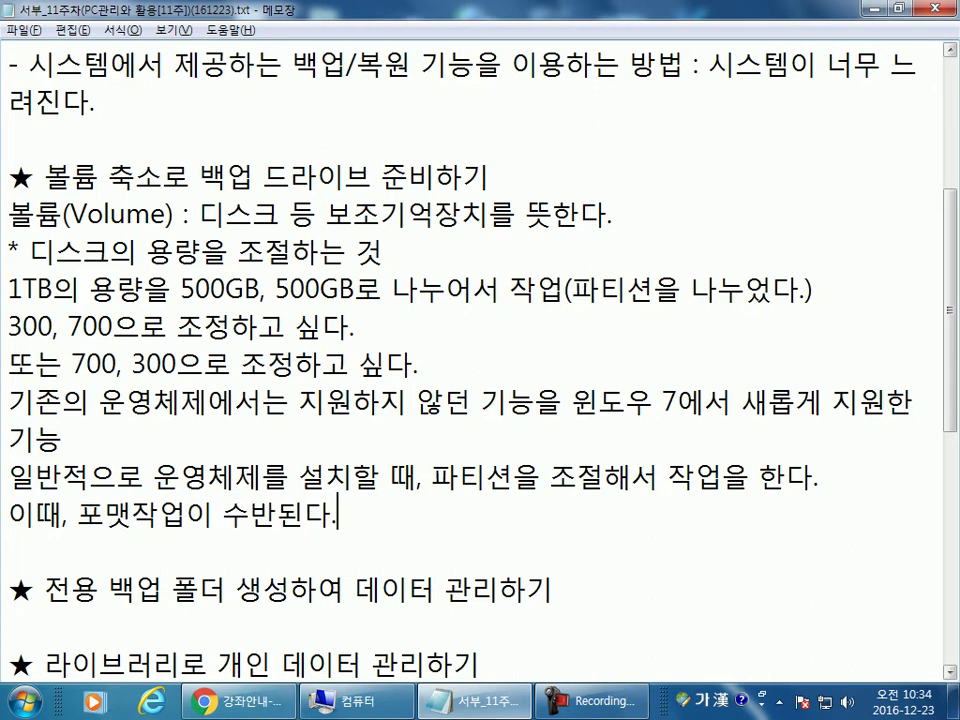
Step: Add an empty line at the end of the document, after the external hard disk initialization heading
{"action": "scroll", "coordinate": [461, 392], "scroll_direction": "down", "scroll_amount": 5}
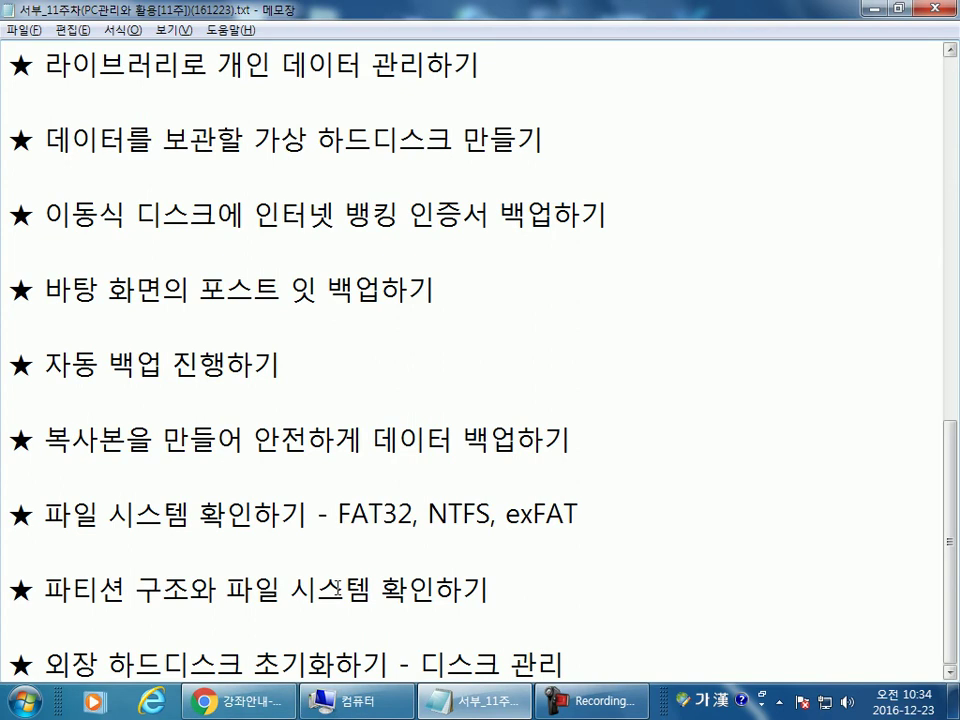
{"action": "left_click", "coordinate": [592, 664]}
{"action": "key", "text": "Return"}
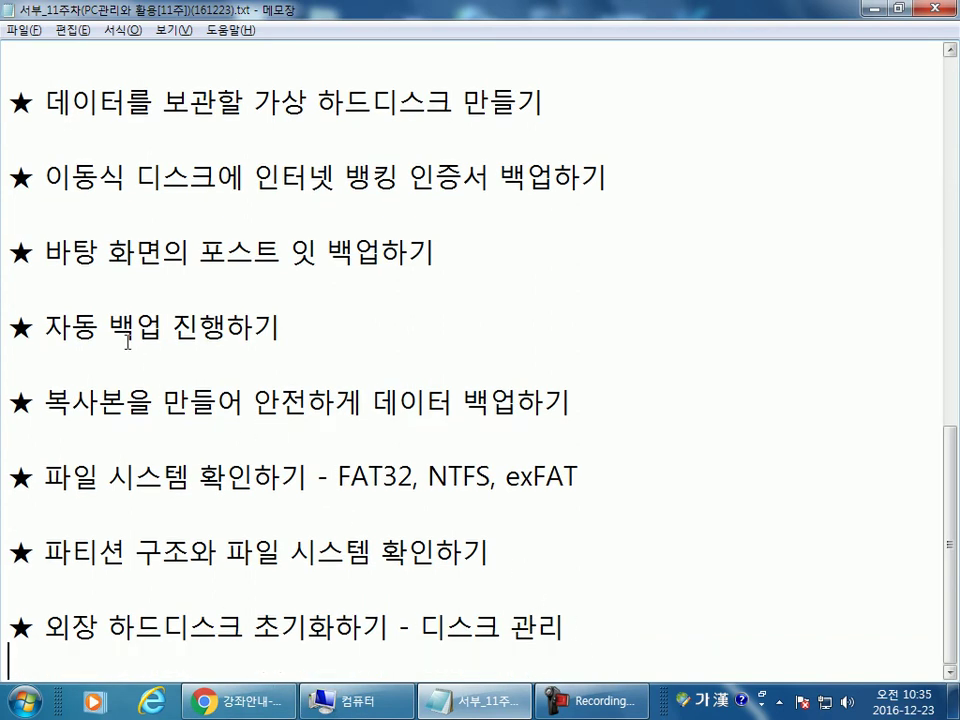
Step: Add the line "포맷을 하면 기존의 디스크의 내용이 사라진다." below the formatting note in the volume shrinking section
{"action": "scroll", "coordinate": [256, 392], "scroll_direction": "up", "scroll_amount": 3}
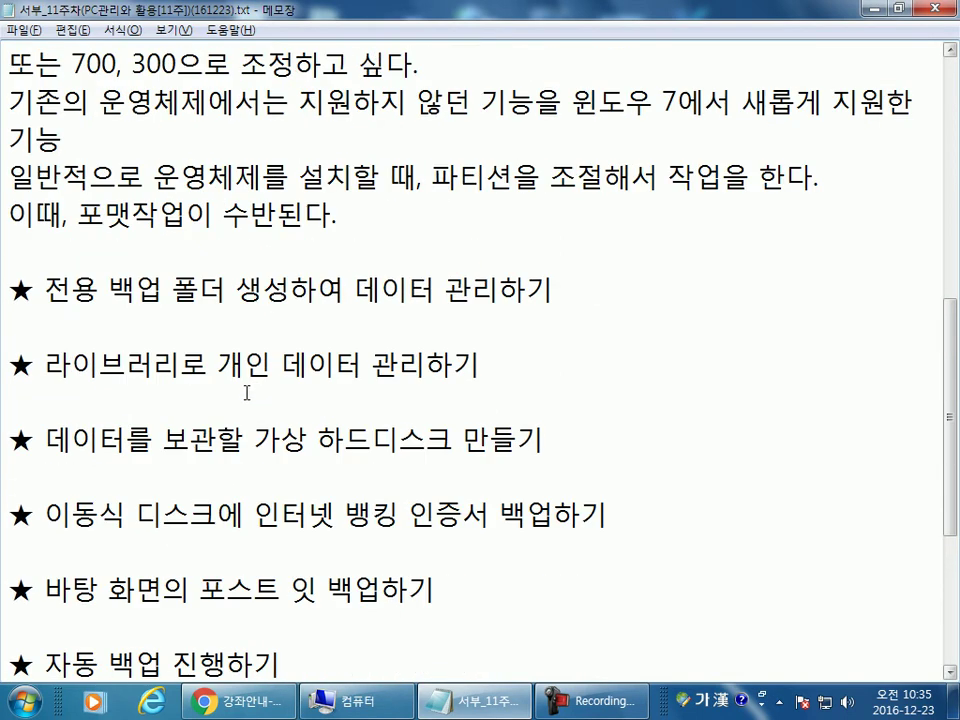
{"action": "scroll", "coordinate": [256, 392], "scroll_direction": "up", "scroll_amount": 2}
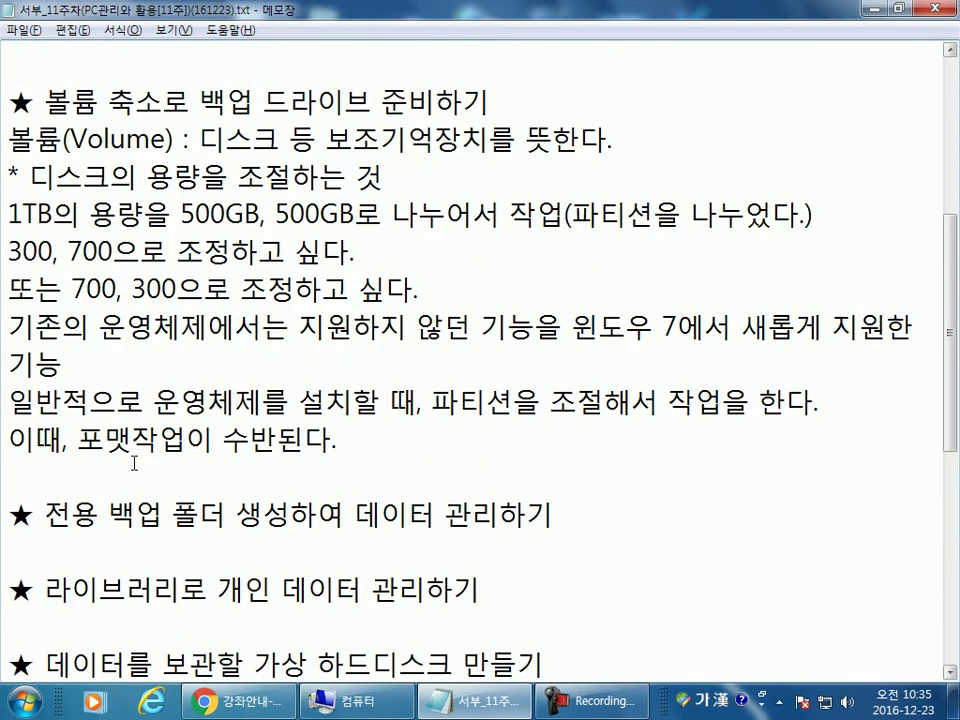
{"action": "left_click", "coordinate": [364, 461]}
{"action": "type", "text": "펌"}
{"action": "key", "text": "BackSpace"}
{"action": "key", "text": "Return"}
{"action": "key", "text": "BackSpace"}
{"action": "type", "text": "포맷을 함"}
{"action": "type", "text": "면 기존의 디스"}
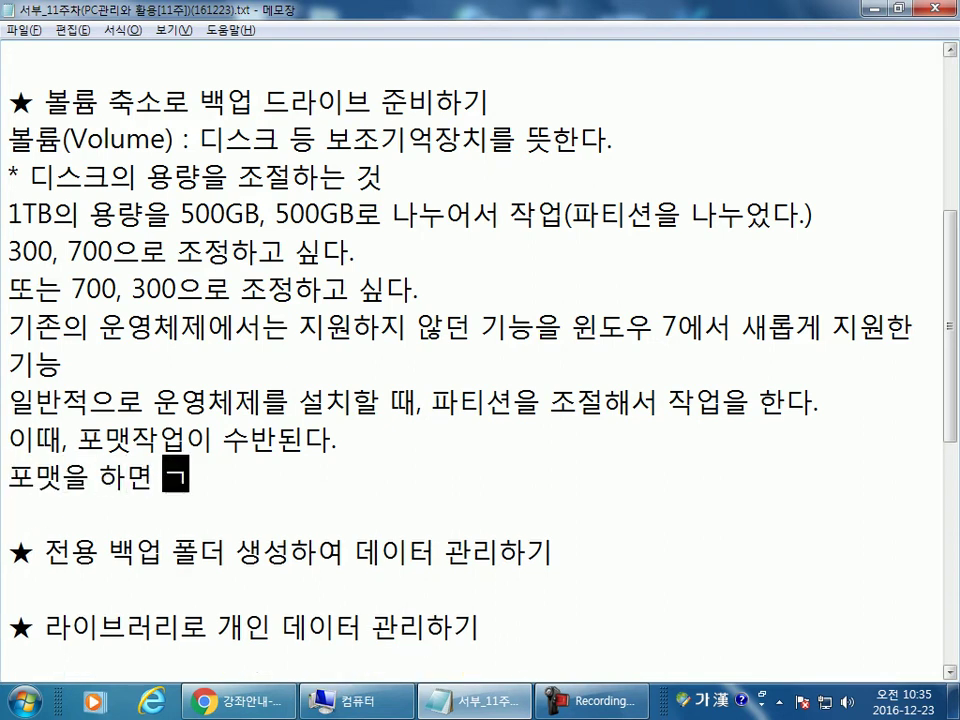
{"action": "type", "text": "크의 내용이 "}
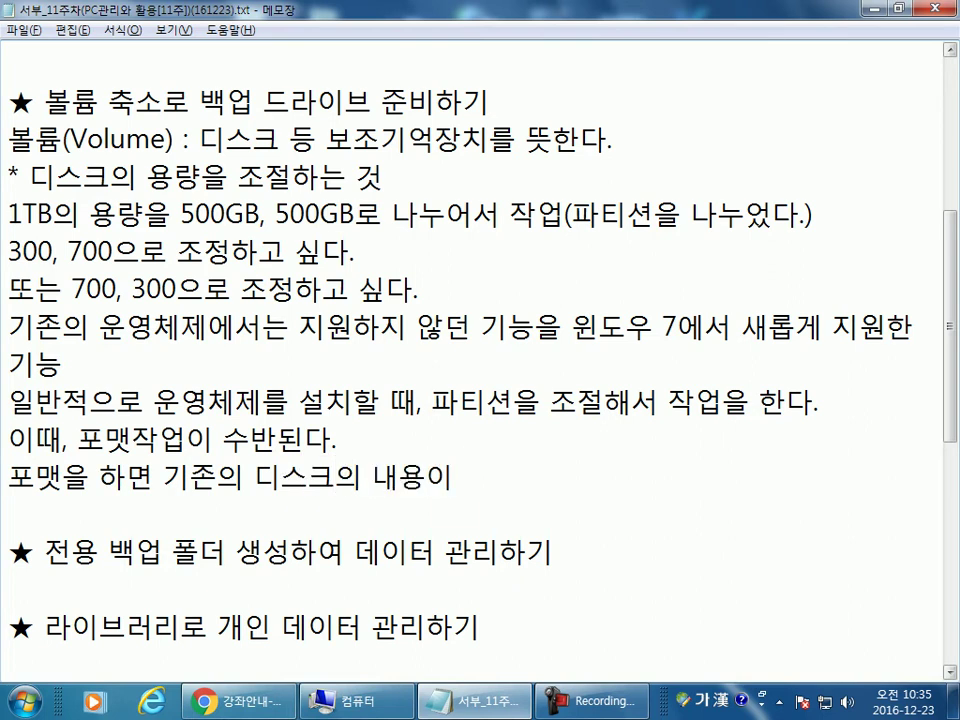
{"action": "type", "text": "사라진다."}
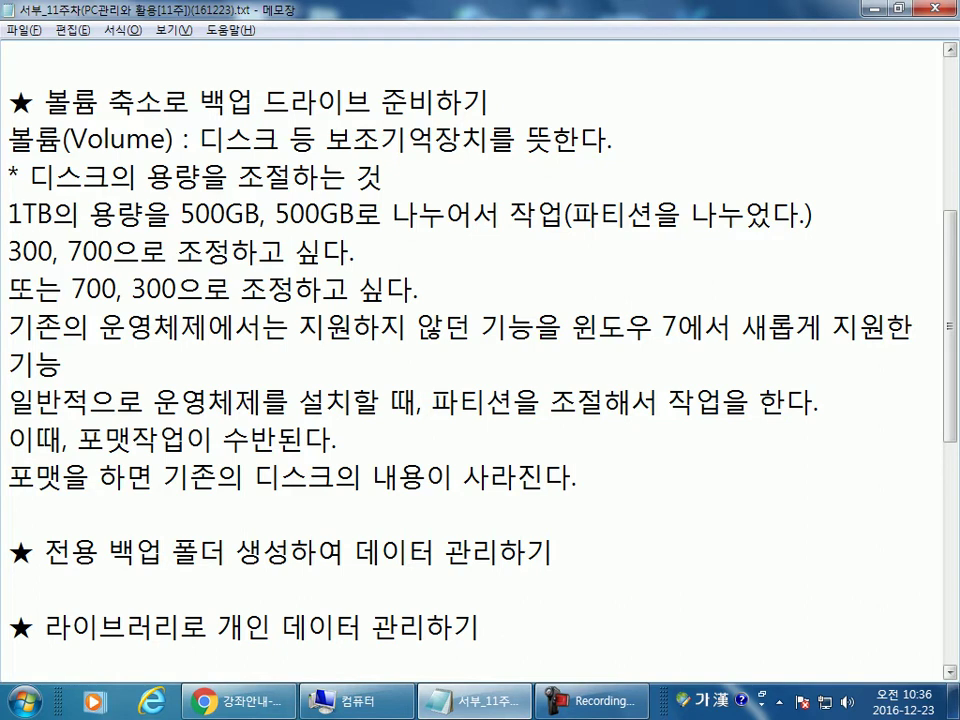
Step: Start a new line below the formatting notes with "파티션을 2개 이상으로 나누어서 첫번째 파티션은 운영체제(윈도우)를"
{"action": "key", "text": "Return"}
{"action": "type", "text": "파티션"}
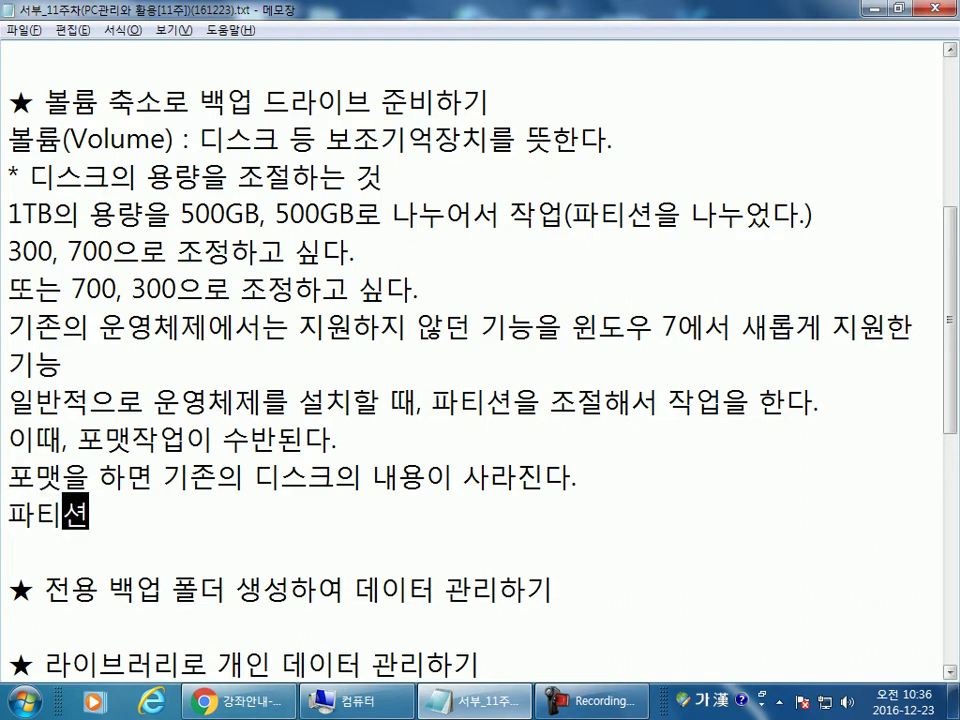
{"action": "type", "text": "을 3ㄱ"}
{"action": "key", "text": "BackSpace"}
{"action": "key", "text": "BackSpace"}
{"action": "type", "text": "2갱"}
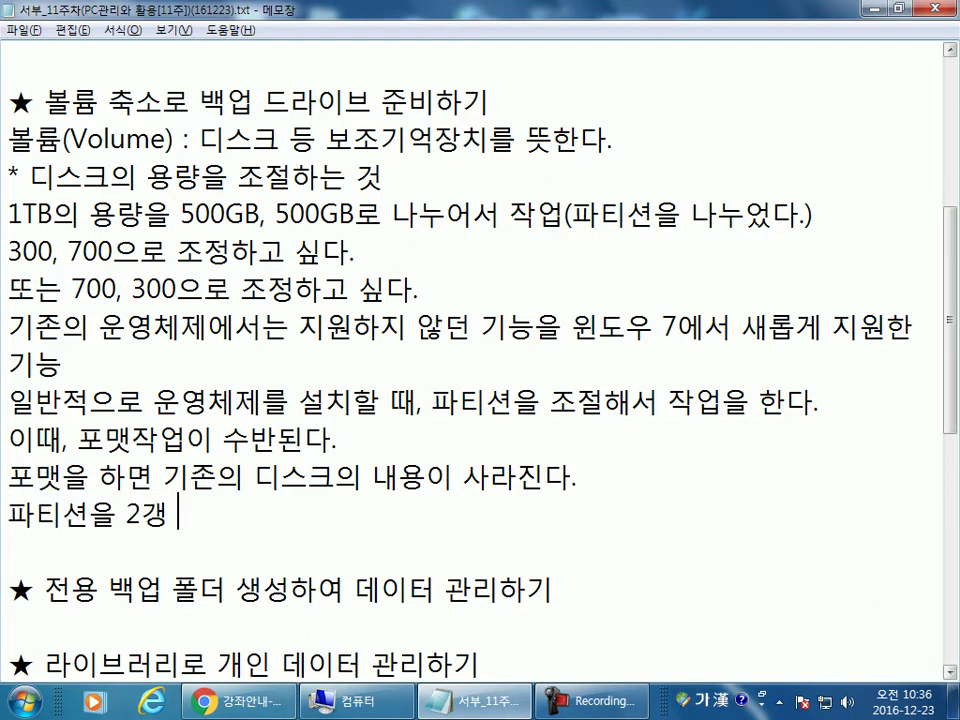
{"action": "key", "text": "BackSpace"}
{"action": "type", "text": "이상으"}
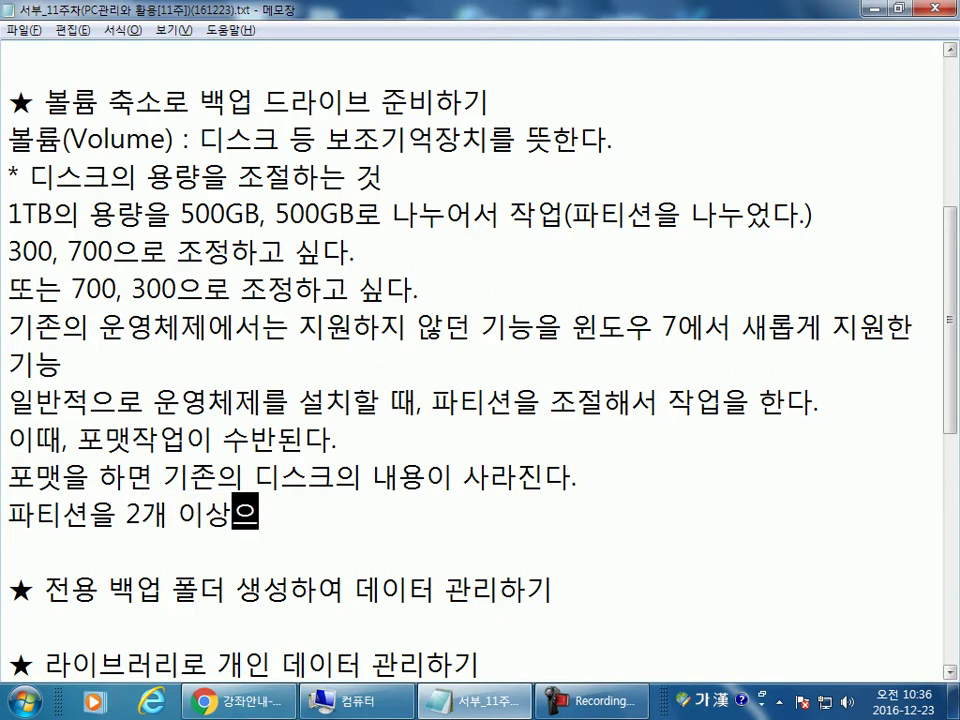
{"action": "type", "text": "로 나누어서"}
{"action": "type", "text": " 첫번째"}
{"action": "type", "text": " 파티션은 "}
{"action": "type", "text": "운영체제(우"}
{"action": "type", "text": "윈도우"}
{"action": "type", "text": "를 "}
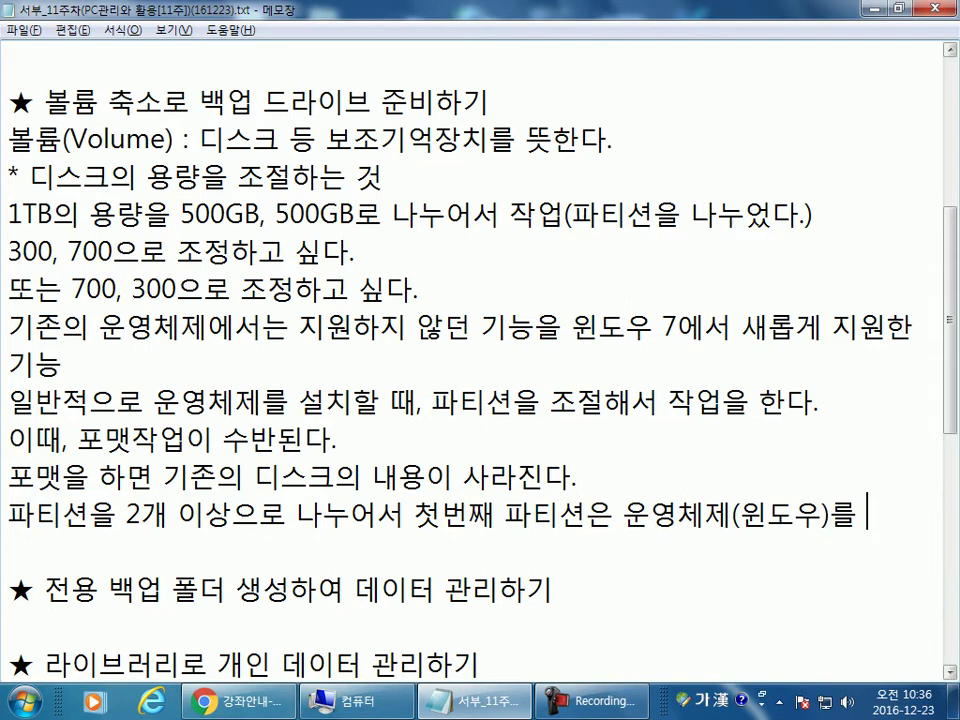
Step: Complete the partition sentence with "두번째 파티션을 데이터를 보관하도록 한다."
{"action": "type", "text": "두번 ㅉㅐ 파티션ㅇ"}
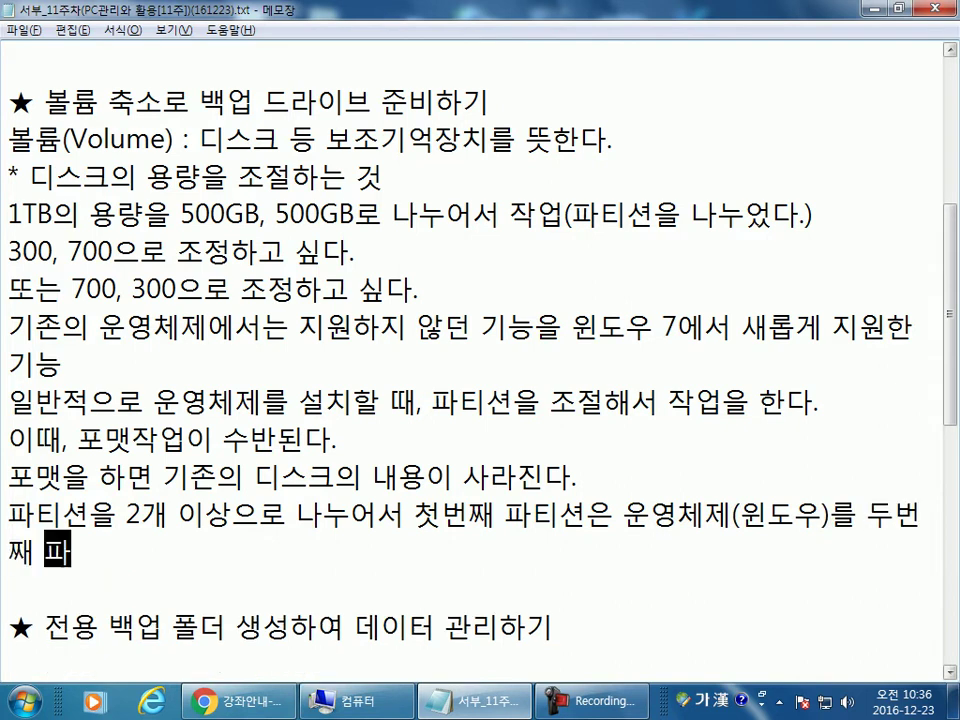
{"action": "type", "text": "ㅡㄹ 데이터를 ㅂ"}
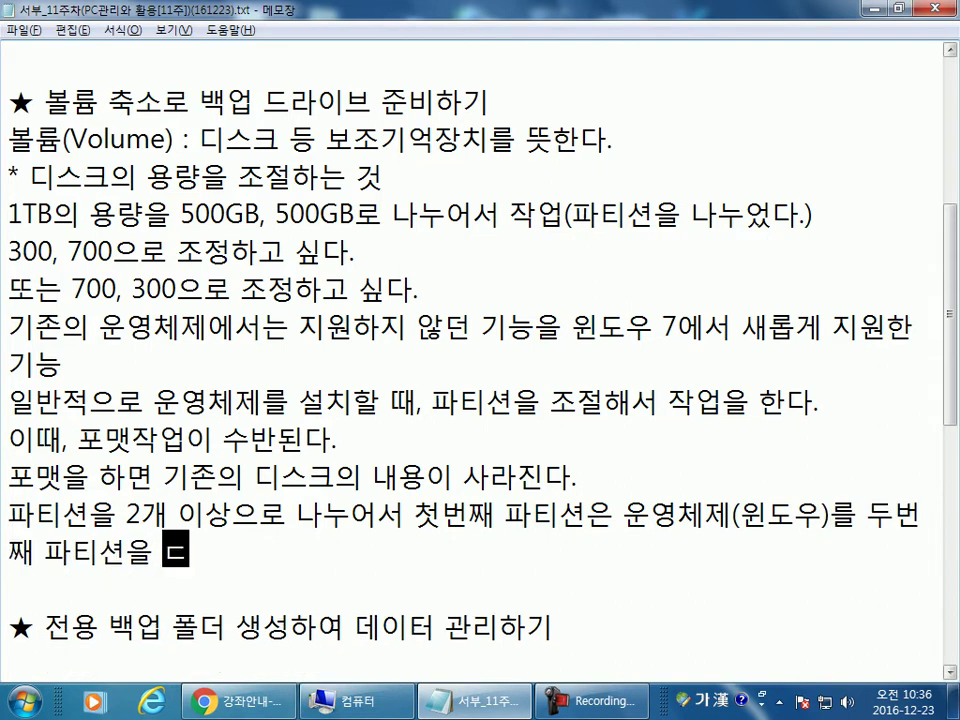
{"action": "type", "text": "ㅗ관하도록 ㅎ"}
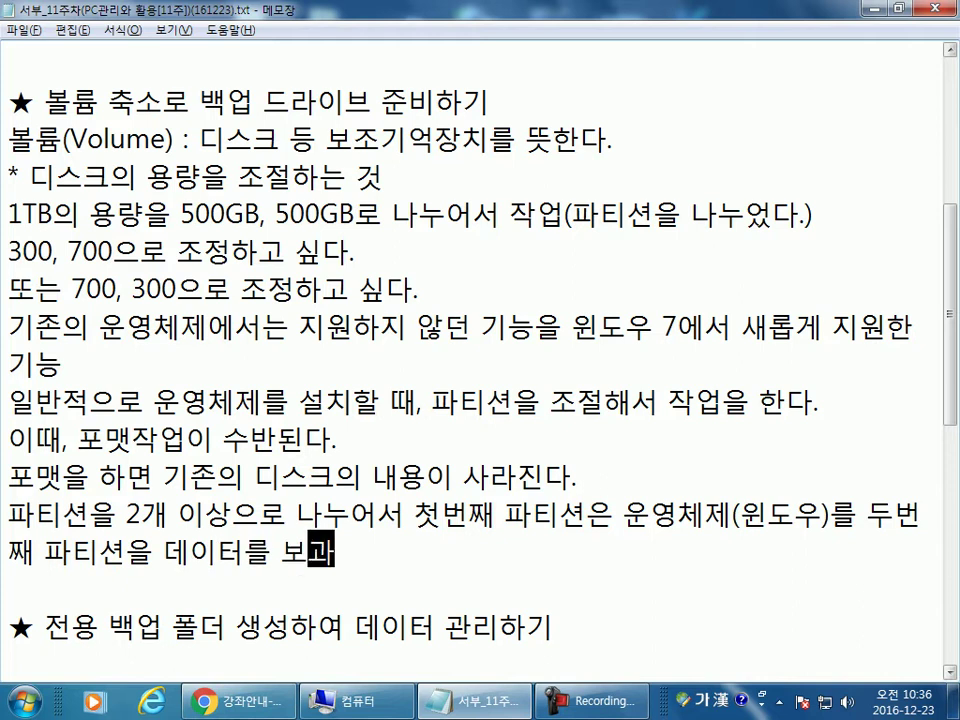
{"action": "type", "text": "ㅏㄴ다."}
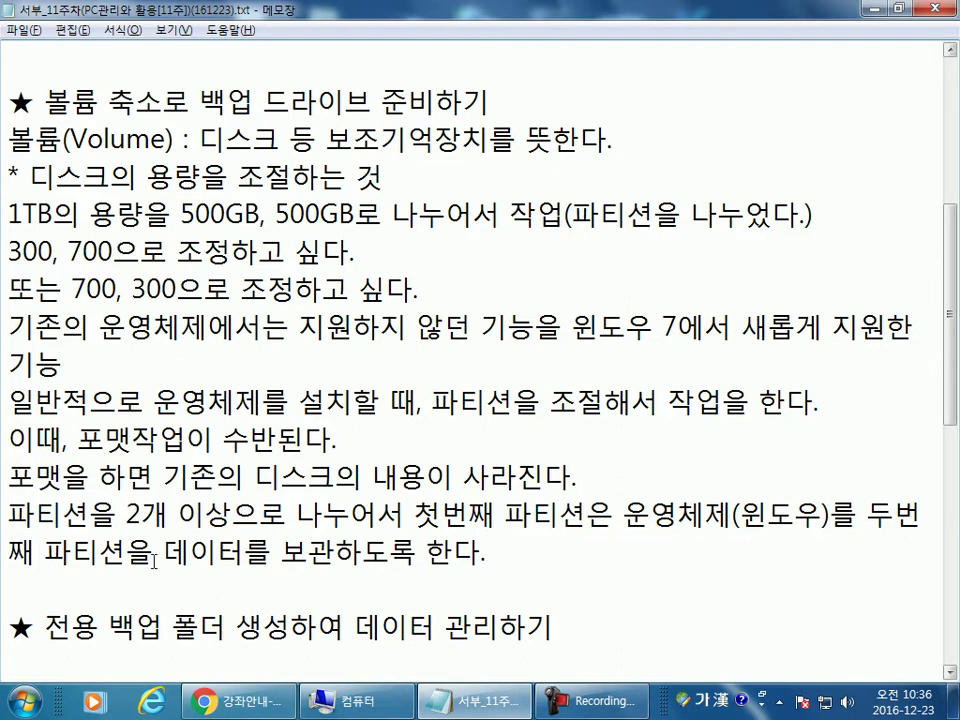
Step: Switch to the Computer window in Windows Explorer, look at the DATAROOM (D:) drive's folders, and return to the drive list
{"action": "right_click", "coordinate": [355, 705]}
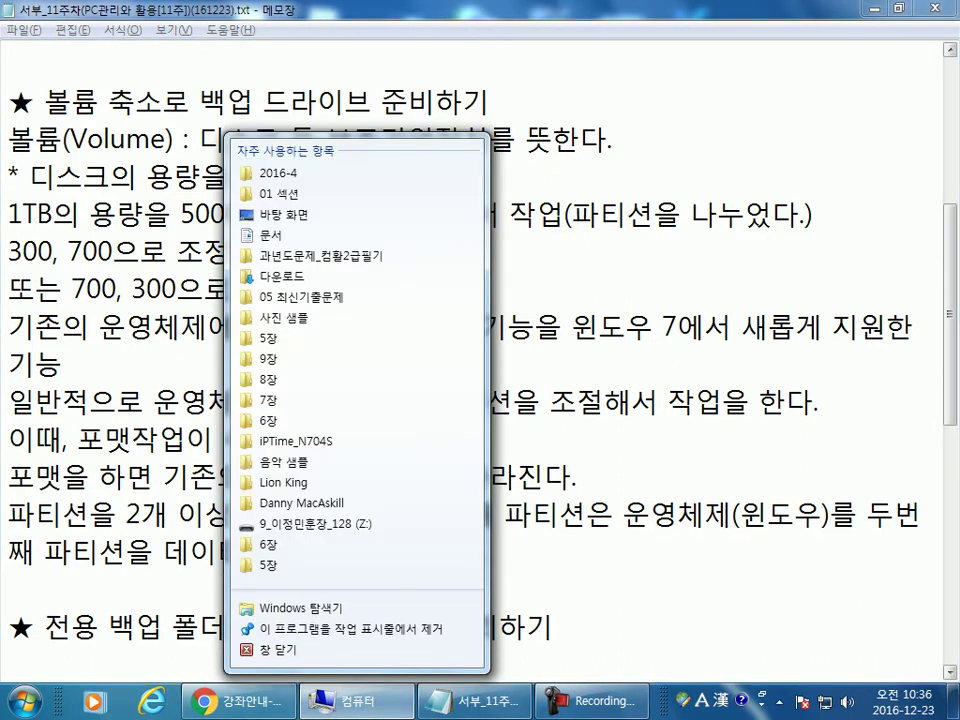
{"action": "left_click", "coordinate": [357, 705]}
{"action": "left_click", "coordinate": [370, 156]}
{"action": "left_click", "coordinate": [345, 185]}
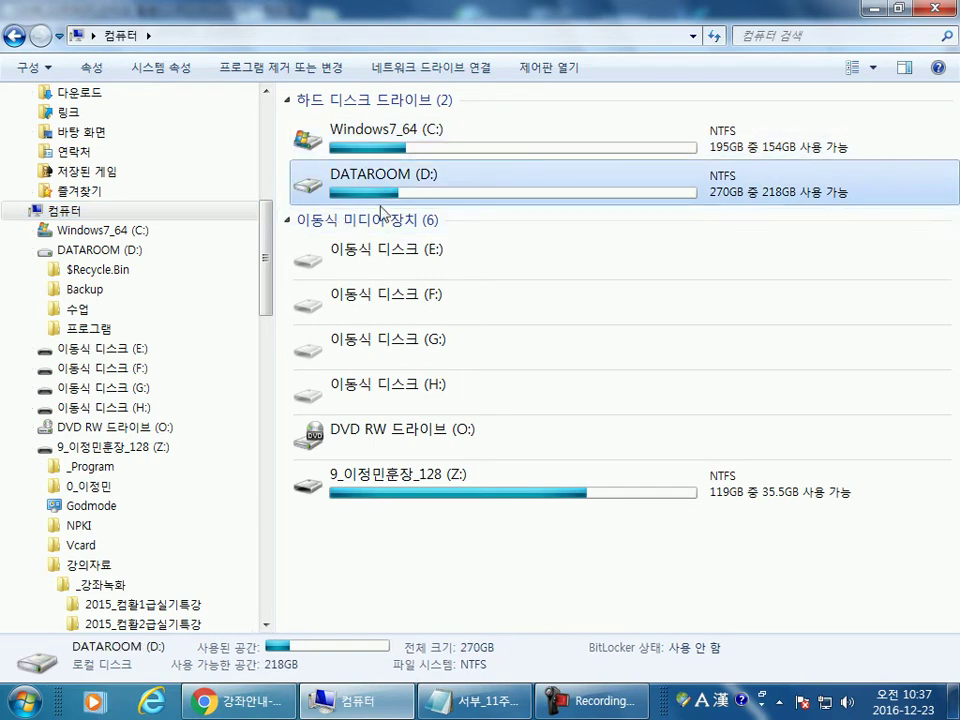
{"action": "double_click", "coordinate": [362, 195]}
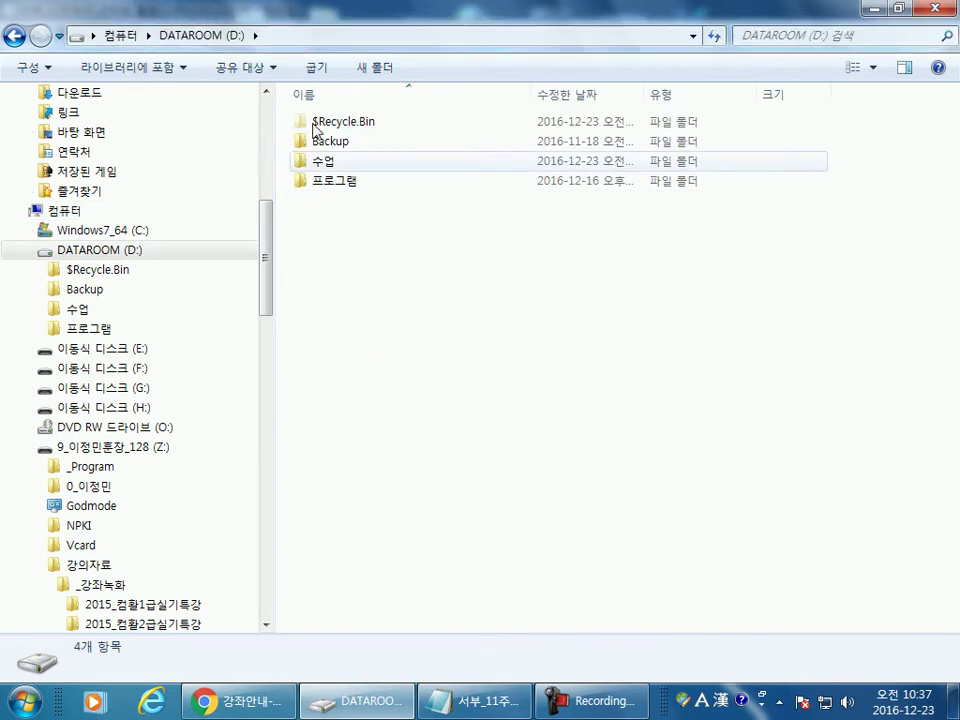
{"action": "left_click", "coordinate": [14, 36]}
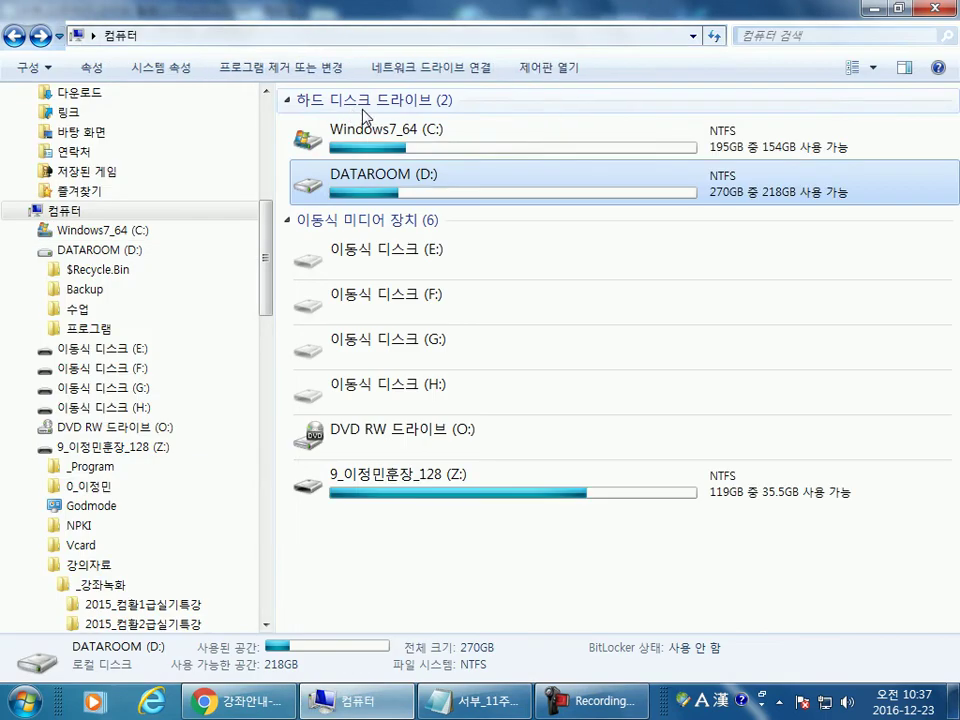
Step: Open the Windows7_64 (C:) drive to examine its folders and check the personal folders listed in the Start menu
{"action": "left_click", "coordinate": [370, 131]}
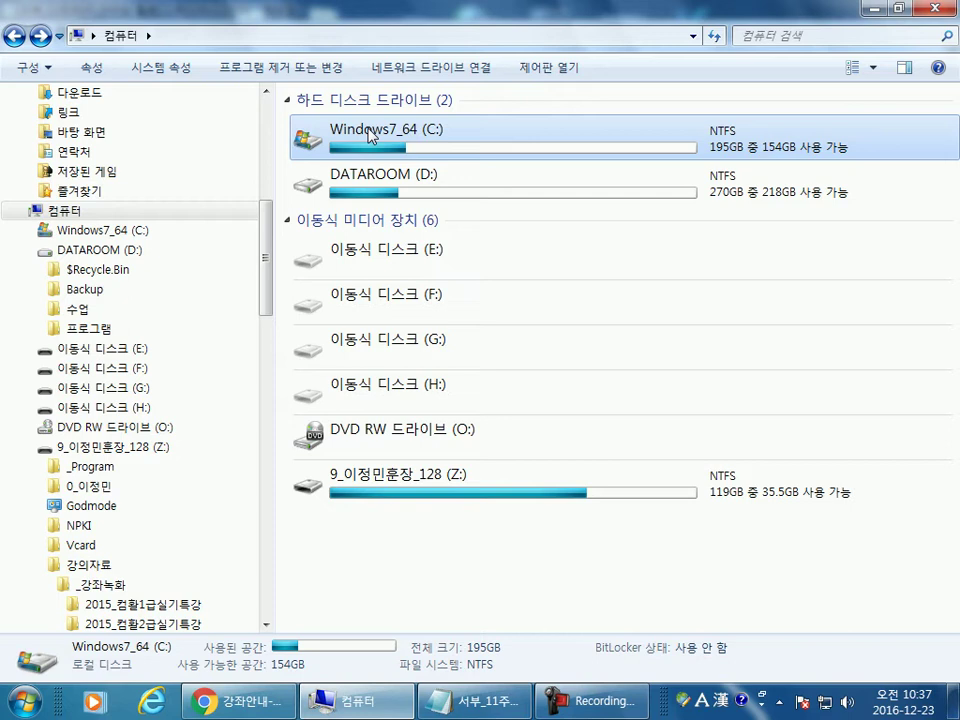
{"action": "double_click", "coordinate": [412, 150]}
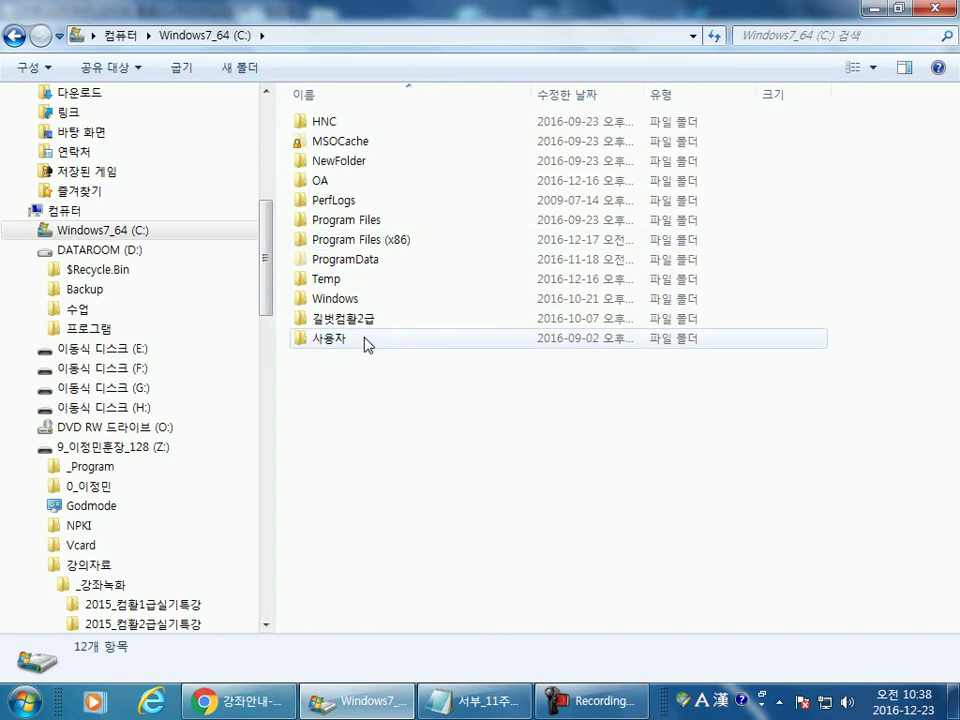
{"action": "left_click", "coordinate": [22, 706]}
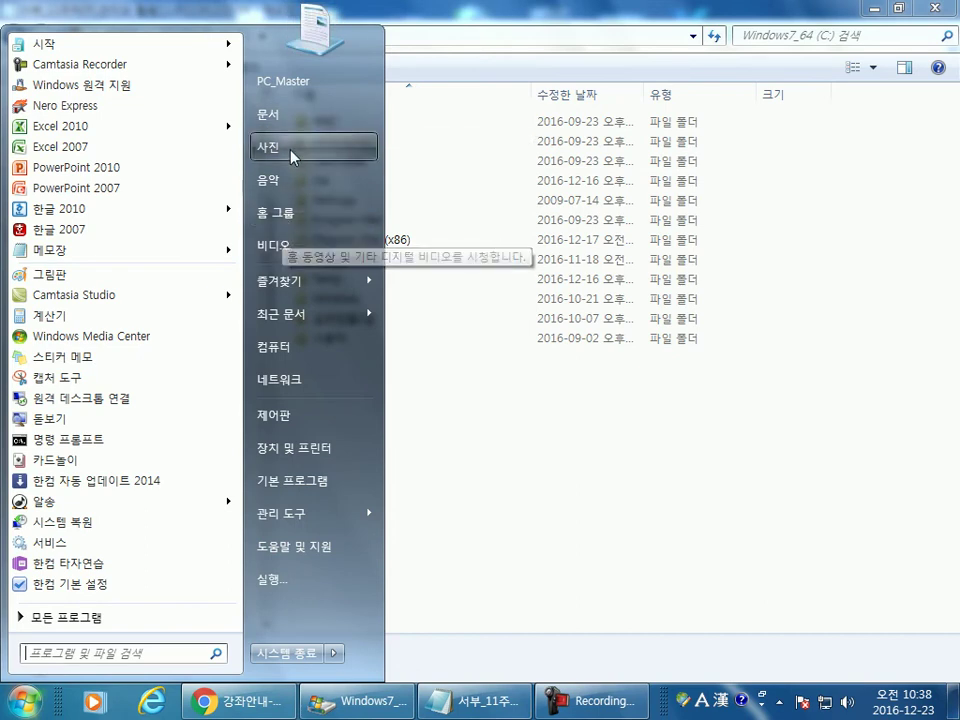
{"action": "left_click", "coordinate": [519, 444]}
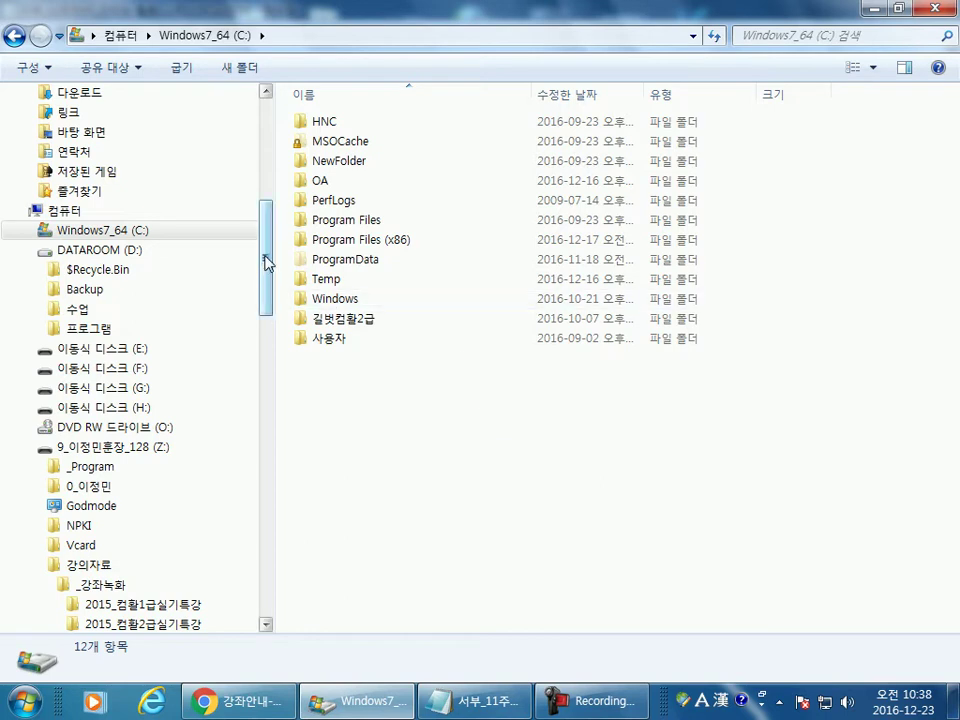
Step: Look through the document, video, picture, music and 프로그램 libraries and return to the overview of all libraries
{"action": "left_click_drag", "start_coordinate": [266, 261], "coordinate": [275, 150]}
{"action": "left_click", "coordinate": [76, 281]}
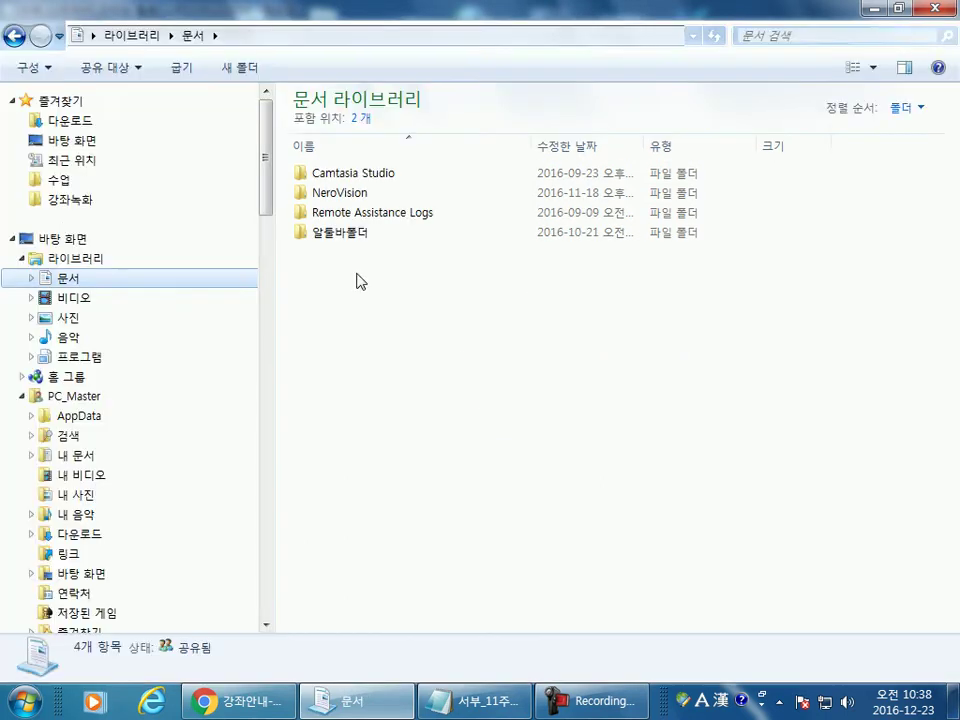
{"action": "left_click", "coordinate": [70, 298]}
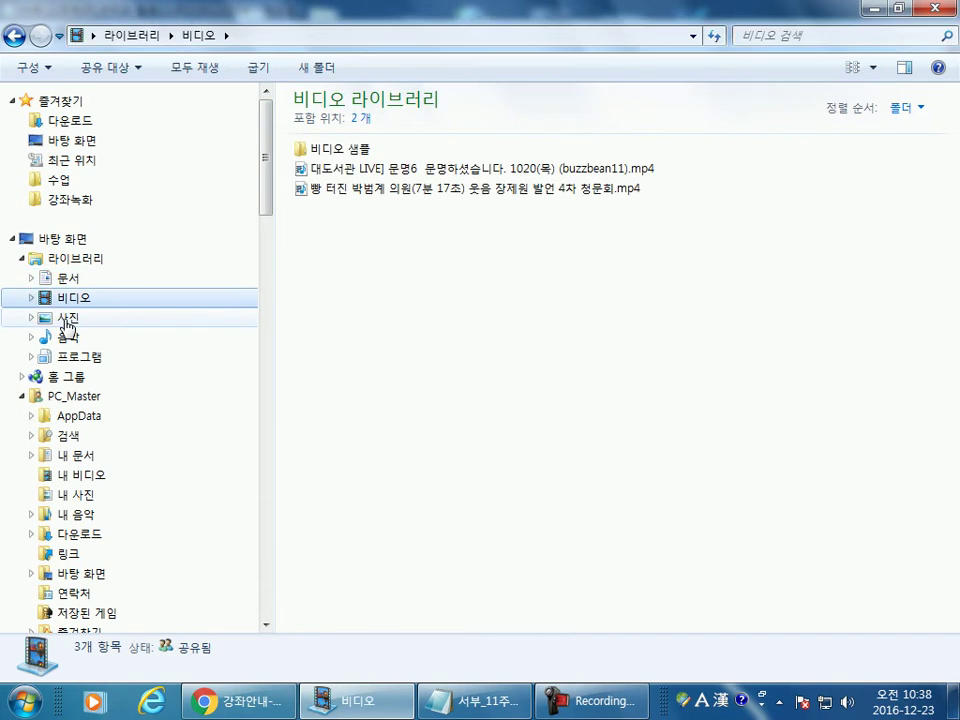
{"action": "left_click", "coordinate": [68, 320]}
{"action": "left_click", "coordinate": [68, 337]}
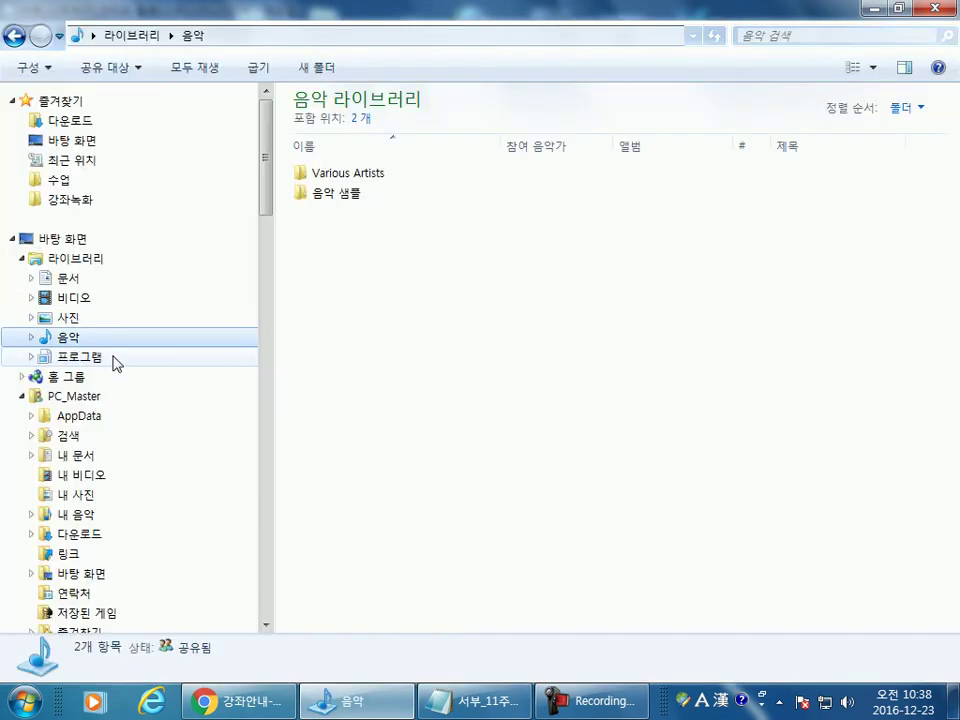
{"action": "left_click", "coordinate": [101, 357]}
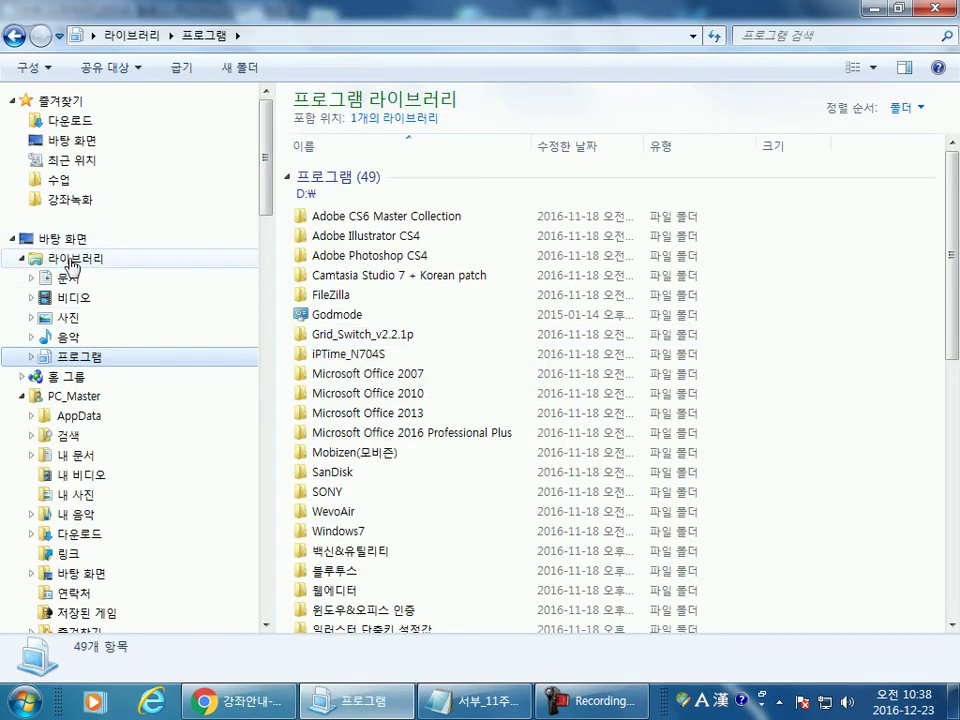
{"action": "left_click", "coordinate": [76, 258]}
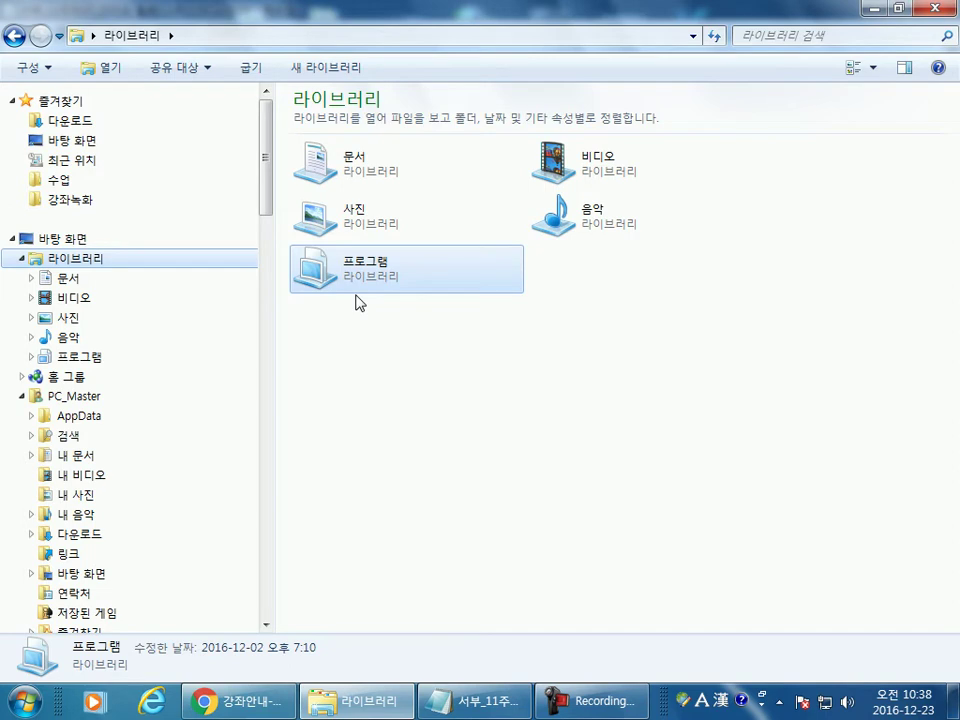
Step: Examine the files in the Downloads (다운로드) folder and return to the lesson notes in Notepad
{"action": "left_click", "coordinate": [72, 120]}
{"action": "left_click_drag", "start_coordinate": [400, 366], "coordinate": [321, 160]}
{"action": "left_click", "coordinate": [380, 425]}
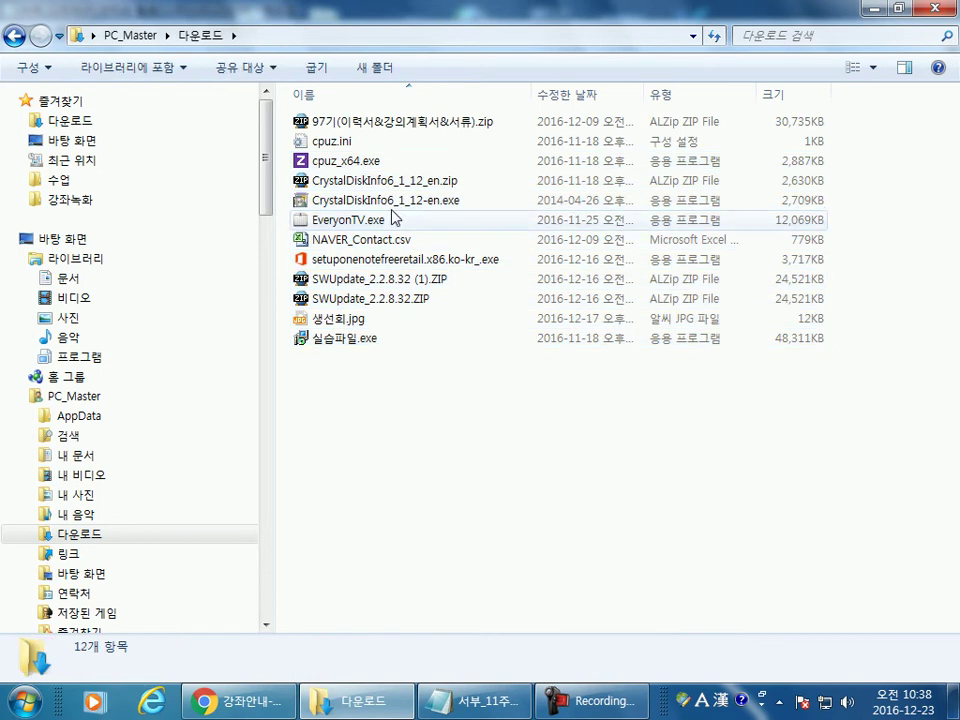
{"action": "left_click", "coordinate": [368, 130]}
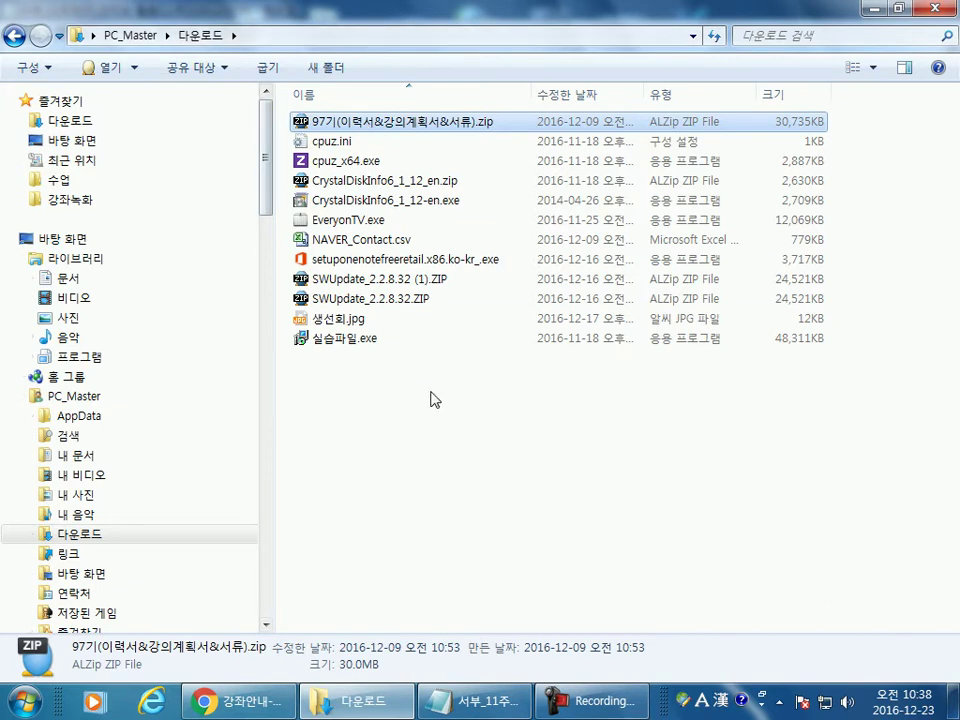
{"action": "left_click", "coordinate": [876, 9]}
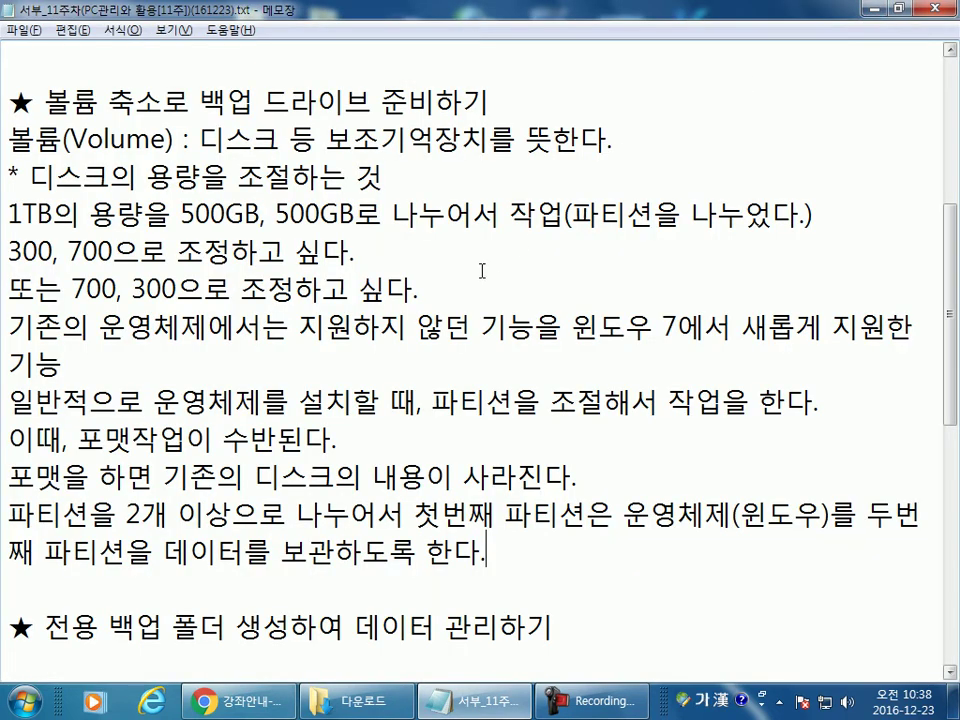
Step: Add the heading "상황설정)" below the partition notes, separated by a blank line
{"action": "scroll", "coordinate": [483, 271], "scroll_direction": "down", "scroll_amount": 1}
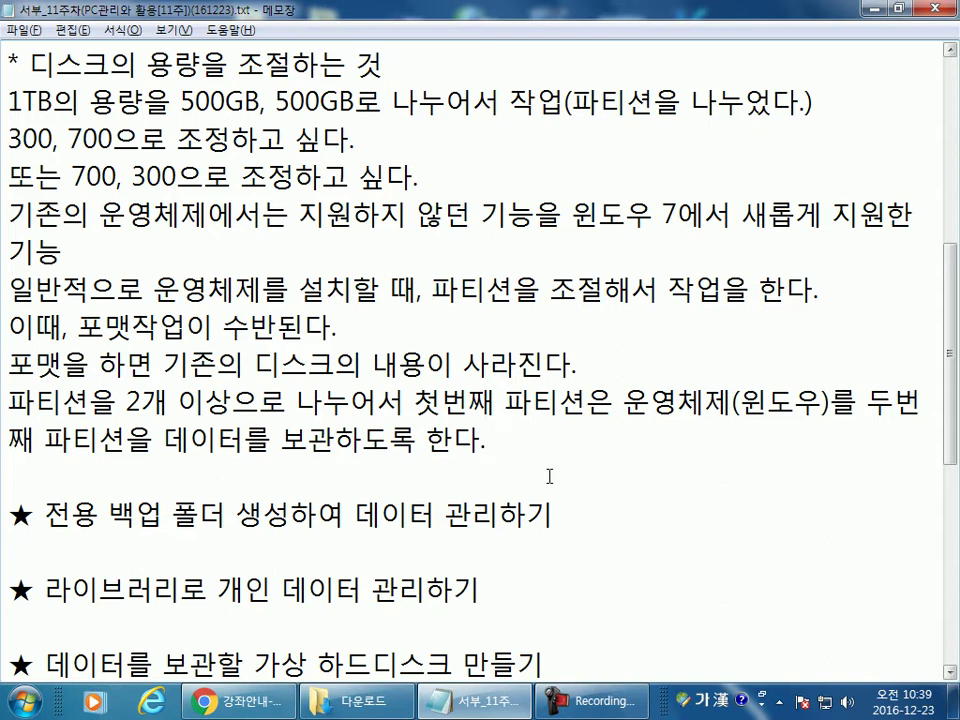
{"action": "key", "text": "Return"}
{"action": "key", "text": "Return"}
{"action": "type", "text": "상황설저"}
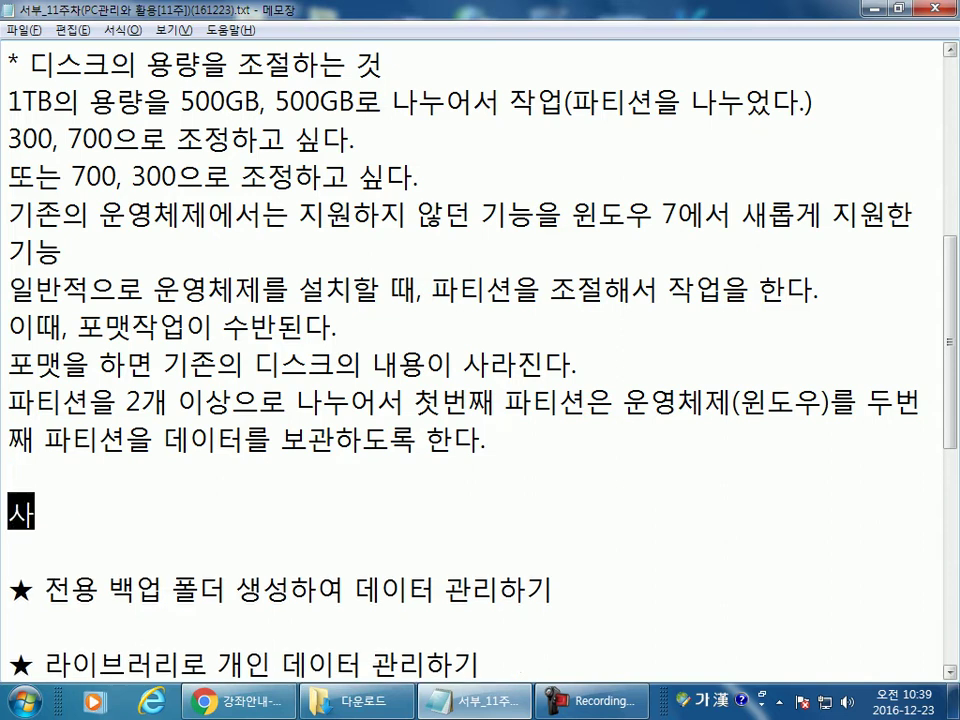
{"action": "type", "text": "ㅇ)"}
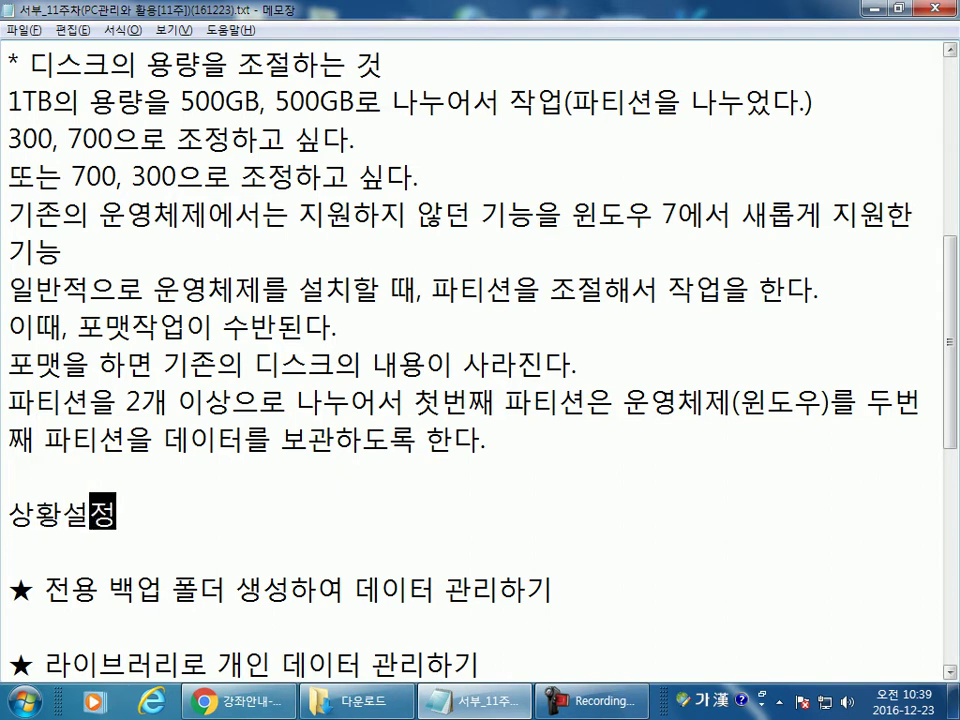
{"action": "key", "text": "Return"}
Step: Write the first scenario item under the heading as "1. 현재 작업중인 PC가 고장났다."
{"action": "type", "text": "1. "}
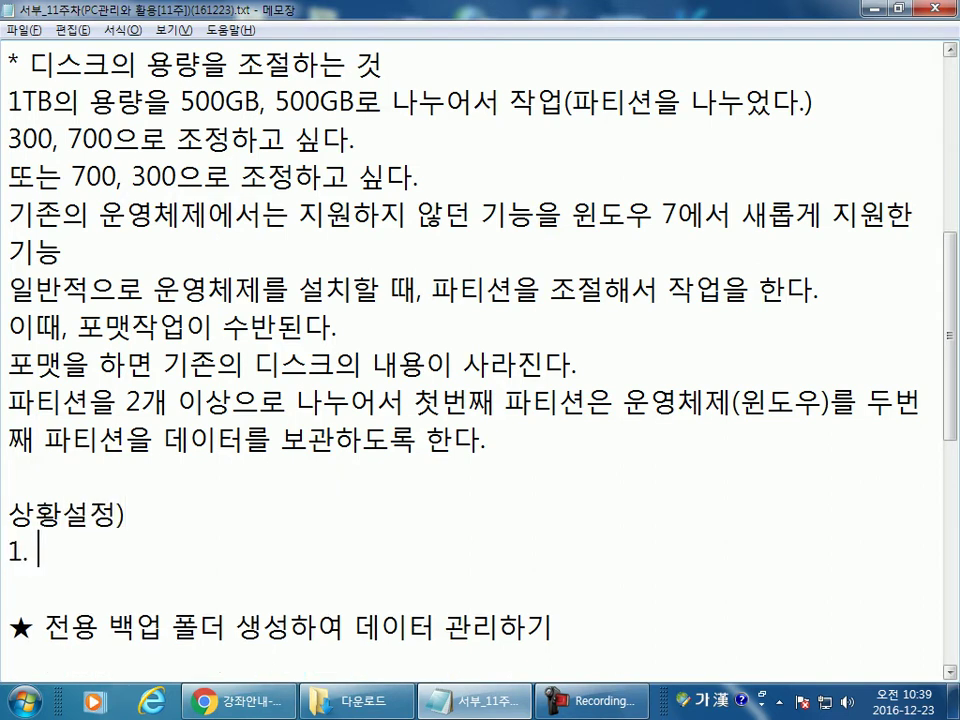
{"action": "type", "text": "현재 작업준ㅇ"}
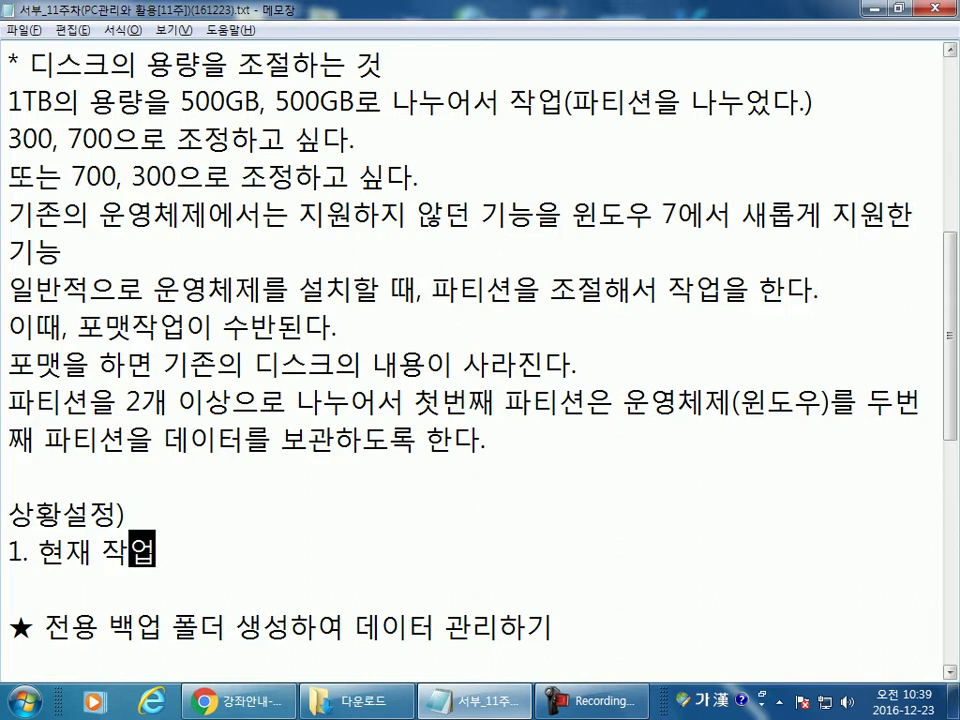
{"action": "key", "text": "BackSpace"}
{"action": "key", "text": "BackSpace"}
{"action": "type", "text": "중인 "}
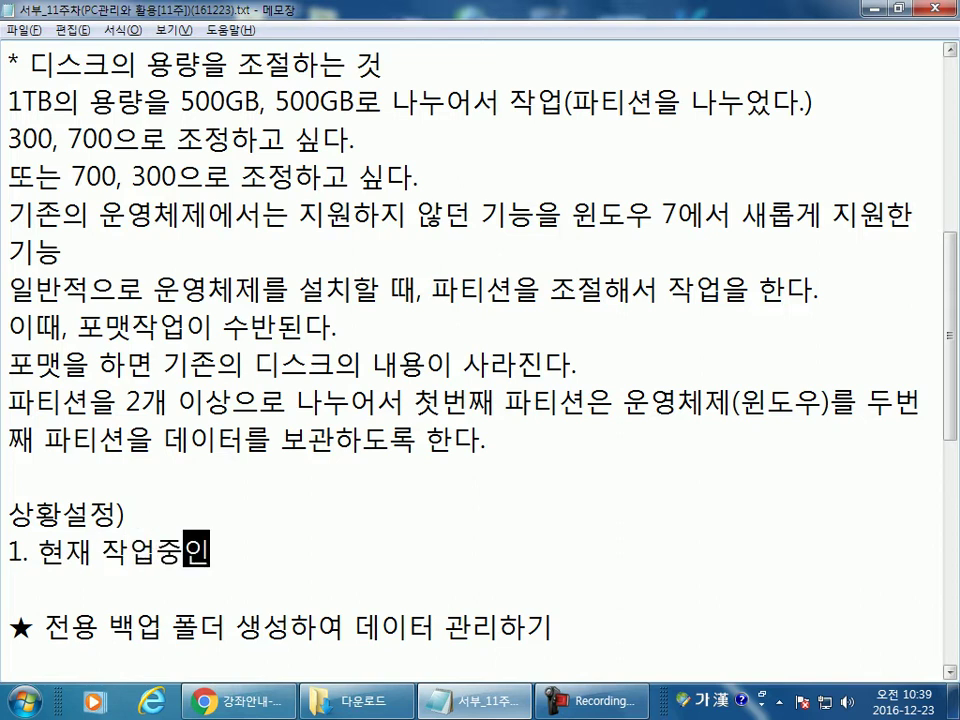
{"action": "type", "text": "PC가"}
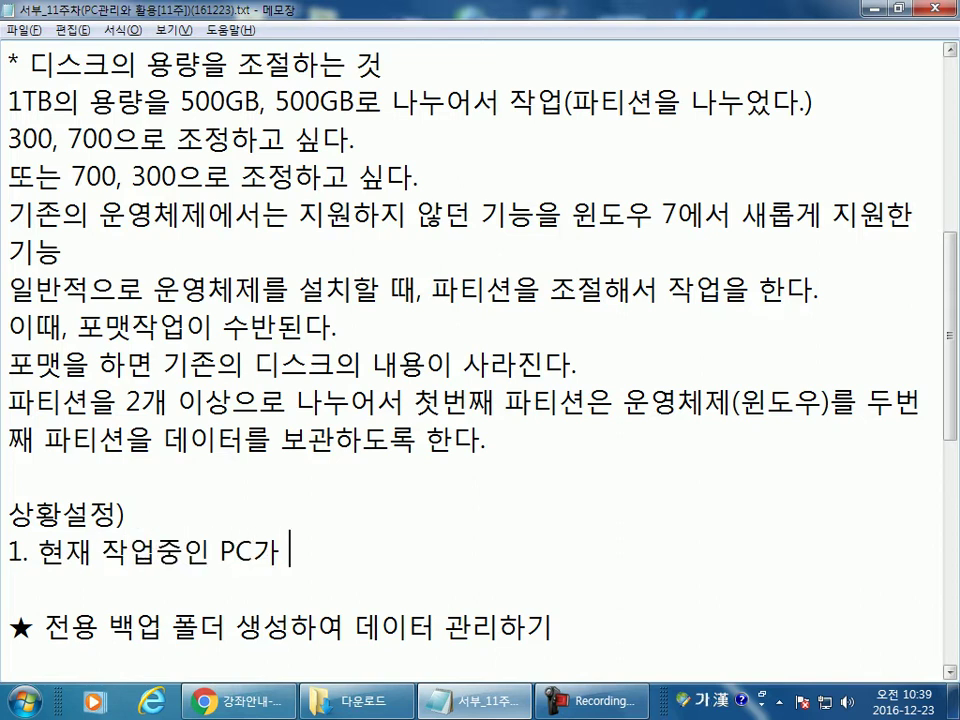
{"action": "scroll", "coordinate": [585, 424], "scroll_direction": "down", "scroll_amount": 3}
{"action": "type", "text": "고장났다."}
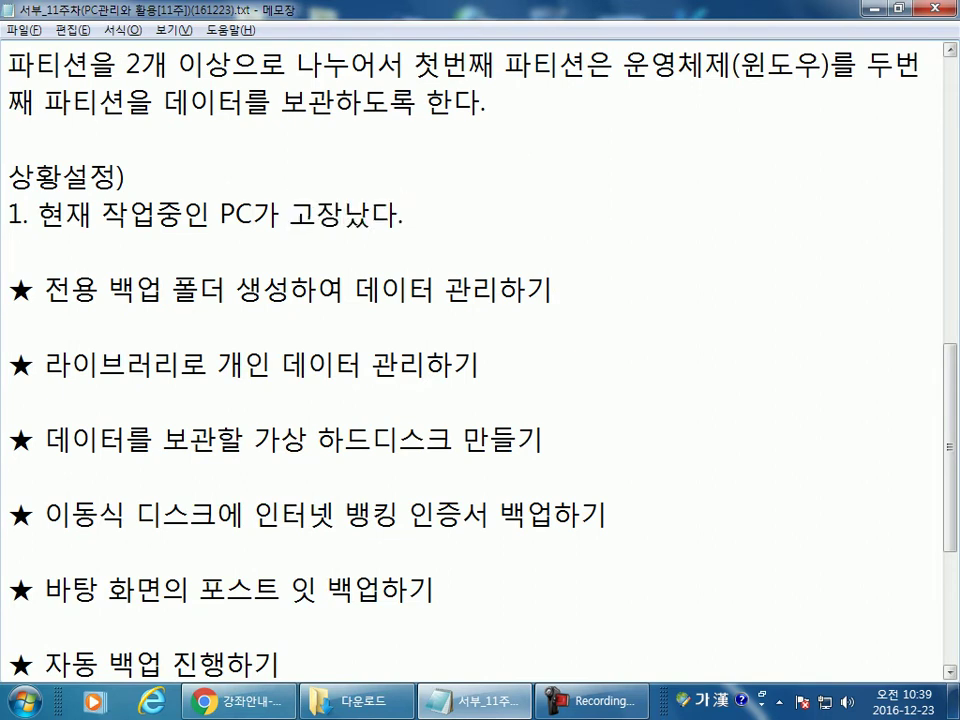
Step: Append the remark "(윈도우 부팅이 안된다)" to the first scenario item
{"action": "type", "text": " (윈ㄷ"}
{"action": "key", "text": "BackSpace"}
{"action": "key", "text": "BackSpace"}
{"action": "type", "text": "도우 부팅이"}
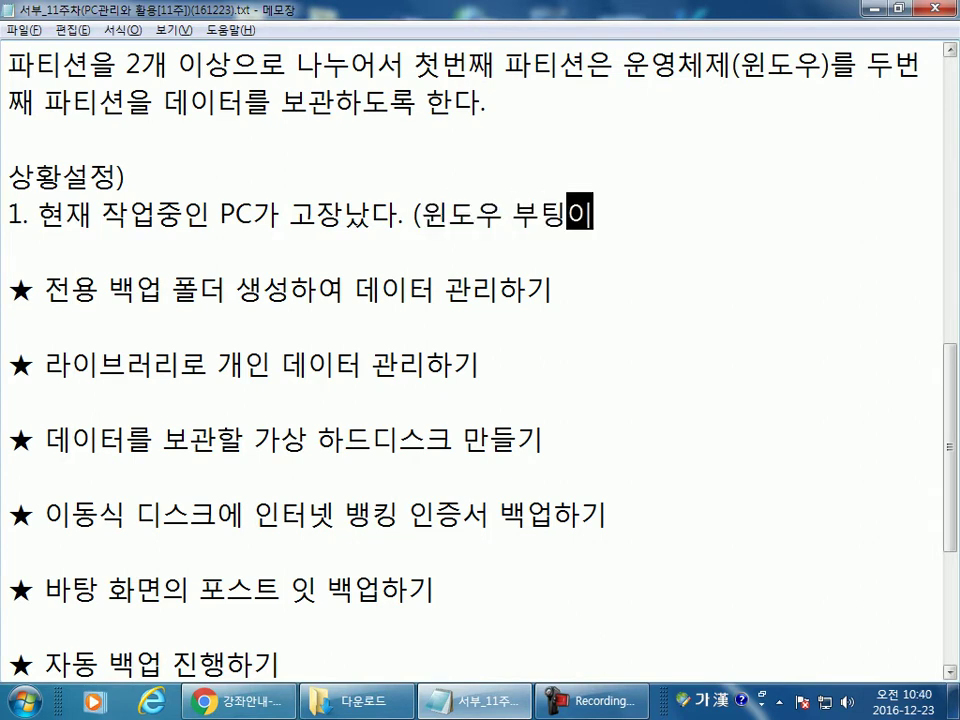
{"action": "type", "text": " 안된다)"}
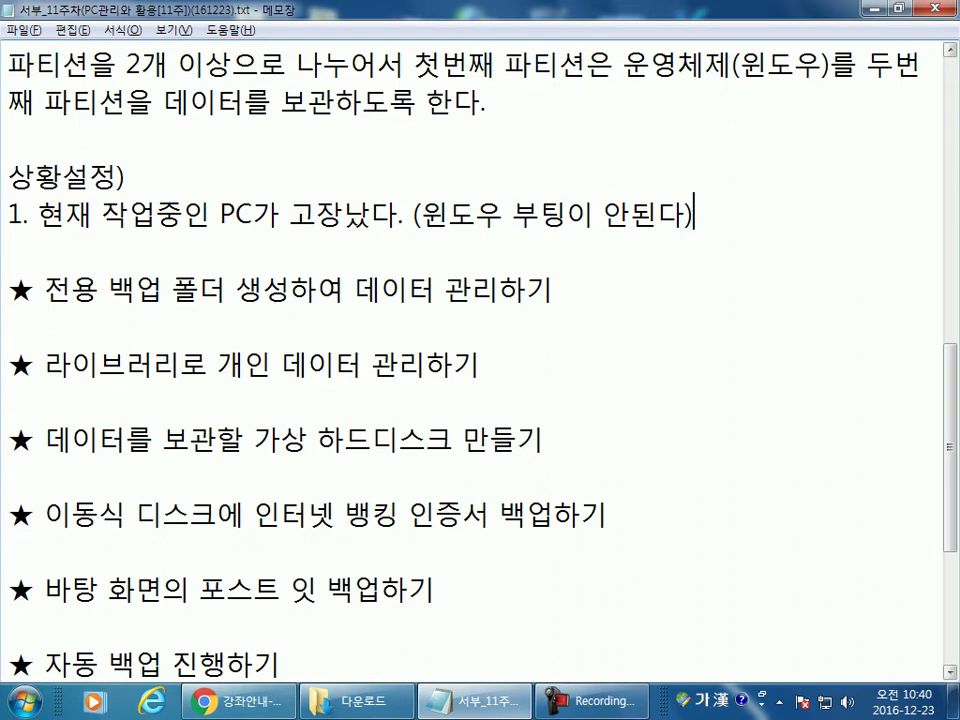
Step: Start the second scenario item on a new line with "2. 이상이 없는 PC"
{"action": "key", "text": "Return"}
{"action": "key", "text": "Return"}
{"action": "key", "text": "Up"}
{"action": "type", "text": "2. "}
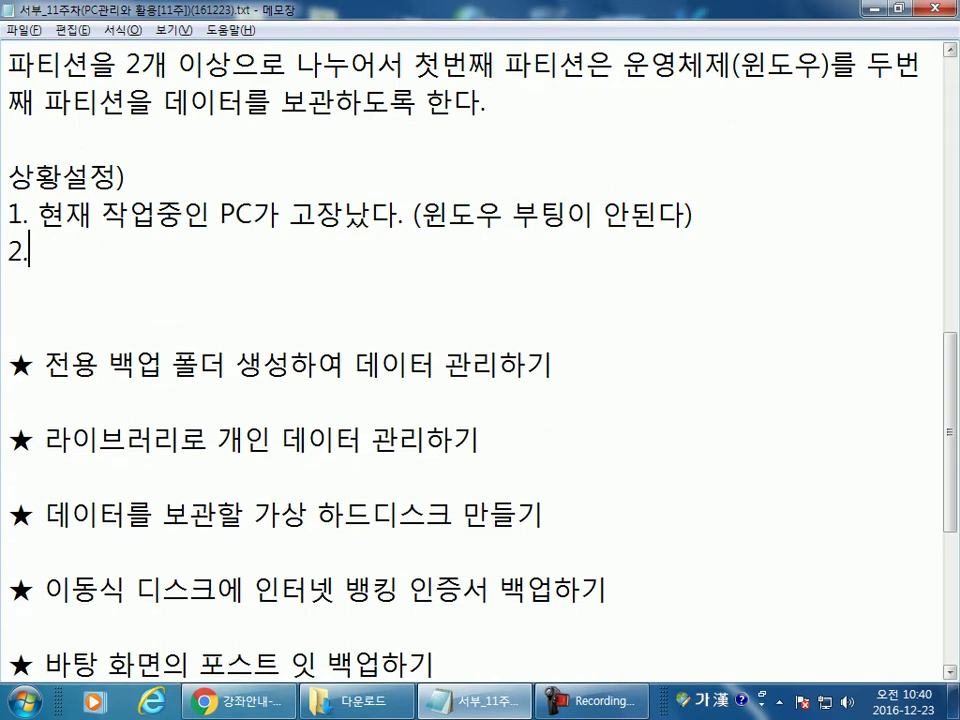
{"action": "type", "text": "이상이"}
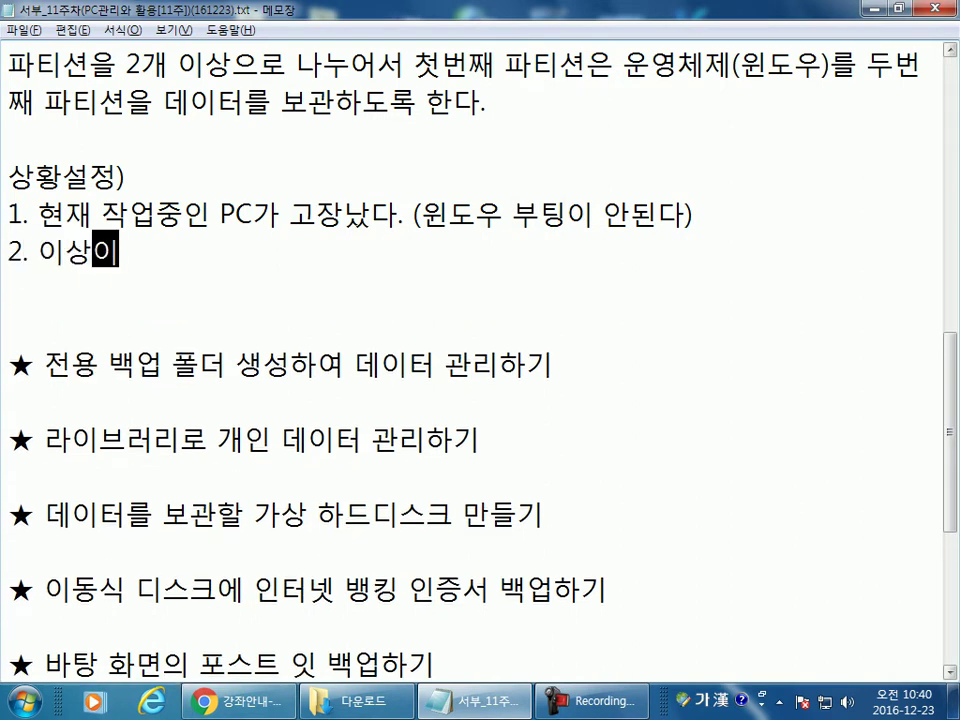
{"action": "type", "text": " 없ㄴ는 컴퓨ㅌ"}
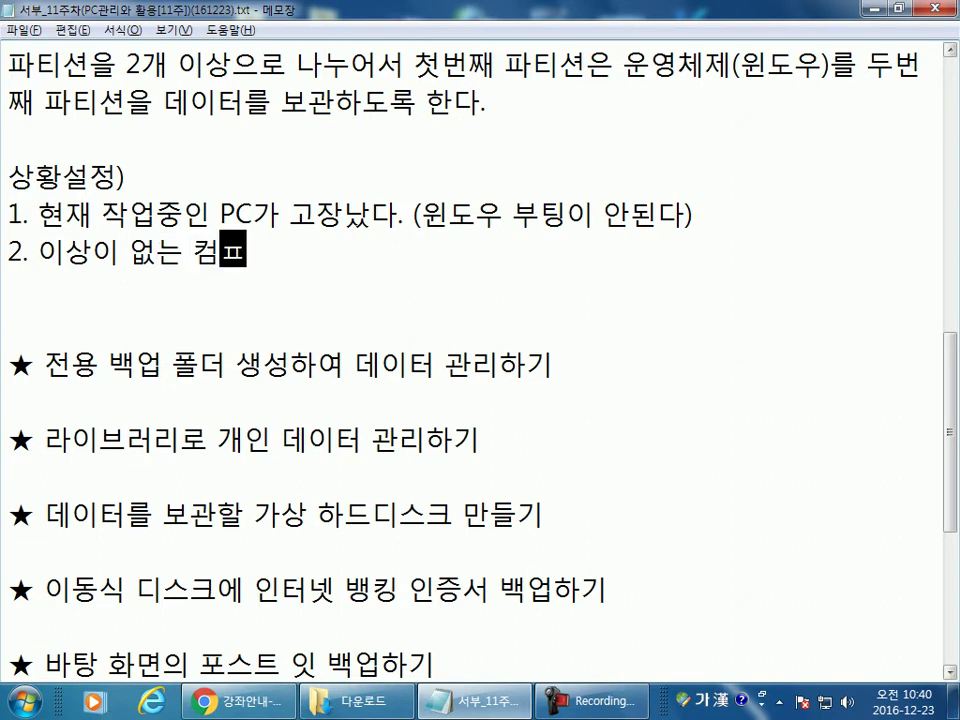
{"action": "key", "text": "BackSpace"}
{"action": "key", "text": "BackSpace"}
{"action": "key", "text": "BackSpace"}
{"action": "type", "text": "PC"}
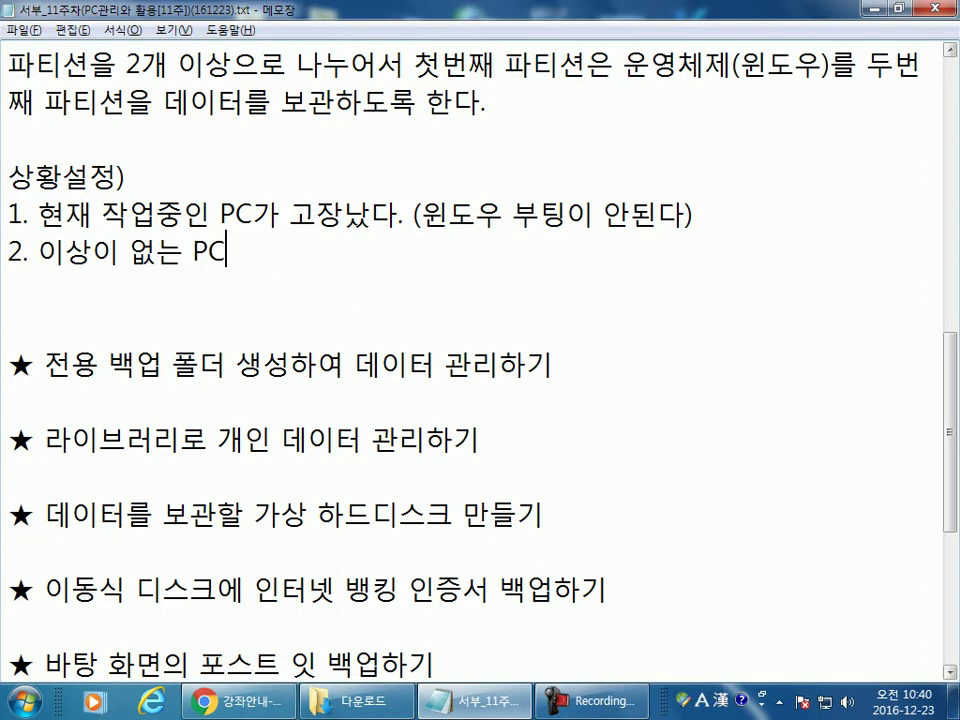
Step: Complete the second scenario item with "에 고장난 PC의 하드디스크를 이식한다."
{"action": "type", "text": "ㅇ"}
{"action": "type", "text": "에 "}
{"action": "type", "text": "고장난 "}
{"action": "type", "text": "PCㅡㅇ"}
{"action": "key", "text": "BackSpace"}
{"action": "key", "text": "BackSpace"}
{"action": "type", "text": "ㅇ의 하드디스클"}
{"action": "type", "text": "를 이식"}
{"action": "type", "text": "한다."}
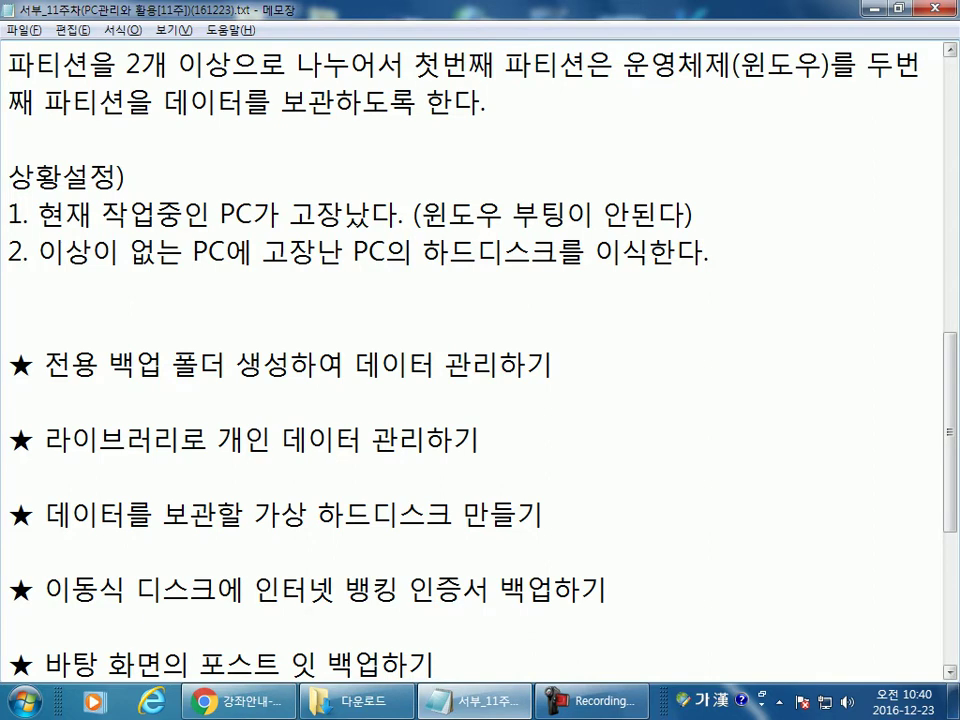
Step: Add the third scenario item "3. 이상이 없는 PC를 부팅한다."
{"action": "key", "text": "Return"}
{"action": "type", "text": "3. 이상이 없는 PC를 부팅ㅎ한다."}
{"action": "key", "text": "Return"}
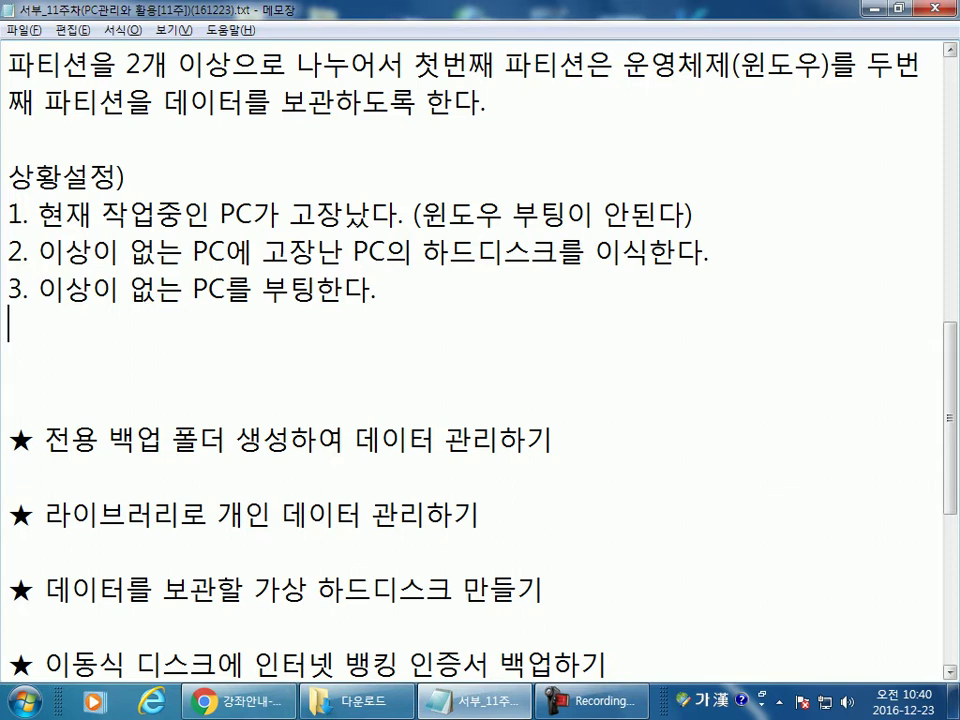
Step: Add the fourth scenario item "4. 고장난 PC의 하드디스크의 내용을 백업한다."
{"action": "type", "text": "4. "}
{"action": "type", "text": "고장난"}
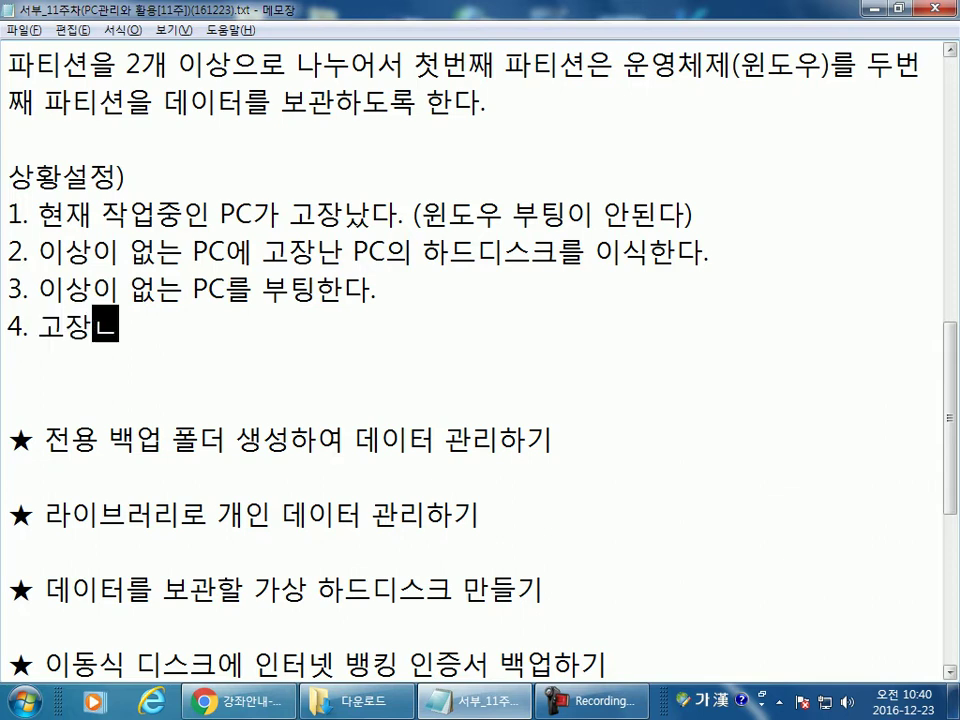
{"action": "type", "text": " P"}
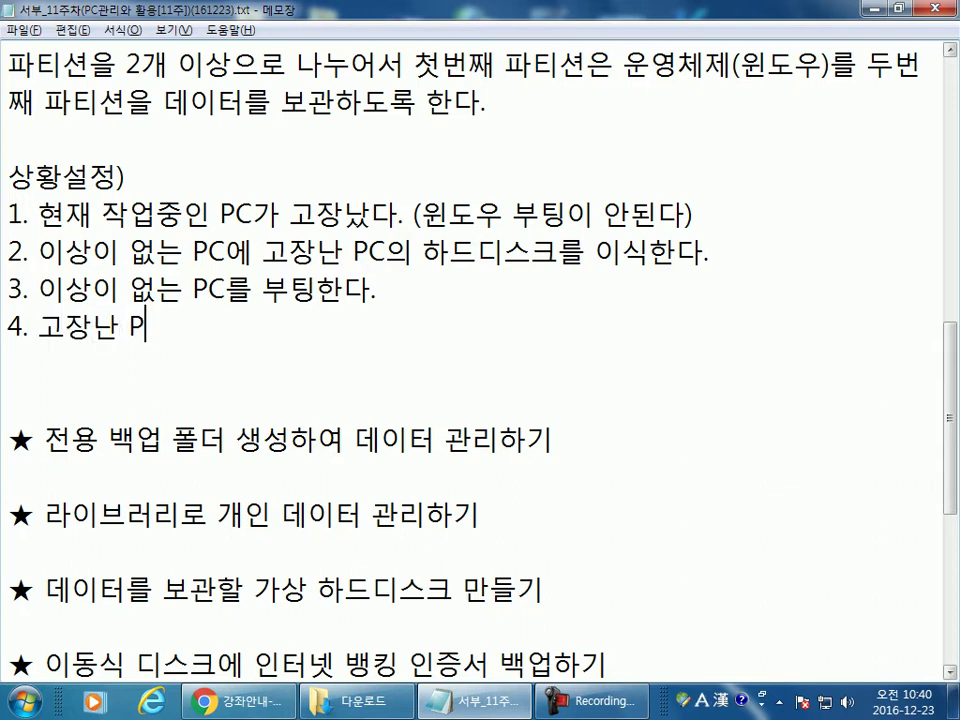
{"action": "type", "text": "C의 하드"}
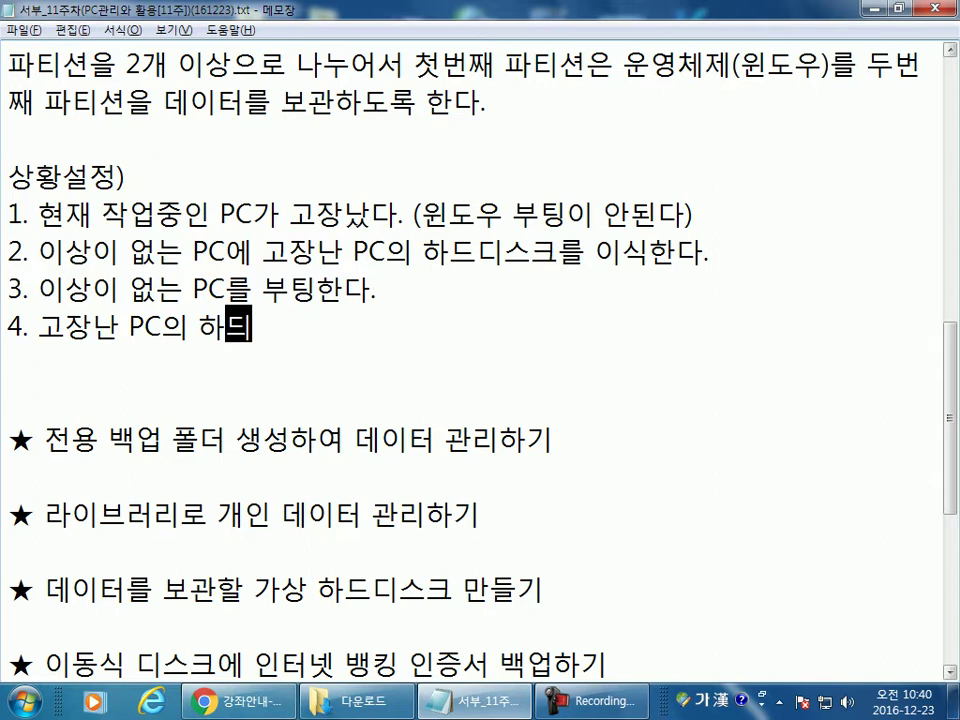
{"action": "type", "text": "디스크의 "}
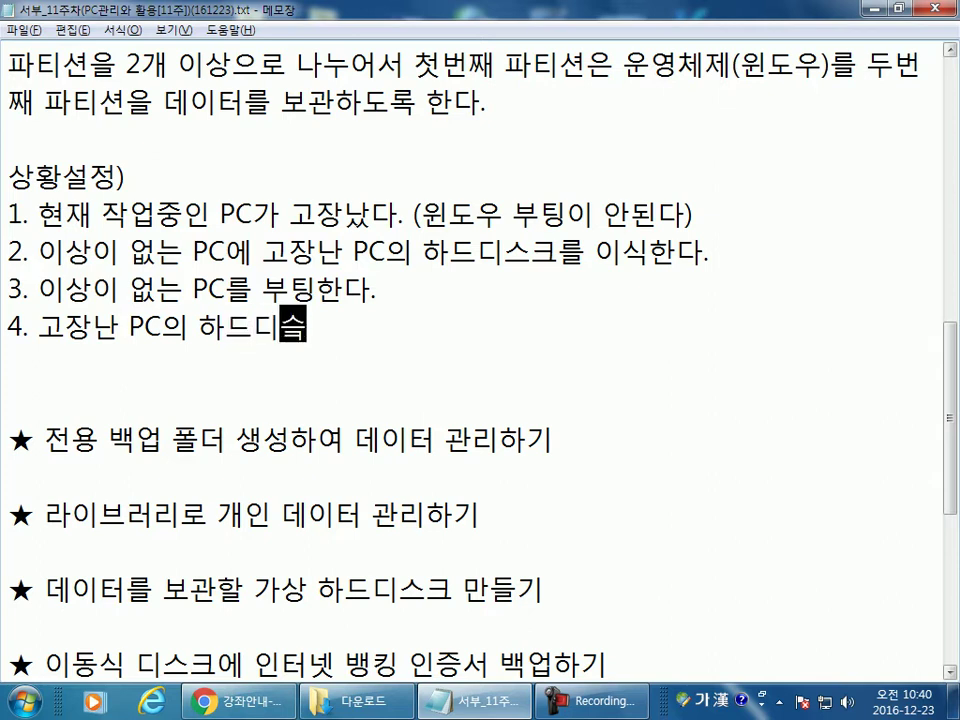
{"action": "type", "text": "내용을 "}
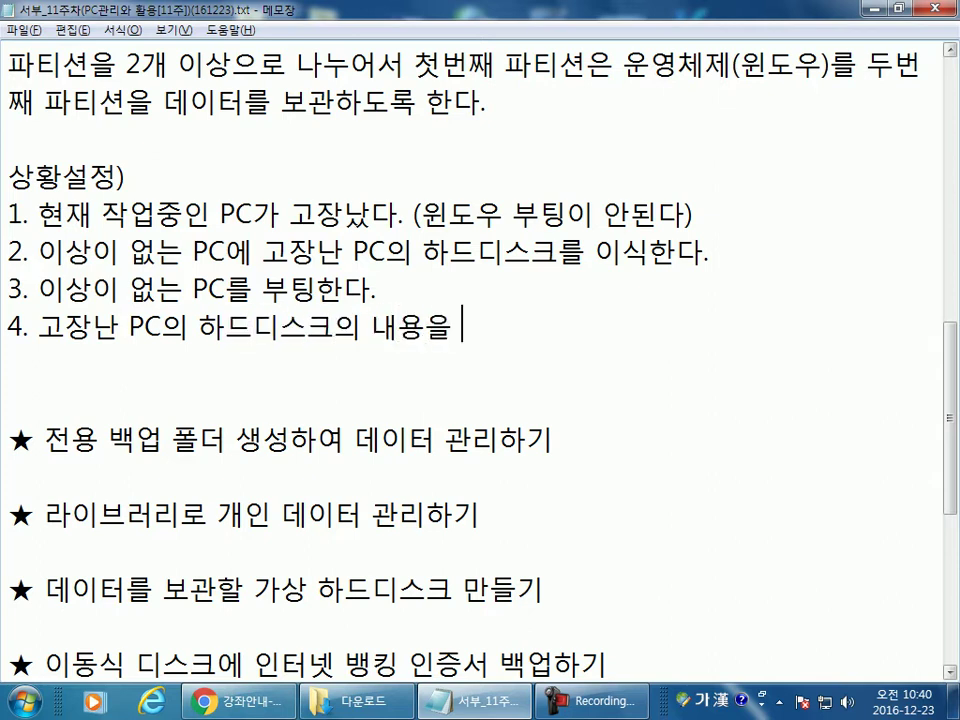
{"action": "type", "text": "백어업한다."}
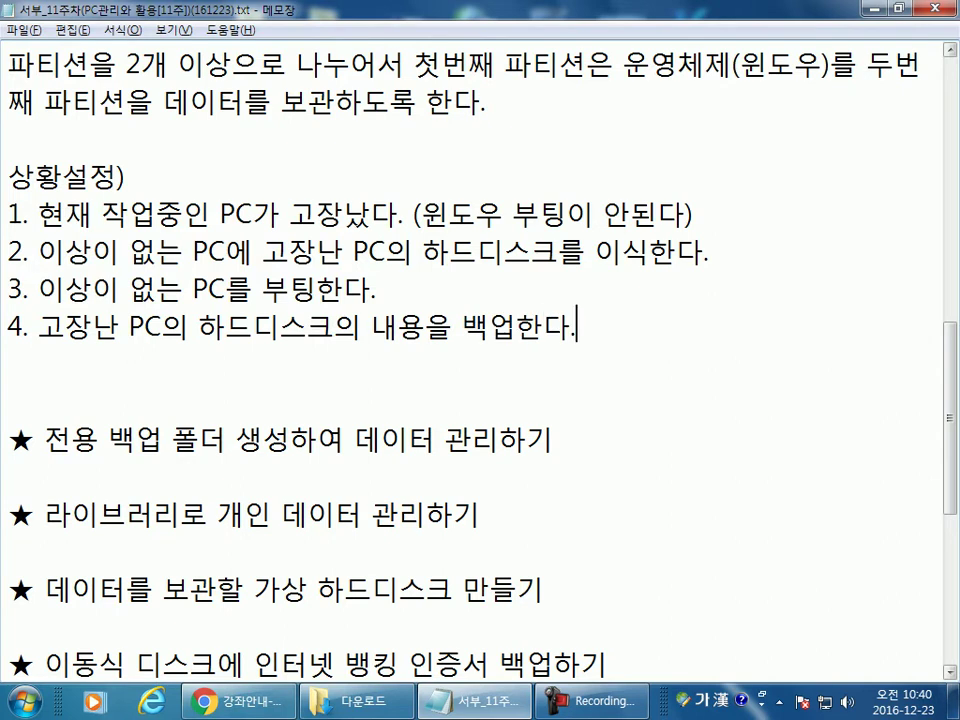
Step: Add the fifth scenario item "5. 고장난 PC에 윈도우를 새로 설치한다."
{"action": "key", "text": "Return"}
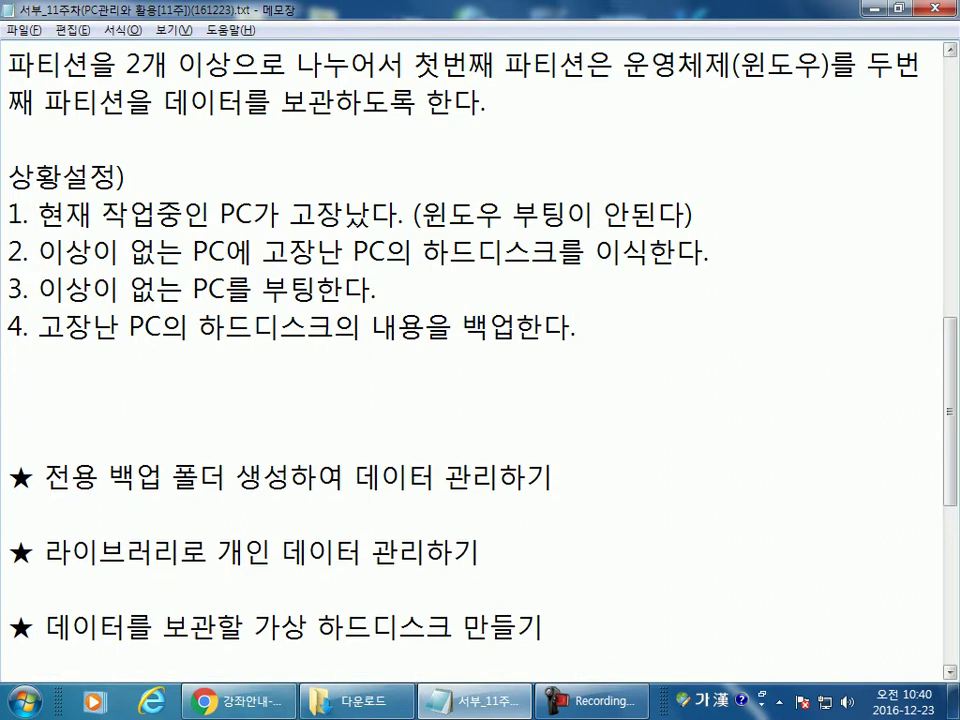
{"action": "type", "text": "5. 고장난"}
{"action": "key", "text": "Hangul"}
{"action": "type", "text": "PC"}
{"action": "key", "text": "Hangul"}
{"action": "type", "text": "에 우"}
{"action": "type", "text": "ㄴ도우를 새로"}
{"action": "type", "text": " 설치한다."}
Step: Start the sixth scenario item below the fifth with "6. 이상이 없는 PC에 보관했던 백업내용을"
{"action": "key", "text": "Return"}
{"action": "type", "text": "5"}
{"action": "key", "text": "BackSpace"}
{"action": "type", "text": "6. "}
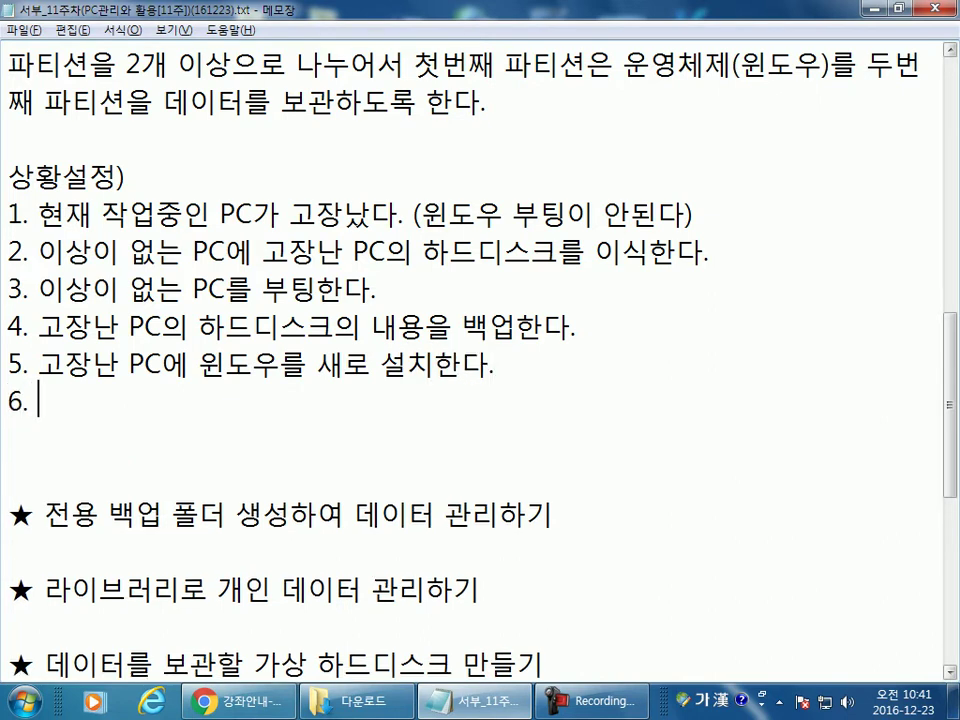
{"action": "type", "text": "이상이 없"}
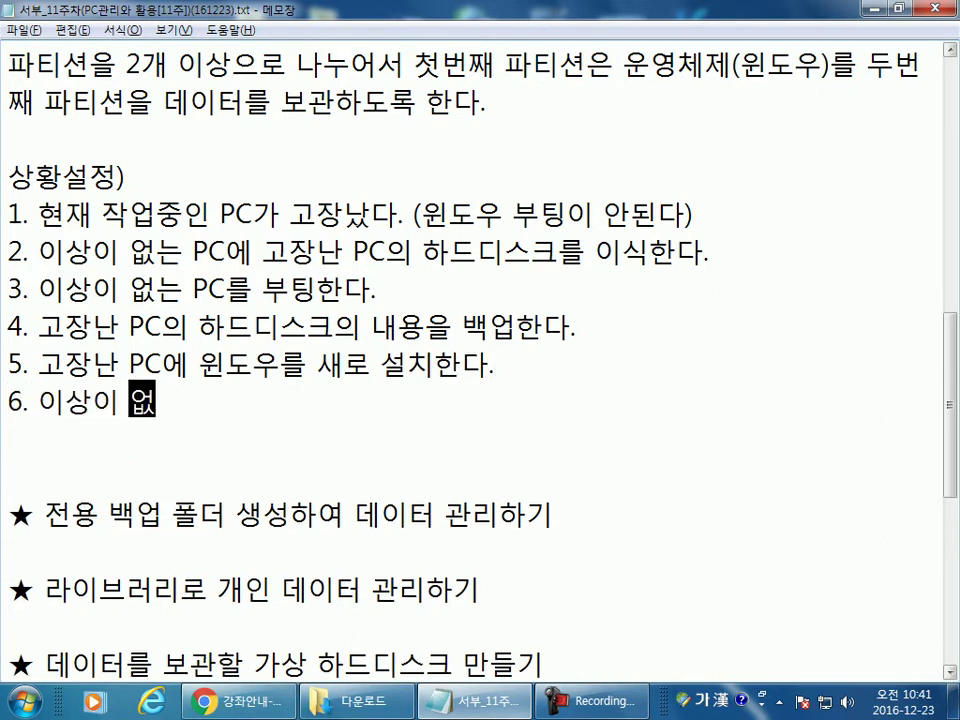
{"action": "type", "text": "느ㄴ PC에"}
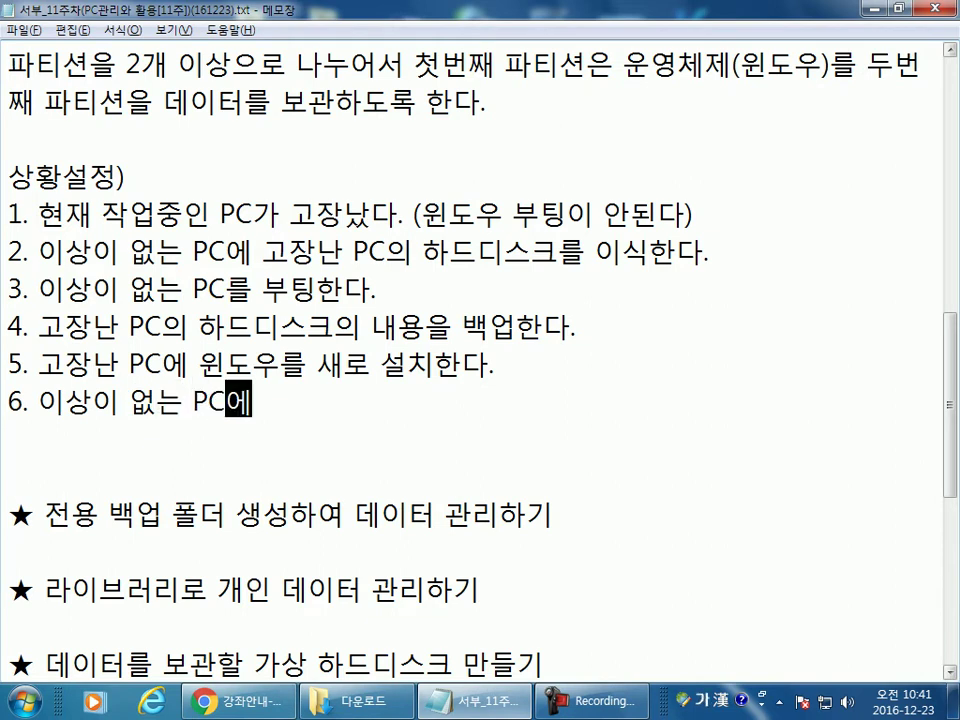
{"action": "type", "text": " 보관"}
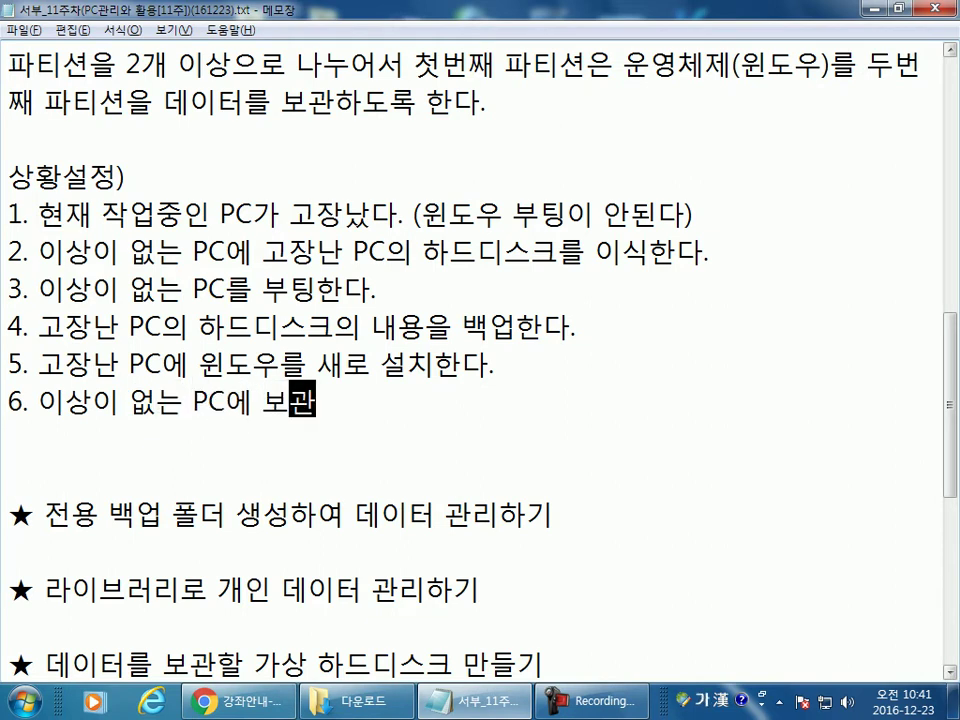
{"action": "type", "text": "했던 백업"}
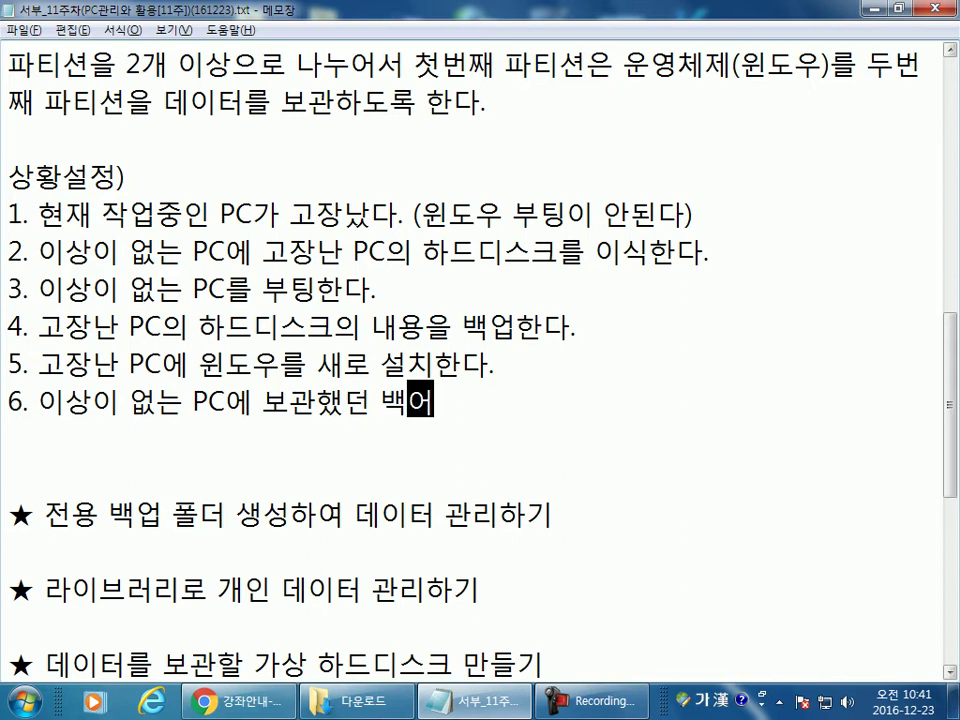
{"action": "type", "text": "내용을 "}
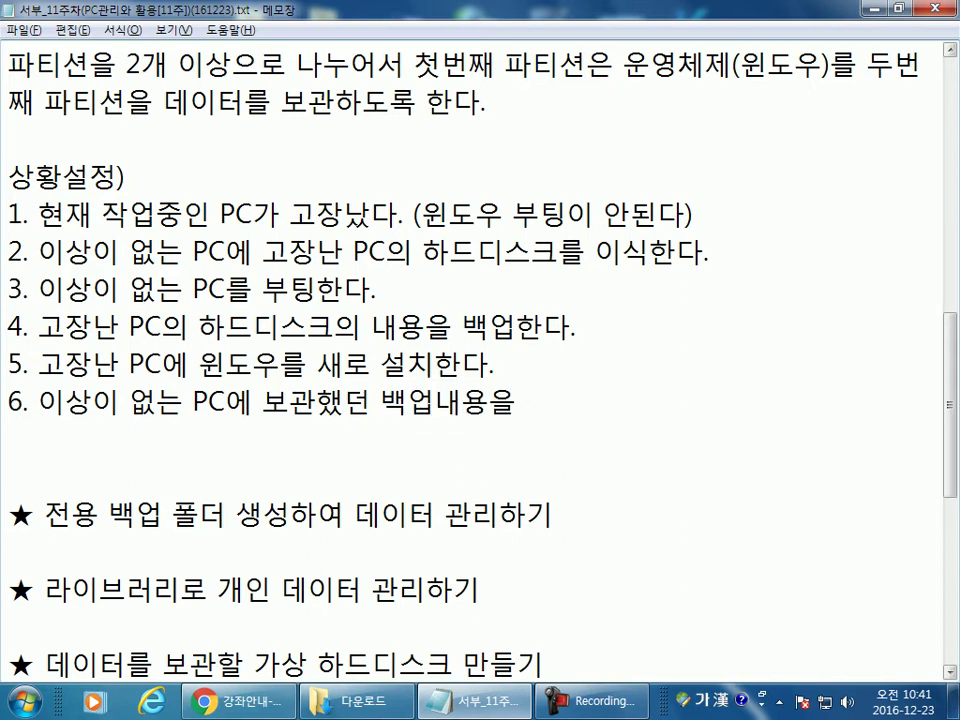
Step: Complete the sixth scenario item with "새로 작업한 PC에 옮긴다." and remove an extra blank line below it
{"action": "type", "text": "새로 작업ㅎ"}
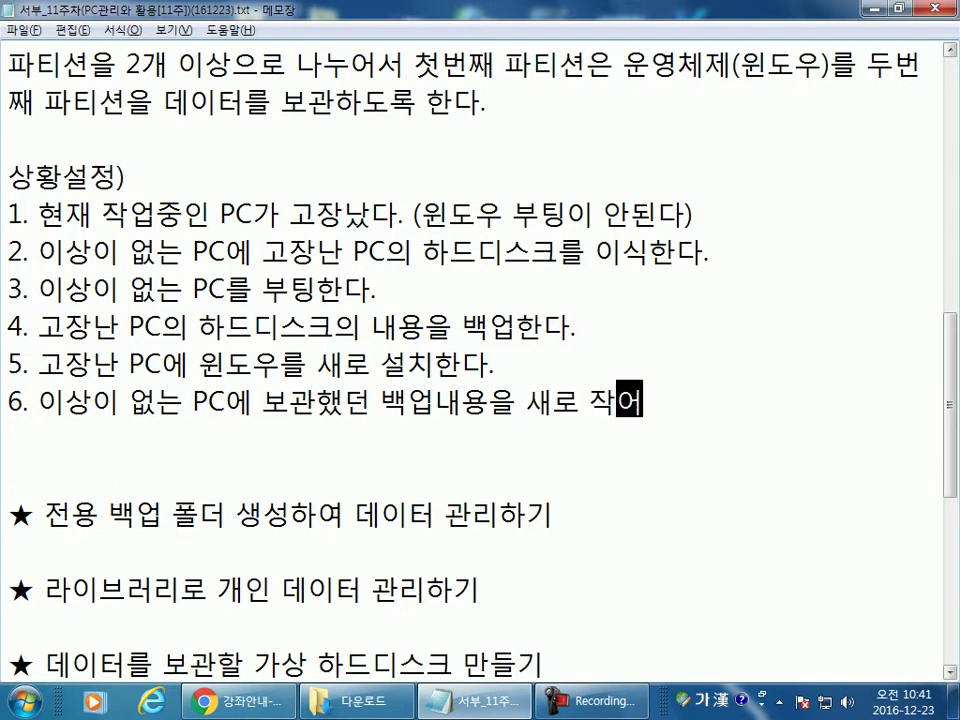
{"action": "type", "text": "한 PC에 "}
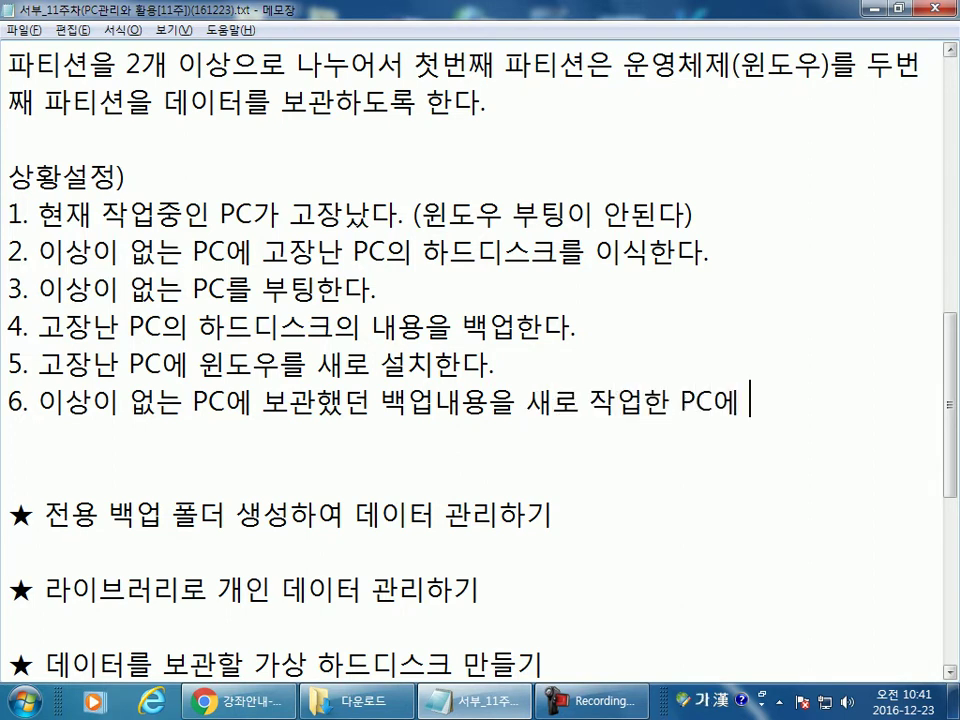
{"action": "type", "text": "옹옮"}
{"action": "key", "text": "BackSpace"}
{"action": "key", "text": "BackSpace"}
{"action": "key", "text": "BackSpace"}
{"action": "key", "text": "BackSpace"}
{"action": "type", "text": "옮"}
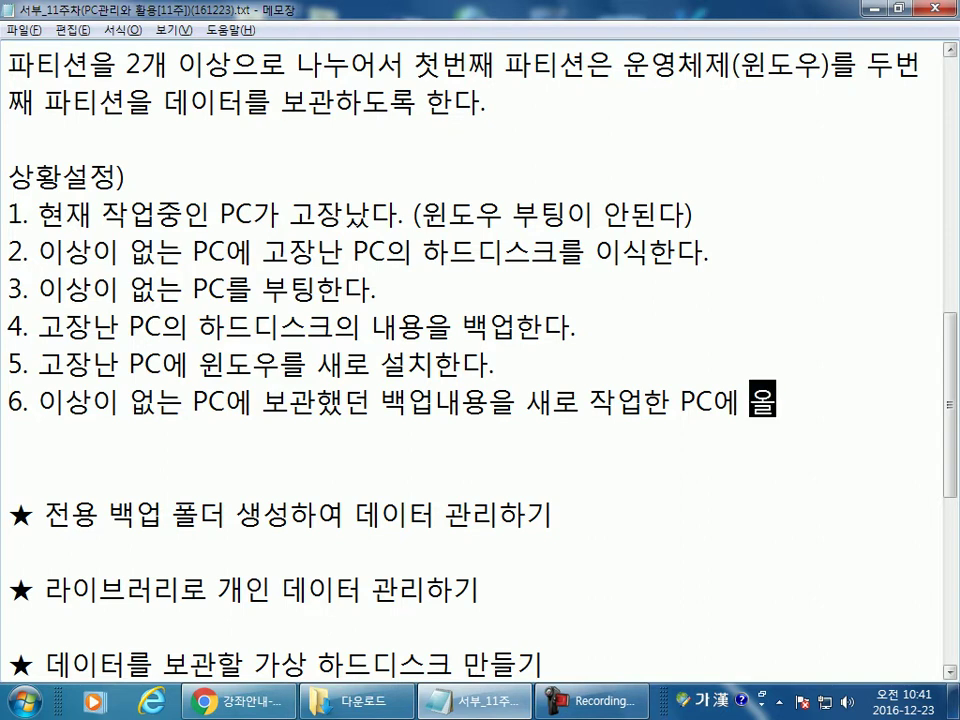
{"action": "type", "text": "긴다."}
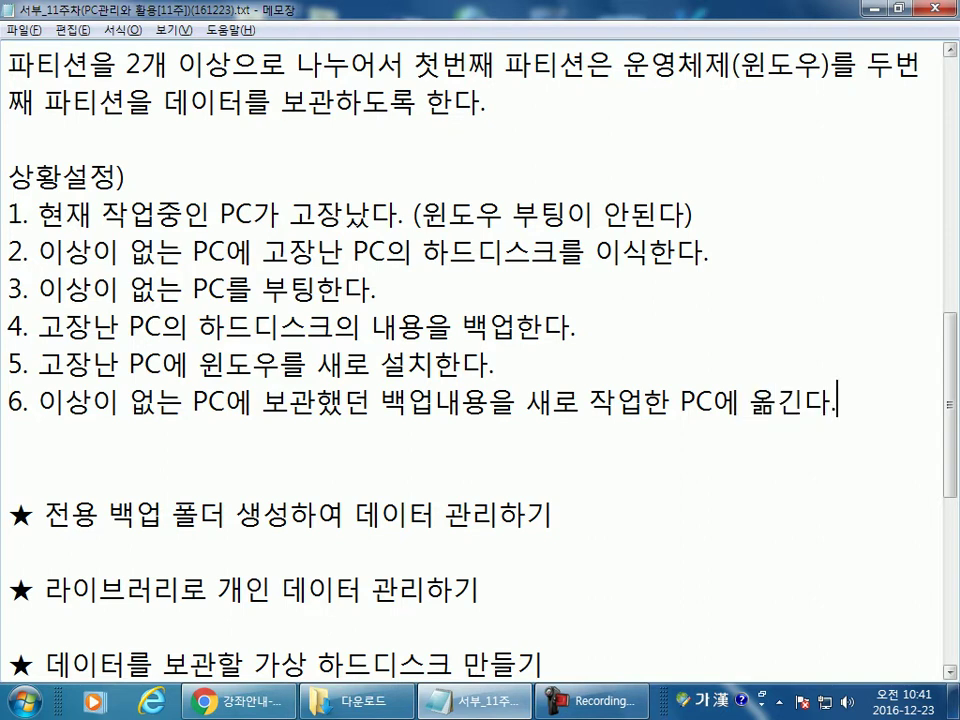
{"action": "key", "text": "Delete"}
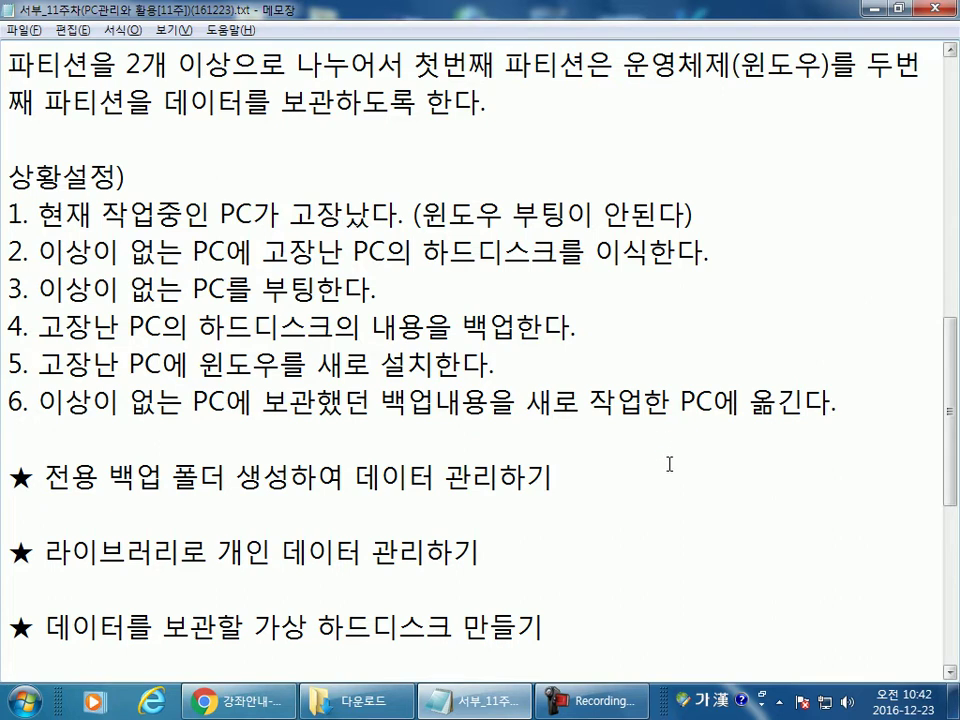
Step: Switch to Windows Explorer and view the 문서 and 사진 libraries
{"action": "left_click", "coordinate": [340, 703]}
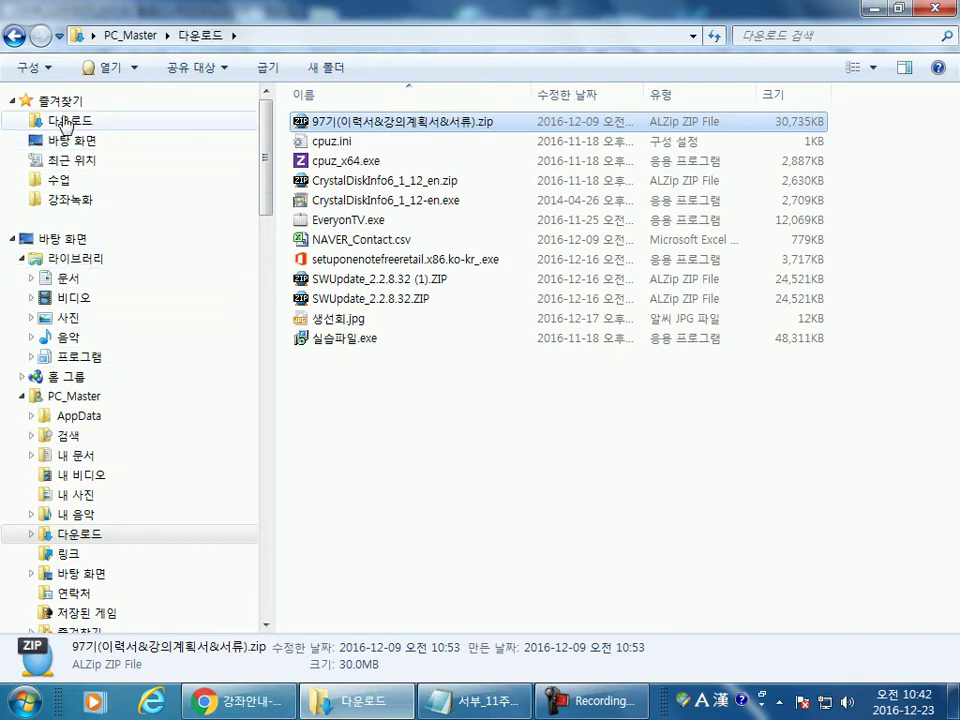
{"action": "left_click", "coordinate": [67, 279]}
{"action": "left_click", "coordinate": [72, 318]}
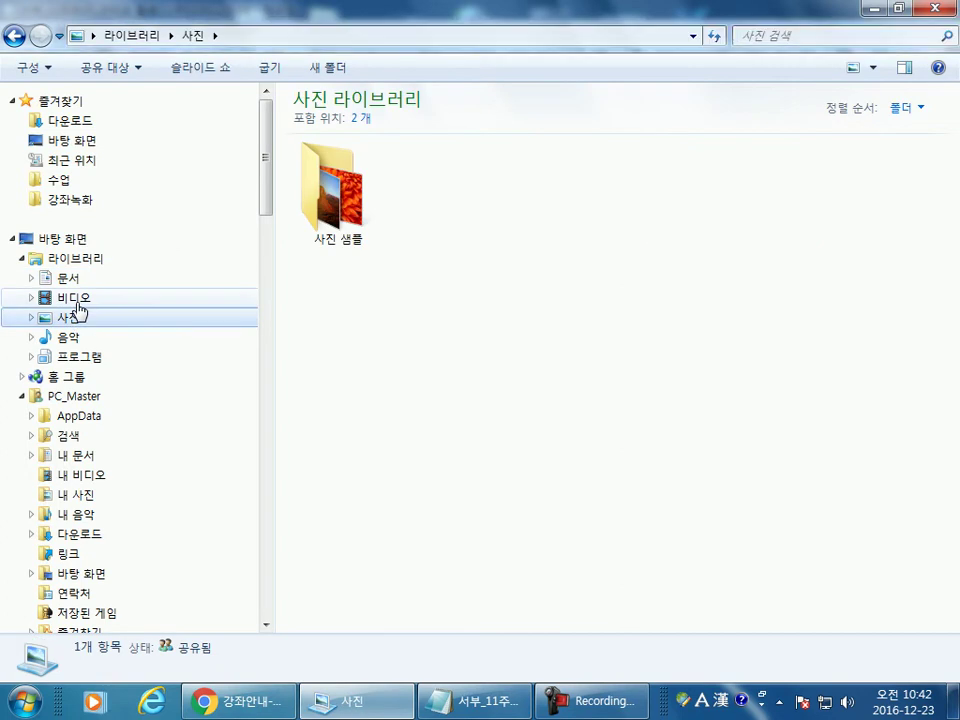
{"action": "scroll", "coordinate": [78, 306], "scroll_direction": "down", "scroll_amount": 6}
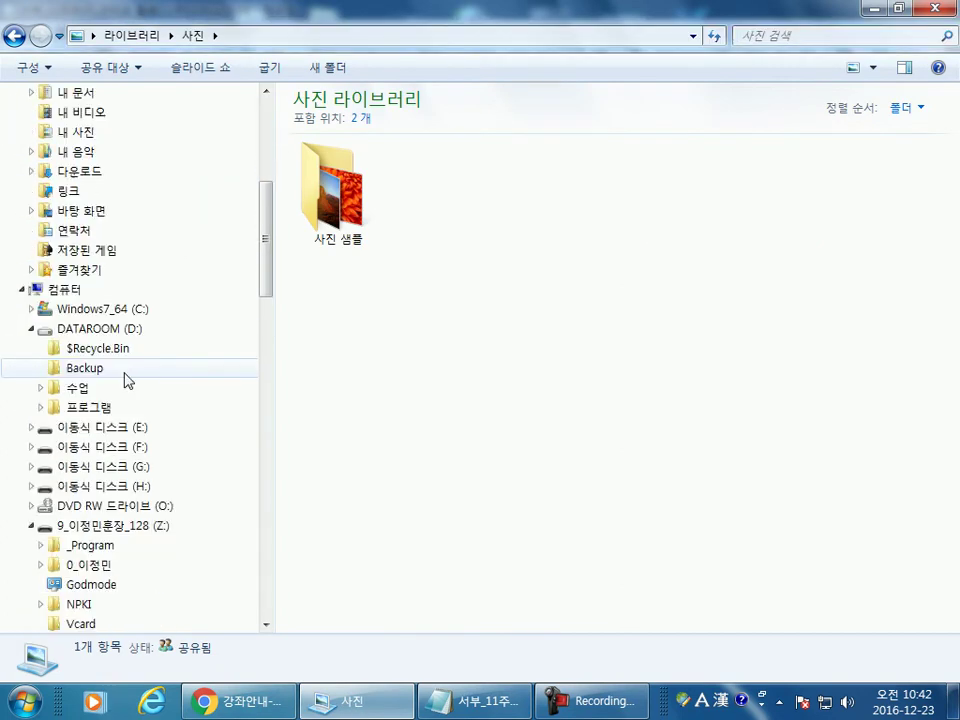
Step: Browse from 컴퓨터 into the C: drive's 사용자 > Administrator > 내 문서 folder
{"action": "left_click", "coordinate": [48, 291]}
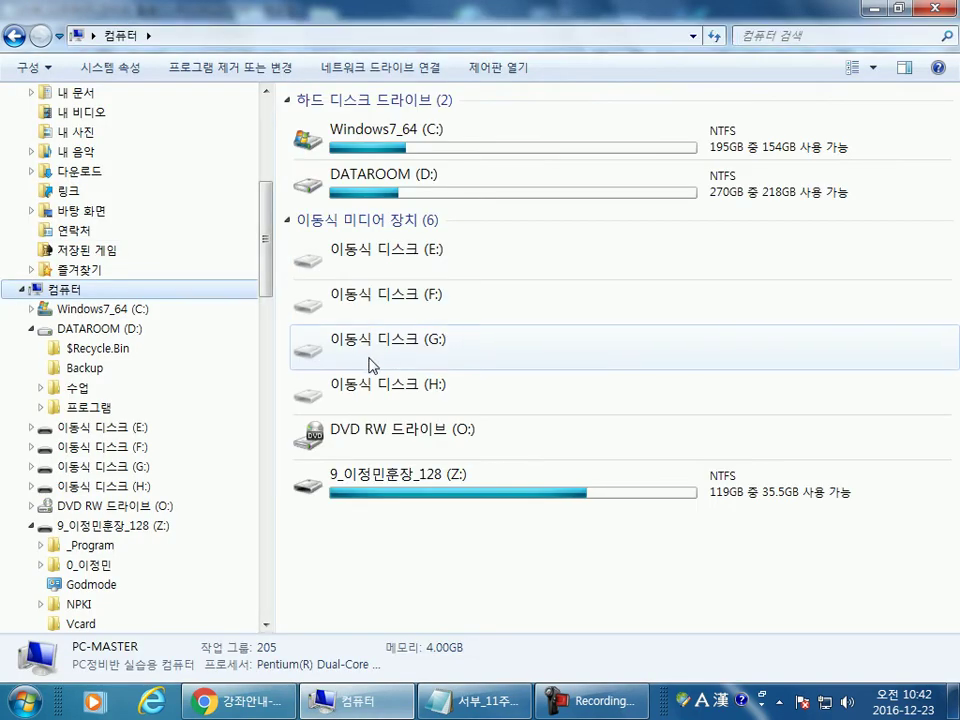
{"action": "double_click", "coordinate": [369, 139]}
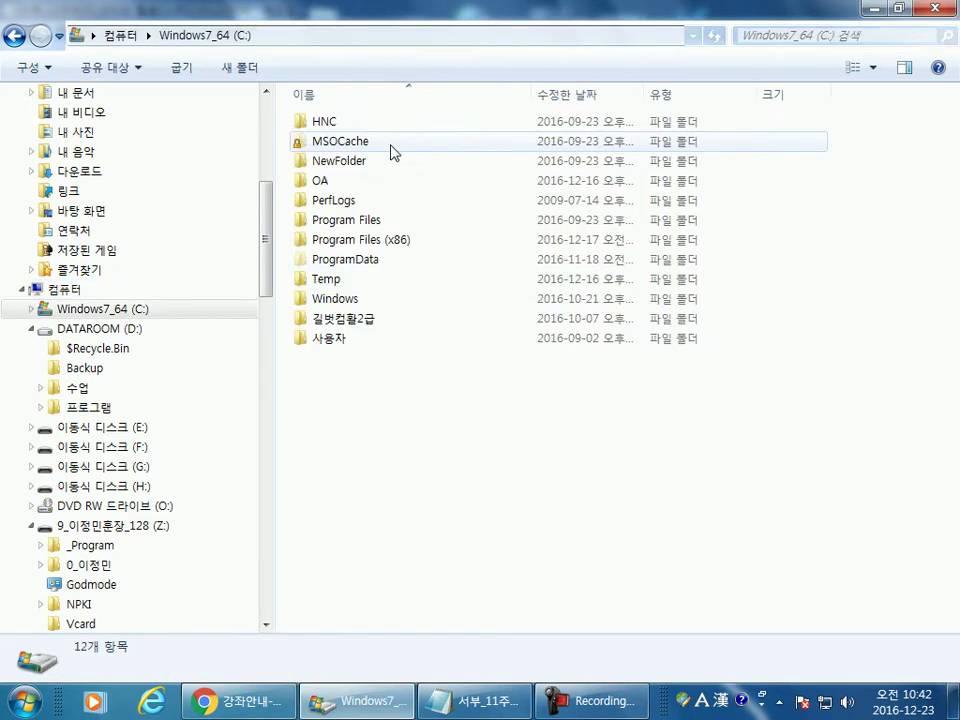
{"action": "double_click", "coordinate": [344, 340]}
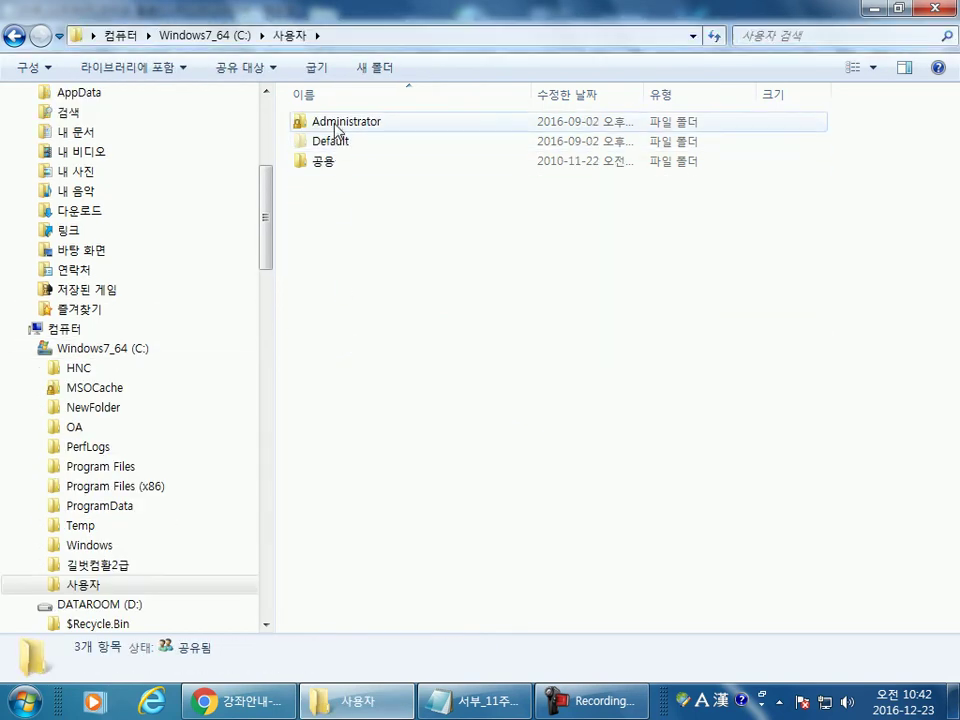
{"action": "double_click", "coordinate": [337, 124]}
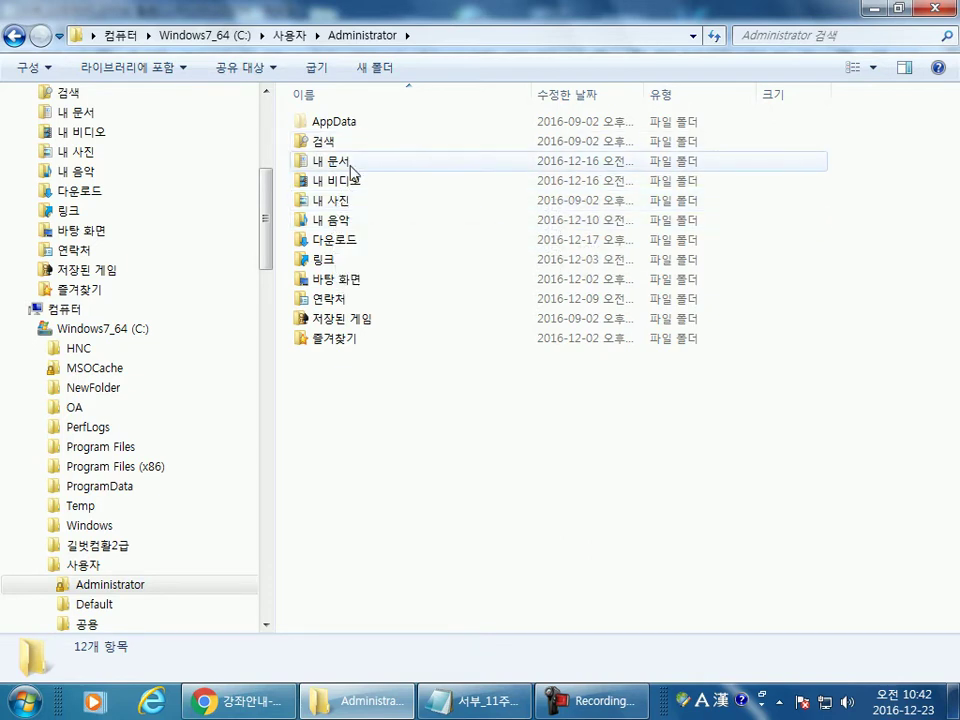
{"action": "double_click", "coordinate": [340, 160]}
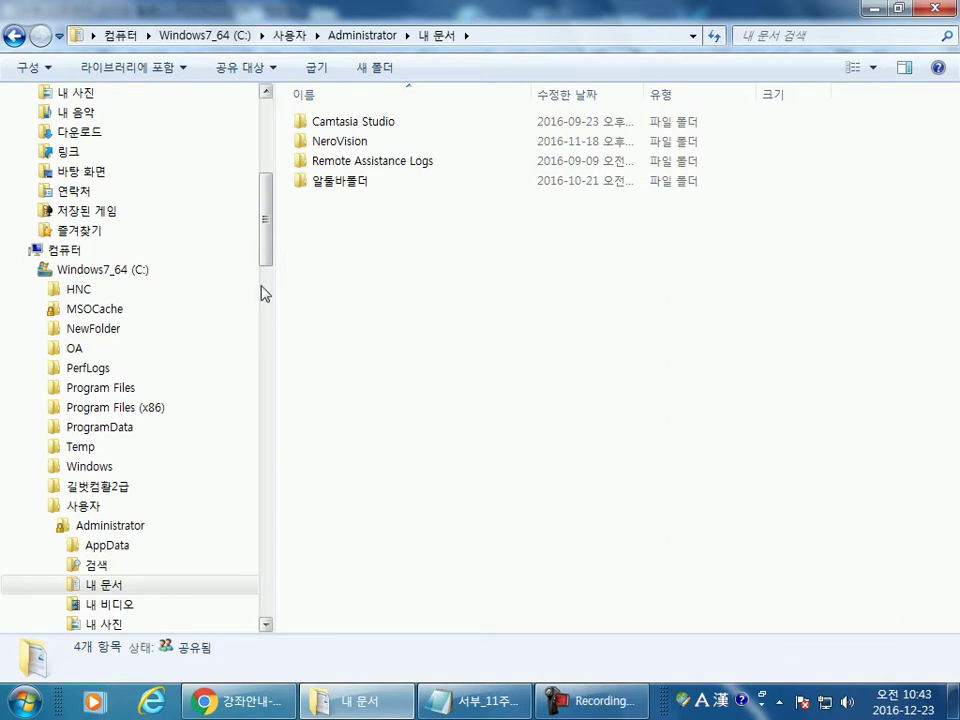
Step: Collapse the PC_Master folder tree and view the contents of the DATAROOM (D:) drive
{"action": "left_click_drag", "start_coordinate": [268, 242], "coordinate": [306, 92]}
{"action": "left_click", "coordinate": [22, 396]}
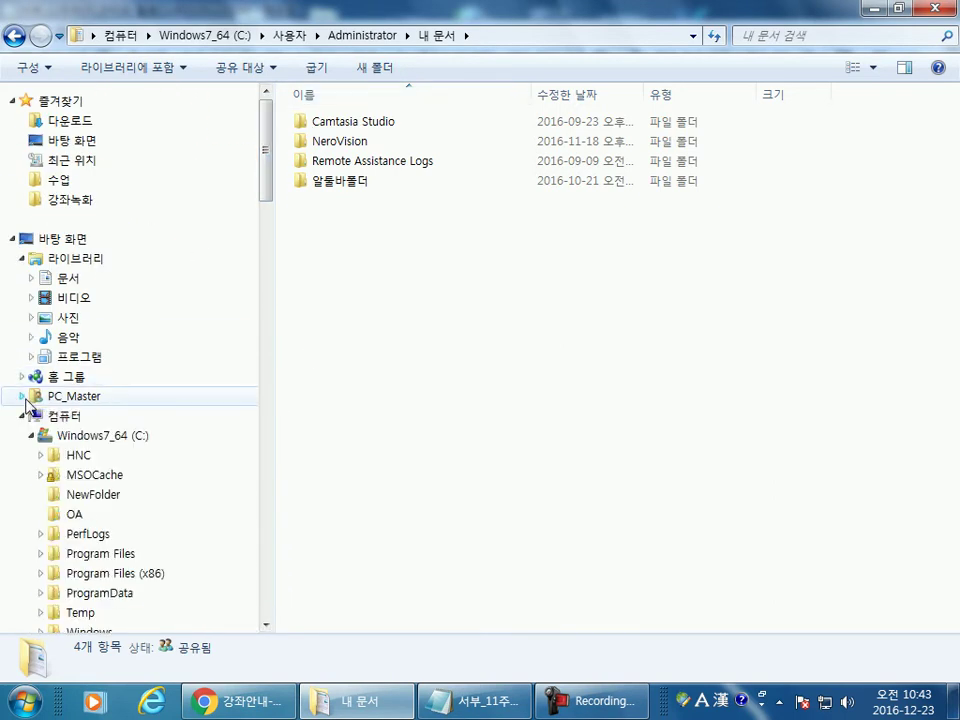
{"action": "left_click", "coordinate": [68, 418]}
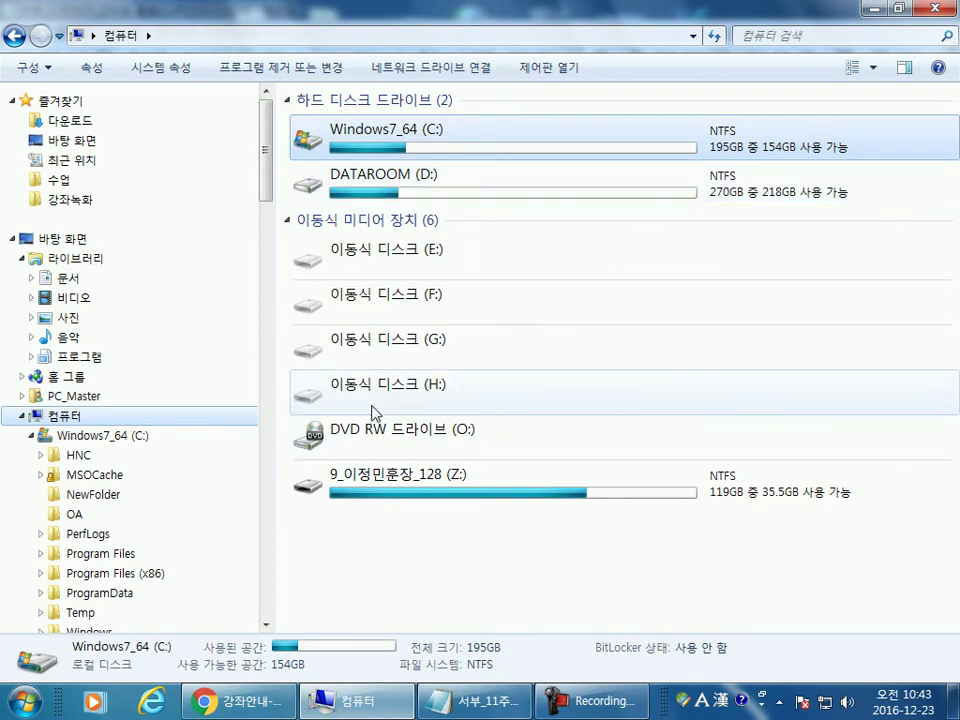
{"action": "double_click", "coordinate": [358, 196]}
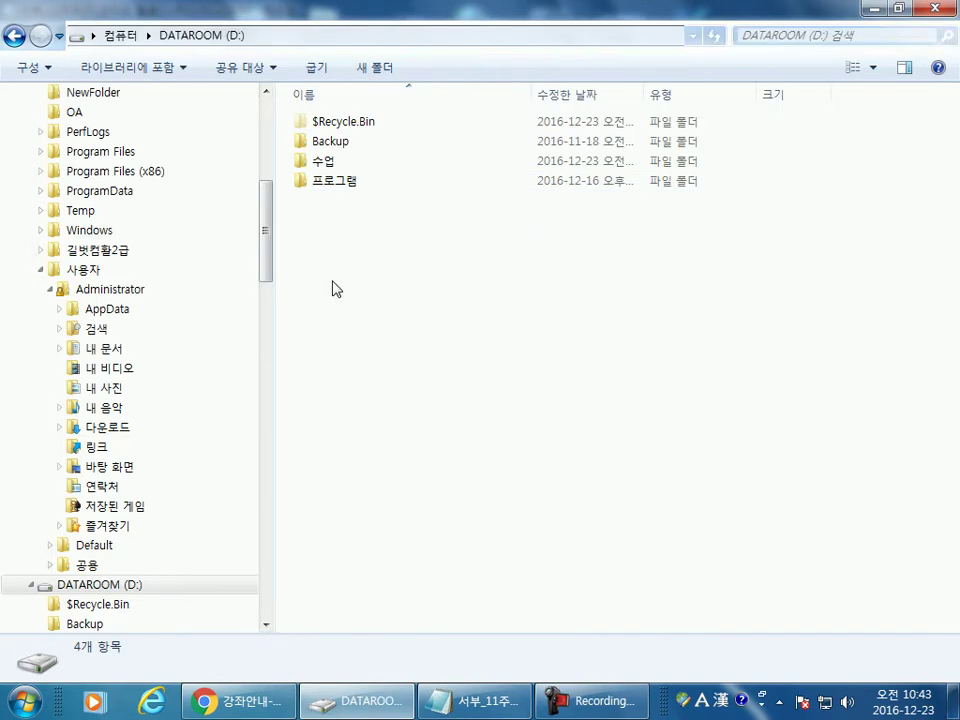
{"action": "left_click_drag", "start_coordinate": [272, 238], "coordinate": [268, 186]}
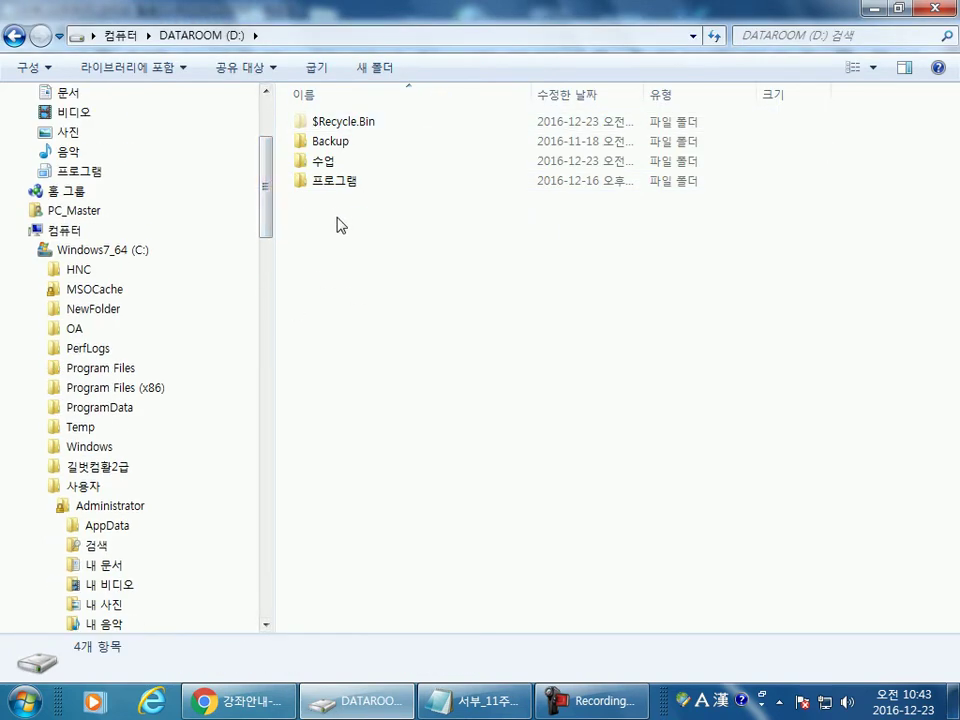
{"action": "left_click_drag", "start_coordinate": [274, 182], "coordinate": [274, 128]}
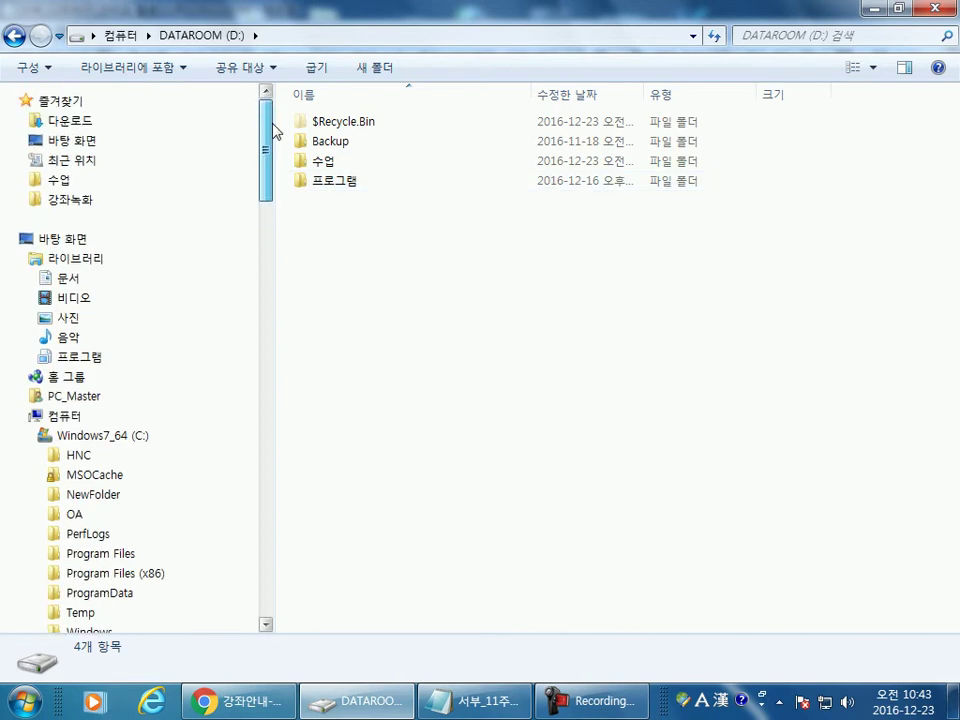
Step: Show the 다운로드 folder and launch 한글 2010
{"action": "left_click", "coordinate": [70, 122]}
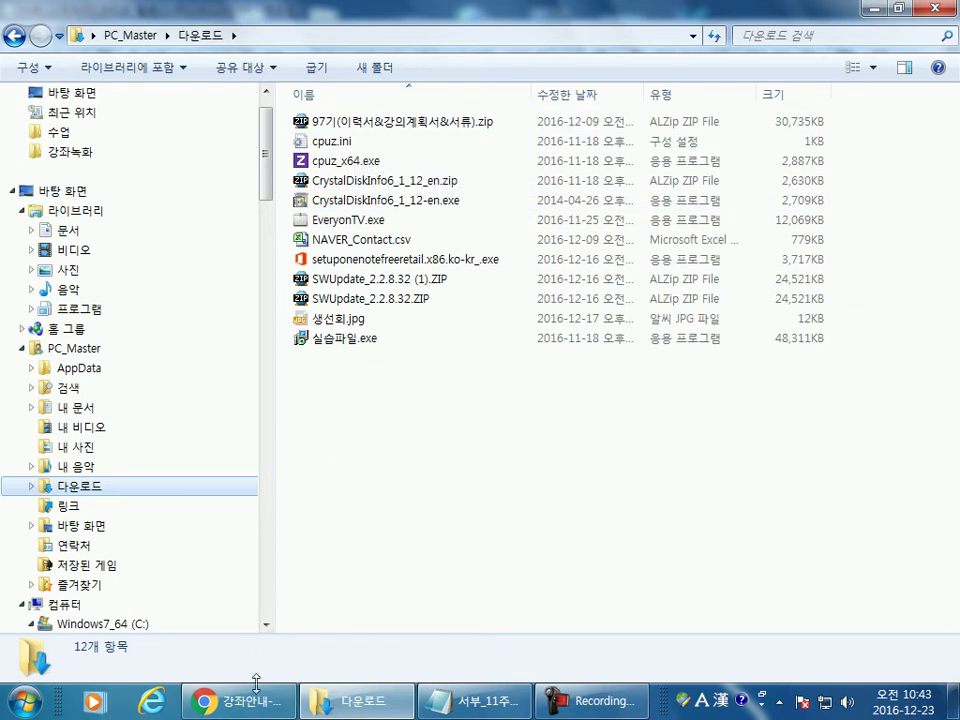
{"action": "left_click", "coordinate": [17, 706]}
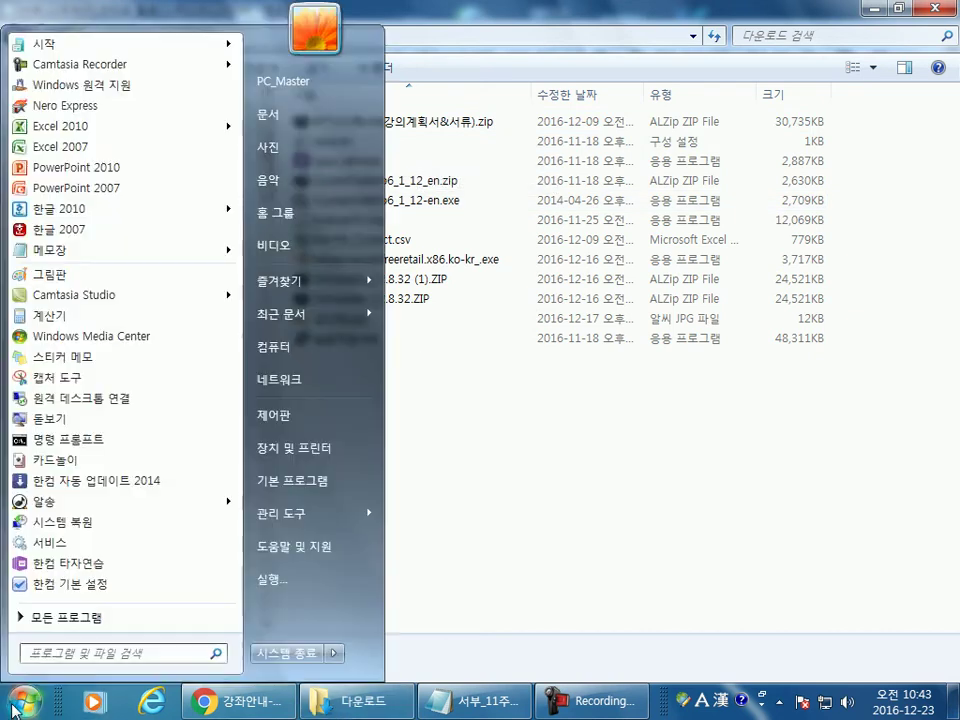
{"action": "left_click", "coordinate": [92, 222]}
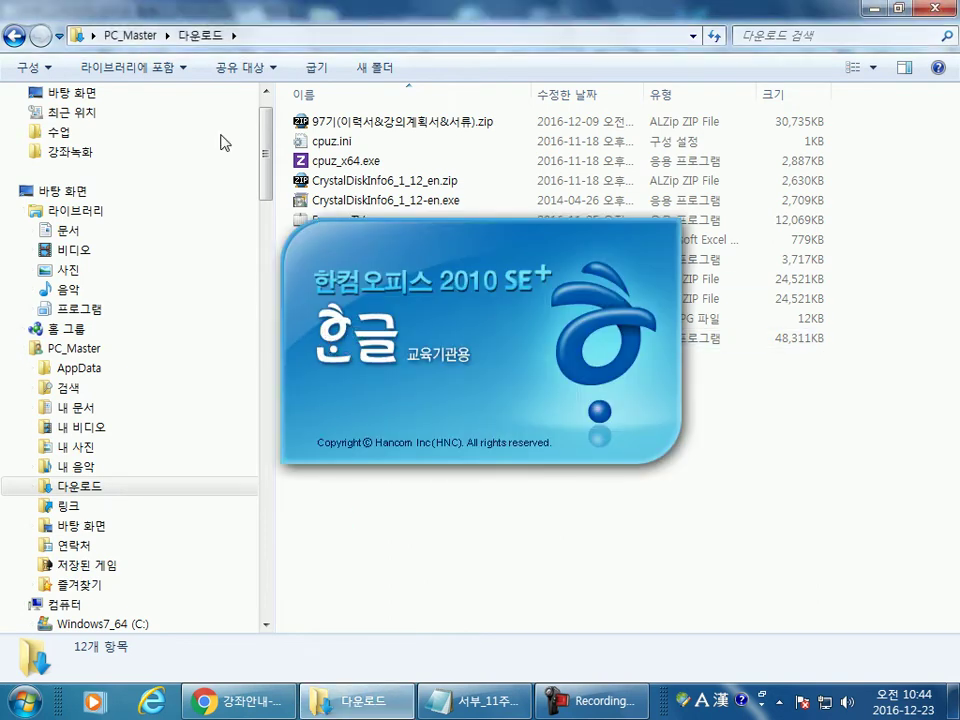
Step: Select 생선회.jpg in the 다운로드 folder and display the files as large icons
{"action": "left_click", "coordinate": [325, 318]}
{"action": "left_click", "coordinate": [875, 68]}
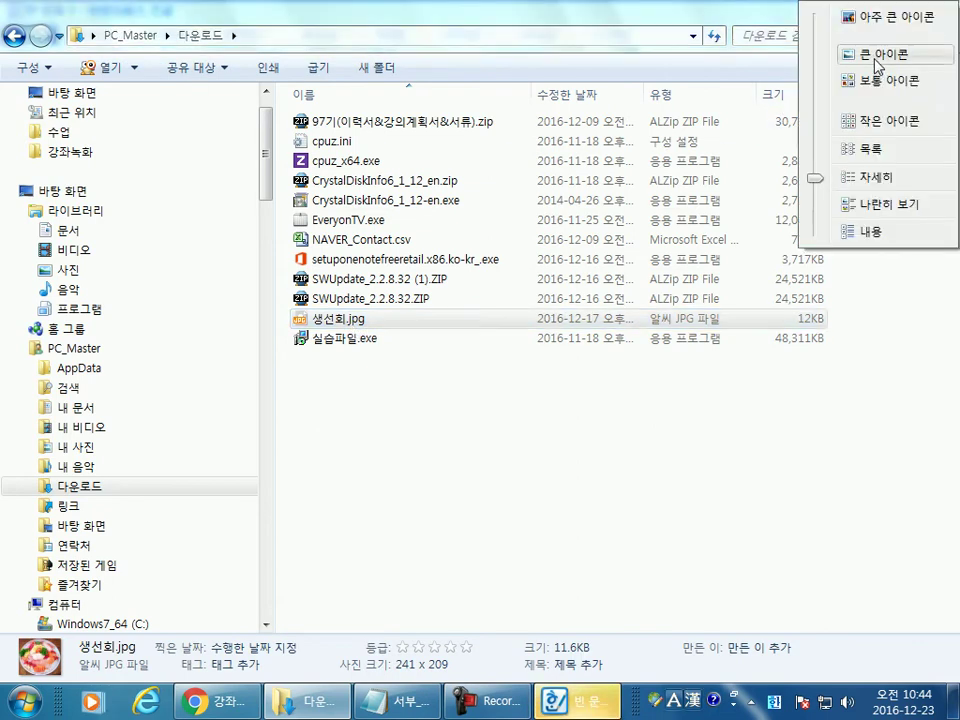
{"action": "left_click", "coordinate": [860, 54]}
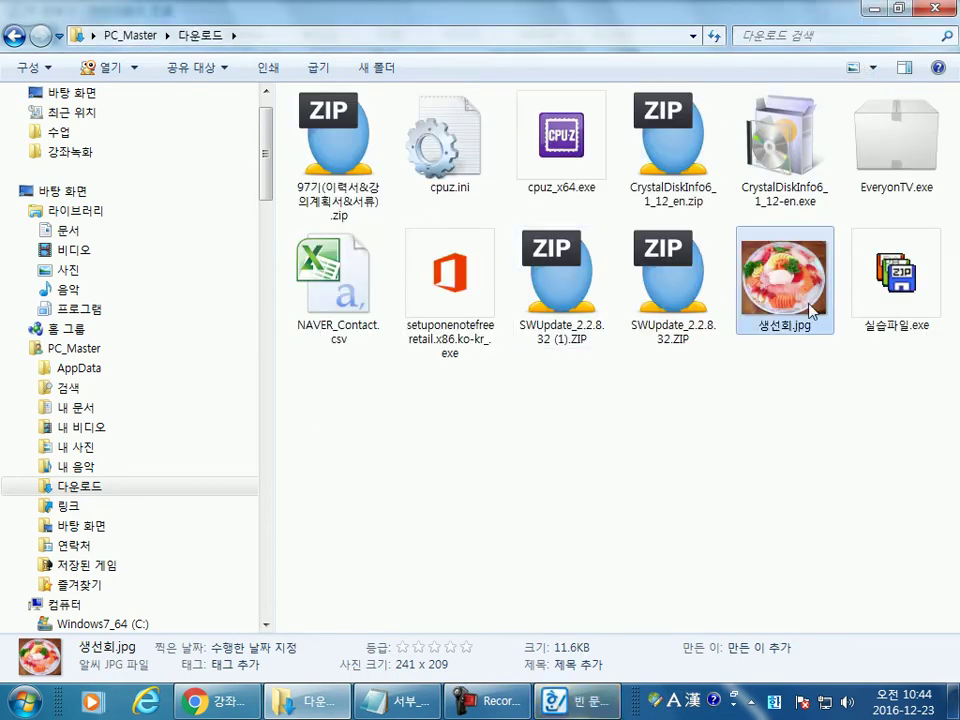
Step: Switch to the blank 한글 document and browse the Insert Picture dialog's recent documents, library, desktop and computer locations
{"action": "left_click", "coordinate": [577, 700]}
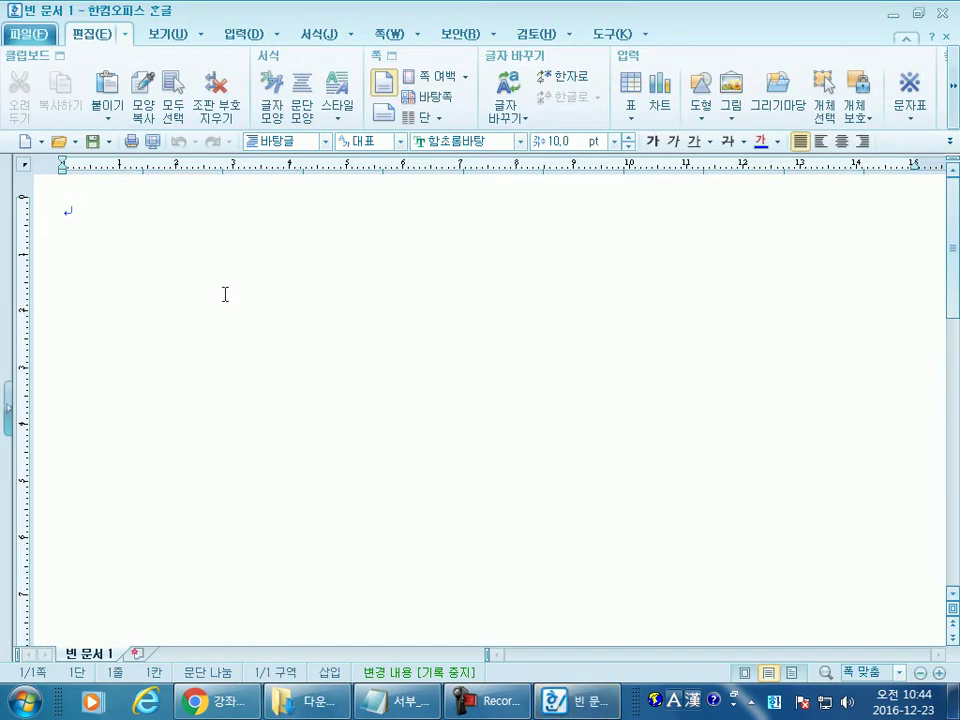
{"action": "left_click", "coordinate": [237, 43]}
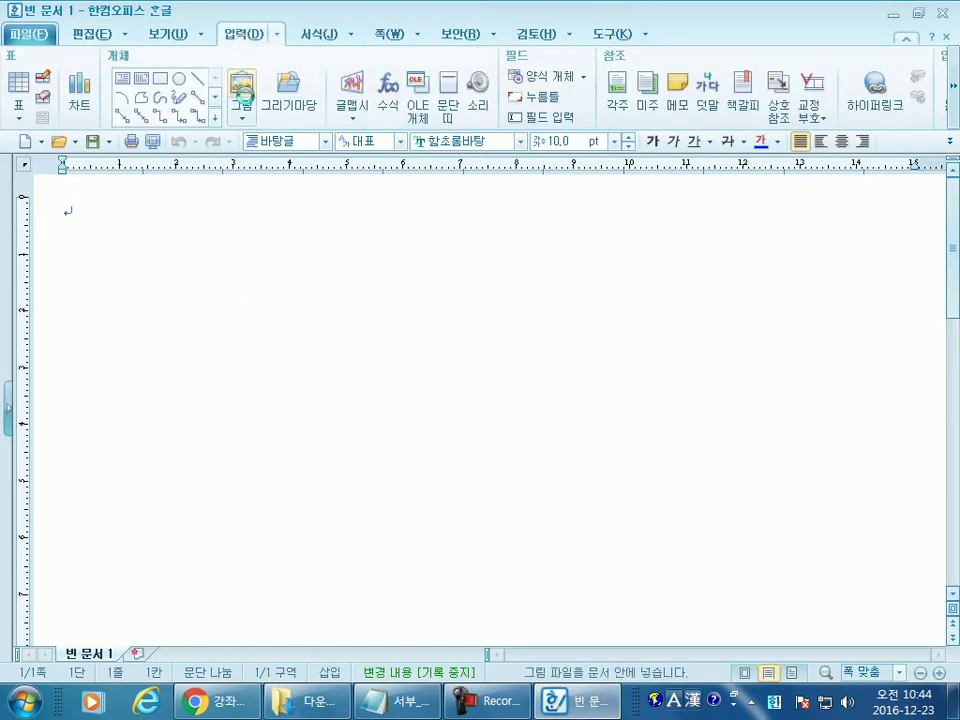
{"action": "left_click", "coordinate": [242, 95]}
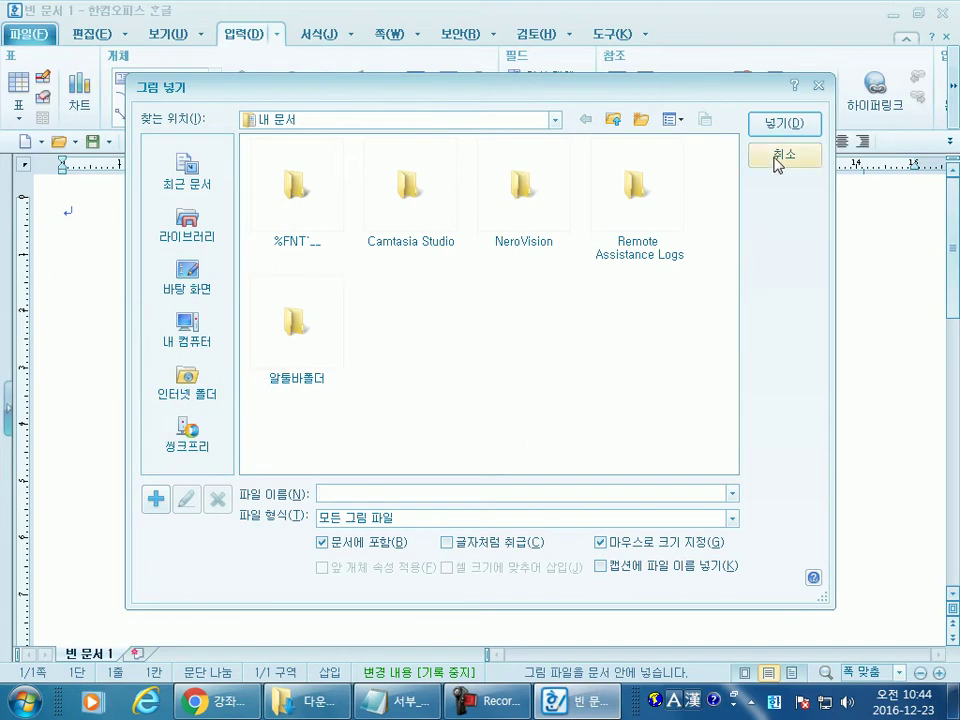
{"action": "left_click", "coordinate": [784, 154]}
{"action": "left_click", "coordinate": [242, 85]}
{"action": "left_click", "coordinate": [186, 170]}
{"action": "left_click", "coordinate": [188, 226]}
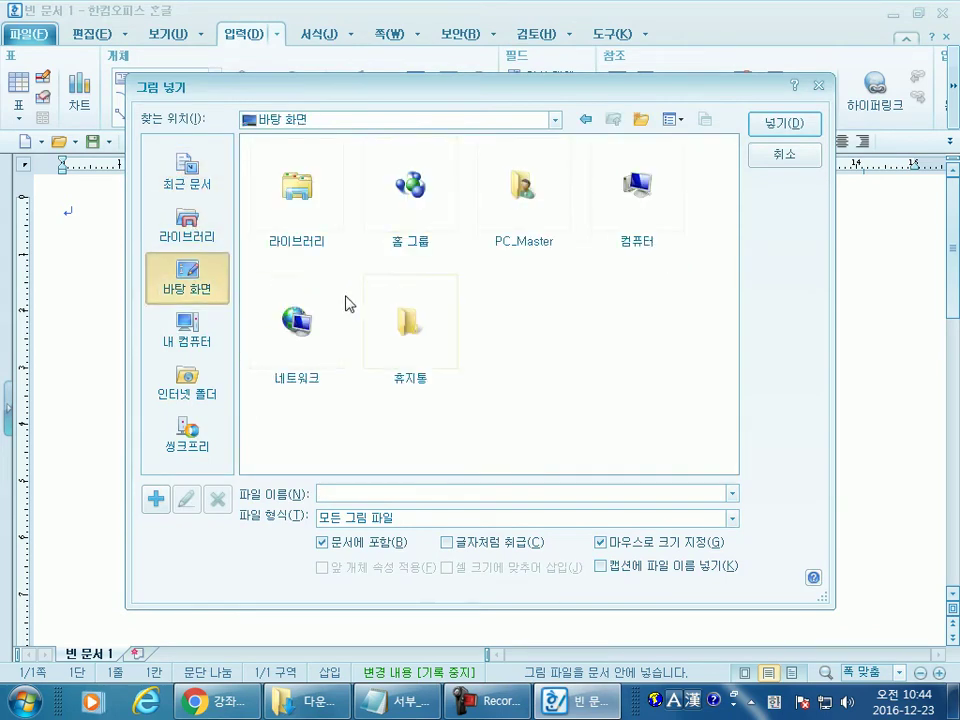
{"action": "left_click", "coordinate": [189, 334]}
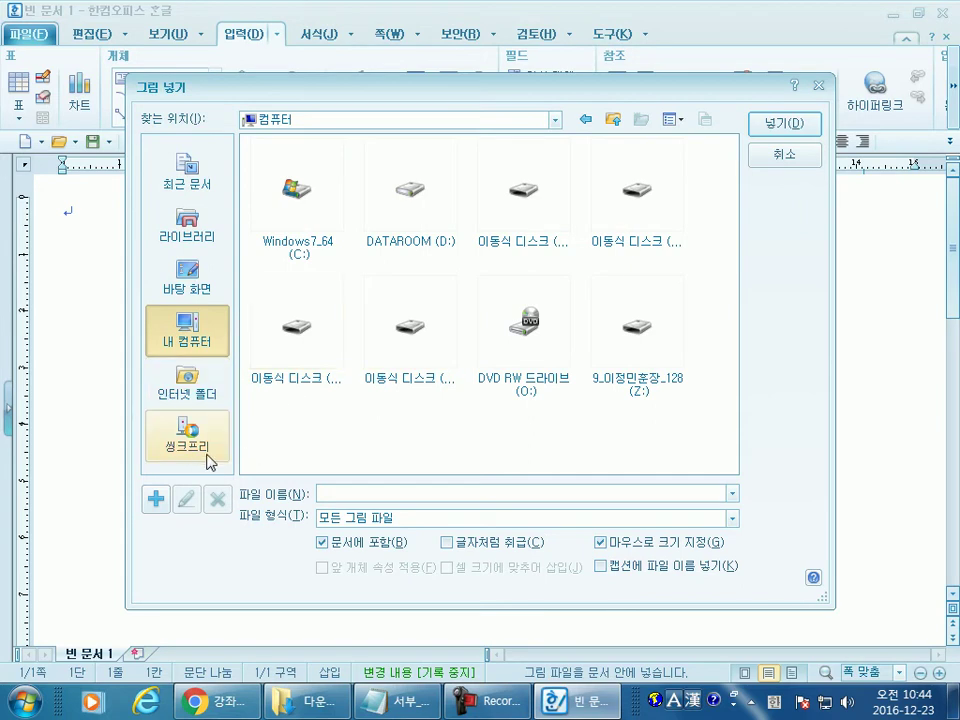
Step: Check the 다운로드 folder's favorites in the Explorer window, and show the desktop location in 한글's Insert Picture dialog
{"action": "left_click", "coordinate": [312, 700]}
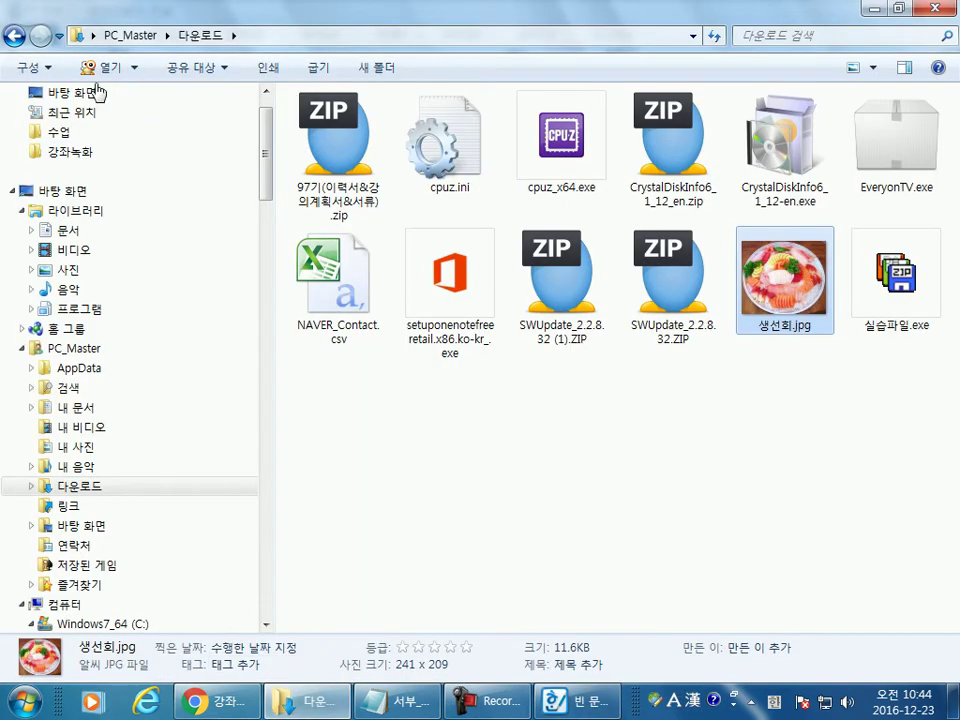
{"action": "scroll", "coordinate": [120, 130], "scroll_direction": "up", "scroll_amount": 1}
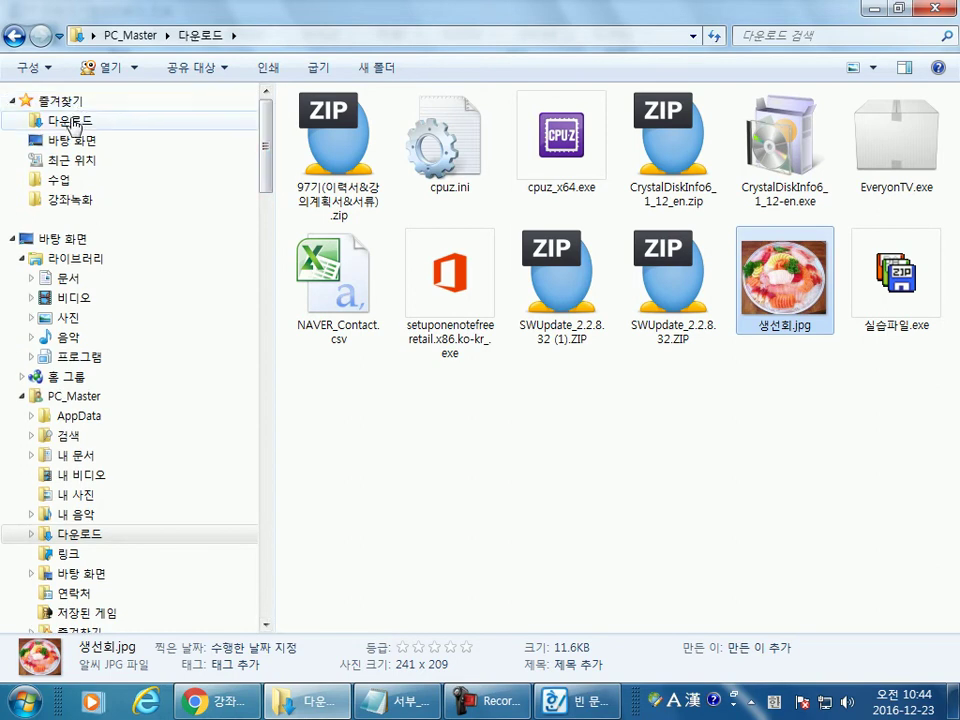
{"action": "left_click", "coordinate": [578, 700]}
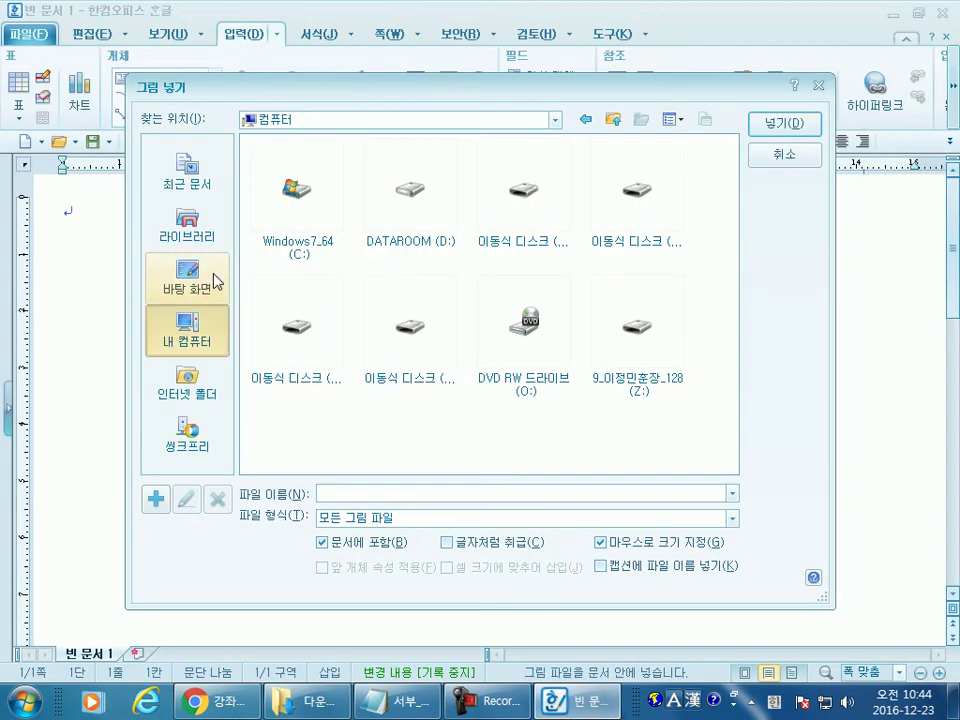
{"action": "left_click", "coordinate": [210, 279]}
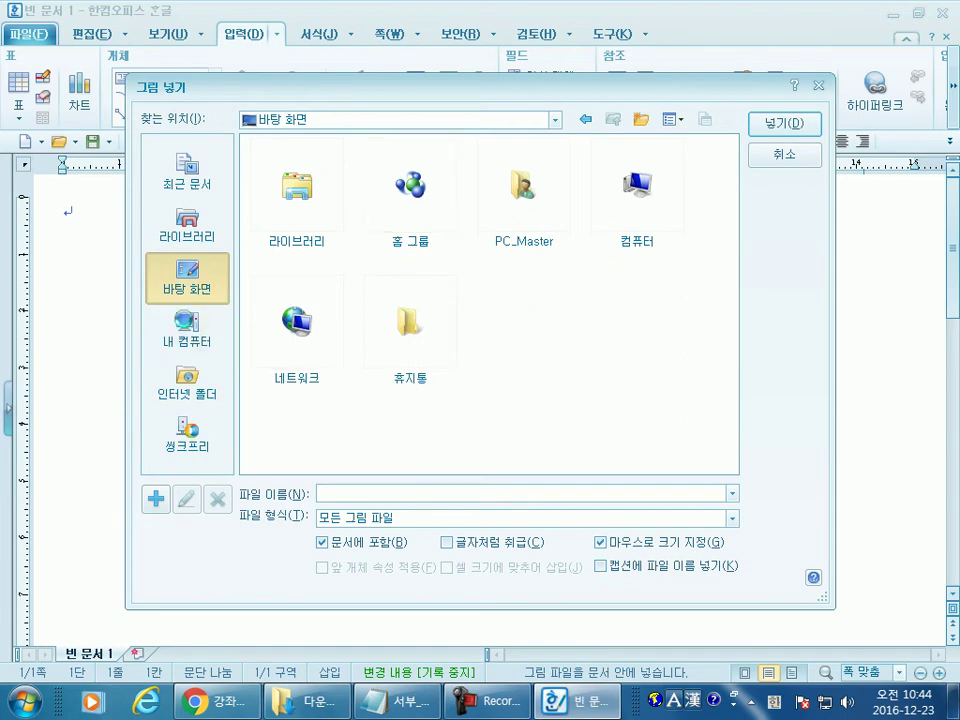
Step: Browse the Insert Picture dialog from the computer's Windows7_64 (C:) drive through 사용자 and Administrator to the 다운로드 folder
{"action": "left_click", "coordinate": [187, 328]}
{"action": "double_click", "coordinate": [319, 215]}
{"action": "scroll", "coordinate": [565, 328], "scroll_direction": "down", "scroll_amount": 3}
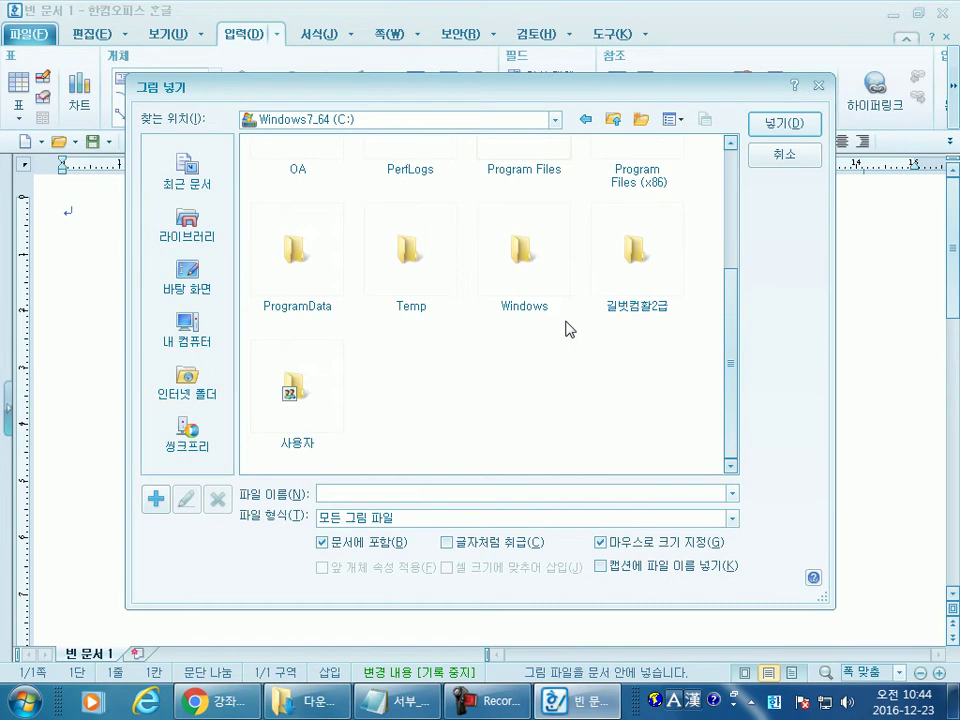
{"action": "double_click", "coordinate": [309, 396]}
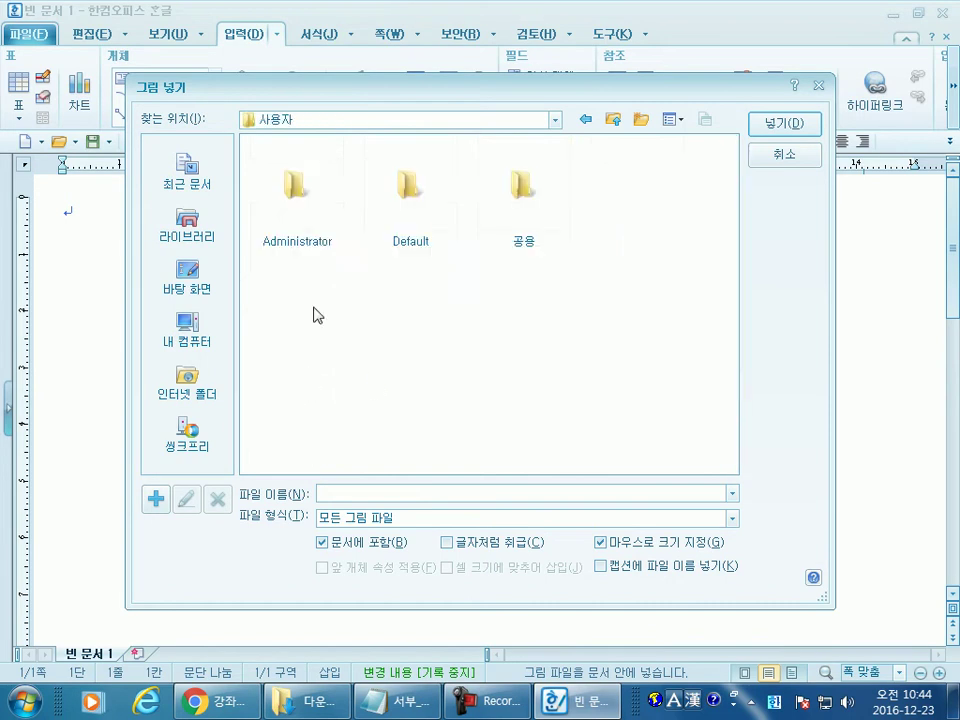
{"action": "double_click", "coordinate": [312, 224]}
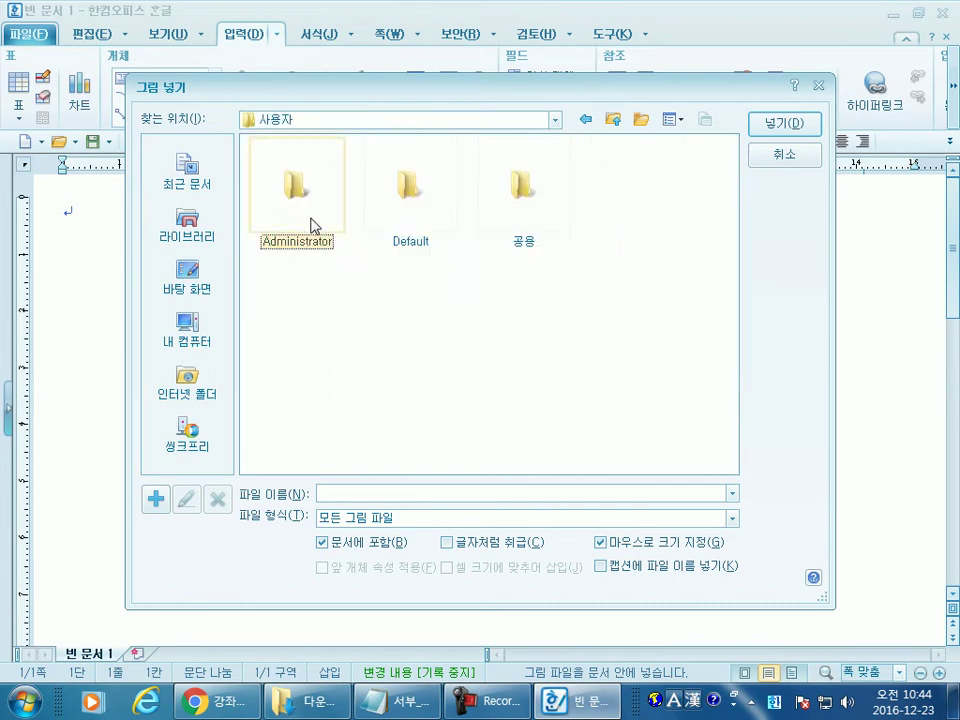
{"action": "scroll", "coordinate": [540, 297], "scroll_direction": "down", "scroll_amount": 1}
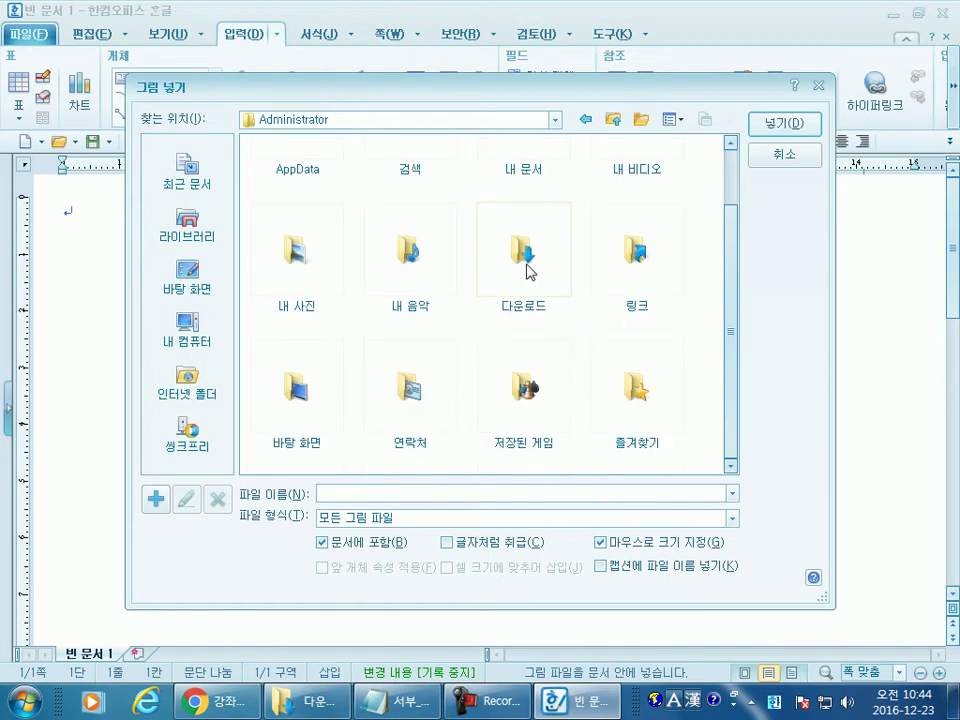
{"action": "double_click", "coordinate": [521, 253]}
Step: Insert 생선회.jpg with 마우스로 크기 지정 turned off, and delete the picture from the document
{"action": "left_click", "coordinate": [283, 208]}
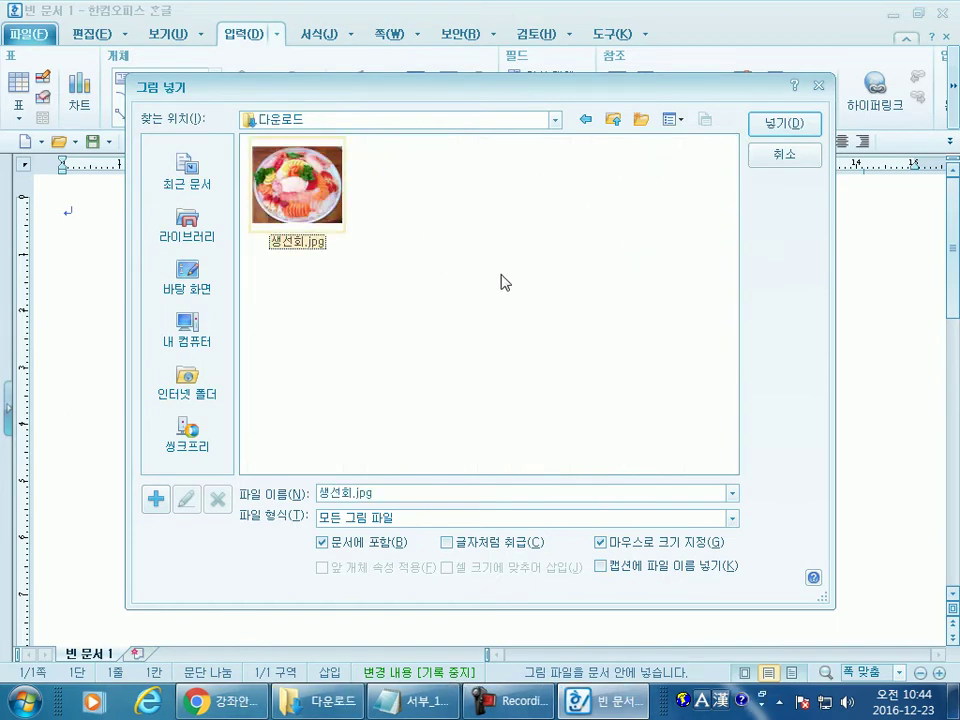
{"action": "left_click", "coordinate": [601, 545]}
{"action": "left_click", "coordinate": [785, 123]}
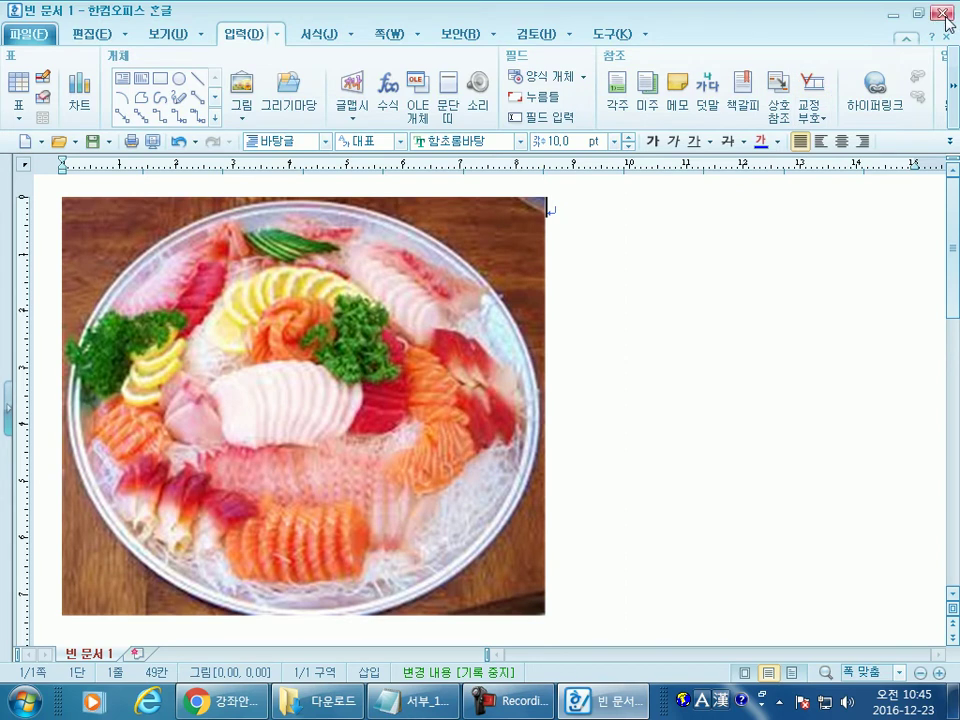
{"action": "left_click", "coordinate": [212, 367]}
{"action": "key", "text": "Delete"}
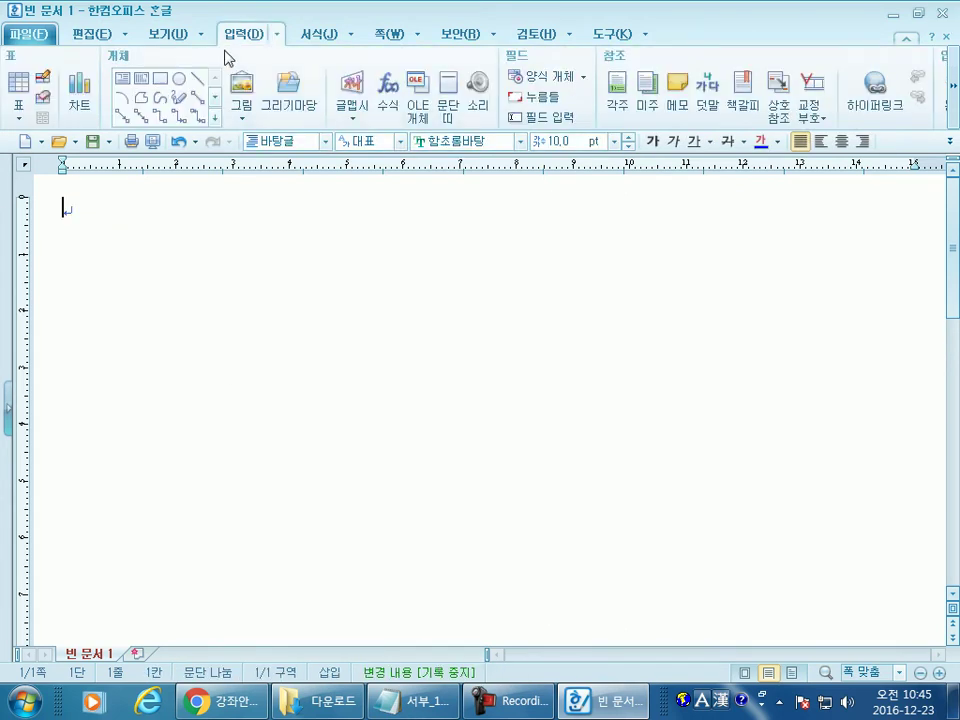
Step: Browse the Insert Picture dialog's 사진 library to the 사진 샘플 folder and leave without inserting a picture
{"action": "left_click", "coordinate": [240, 96]}
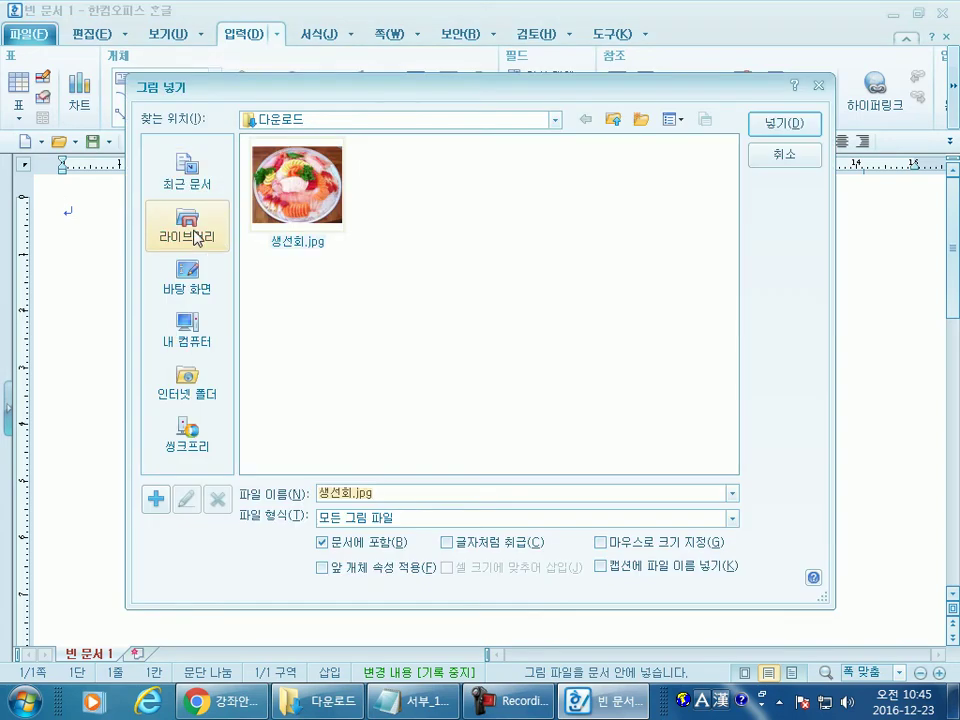
{"action": "left_click", "coordinate": [197, 237]}
{"action": "double_click", "coordinate": [531, 212]}
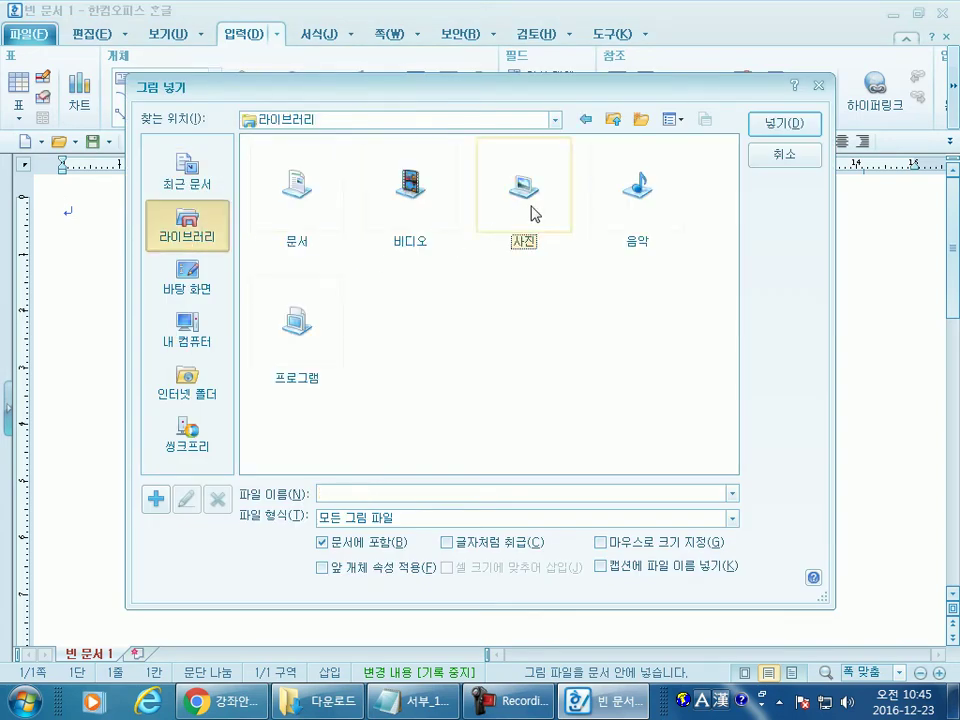
{"action": "double_click", "coordinate": [289, 182]}
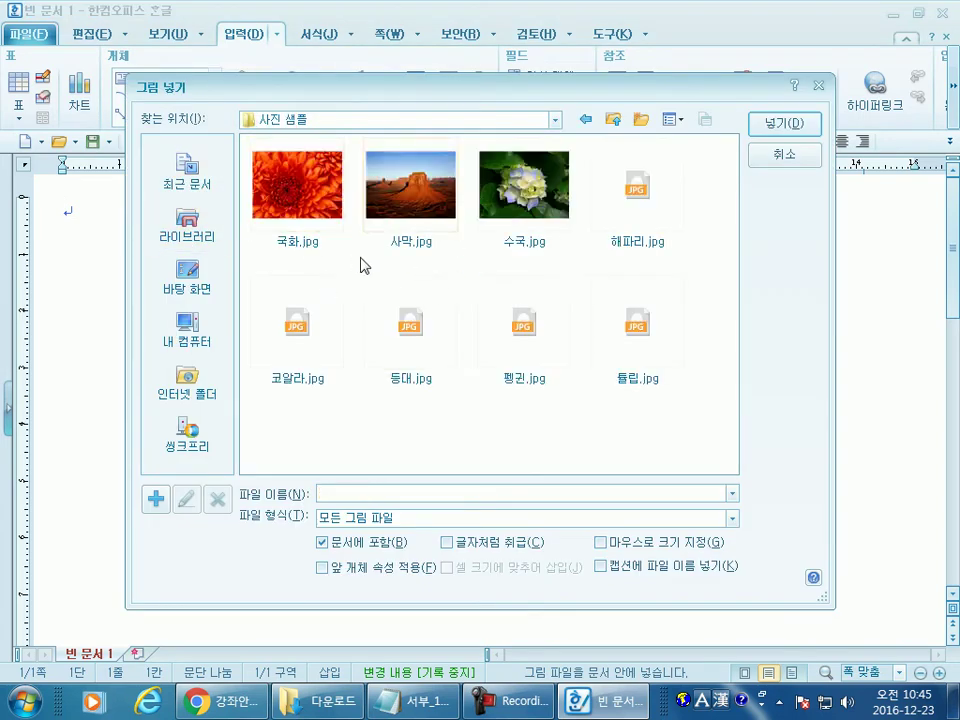
{"action": "left_click", "coordinate": [784, 155]}
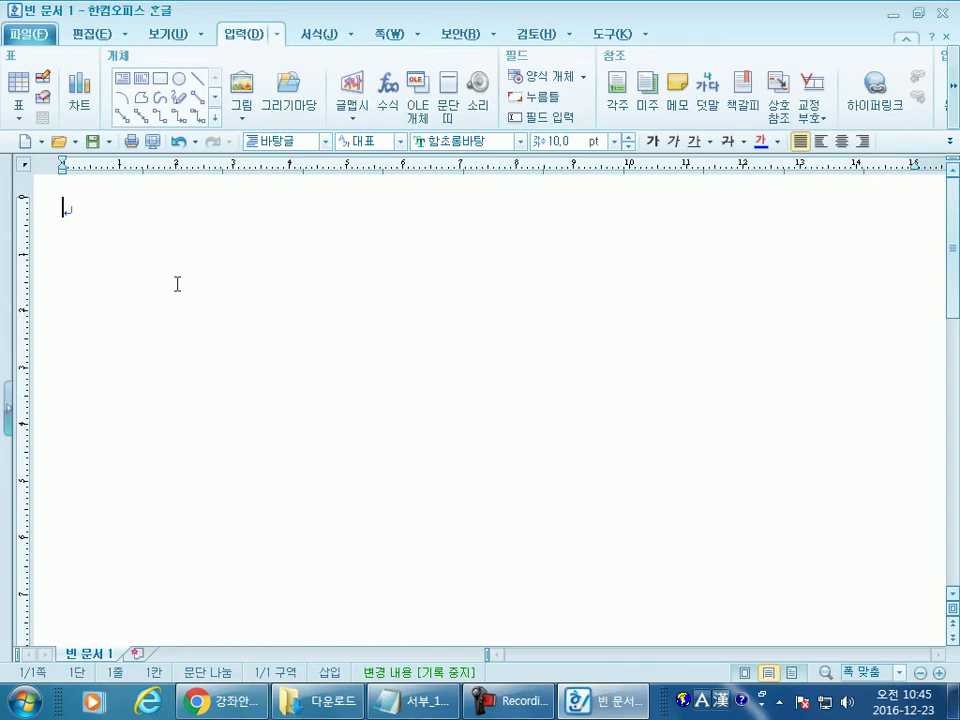
Step: Glance at the 다운로드 folder window and close the blank 한글 document without saving it
{"action": "left_click", "coordinate": [325, 700]}
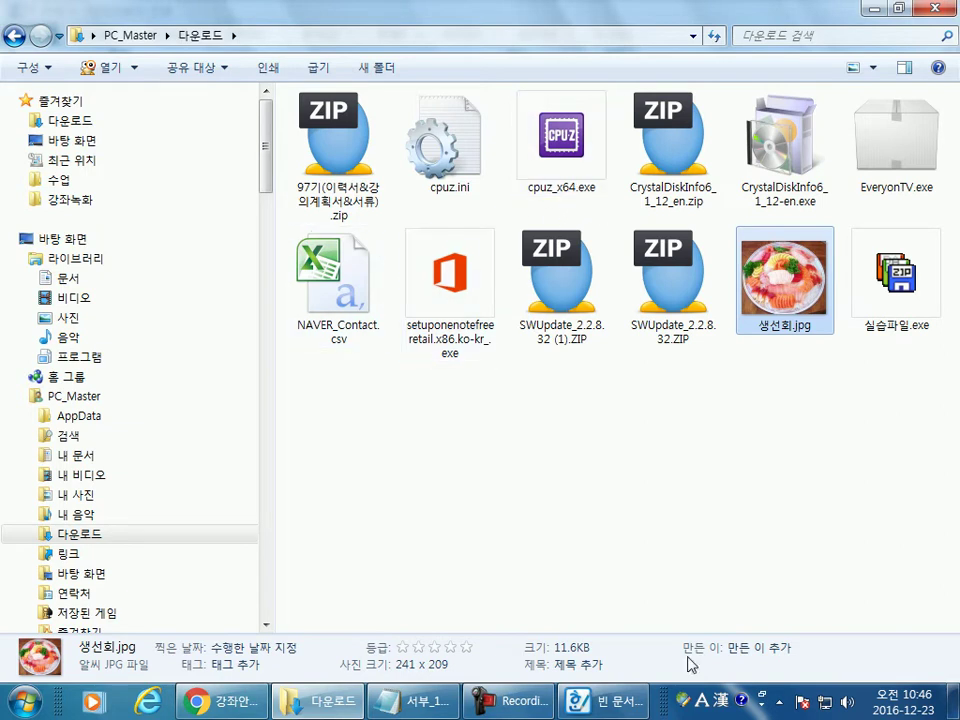
{"action": "left_click", "coordinate": [603, 700]}
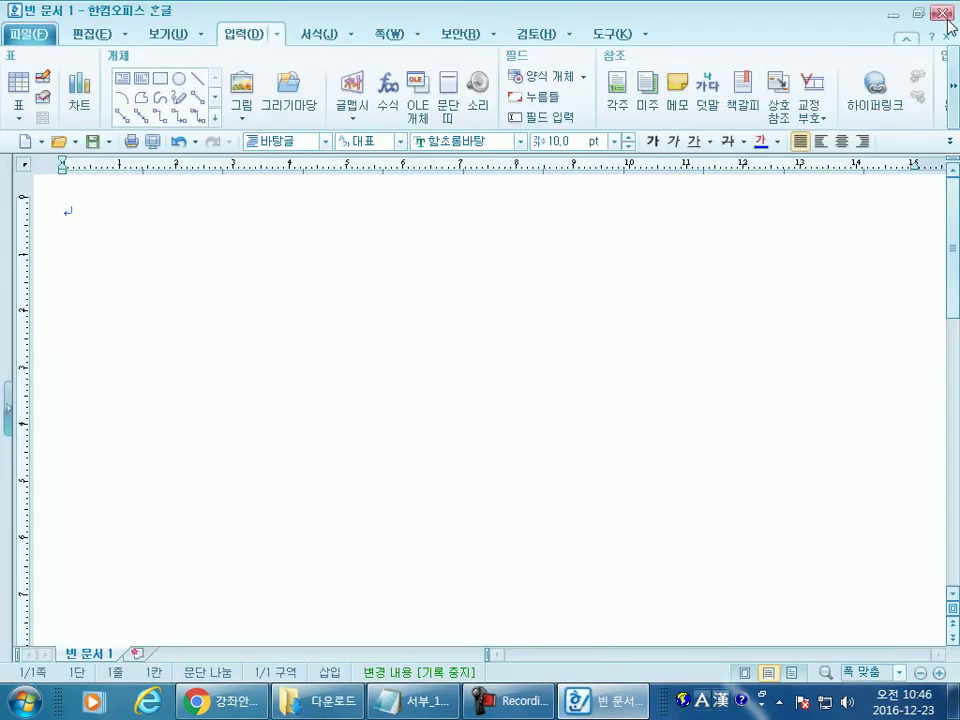
{"action": "left_click", "coordinate": [941, 12]}
{"action": "left_click", "coordinate": [499, 380]}
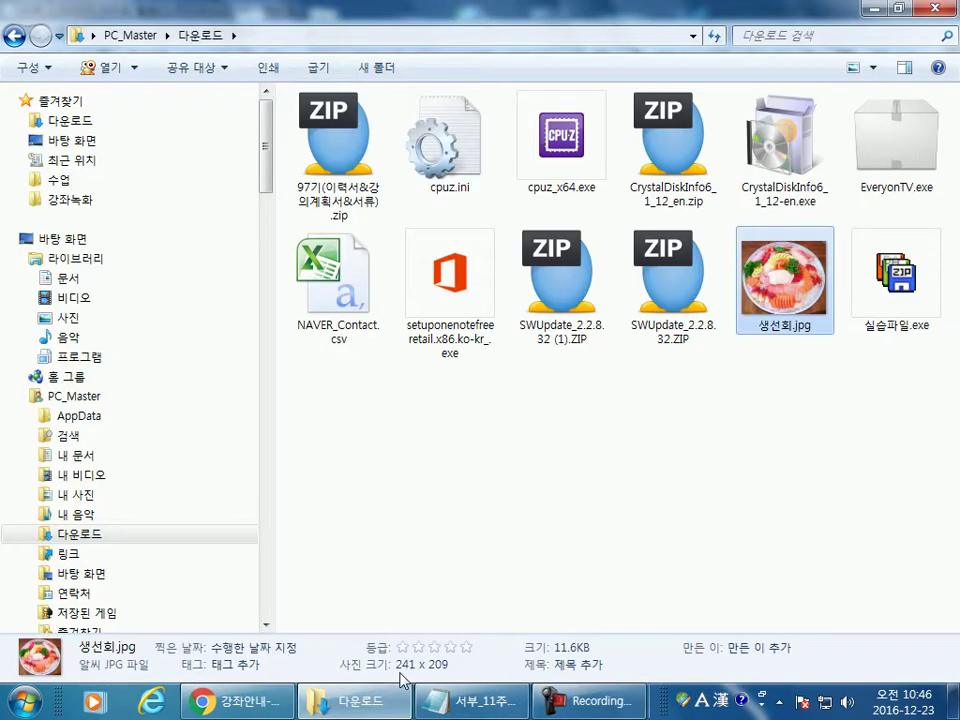
Step: Switch to the Notepad lesson notes and add a blank line under the heading ★ 전용 백업 폴더 생성하여 데이터 관리하기
{"action": "left_click", "coordinate": [470, 700]}
{"action": "scroll", "coordinate": [201, 360], "scroll_direction": "down", "scroll_amount": 2}
{"action": "left_click", "coordinate": [186, 280]}
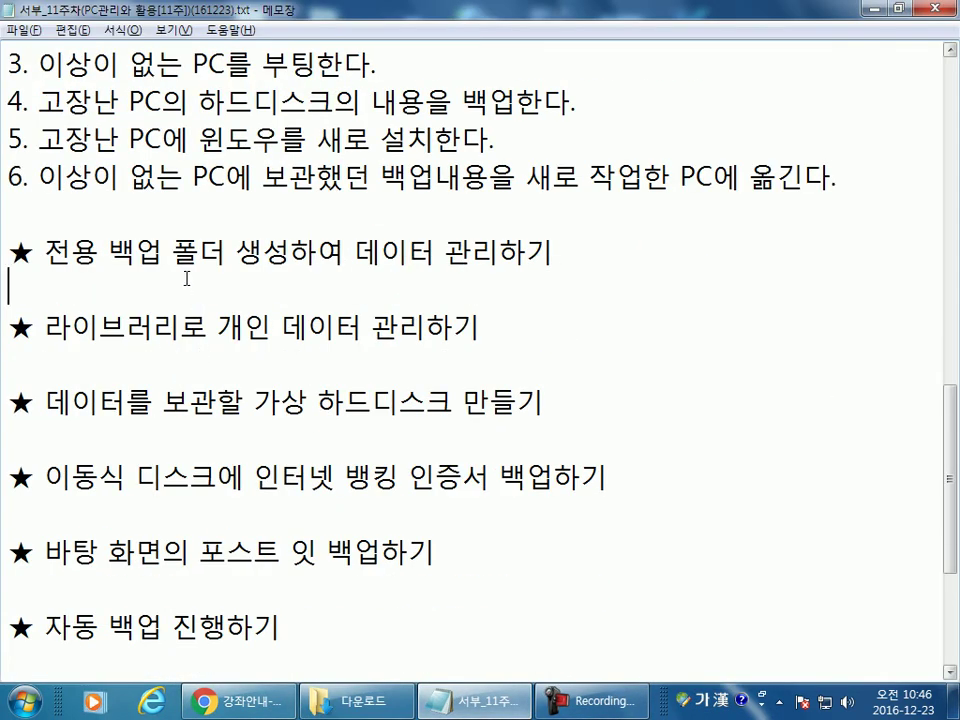
{"action": "key", "text": "Return"}
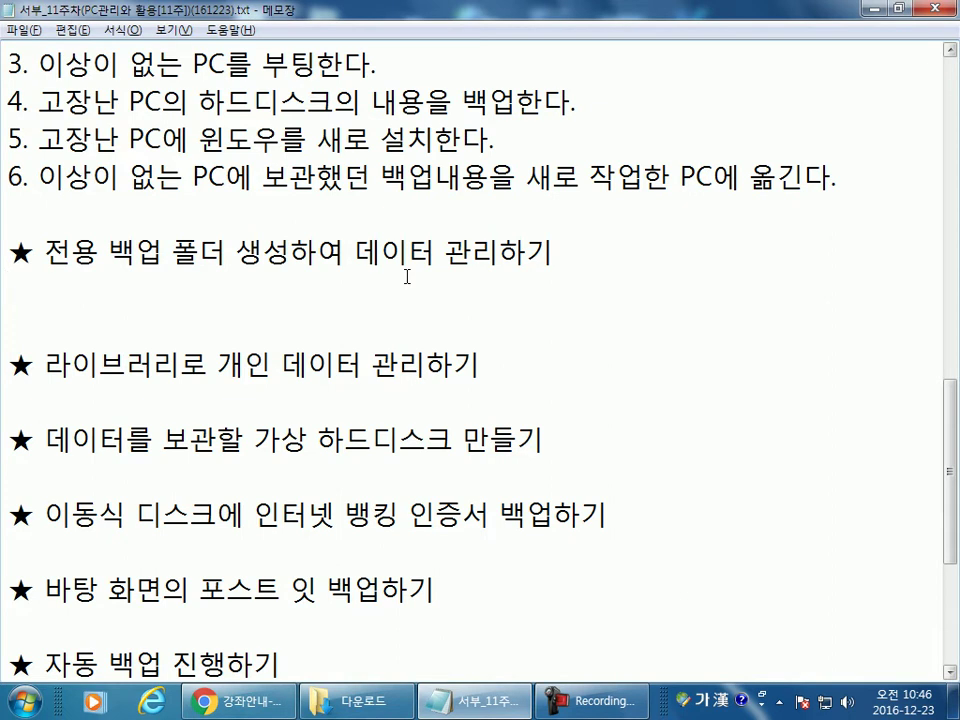
Step: Switch to the Explorer window, expand the 문서 library and view its 내 문서 folder
{"action": "left_click", "coordinate": [350, 700]}
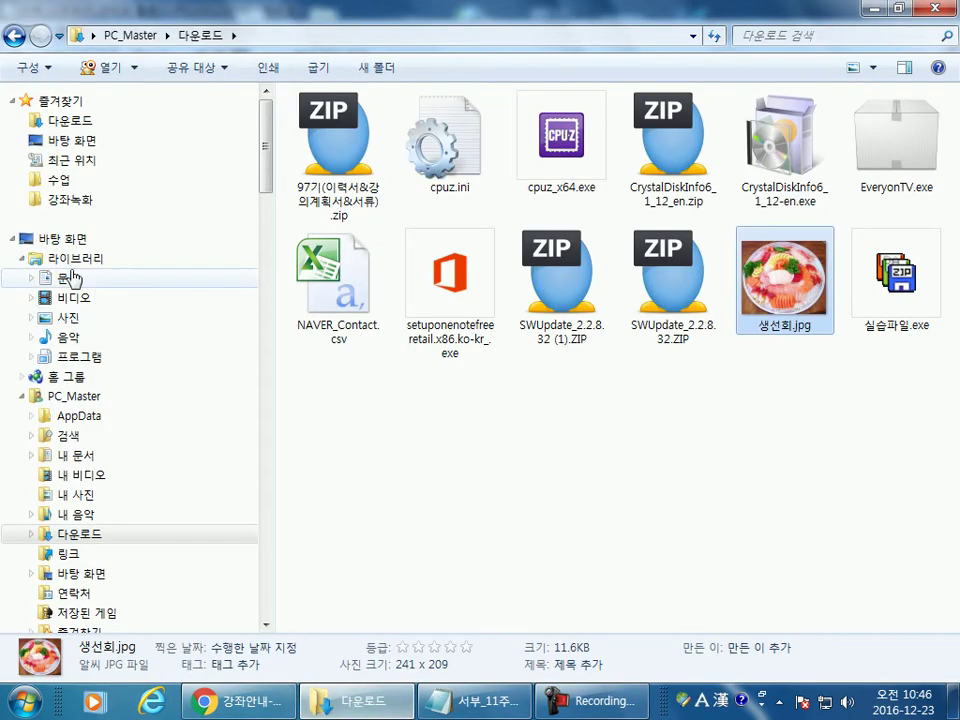
{"action": "left_click", "coordinate": [70, 282]}
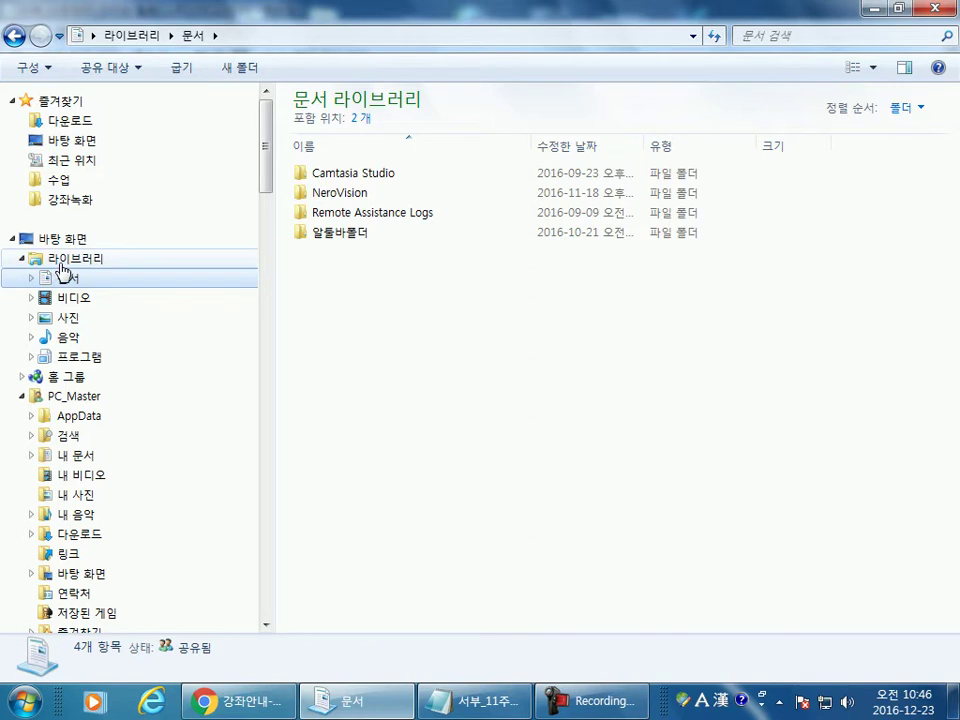
{"action": "left_click", "coordinate": [31, 278]}
{"action": "left_click", "coordinate": [80, 299]}
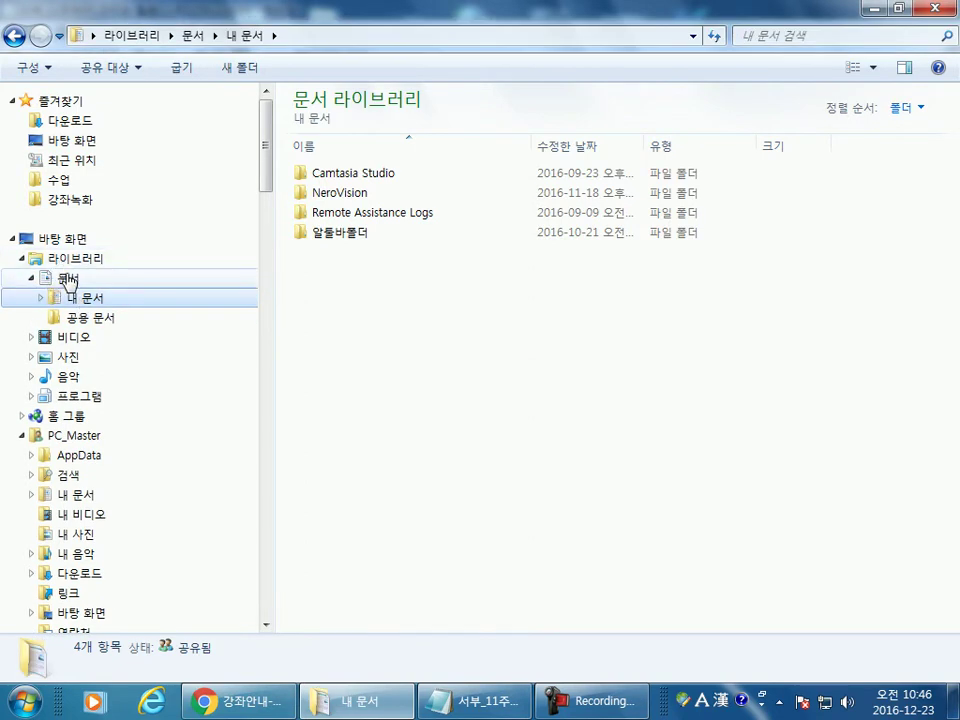
{"action": "left_click", "coordinate": [67, 279]}
{"action": "left_click", "coordinate": [82, 299]}
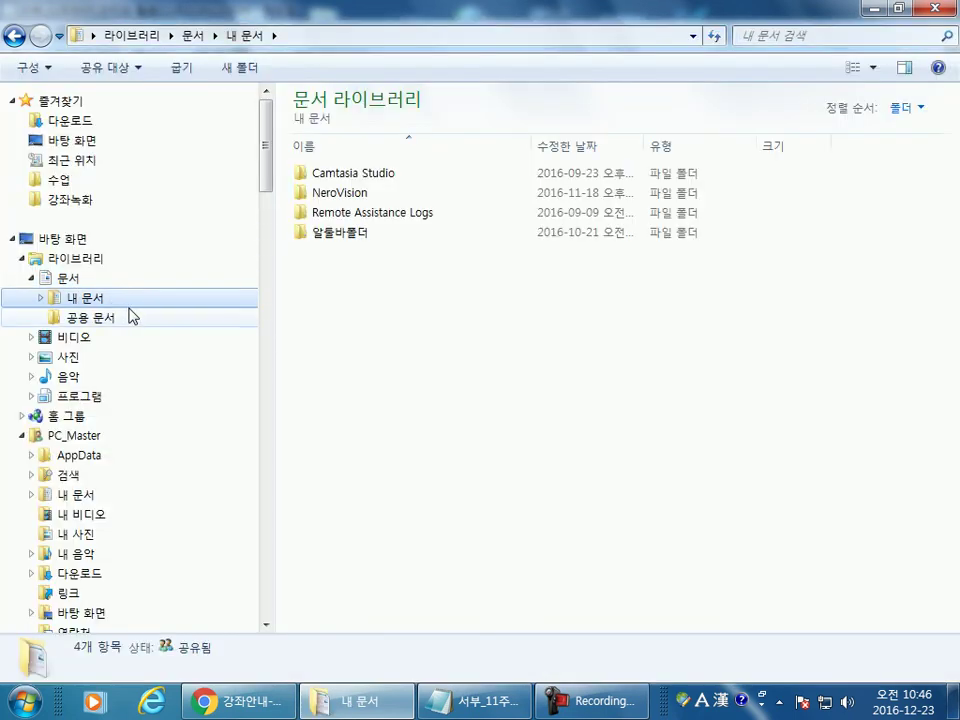
Step: Compare the 문서 library with PC_Master's 내 문서 folder, and view PC_Master's 내 비디오 and 내 사진 folders
{"action": "scroll", "coordinate": [129, 336], "scroll_direction": "down", "scroll_amount": 4}
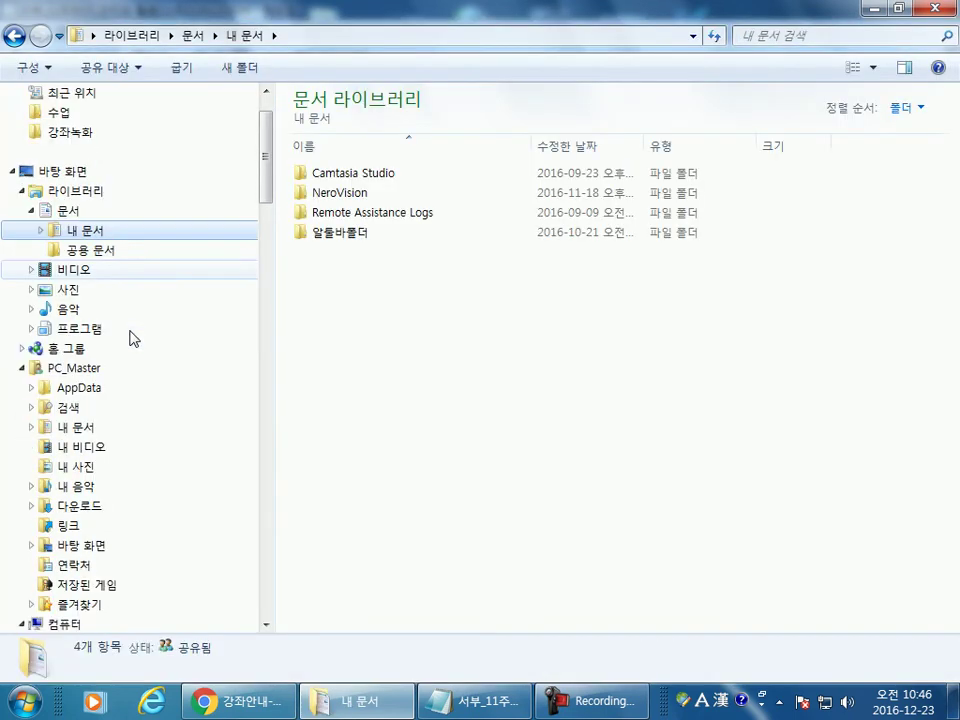
{"action": "left_click", "coordinate": [142, 254]}
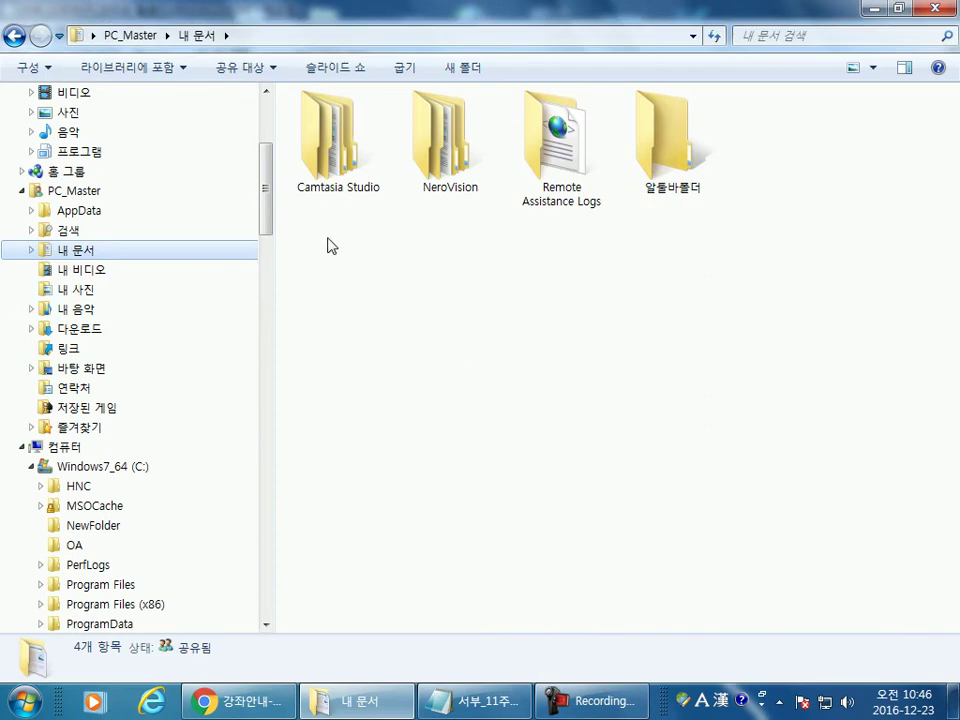
{"action": "scroll", "coordinate": [103, 251], "scroll_direction": "up", "scroll_amount": 2}
{"action": "left_click", "coordinate": [33, 152]}
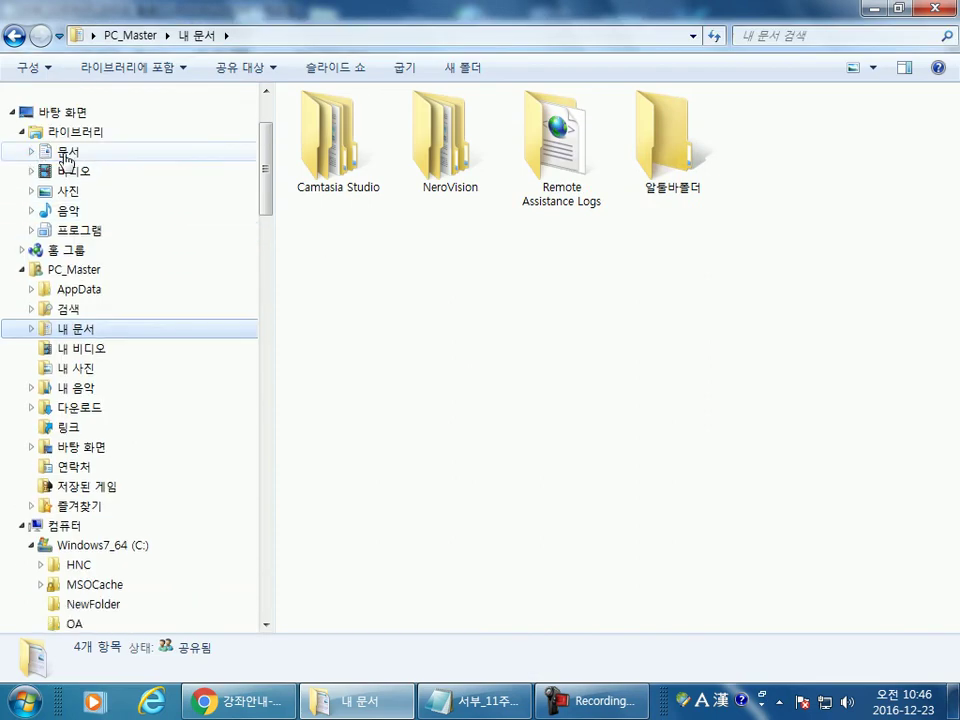
{"action": "left_click", "coordinate": [66, 154]}
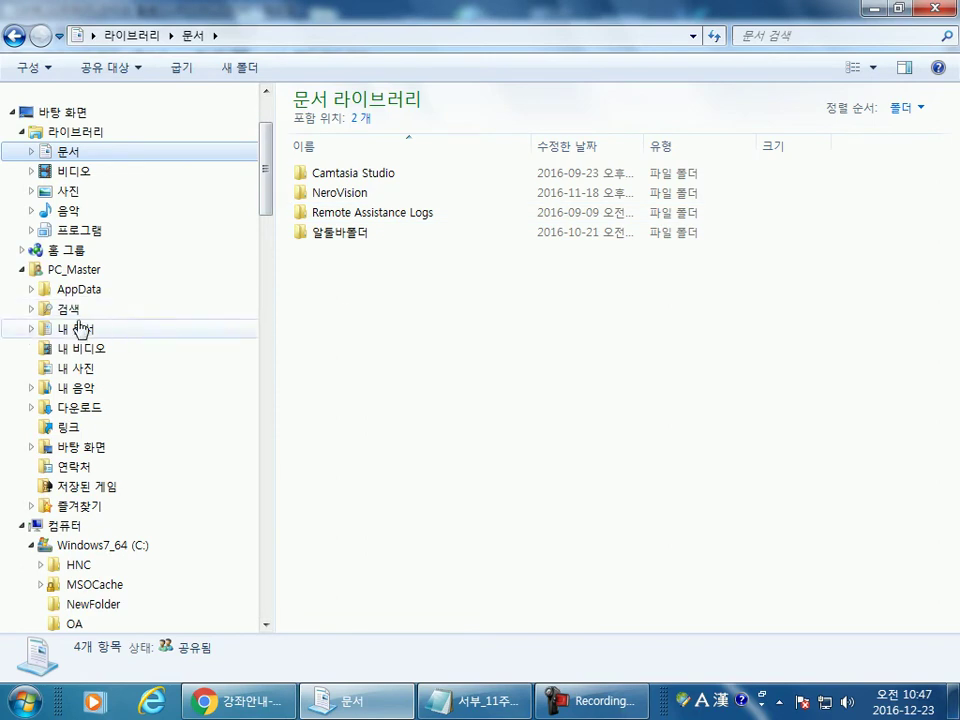
{"action": "left_click", "coordinate": [66, 330]}
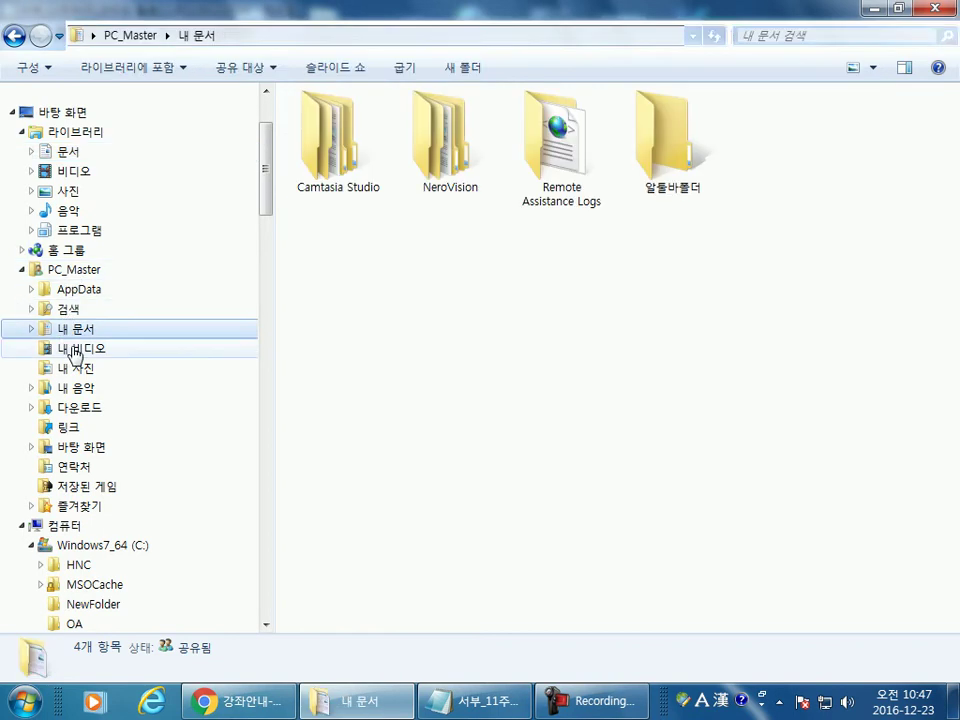
{"action": "left_click", "coordinate": [75, 349]}
{"action": "left_click", "coordinate": [84, 370]}
Step: Open the Administrator folder under 사용자 on Windows7_64 (C:) and select its 내 비디오, 내 문서 and 내 사진 folders in turn
{"action": "scroll", "coordinate": [150, 345], "scroll_direction": "down", "scroll_amount": 4}
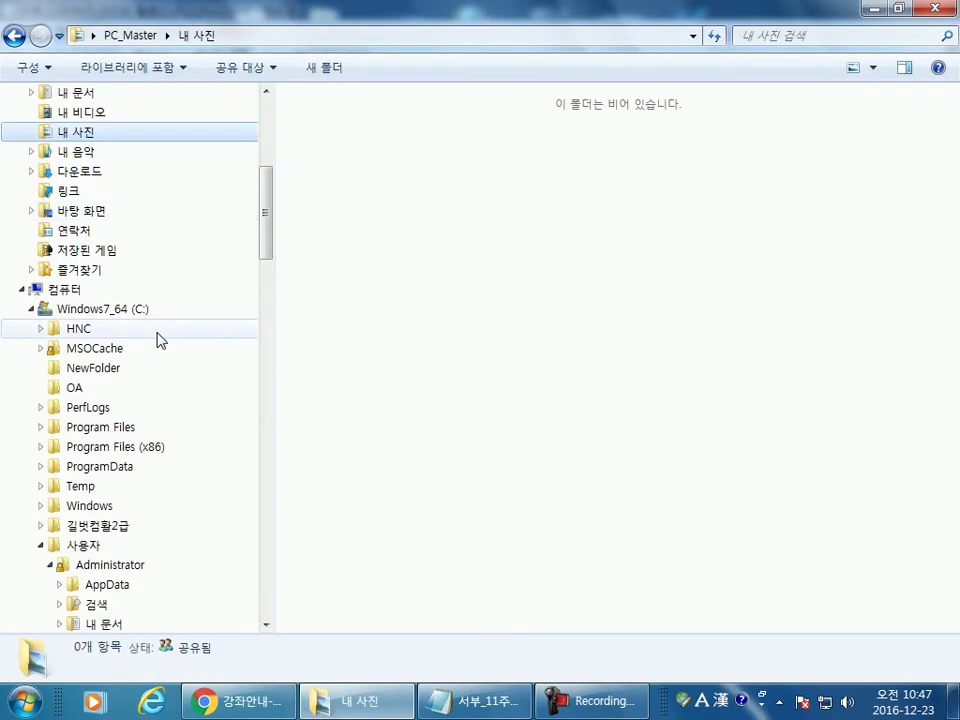
{"action": "left_click", "coordinate": [101, 307]}
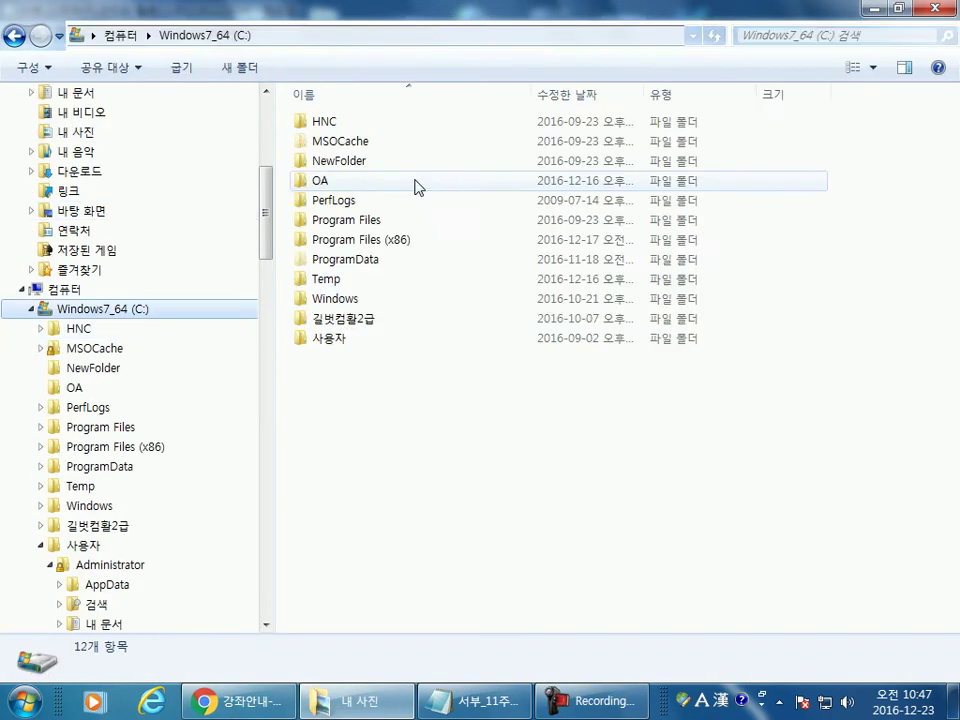
{"action": "double_click", "coordinate": [335, 343]}
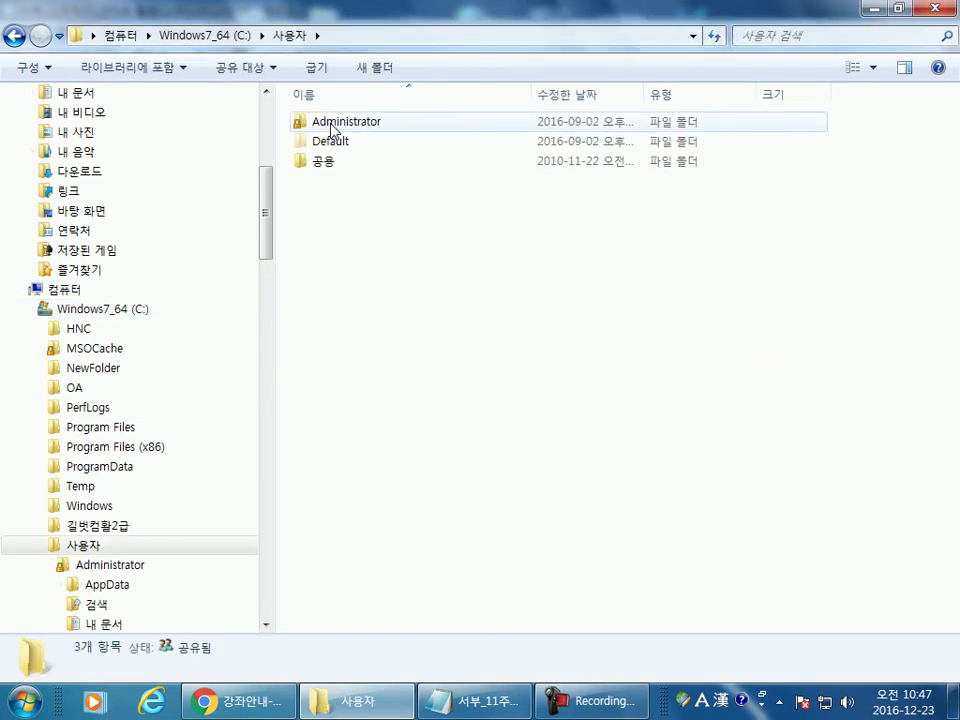
{"action": "double_click", "coordinate": [333, 125]}
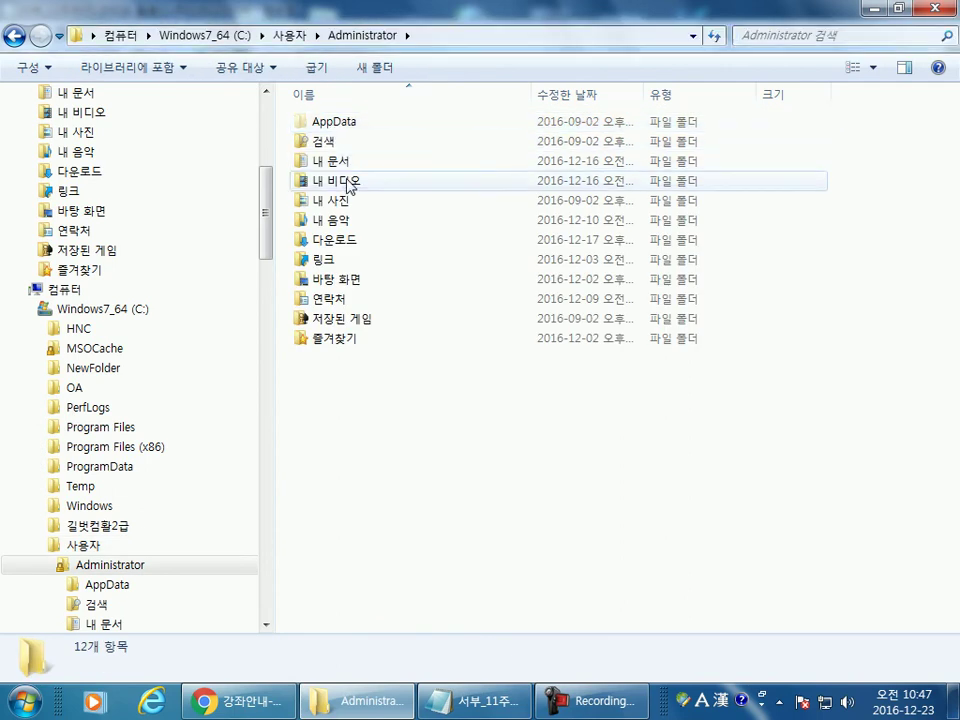
{"action": "left_click", "coordinate": [349, 184]}
{"action": "left_click", "coordinate": [343, 161]}
{"action": "left_click", "coordinate": [343, 200]}
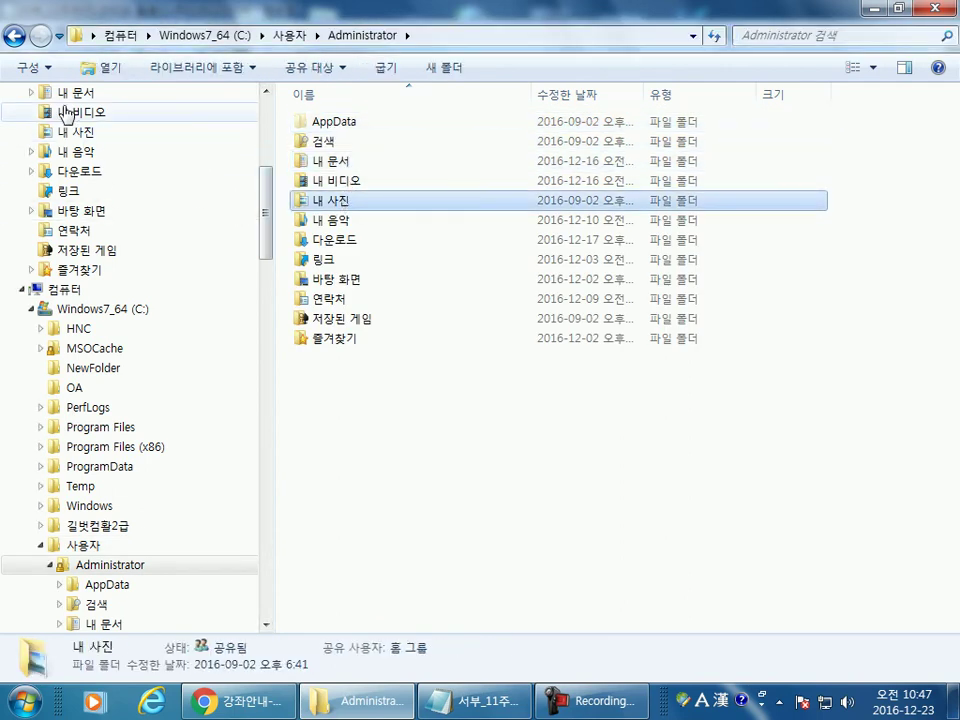
{"action": "left_click_drag", "start_coordinate": [272, 197], "coordinate": [276, 114]}
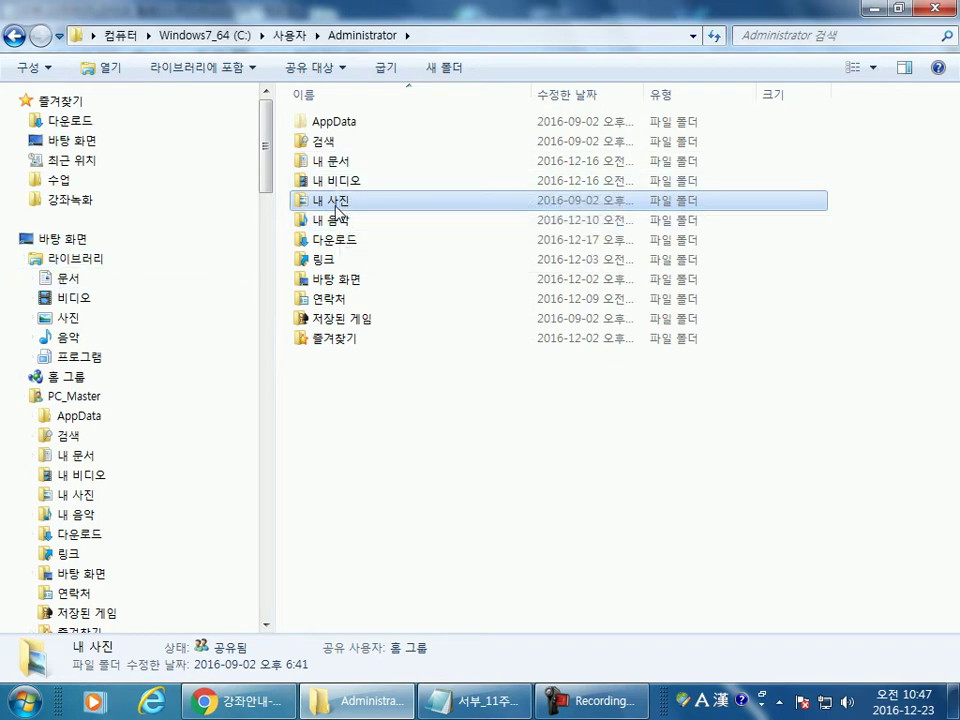
Step: Go back to the 사용자 folder, view the contents of the Administrator folder again, and return to 사용자
{"action": "key", "text": "BackSpace"}
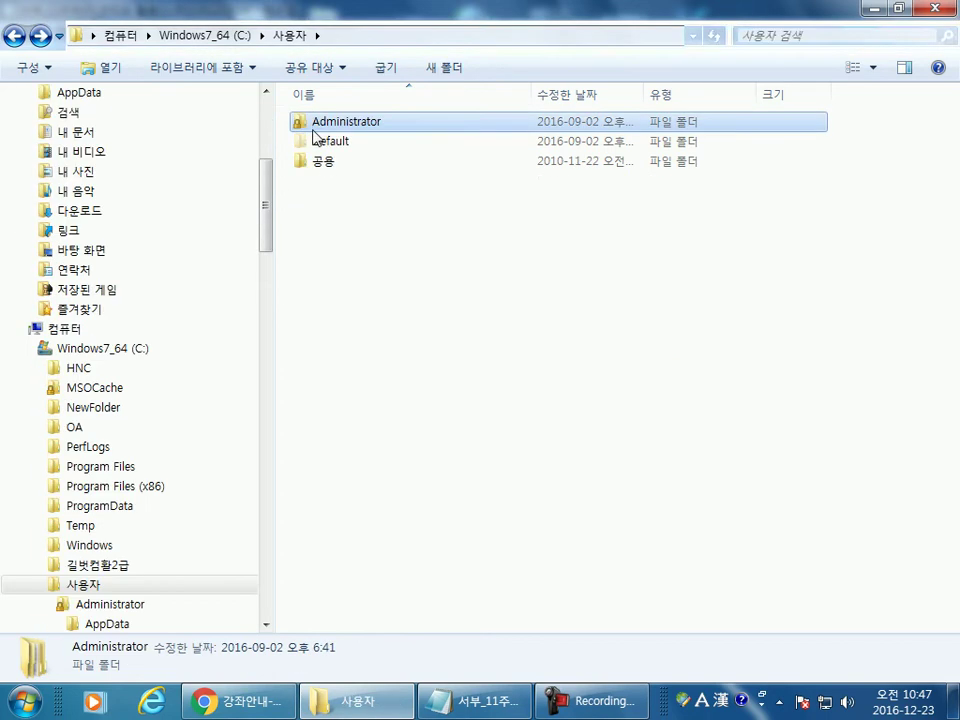
{"action": "double_click", "coordinate": [330, 122]}
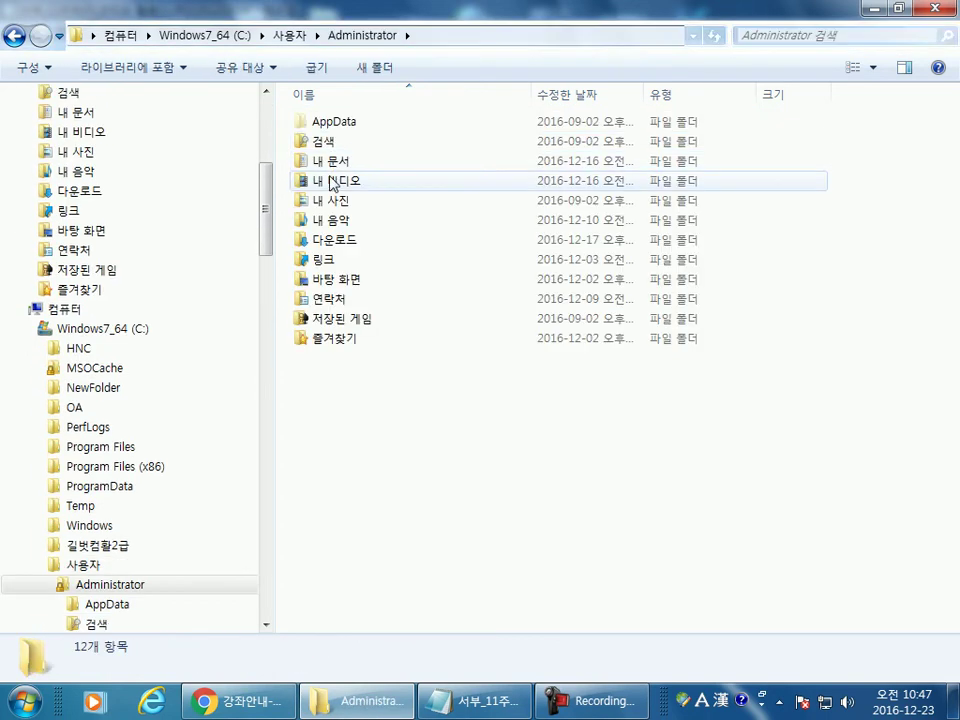
{"action": "key", "text": "BackSpace"}
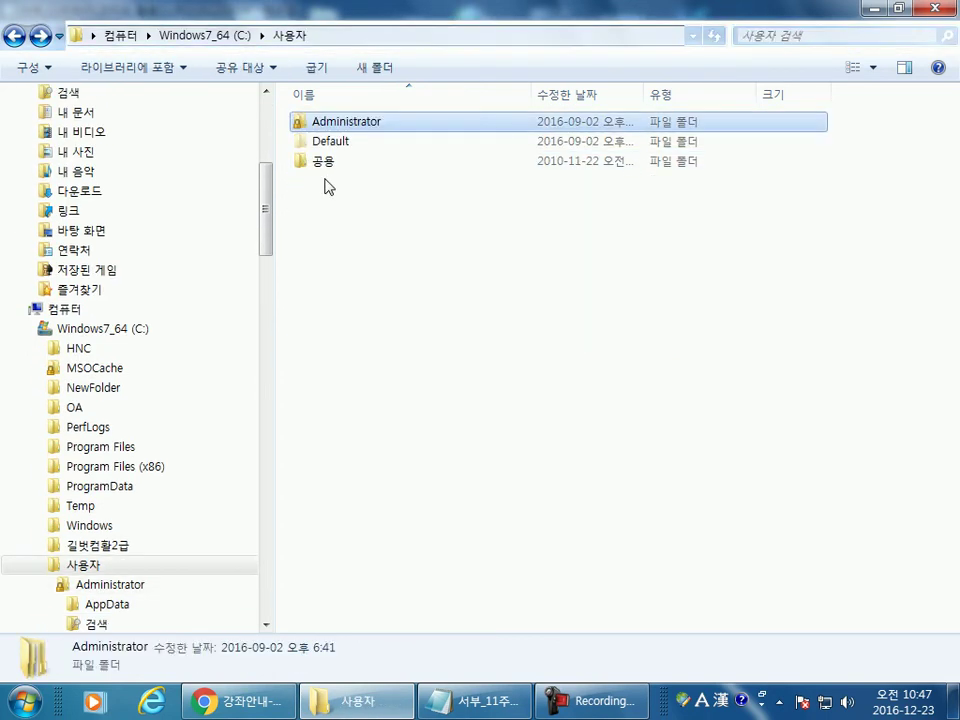
Step: Open the 공용 folder, view its 공용 문서 and 공용 사진 subfolders, and return to 사용자
{"action": "double_click", "coordinate": [321, 163]}
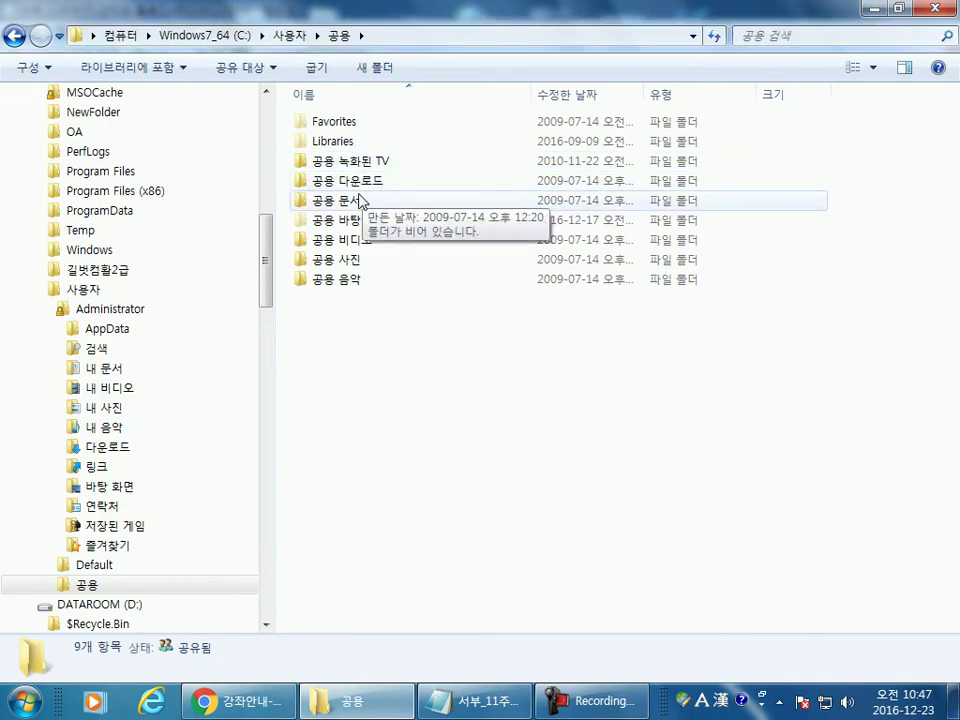
{"action": "double_click", "coordinate": [366, 201]}
{"action": "key", "text": "BackSpace"}
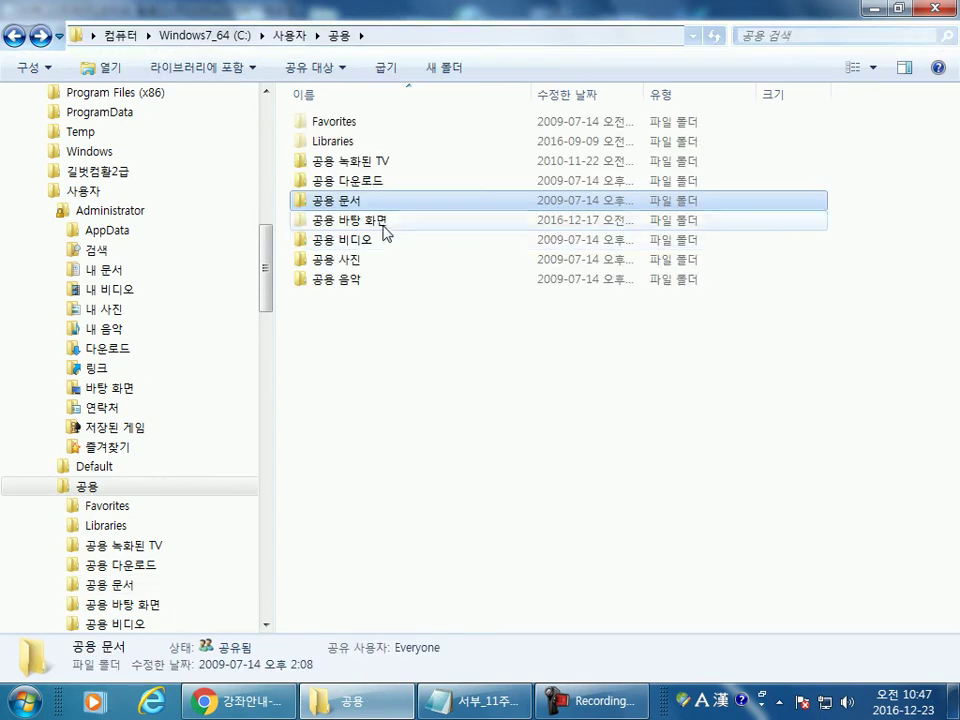
{"action": "left_click", "coordinate": [339, 262]}
{"action": "double_click", "coordinate": [339, 262]}
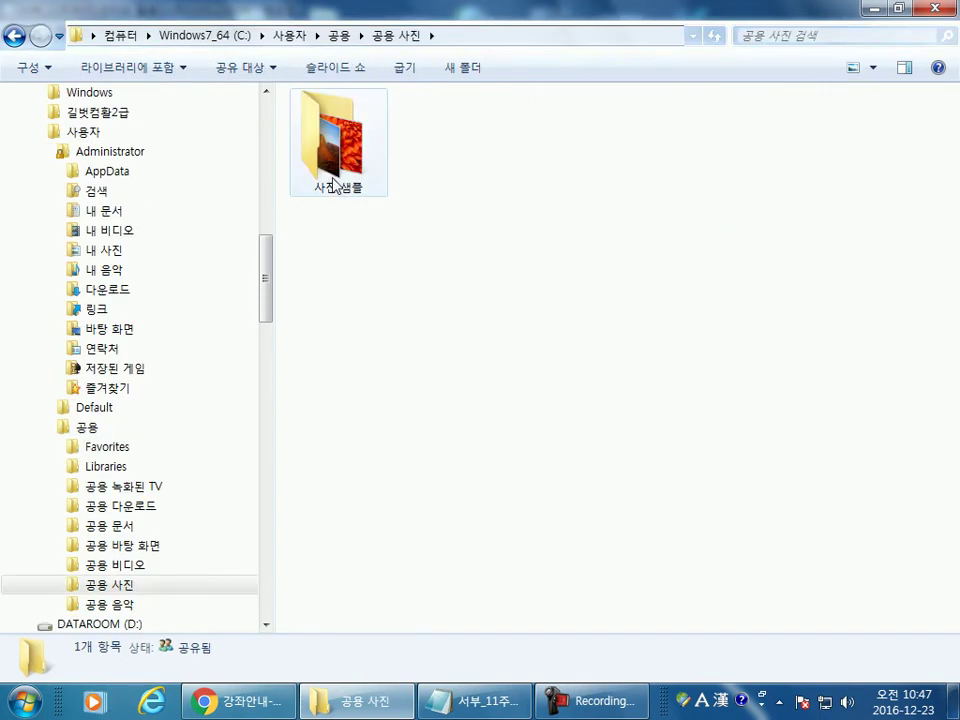
{"action": "key", "text": "BackSpace"}
{"action": "key", "text": "BackSpace"}
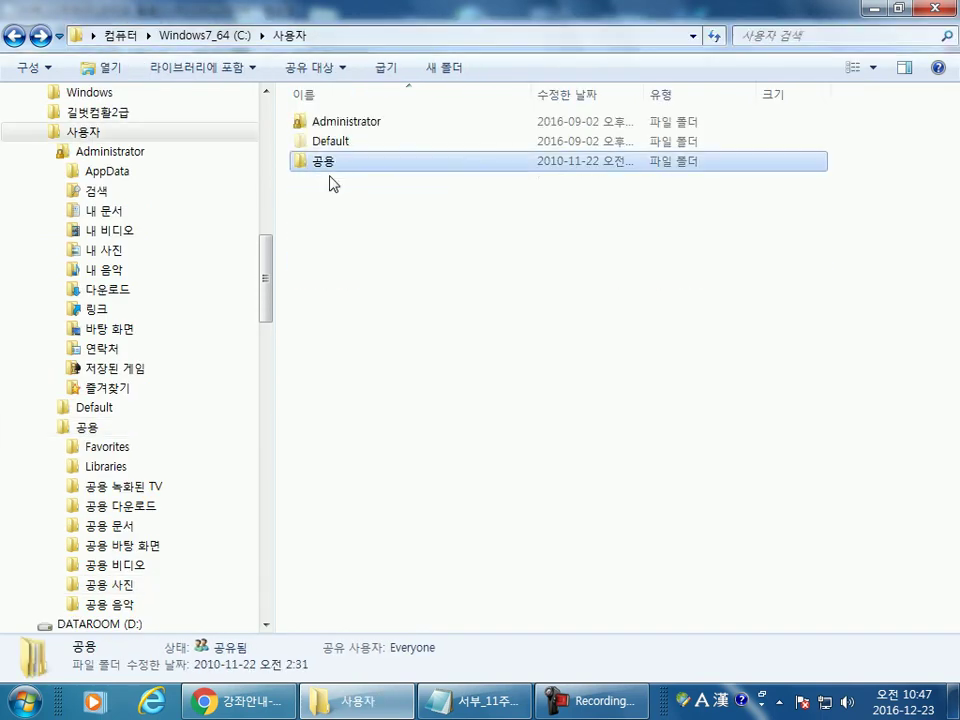
Step: View the 내 사진 folder inside the Administrator folder and return to 사용자
{"action": "left_click", "coordinate": [335, 124]}
{"action": "double_click", "coordinate": [335, 124]}
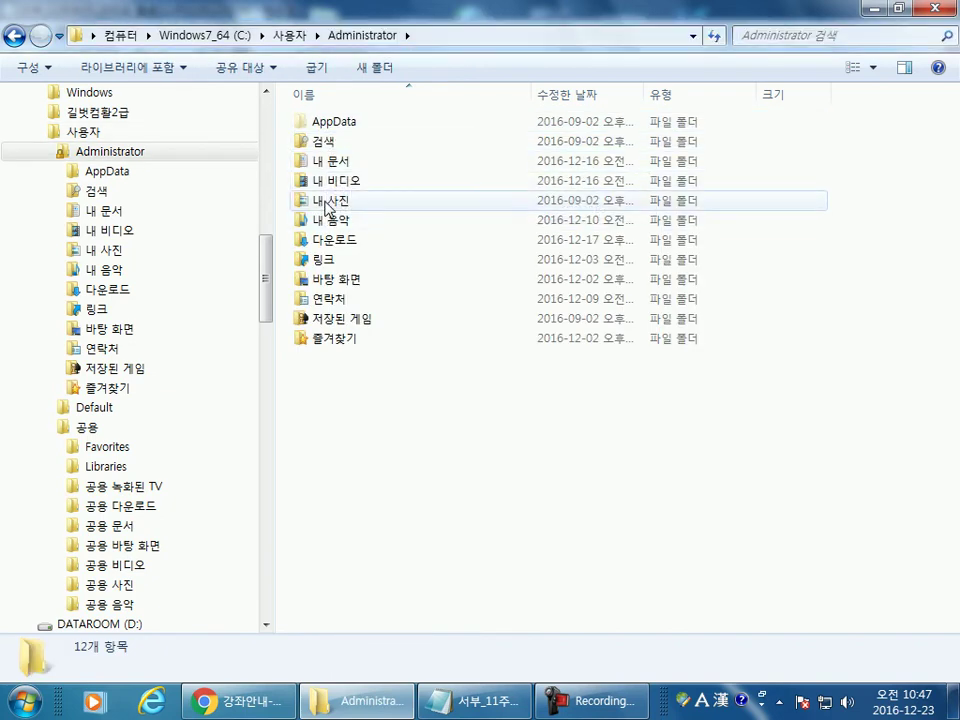
{"action": "double_click", "coordinate": [345, 205]}
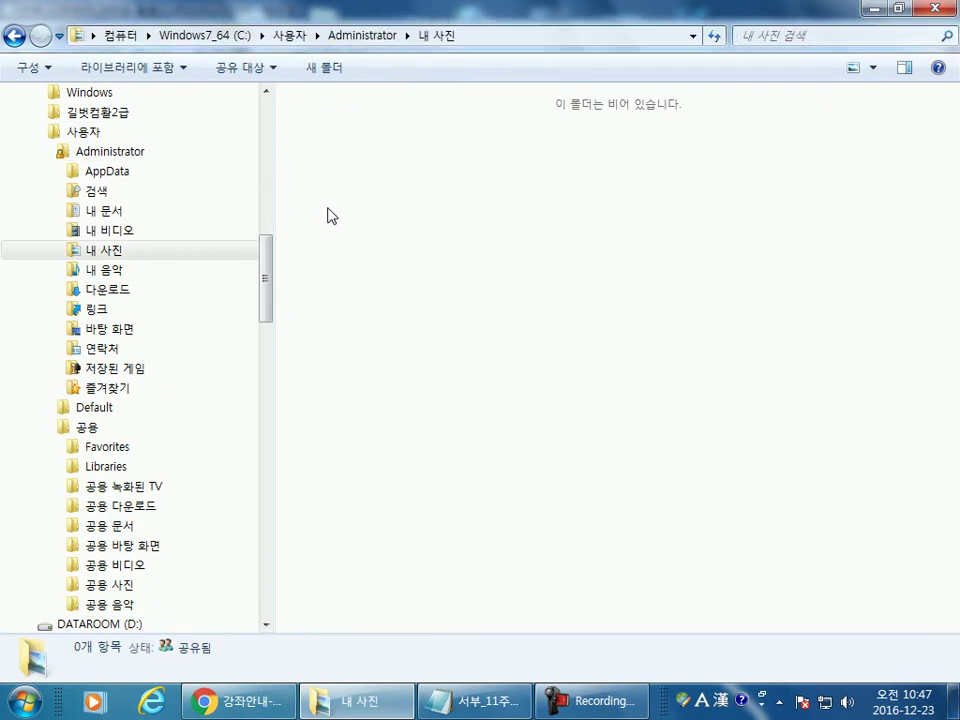
{"action": "key", "text": "BackSpace"}
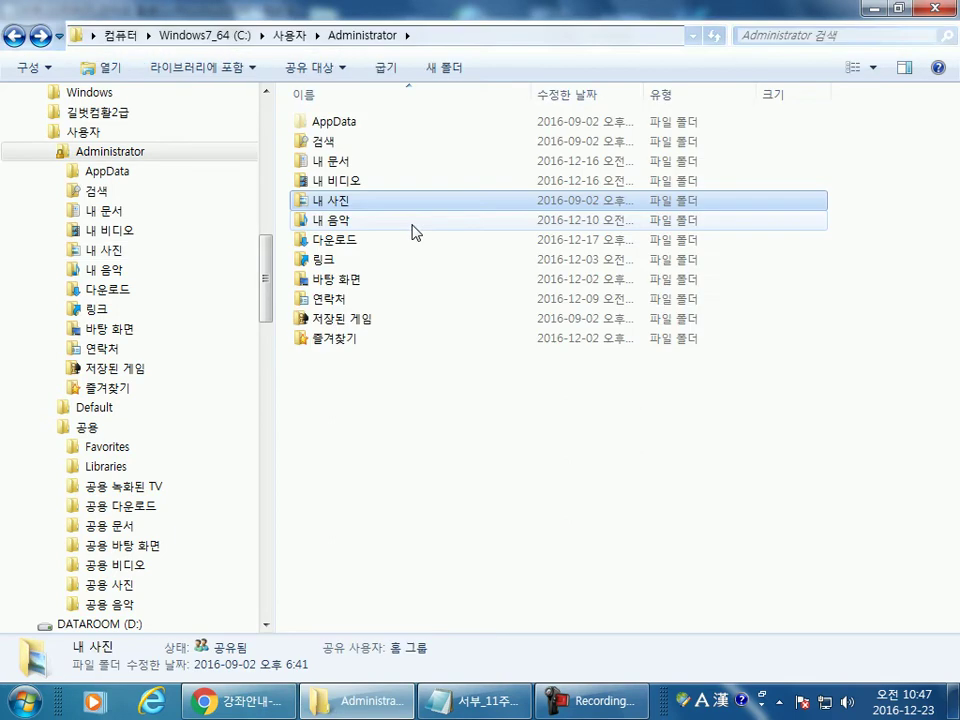
{"action": "key", "text": "BackSpace"}
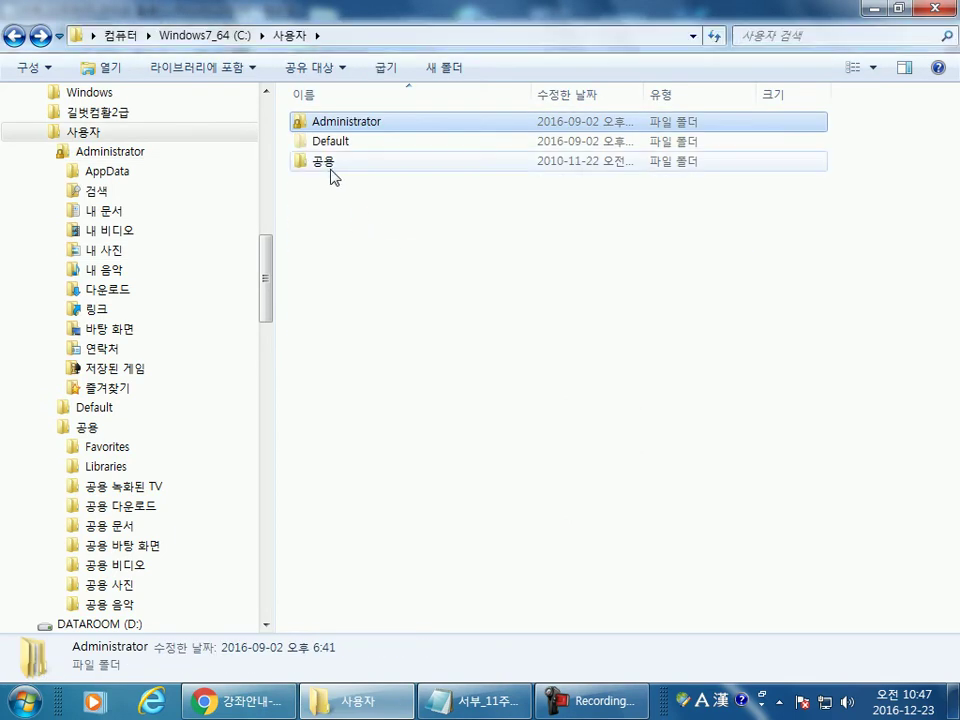
Step: Open 공용 사진 in the 공용 folder and select its 사진 샘플 folder
{"action": "double_click", "coordinate": [329, 167]}
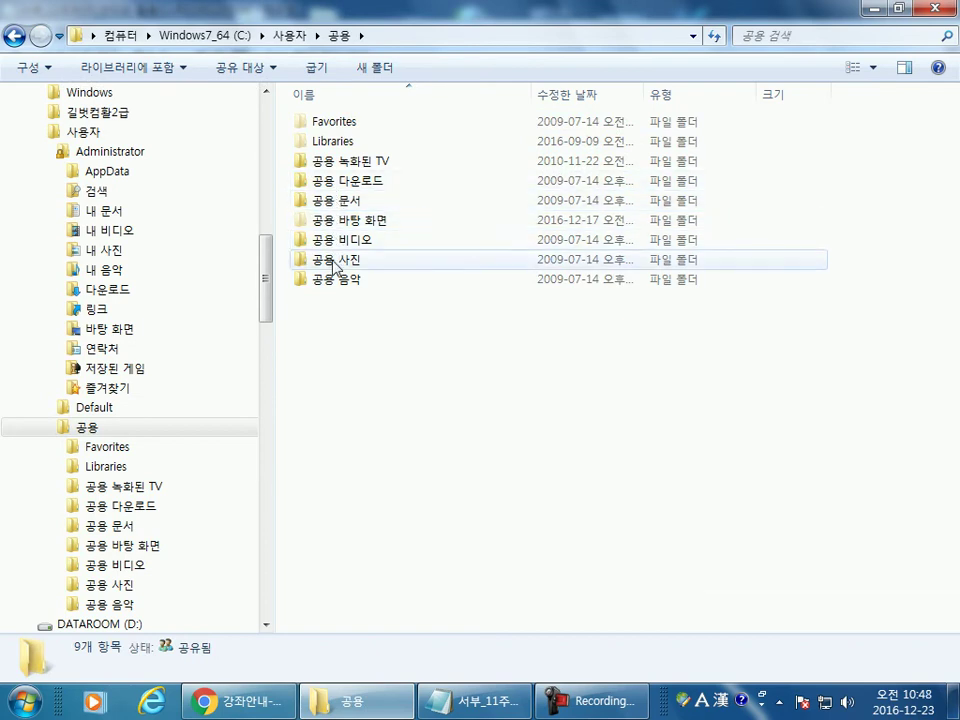
{"action": "left_click", "coordinate": [334, 262]}
{"action": "double_click", "coordinate": [334, 262]}
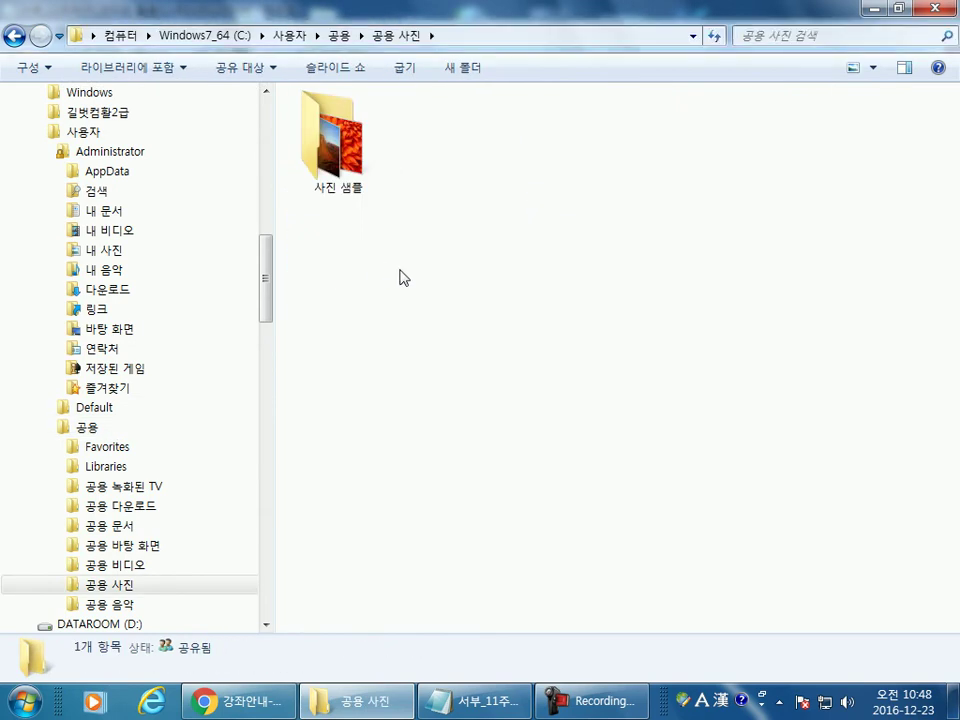
{"action": "left_click", "coordinate": [331, 170]}
Step: Expand the 문서 library and compare its 내 문서 and 공용 문서 folders with the combined library view
{"action": "left_click_drag", "start_coordinate": [270, 279], "coordinate": [275, 180]}
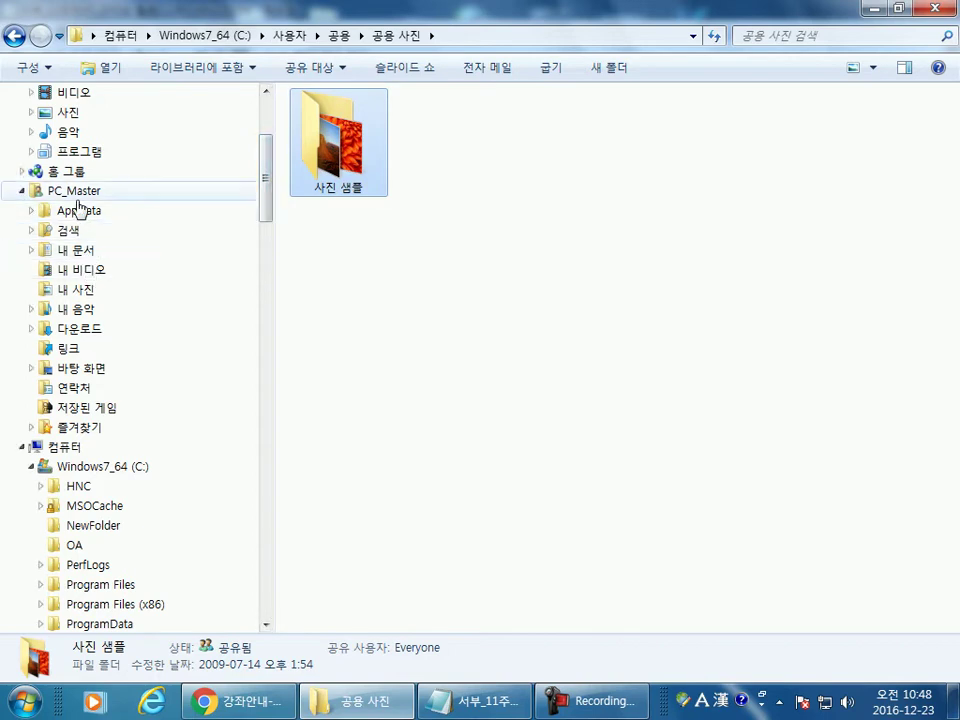
{"action": "left_click_drag", "start_coordinate": [270, 178], "coordinate": [277, 143]}
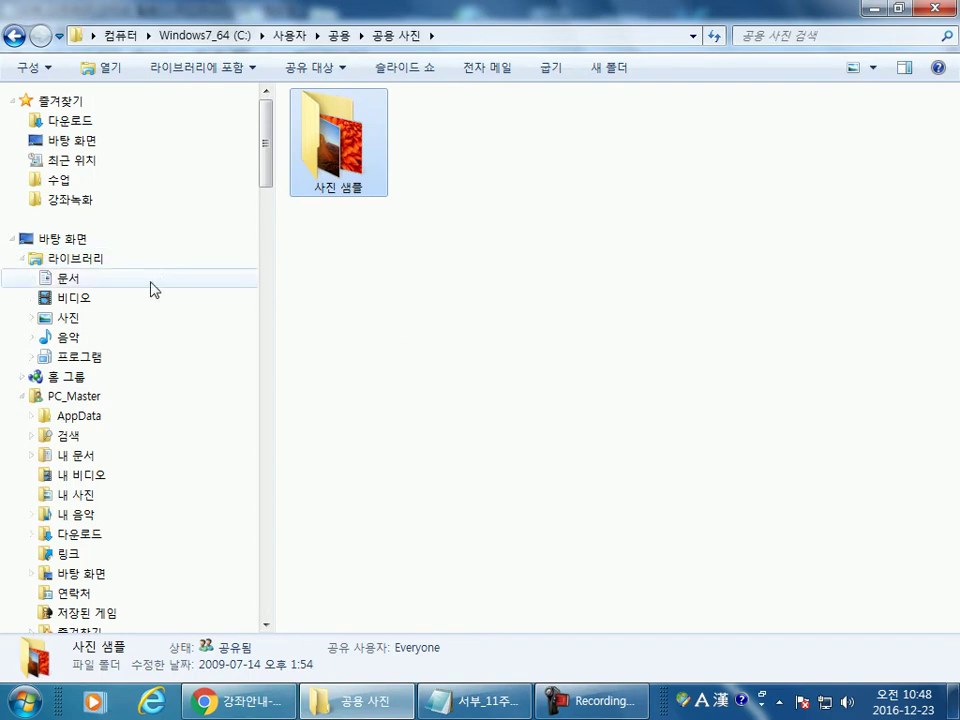
{"action": "left_click", "coordinate": [61, 282]}
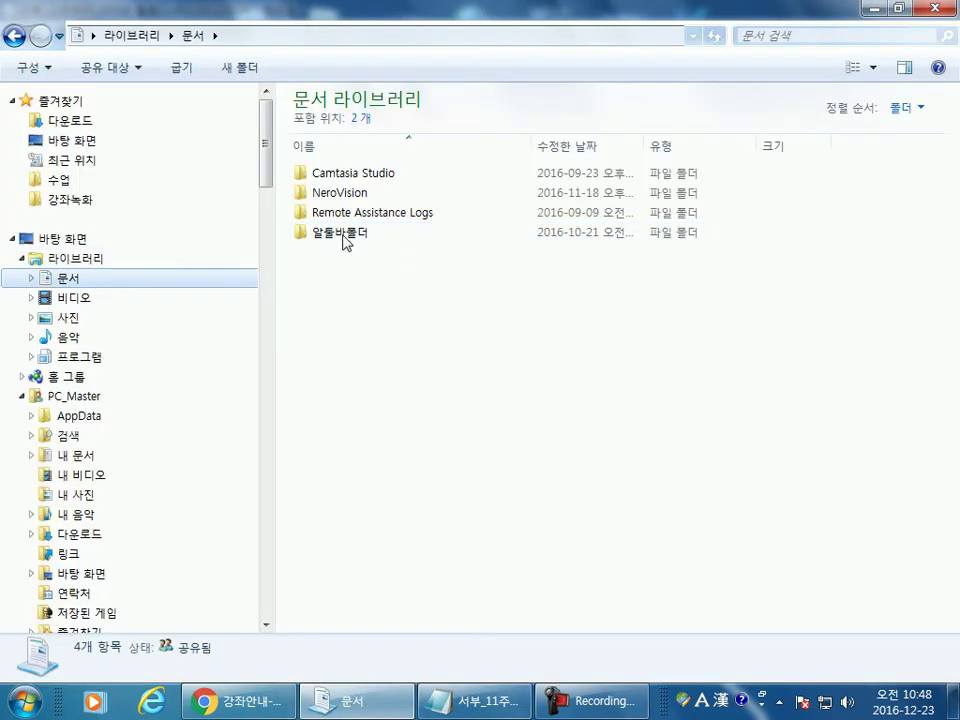
{"action": "left_click", "coordinate": [31, 279]}
{"action": "left_click", "coordinate": [89, 298]}
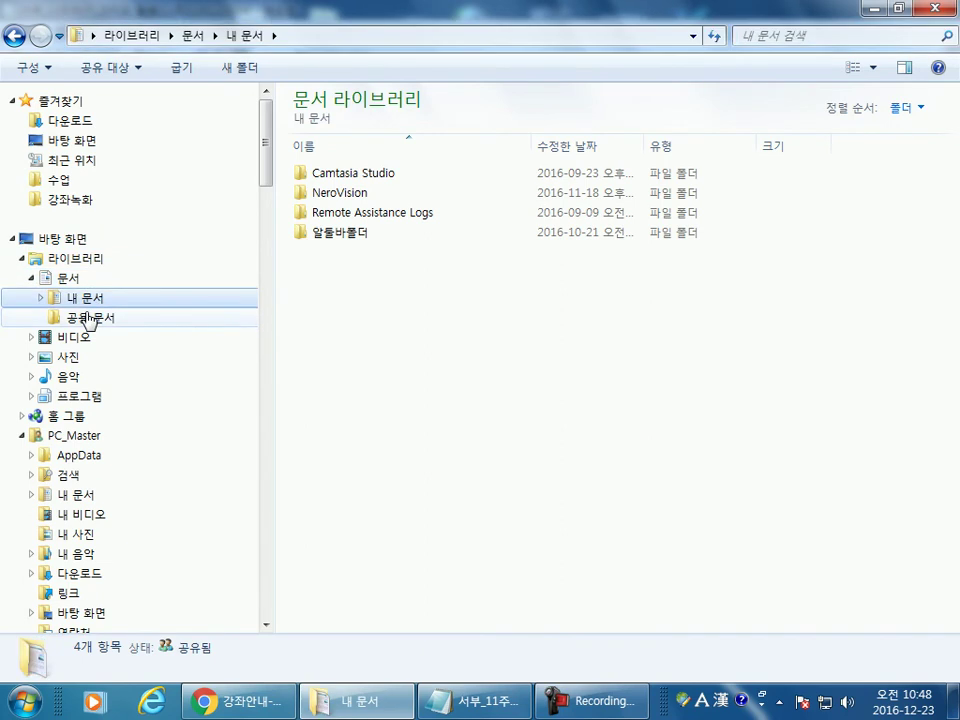
{"action": "left_click", "coordinate": [89, 318]}
{"action": "left_click", "coordinate": [86, 300]}
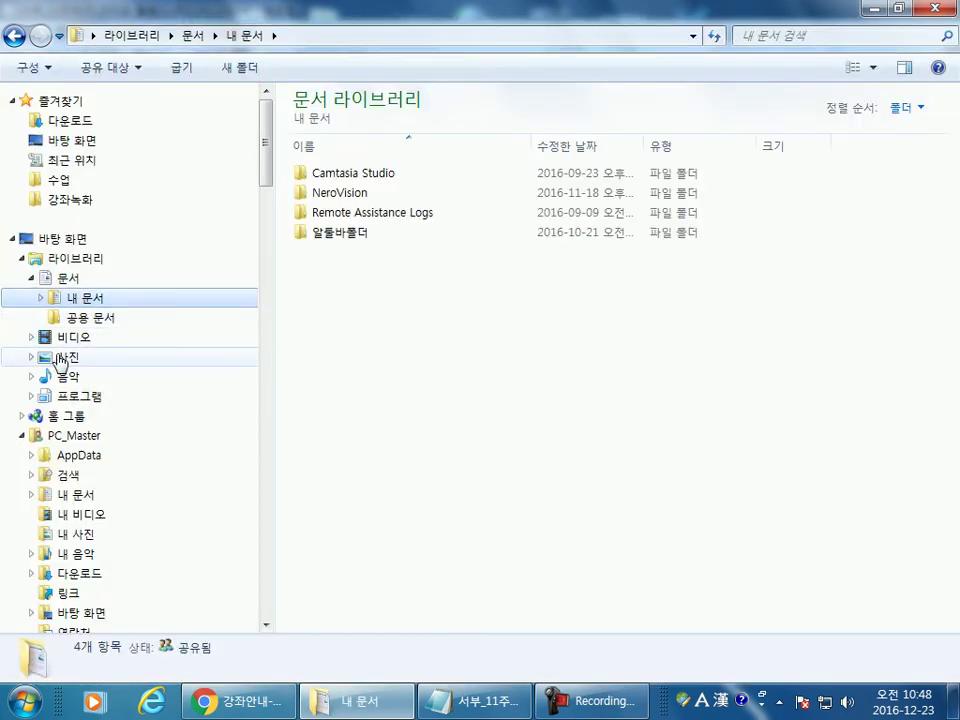
{"action": "left_click", "coordinate": [66, 279]}
{"action": "left_click_drag", "start_coordinate": [266, 146], "coordinate": [274, 378]}
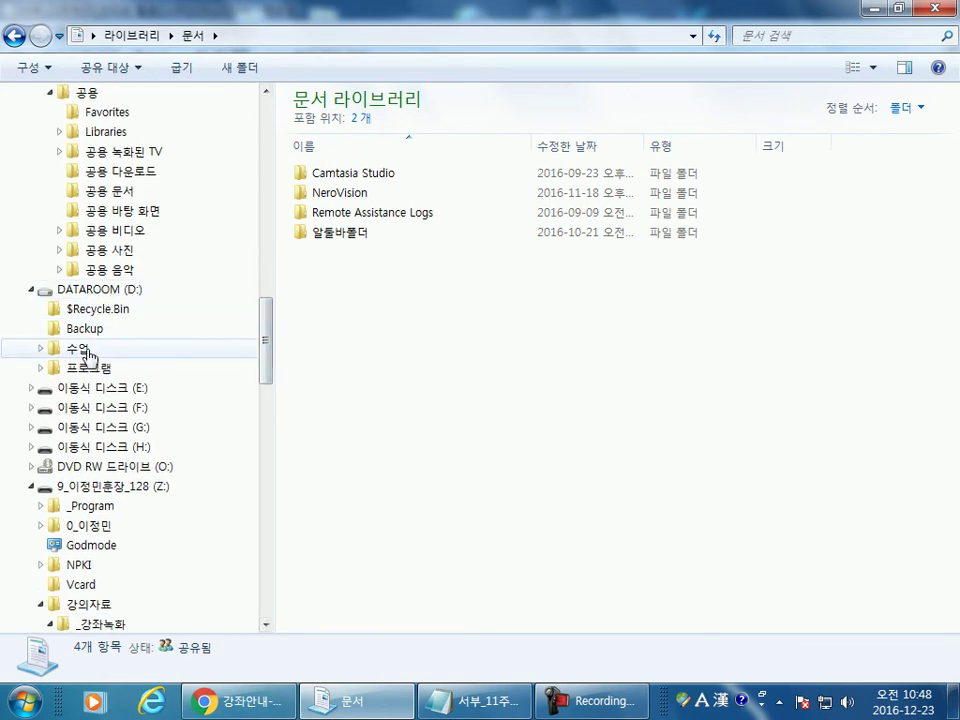
Step: Try to copy the 수업 folder from DATAROOM (D:) into the 문서 library, cancelling the transfer
{"action": "left_click", "coordinate": [84, 352]}
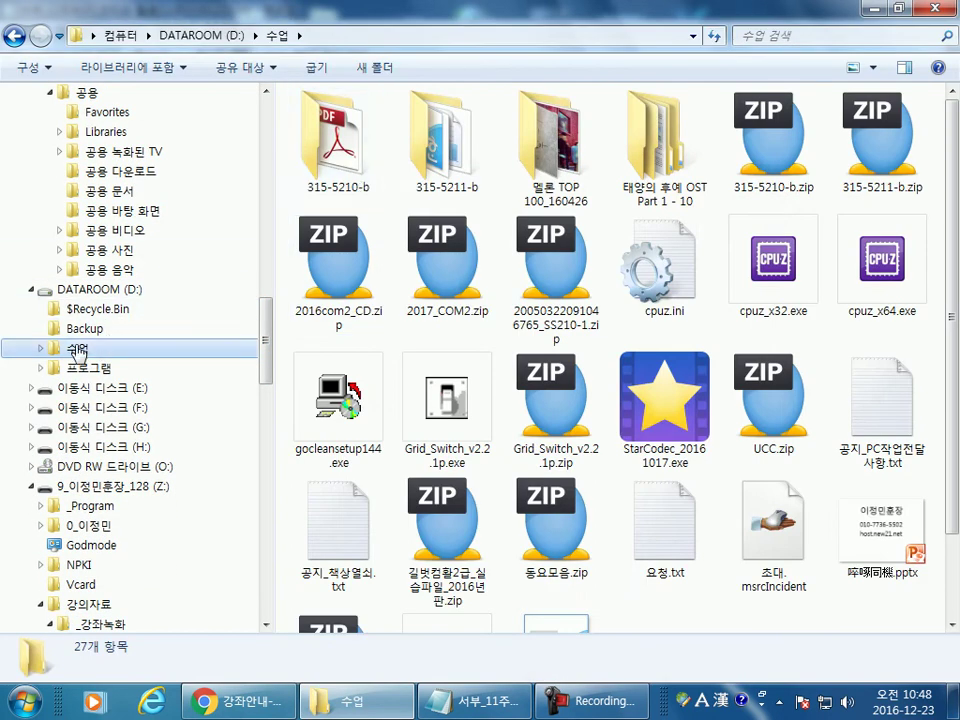
{"action": "left_click", "coordinate": [95, 291]}
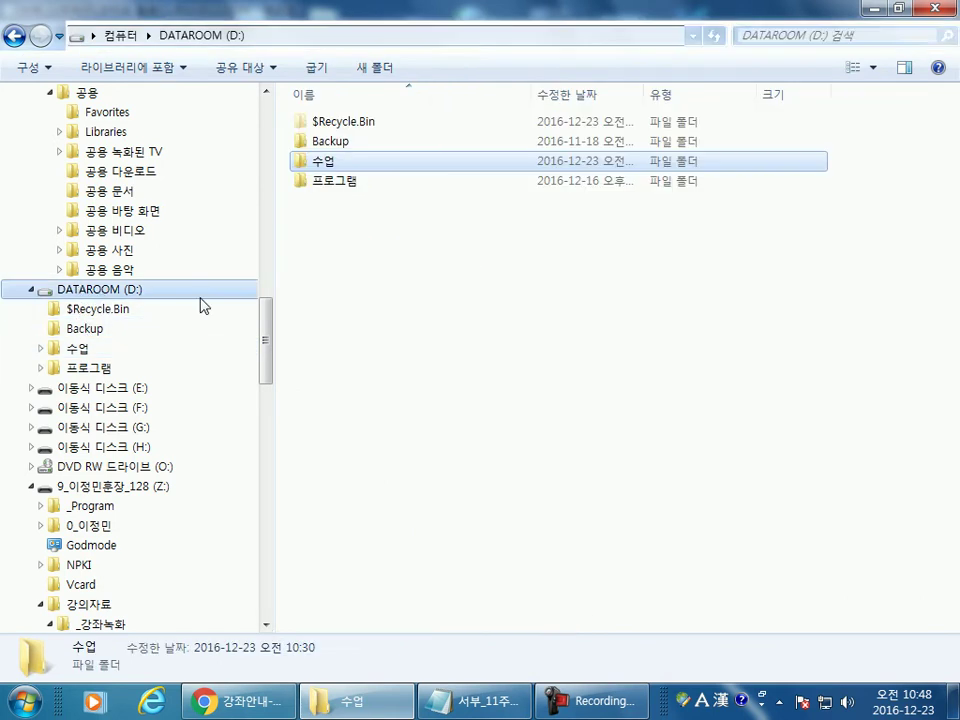
{"action": "left_click_drag", "start_coordinate": [265, 325], "coordinate": [270, 135]}
{"action": "left_click_drag", "start_coordinate": [343, 163], "coordinate": [105, 218]}
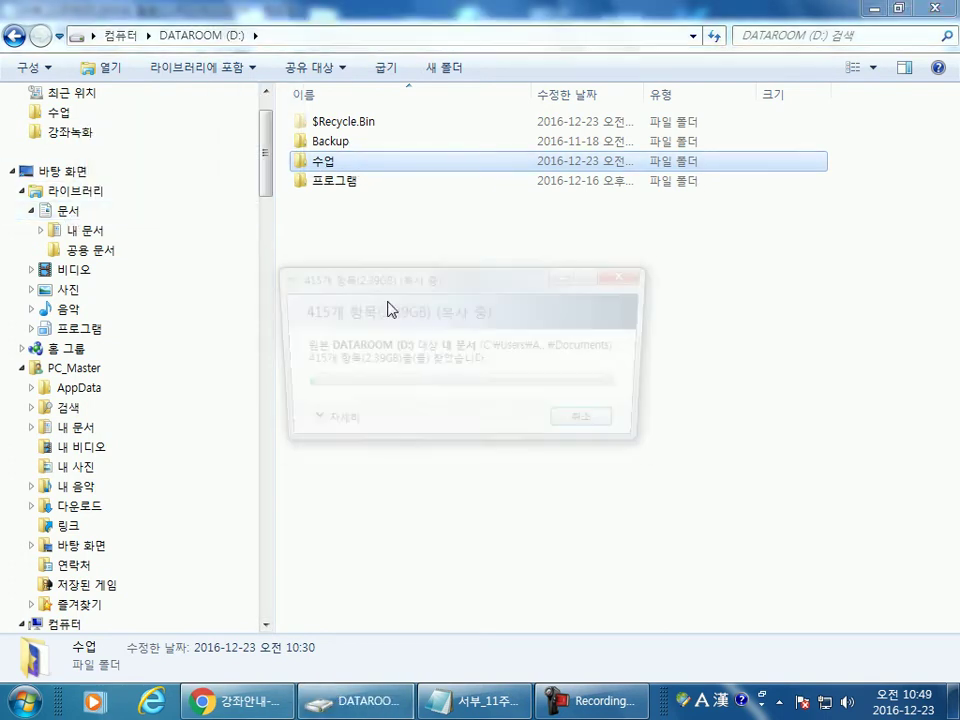
{"action": "left_click", "coordinate": [590, 426]}
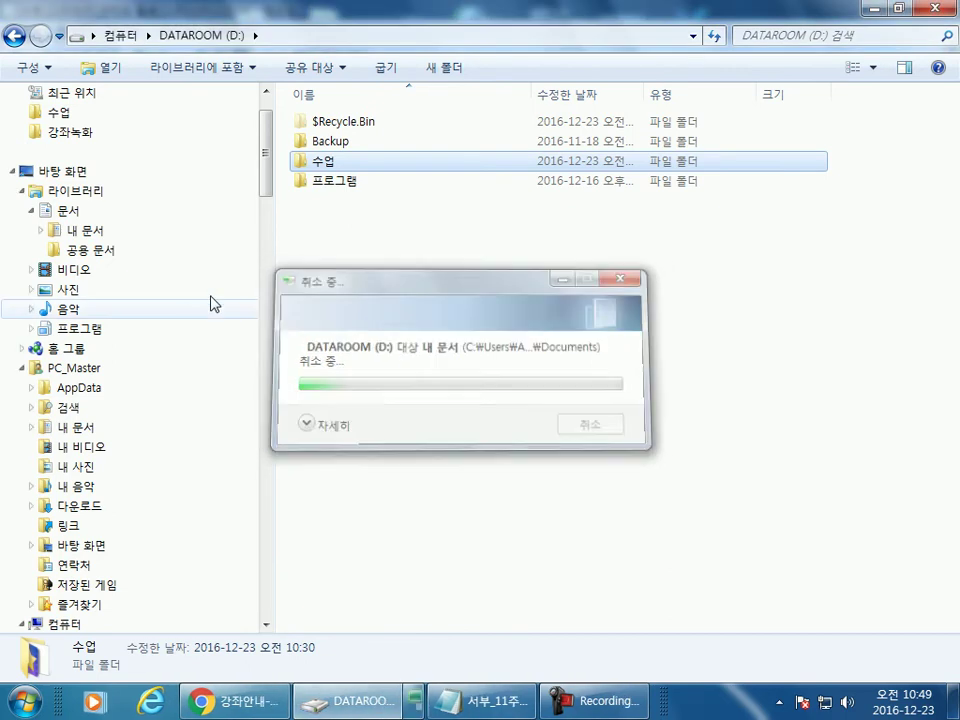
Step: Delete the copied 수업 folder from 내 문서
{"action": "left_click", "coordinate": [64, 236]}
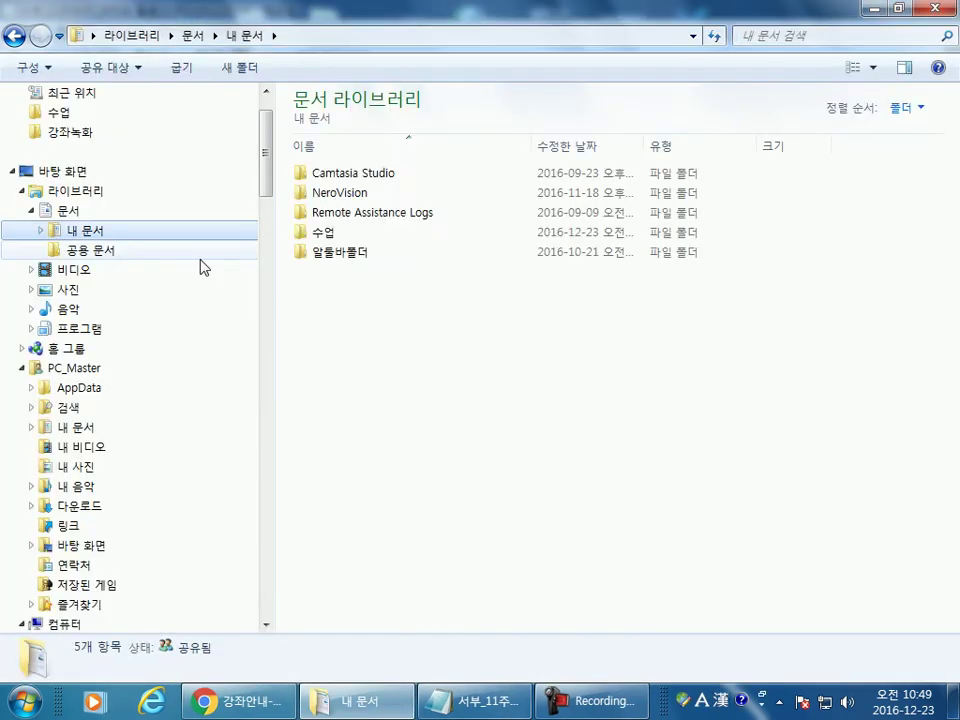
{"action": "left_click", "coordinate": [330, 232]}
{"action": "key", "text": "Delete"}
{"action": "key", "text": "Return"}
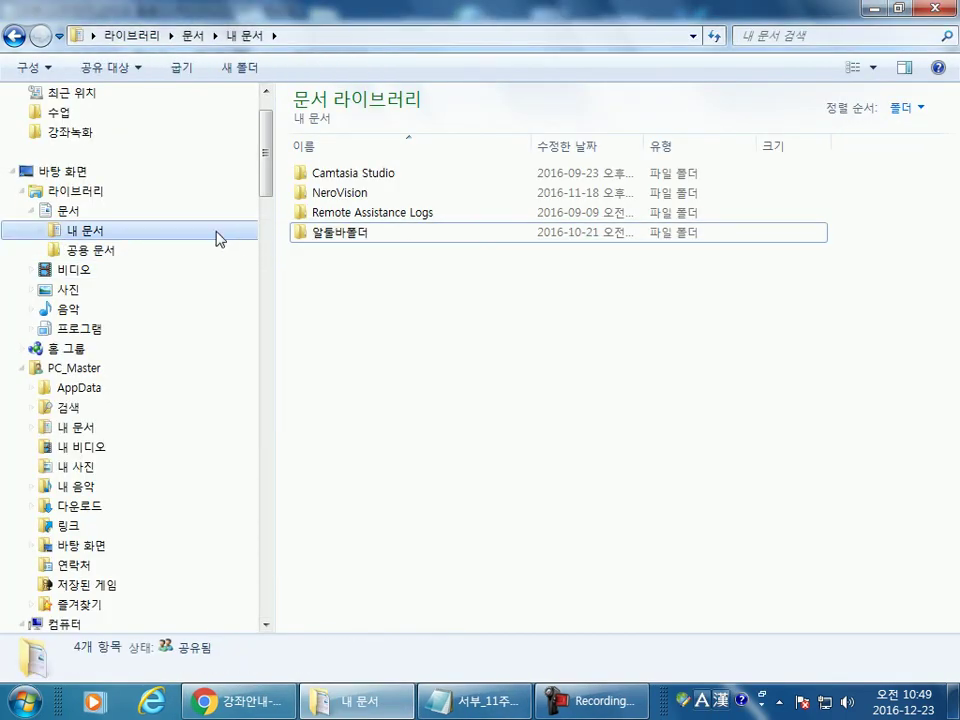
Step: Create a new folder named 수업 directly from the 문서 library
{"action": "right_click", "coordinate": [78, 211]}
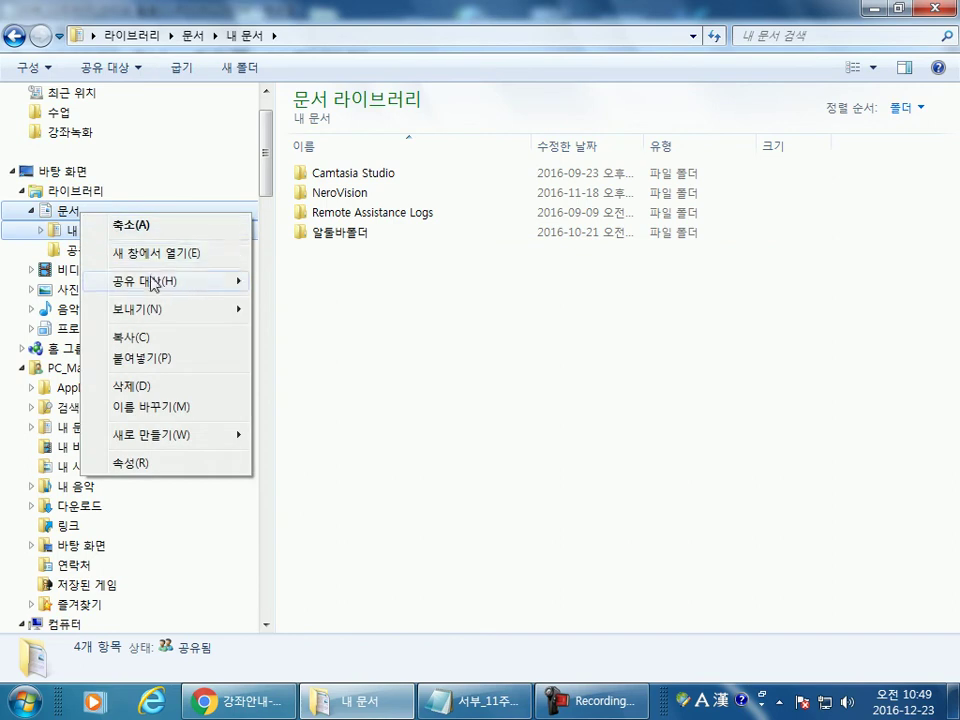
{"action": "mouse_move", "coordinate": [145, 441]}
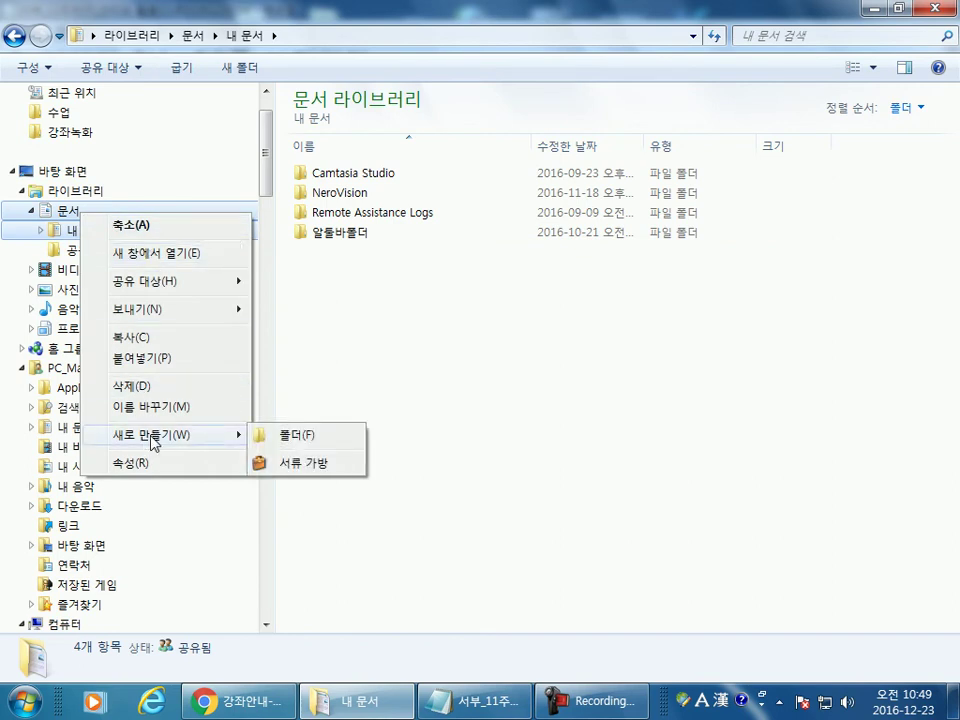
{"action": "left_click", "coordinate": [328, 438]}
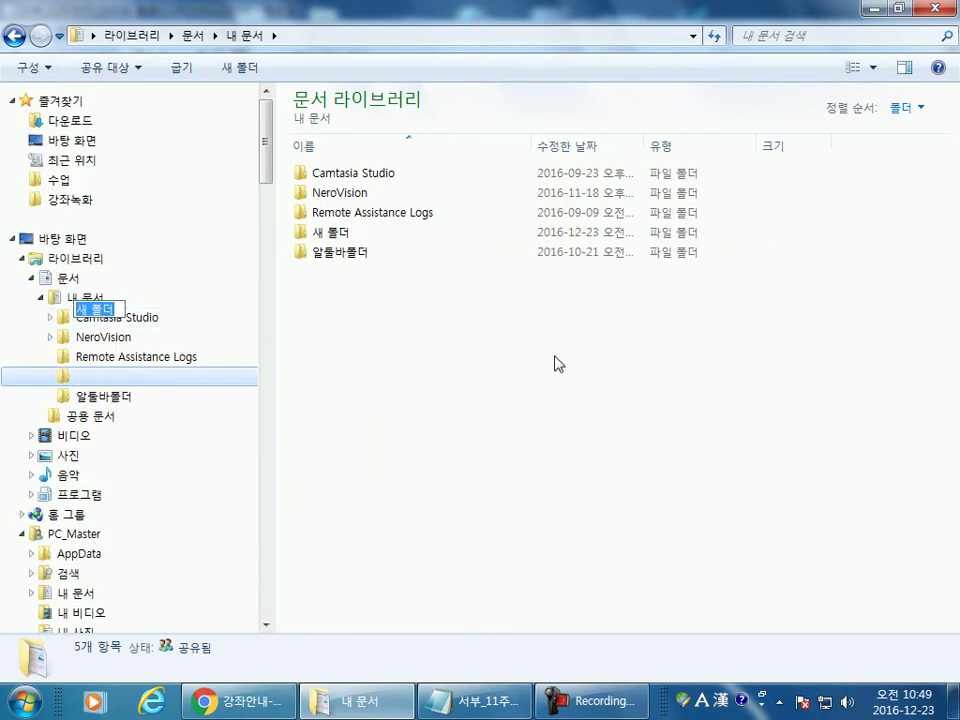
{"action": "type", "text": "수업"}
{"action": "key", "text": "Return"}
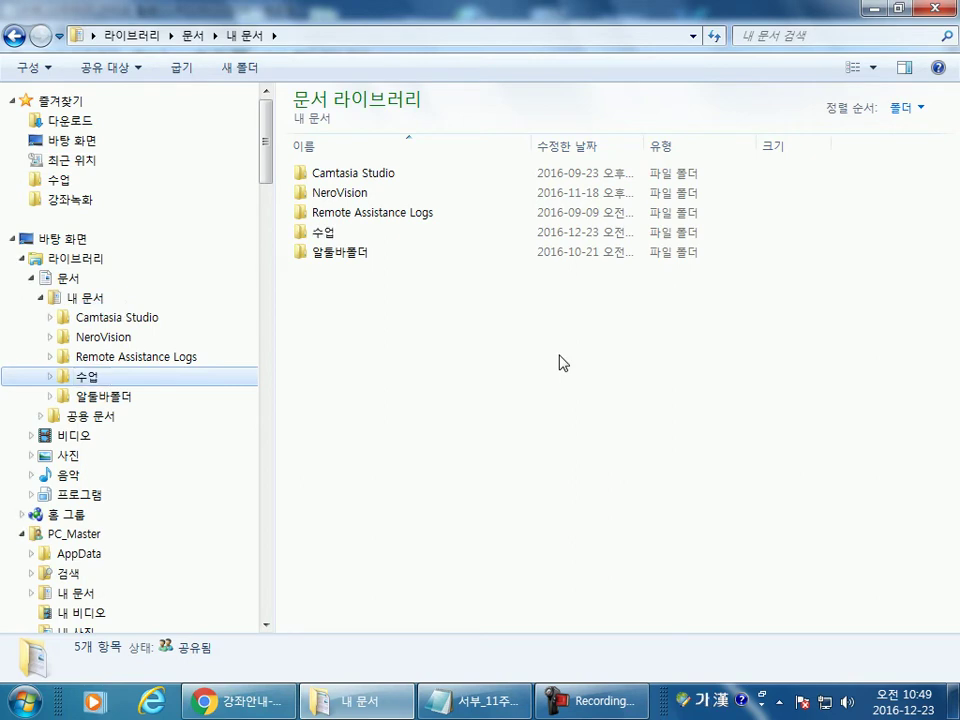
Step: Delete the newly created 수업 folder from 내 문서 in the folder tree
{"action": "left_click", "coordinate": [88, 385]}
{"action": "key", "text": "Delete"}
{"action": "key", "text": "Return"}
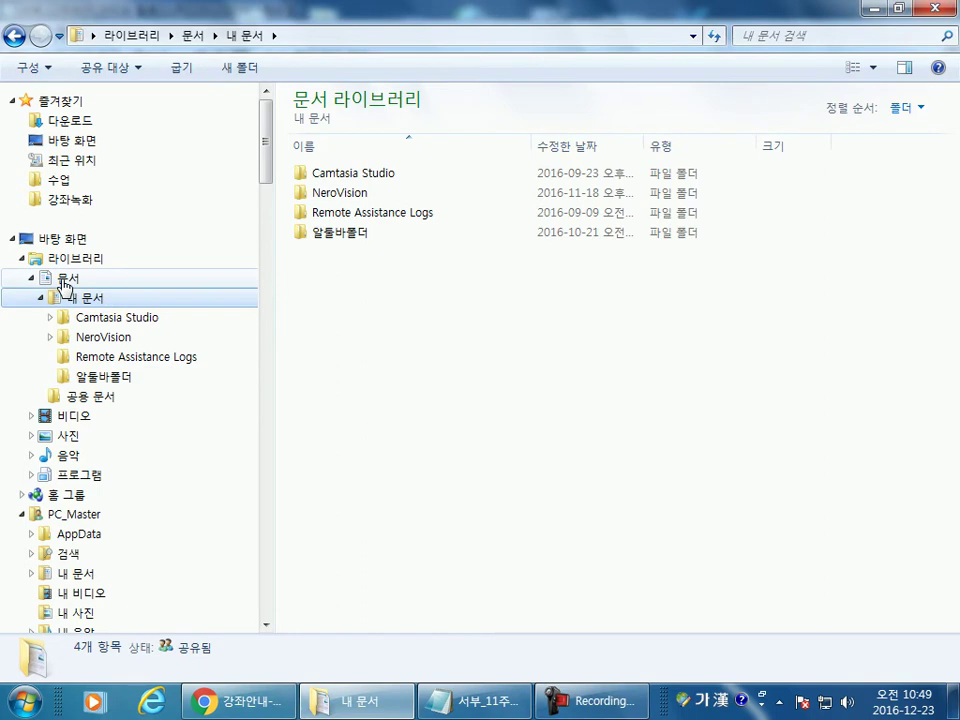
Step: Examine which sharing, new-item and properties commands the 문서 library offers
{"action": "left_click", "coordinate": [63, 285]}
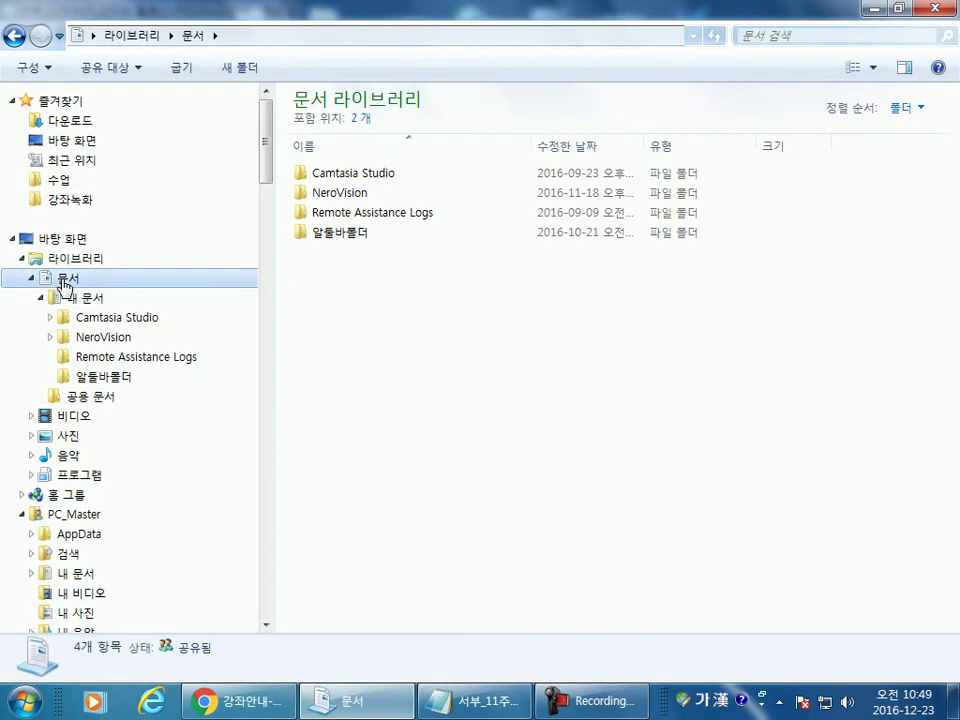
{"action": "left_click", "coordinate": [41, 298]}
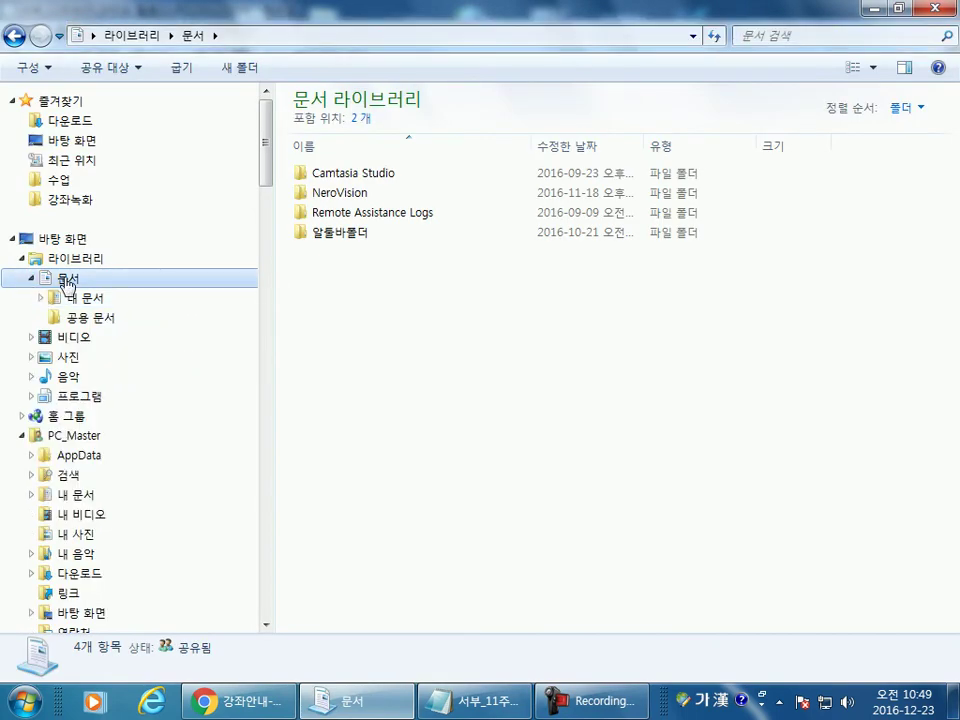
{"action": "right_click", "coordinate": [67, 283]}
{"action": "mouse_move", "coordinate": [115, 499]}
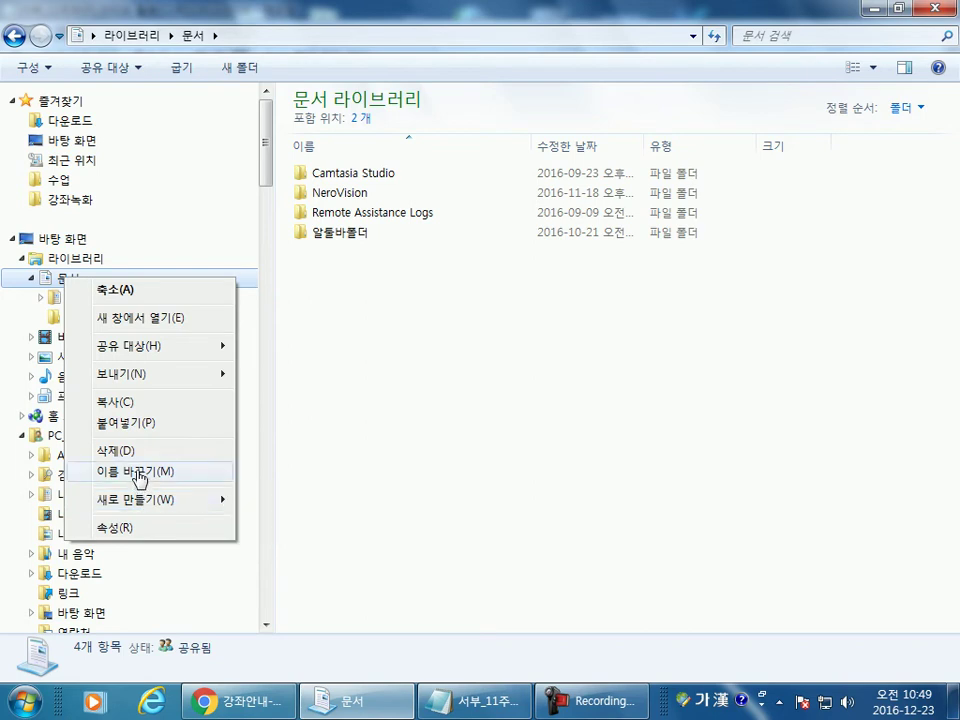
{"action": "mouse_move", "coordinate": [125, 355]}
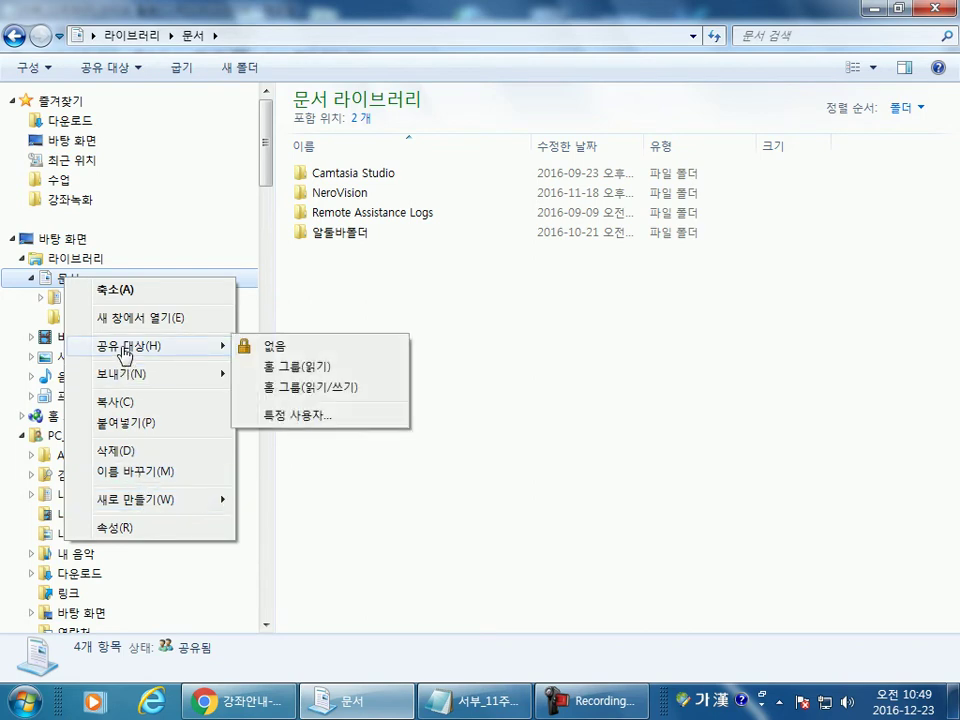
{"action": "left_click", "coordinate": [28, 282]}
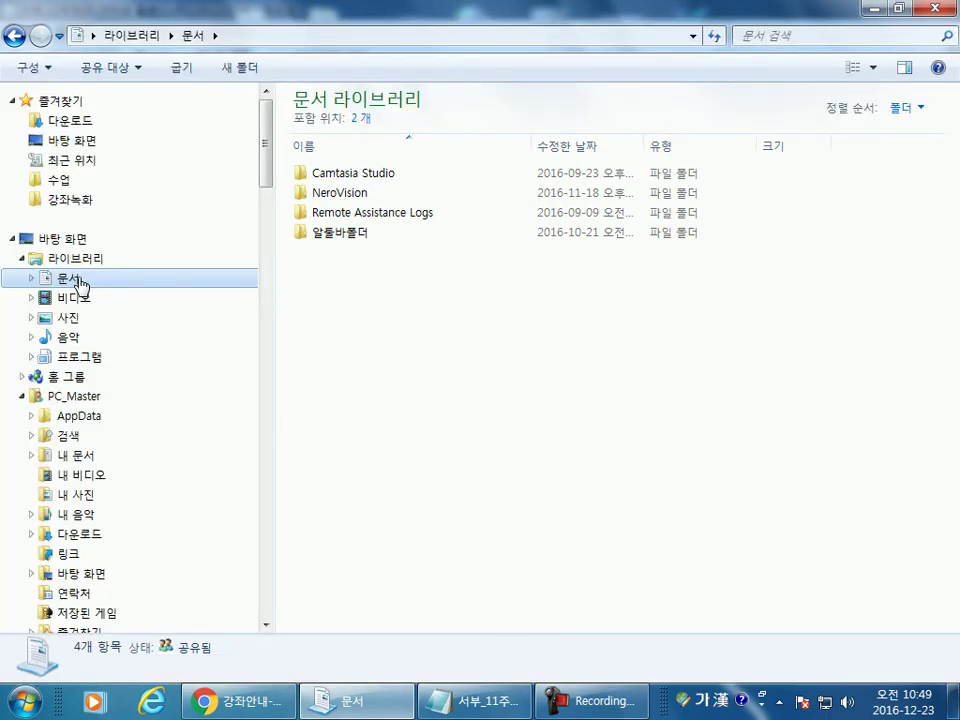
{"action": "left_click", "coordinate": [37, 281]}
{"action": "right_click", "coordinate": [60, 279]}
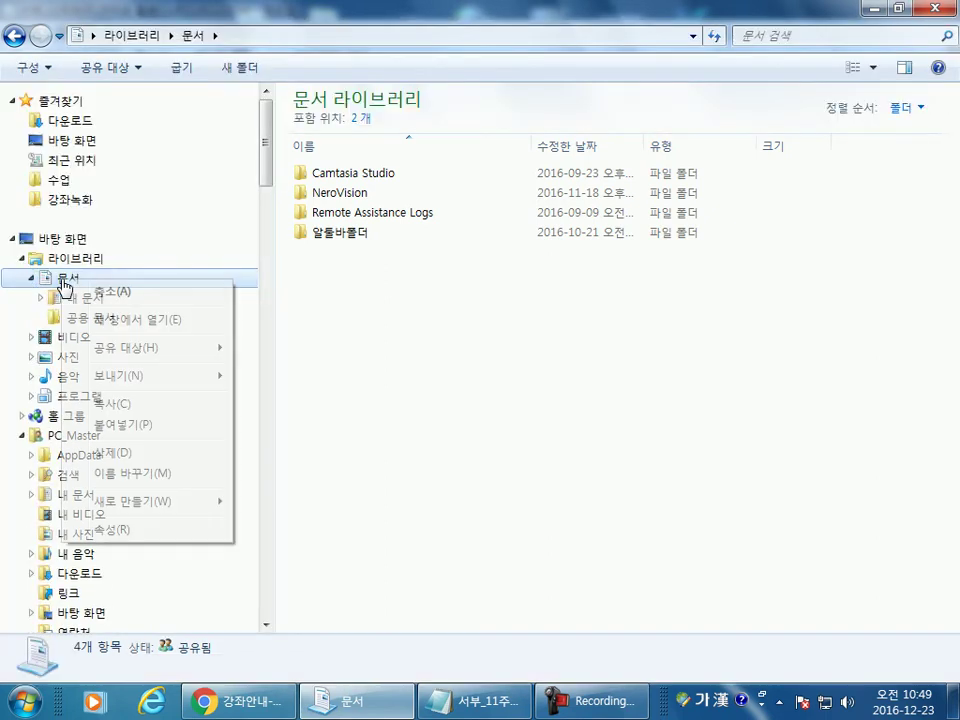
{"action": "mouse_move", "coordinate": [143, 500]}
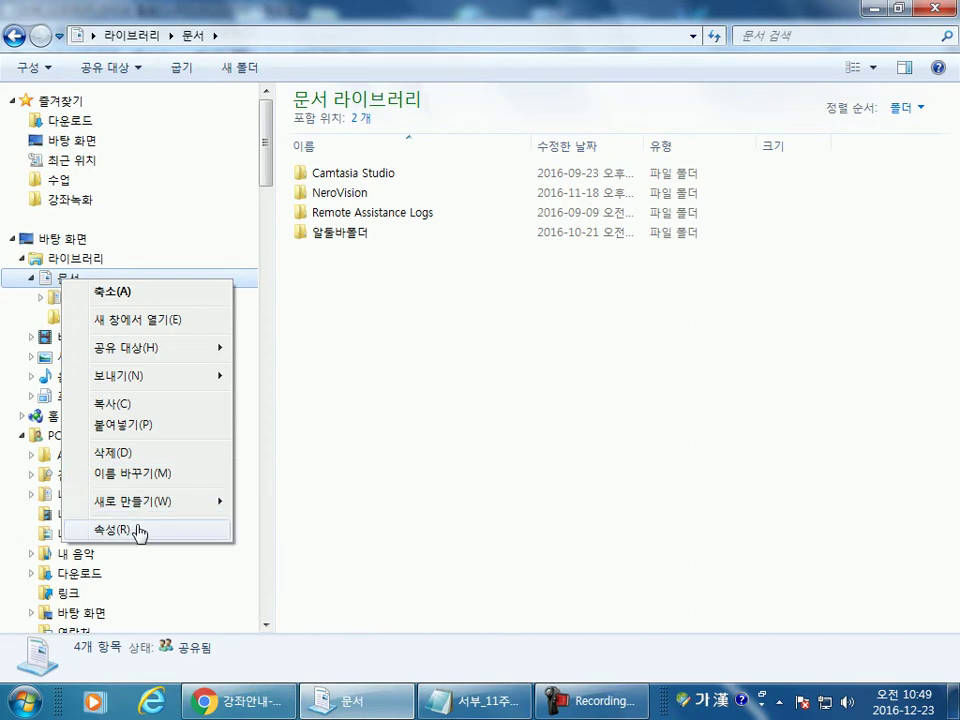
{"action": "left_click", "coordinate": [545, 462]}
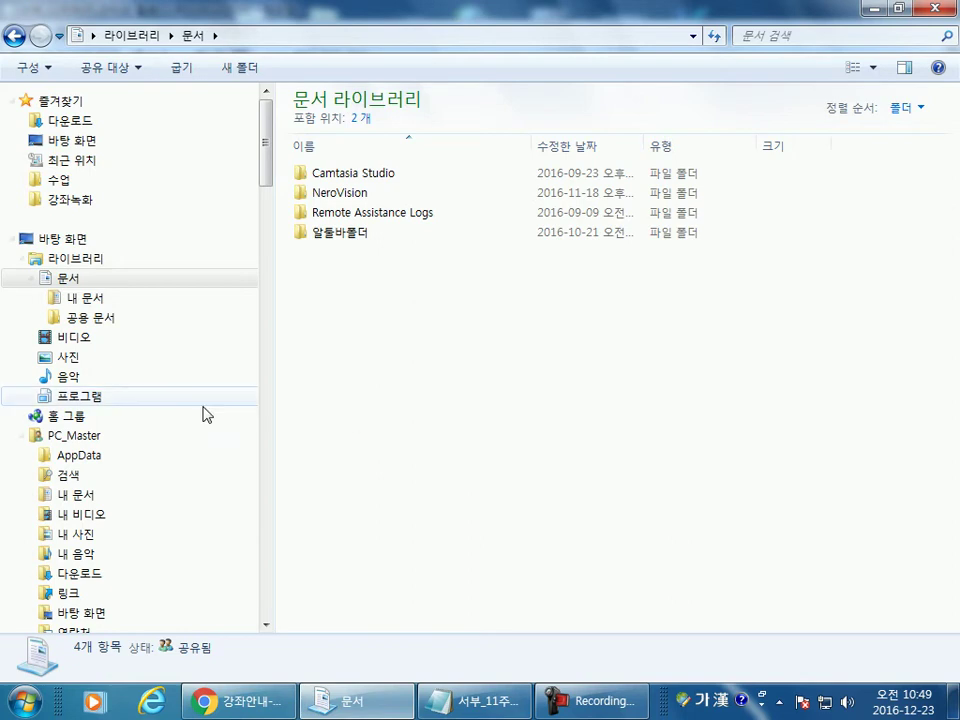
Step: Look through the 프로그램 library and the 음악 library's 내 음악 and 공용 음악 folders
{"action": "left_click", "coordinate": [80, 396]}
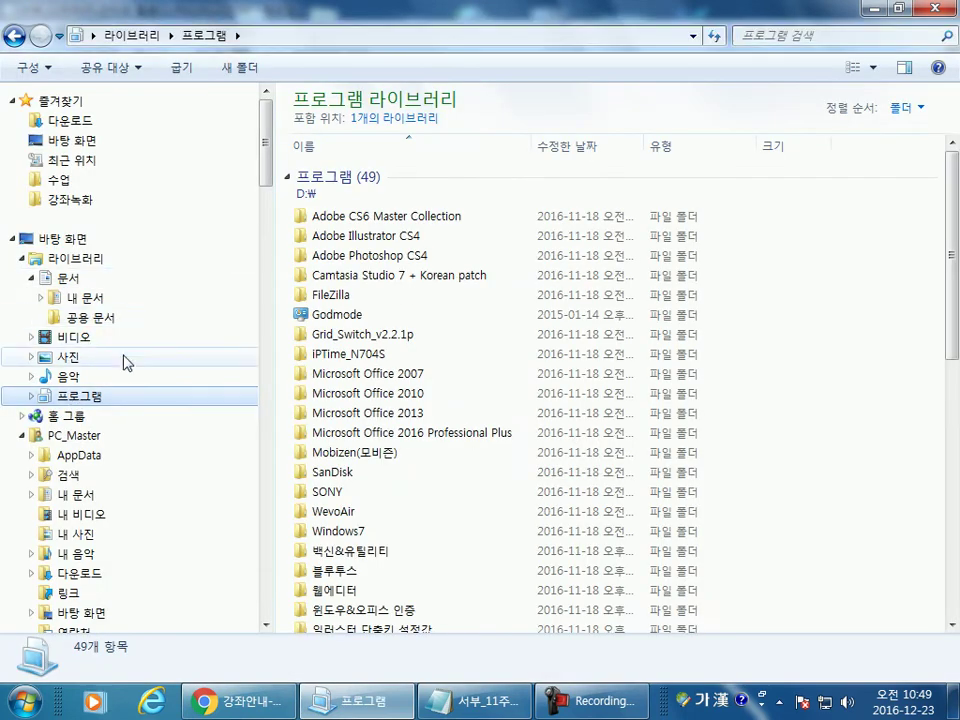
{"action": "left_click", "coordinate": [31, 278]}
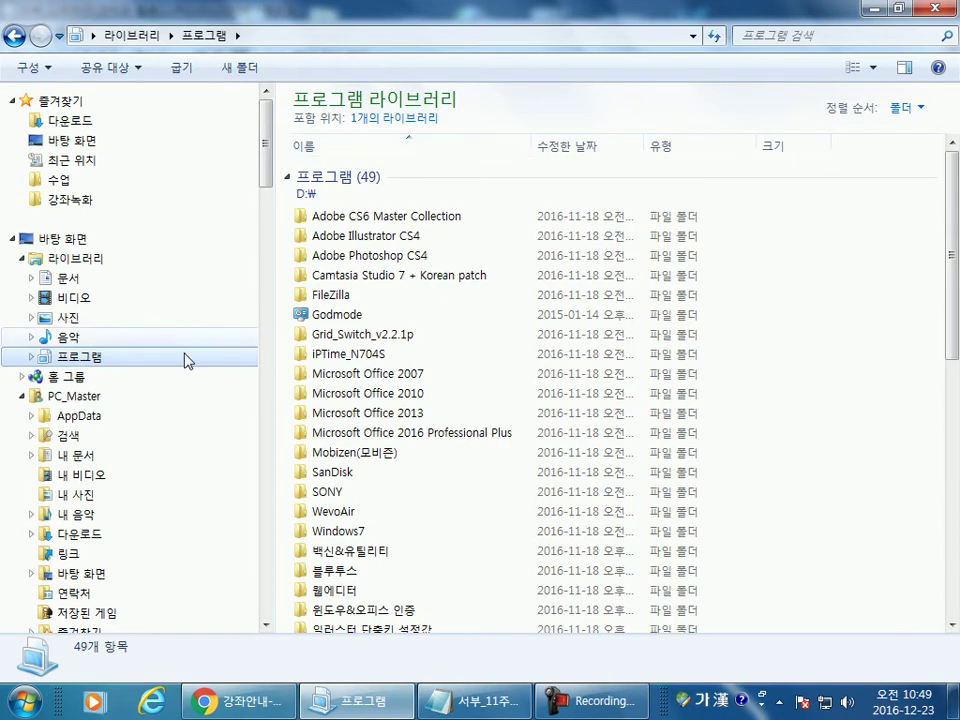
{"action": "left_click", "coordinate": [62, 262]}
{"action": "left_click", "coordinate": [74, 360]}
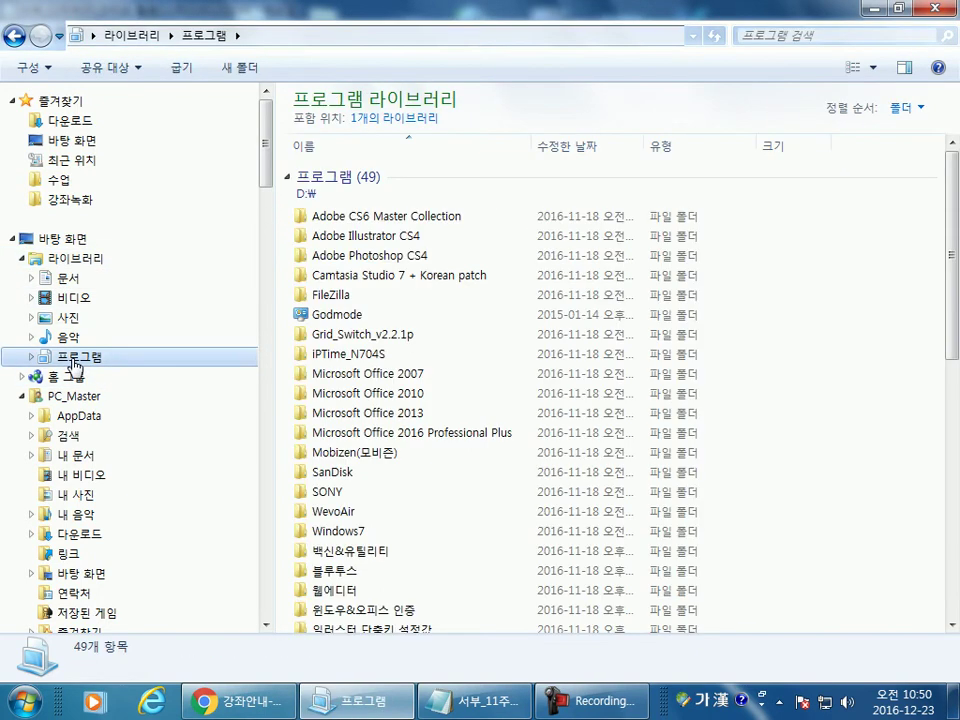
{"action": "left_click", "coordinate": [68, 340]}
{"action": "left_click", "coordinate": [31, 338]}
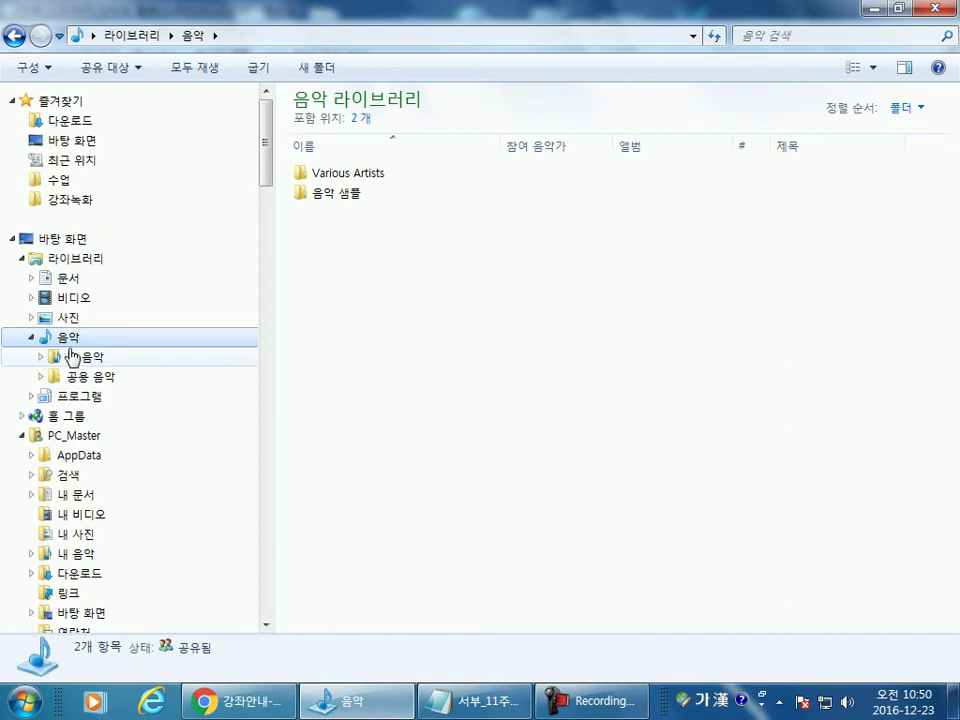
{"action": "left_click", "coordinate": [78, 360]}
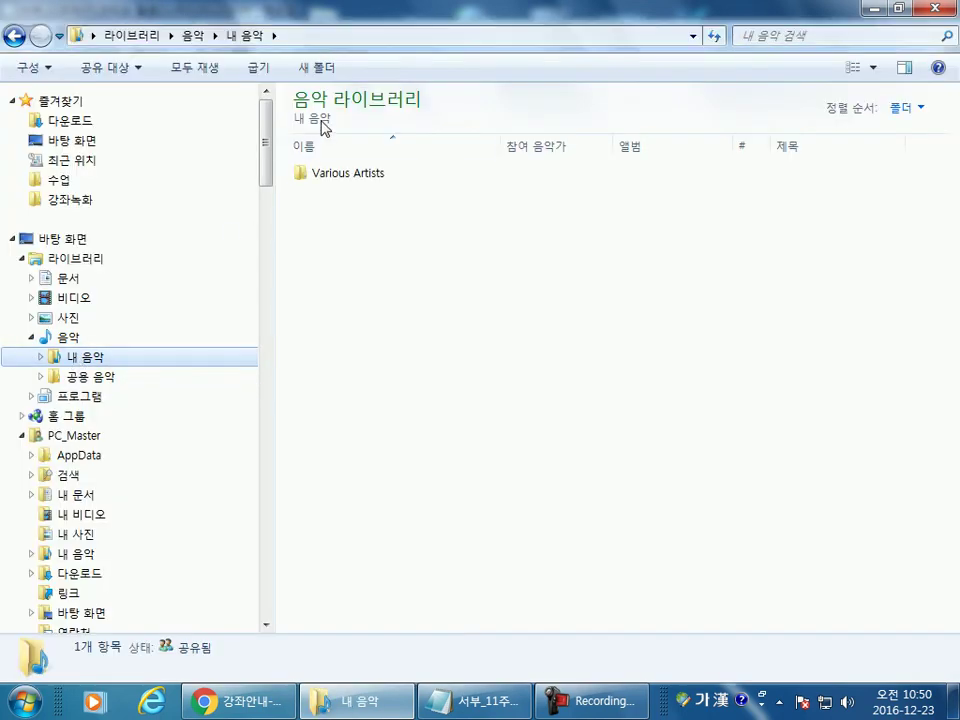
{"action": "left_click", "coordinate": [92, 376]}
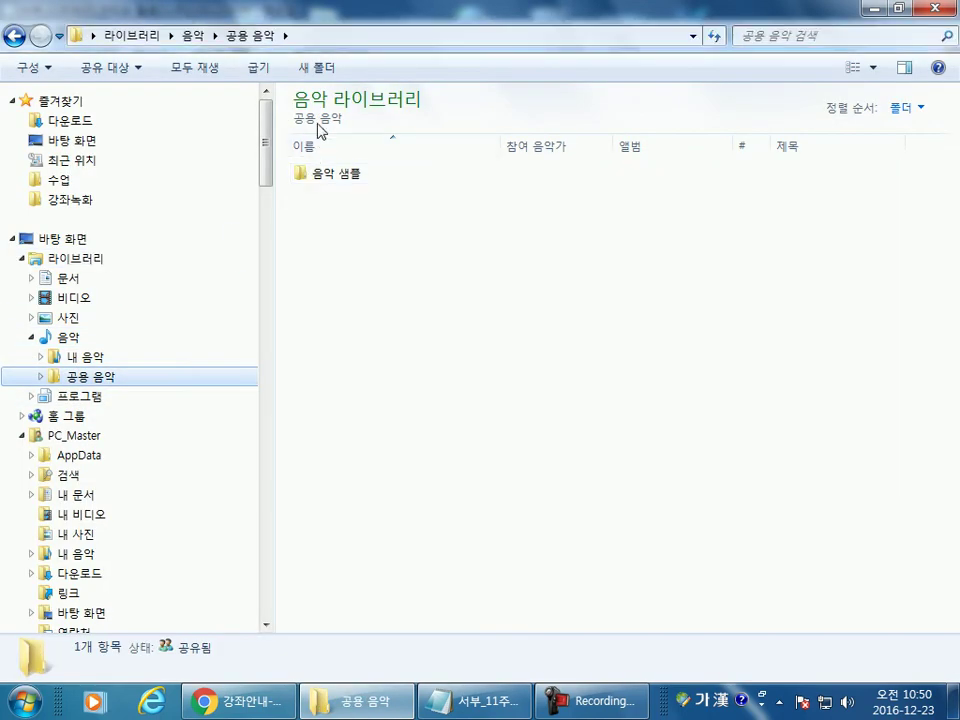
Step: View the 사진 library's 내 사진 and 공용 사진 folders and examine the library's new-item and sharing options
{"action": "left_click", "coordinate": [60, 318]}
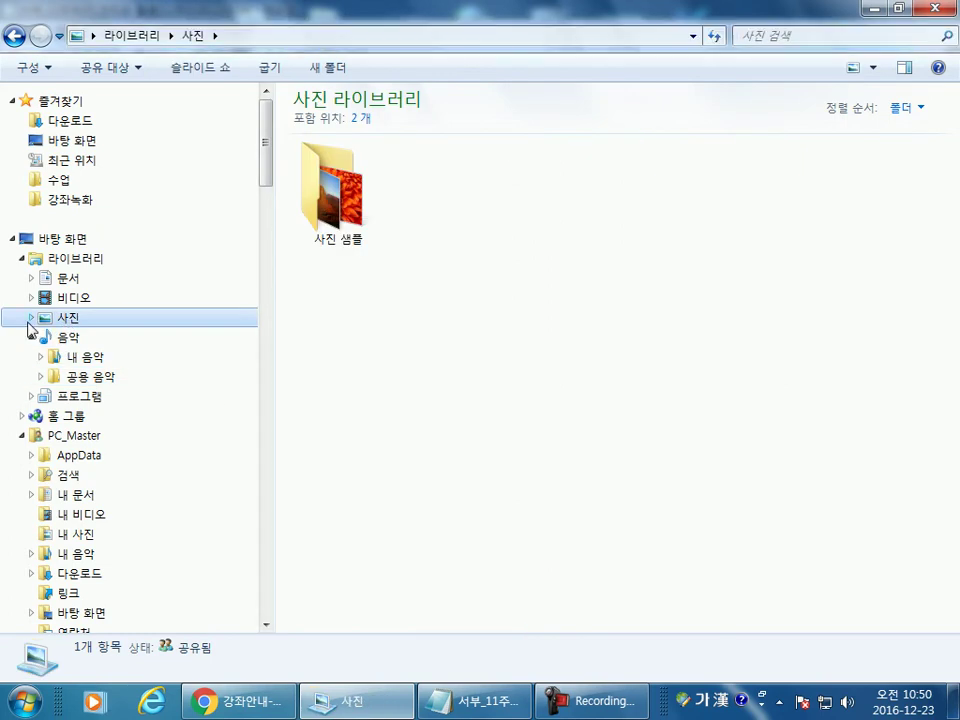
{"action": "left_click", "coordinate": [35, 320]}
{"action": "left_click", "coordinate": [70, 340]}
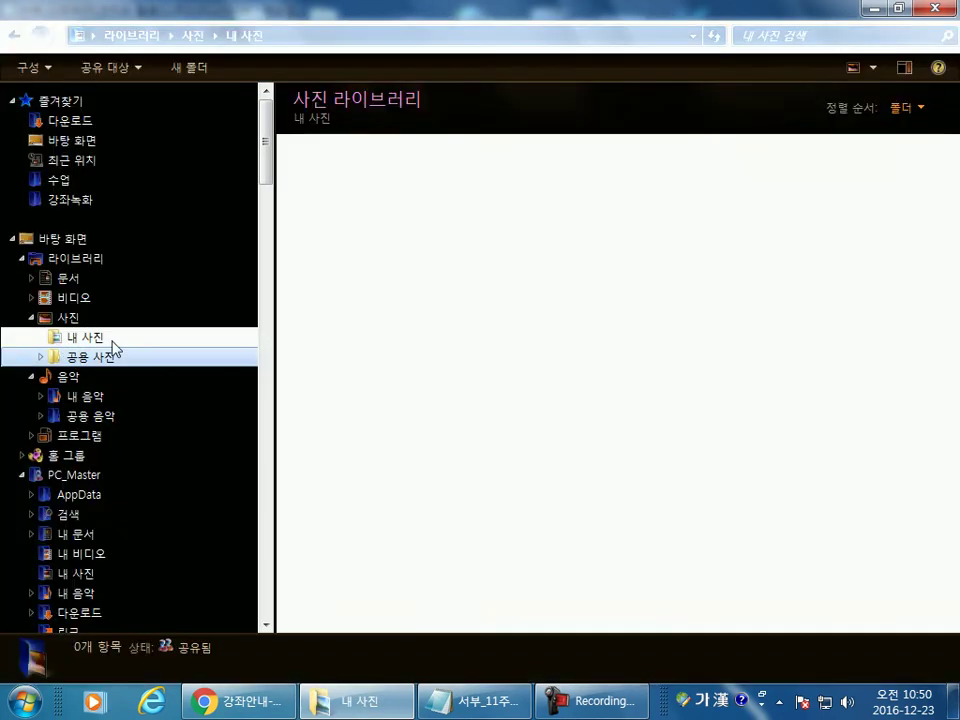
{"action": "left_click", "coordinate": [112, 352]}
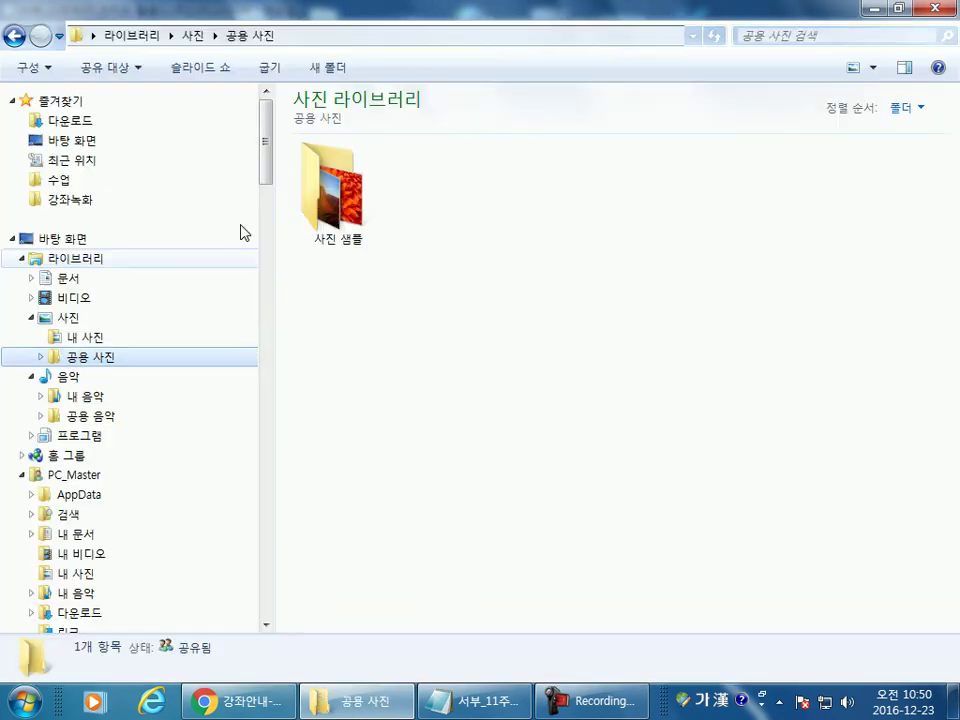
{"action": "left_click", "coordinate": [64, 324]}
{"action": "right_click", "coordinate": [66, 328]}
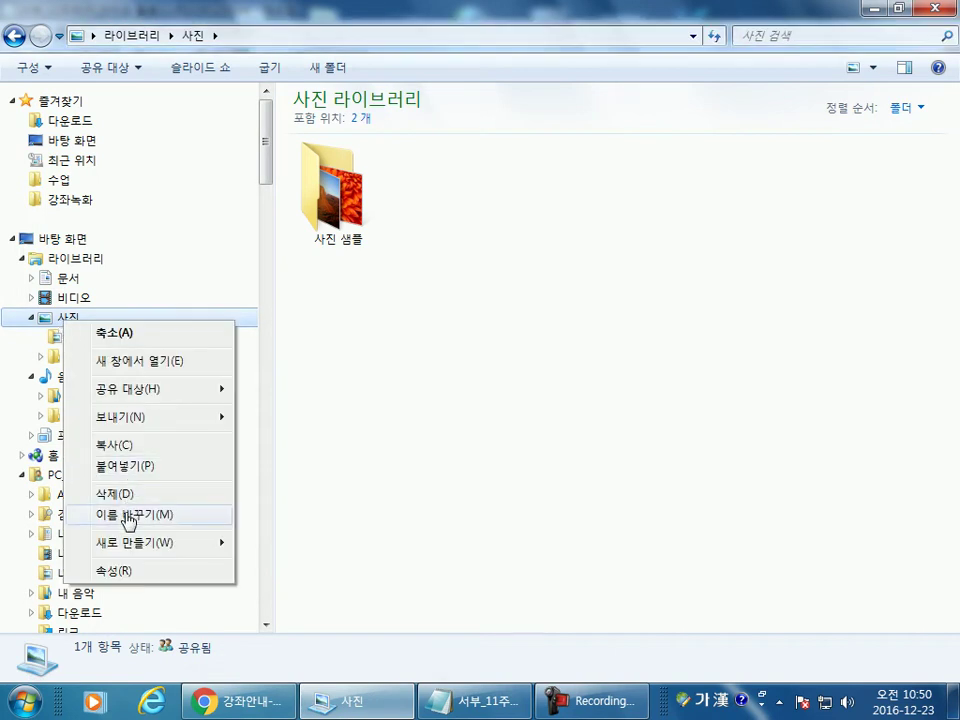
{"action": "mouse_move", "coordinate": [128, 544]}
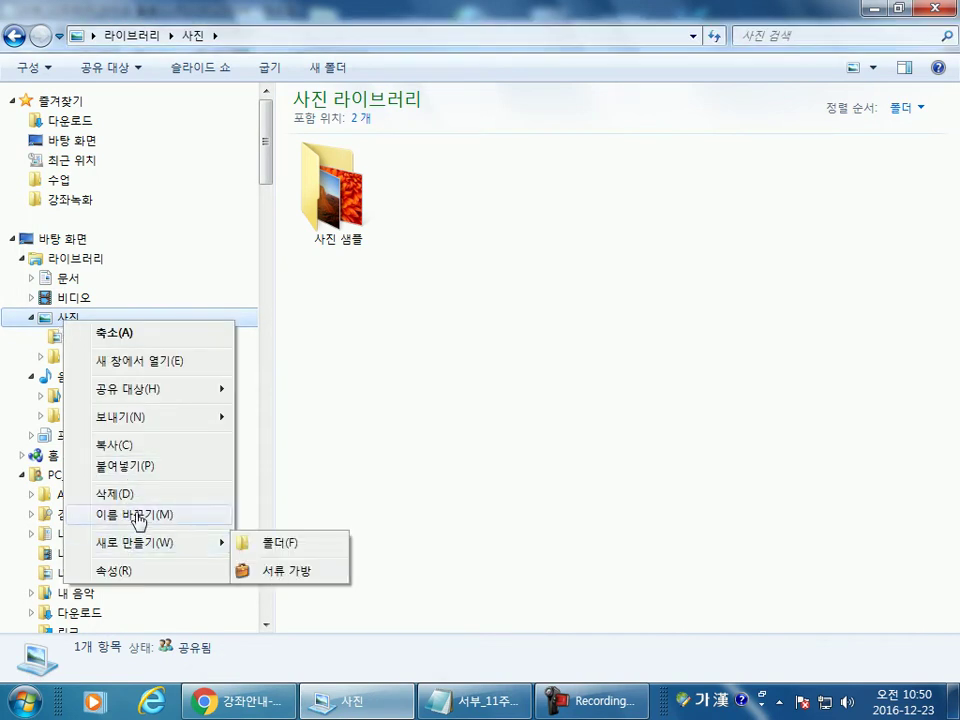
{"action": "mouse_move", "coordinate": [160, 395]}
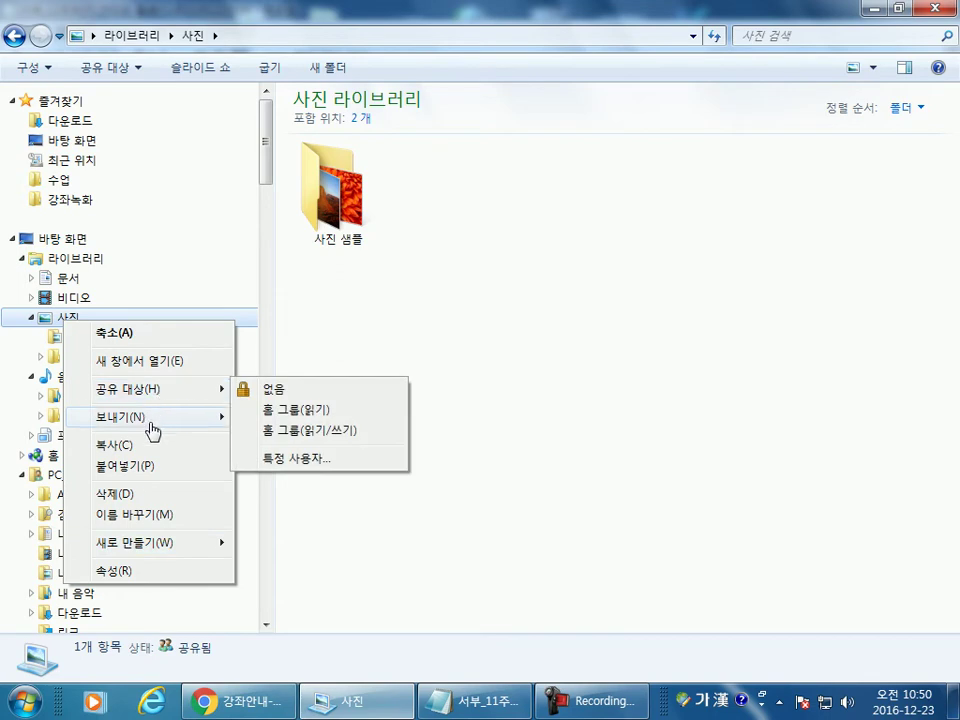
{"action": "left_click", "coordinate": [31, 318]}
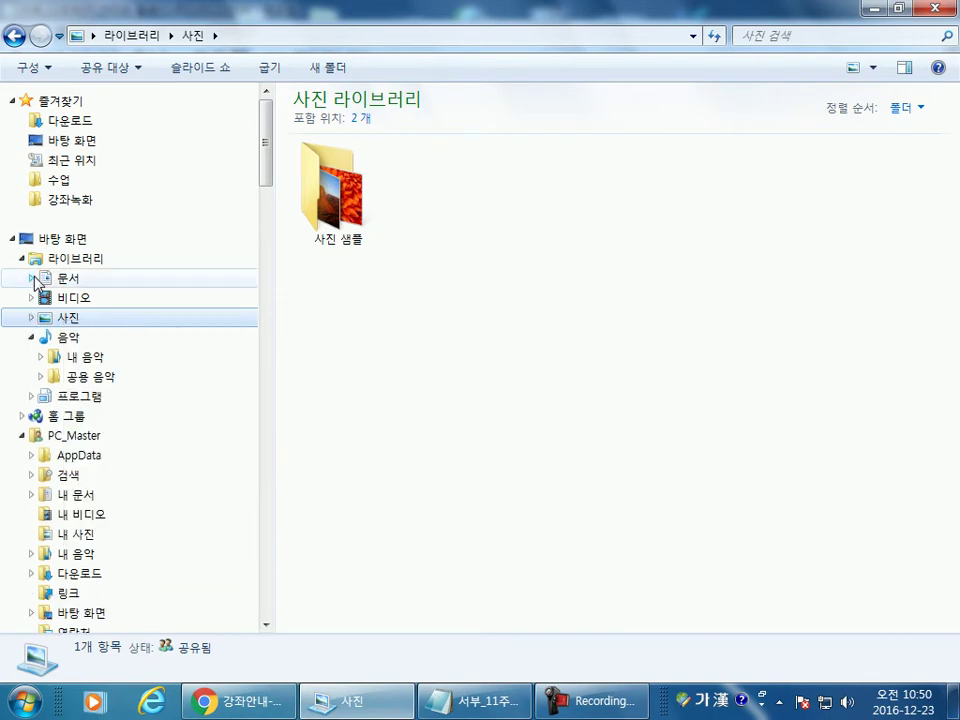
Step: View the 문서 library with its included folders and examine which new-item types it can create
{"action": "left_click", "coordinate": [33, 278]}
{"action": "left_click", "coordinate": [82, 286]}
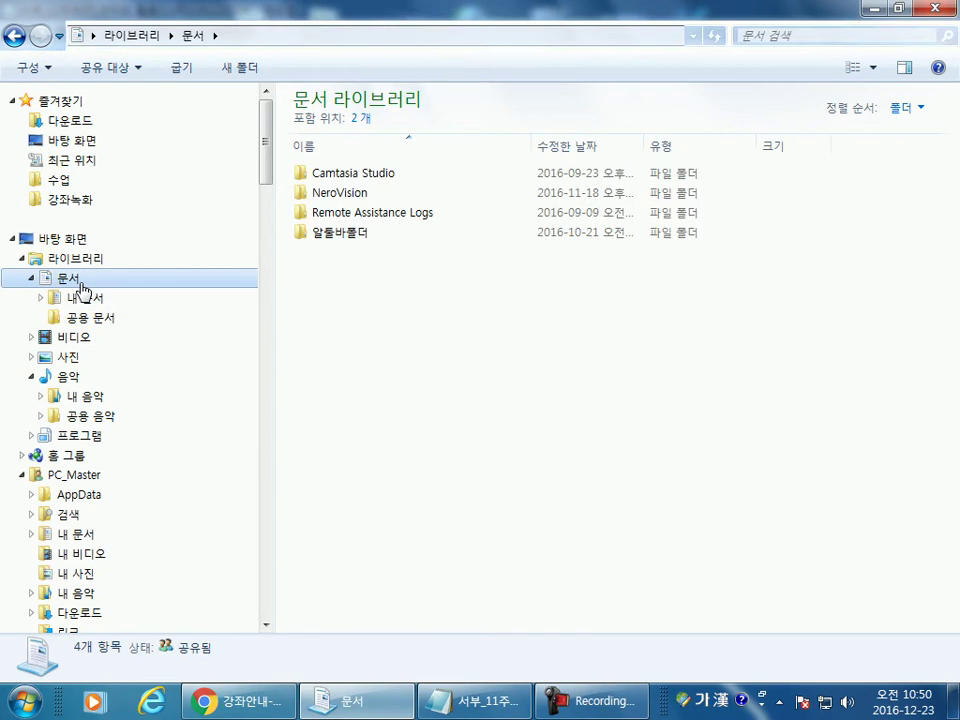
{"action": "right_click", "coordinate": [397, 324]}
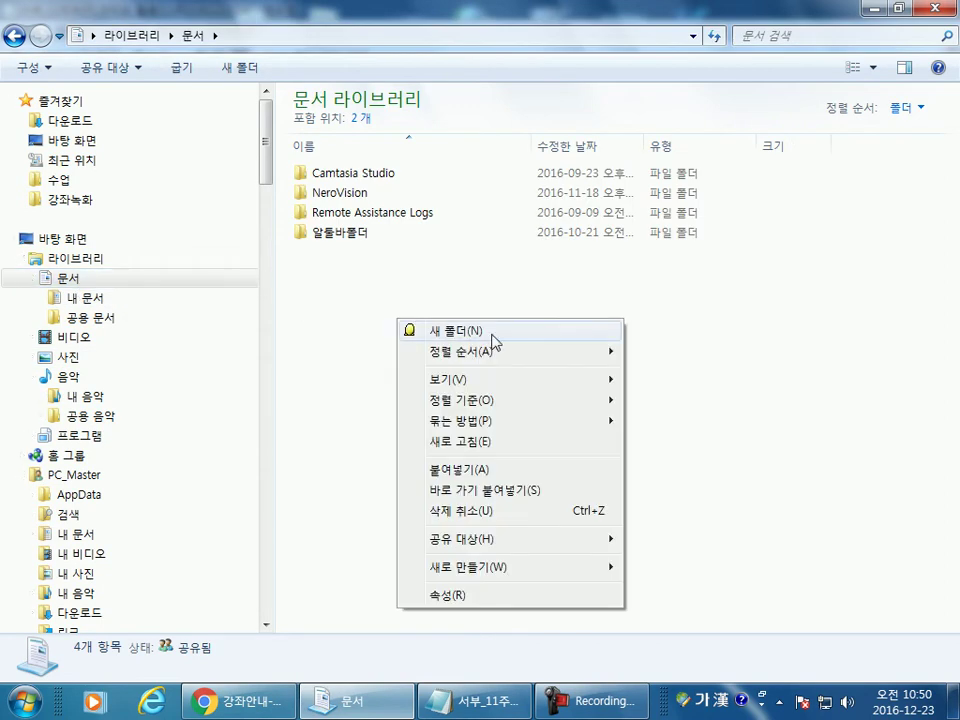
{"action": "mouse_move", "coordinate": [467, 570]}
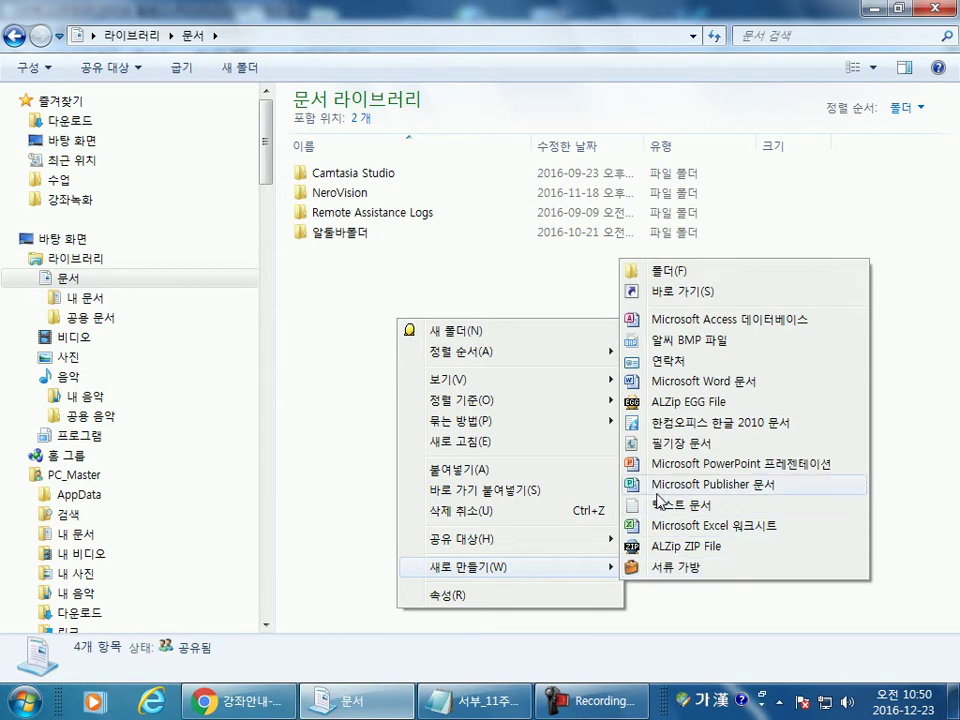
{"action": "left_click", "coordinate": [341, 442]}
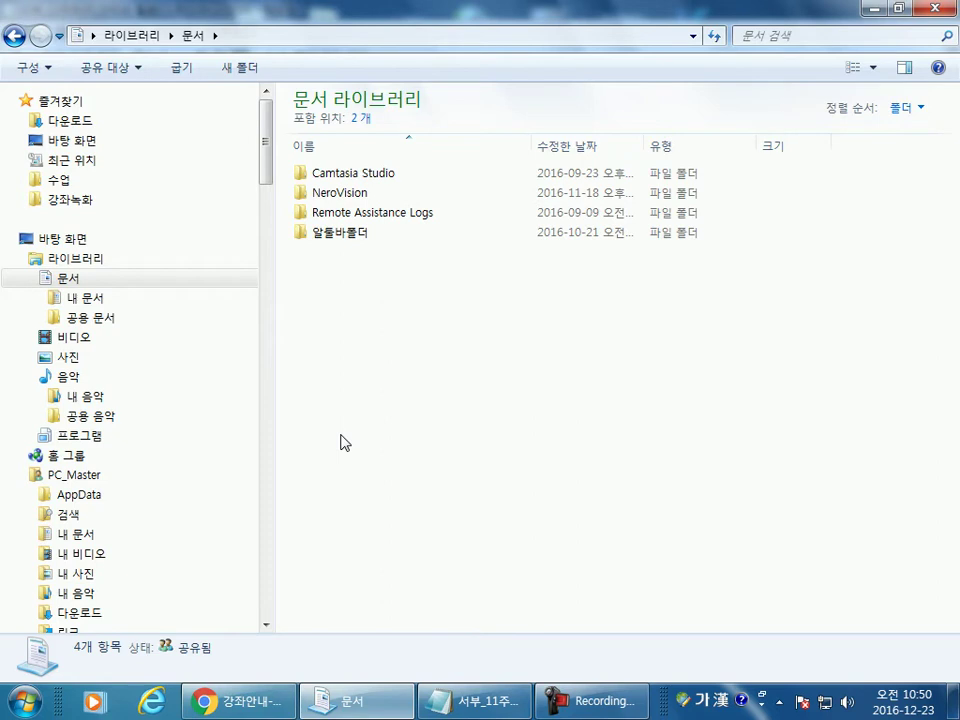
Step: Collapse the 문서 and 음악 libraries in the folder tree and show the 라이브러리 overview
{"action": "left_click", "coordinate": [31, 278]}
{"action": "left_click", "coordinate": [31, 340]}
{"action": "left_click", "coordinate": [60, 262]}
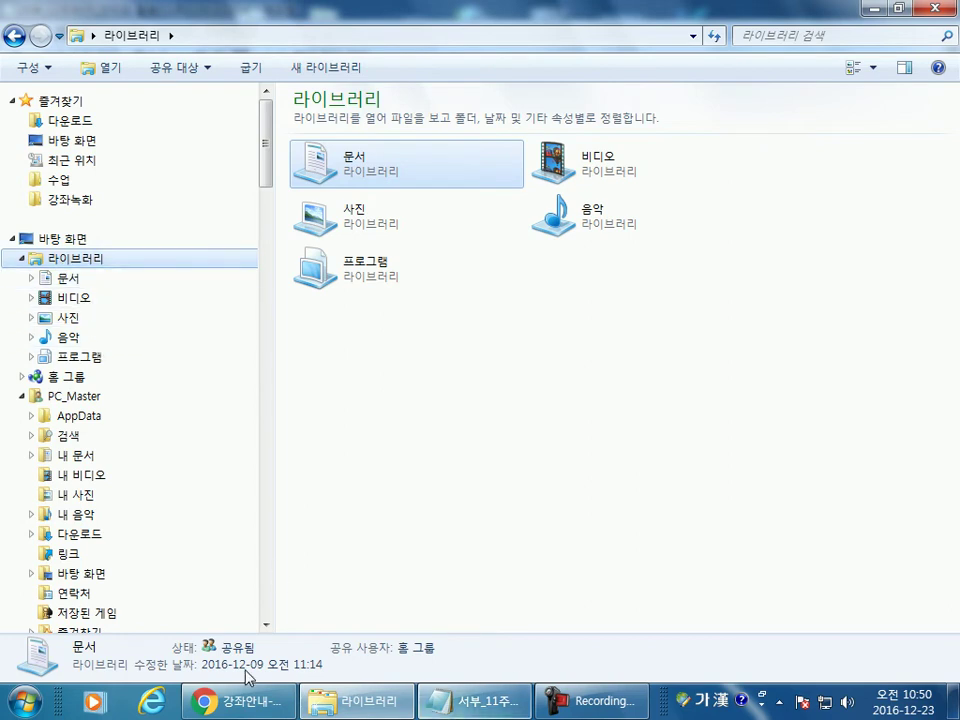
Step: Launch 한글 2007 and open the dialog for inserting a picture into the blank document
{"action": "left_click", "coordinate": [16, 690]}
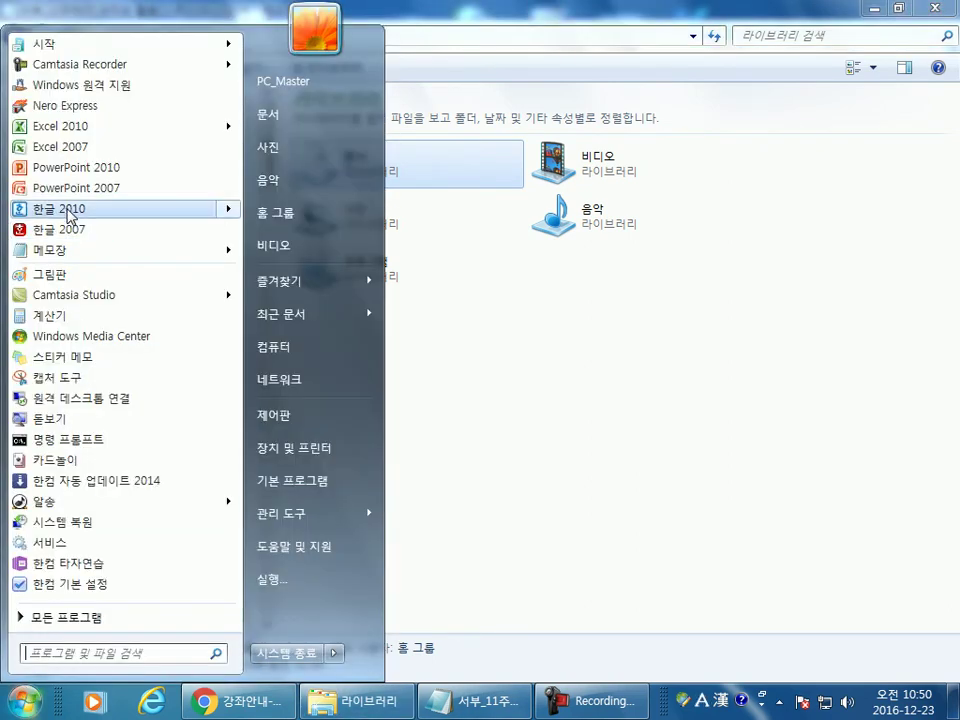
{"action": "left_click", "coordinate": [60, 229]}
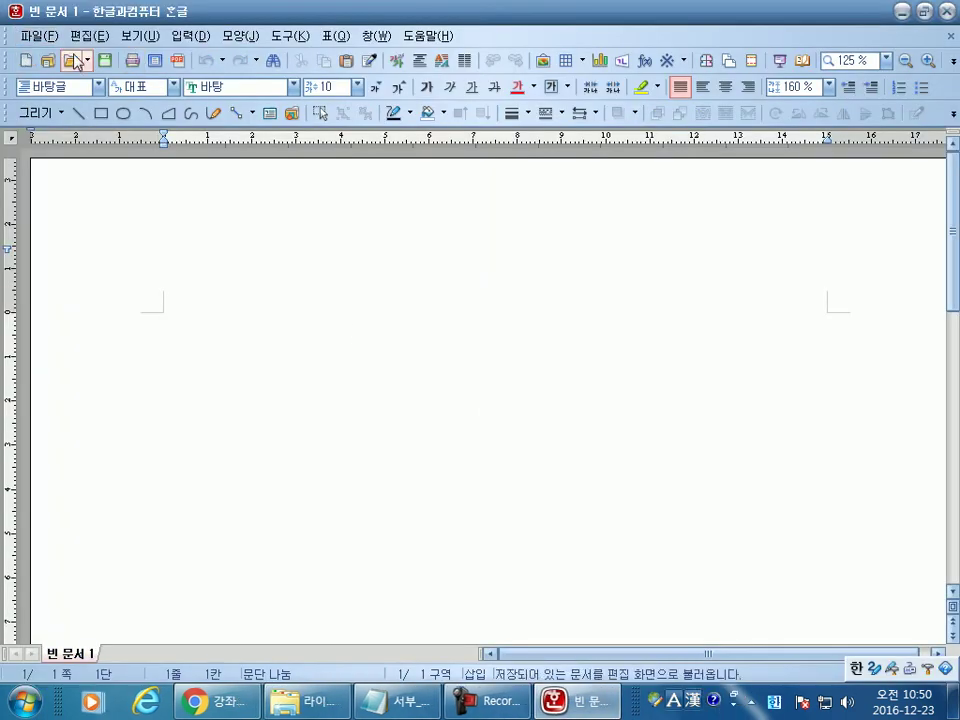
{"action": "left_click", "coordinate": [190, 36]}
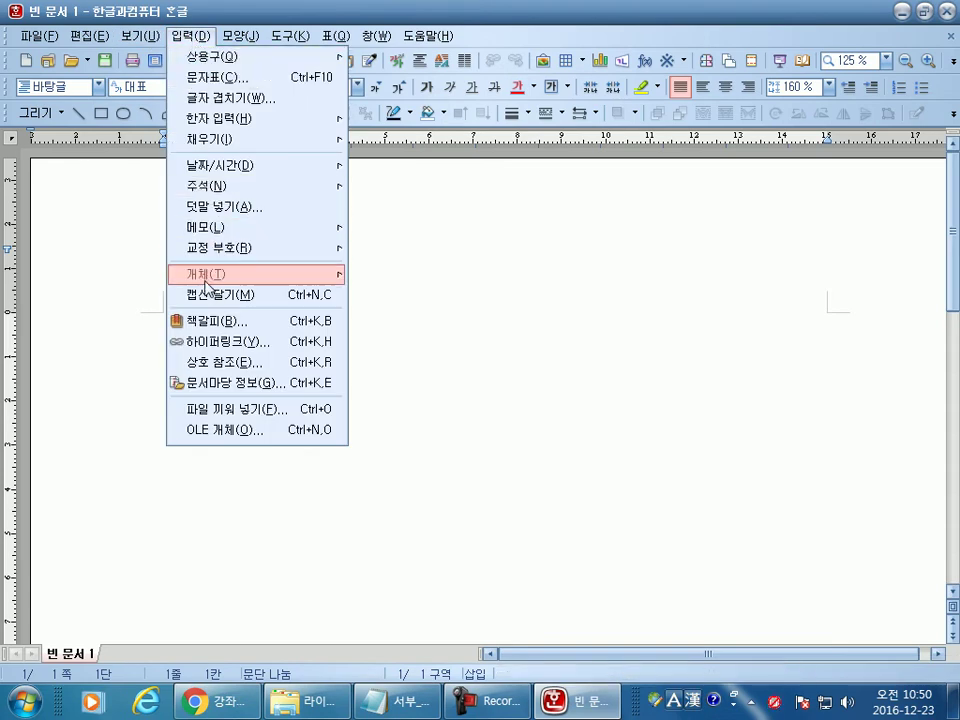
{"action": "mouse_move", "coordinate": [225, 275]}
{"action": "left_click", "coordinate": [360, 273]}
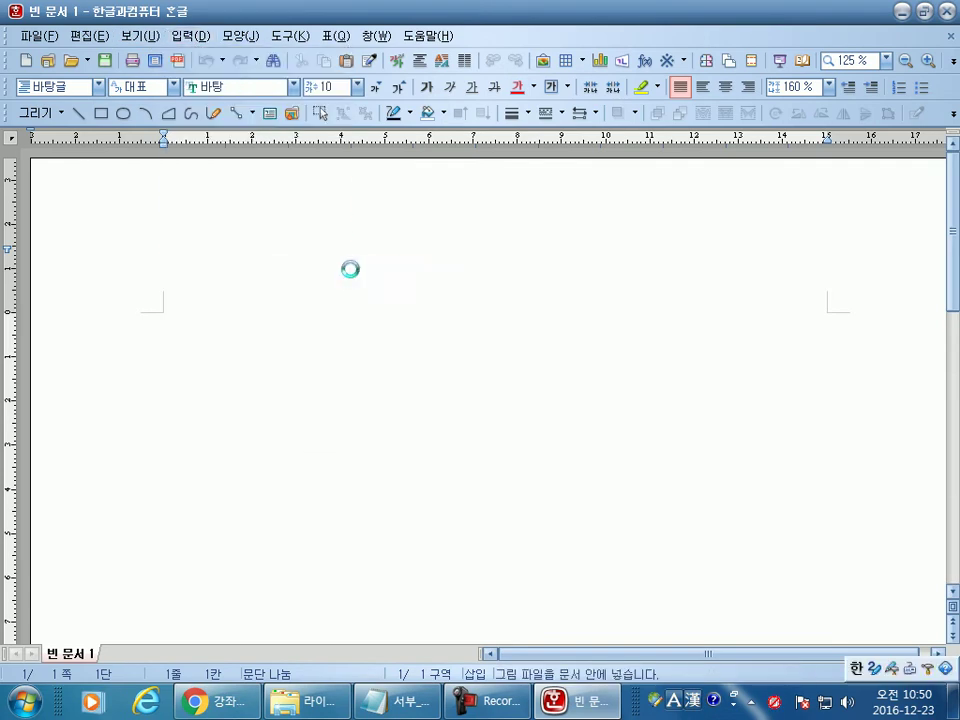
Step: View the 라이브러리 and 바탕 화면 locations in the picture insertion dialog
{"action": "left_click", "coordinate": [224, 273]}
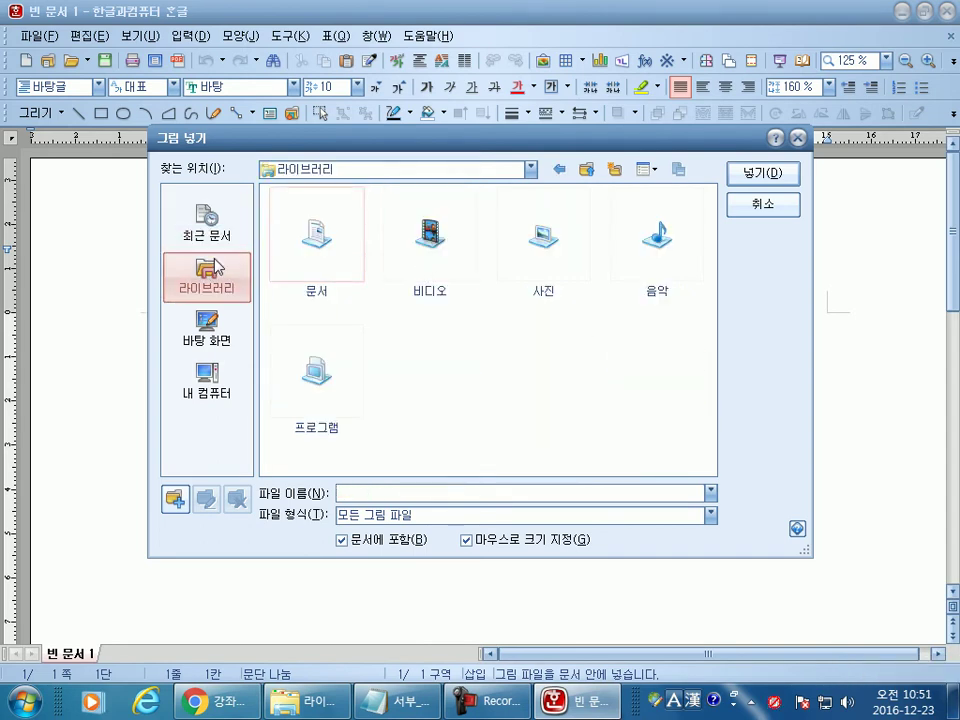
{"action": "left_click", "coordinate": [207, 325]}
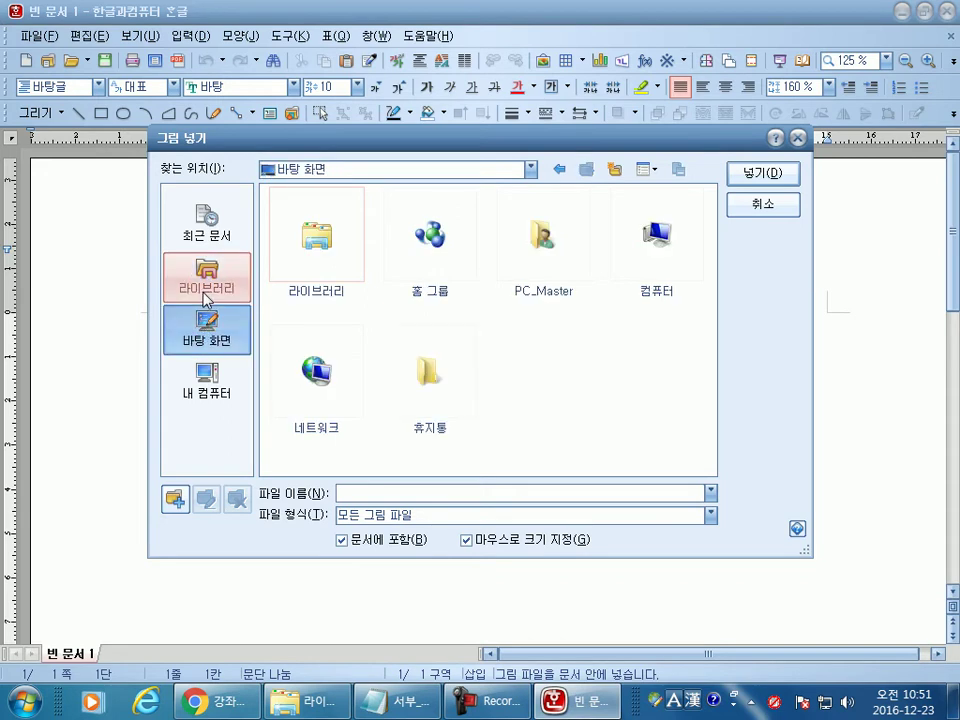
{"action": "left_click", "coordinate": [204, 291]}
{"action": "left_click", "coordinate": [199, 348]}
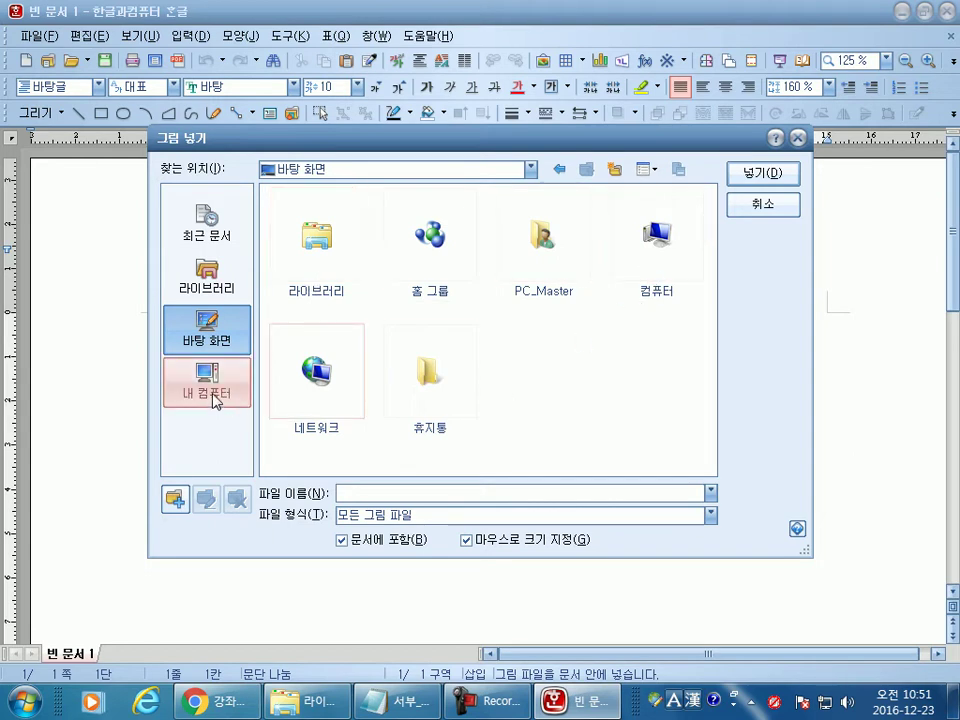
Step: Add a quick-access shortcut named 다운로드 that points to the 다운로드 folder under PC_Master
{"action": "left_click", "coordinate": [181, 503]}
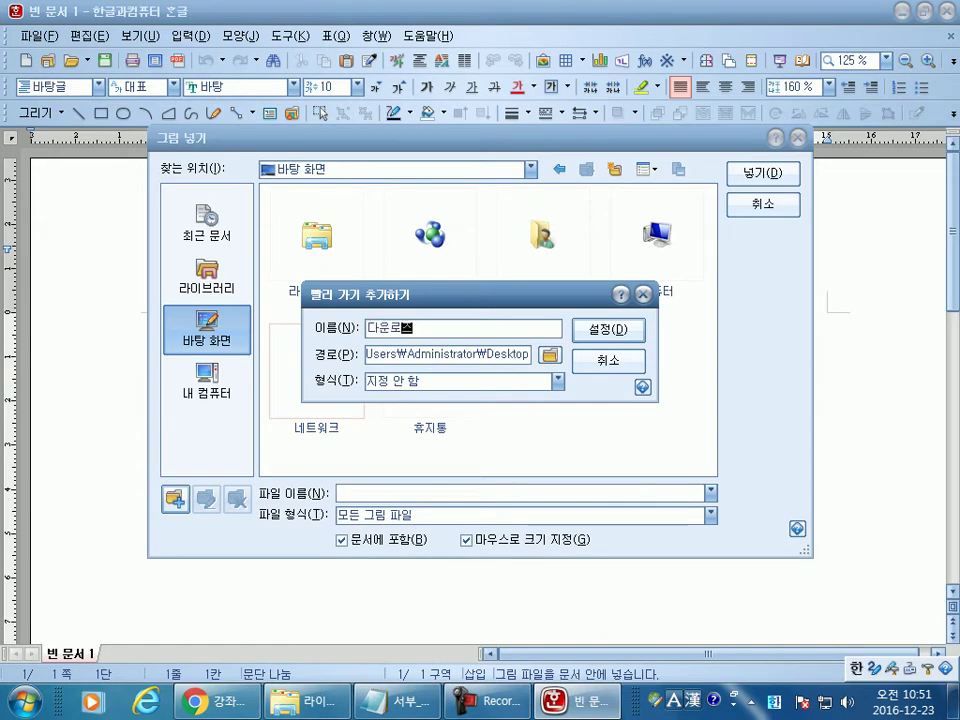
{"action": "left_click", "coordinate": [549, 356]}
{"action": "double_click", "coordinate": [300, 264]}
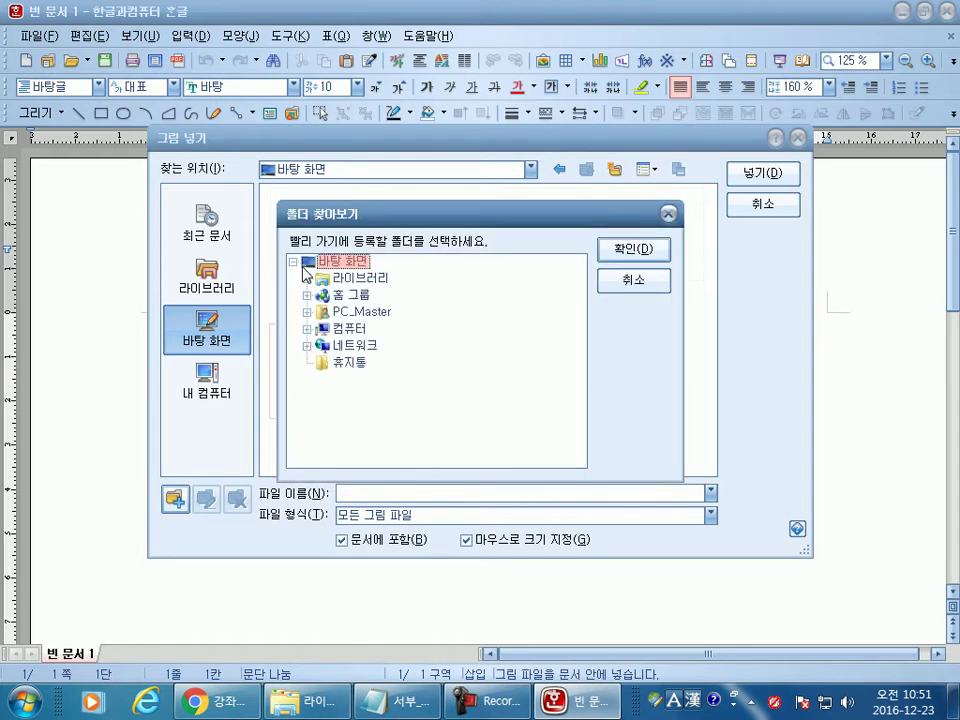
{"action": "left_click", "coordinate": [306, 312]}
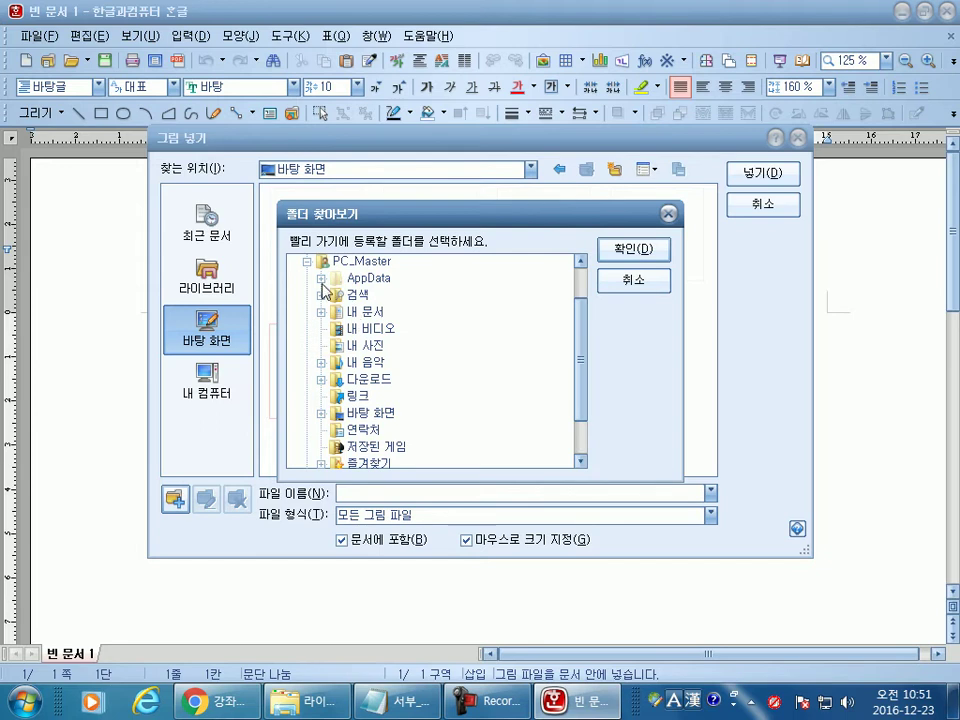
{"action": "left_click", "coordinate": [306, 262]}
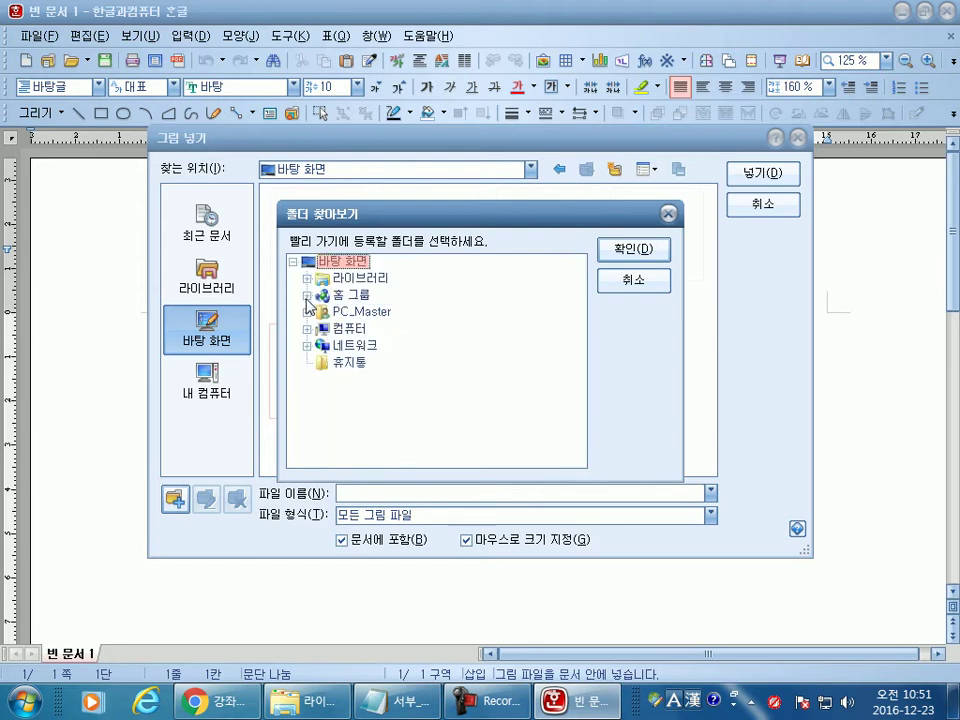
{"action": "left_click", "coordinate": [306, 312]}
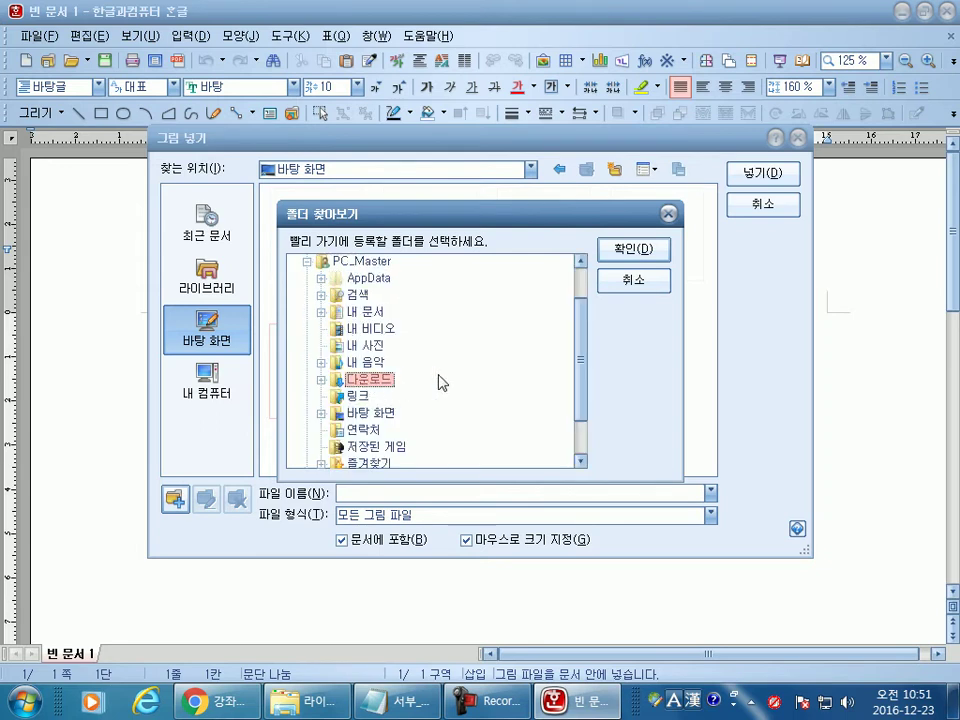
{"action": "left_click", "coordinate": [655, 252]}
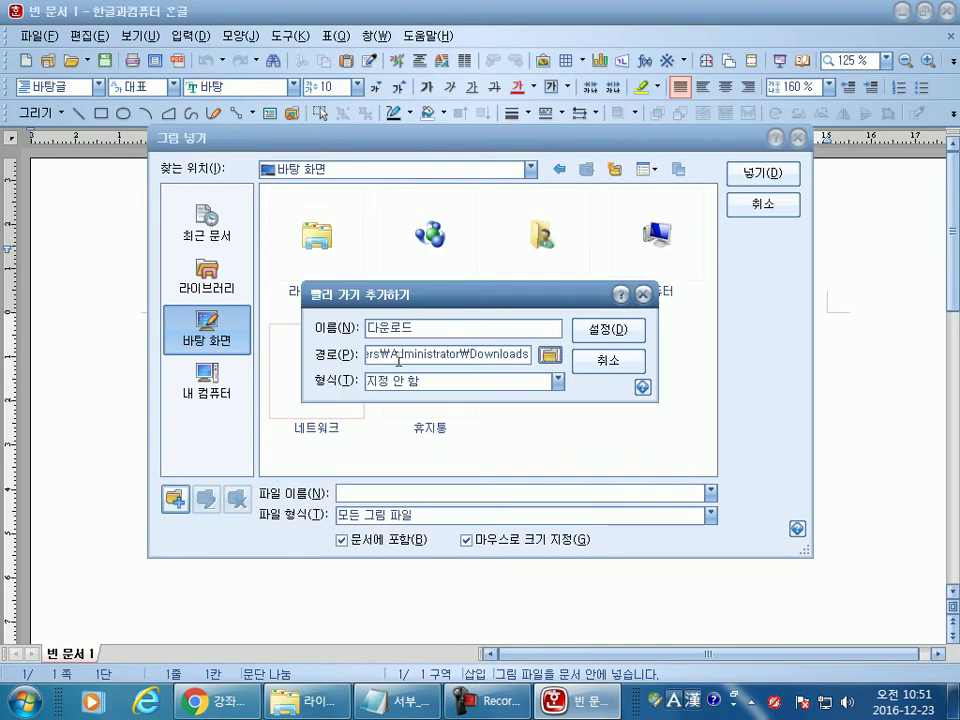
{"action": "left_click", "coordinate": [618, 330]}
Step: View the picture files through the new 다운로드 shortcut and compare it with the 내 컴퓨터 and 라이브러리 locations
{"action": "left_click", "coordinate": [212, 437]}
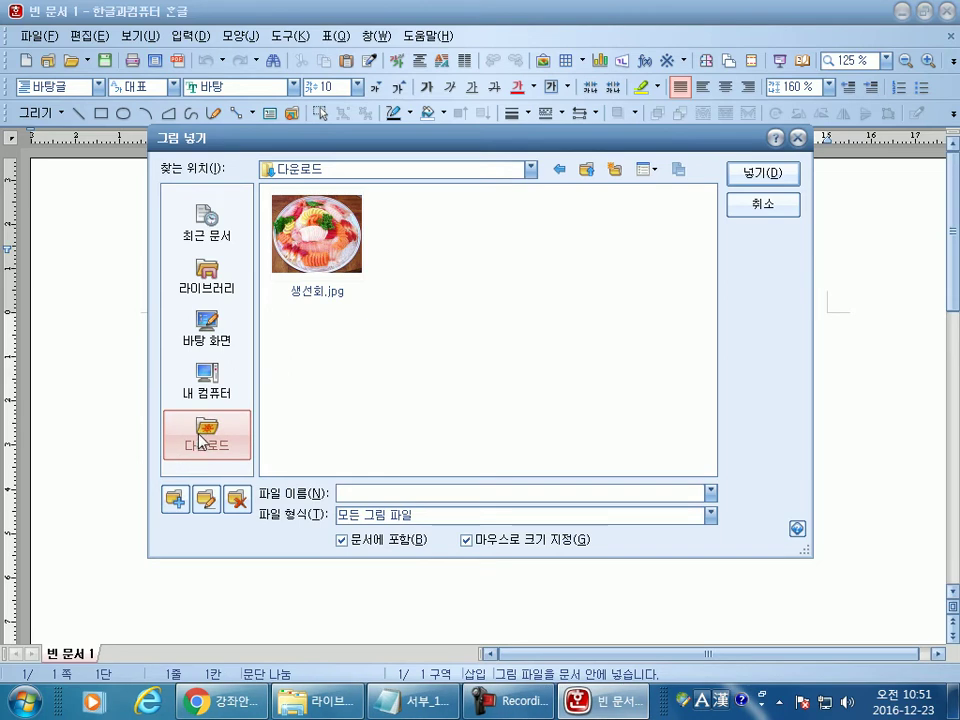
{"action": "left_click_drag", "start_coordinate": [167, 465], "coordinate": [210, 390]}
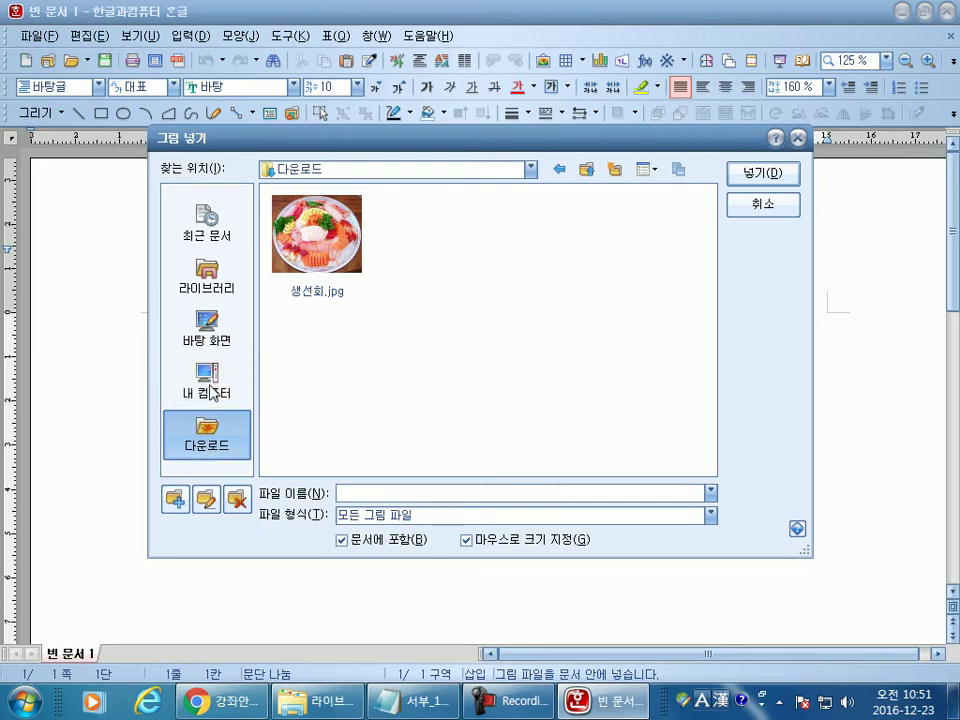
{"action": "left_click", "coordinate": [210, 390]}
{"action": "left_click", "coordinate": [210, 280]}
{"action": "left_click", "coordinate": [210, 436]}
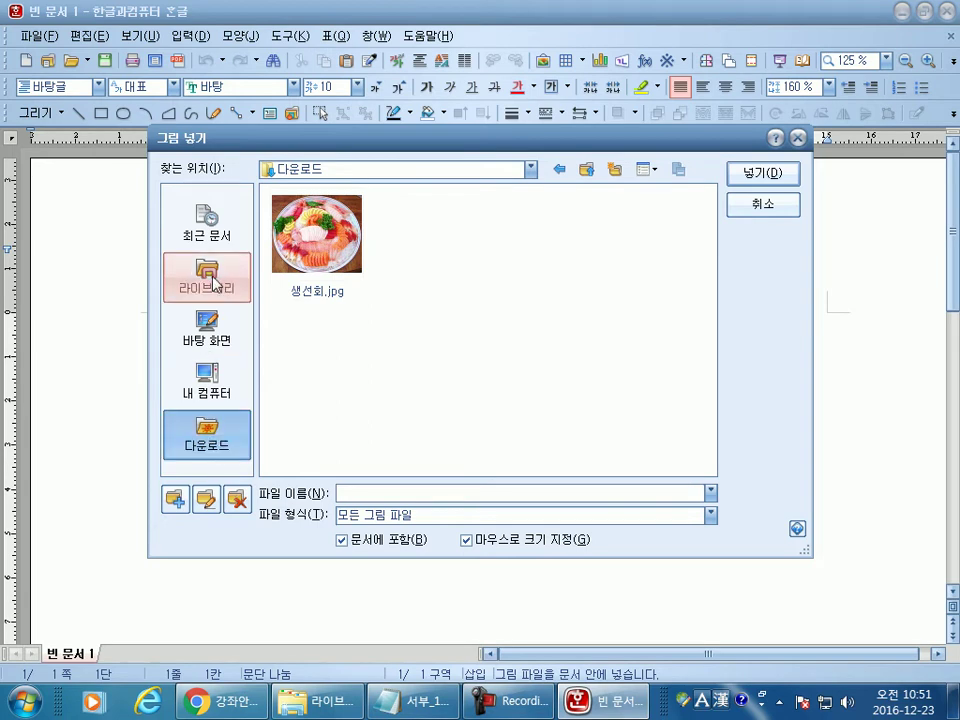
Step: Close 한글 2007 without inserting a picture and open the picture insertion dialog in Excel 2007
{"action": "key", "text": "Escape"}
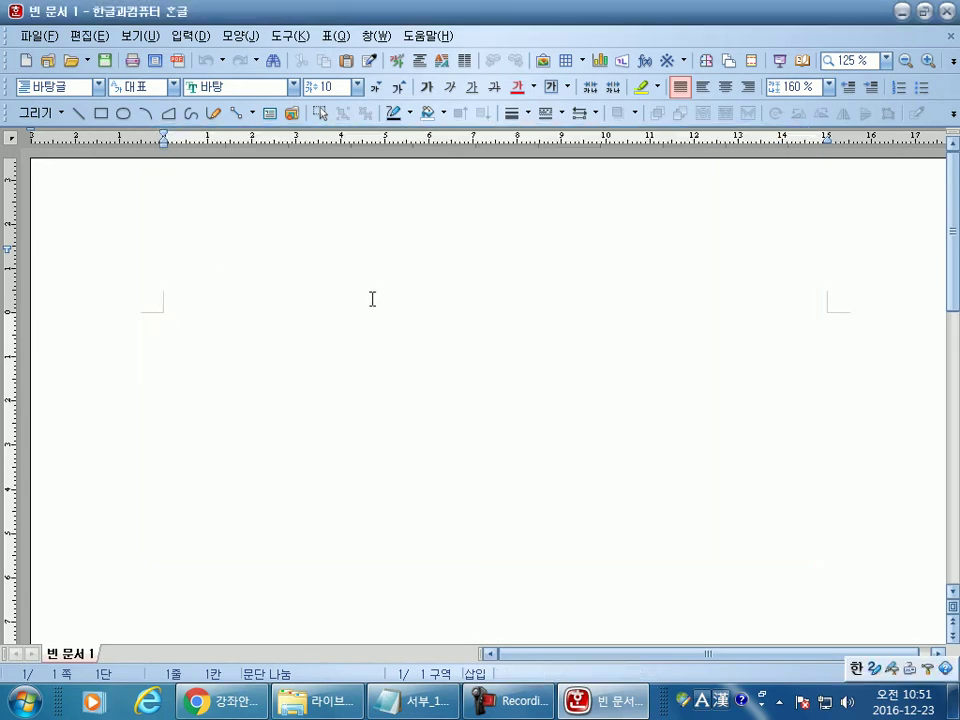
{"action": "left_click", "coordinate": [950, 12]}
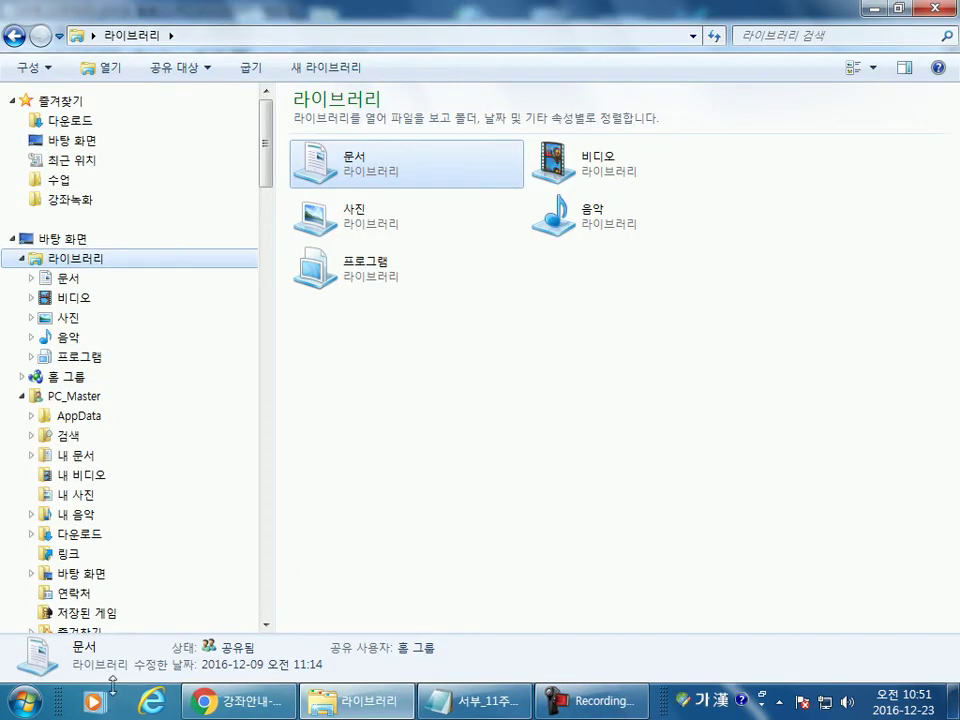
{"action": "left_click", "coordinate": [26, 702]}
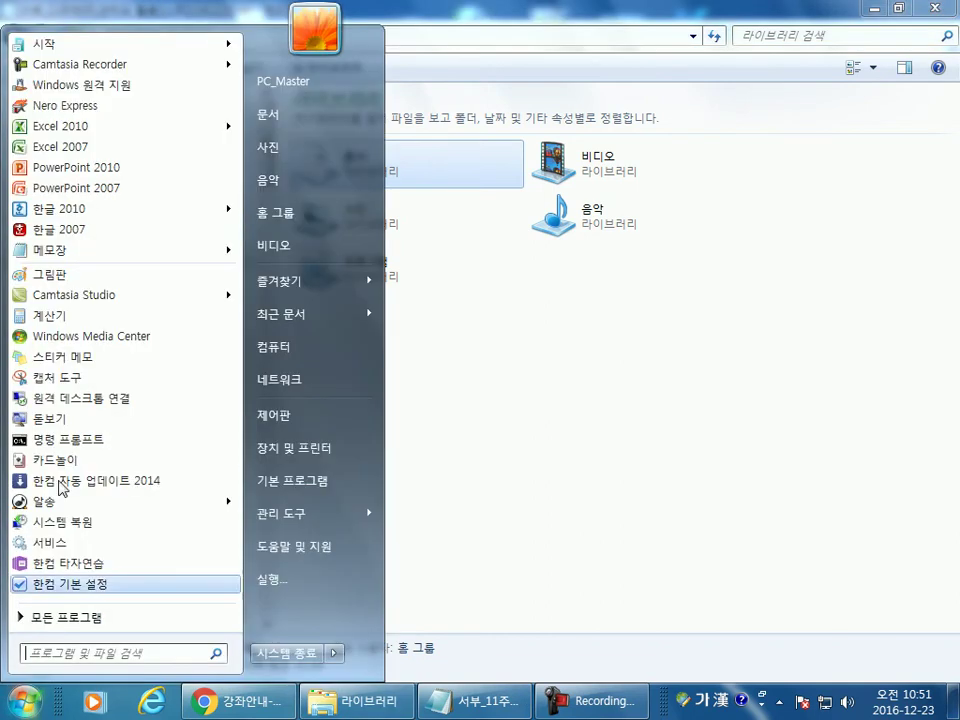
{"action": "left_click", "coordinate": [72, 148]}
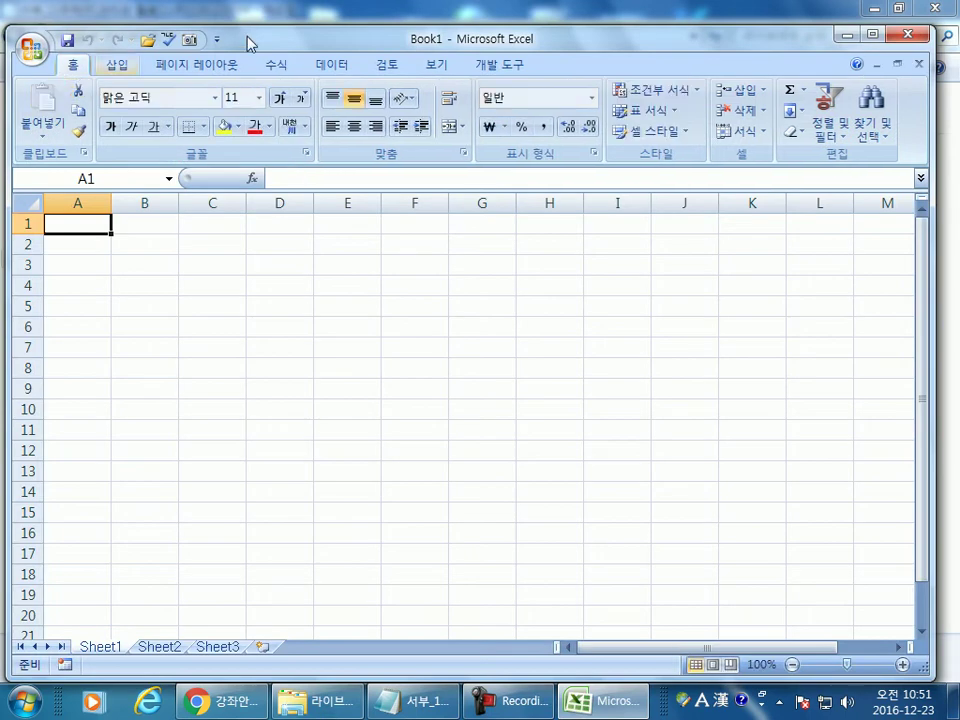
{"action": "left_click", "coordinate": [116, 66]}
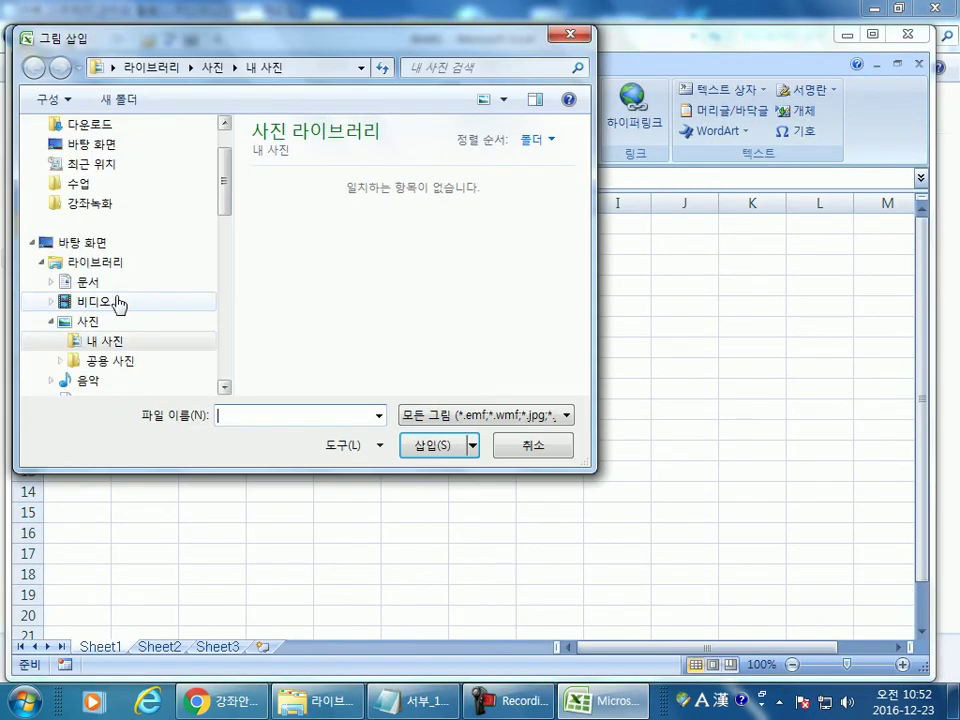
Step: Examine the favourites and folder tree in Excel's picture insertion dialog and view the 다운로드 folder
{"action": "scroll", "coordinate": [168, 176], "scroll_direction": "down", "scroll_amount": 3}
{"action": "left_click_drag", "start_coordinate": [223, 281], "coordinate": [236, 150]}
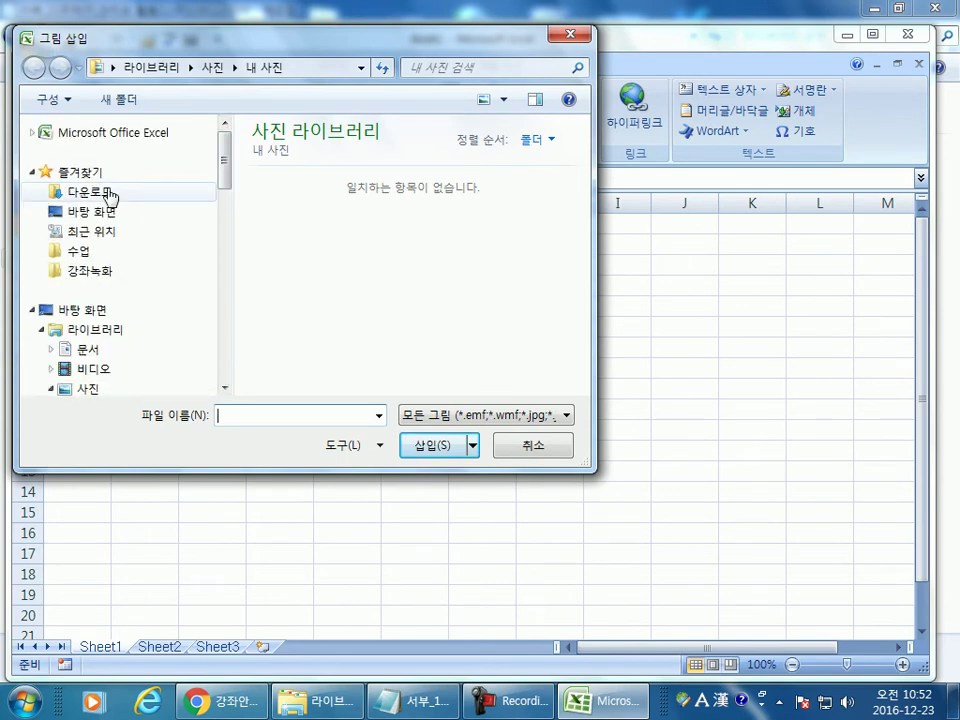
{"action": "scroll", "coordinate": [112, 192], "scroll_direction": "down", "scroll_amount": 3}
{"action": "scroll", "coordinate": [110, 192], "scroll_direction": "up", "scroll_amount": 3}
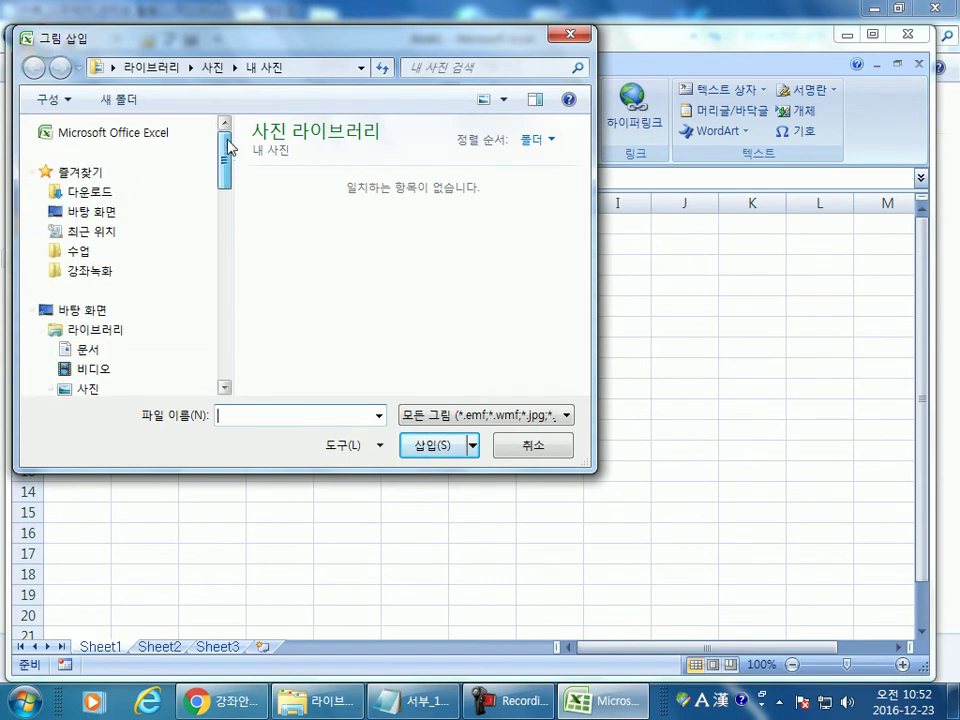
{"action": "left_click", "coordinate": [103, 193]}
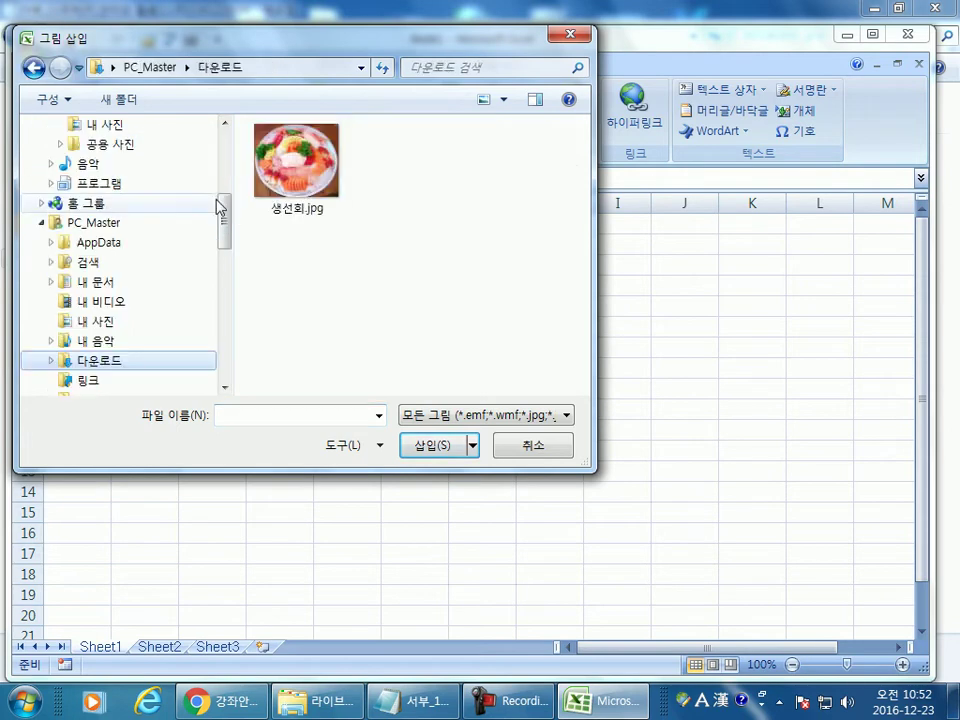
{"action": "mouse_move", "coordinate": [221, 233]}
{"action": "left_mouse_down"}
{"action": "mouse_move", "coordinate": [237, 148]}
{"action": "mouse_move", "coordinate": [236, 242]}
{"action": "left_mouse_up"}
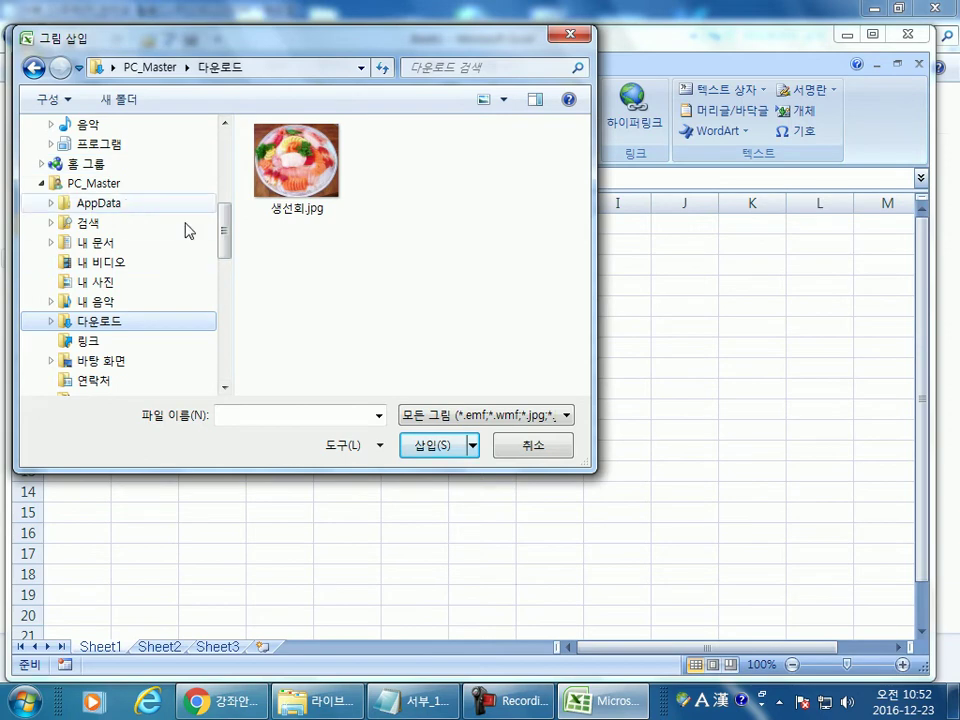
Step: Launch 한글 2007 again and open its picture insertion dialog
{"action": "left_click", "coordinate": [30, 705]}
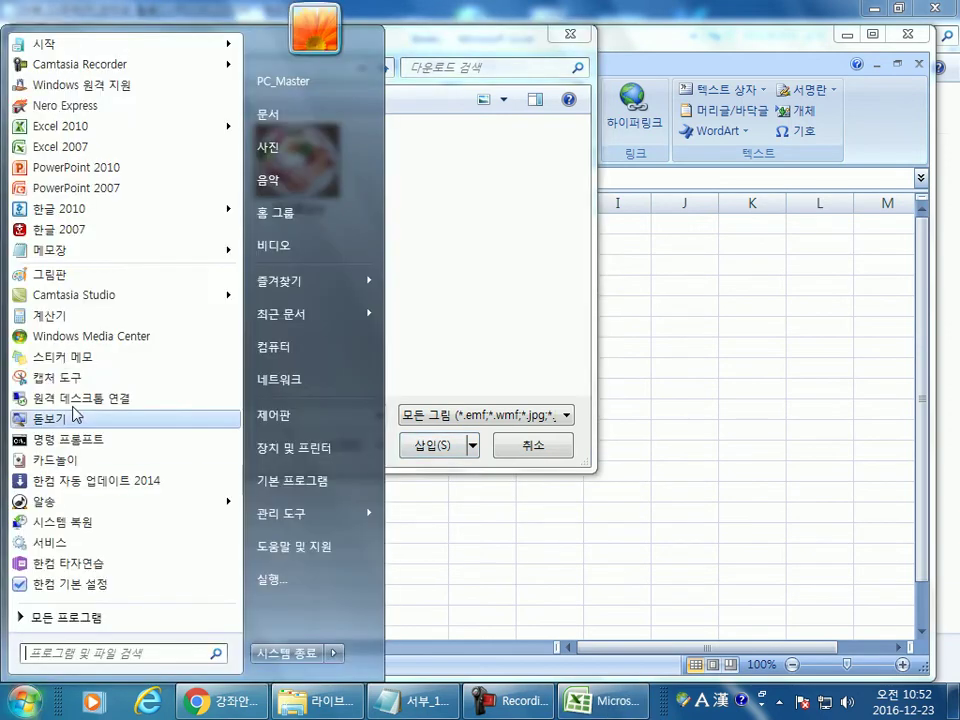
{"action": "left_click", "coordinate": [77, 233]}
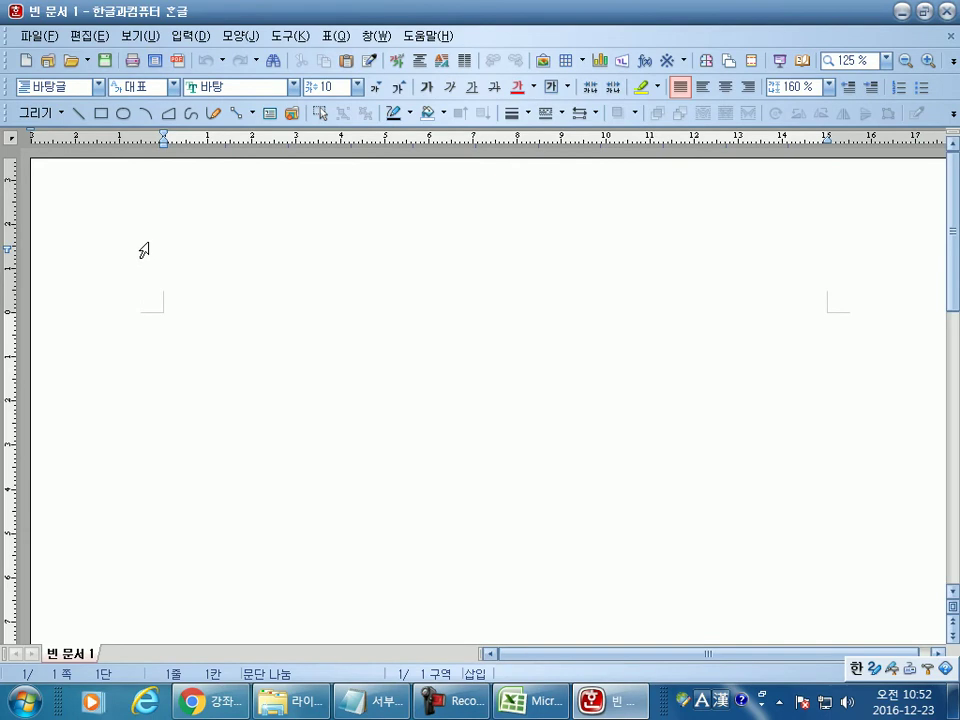
{"action": "left_click", "coordinate": [190, 36]}
{"action": "key", "text": "Escape"}
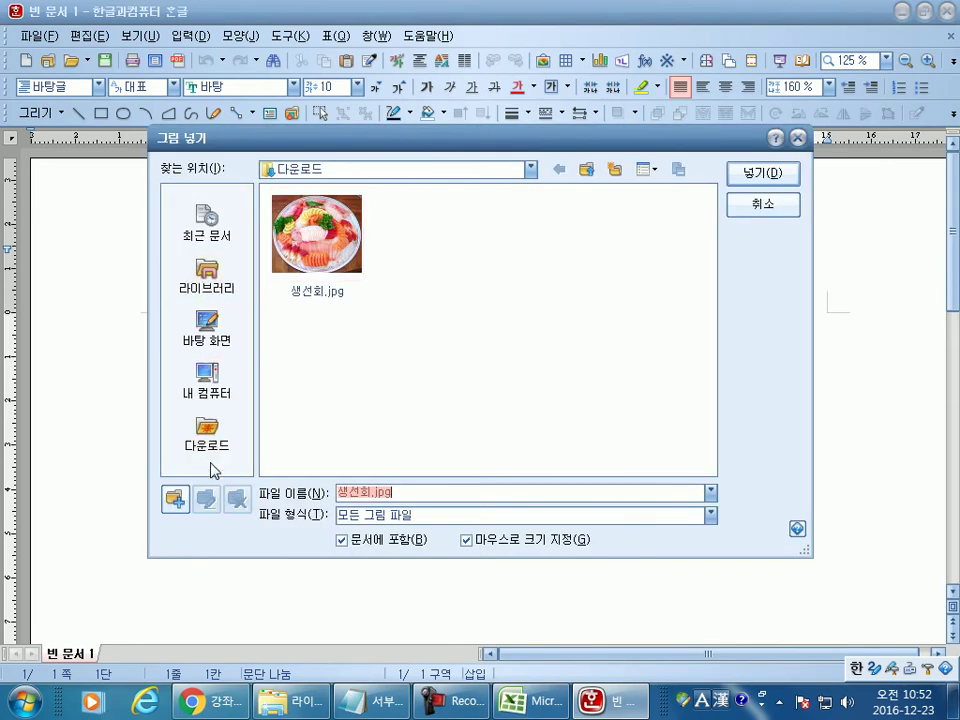
Step: Compare 한글's location shortcuts with the folder tree in Excel's picture dialog and return to the 라이브러리 Explorer window
{"action": "left_click", "coordinate": [209, 370]}
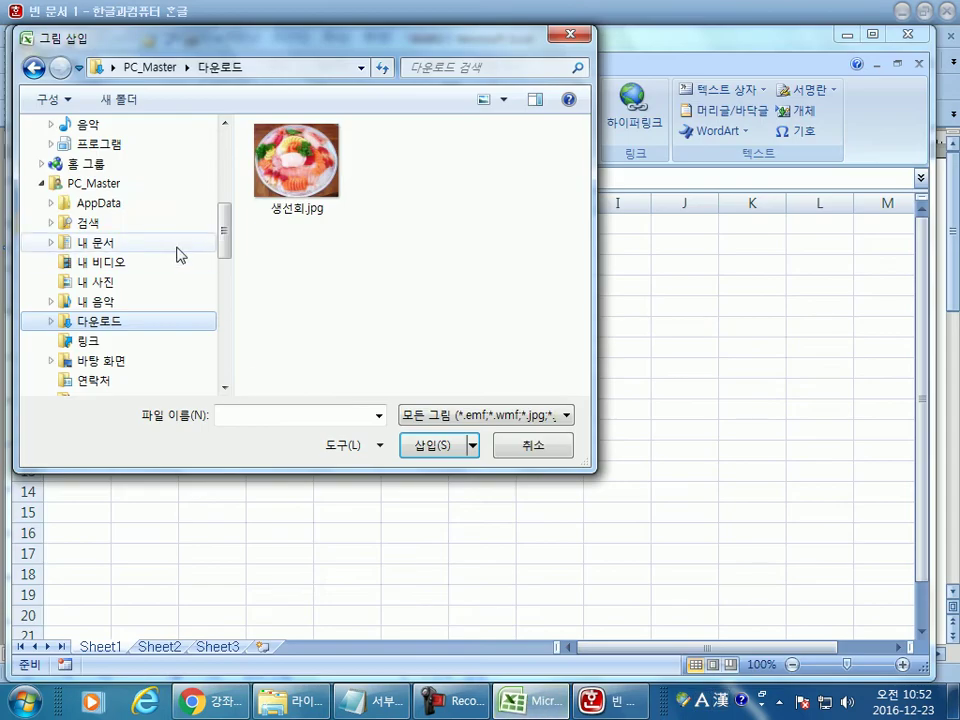
{"action": "left_click_drag", "start_coordinate": [225, 233], "coordinate": [223, 305]}
{"action": "left_click", "coordinate": [290, 700]}
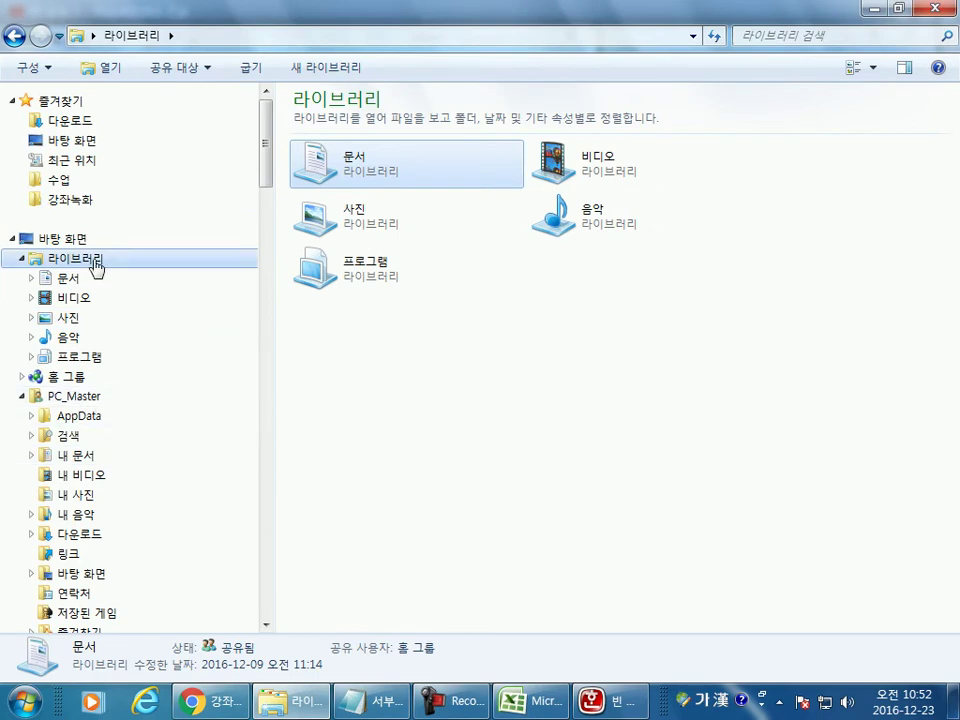
Step: Close 한글 and Excel without inserting a picture and return to the 라이브러리 Explorer window
{"action": "key", "text": "alt+Tab"}
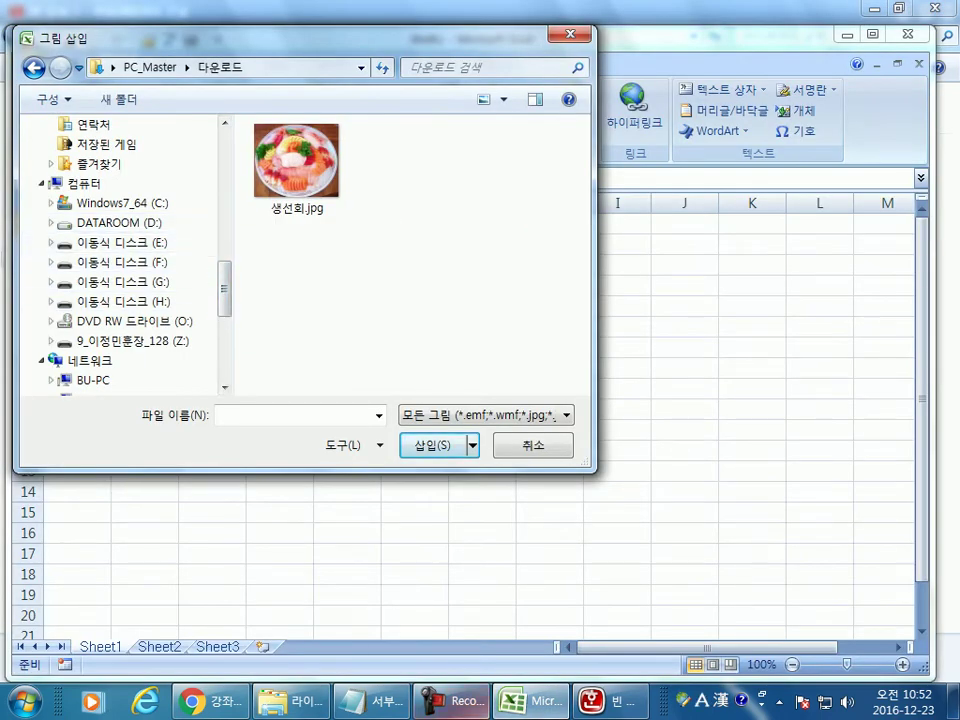
{"action": "left_click", "coordinate": [613, 712]}
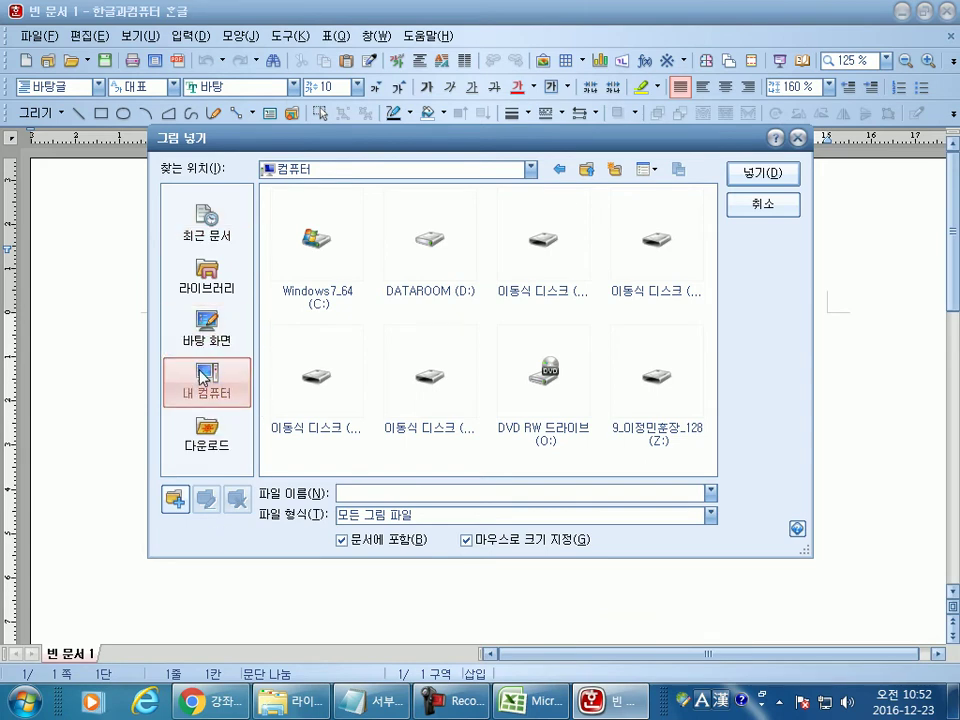
{"action": "key", "text": "Escape"}
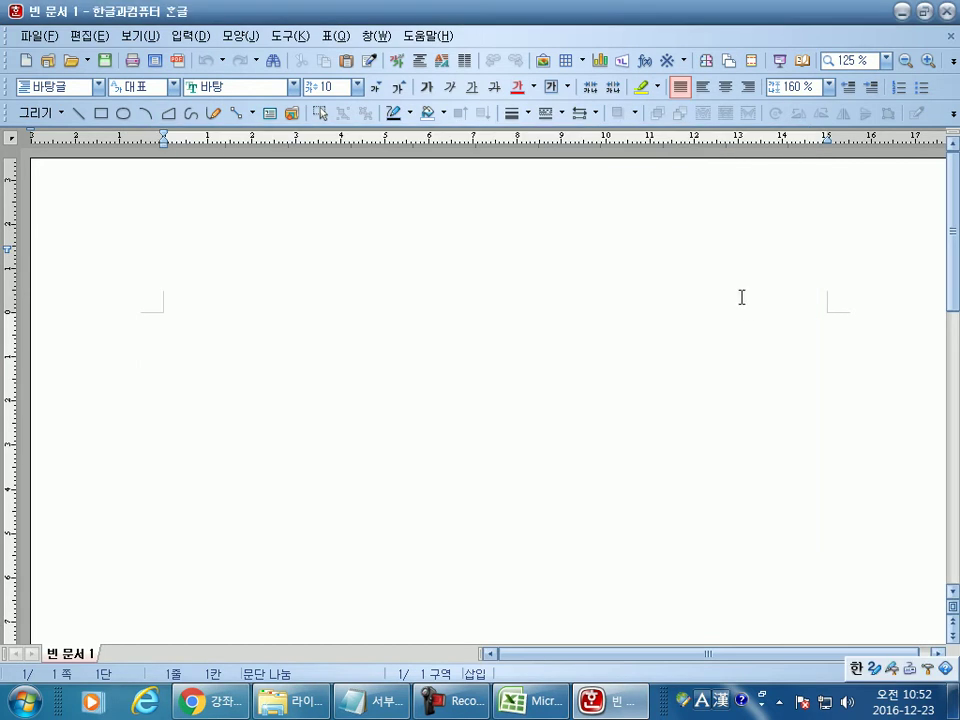
{"action": "left_click", "coordinate": [948, 22]}
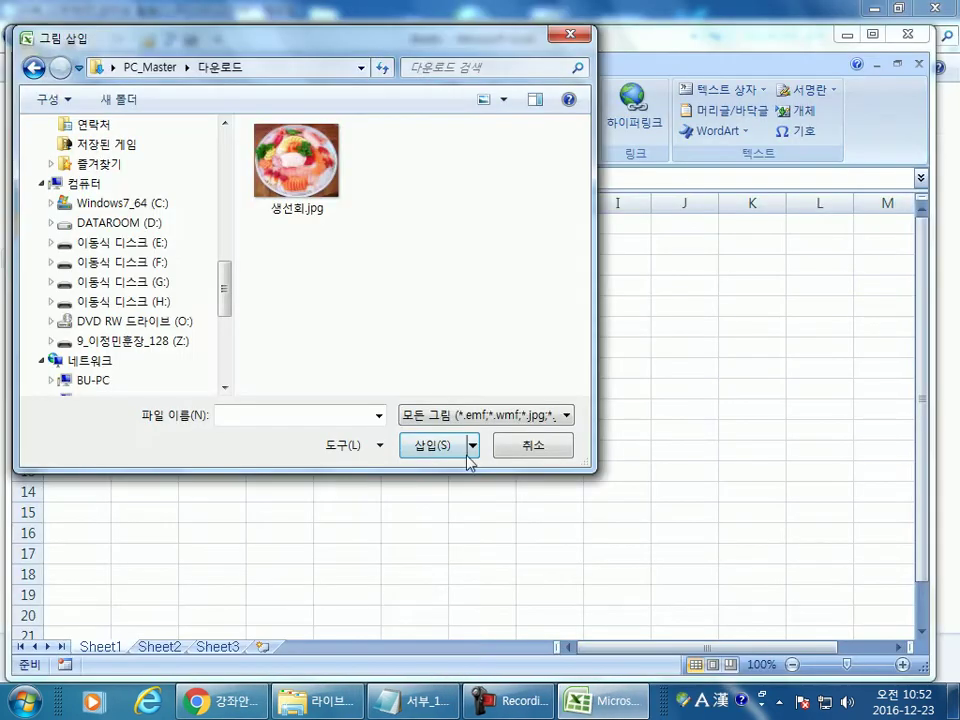
{"action": "left_click", "coordinate": [510, 452]}
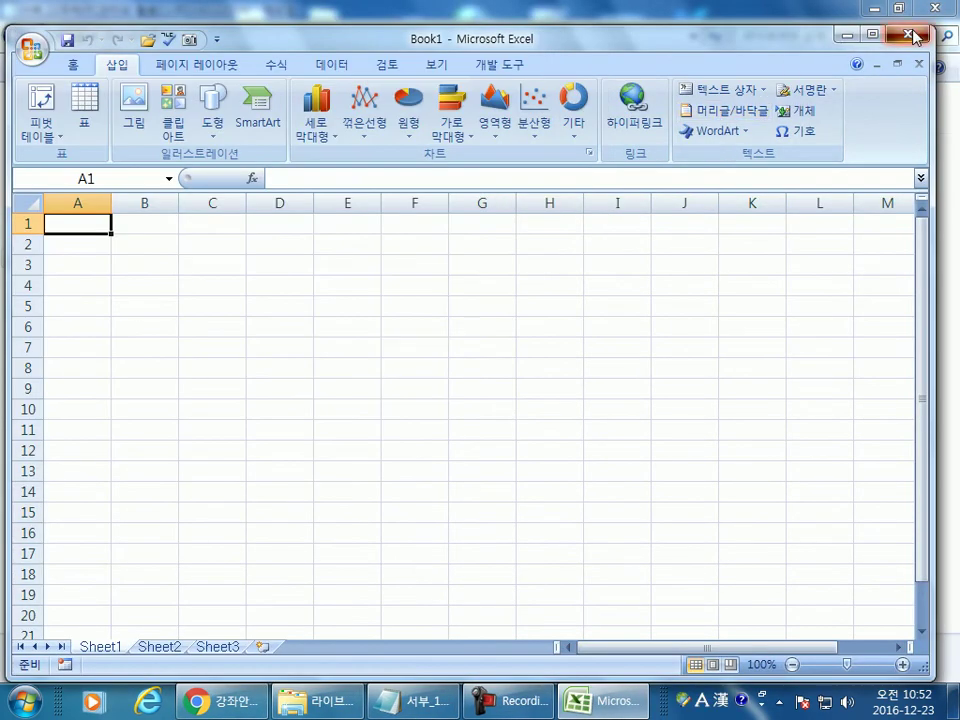
{"action": "left_click", "coordinate": [916, 38]}
{"action": "left_click", "coordinate": [470, 701]}
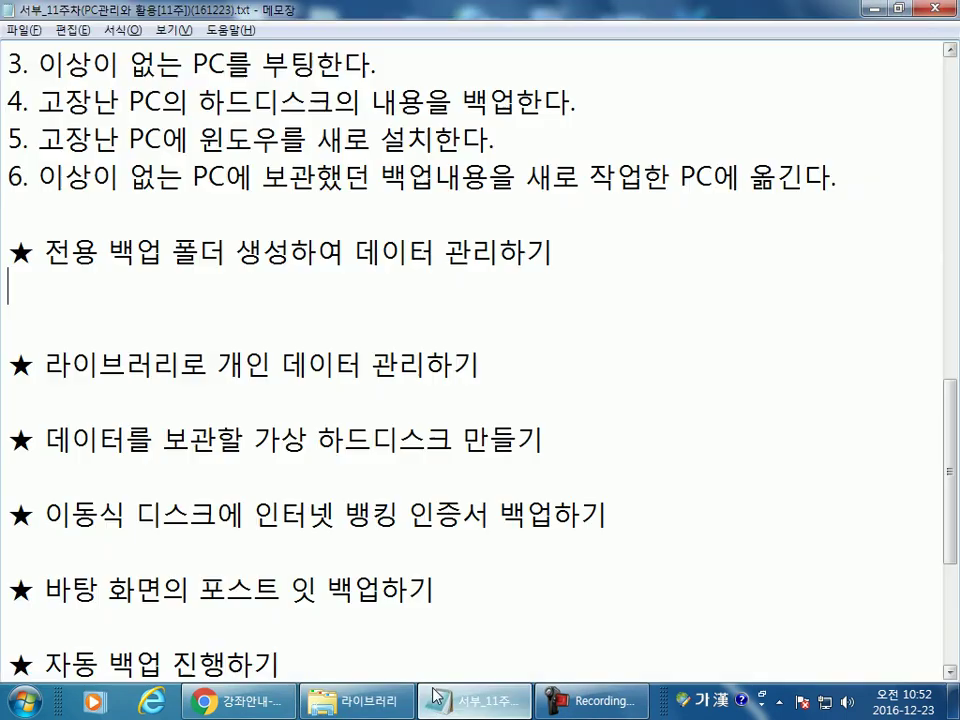
{"action": "key", "text": "alt+Tab"}
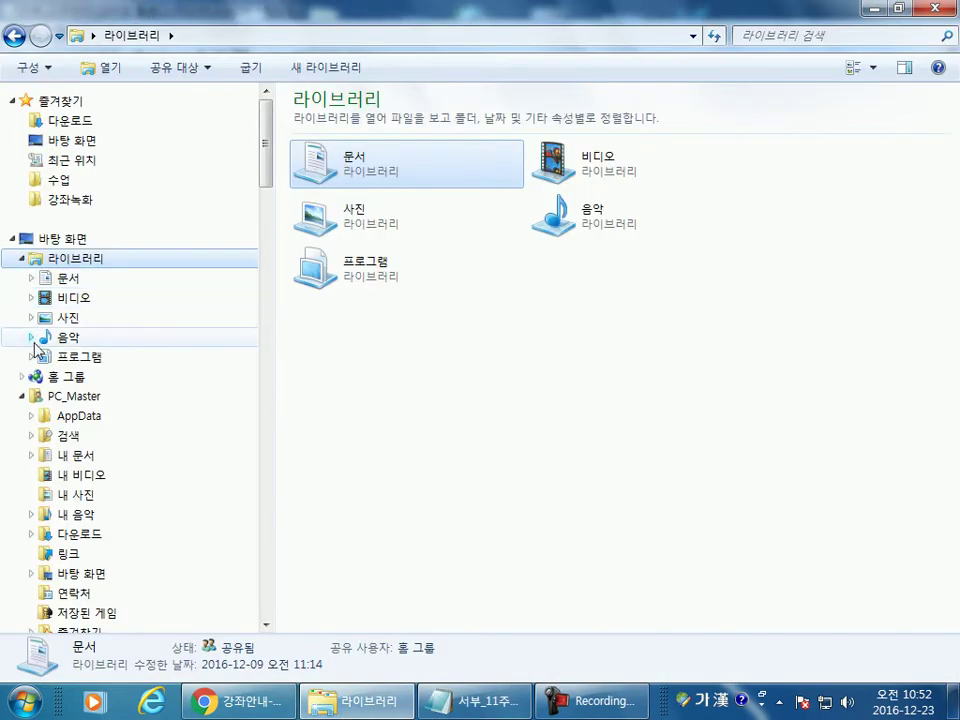
Step: Check the storage location in the properties of 내 문서 under the 문서 library, then close them without changes
{"action": "left_click", "coordinate": [31, 278]}
{"action": "left_click", "coordinate": [86, 298]}
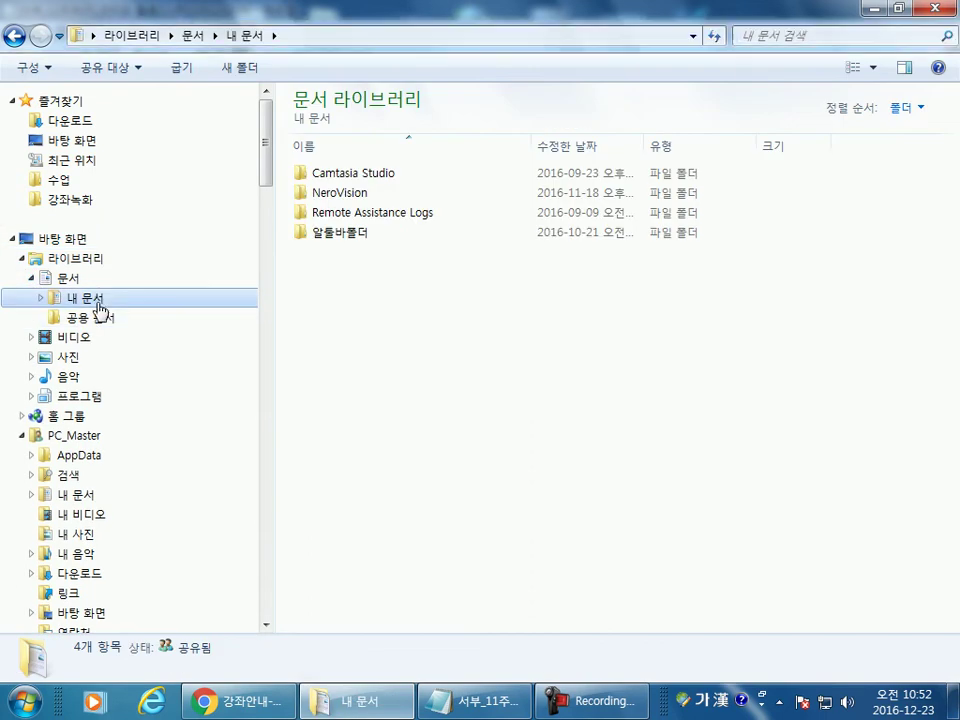
{"action": "right_click", "coordinate": [90, 318]}
{"action": "left_click", "coordinate": [157, 665]}
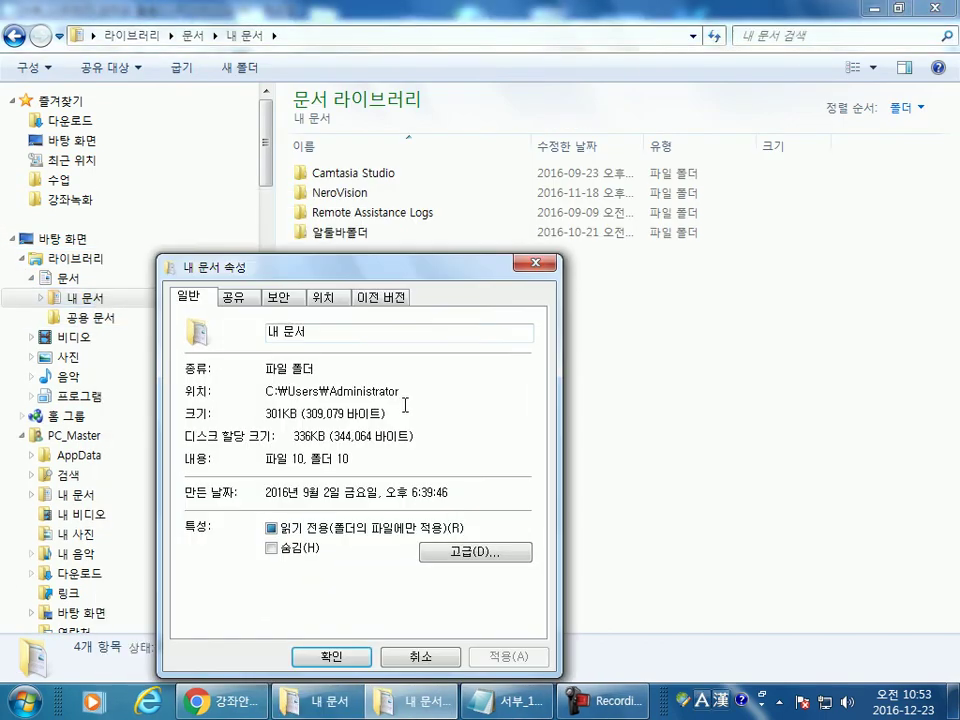
{"action": "left_click_drag", "start_coordinate": [380, 269], "coordinate": [580, 157]}
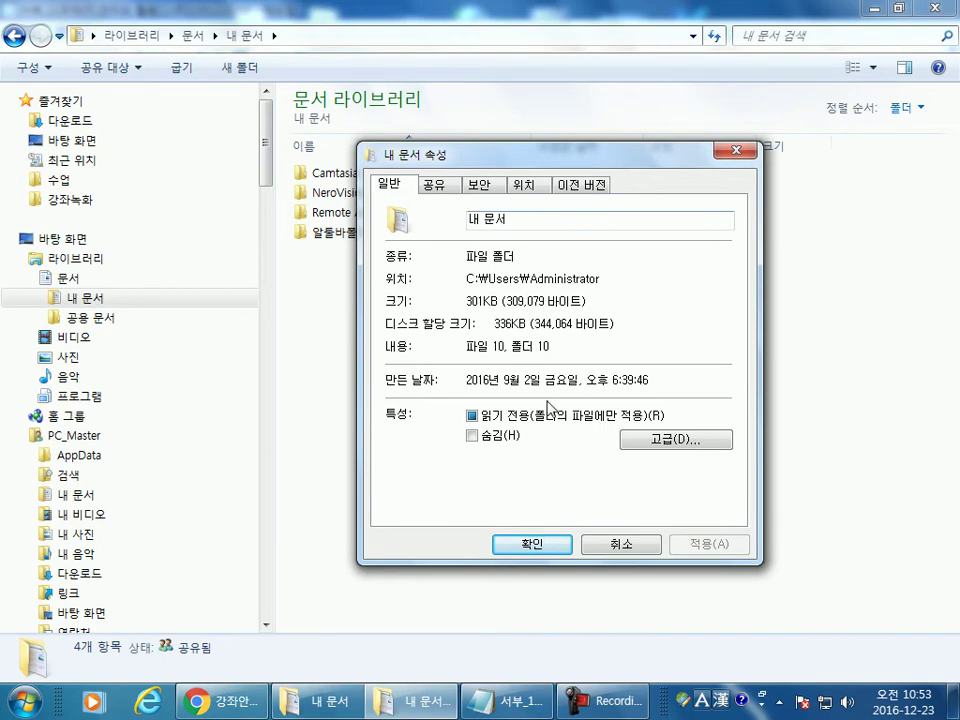
{"action": "left_click", "coordinate": [522, 186]}
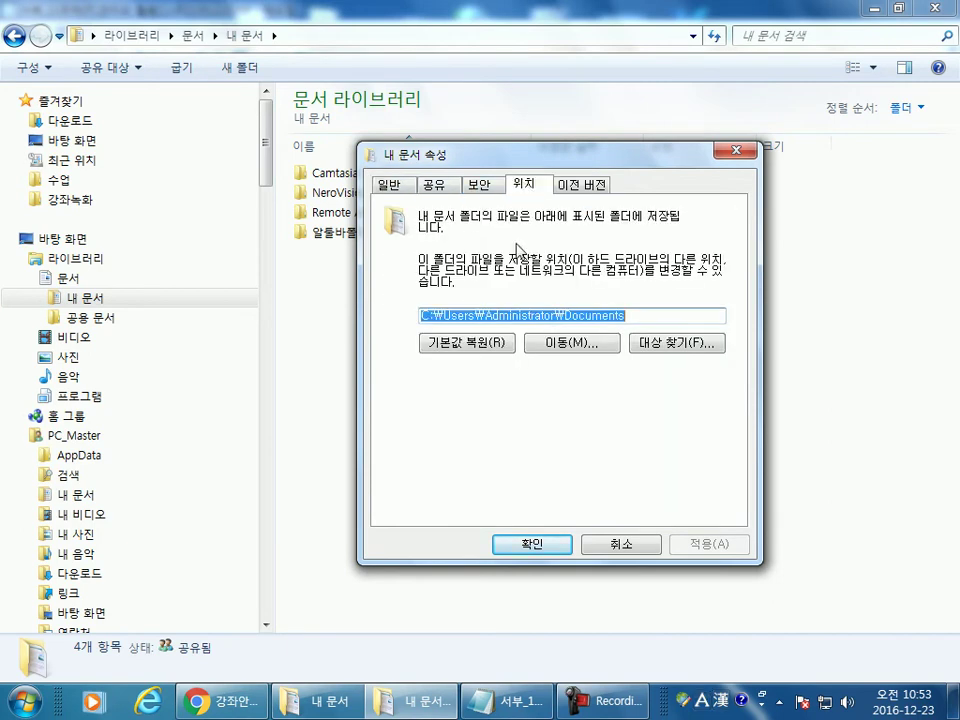
{"action": "left_click", "coordinate": [640, 316]}
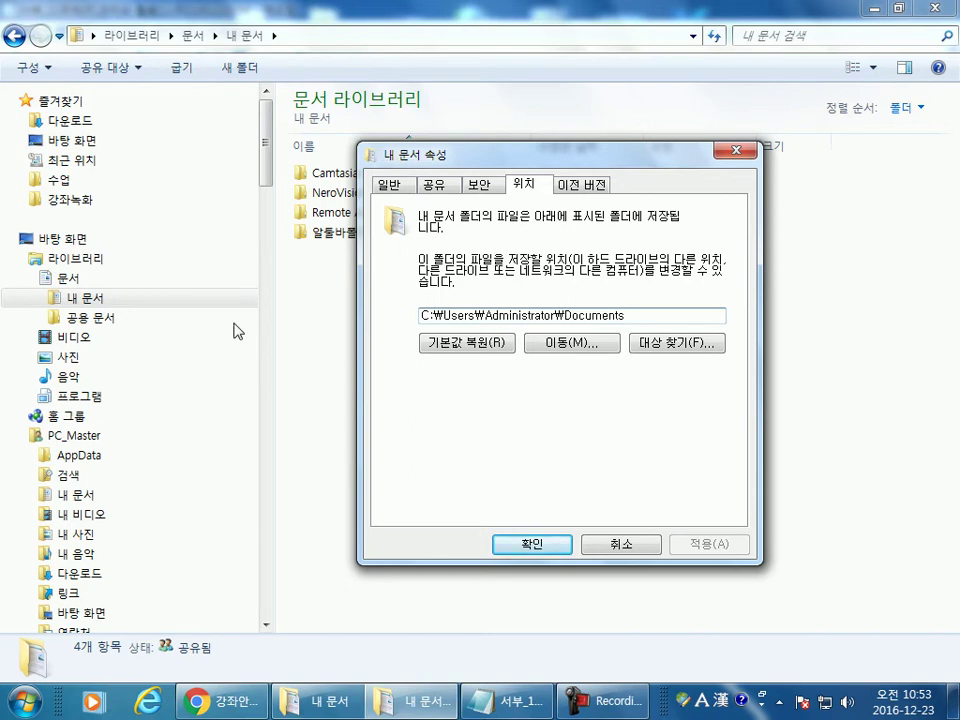
{"action": "key", "text": "Escape"}
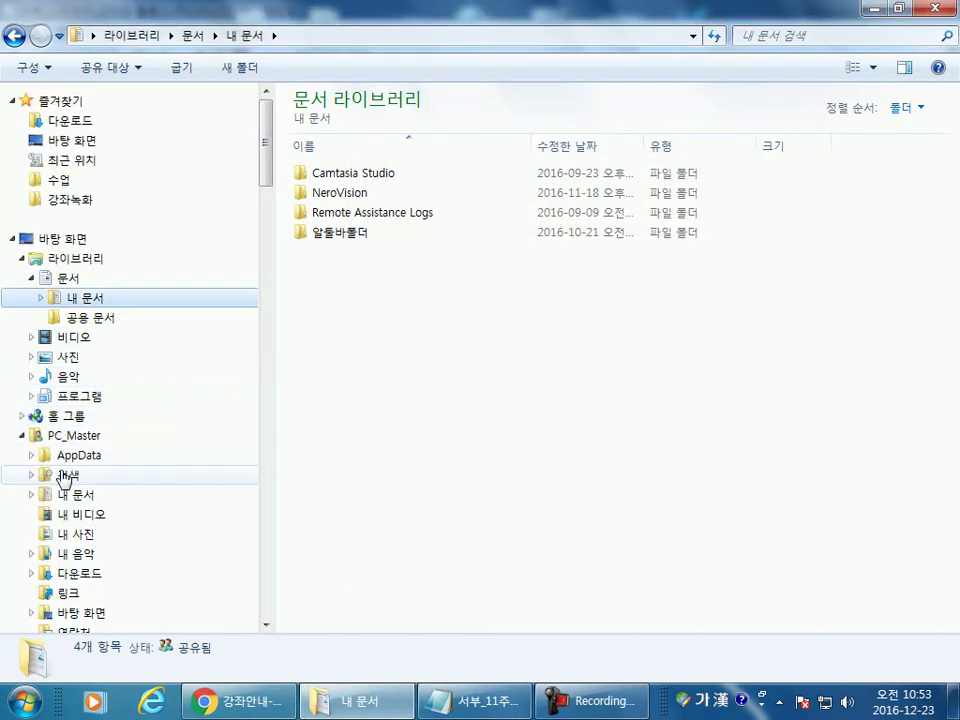
Step: Open the storage location settings in the properties of the 내 문서 folder under PC_Master
{"action": "left_click", "coordinate": [78, 496]}
{"action": "scroll", "coordinate": [154, 422], "scroll_direction": "down", "scroll_amount": 4}
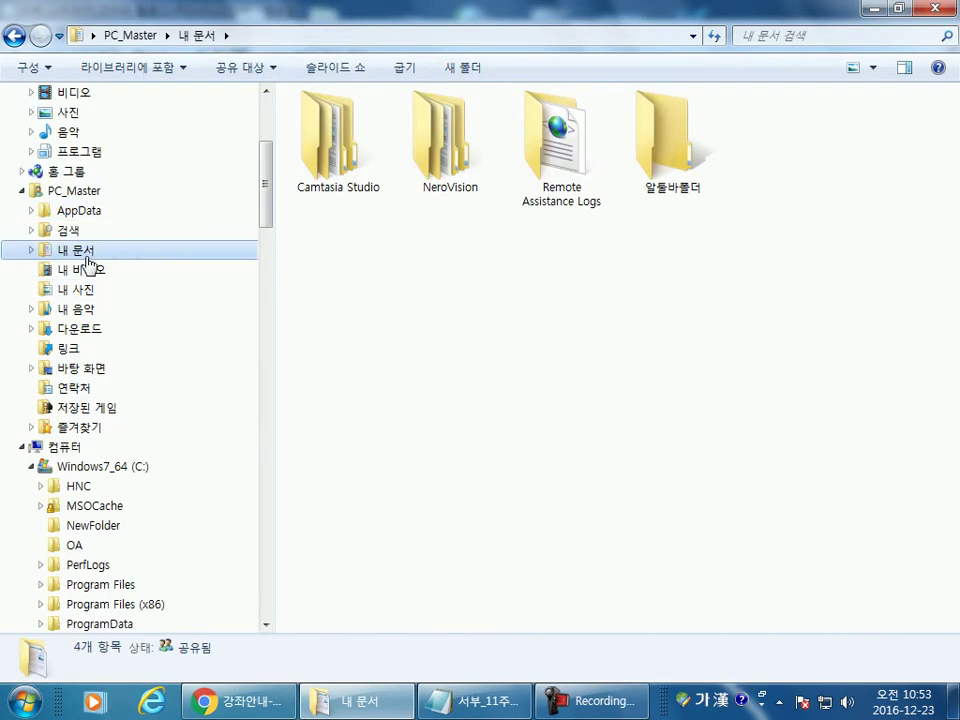
{"action": "right_click", "coordinate": [85, 259]}
{"action": "left_click", "coordinate": [171, 671]}
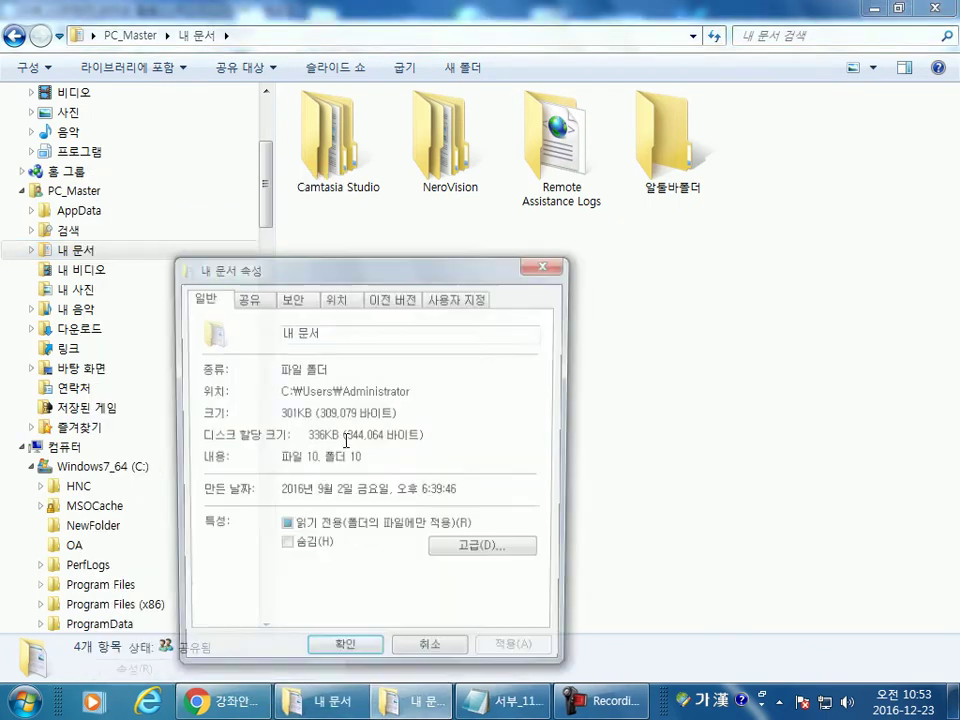
{"action": "left_click", "coordinate": [337, 298]}
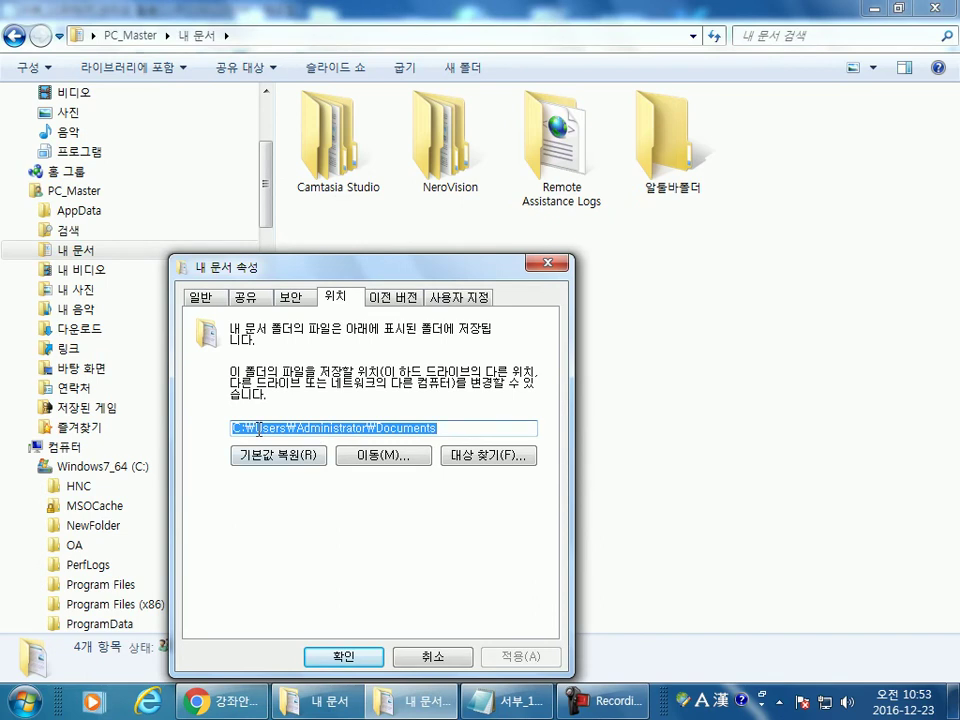
{"action": "left_click", "coordinate": [378, 428]}
{"action": "left_click_drag", "start_coordinate": [461, 428], "coordinate": [156, 411]}
Step: Begin moving the folder location and create a new folder named 내 문서 on DATAROOM (D:) as the destination
{"action": "left_click", "coordinate": [386, 456]}
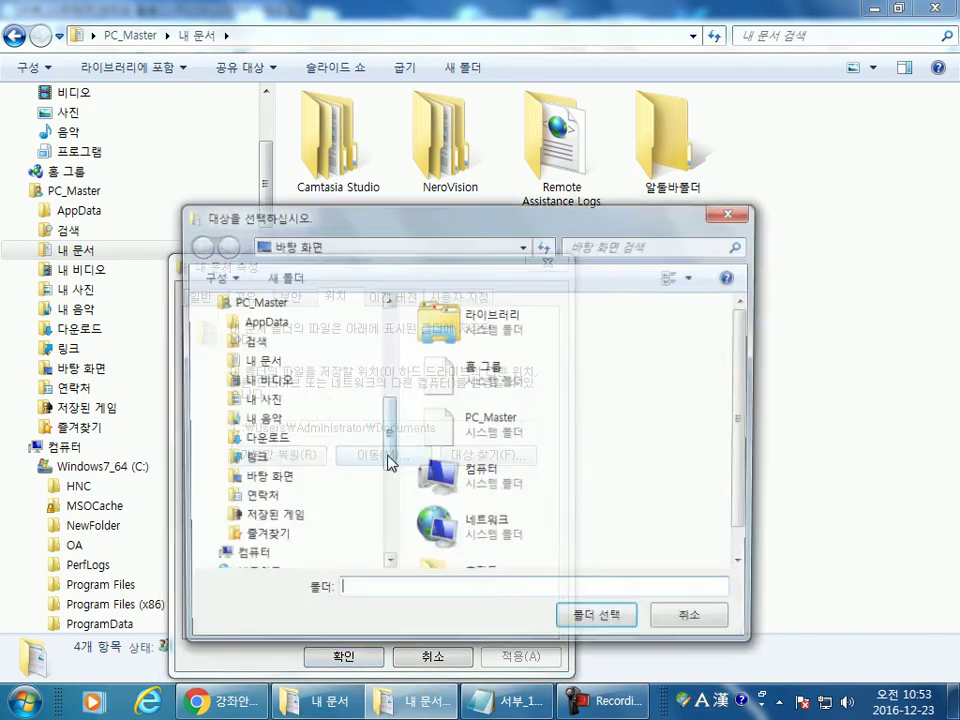
{"action": "left_click_drag", "start_coordinate": [385, 458], "coordinate": [388, 480]}
{"action": "left_click", "coordinate": [318, 320]}
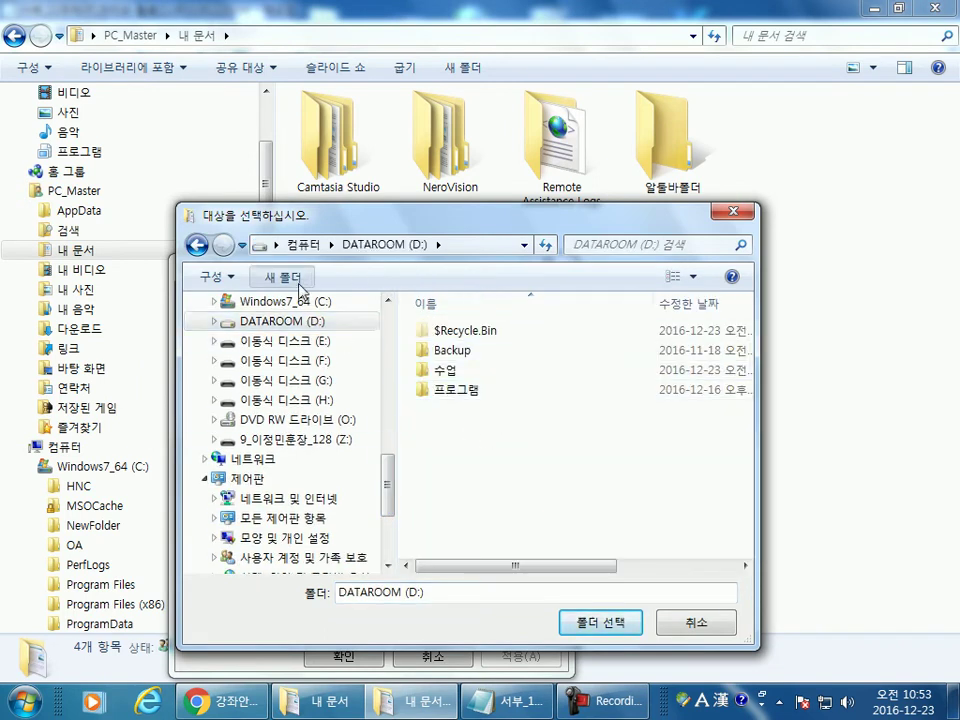
{"action": "left_click", "coordinate": [282, 276]}
{"action": "key", "text": "Hangul"}
{"action": "type", "text": "나"}
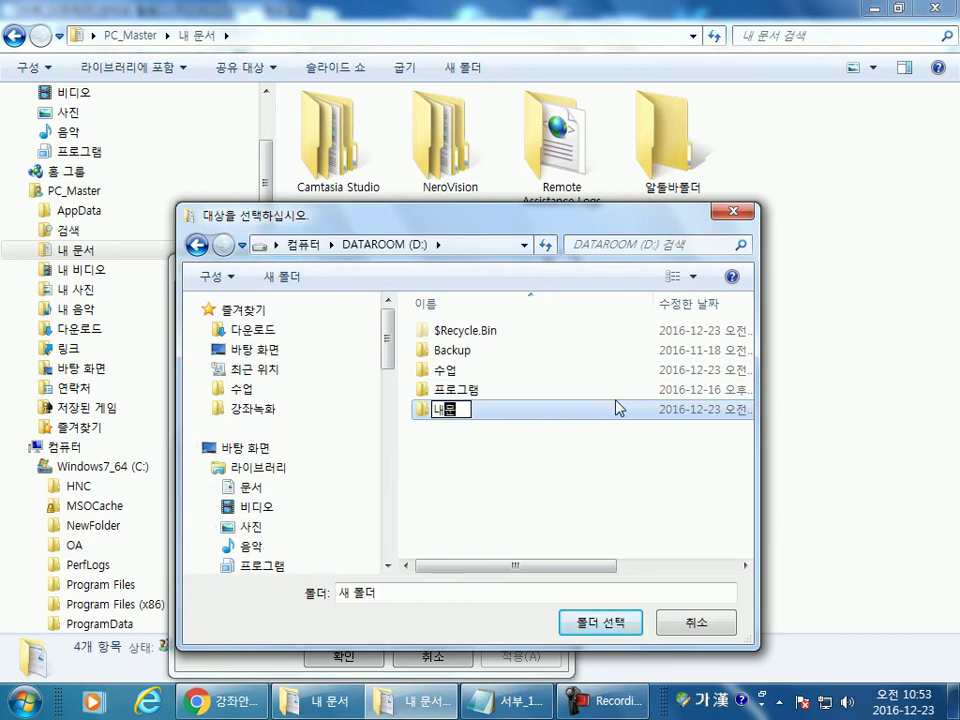
{"action": "type", "text": " 문서"}
{"action": "key", "text": "Return"}
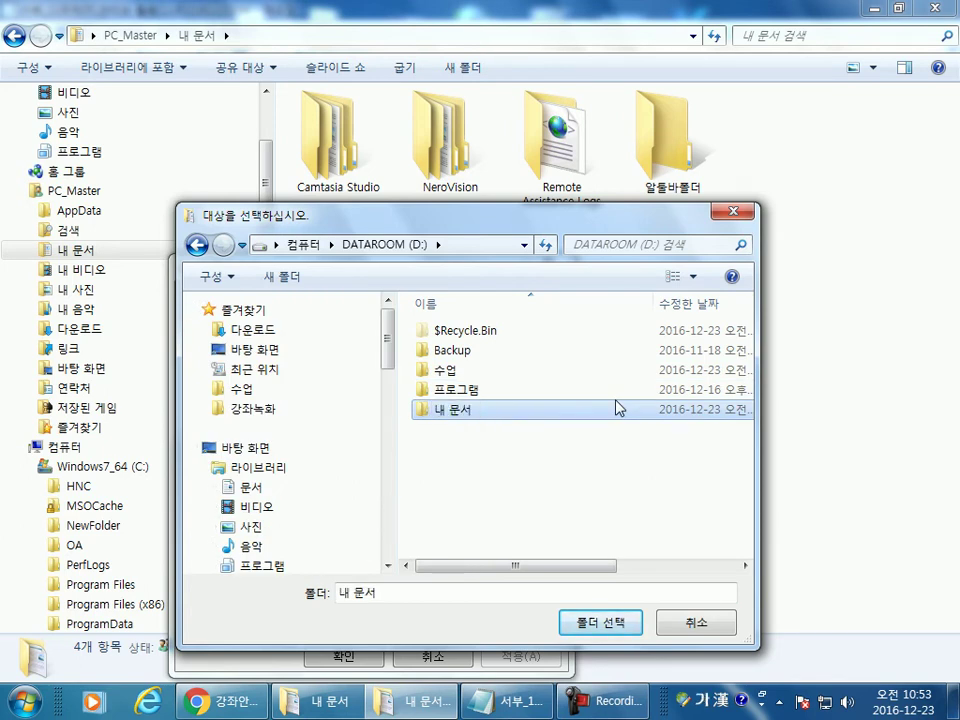
Step: Choose D:\내 문서 as the new location of 내 문서 and confirm moving its files there
{"action": "double_click", "coordinate": [460, 418]}
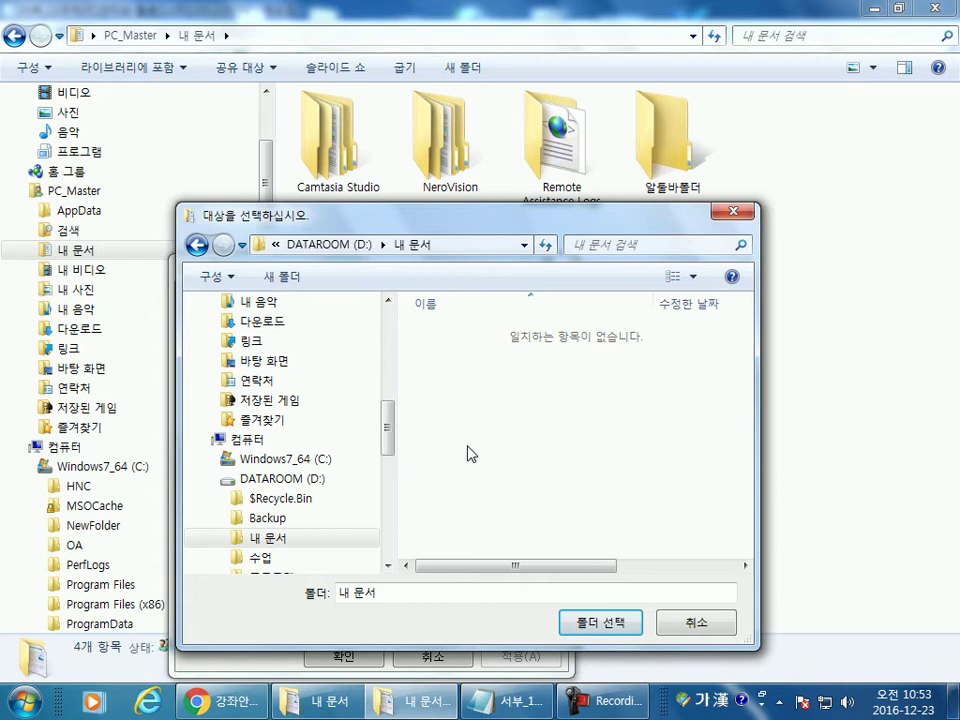
{"action": "left_click", "coordinate": [602, 622]}
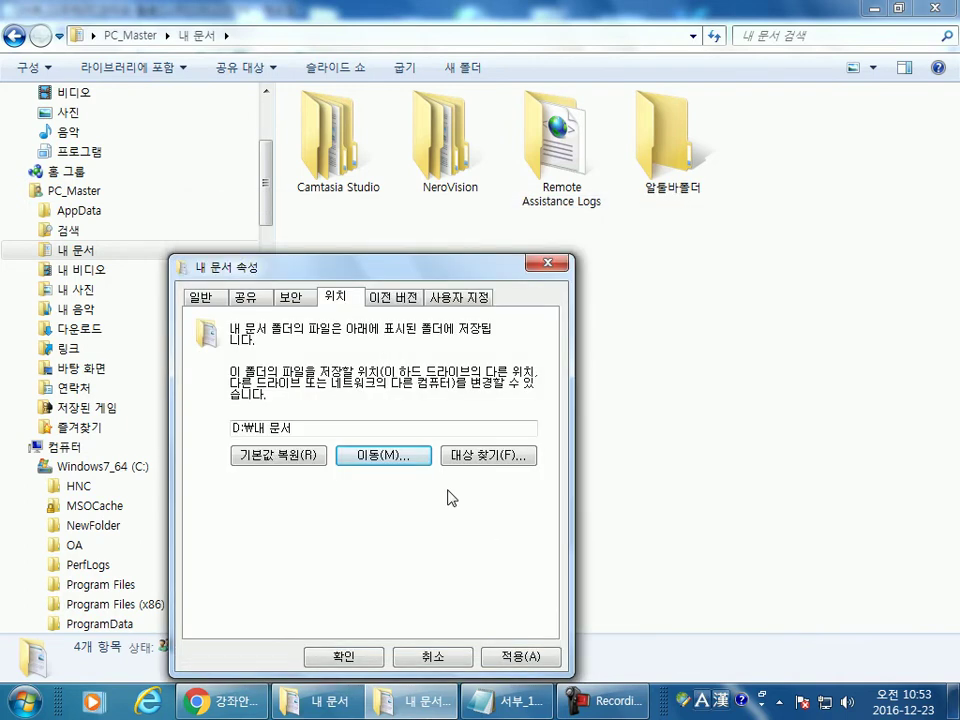
{"action": "left_click", "coordinate": [355, 656]}
{"action": "left_click", "coordinate": [537, 387]}
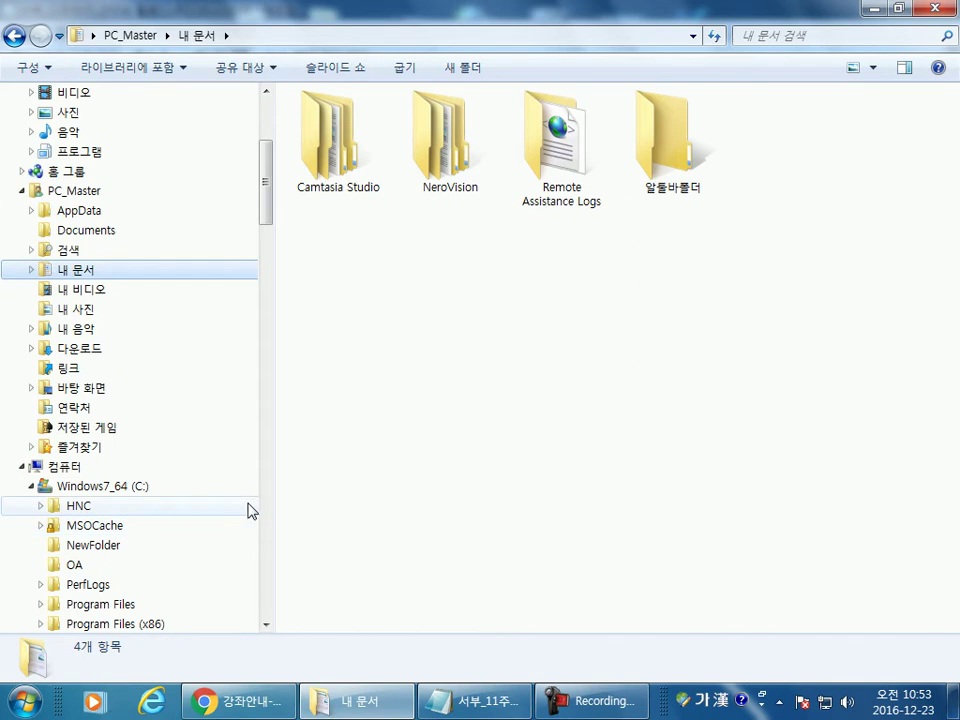
Step: View 내 문서 in the 문서 library and examine the folder tree down to the Administrator folder on drive C:
{"action": "scroll", "coordinate": [255, 515], "scroll_direction": "up", "scroll_amount": 3}
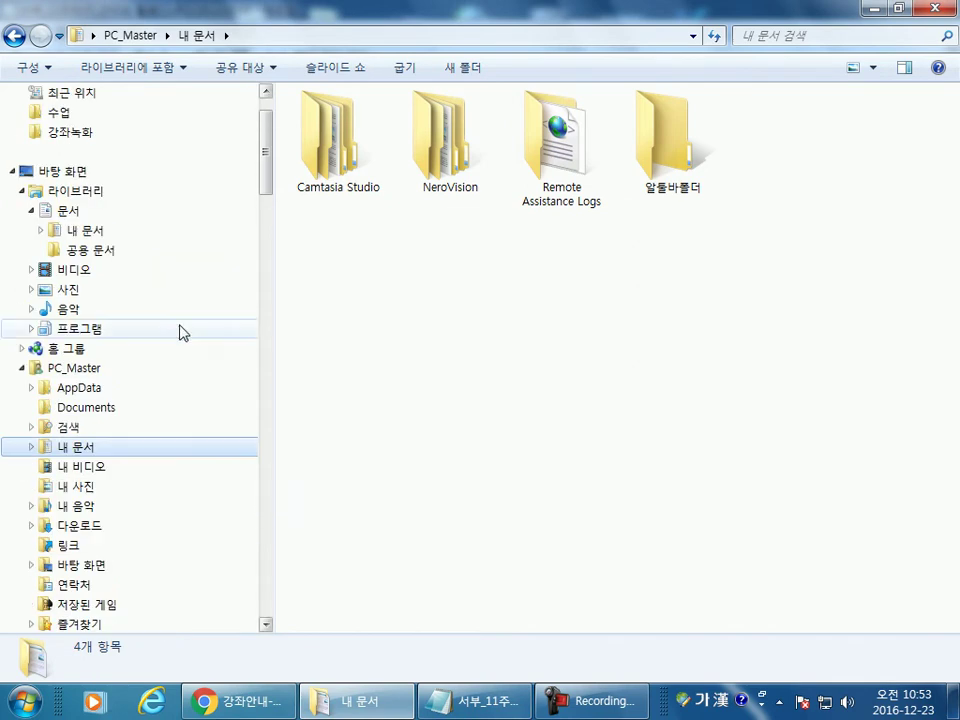
{"action": "left_click", "coordinate": [94, 229]}
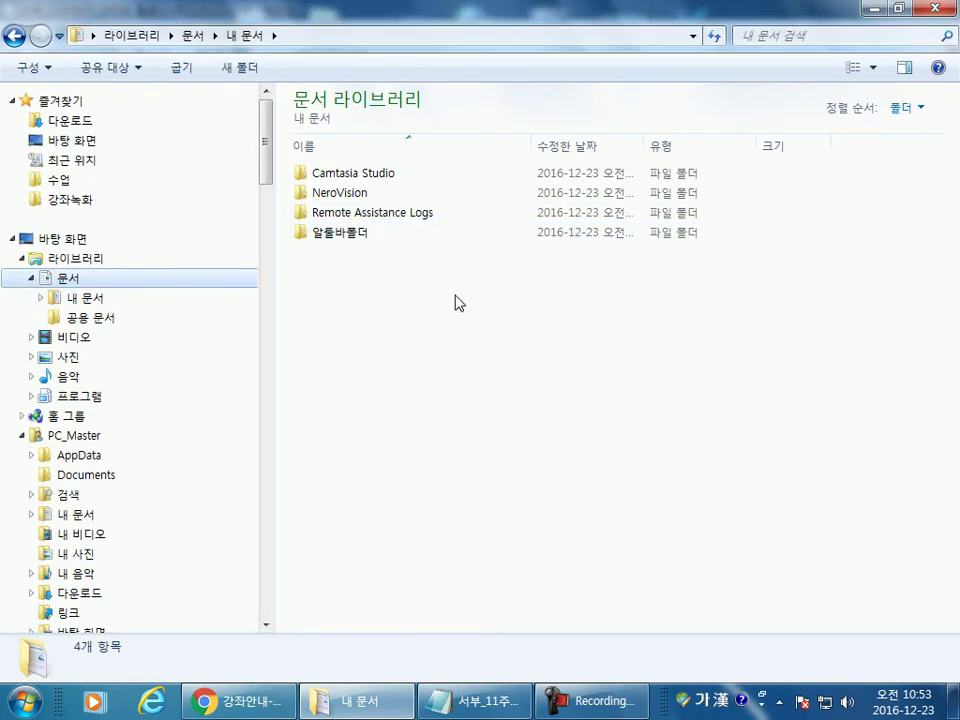
{"action": "left_click", "coordinate": [82, 302]}
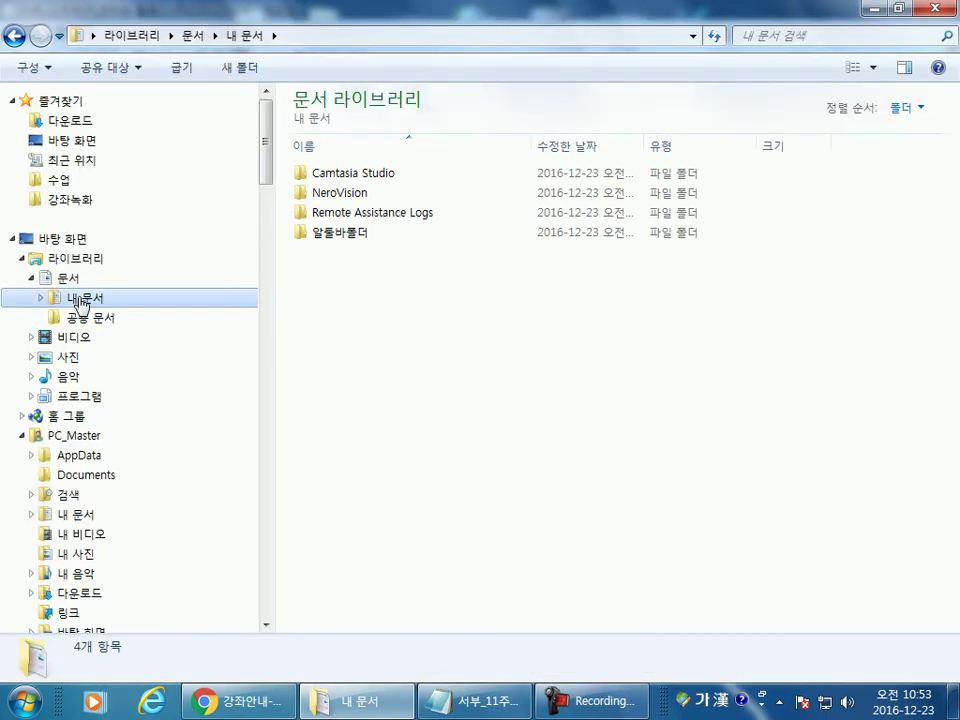
{"action": "scroll", "coordinate": [100, 450], "scroll_direction": "down", "scroll_amount": 9}
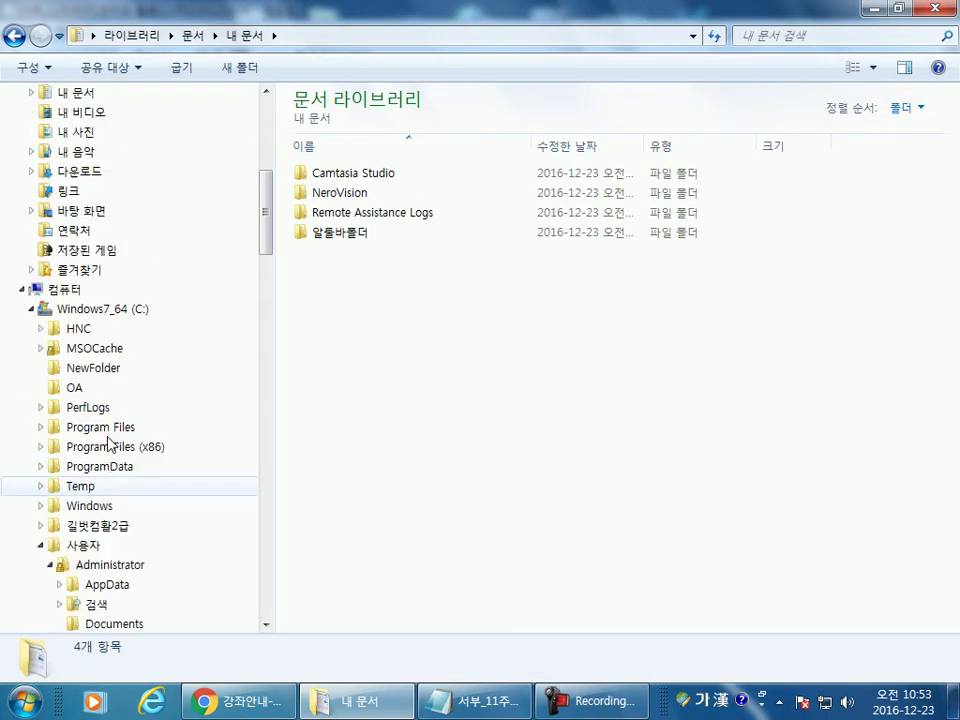
{"action": "scroll", "coordinate": [90, 440], "scroll_direction": "up", "scroll_amount": 4}
{"action": "scroll", "coordinate": [349, 264], "scroll_direction": "up", "scroll_amount": 1}
{"action": "scroll", "coordinate": [146, 521], "scroll_direction": "down", "scroll_amount": 7}
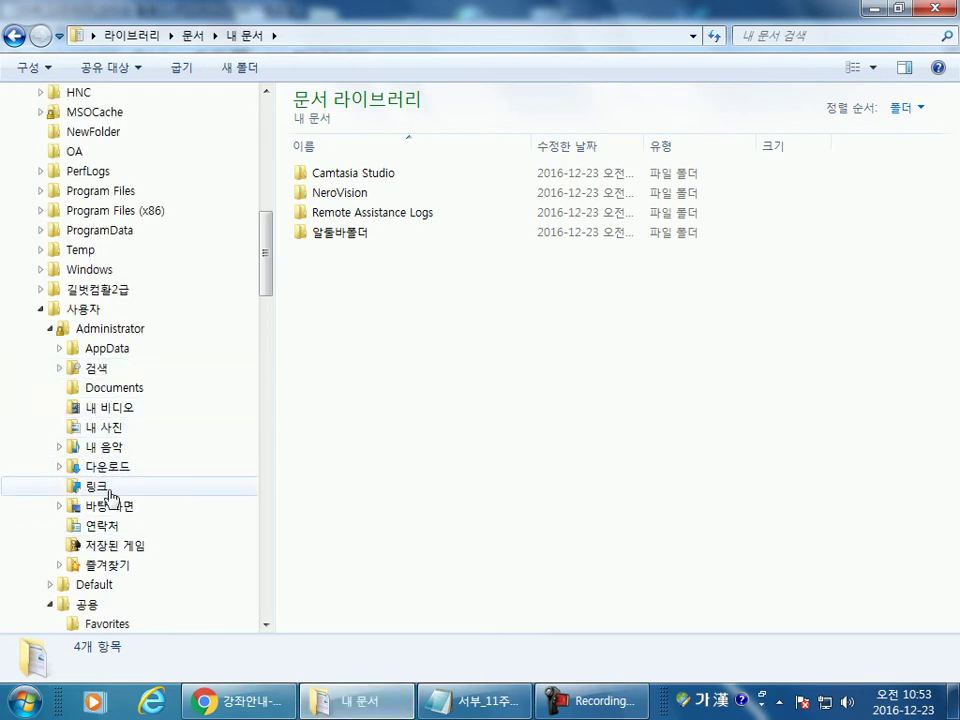
Step: Collapse the 공용 branch under 사용자 and view the contents of 내 문서 on DATAROOM (D:)
{"action": "left_click", "coordinate": [41, 311]}
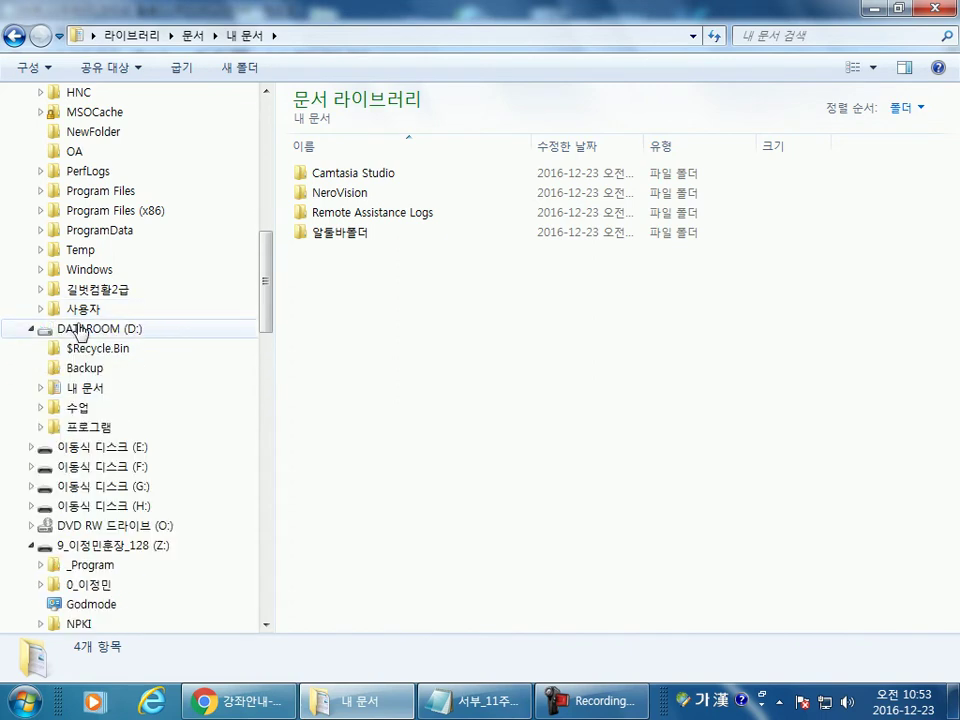
{"action": "left_click", "coordinate": [36, 311]}
{"action": "scroll", "coordinate": [120, 450], "scroll_direction": "down", "scroll_amount": 3}
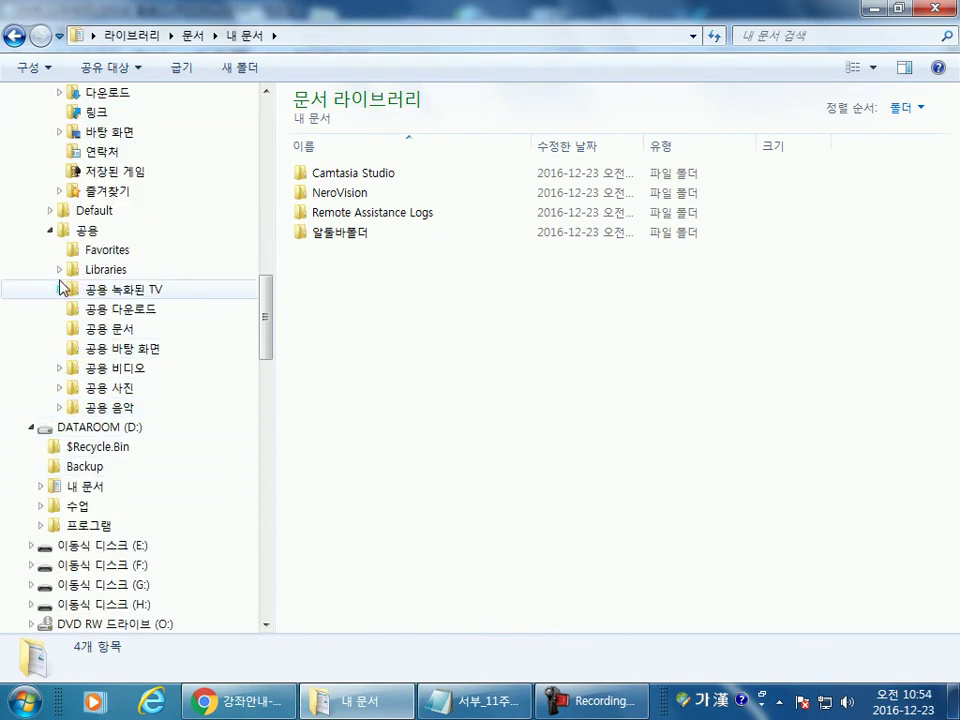
{"action": "left_click", "coordinate": [49, 231]}
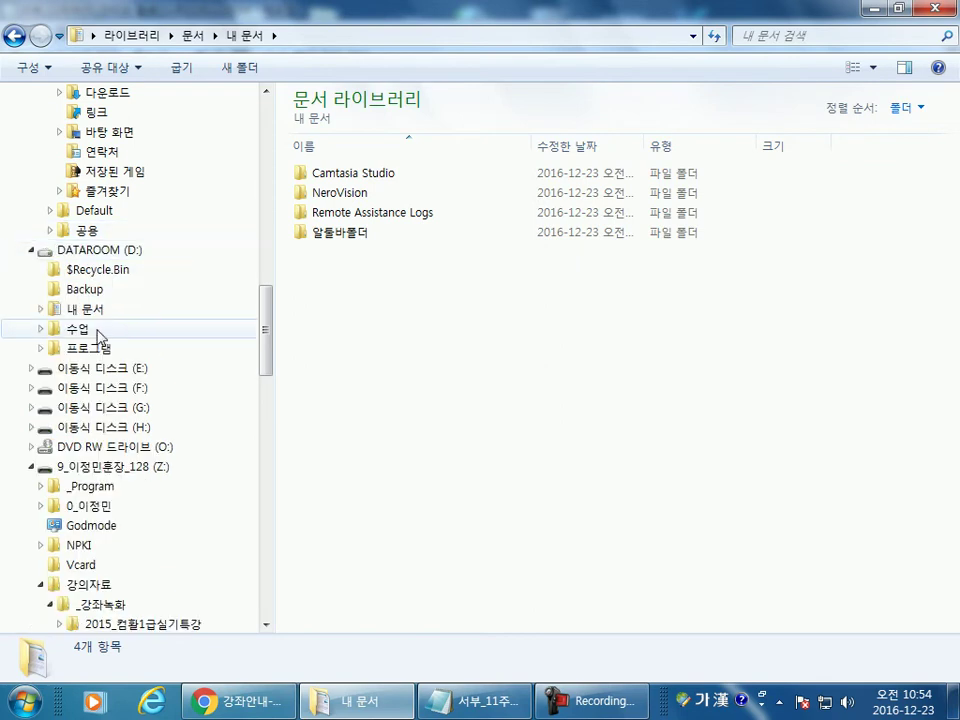
{"action": "left_click", "coordinate": [100, 312]}
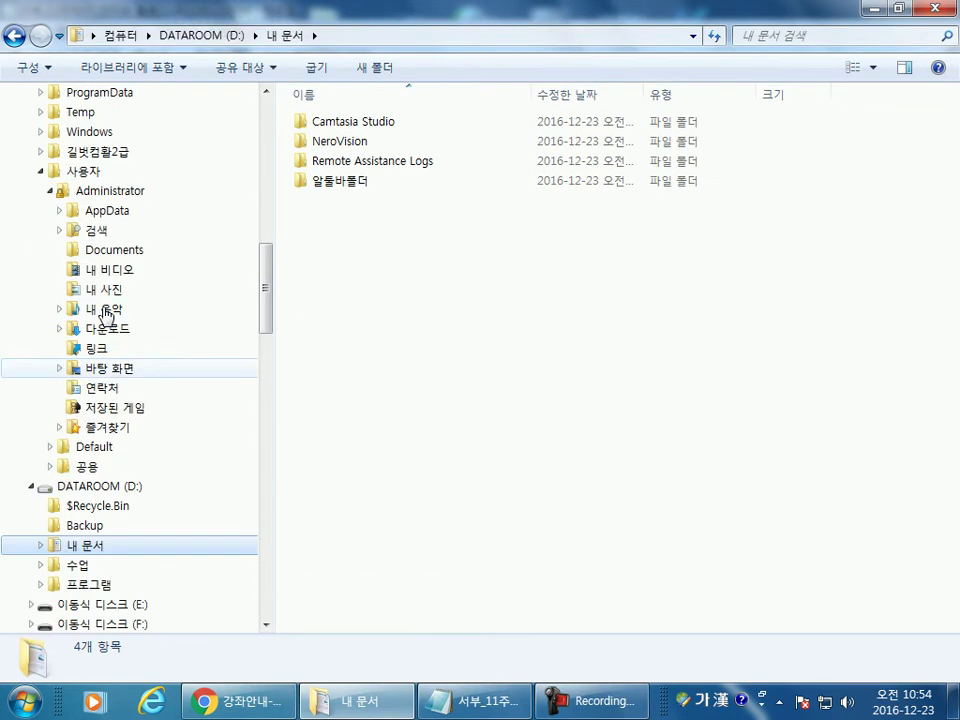
Step: View the Administrator folder's contents on drive C: and expand 내 문서 under PC_Master to compare them
{"action": "left_click", "coordinate": [135, 191]}
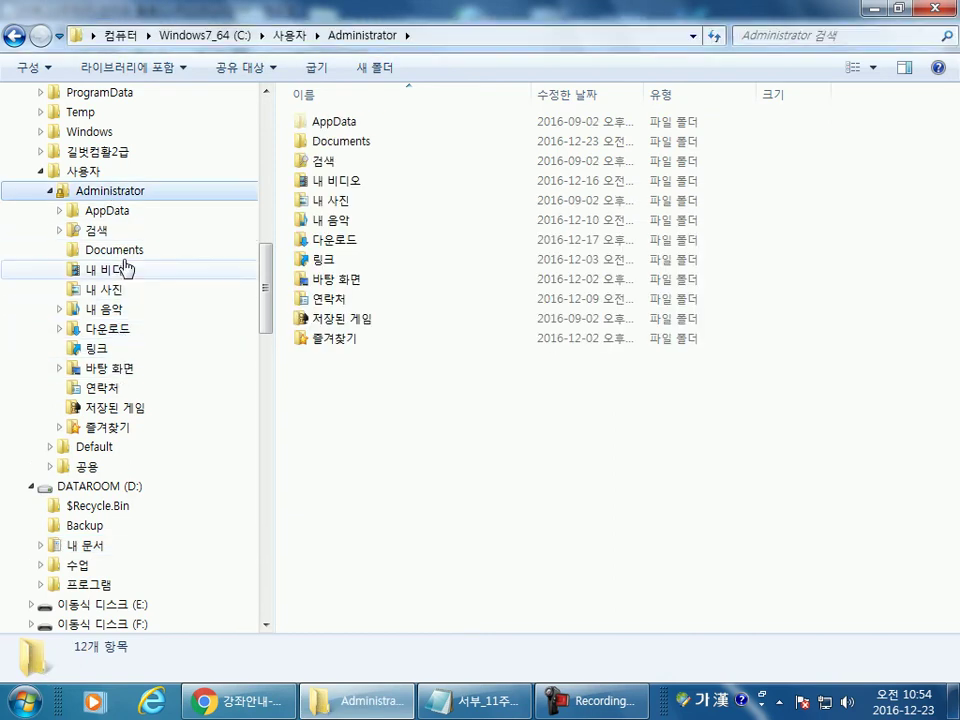
{"action": "scroll", "coordinate": [117, 326], "scroll_direction": "up", "scroll_amount": 7}
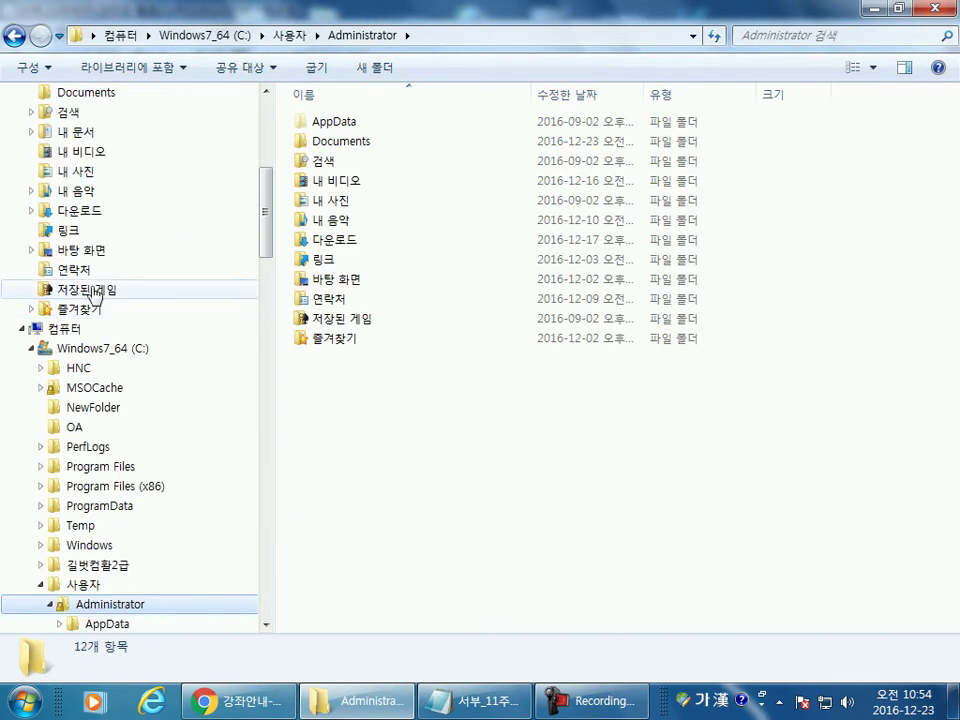
{"action": "left_click", "coordinate": [34, 132]}
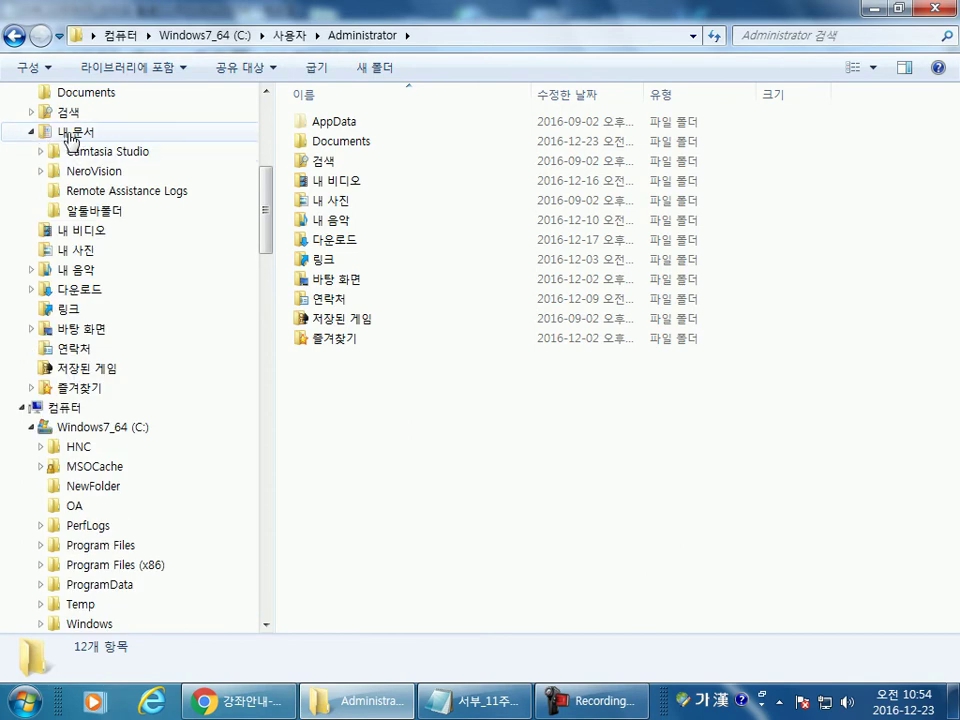
Step: View the contents of 내 문서 under PC_Master and of 내 문서 in the 문서 library to compare them
{"action": "left_click", "coordinate": [70, 134]}
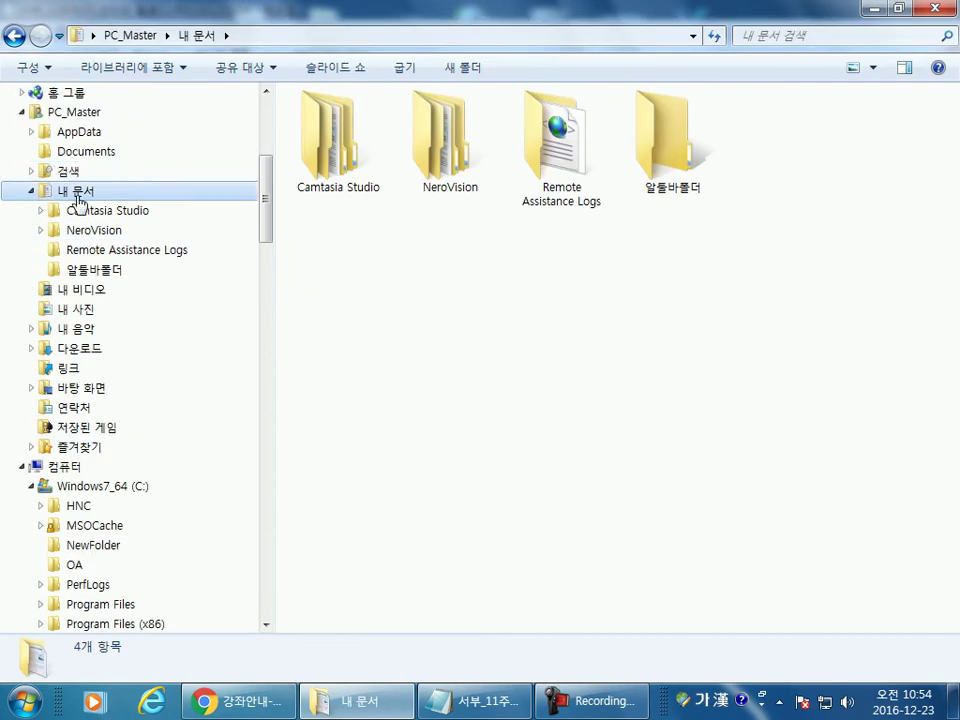
{"action": "scroll", "coordinate": [80, 200], "scroll_direction": "up", "scroll_amount": 4}
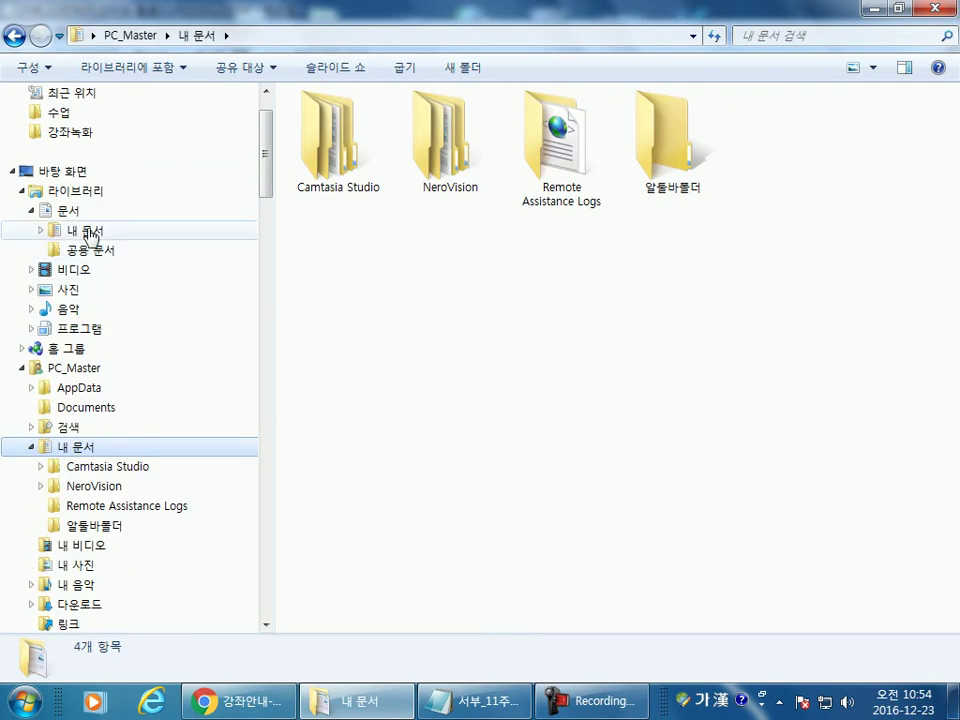
{"action": "left_click", "coordinate": [88, 231]}
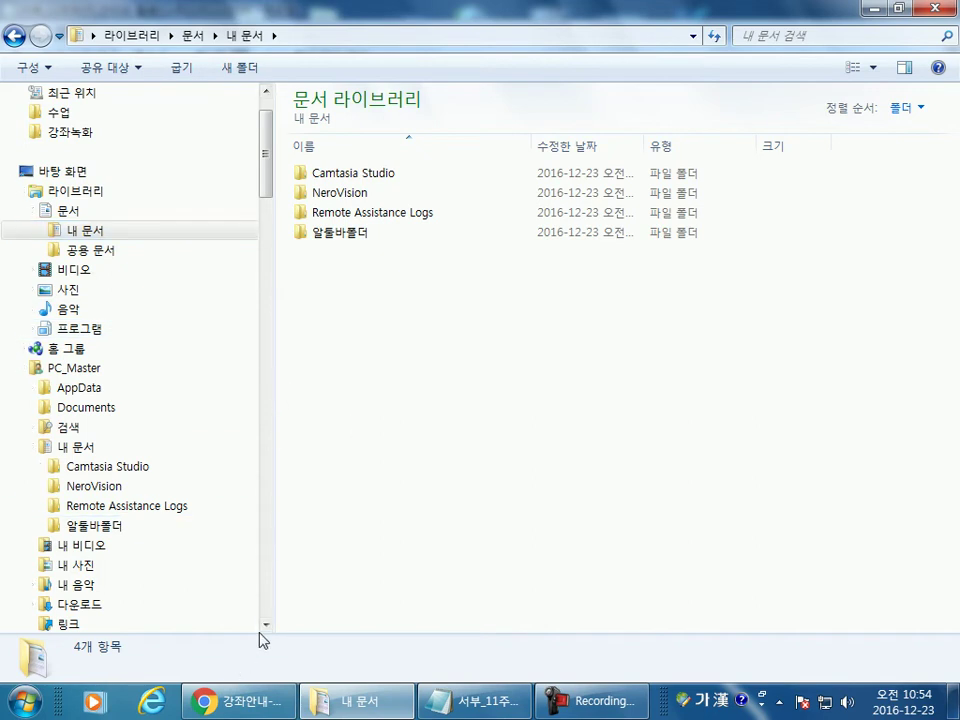
Step: Open the 내 문서 folder on DATAROOM (D:) in a new Explorer window
{"action": "key", "text": "super+e"}
{"action": "double_click", "coordinate": [371, 169]}
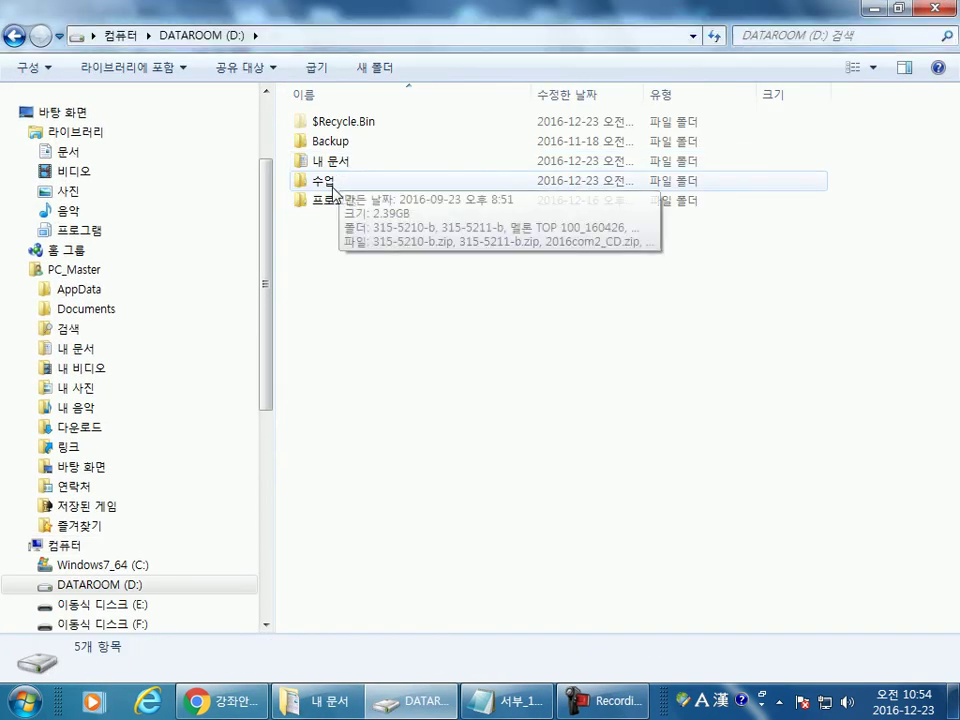
{"action": "left_click", "coordinate": [333, 163]}
{"action": "double_click", "coordinate": [333, 163]}
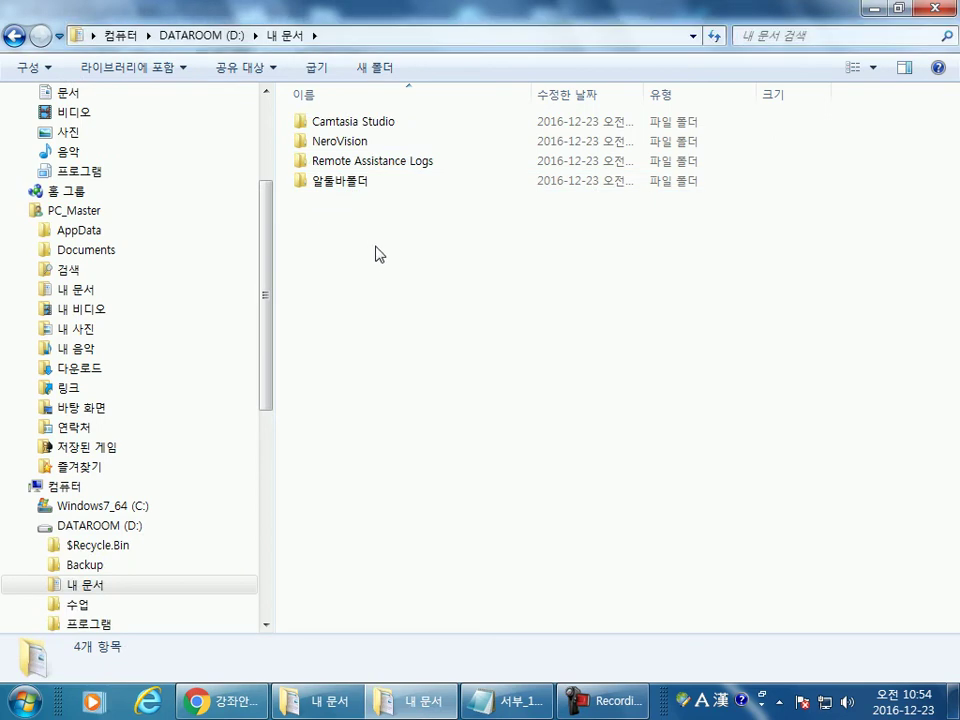
Step: Create a new text document named 연습자료.txt in D:\내 문서
{"action": "right_click", "coordinate": [392, 282]}
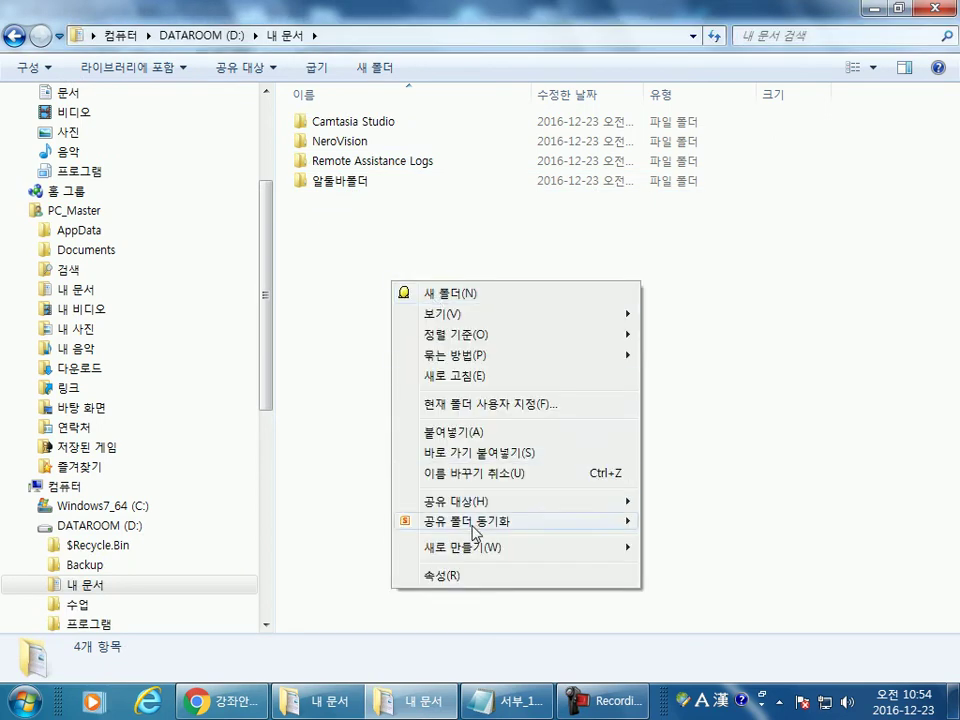
{"action": "mouse_move", "coordinate": [480, 548]}
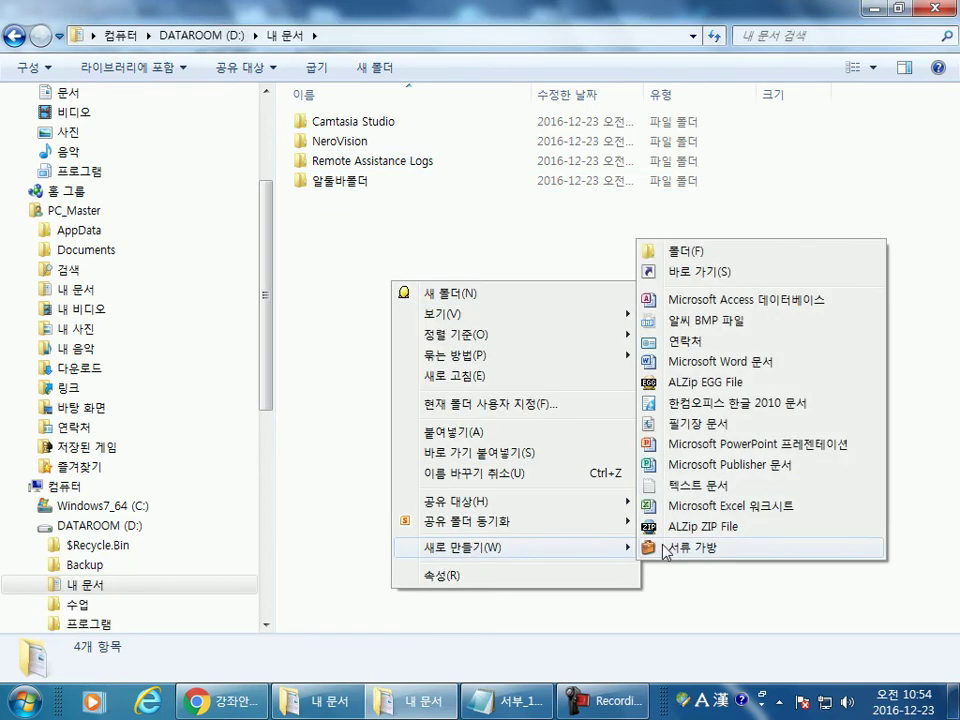
{"action": "left_click", "coordinate": [724, 486]}
{"action": "key", "text": "Hangul"}
{"action": "type", "text": "연스"}
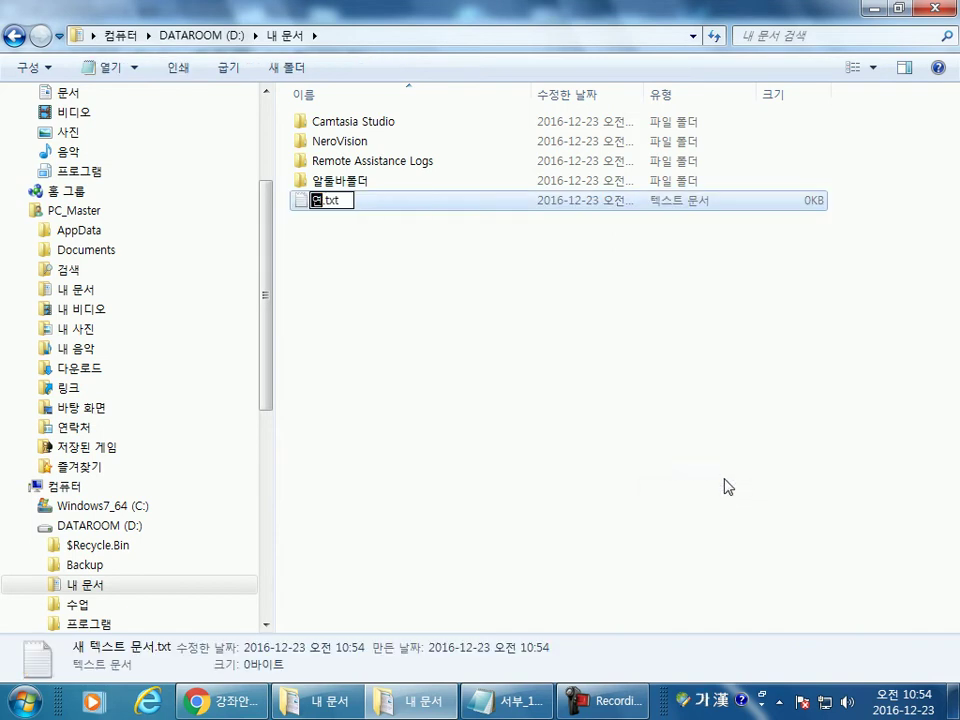
{"action": "type", "text": "ㅂ나"}
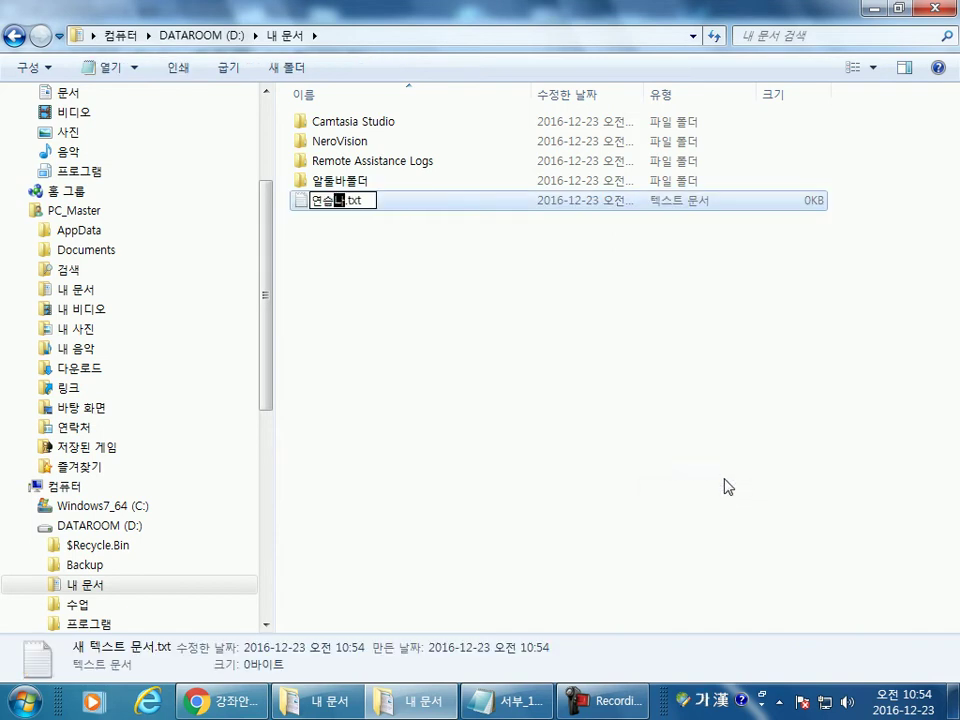
{"action": "type", "text": "료"}
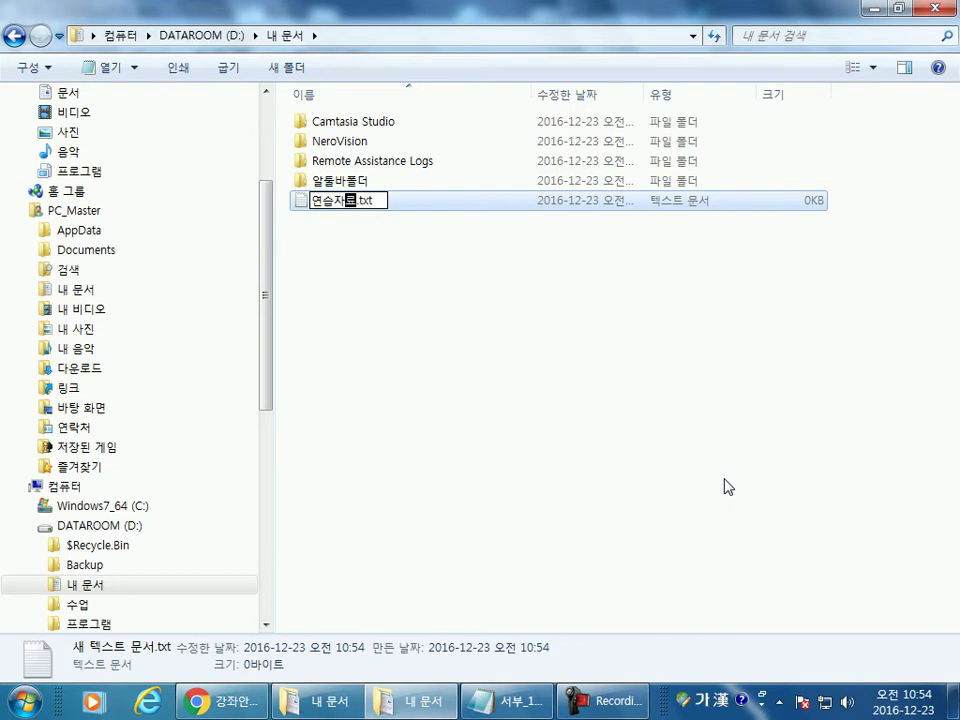
{"action": "key", "text": "Return"}
Step: Open 연습자료.txt in Notepad and write "원래는 C드라이브에 있었던 자료인데" as its first line
{"action": "key", "text": "Return"}
{"action": "type", "text": "dnjs"}
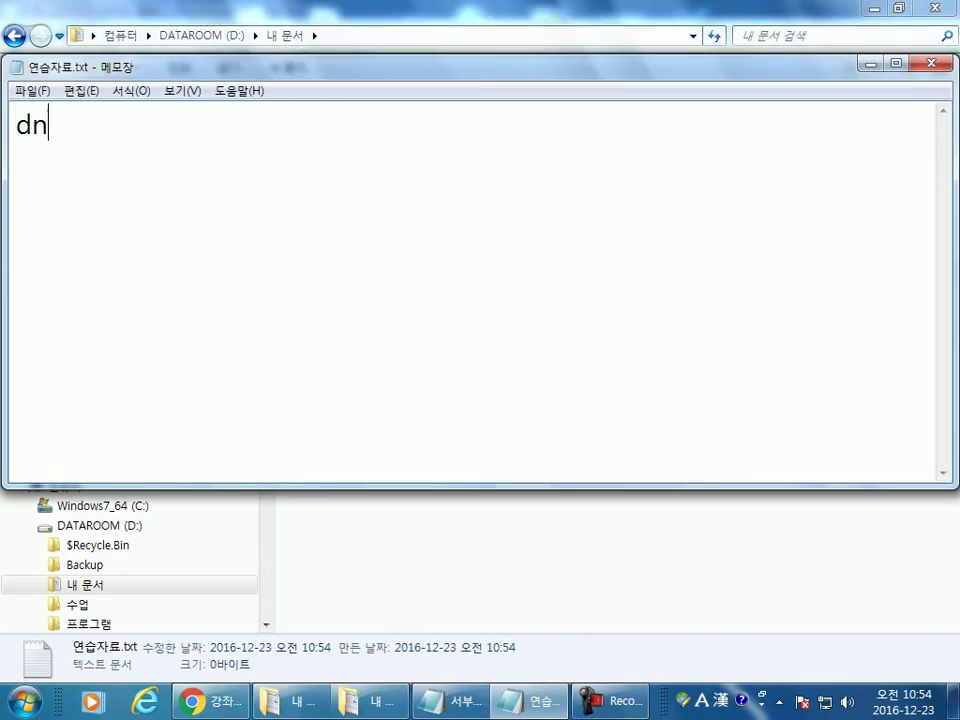
{"action": "key", "text": "BackSpace"}
{"action": "key", "text": "BackSpace"}
{"action": "key", "text": "BackSpace"}
{"action": "key", "text": "BackSpace"}
{"action": "type", "text": "원래는 C"}
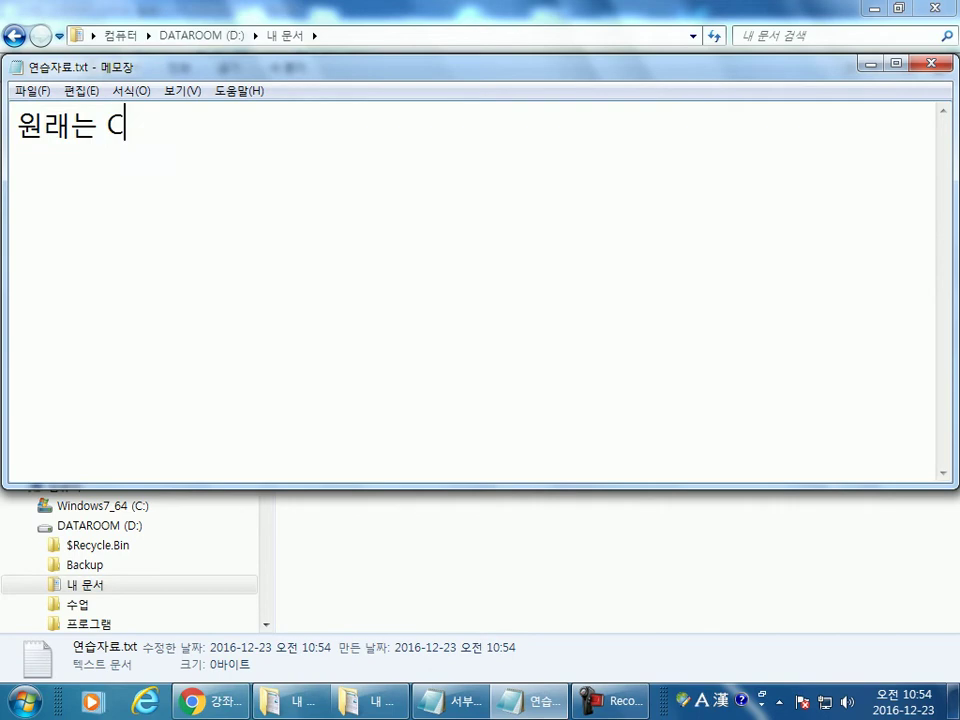
{"action": "key", "text": "Hangul"}
{"action": "type", "text": "드라이브에 시"}
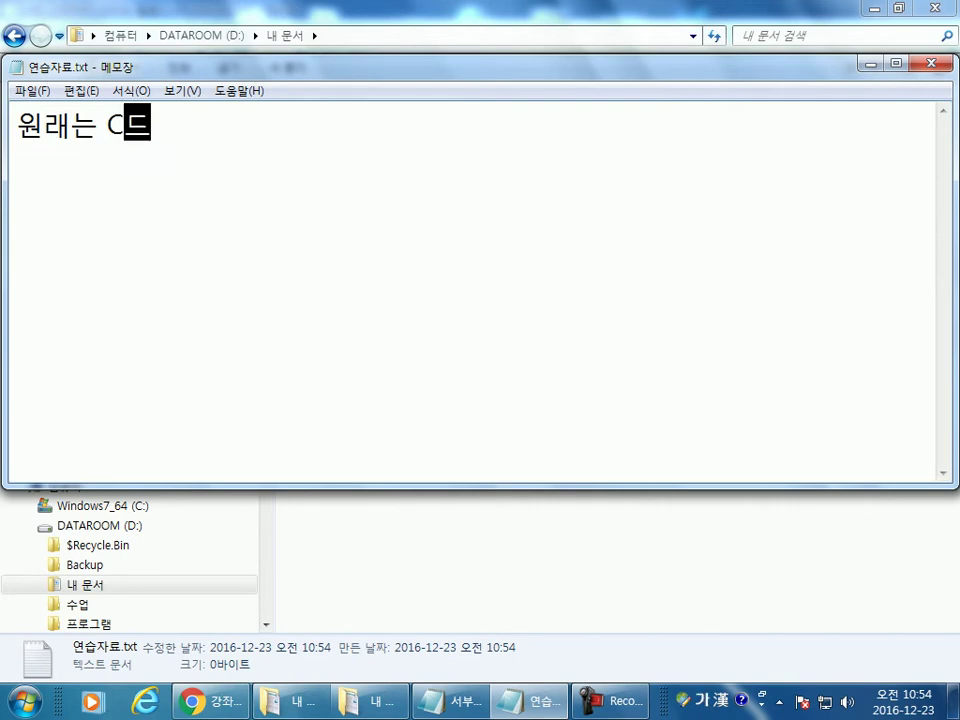
{"action": "key", "text": "BackSpace"}
{"action": "key", "text": "BackSpace"}
{"action": "type", "text": "있었던"}
{"action": "type", "text": " 자료인데"}
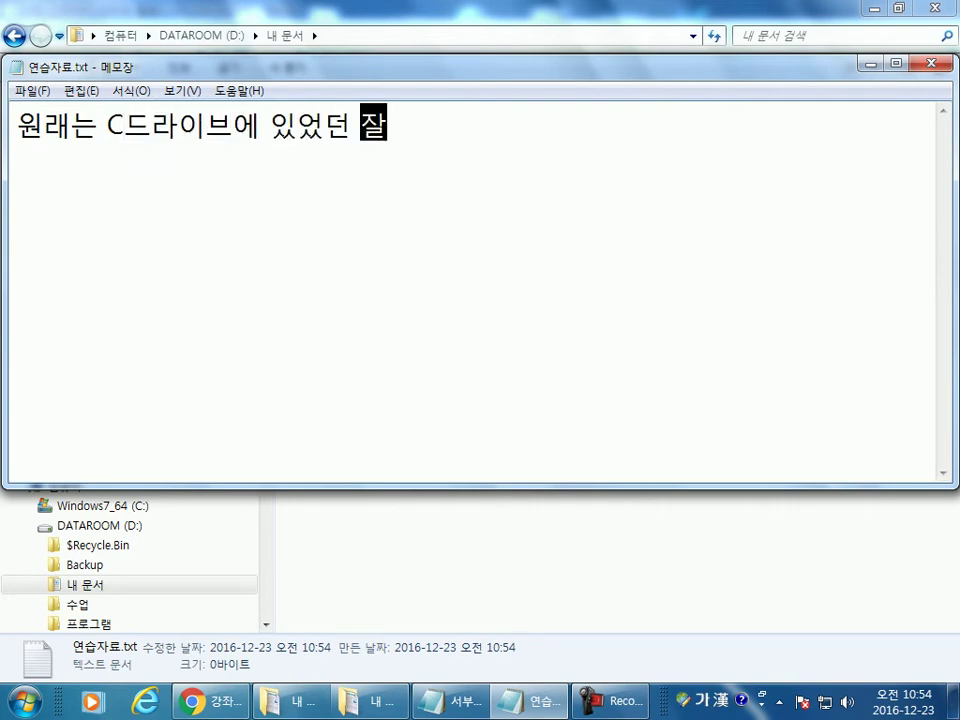
{"action": "key", "text": "Return"}
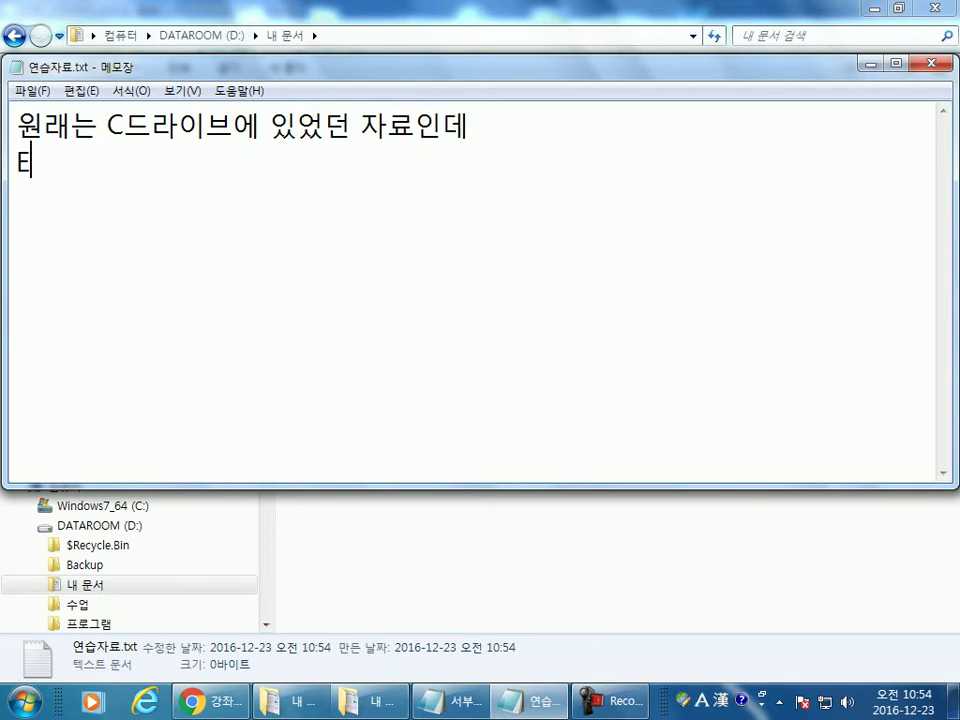
Step: Add the second line "D드라이브의 "내 문서" 폴더를 만들어서 이동" to 연습자료.txt, then save and close the file
{"action": "key", "text": "Hangul"}
{"action": "type", "text": "D"}
{"action": "key", "text": "Hangul"}
{"action": "type", "text": "드"}
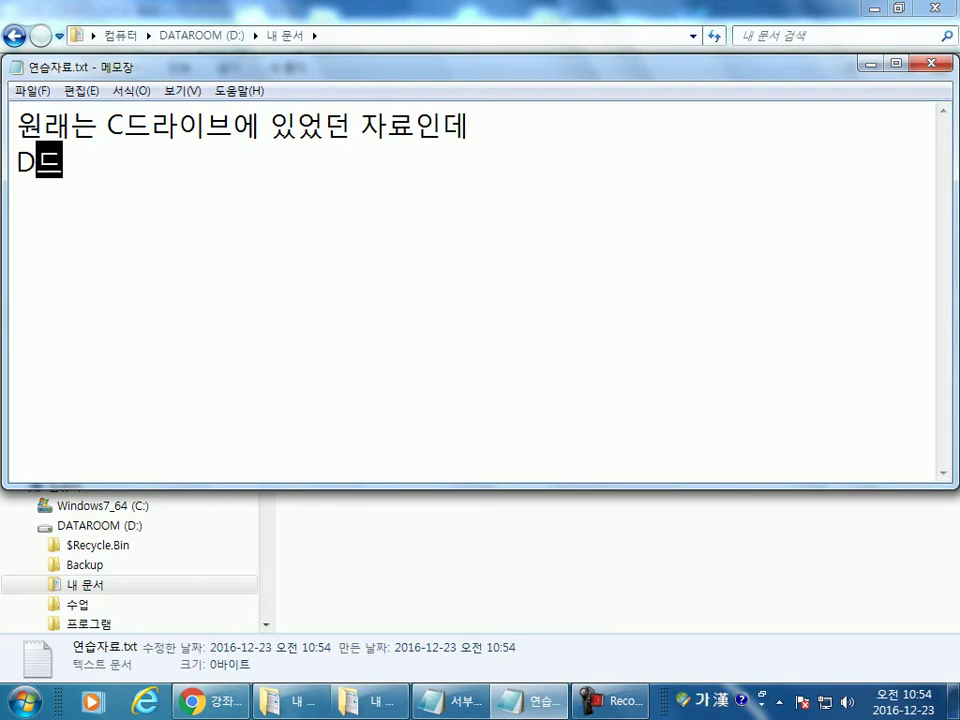
{"action": "type", "text": "라이브의 "}
{"action": "type", "text": "\"내 문서\""}
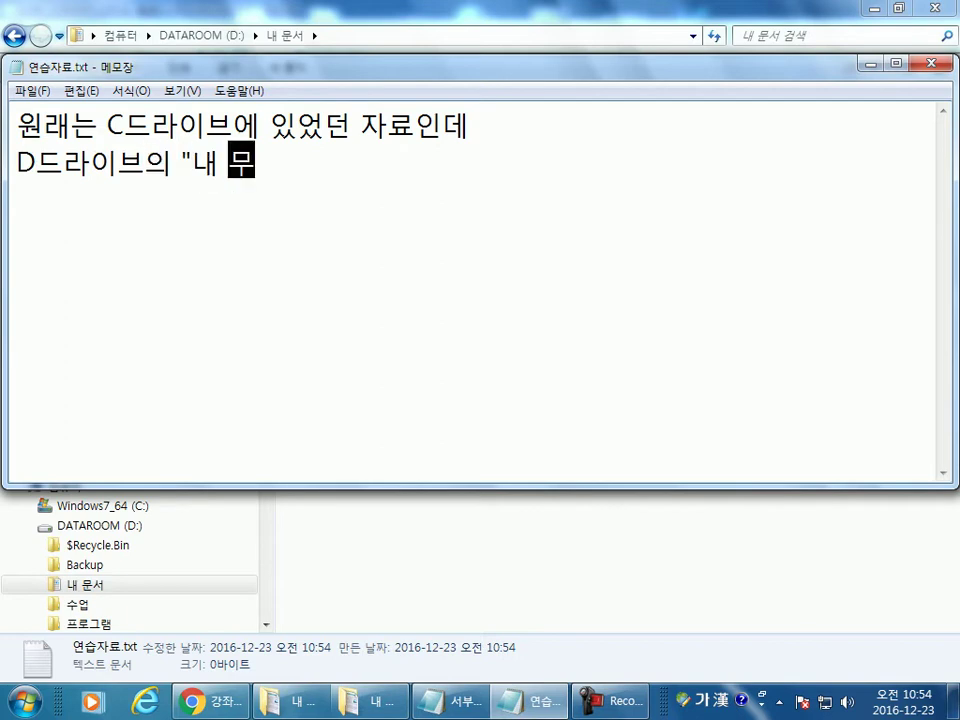
{"action": "type", "text": " 폴"}
{"action": "key", "text": "BackSpace"}
{"action": "key", "text": "BackSpace"}
{"action": "type", "text": "폴더를 만드ㅈ"}
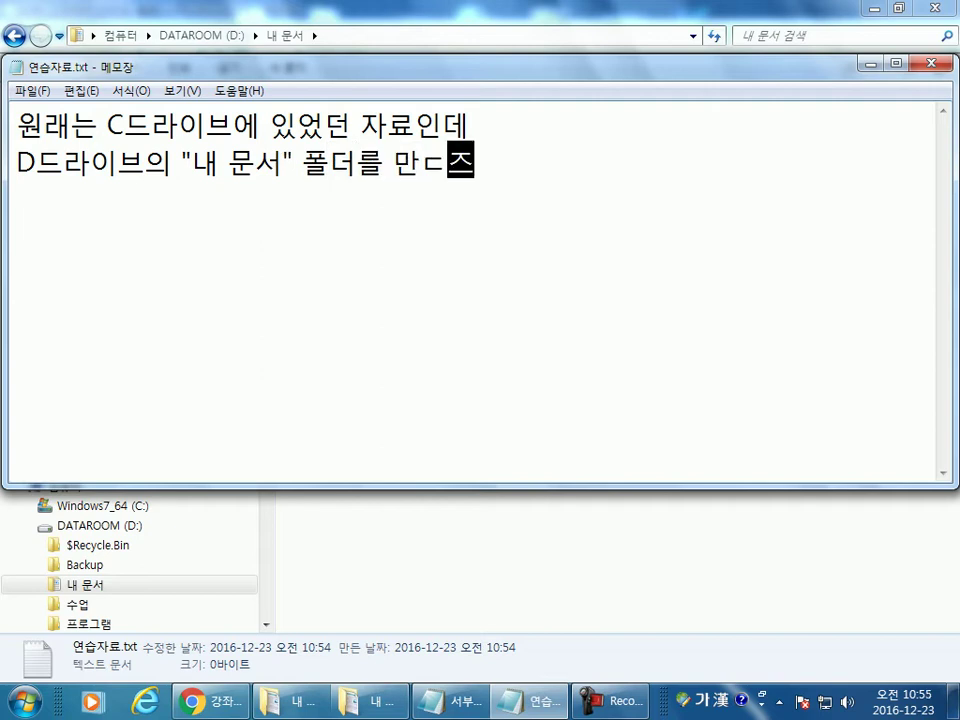
{"action": "key", "text": "BackSpace"}
{"action": "key", "text": "BackSpace"}
{"action": "type", "text": "ㄷㅡㅜㄹ어"}
{"action": "key", "text": "BackSpace"}
{"action": "key", "text": "BackSpace"}
{"action": "key", "text": "BackSpace"}
{"action": "key", "text": "BackSpace"}
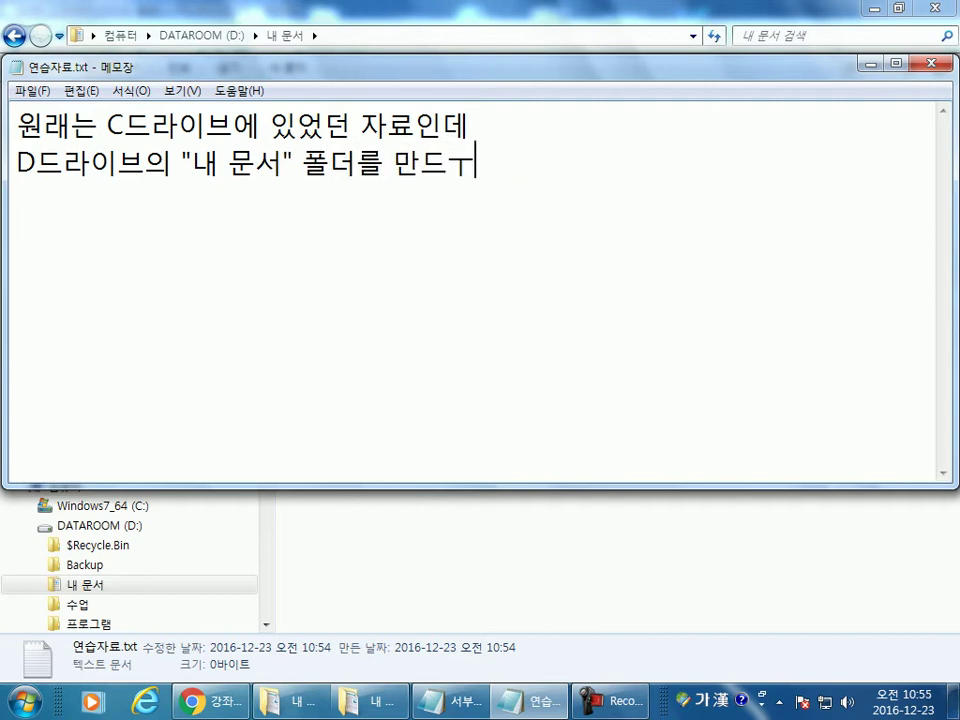
{"action": "type", "text": "들어서 "}
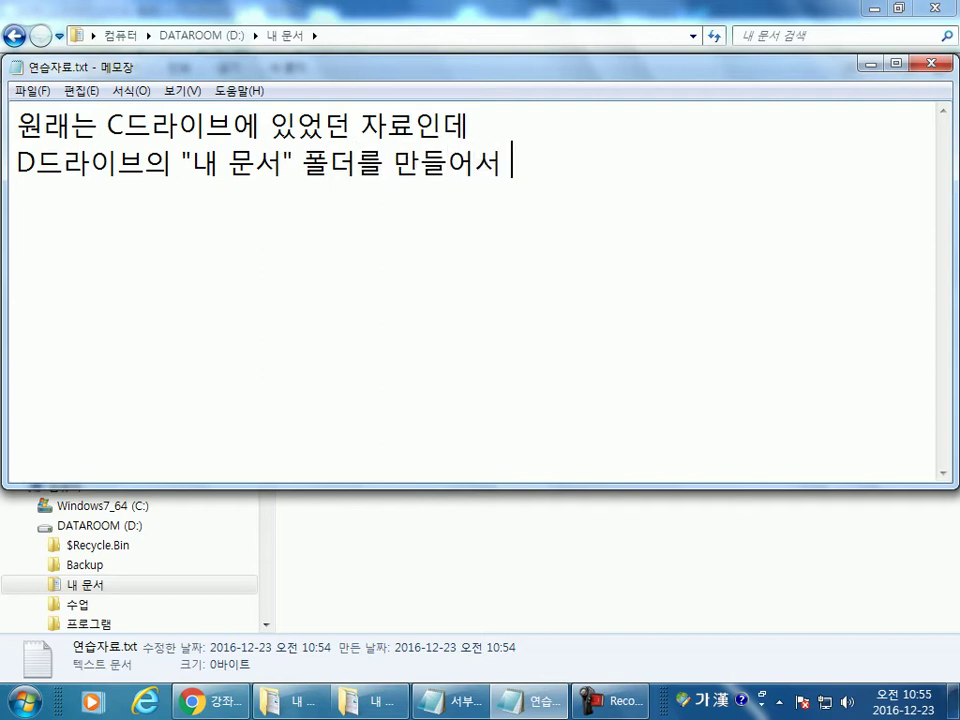
{"action": "type", "text": "이동"}
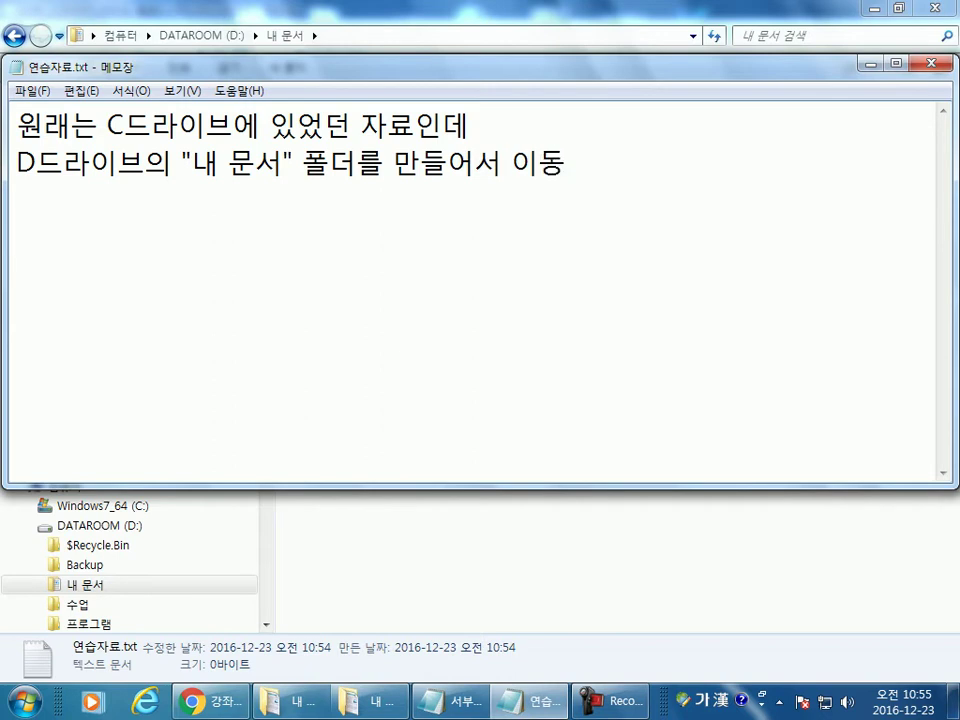
{"action": "key", "text": "Return"}
{"action": "left_click", "coordinate": [931, 63]}
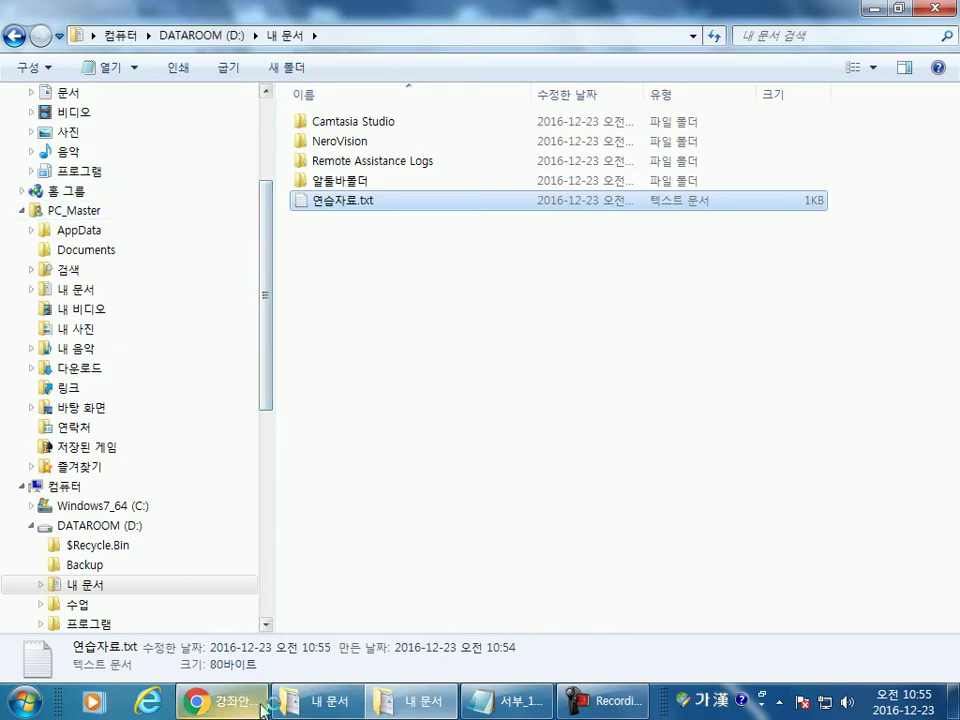
Step: Show the properties of 연습자료.txt from the 문서 library and highlight its location path
{"action": "left_click", "coordinate": [199, 281]}
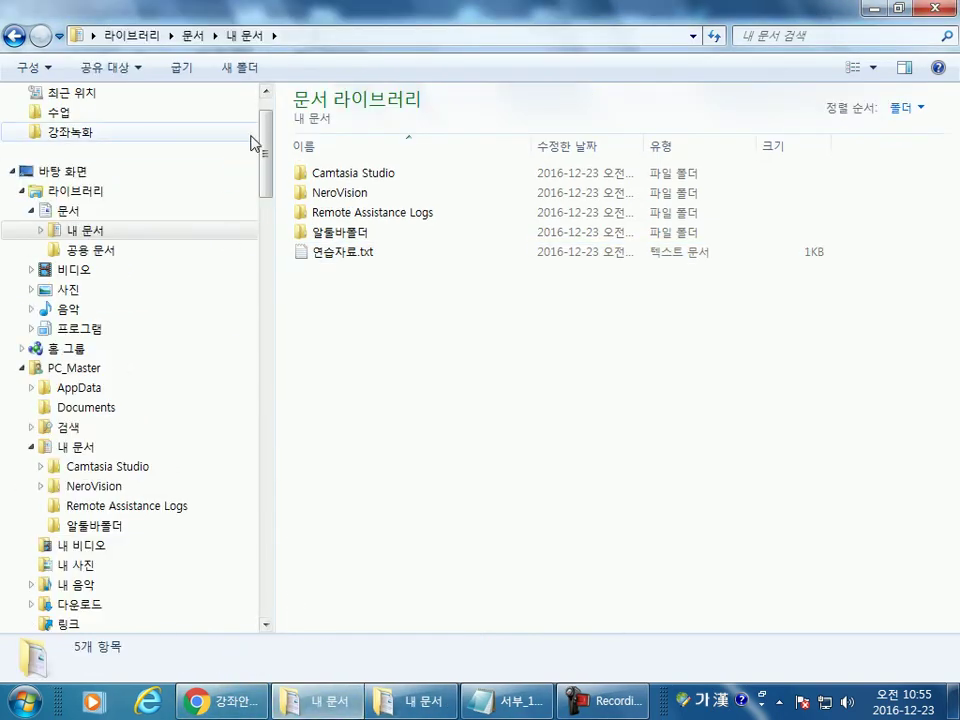
{"action": "scroll", "coordinate": [240, 150], "scroll_direction": "up", "scroll_amount": 2}
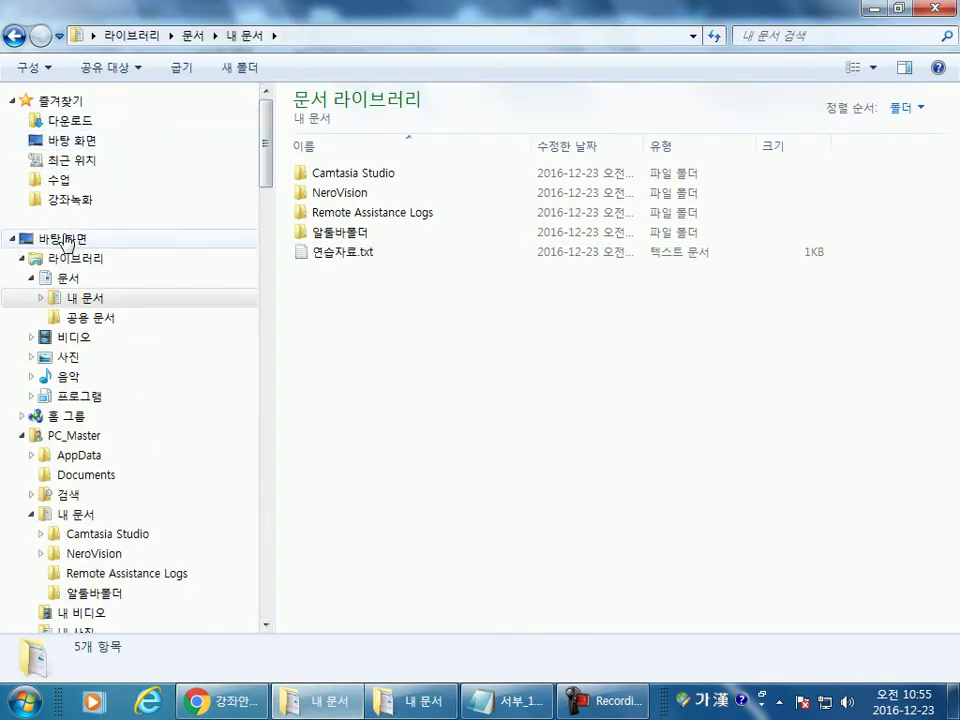
{"action": "left_click", "coordinate": [55, 278]}
{"action": "left_click", "coordinate": [343, 260]}
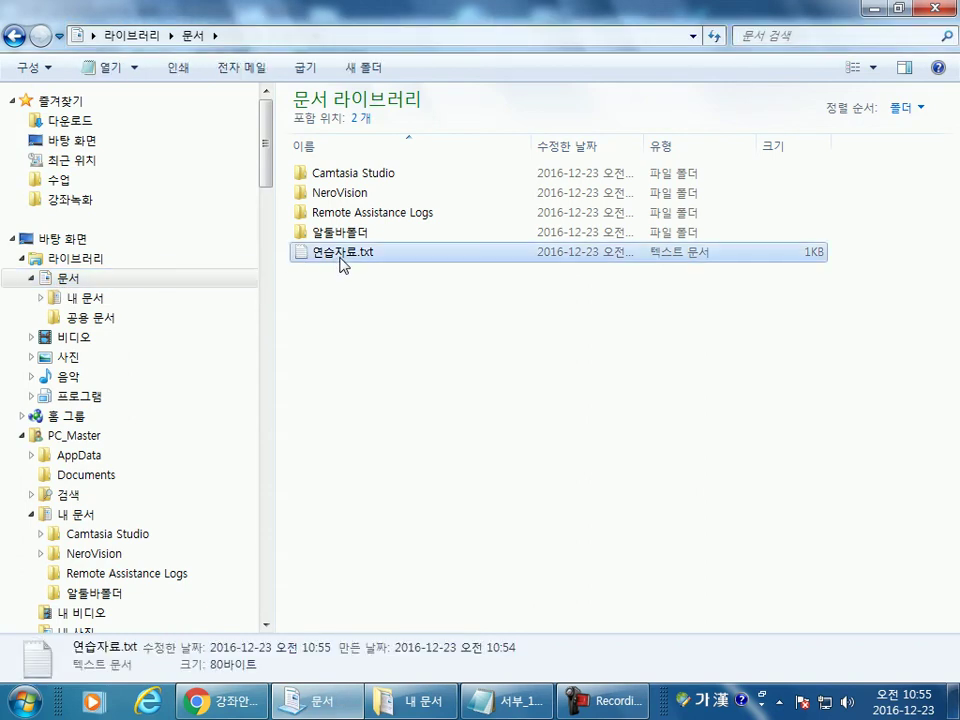
{"action": "right_click", "coordinate": [343, 260]}
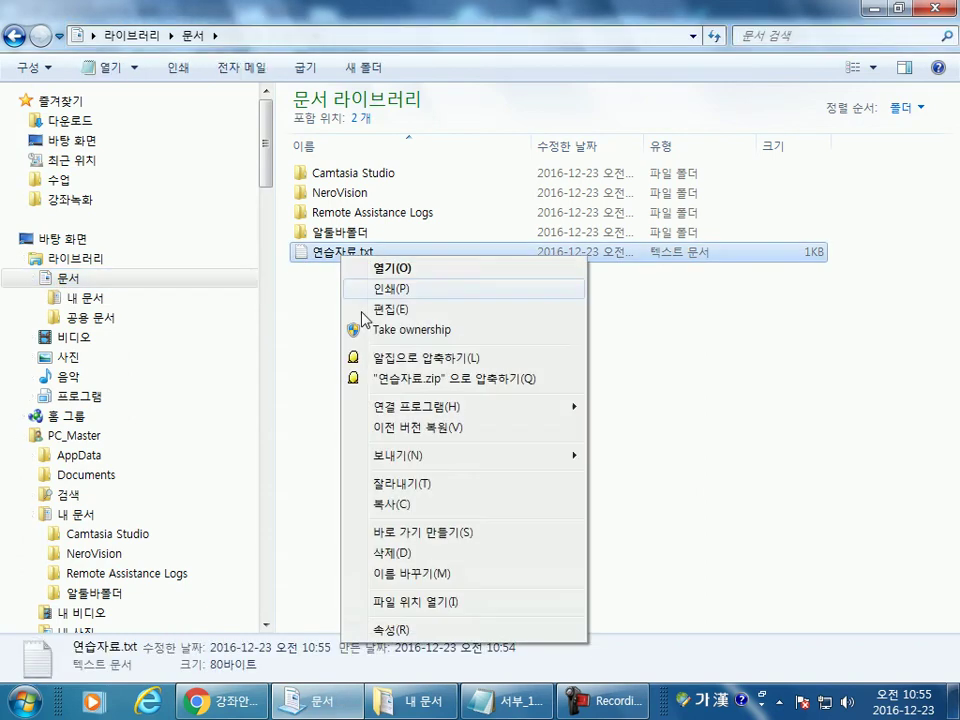
{"action": "left_click", "coordinate": [372, 630]}
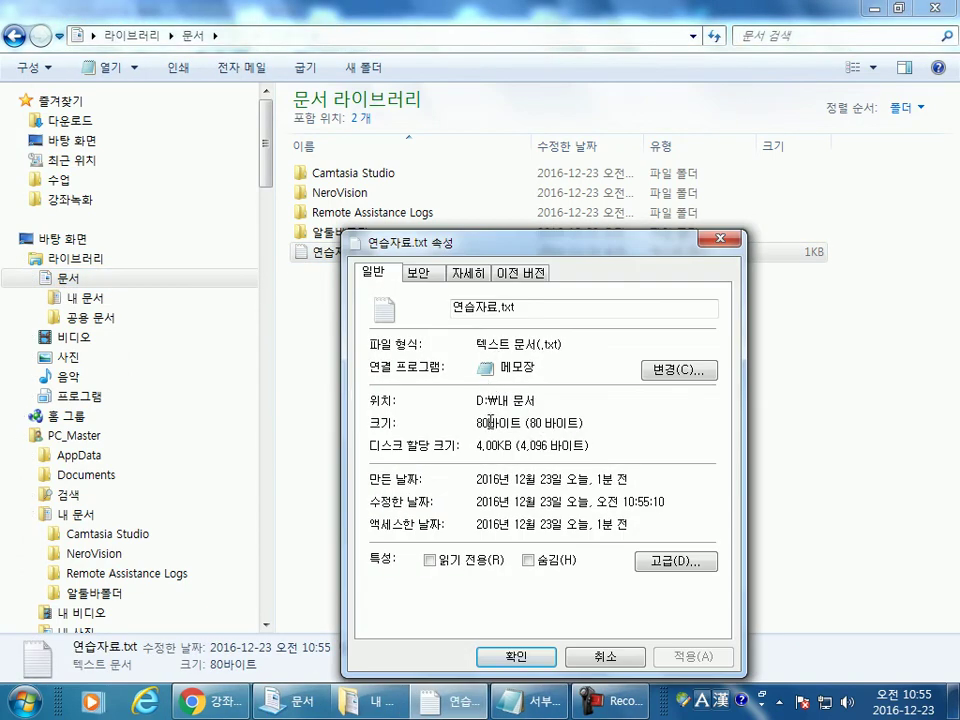
{"action": "left_click_drag", "start_coordinate": [476, 405], "coordinate": [531, 401]}
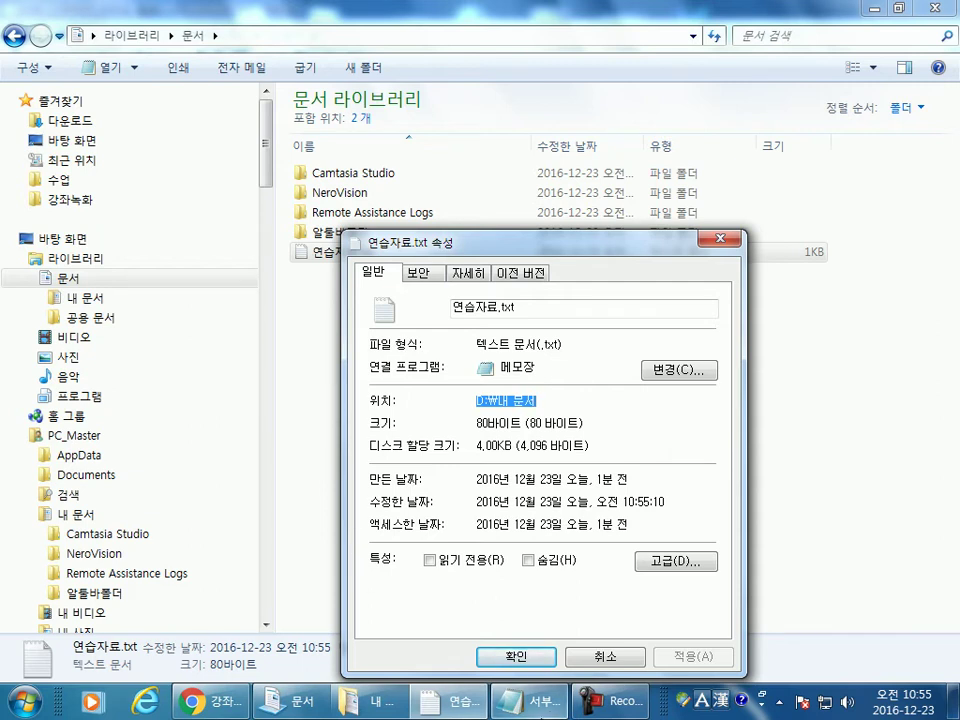
Step: Switch to the lecture notes in Notepad and review the six numbered steps under 상황설정
{"action": "left_click", "coordinate": [530, 700]}
{"action": "scroll", "coordinate": [107, 300], "scroll_direction": "up", "scroll_amount": 4}
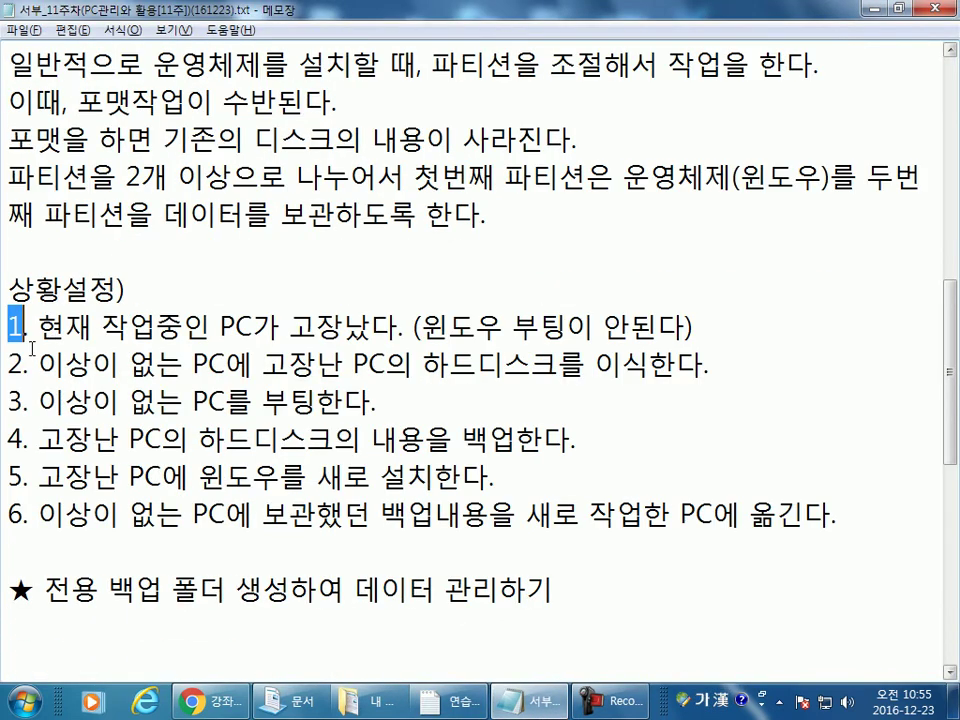
{"action": "left_click_drag", "start_coordinate": [12, 325], "coordinate": [207, 515]}
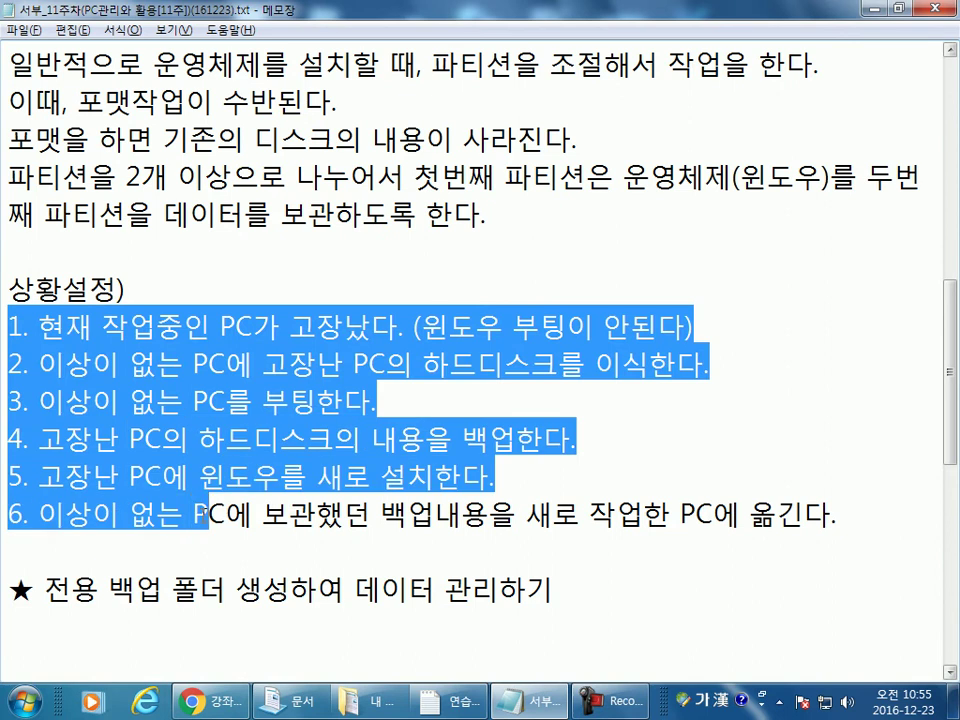
{"action": "left_click", "coordinate": [95, 551]}
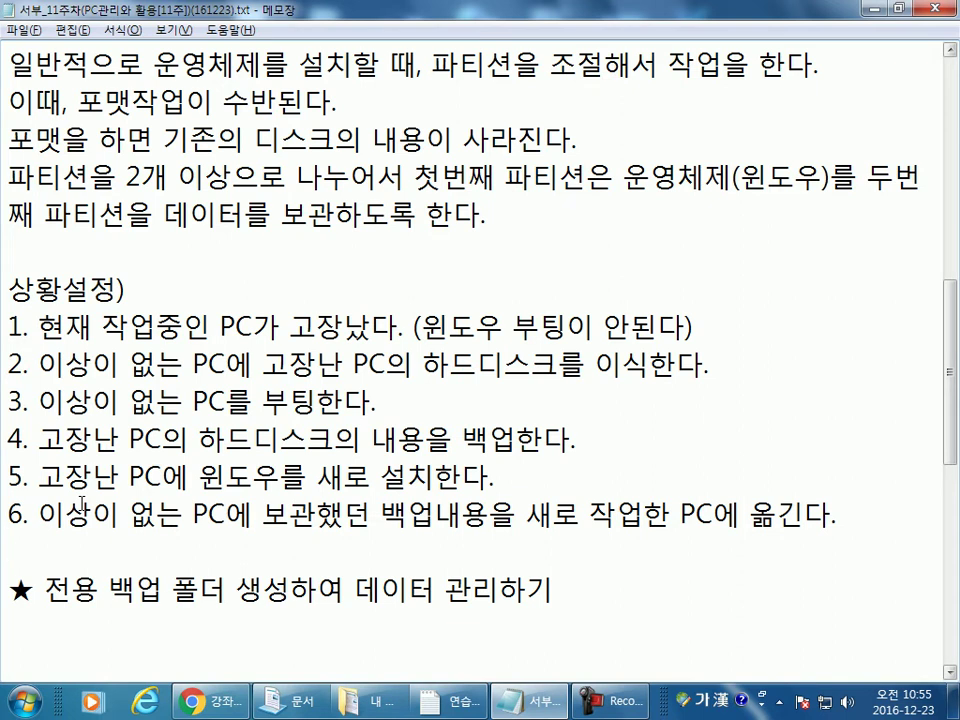
Step: Return to the 문서 library, recheck the location in the properties of 연습자료.txt, and close the properties
{"action": "key", "text": "alt+Tab"}
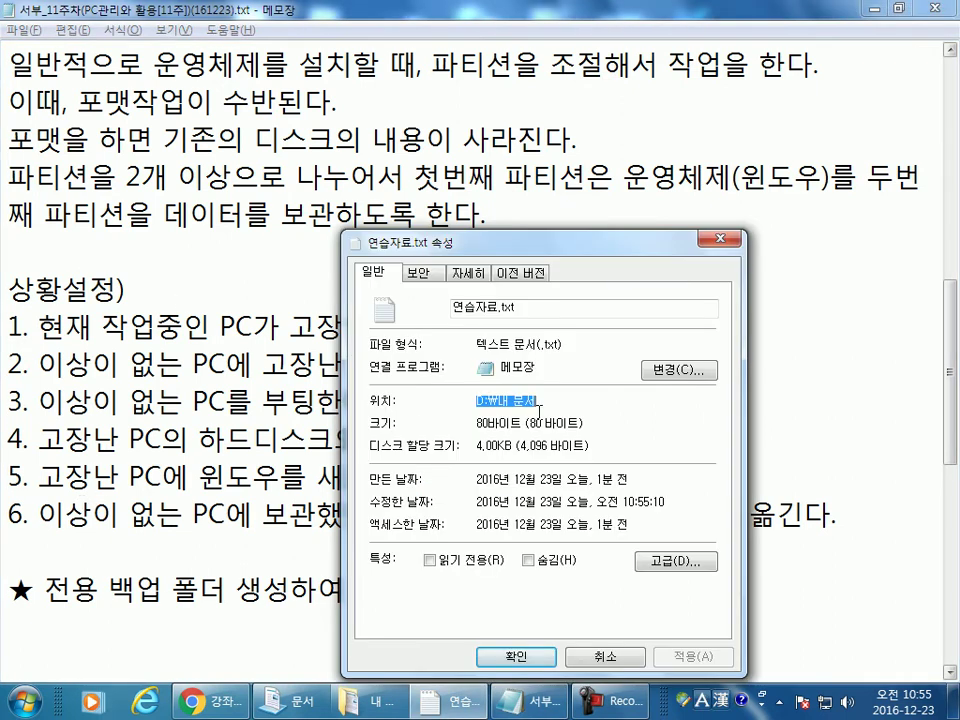
{"action": "left_click", "coordinate": [290, 700]}
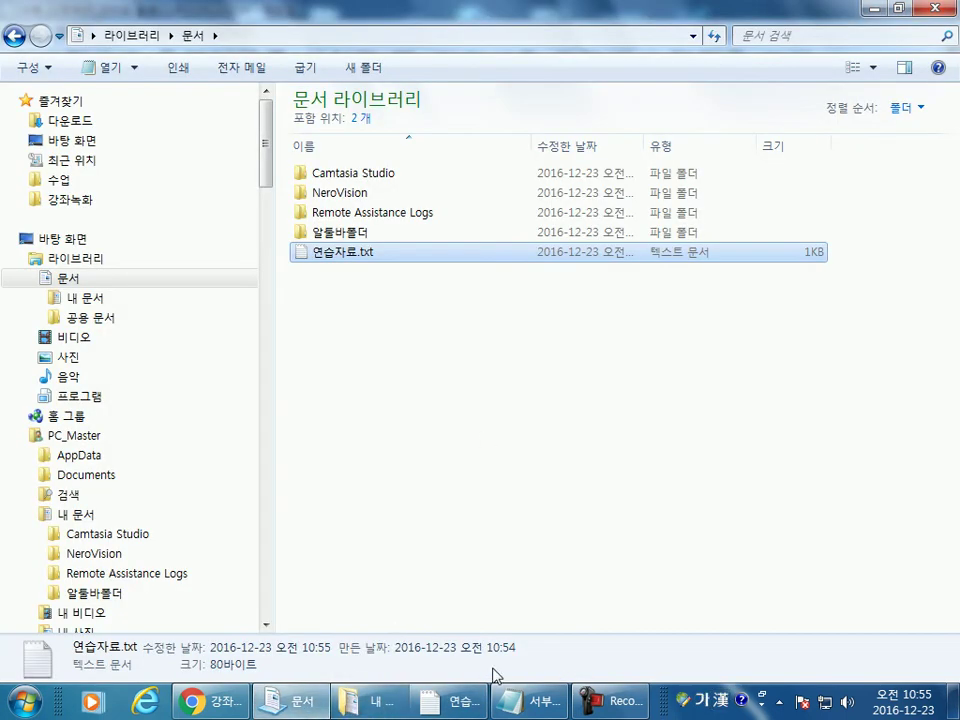
{"action": "left_click", "coordinate": [458, 702]}
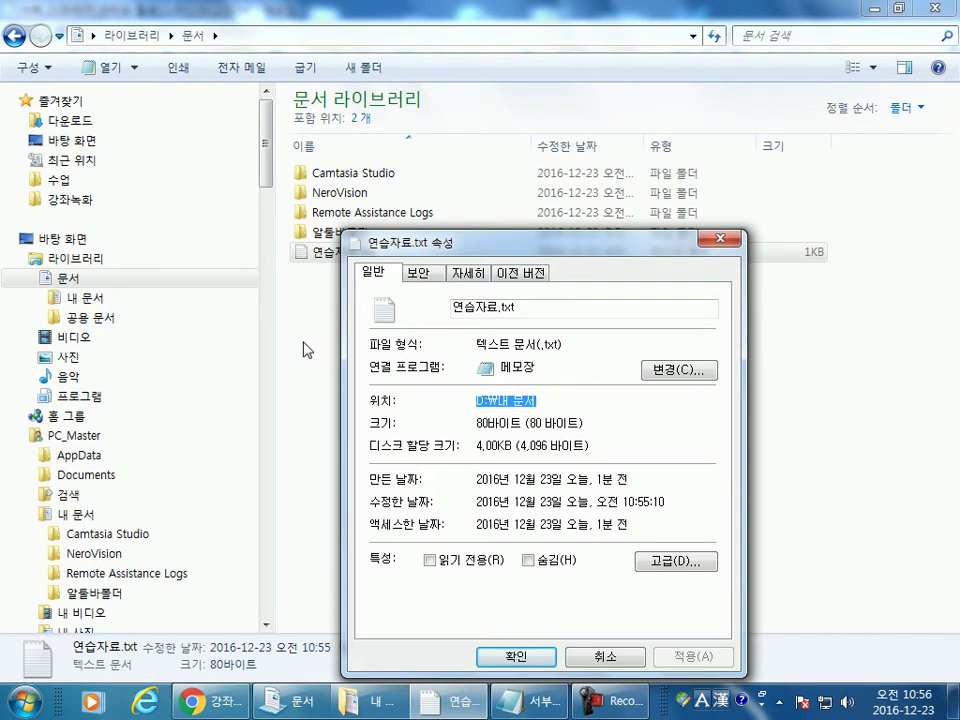
{"action": "left_click", "coordinate": [733, 238]}
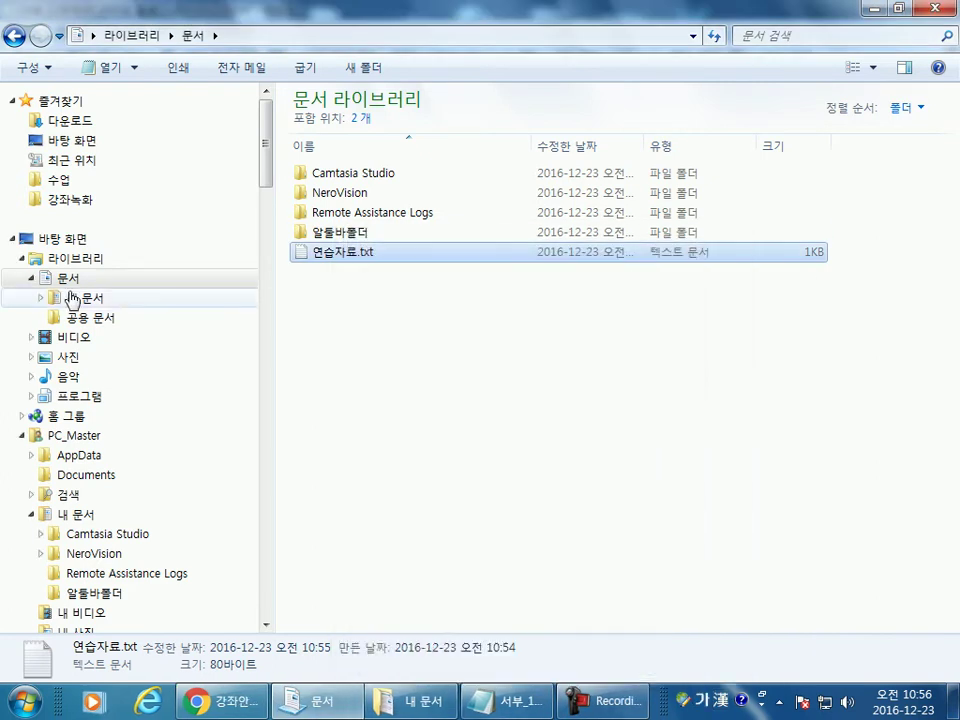
Step: Restore the 내 문서 folder to its default location C:\Users\Administrator\Documents and move all its files back there
{"action": "left_click", "coordinate": [75, 297]}
{"action": "right_click", "coordinate": [84, 297]}
{"action": "left_click", "coordinate": [167, 669]}
{"action": "left_click", "coordinate": [331, 297]}
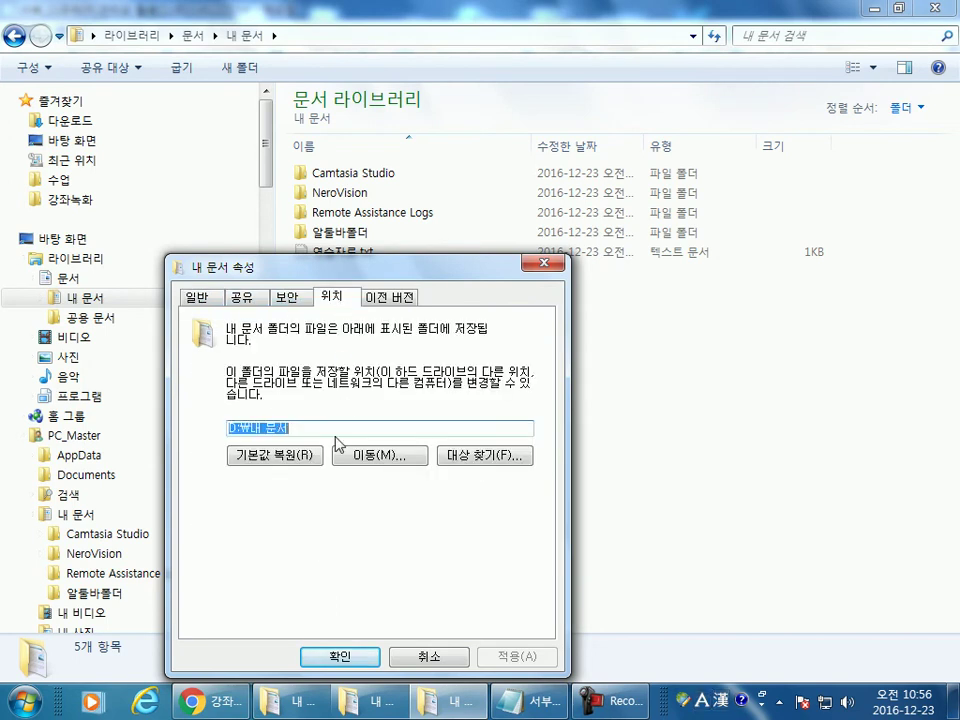
{"action": "left_click", "coordinate": [285, 460]}
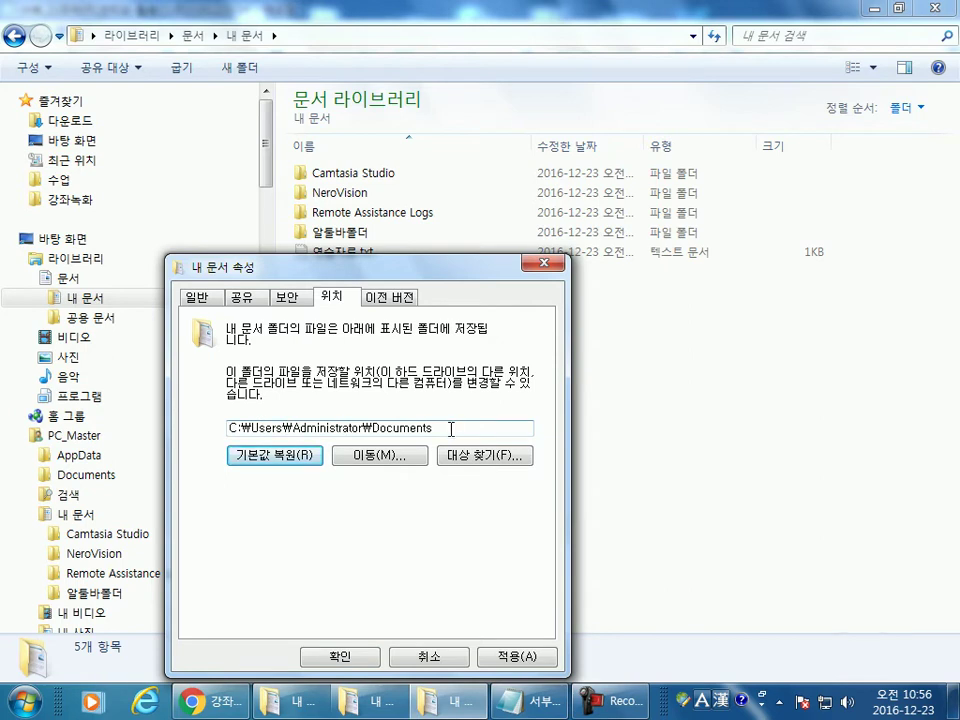
{"action": "left_click", "coordinate": [341, 657]}
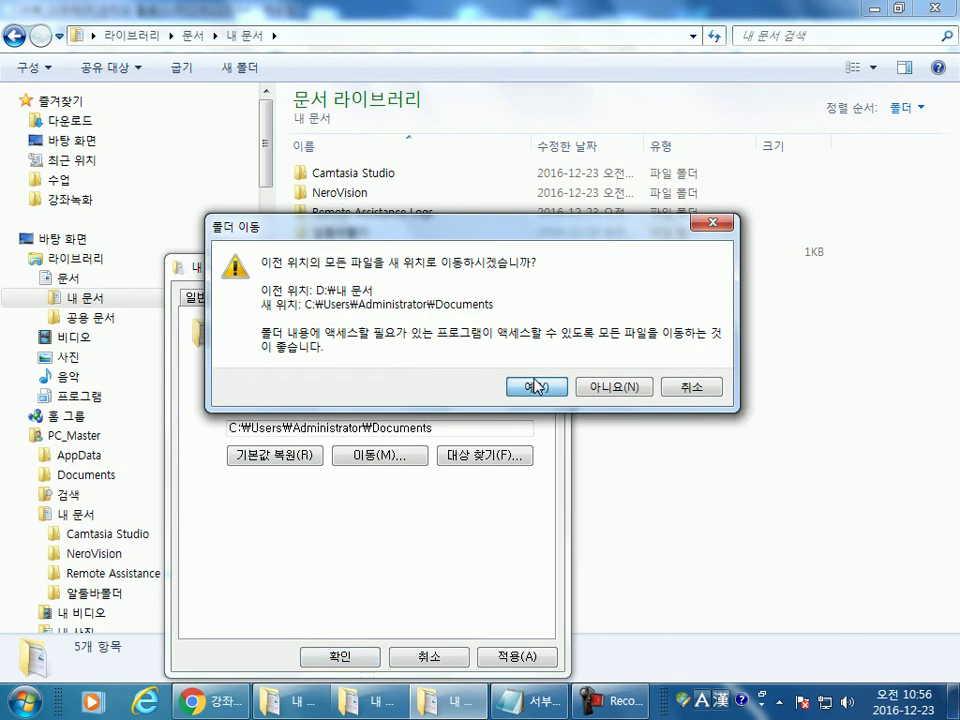
{"action": "left_click", "coordinate": [537, 386]}
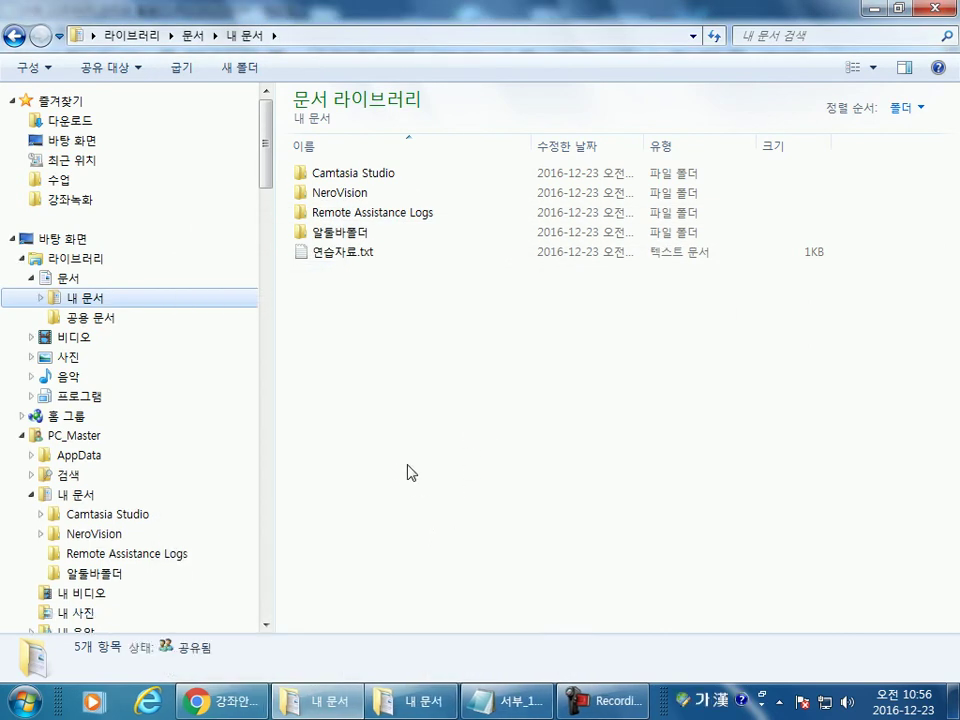
Step: Check the contents of the 내 문서 folder on the DATAROOM (D:) drive
{"action": "scroll", "coordinate": [173, 465], "scroll_direction": "down", "scroll_amount": 10}
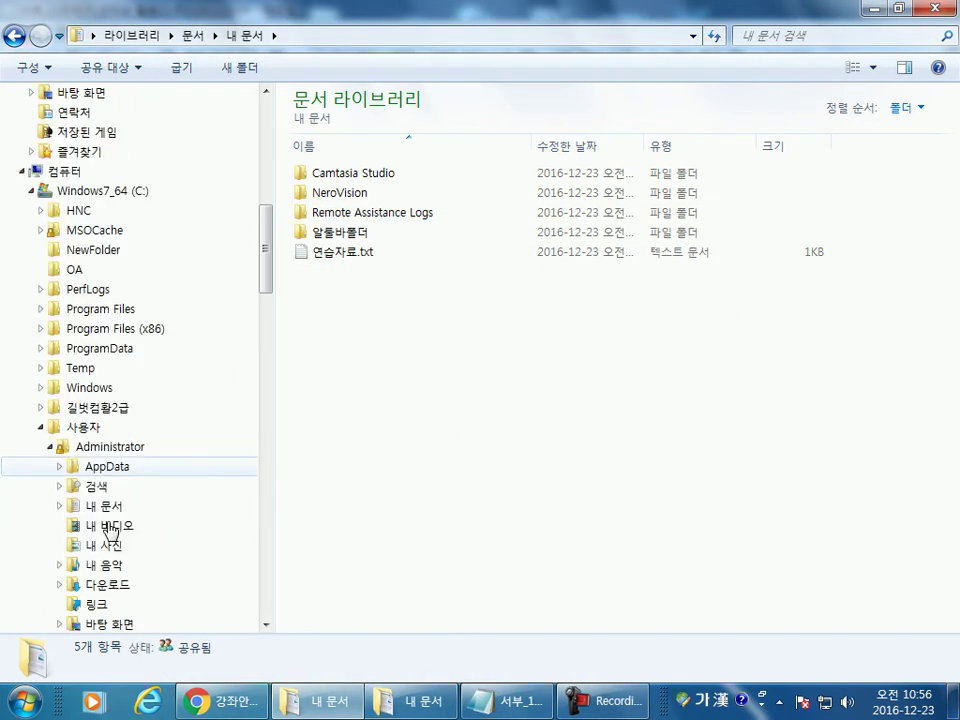
{"action": "scroll", "coordinate": [116, 505], "scroll_direction": "down", "scroll_amount": 7}
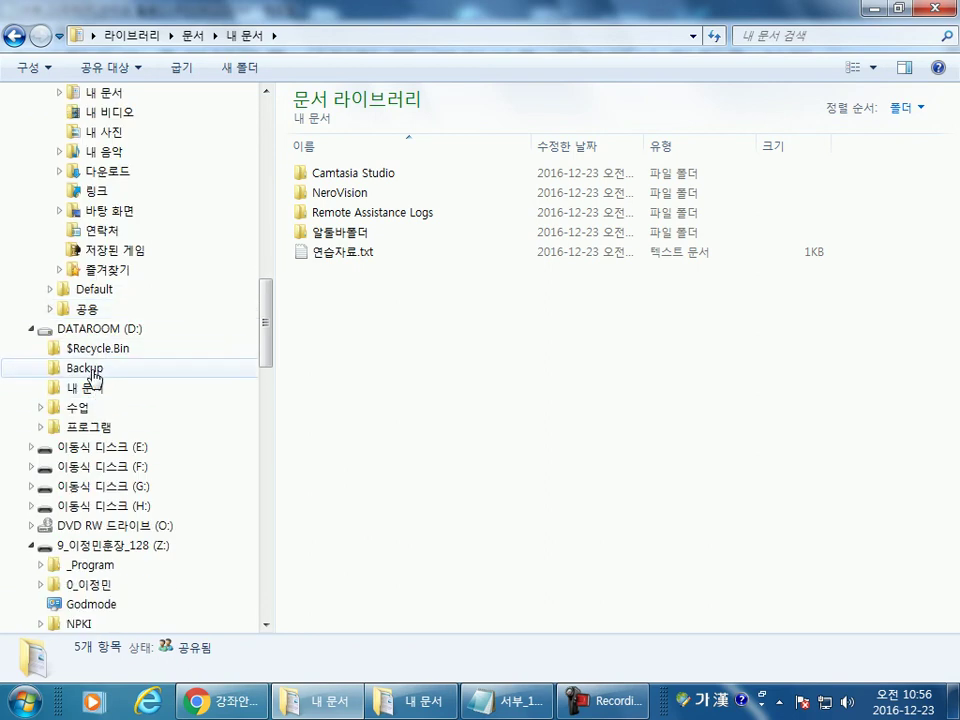
{"action": "left_click", "coordinate": [66, 390]}
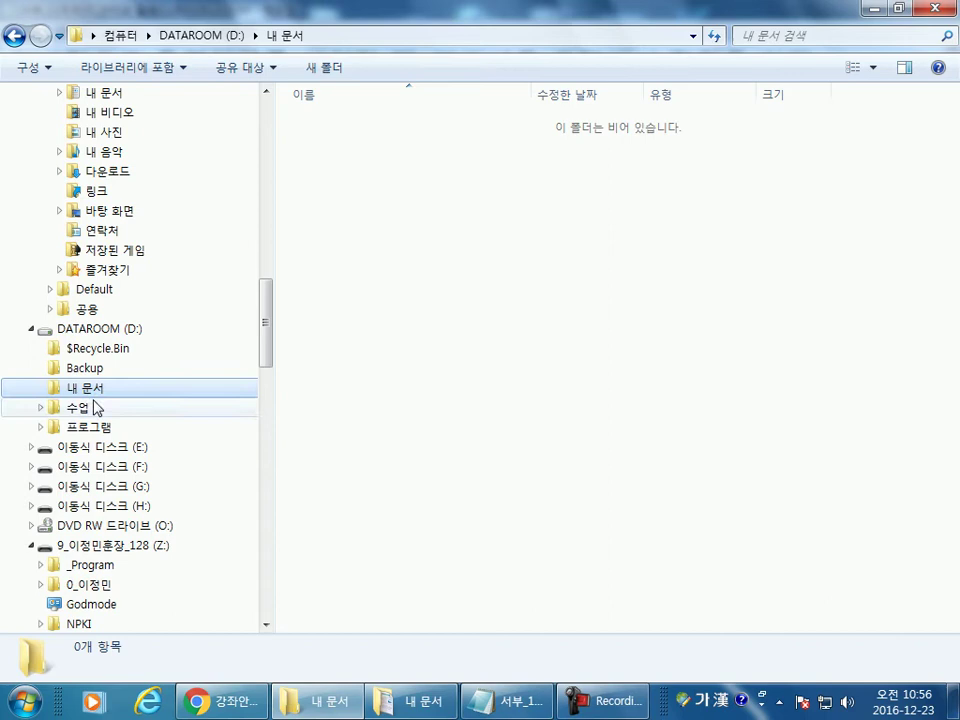
Step: Create a folder named 백업폴더 on DATAROOM (D:) and move the 내 문서 folder into it
{"action": "left_click", "coordinate": [135, 328]}
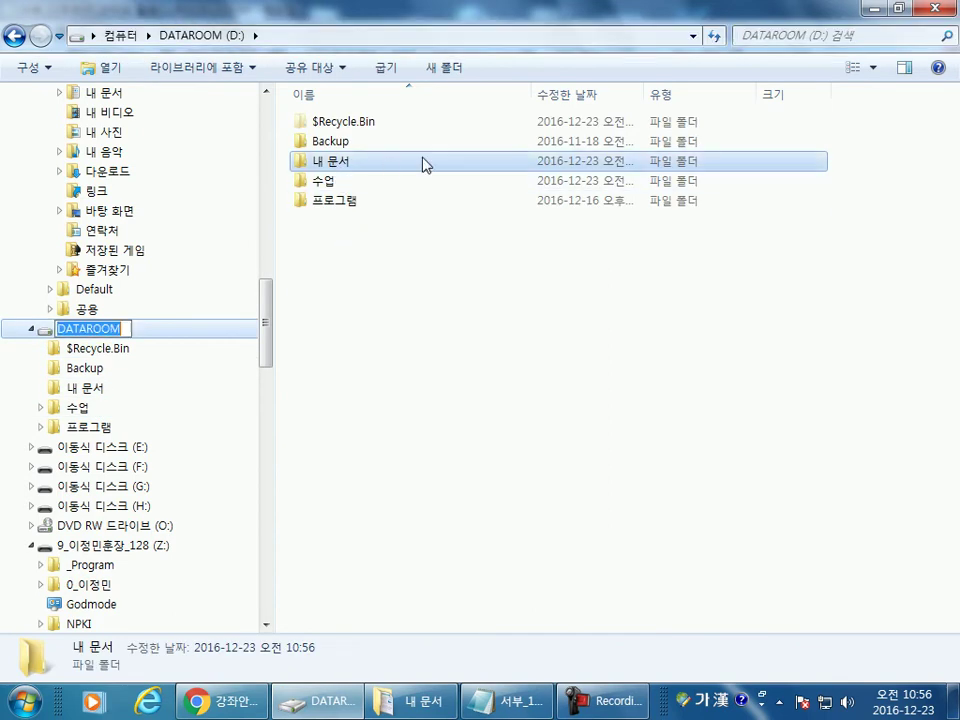
{"action": "right_click", "coordinate": [368, 276]}
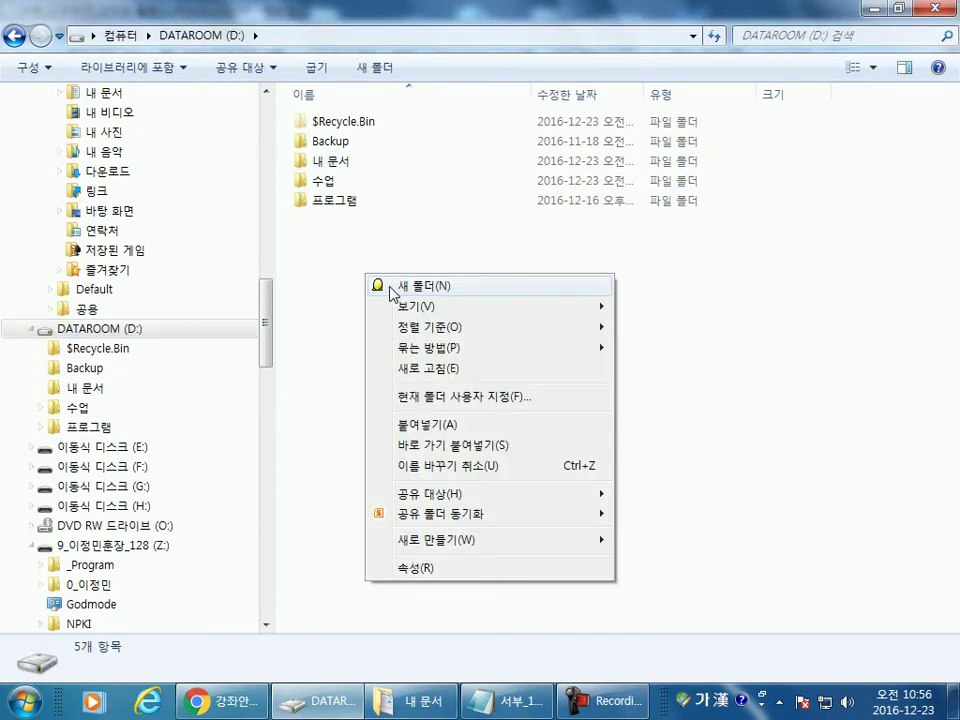
{"action": "left_click", "coordinate": [383, 287]}
{"action": "type", "text": "백업폴더"}
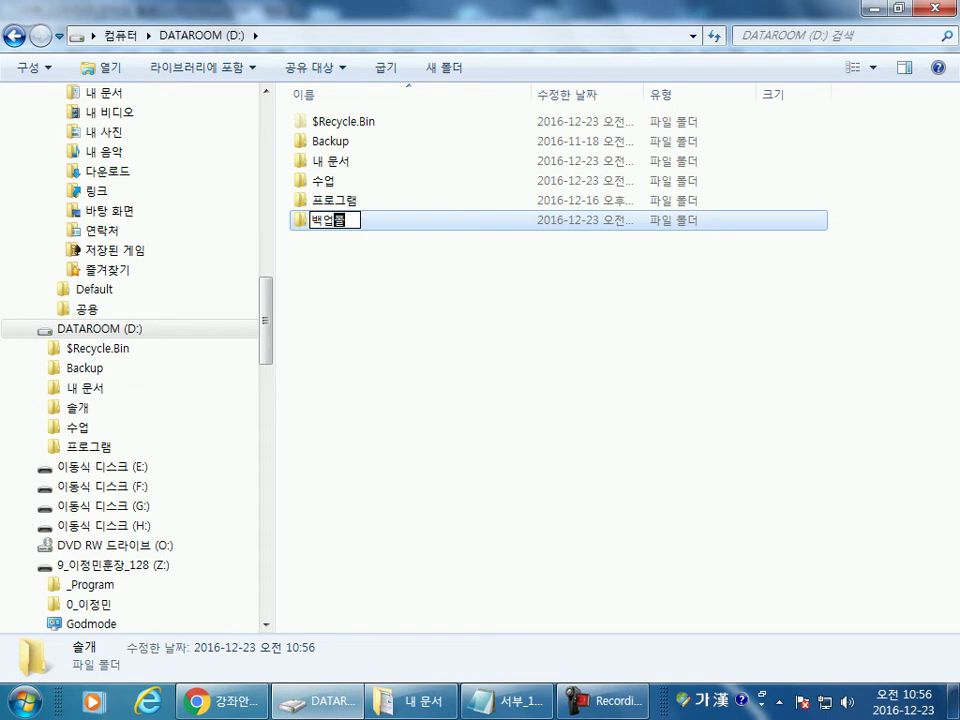
{"action": "key", "text": "Return"}
{"action": "left_click_drag", "start_coordinate": [335, 161], "coordinate": [345, 222]}
Step: Create two folders named 내 비디오 and 내 음악 inside 백업폴더
{"action": "double_click", "coordinate": [336, 202]}
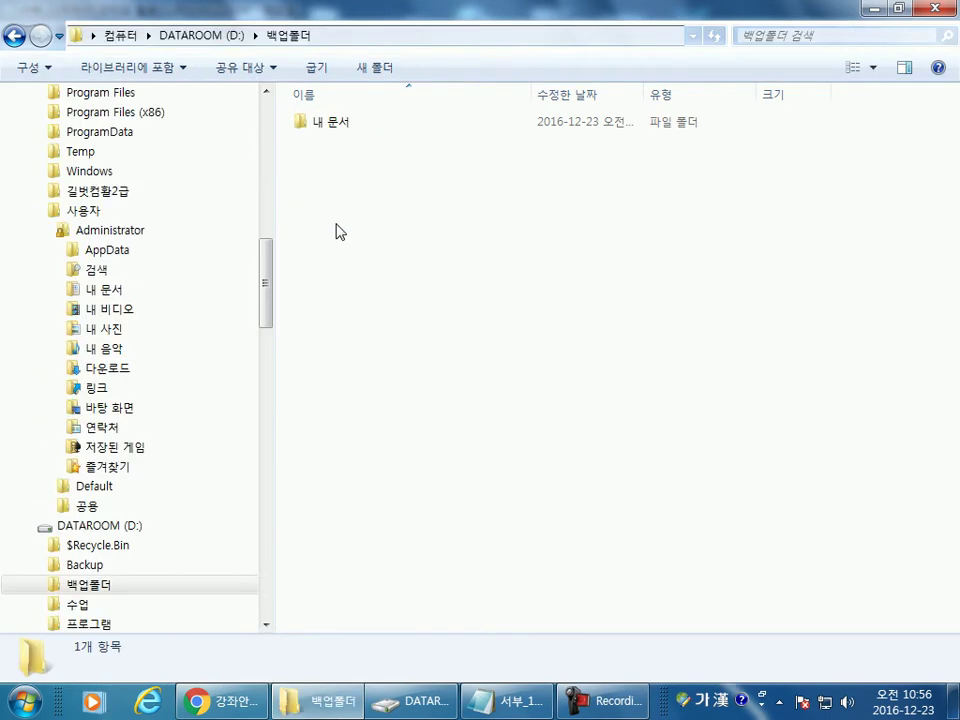
{"action": "left_click", "coordinate": [375, 67]}
{"action": "type", "text": "내"}
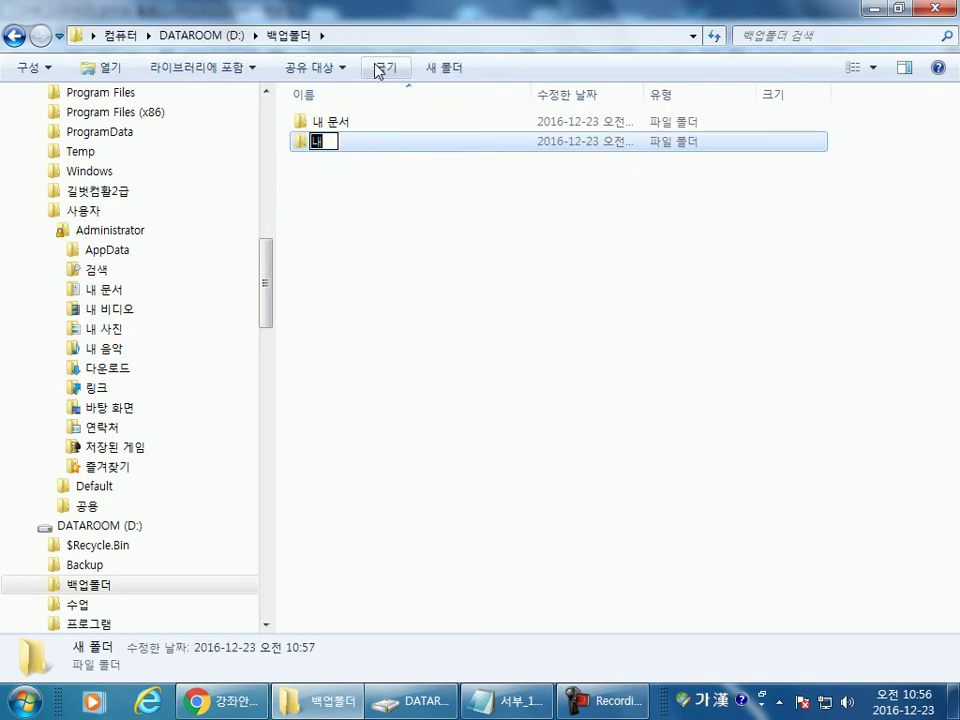
{"action": "type", "text": " 비디오"}
{"action": "key", "text": "Return"}
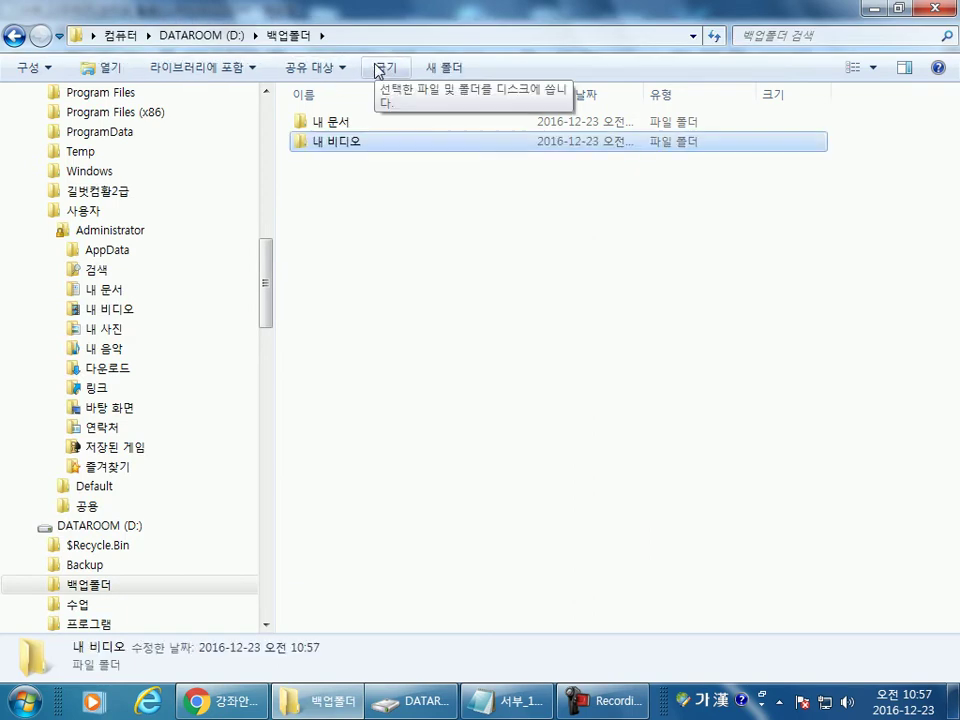
{"action": "left_click", "coordinate": [446, 67]}
{"action": "type", "text": "내 음악"}
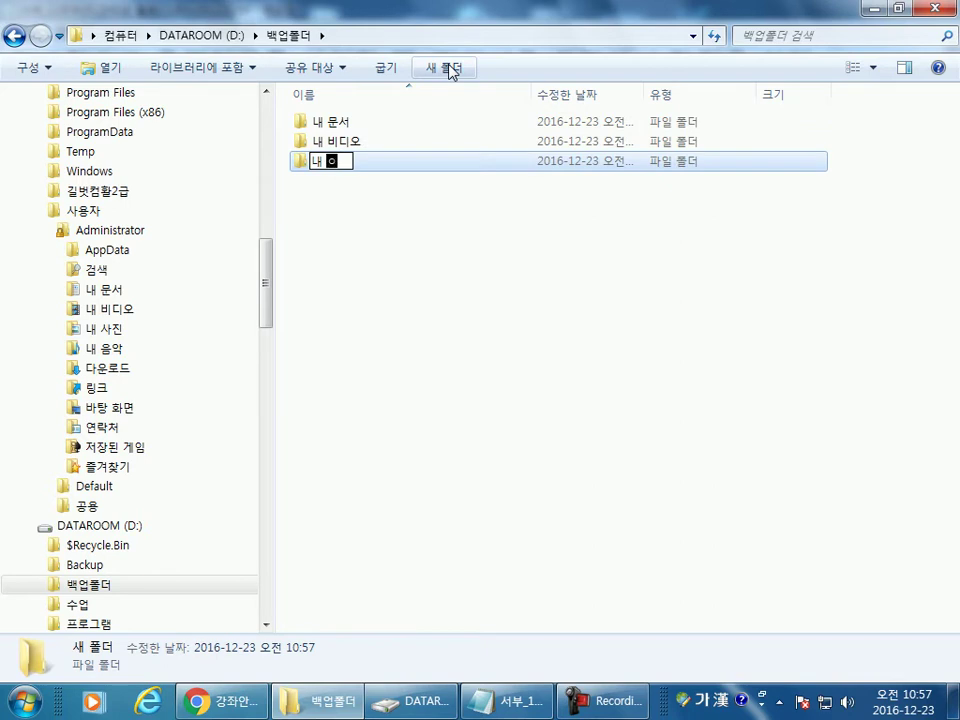
{"action": "key", "text": "Return"}
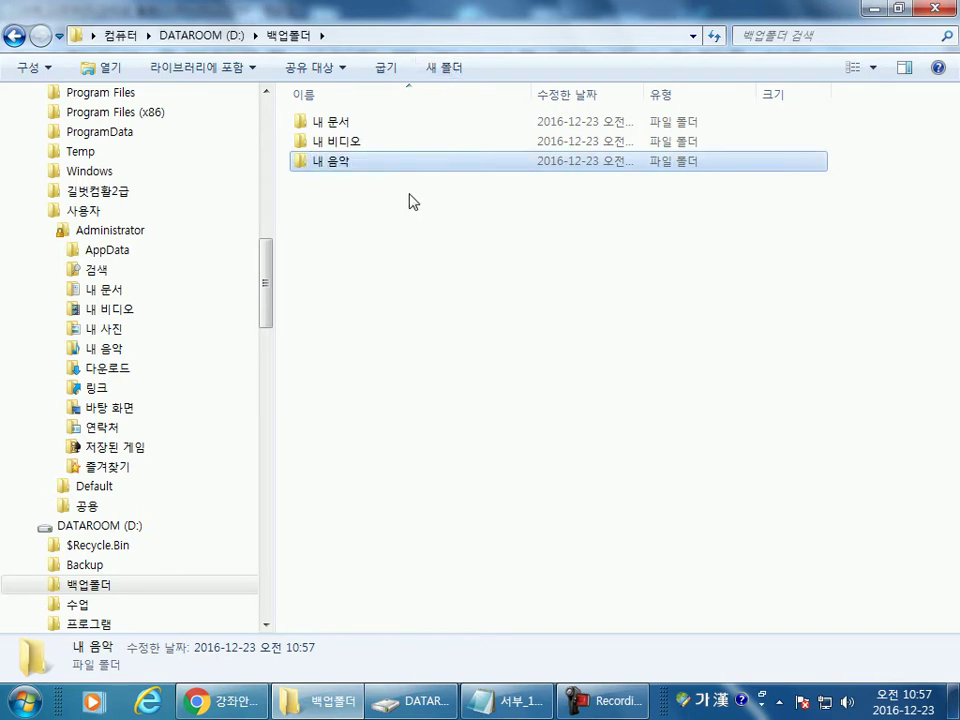
Step: Try to relocate the 내 문서 folder under PC_Master to D:\백업폴더\내 문서 through its location properties
{"action": "left_click_drag", "start_coordinate": [264, 298], "coordinate": [279, 180]}
{"action": "left_click", "coordinate": [60, 251]}
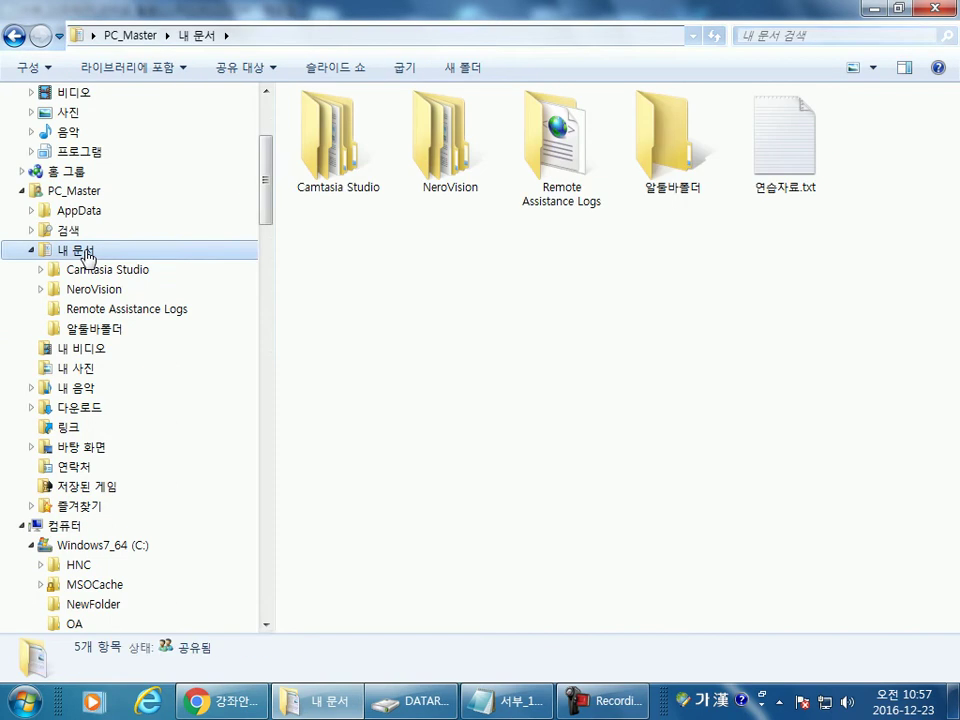
{"action": "right_click", "coordinate": [60, 252]}
{"action": "left_click", "coordinate": [173, 669]}
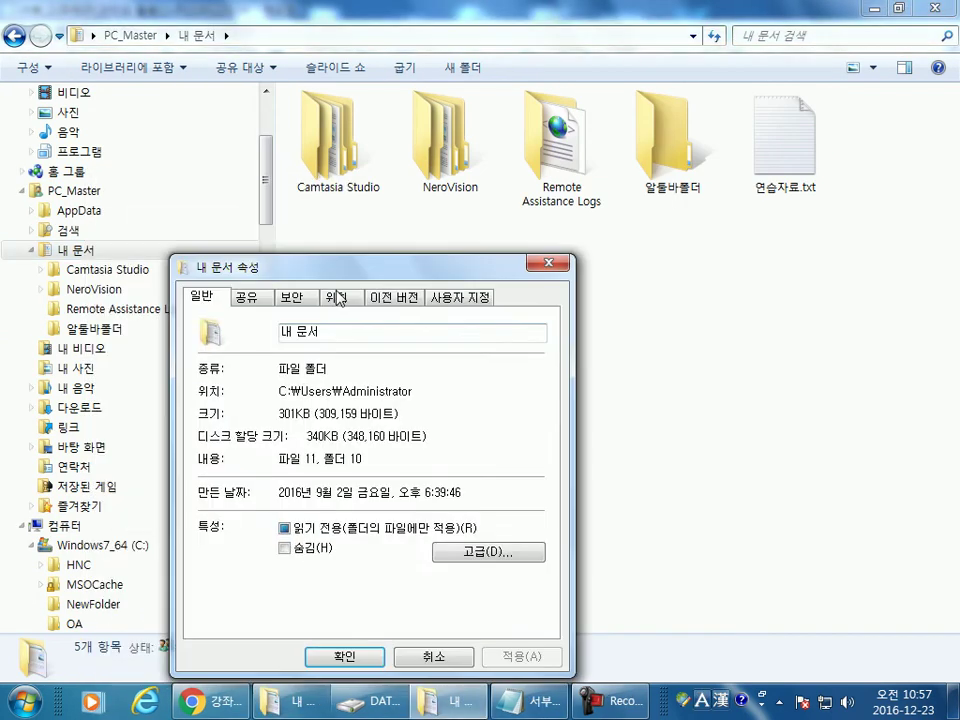
{"action": "left_click", "coordinate": [336, 296]}
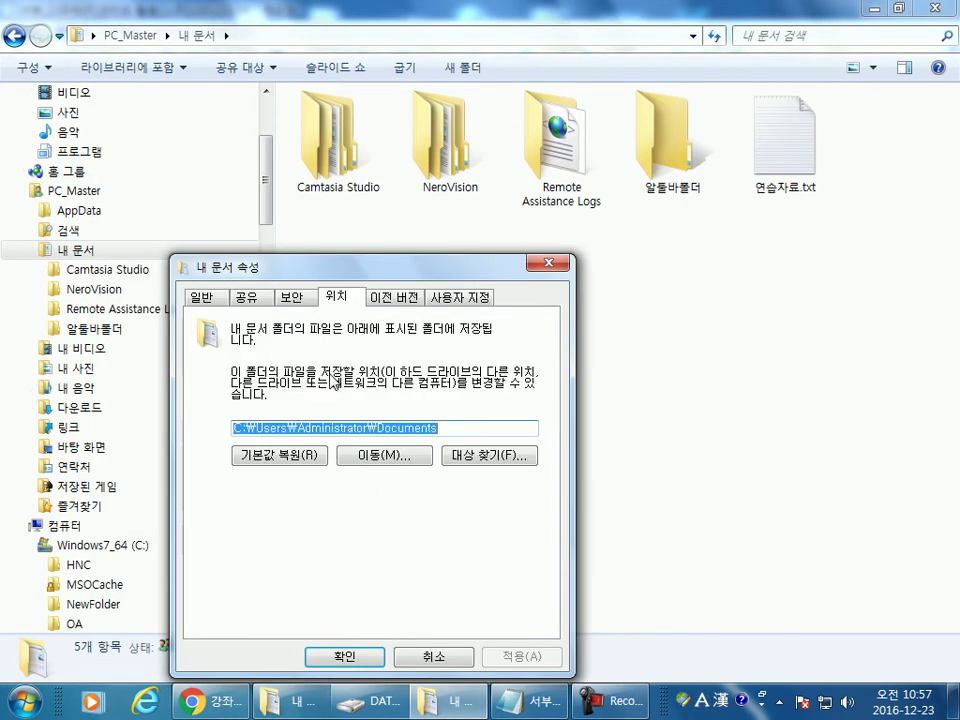
{"action": "left_click", "coordinate": [356, 455]}
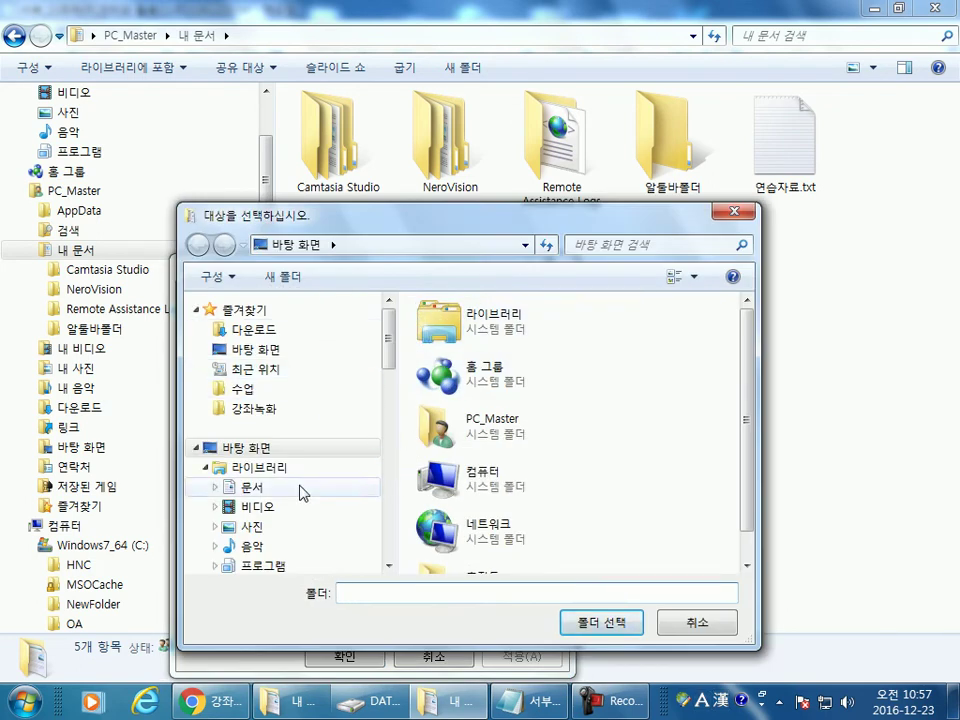
{"action": "double_click", "coordinate": [470, 476]}
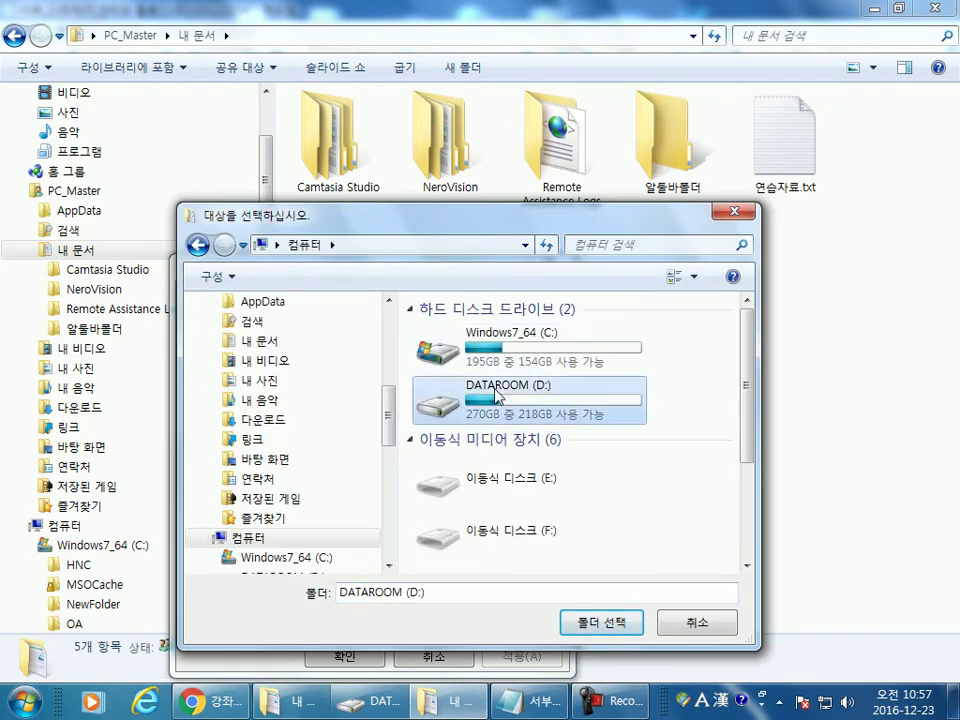
{"action": "double_click", "coordinate": [497, 395]}
{"action": "double_click", "coordinate": [460, 372]}
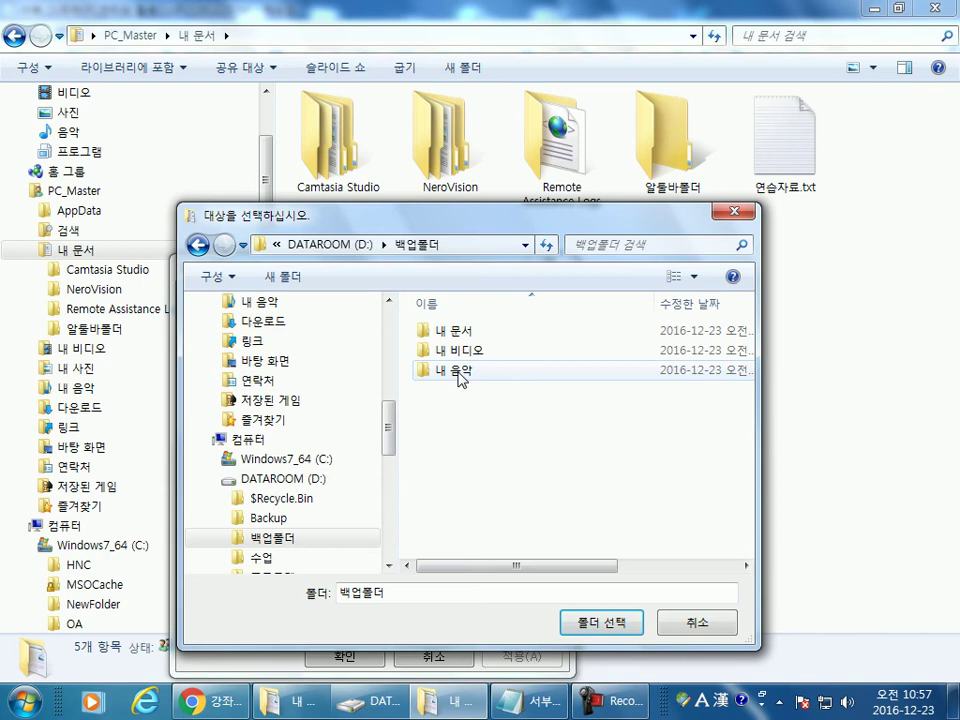
{"action": "left_click", "coordinate": [455, 331]}
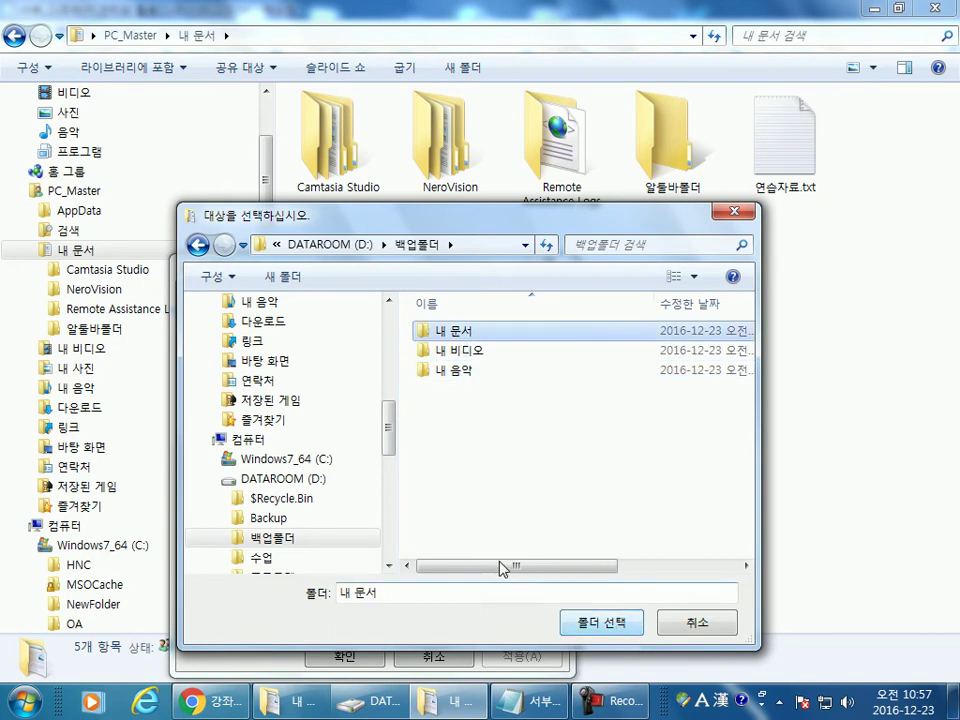
{"action": "key", "text": "Escape"}
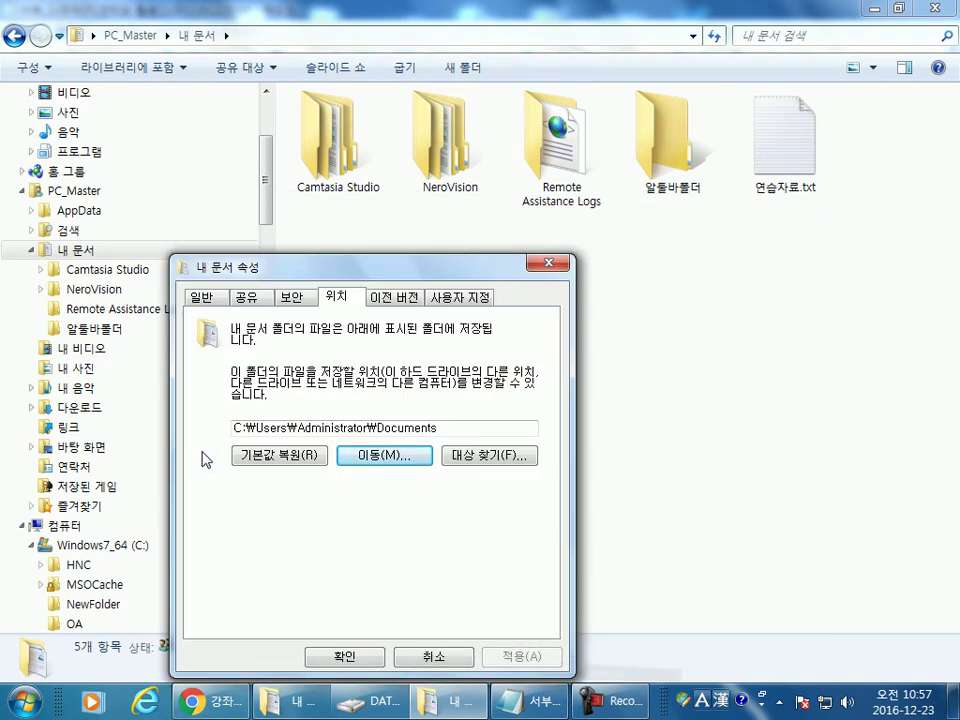
{"action": "left_click_drag", "start_coordinate": [377, 272], "coordinate": [647, 231]}
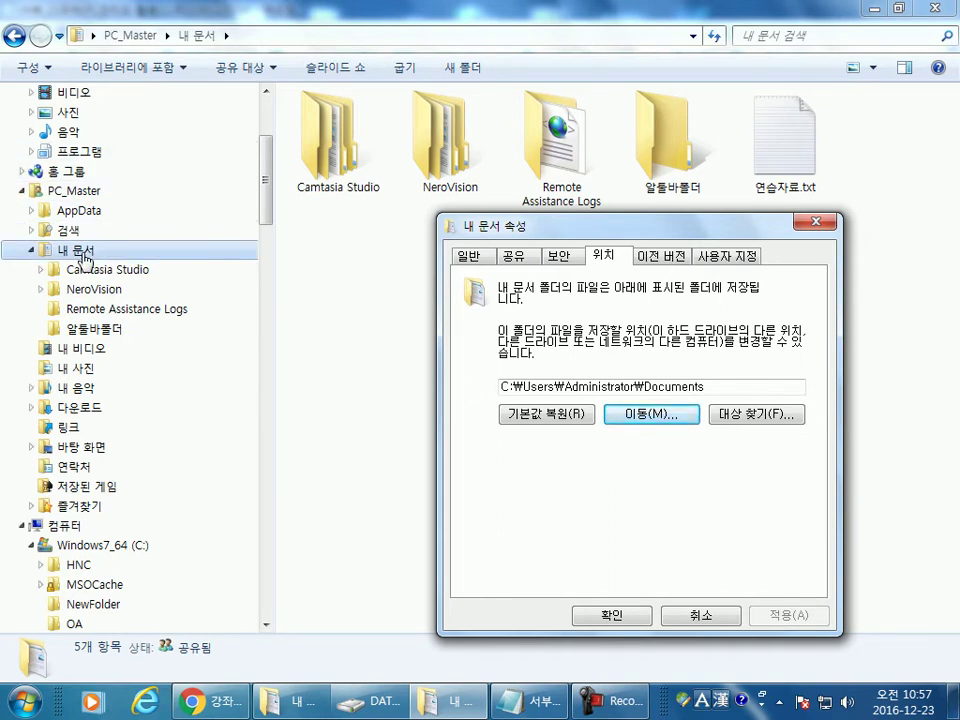
Step: Switch to the lecture notes in Notepad, highlight the backup method of copying or moving files as they are, and dismiss the 내 문서 properties
{"action": "left_click", "coordinate": [530, 700]}
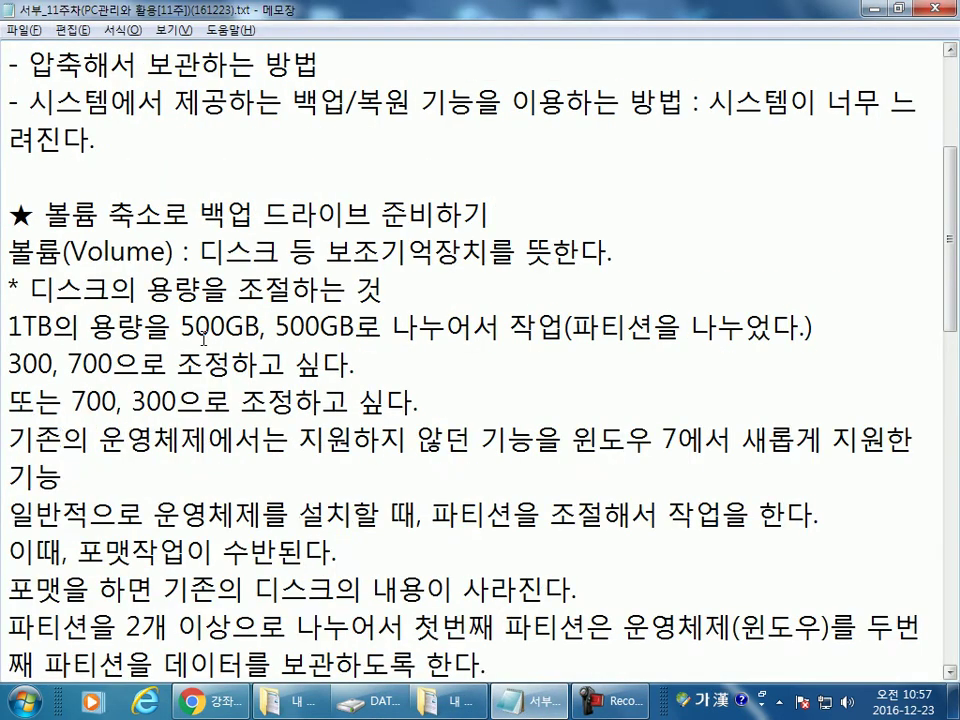
{"action": "scroll", "coordinate": [203, 318], "scroll_direction": "up", "scroll_amount": 3}
{"action": "left_click_drag", "start_coordinate": [468, 326], "coordinate": [97, 321]}
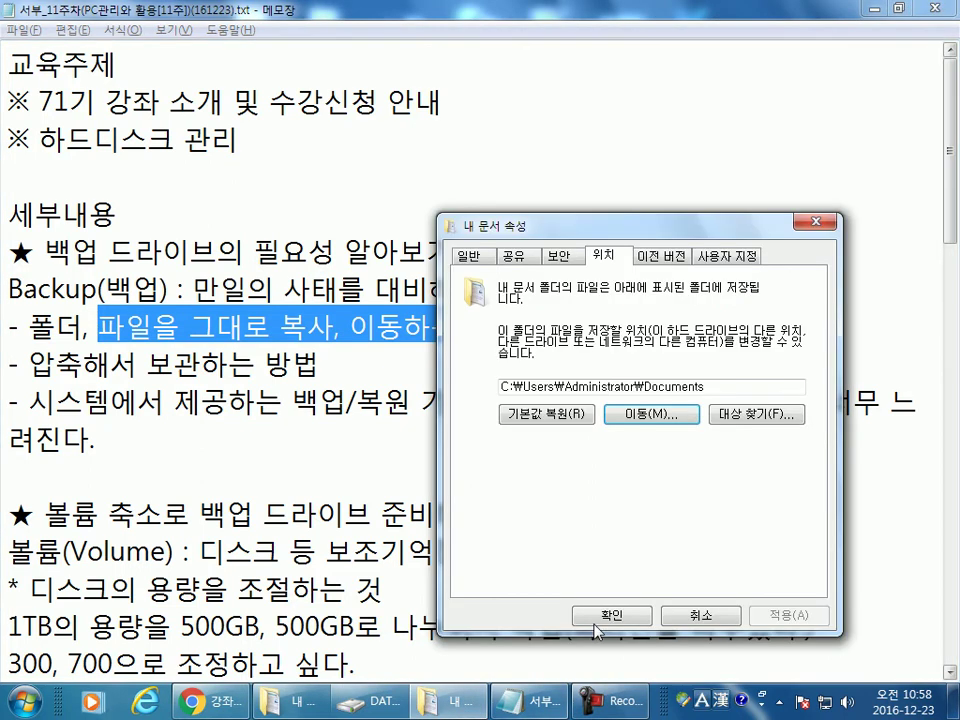
{"action": "left_click", "coordinate": [752, 671]}
Step: Switch back to Windows Explorer and view the contents of the 다운로드 favorite
{"action": "left_click", "coordinate": [313, 701]}
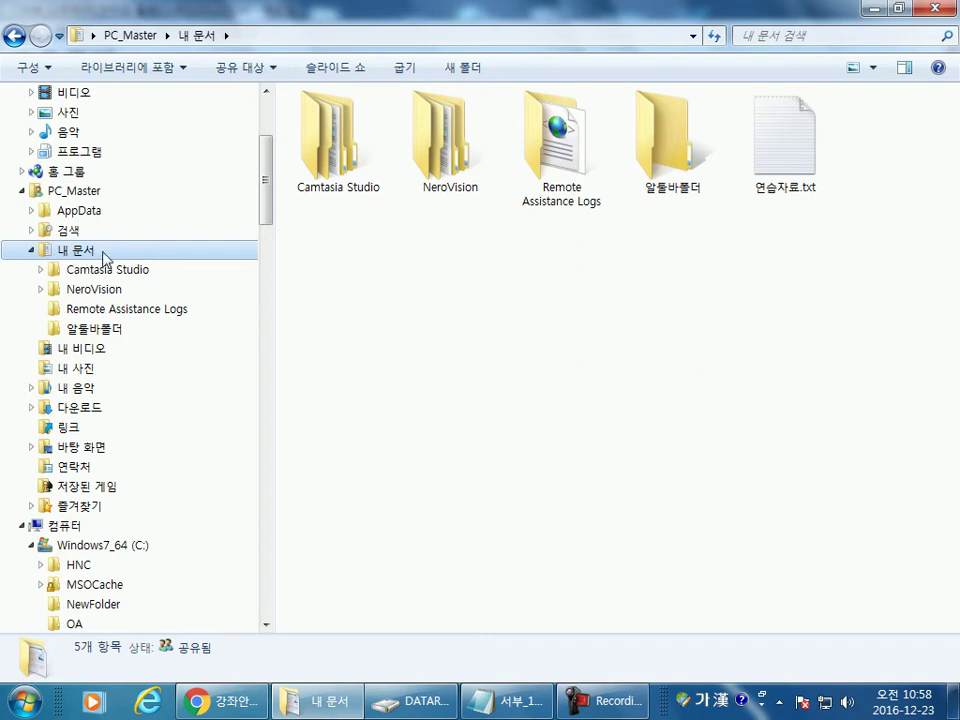
{"action": "scroll", "coordinate": [103, 258], "scroll_direction": "up", "scroll_amount": 4}
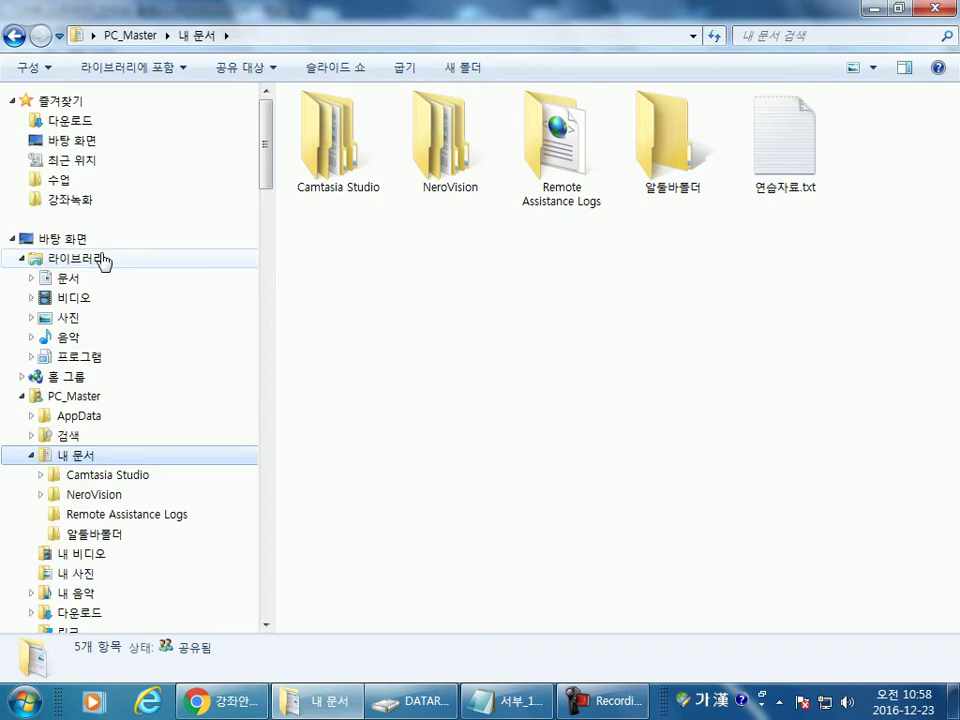
{"action": "left_click", "coordinate": [92, 123]}
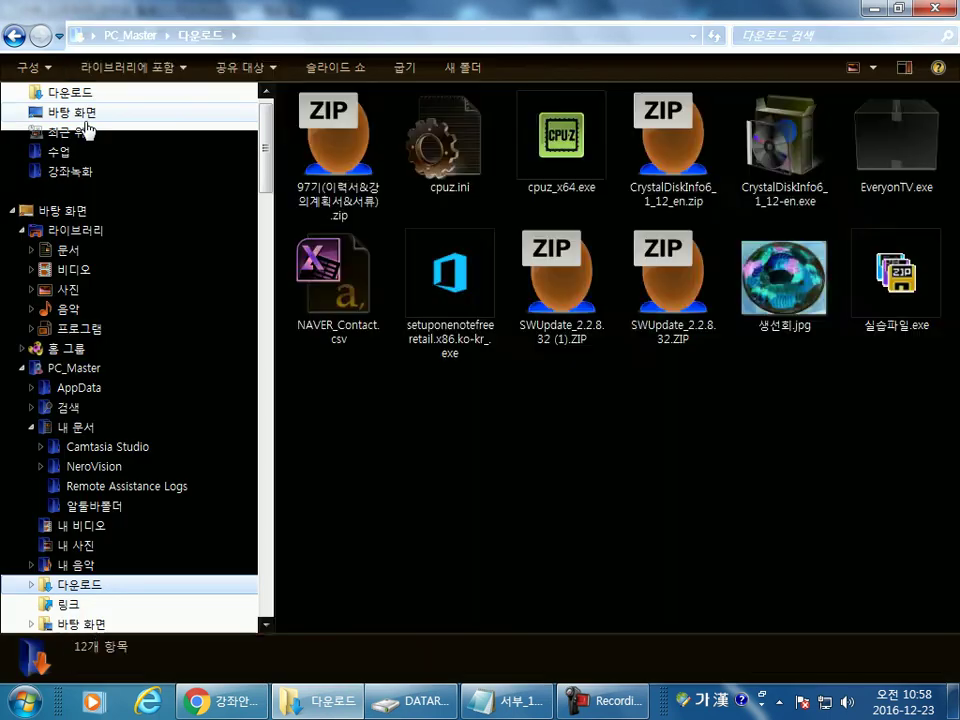
{"action": "scroll", "coordinate": [88, 112], "scroll_direction": "up", "scroll_amount": 1}
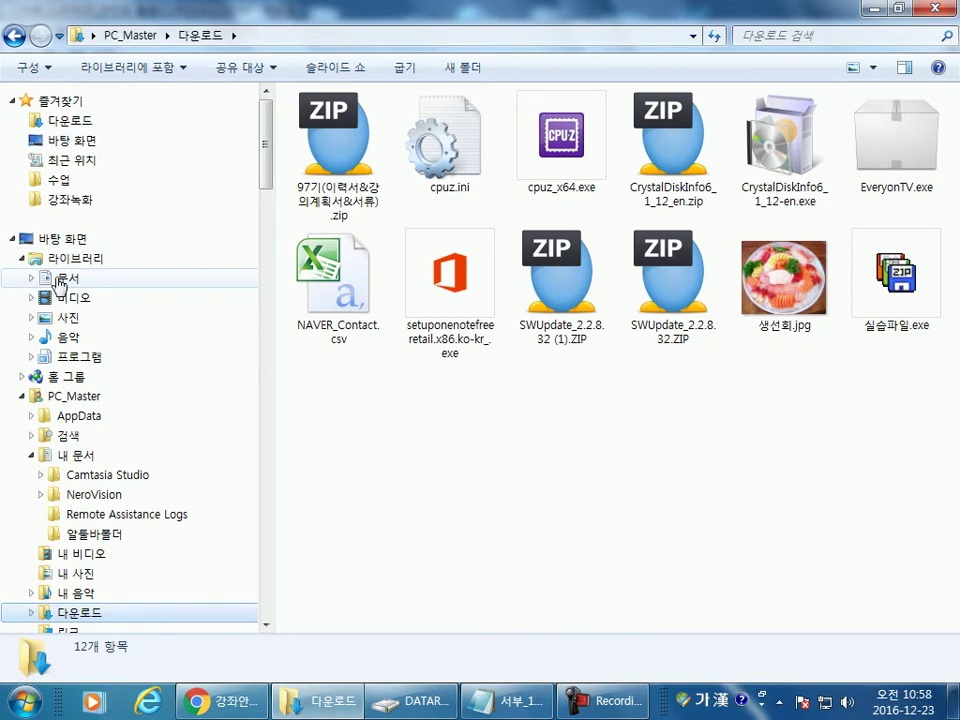
Step: Try to change the target of the 다운로드 favorite to d:\Users\Administrator\Downloads in its properties
{"action": "right_click", "coordinate": [90, 123]}
{"action": "left_click", "coordinate": [158, 575]}
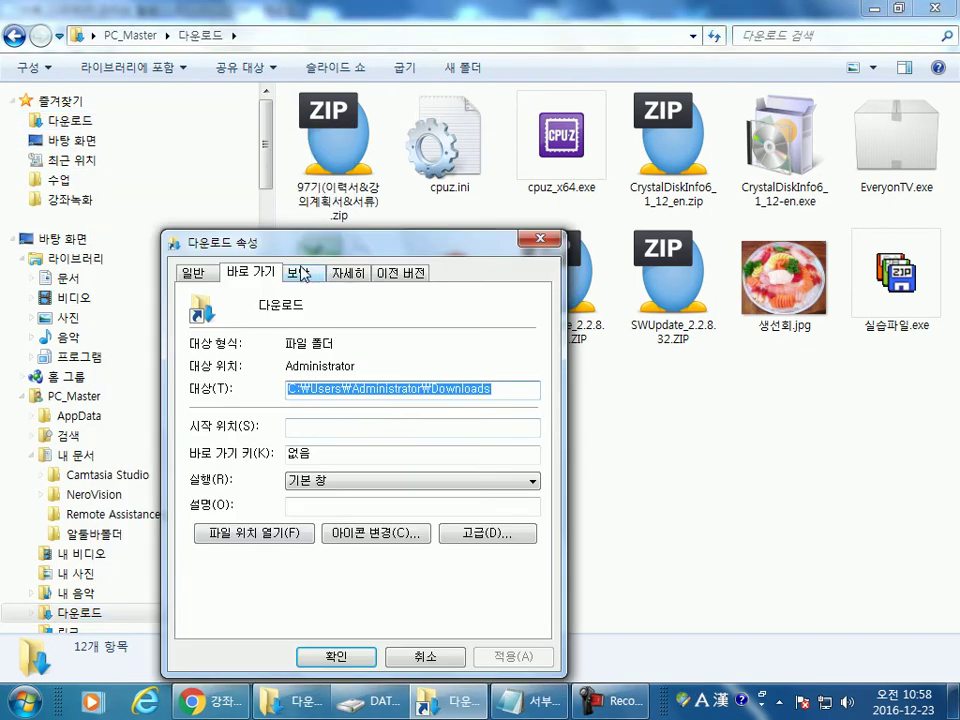
{"action": "left_click", "coordinate": [511, 389]}
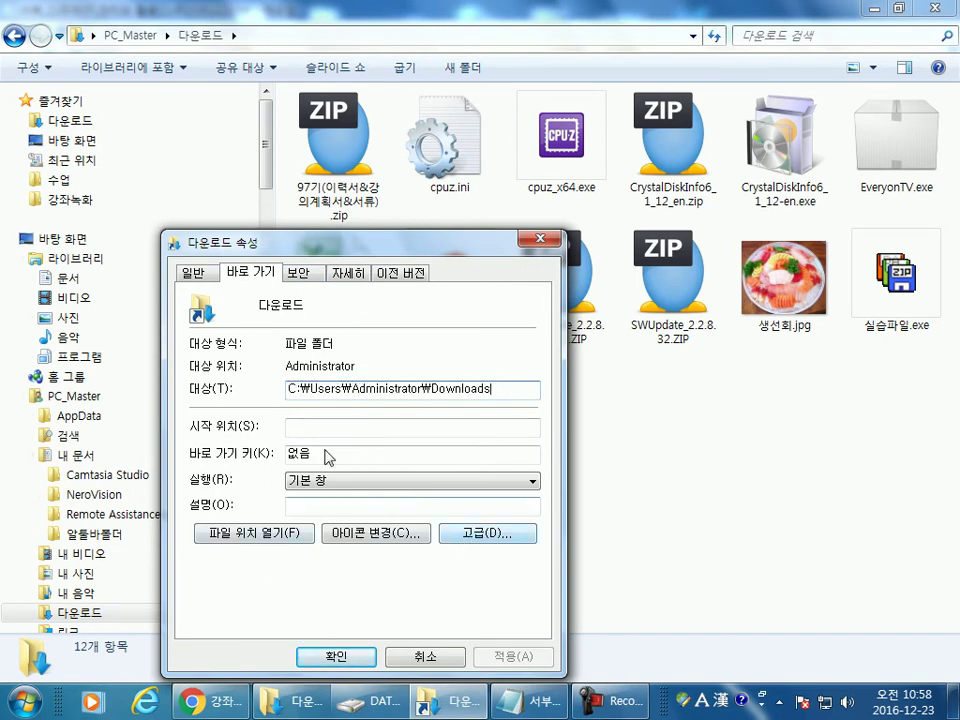
{"action": "left_click_drag", "start_coordinate": [298, 389], "coordinate": [285, 389]}
{"action": "type", "text": "d"}
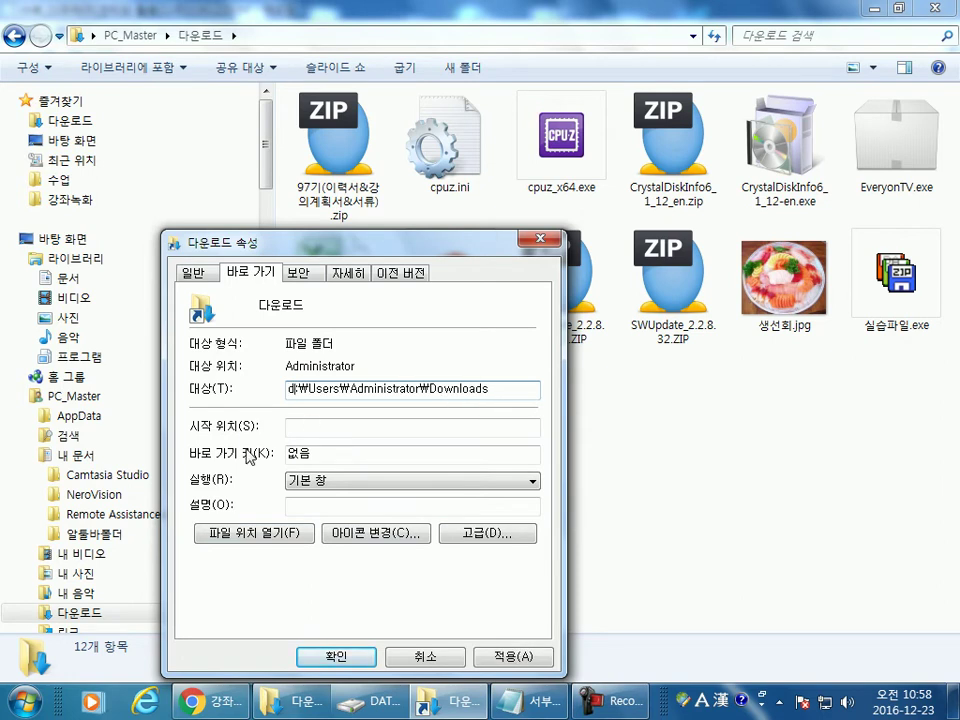
{"action": "key", "text": "Return"}
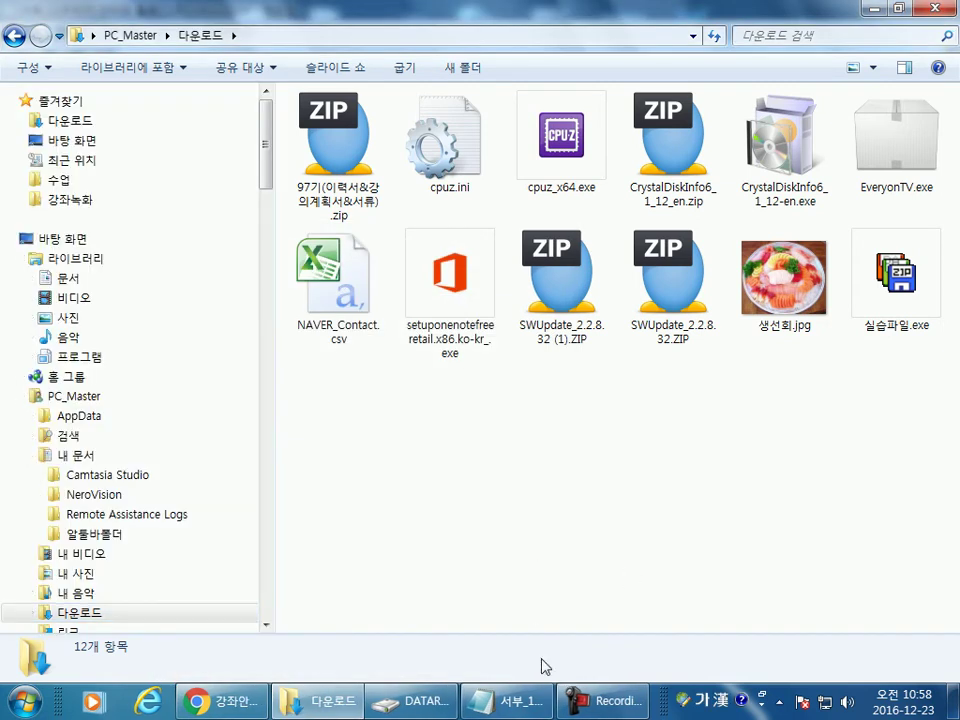
Step: In the Notepad lecture notes, under the dedicated backup folder heading, write "내 문서, 내 비디오 등등, 다운로드 폴더를 기존의 C드라이브에서 D드라이브로"
{"action": "left_click", "coordinate": [505, 700]}
{"action": "scroll", "coordinate": [240, 455], "scroll_direction": "down", "scroll_amount": 7}
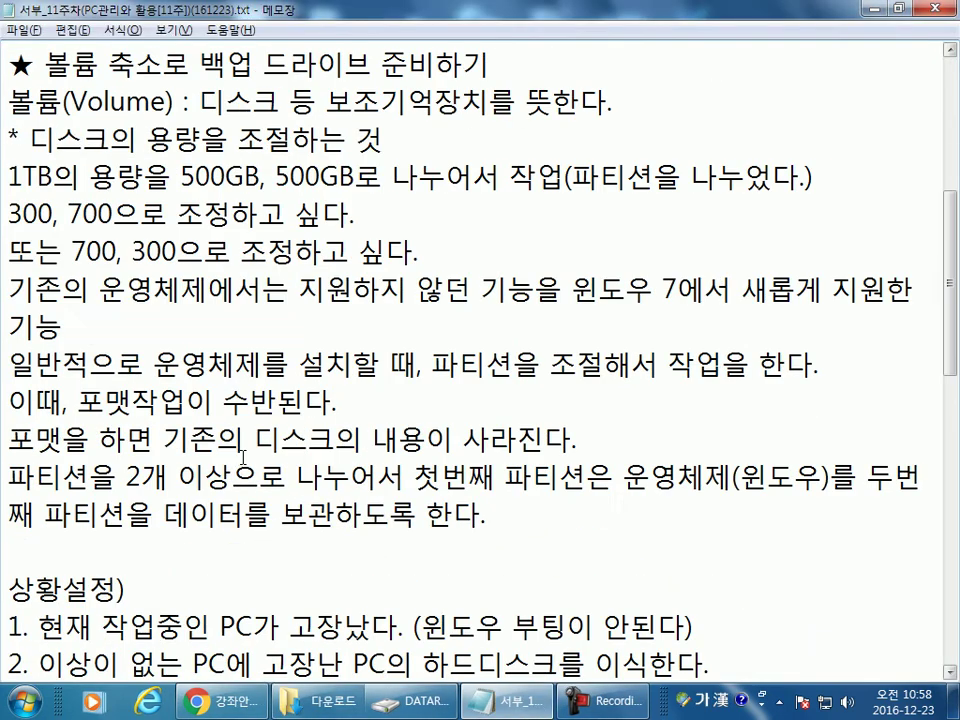
{"action": "scroll", "coordinate": [323, 516], "scroll_direction": "down", "scroll_amount": 3}
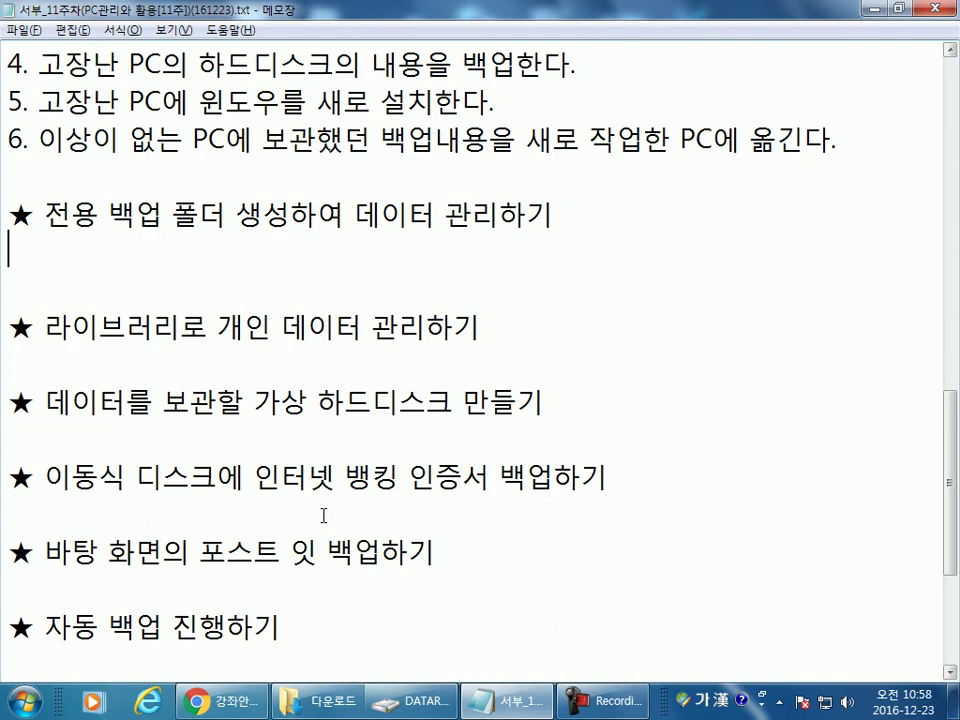
{"action": "type", "text": "내 문서,"}
{"action": "type", "text": " 내 비"}
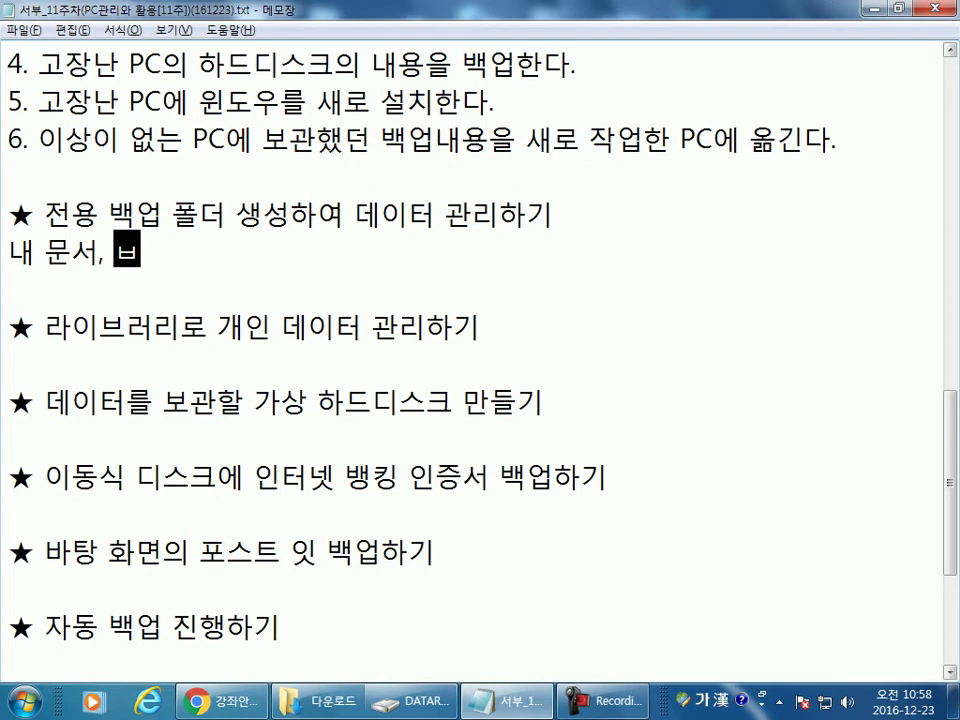
{"action": "type", "text": "디오"}
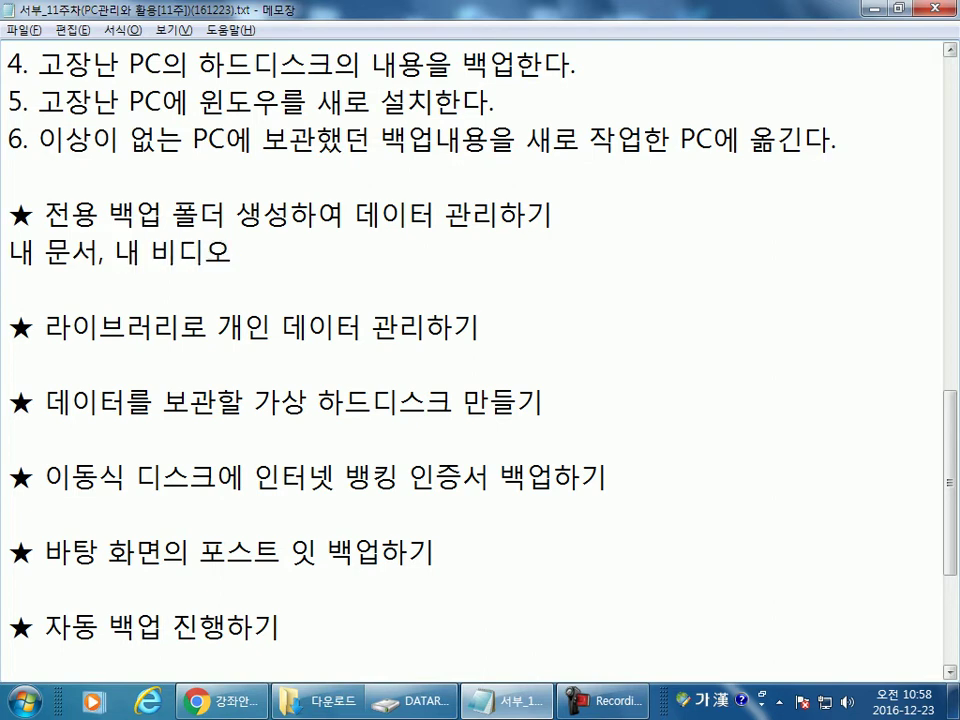
{"action": "type", "text": " 등ㄷ등, "}
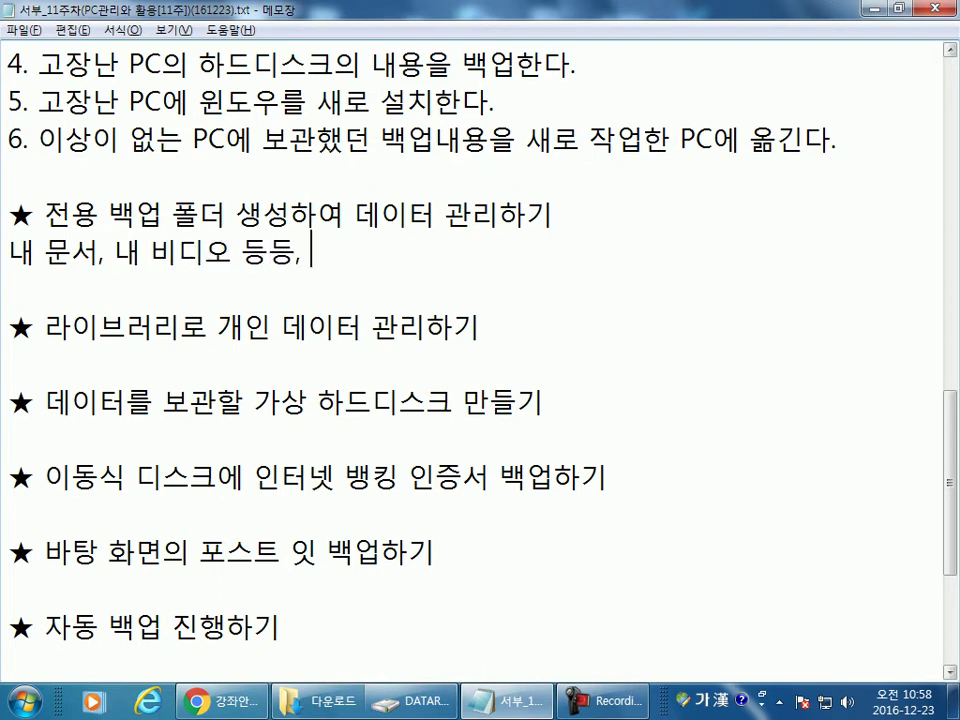
{"action": "type", "text": "다운로드 폴더를 "}
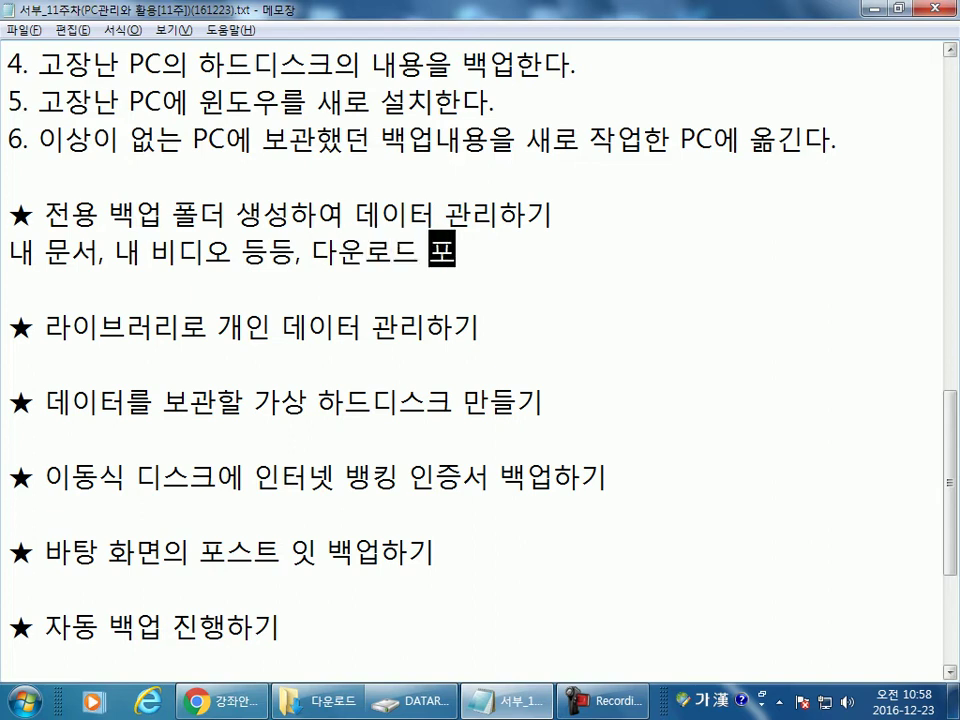
{"action": "type", "text": "기존의"}
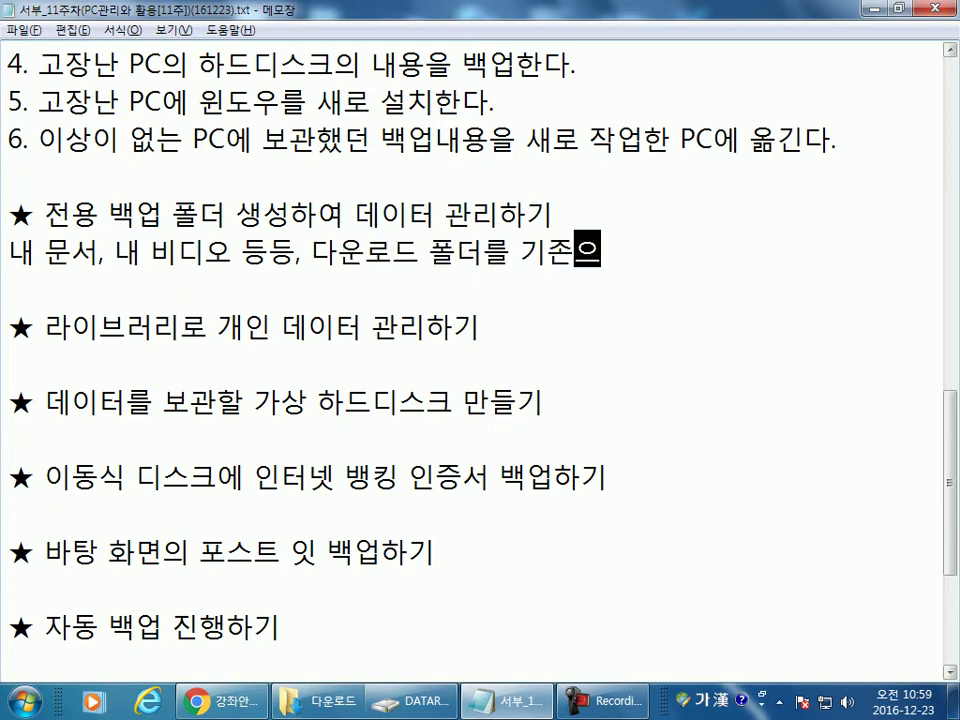
{"action": "key", "text": "Hangul"}
{"action": "type", "text": "C"}
{"action": "key", "text": "Hangul"}
{"action": "type", "text": "드라이붕"}
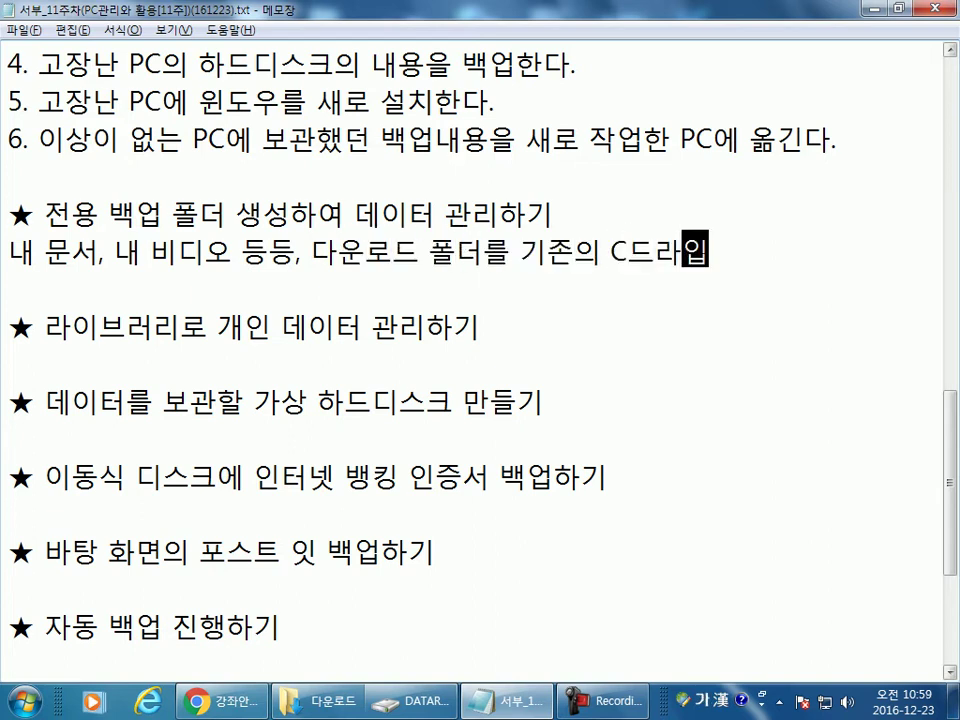
{"action": "key", "text": "BackSpace"}
{"action": "type", "text": "에서"}
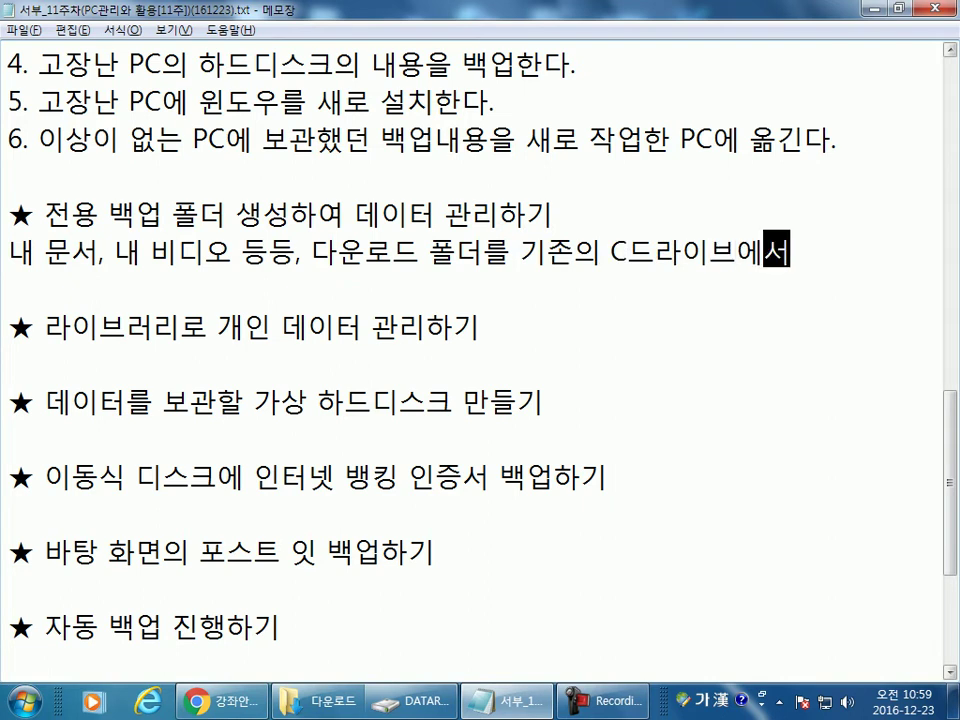
{"action": "key", "text": "Hangul"}
{"action": "type", "text": "D"}
{"action": "key", "text": "Hangul"}
{"action": "type", "text": "드랑이브로"}
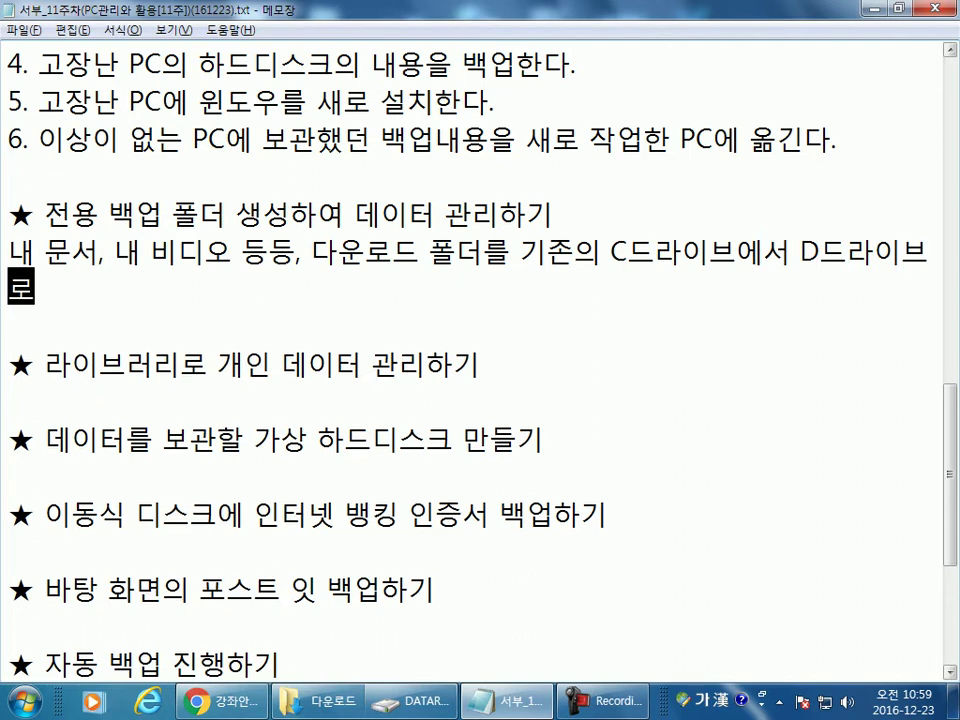
Step: Finish the note sentence with "옮겨서 사용하면 백업을 할 필요가 없다."
{"action": "type", "text": " 올겨서 사용하면"}
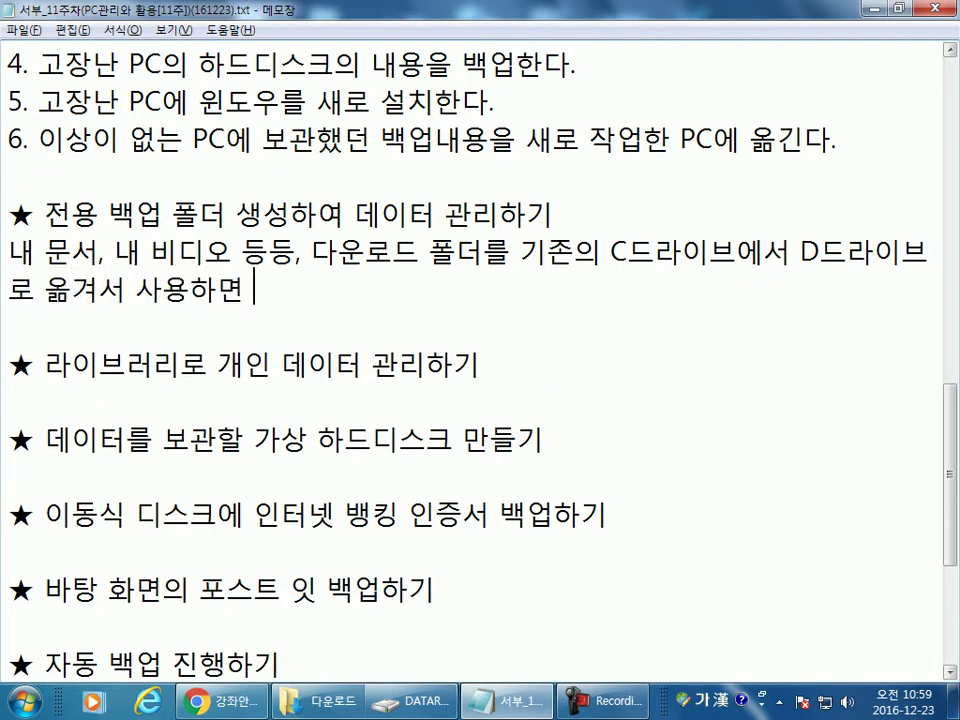
{"action": "type", "text": " 배거"}
{"action": "key", "text": "BackSpace"}
{"action": "key", "text": "BackSpace"}
{"action": "key", "text": "BackSpace"}
{"action": "type", "text": "백업을 하"}
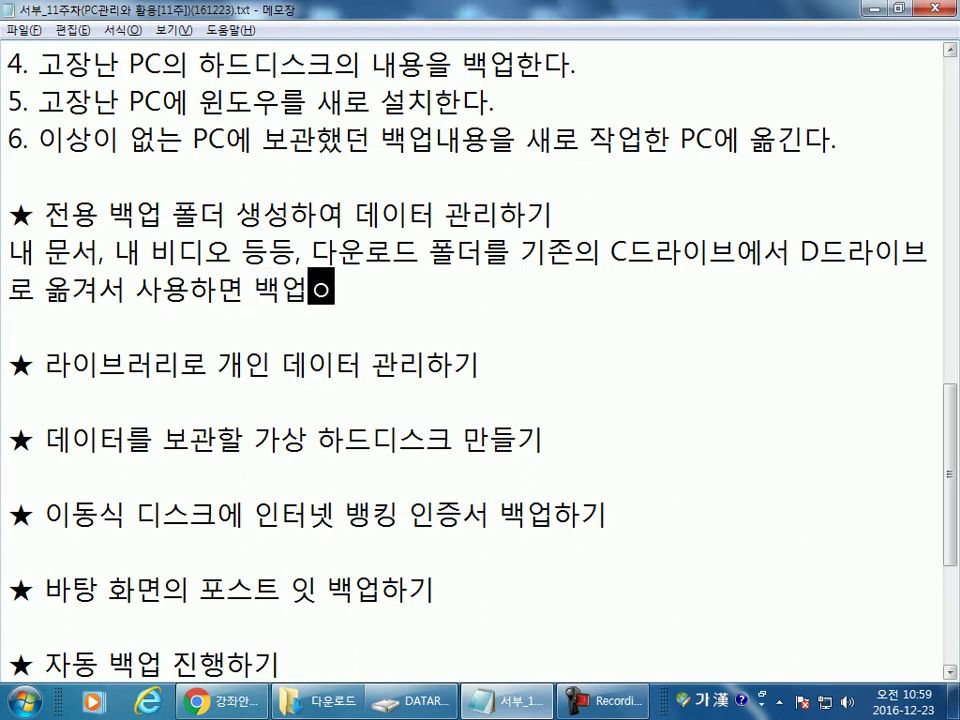
{"action": "type", "text": "ㄹ 필요가 없ㄷ"}
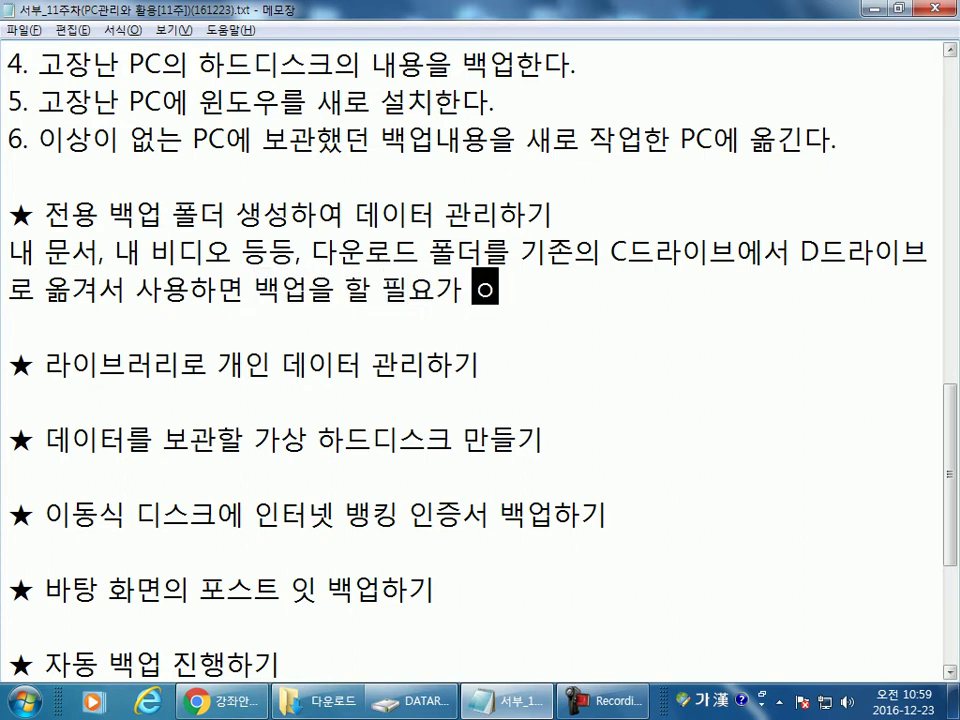
{"action": "type", "text": "ㅏ."}
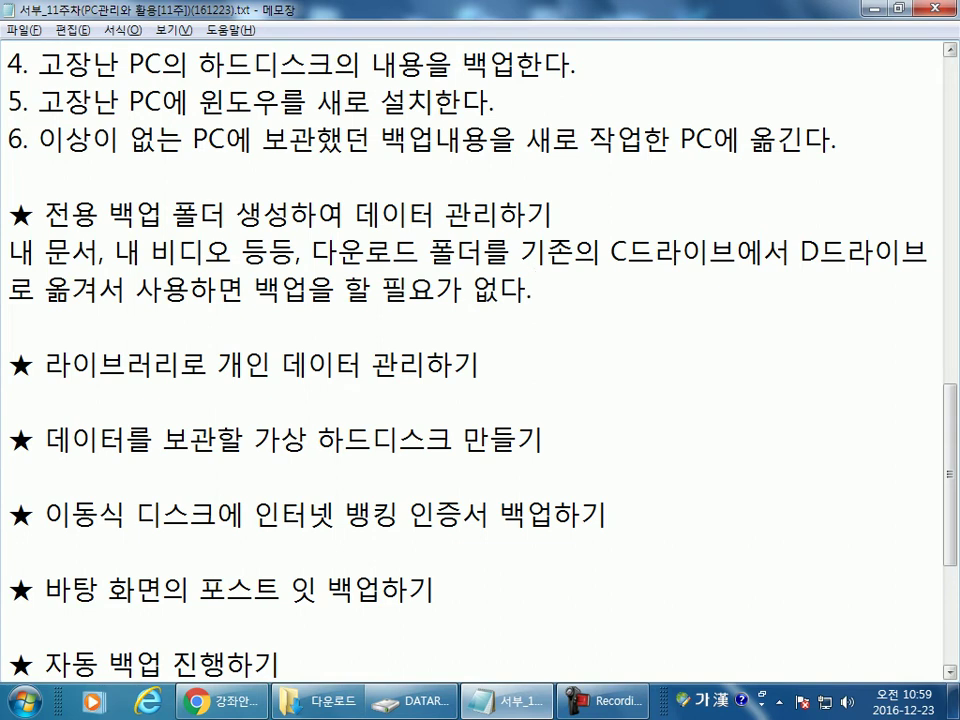
{"action": "left_click", "coordinate": [81, 390]}
{"action": "scroll", "coordinate": [372, 378], "scroll_direction": "down", "scroll_amount": 2}
{"action": "scroll", "coordinate": [371, 380], "scroll_direction": "up", "scroll_amount": 1}
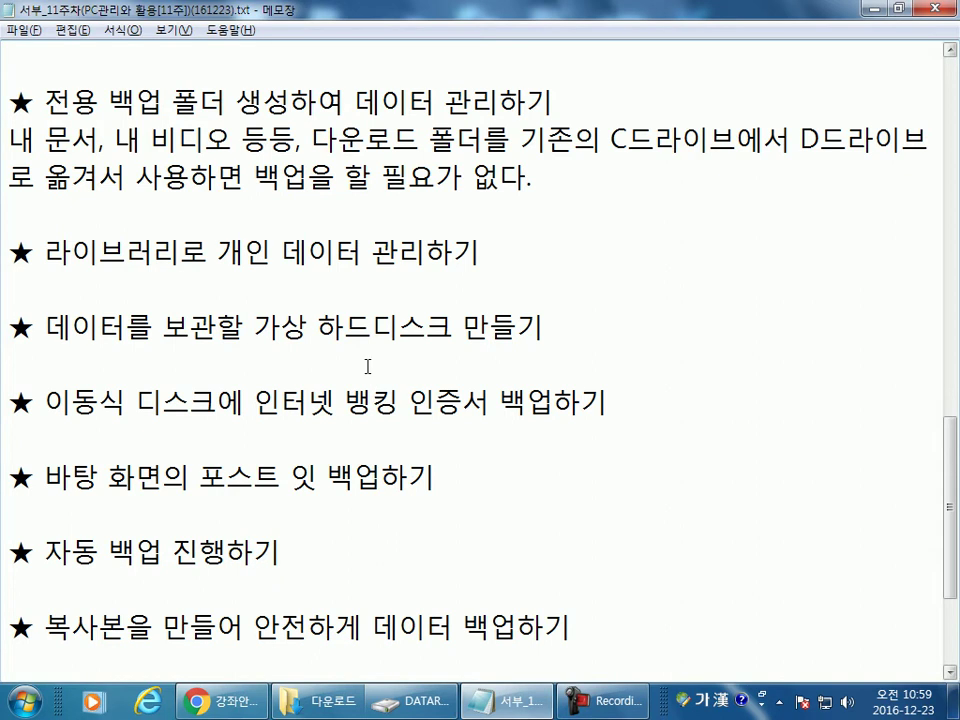
Step: Switch to Windows Explorer and show the 문서 library
{"action": "key", "text": "alt+Tab"}
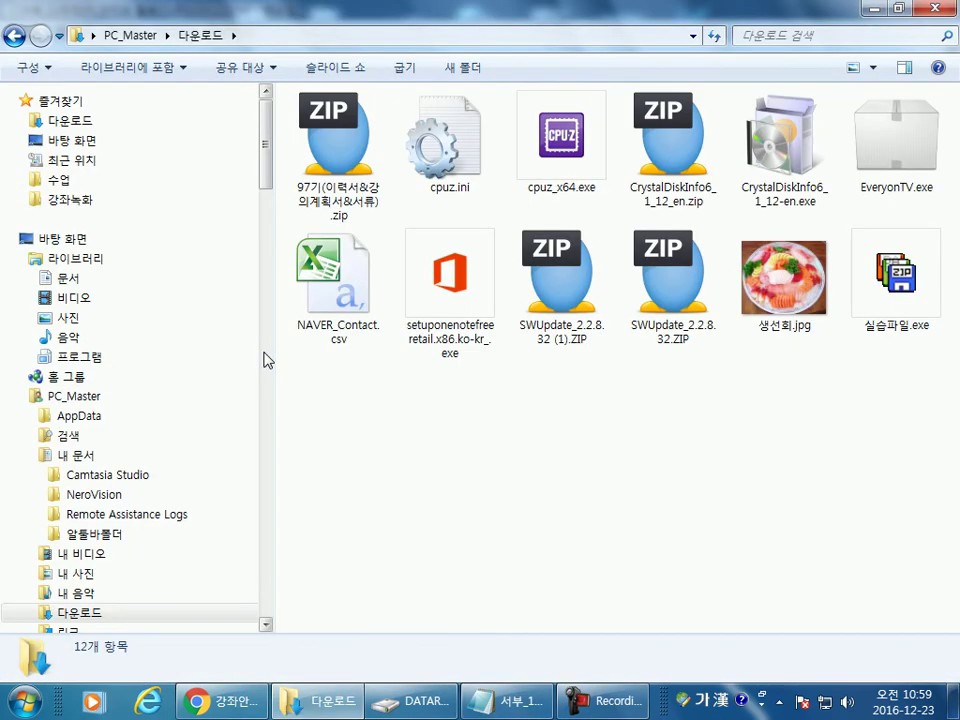
{"action": "left_click", "coordinate": [64, 278]}
{"action": "right_click", "coordinate": [68, 277]}
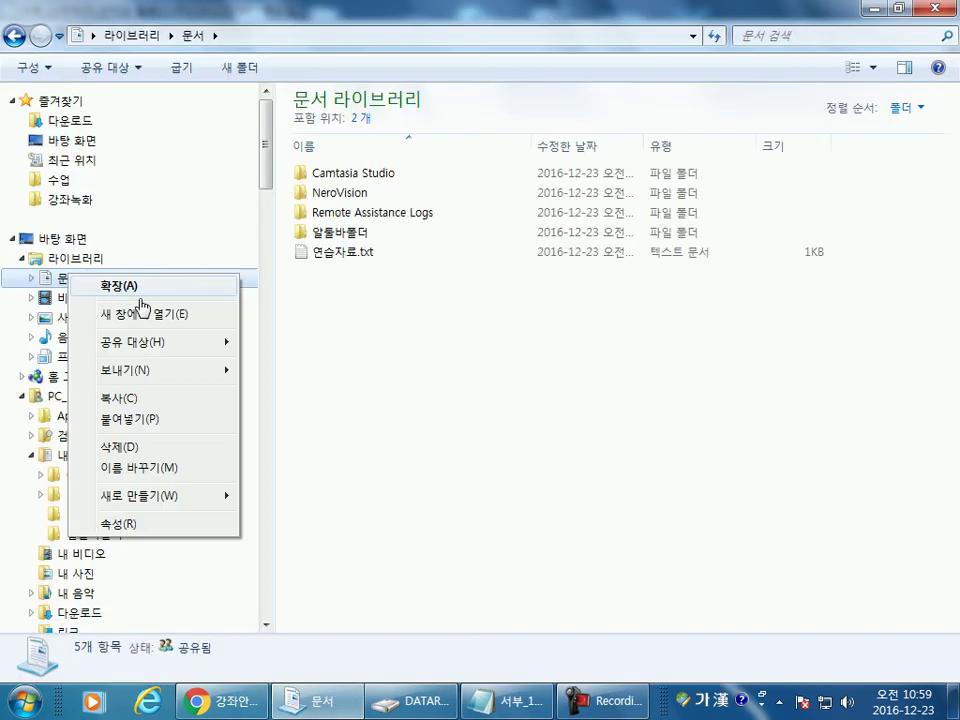
{"action": "left_click", "coordinate": [141, 449]}
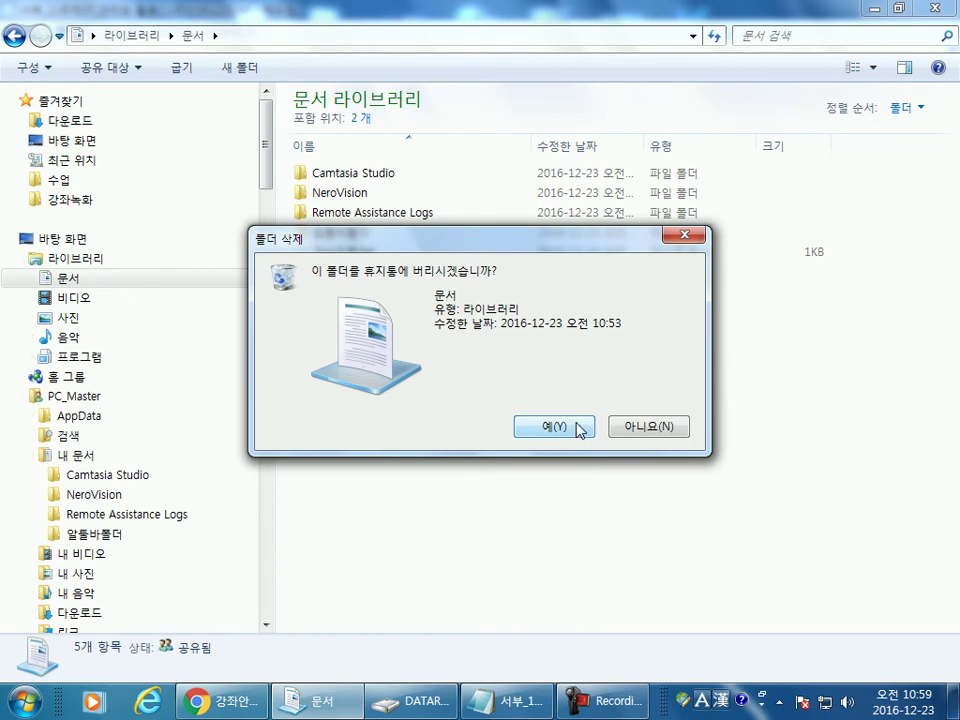
{"action": "left_click", "coordinate": [631, 428]}
Step: Delete the 문서 library and check the contents of the 내 문서 folder under PC_Master
{"action": "left_click", "coordinate": [32, 279]}
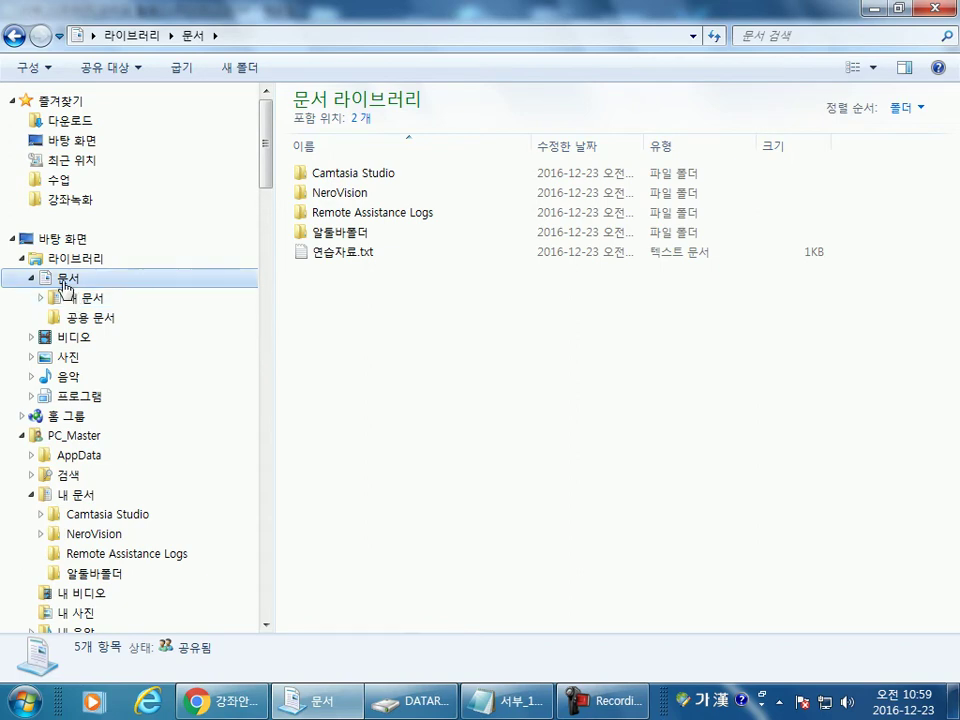
{"action": "right_click", "coordinate": [65, 288]}
{"action": "left_click", "coordinate": [113, 456]}
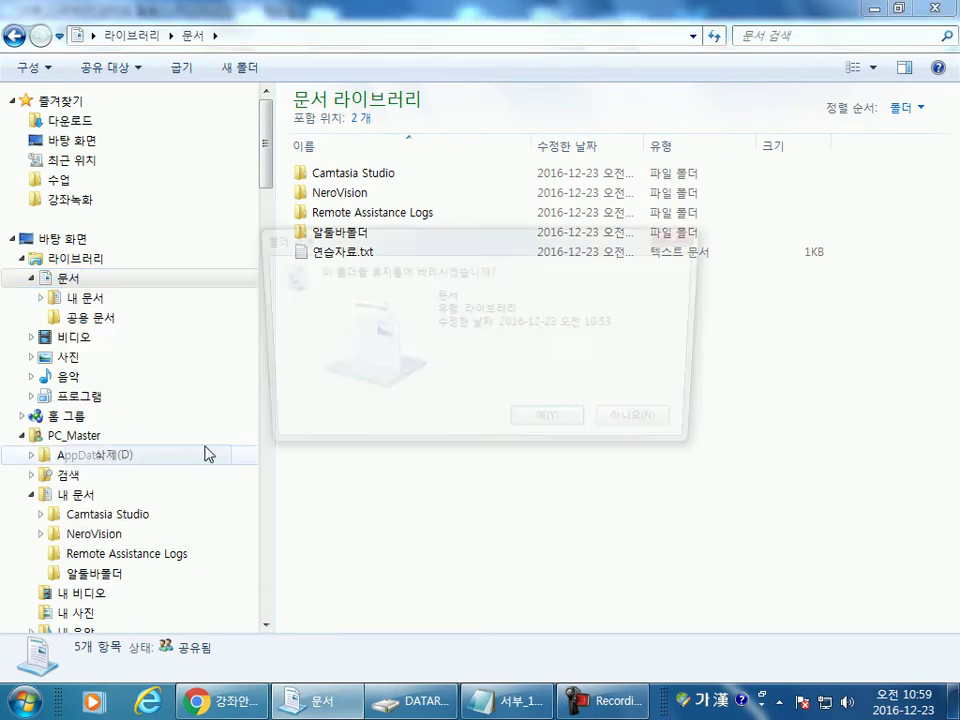
{"action": "left_click", "coordinate": [548, 430]}
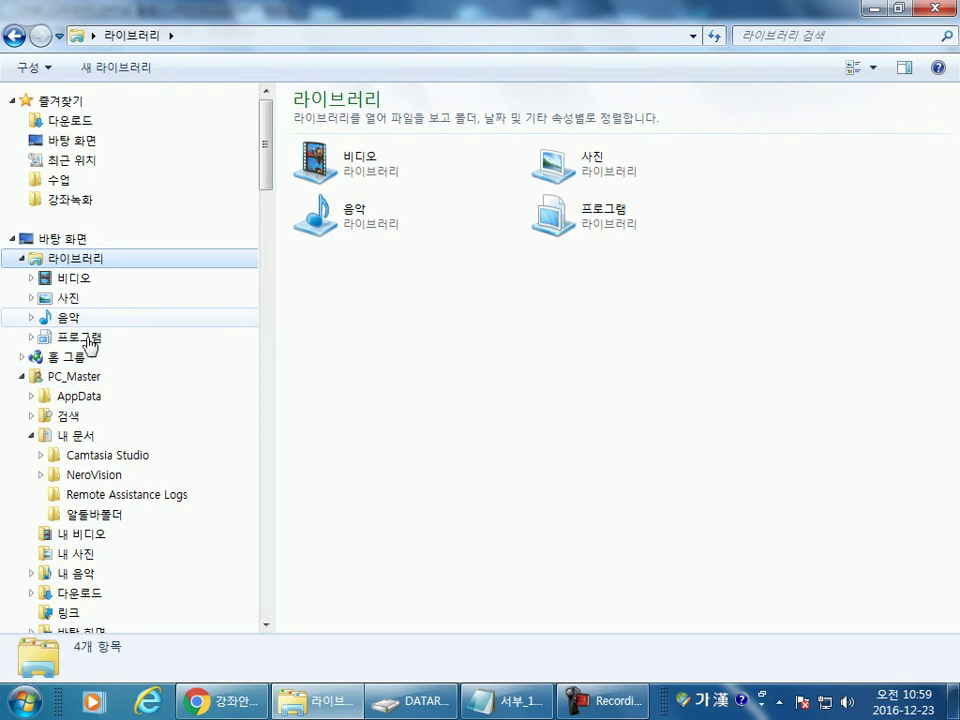
{"action": "scroll", "coordinate": [100, 380], "scroll_direction": "down", "scroll_amount": 2}
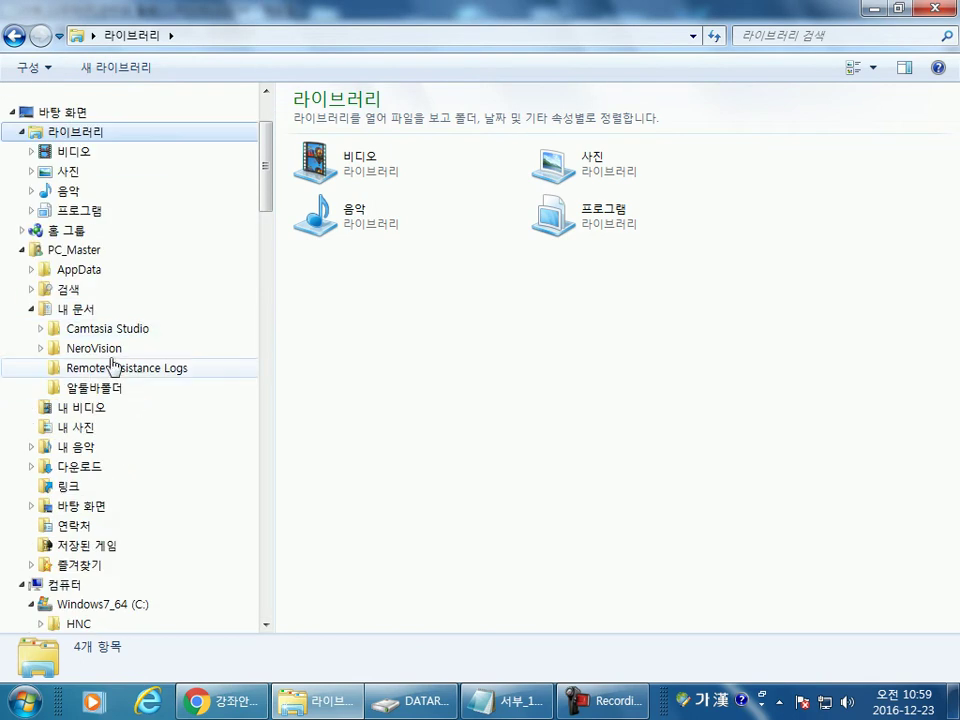
{"action": "left_click", "coordinate": [75, 309]}
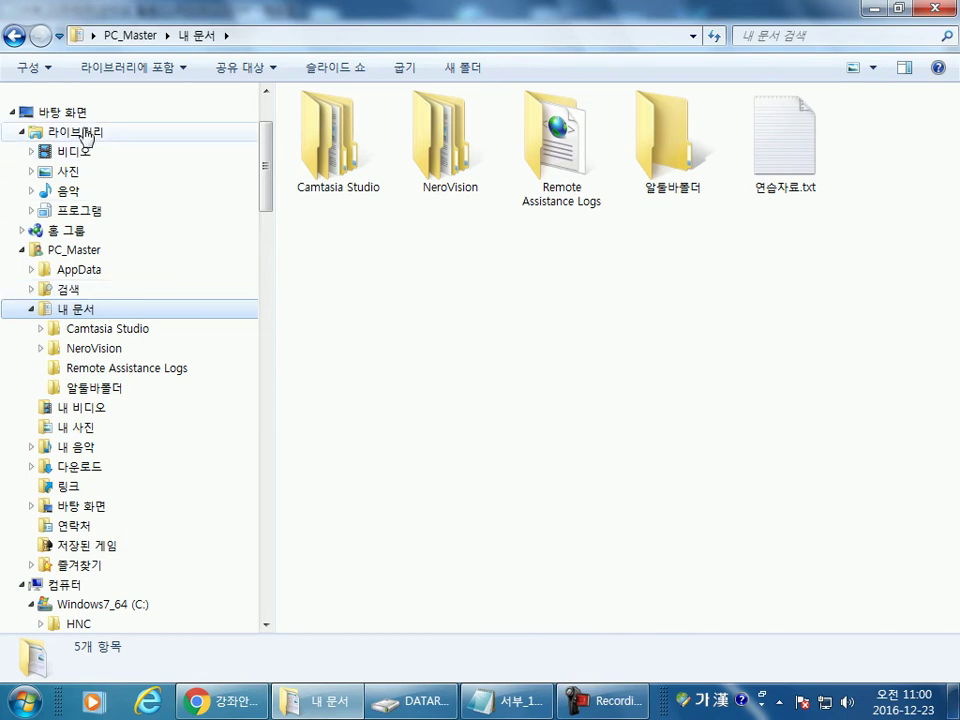
Step: Restore the default libraries for the 라이브러리 entry
{"action": "left_click", "coordinate": [75, 131]}
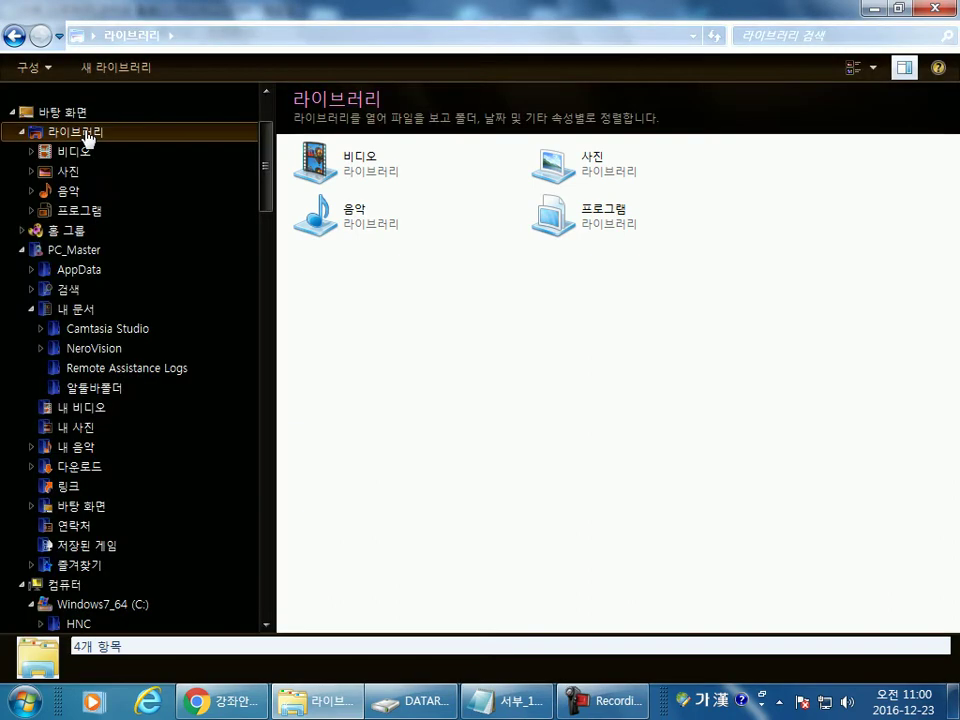
{"action": "right_click", "coordinate": [90, 134]}
{"action": "left_click", "coordinate": [137, 170]}
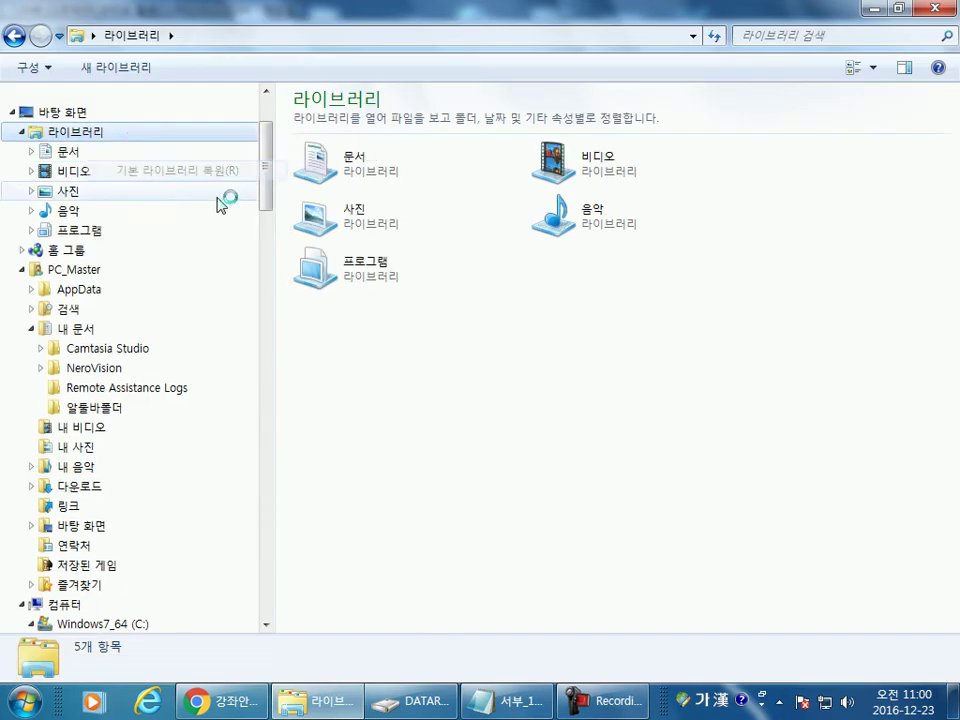
Step: Check the contents of the 문서 library and its 내 문서 folder, and return to the overview of all libraries
{"action": "key", "text": "super+Down"}
{"action": "left_click", "coordinate": [192, 300]}
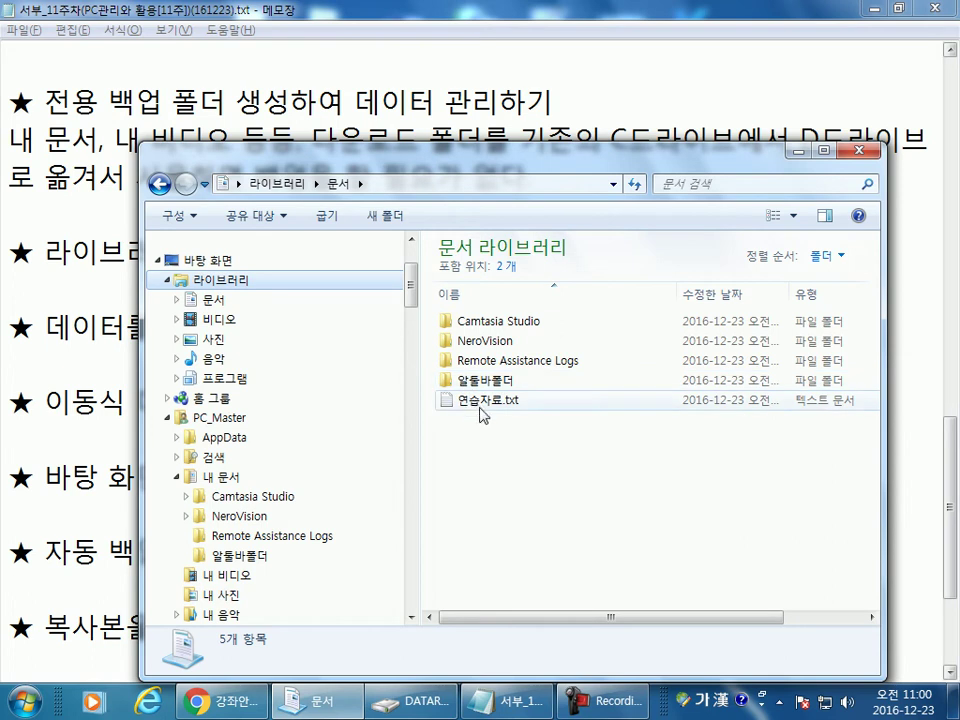
{"action": "double_click", "coordinate": [192, 300]}
{"action": "left_click", "coordinate": [243, 326]}
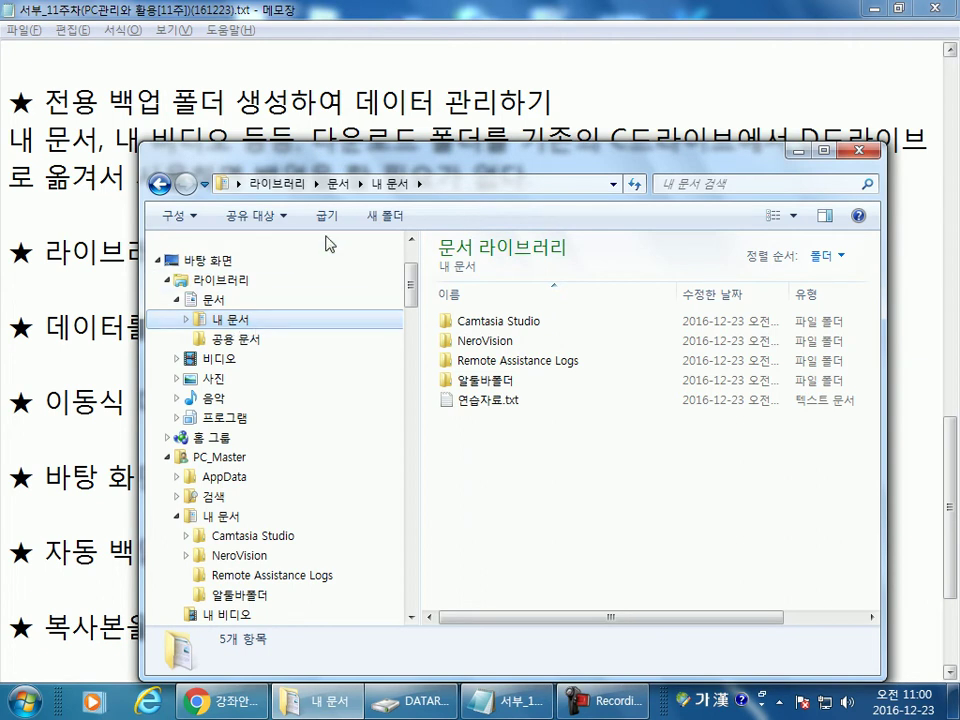
{"action": "double_click", "coordinate": [478, 160]}
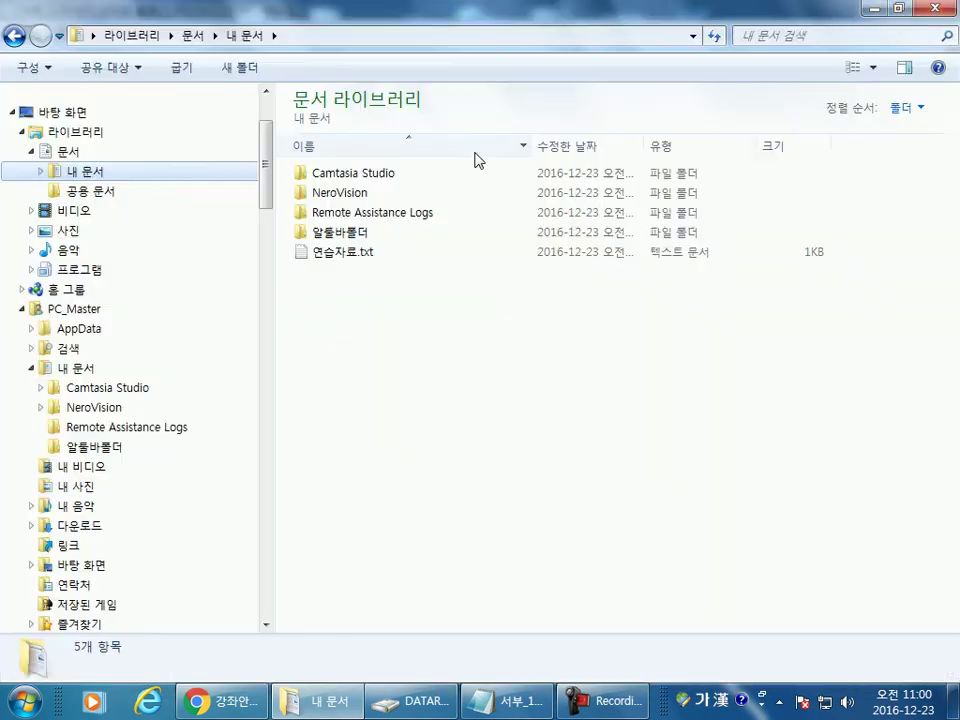
{"action": "left_click", "coordinate": [32, 152]}
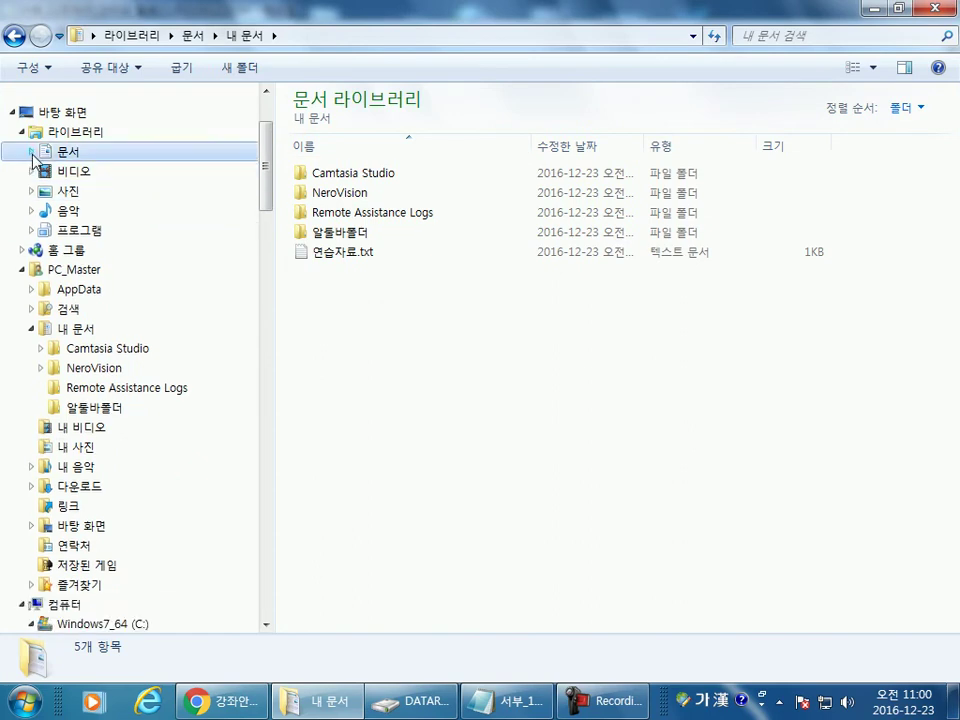
{"action": "left_click", "coordinate": [55, 132]}
{"action": "left_click", "coordinate": [65, 152]}
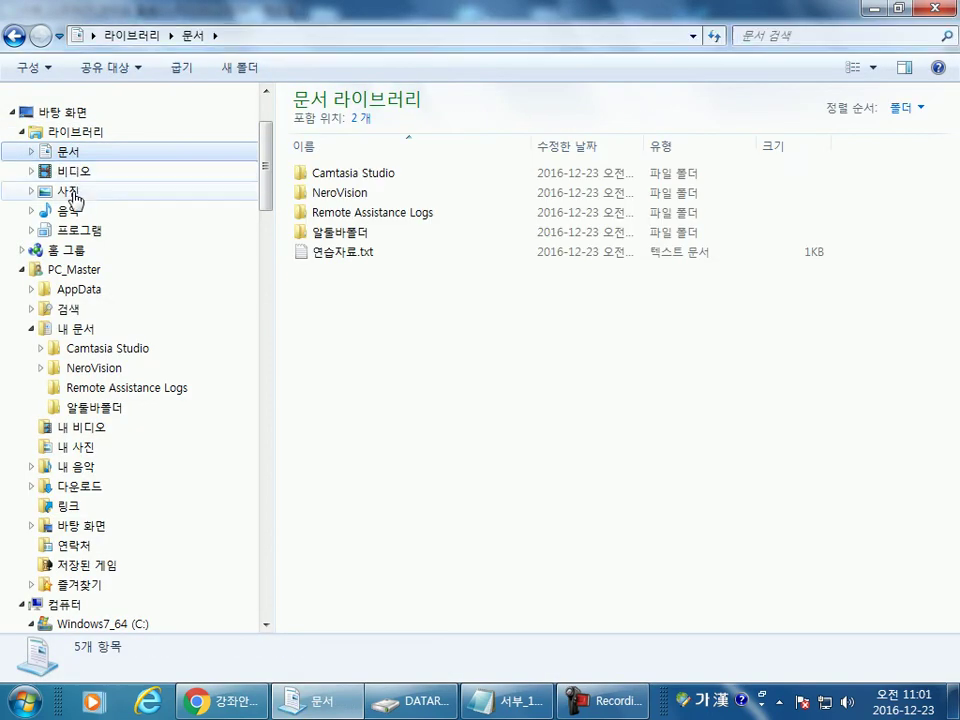
{"action": "left_click", "coordinate": [90, 132]}
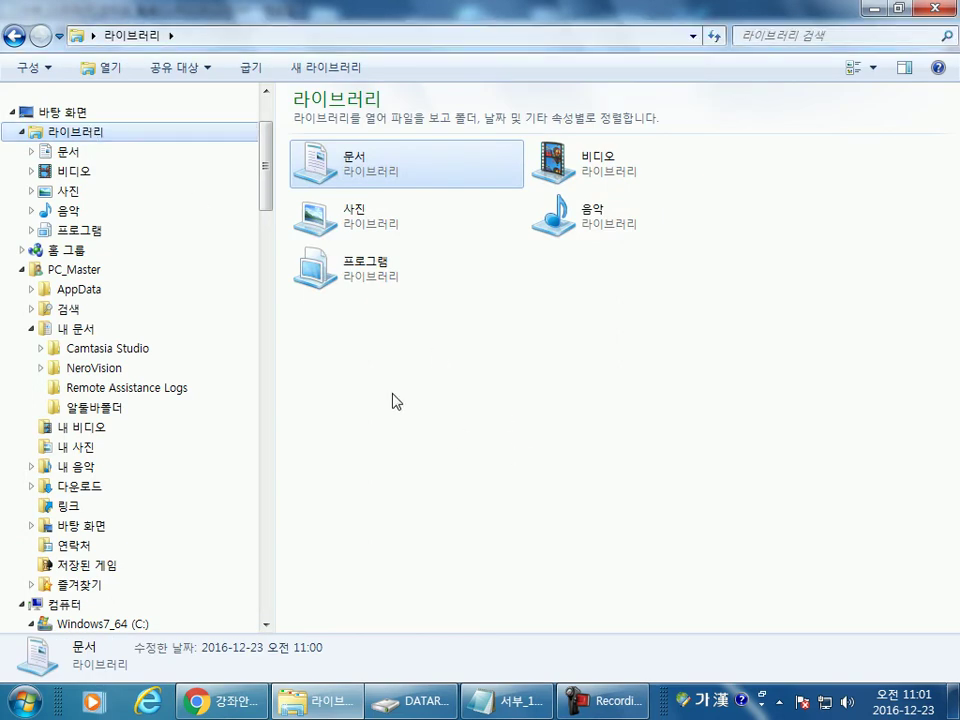
Step: Delete the 프로그램 library to the recycle bin
{"action": "left_click", "coordinate": [392, 285]}
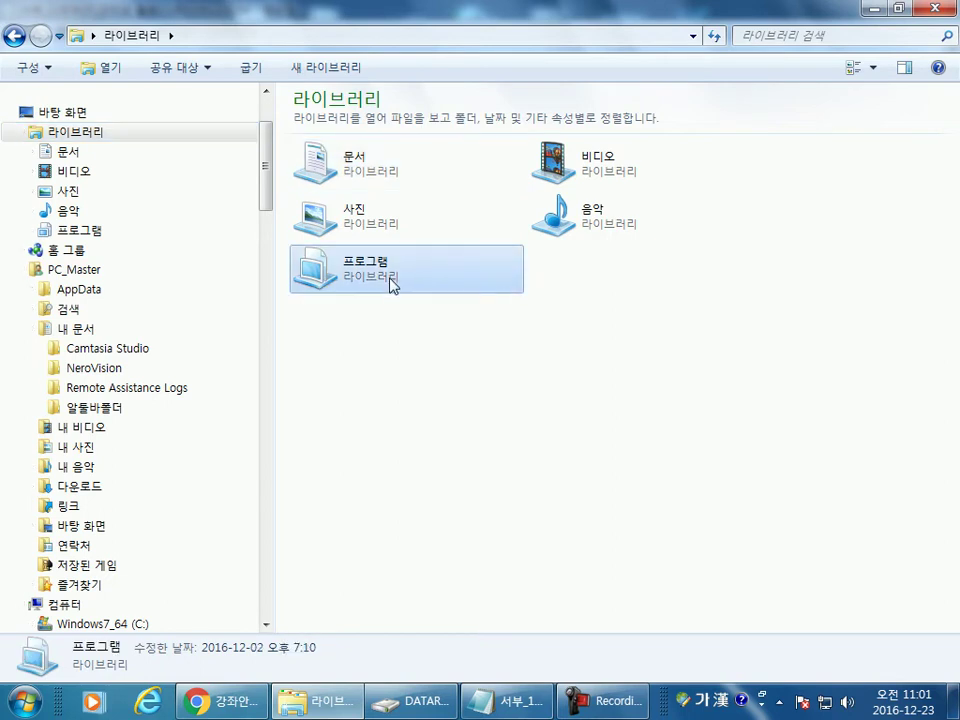
{"action": "right_click", "coordinate": [392, 285]}
{"action": "left_click", "coordinate": [436, 466]}
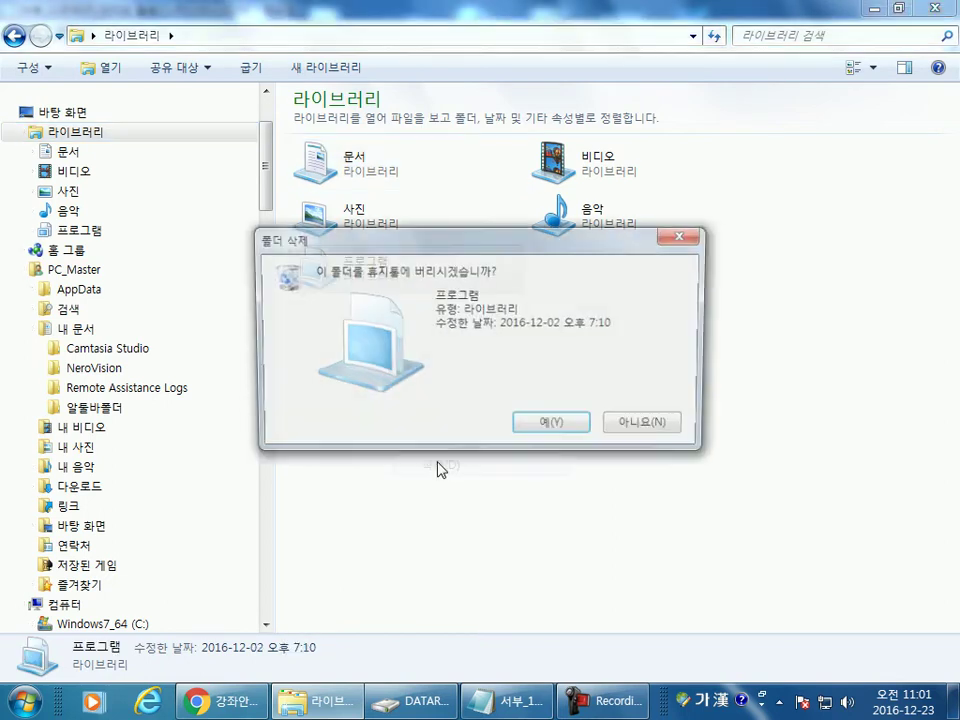
{"action": "left_click", "coordinate": [551, 422]}
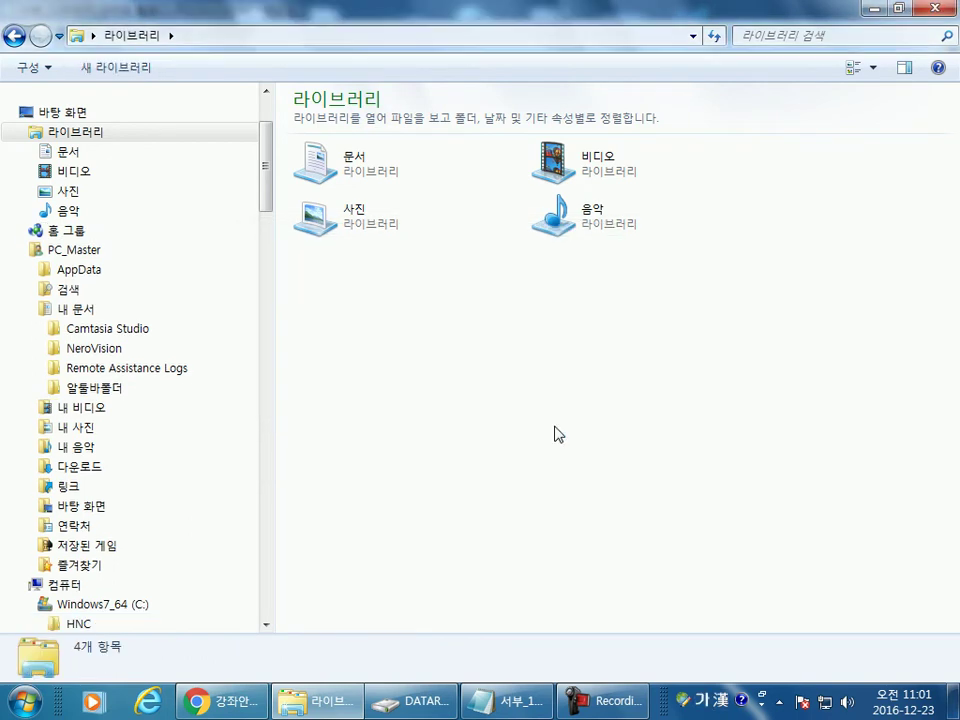
Step: Show the contents of the DATAROOM (D:) drive
{"action": "left_click", "coordinate": [64, 584]}
{"action": "double_click", "coordinate": [386, 195]}
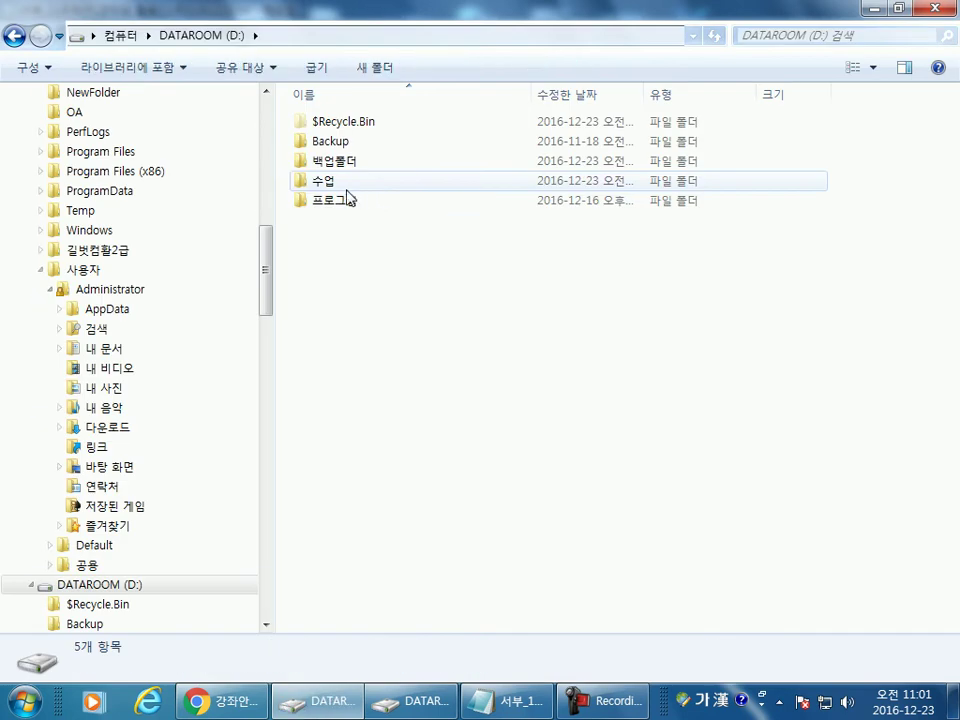
Step: View the 프로그램 folder on D: and the 사용자 folder on C:, and collapse 내 문서 under PC_Master in the folder tree
{"action": "double_click", "coordinate": [362, 198]}
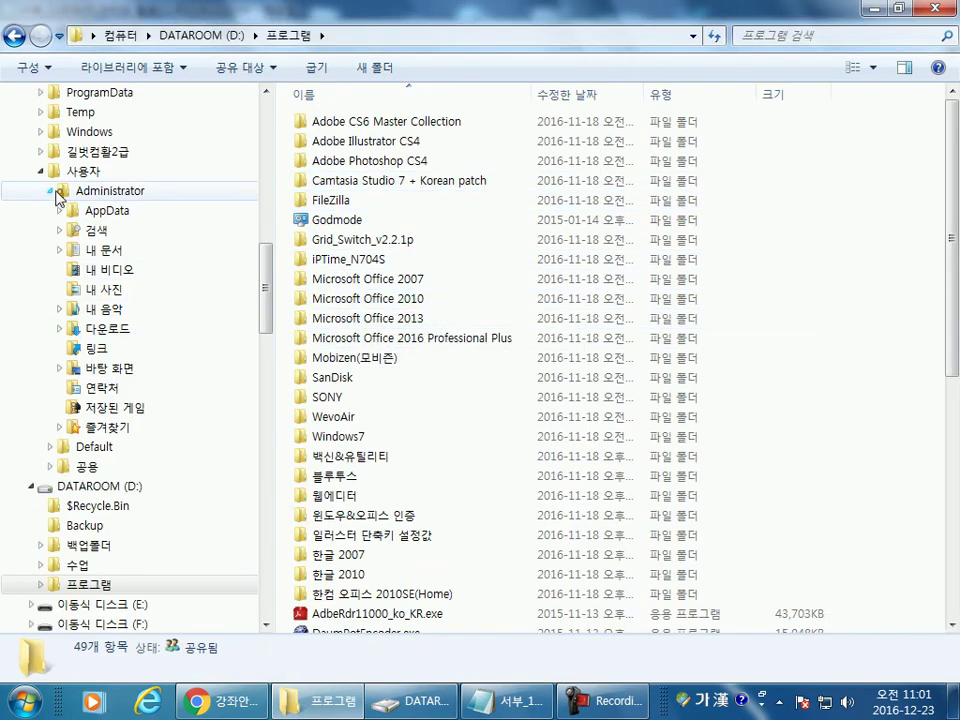
{"action": "left_click", "coordinate": [80, 172]}
{"action": "scroll", "coordinate": [140, 340], "scroll_direction": "up", "scroll_amount": 5}
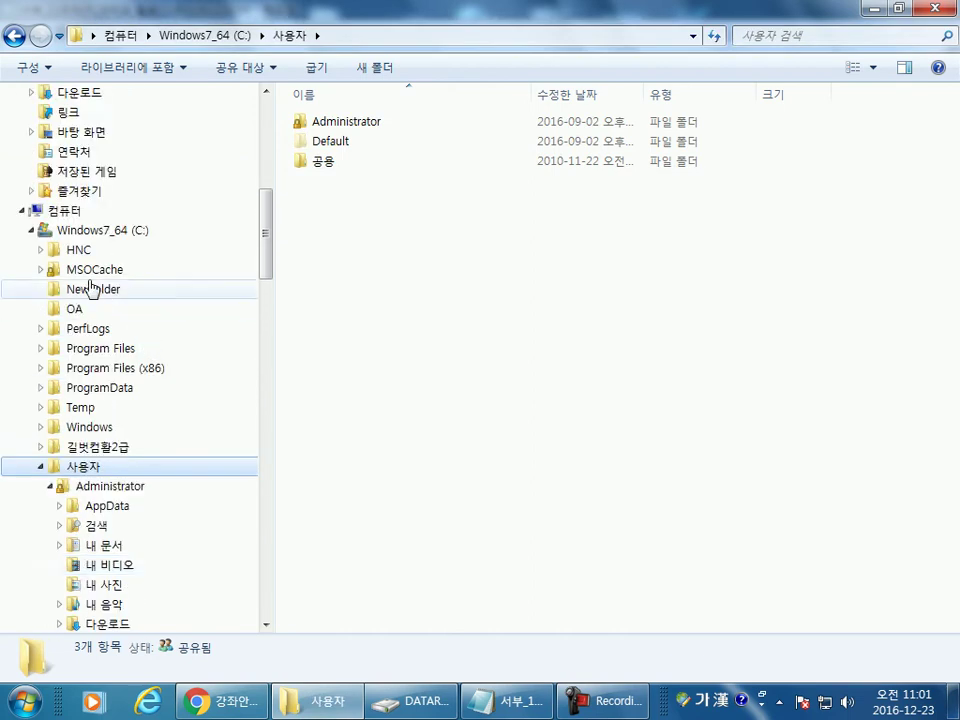
{"action": "scroll", "coordinate": [97, 298], "scroll_direction": "up", "scroll_amount": 5}
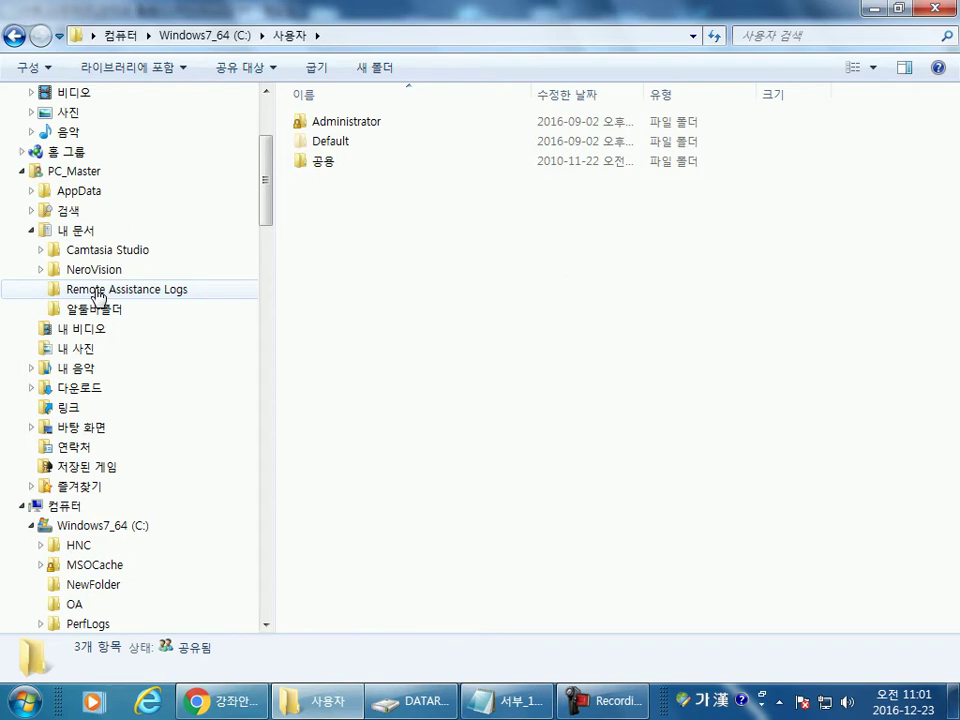
{"action": "left_click", "coordinate": [31, 231]}
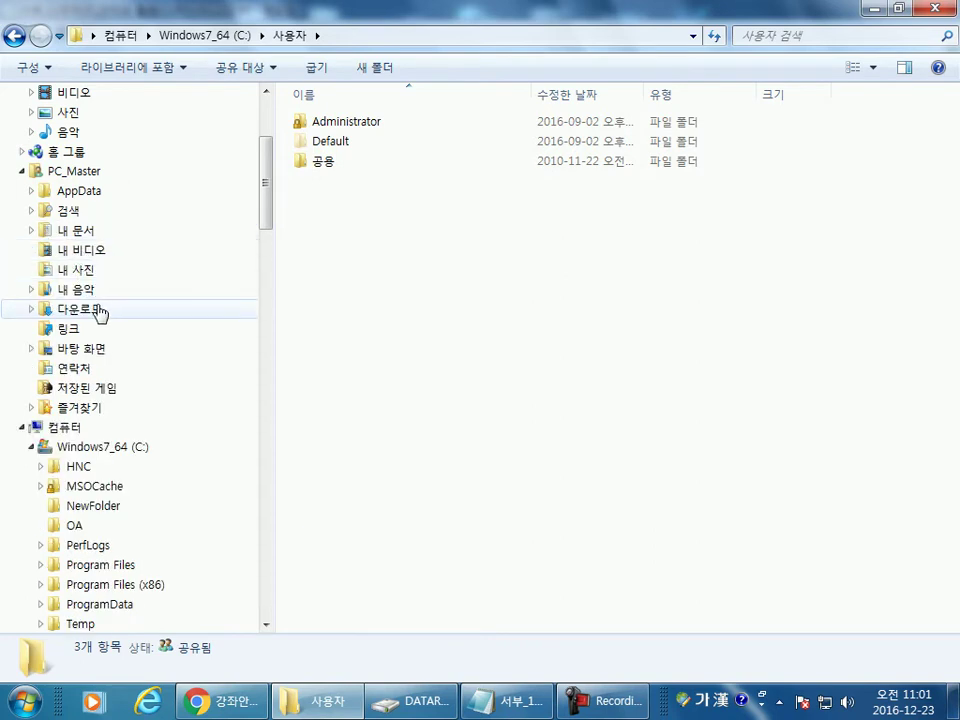
{"action": "scroll", "coordinate": [8, 252], "scroll_direction": "up", "scroll_amount": 2}
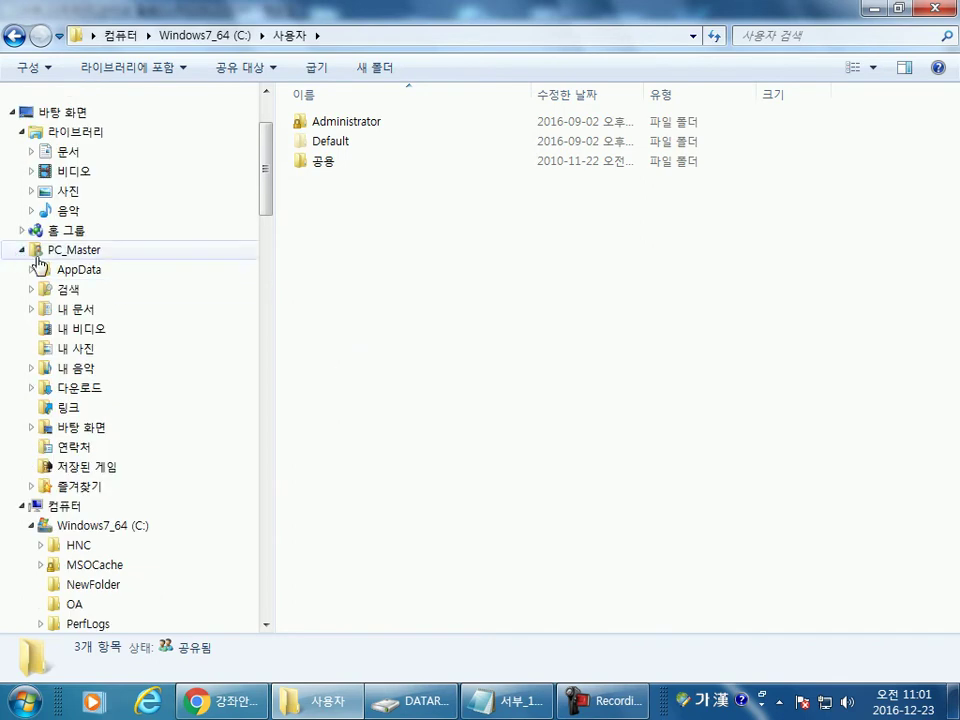
Step: Switch to the Notepad lecture notes and insert an empty line below the heading on backing up internet banking certificates
{"action": "key", "text": "alt+Tab"}
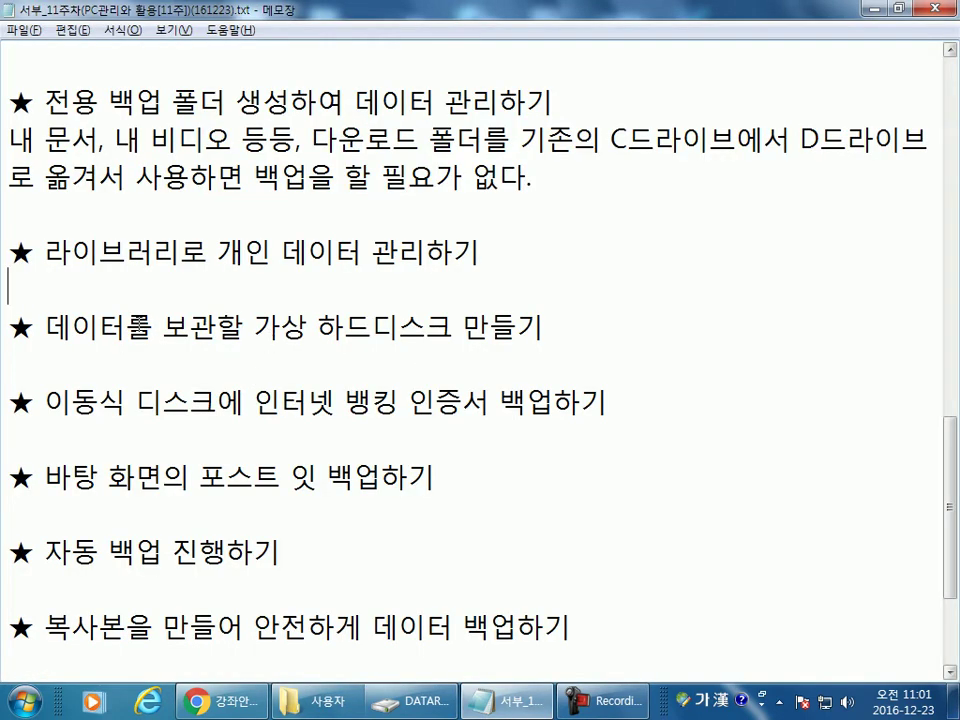
{"action": "left_click", "coordinate": [84, 287]}
{"action": "left_click", "coordinate": [54, 360]}
{"action": "scroll", "coordinate": [84, 425], "scroll_direction": "down", "scroll_amount": 2}
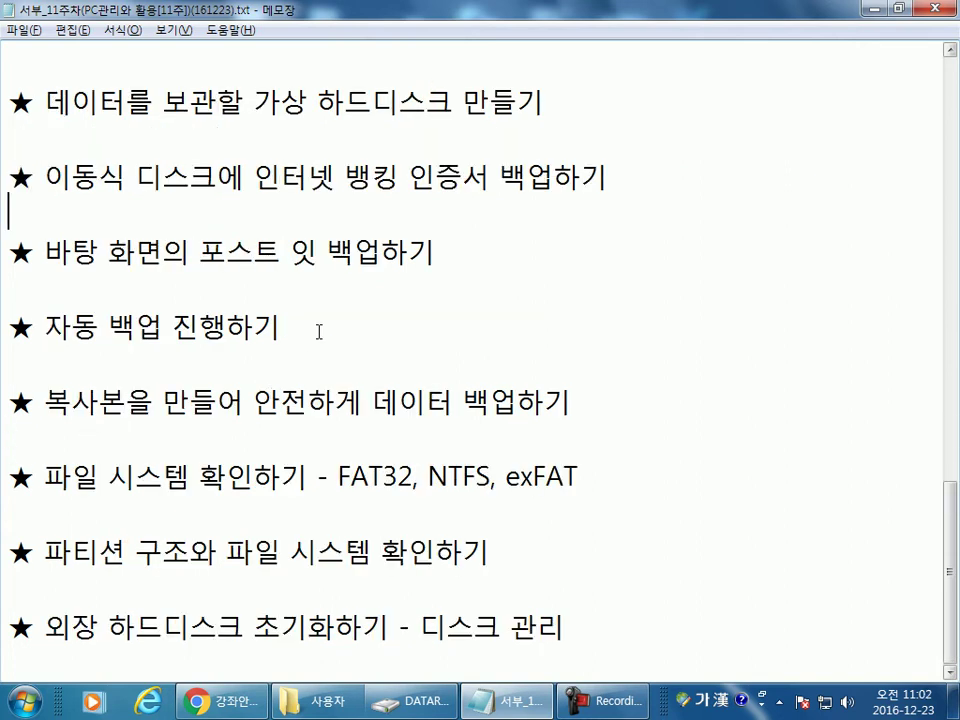
{"action": "left_click", "coordinate": [393, 213]}
{"action": "key", "text": "Return"}
{"action": "key", "text": "Up"}
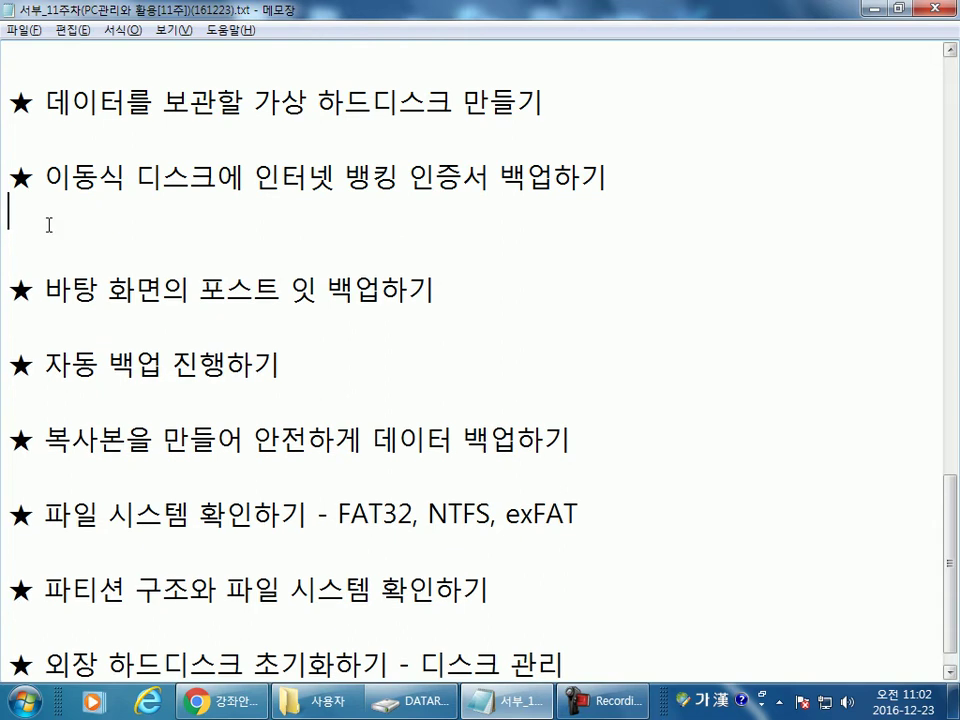
Step: Write "PC에서 사용하는 보안인증서들을 이동식 매체에 복사하는 것" under the internet banking certificate heading and start a new line below it
{"action": "type", "text": "PC에서 상"}
{"action": "type", "text": "용하는 "}
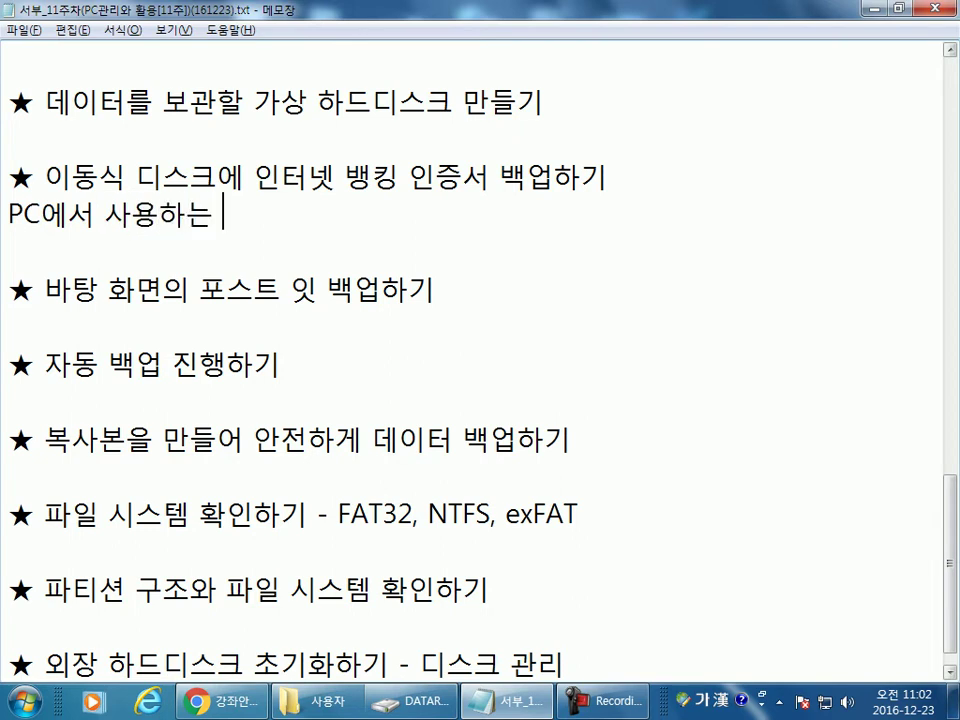
{"action": "type", "text": "보안인증ㅅ"}
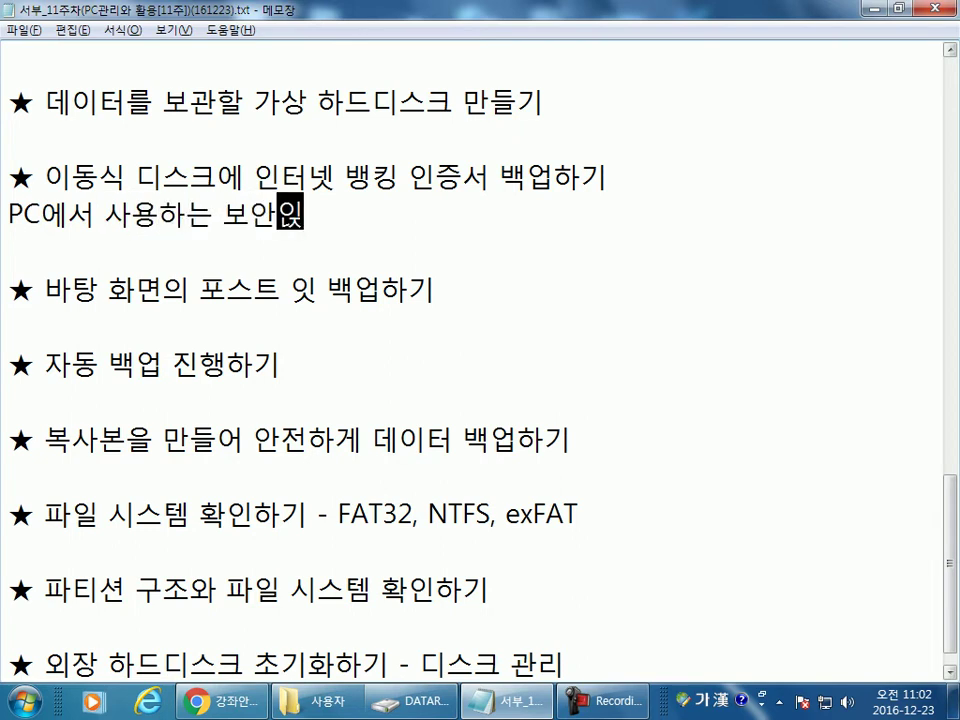
{"action": "type", "text": "서들을 이도"}
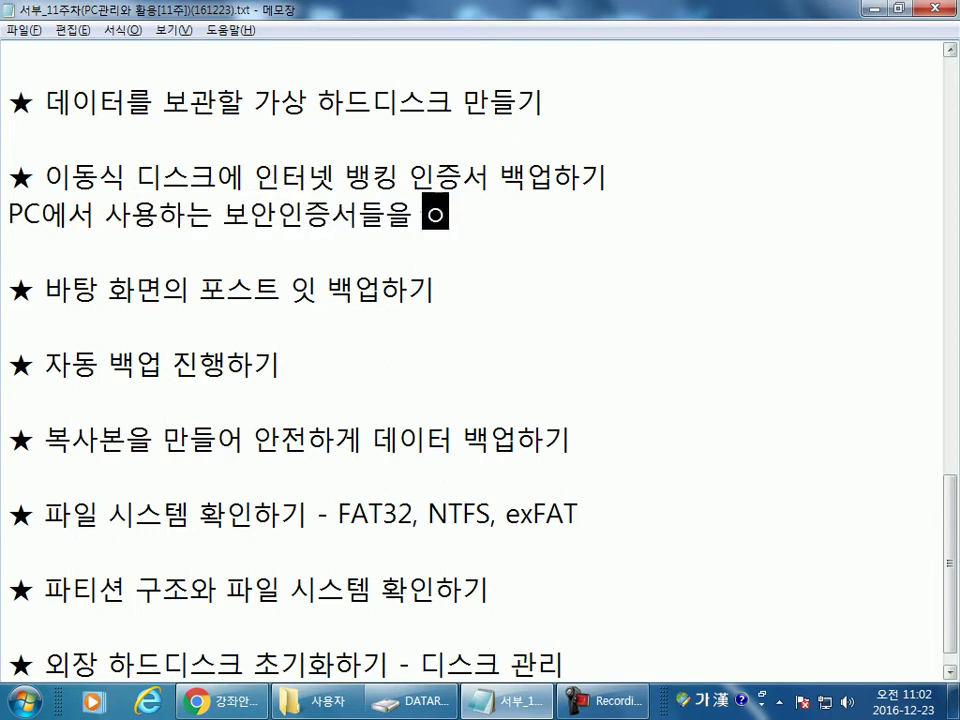
{"action": "type", "text": "동식 매ㅔ"}
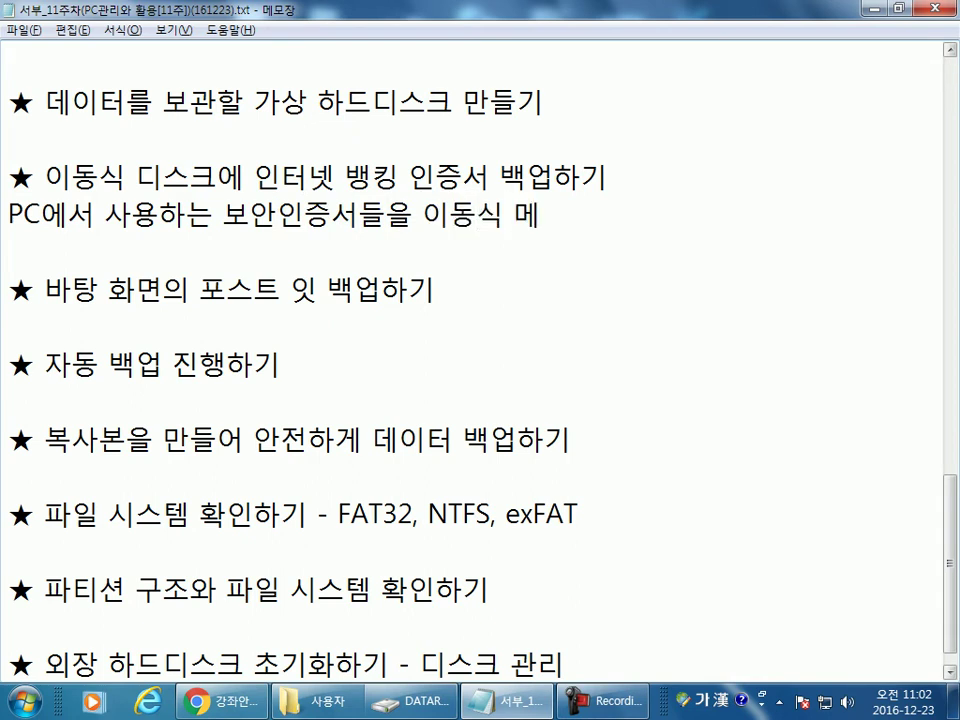
{"action": "key", "text": "BackSpace"}
{"action": "type", "text": "체에 "}
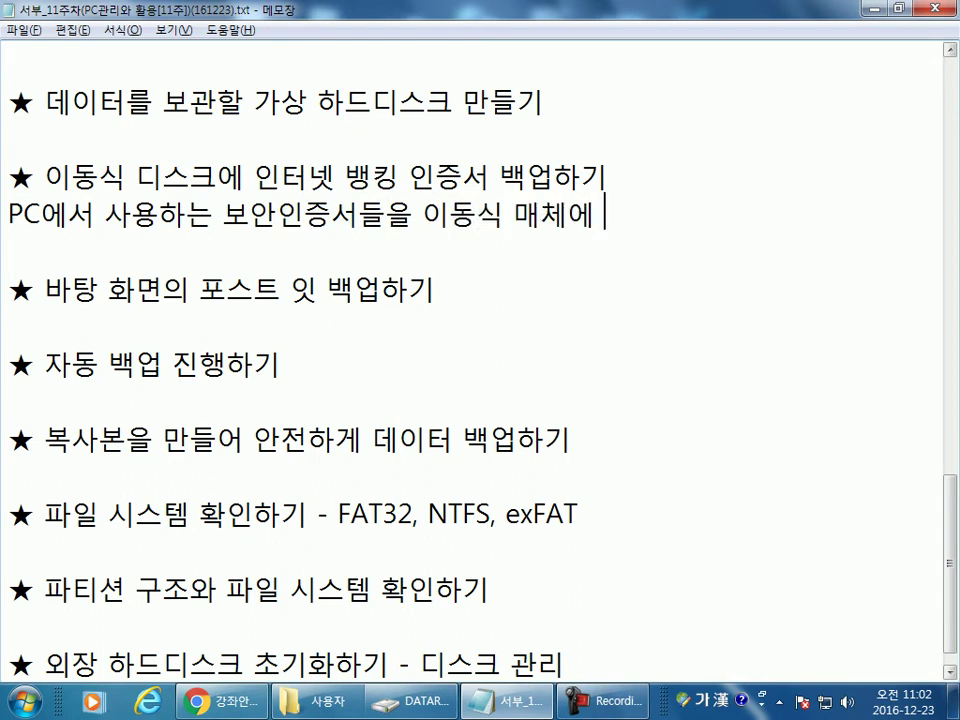
{"action": "type", "text": "복사"}
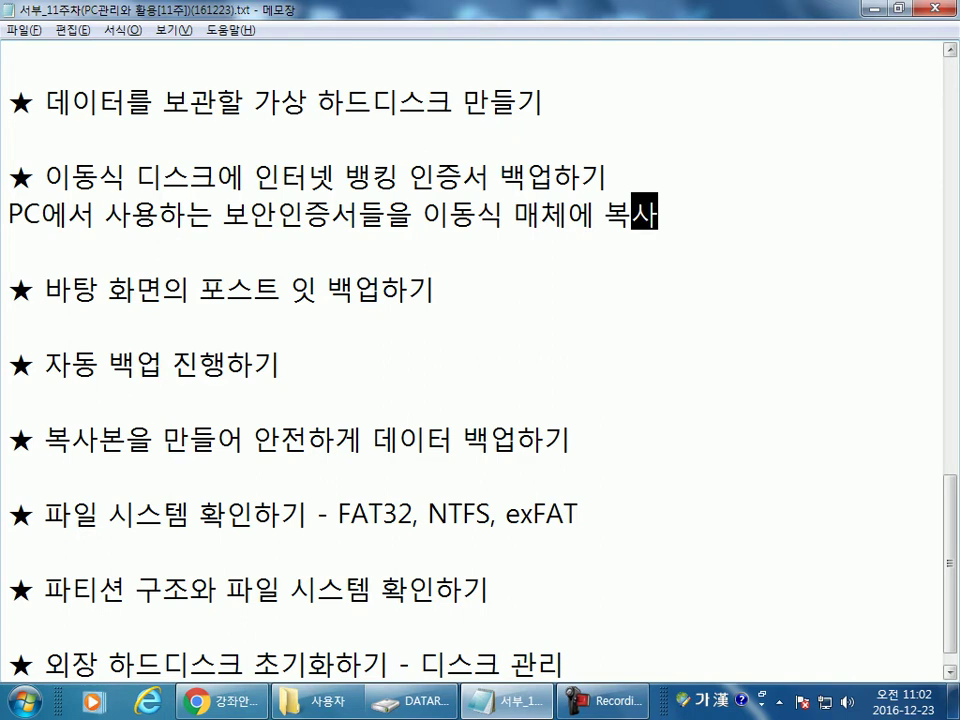
{"action": "type", "text": "한는 것"}
{"action": "key", "text": "Return"}
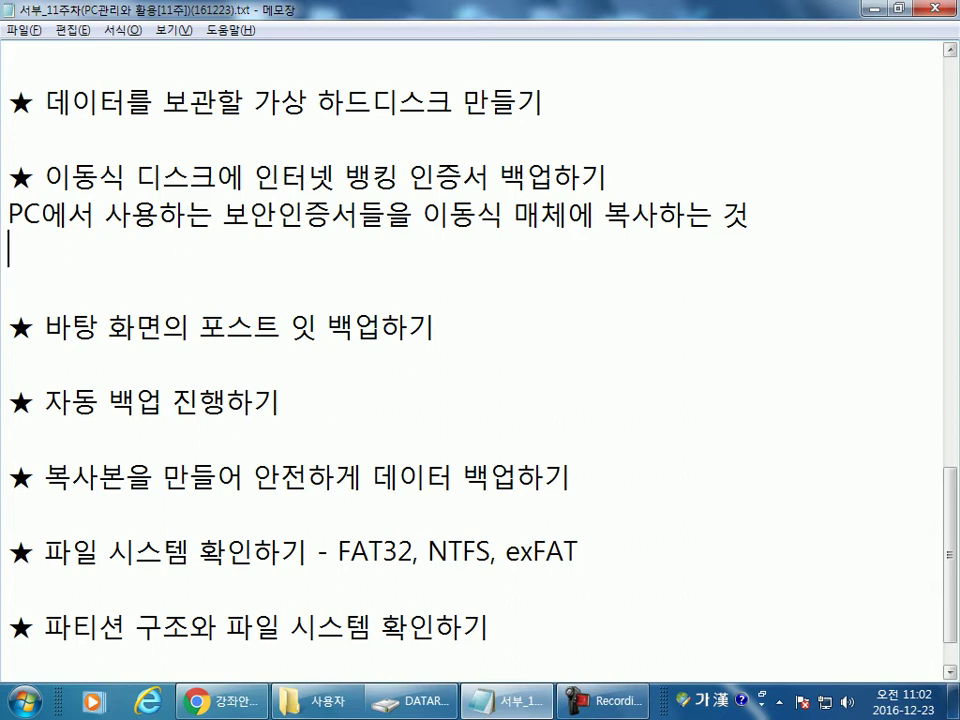
Step: Switch to Chrome and open kbstar.com in a new tab
{"action": "left_click", "coordinate": [226, 704]}
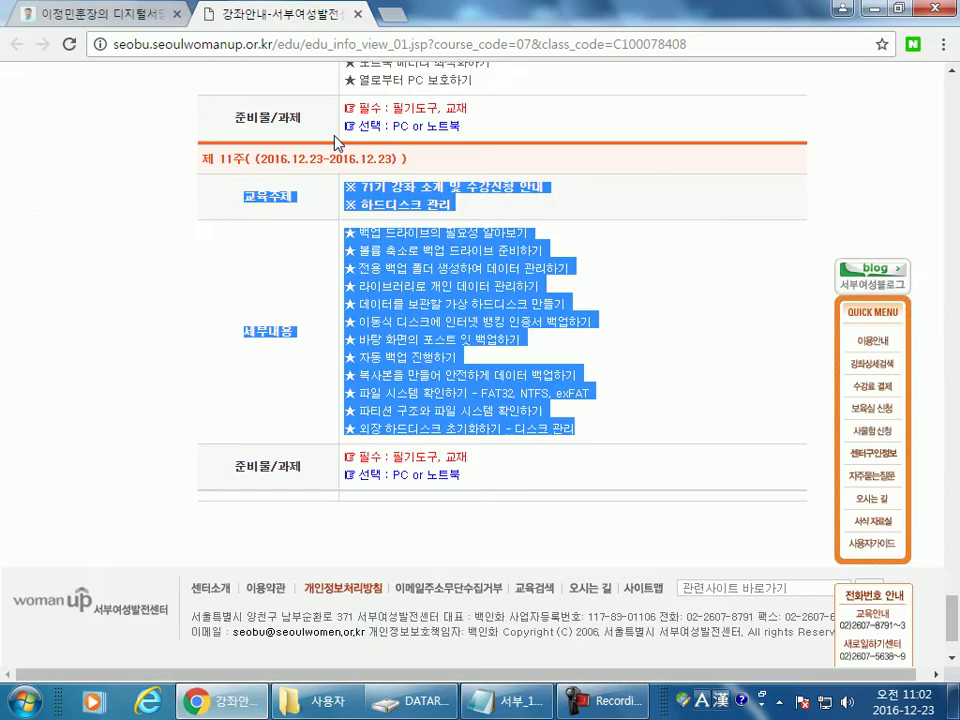
{"action": "left_click", "coordinate": [384, 16]}
{"action": "type", "text": "kbstar"}
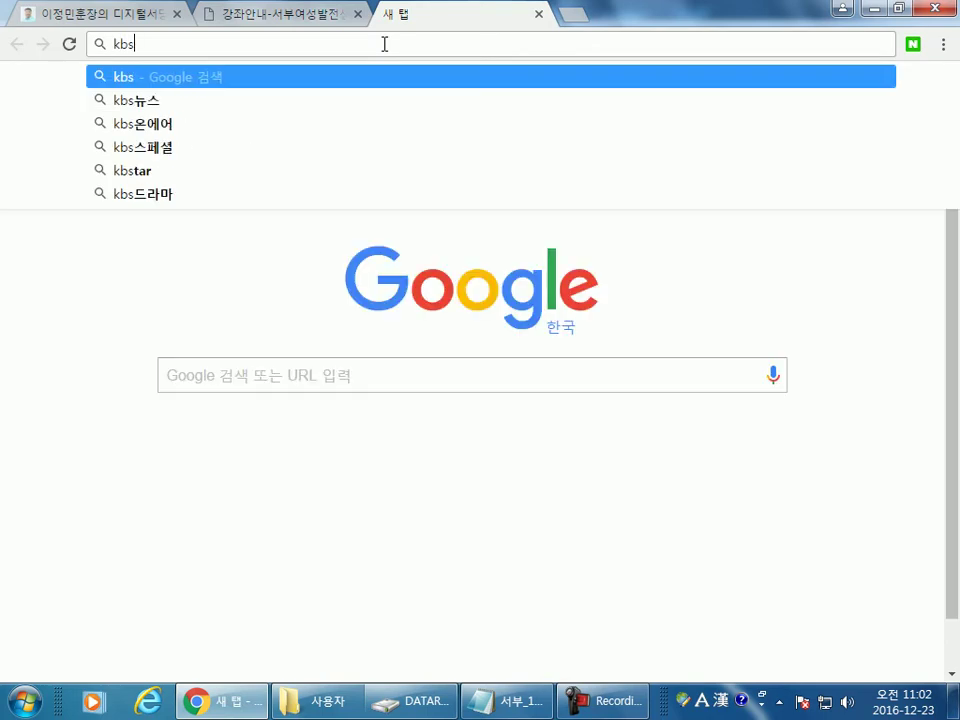
{"action": "type", "text": ".com"}
{"action": "key", "text": "Return"}
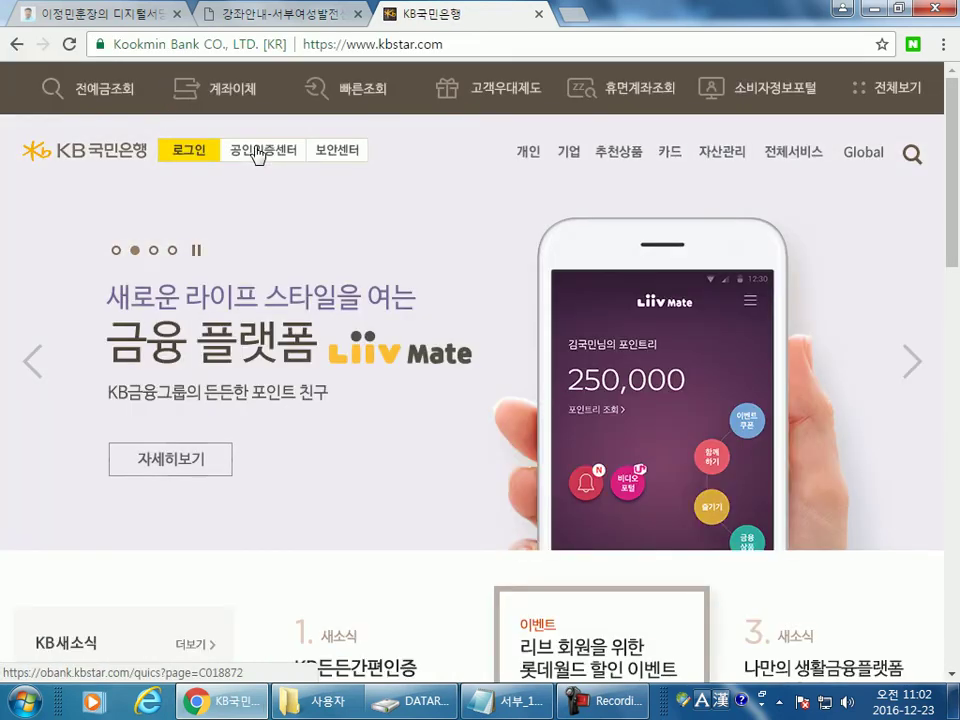
Step: Go to the bank's 공인인증센터, accept the redirect to the installation page, and examine the security programs offered there
{"action": "left_click", "coordinate": [258, 156]}
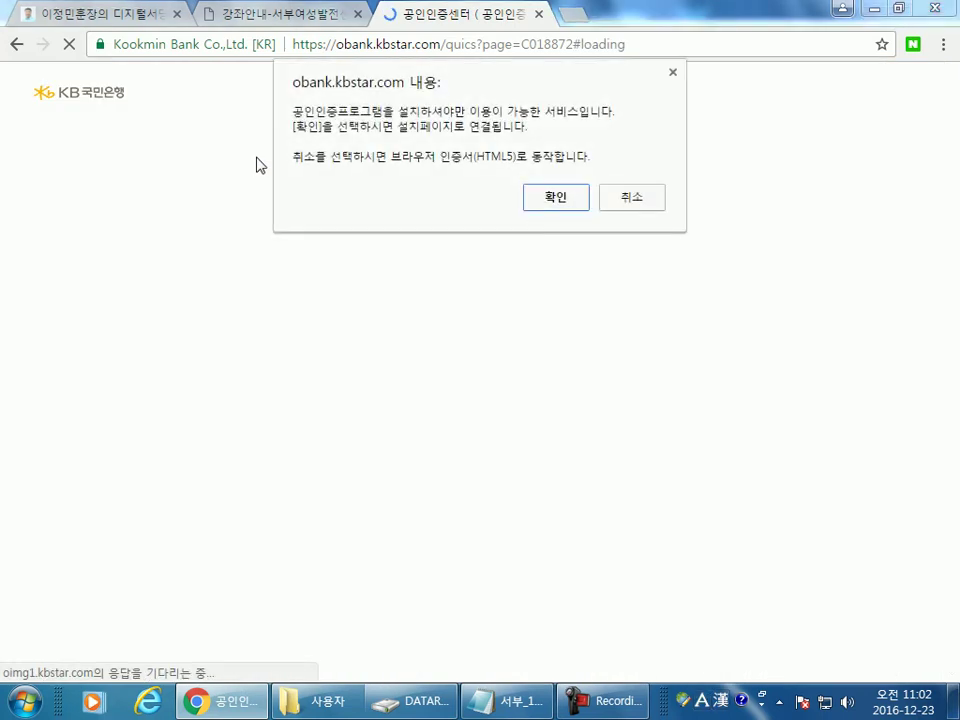
{"action": "left_click", "coordinate": [566, 199]}
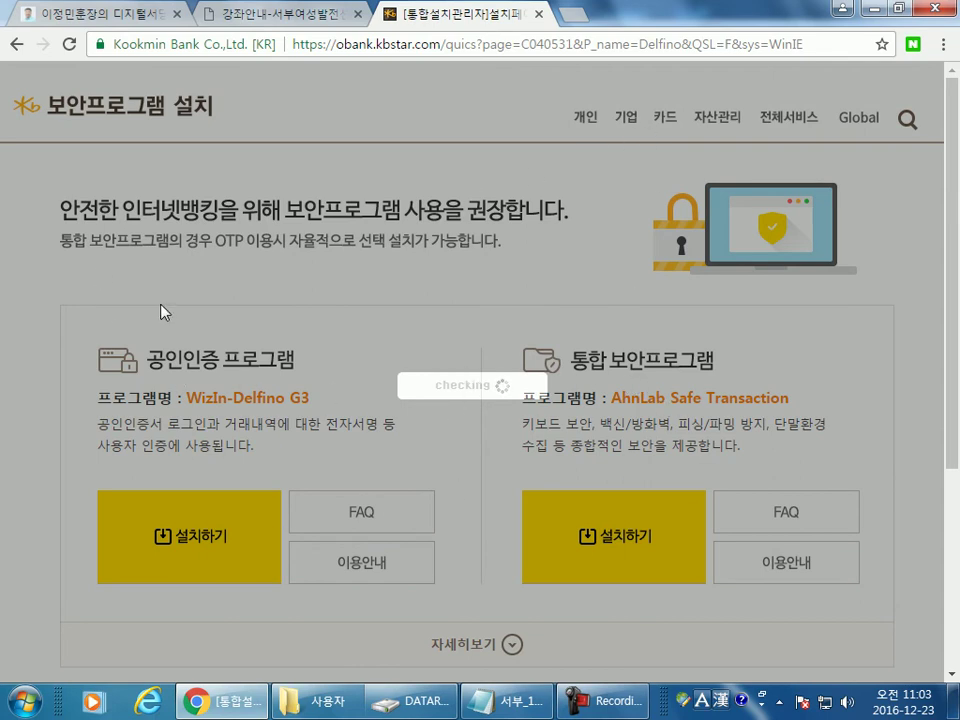
{"action": "scroll", "coordinate": [250, 300], "scroll_direction": "down", "scroll_amount": 3}
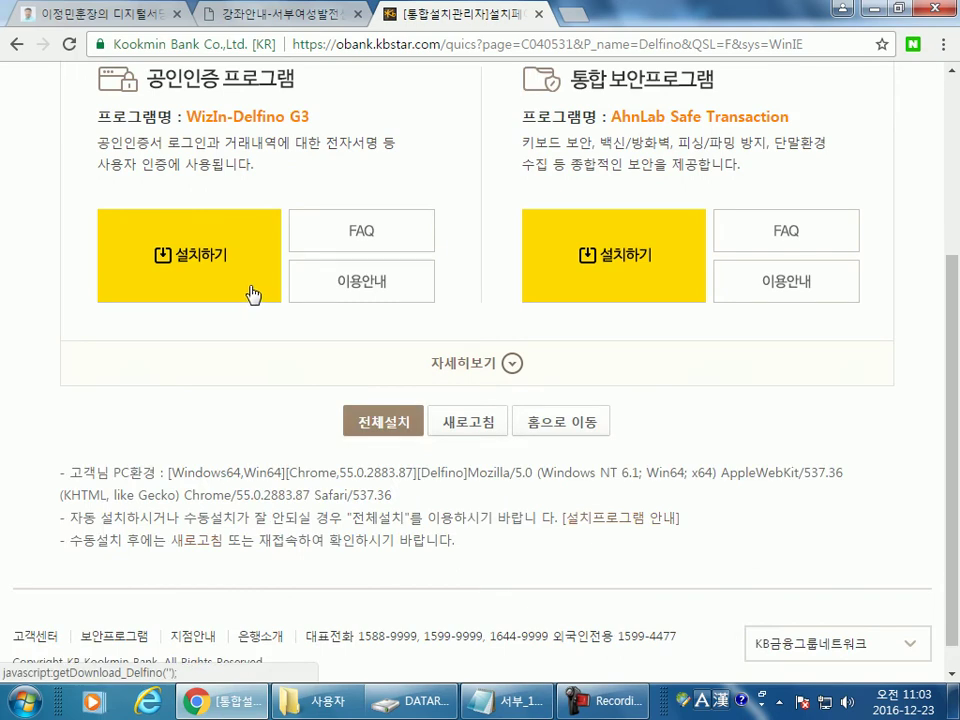
{"action": "scroll", "coordinate": [192, 222], "scroll_direction": "up", "scroll_amount": 3}
{"action": "scroll", "coordinate": [407, 238], "scroll_direction": "down", "scroll_amount": 3}
{"action": "scroll", "coordinate": [407, 238], "scroll_direction": "down", "scroll_amount": 1}
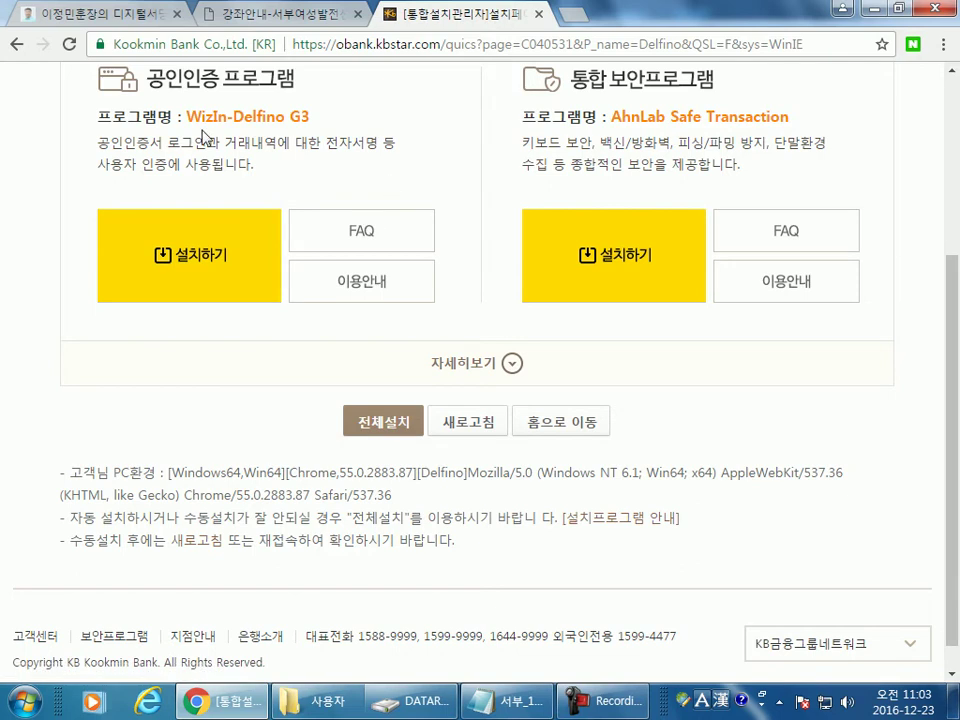
Step: Switch to Windows Explorer, examine the certificate folders in NPKI > yessign > User on the Z: drive, and return to yessign
{"action": "left_click", "coordinate": [336, 705]}
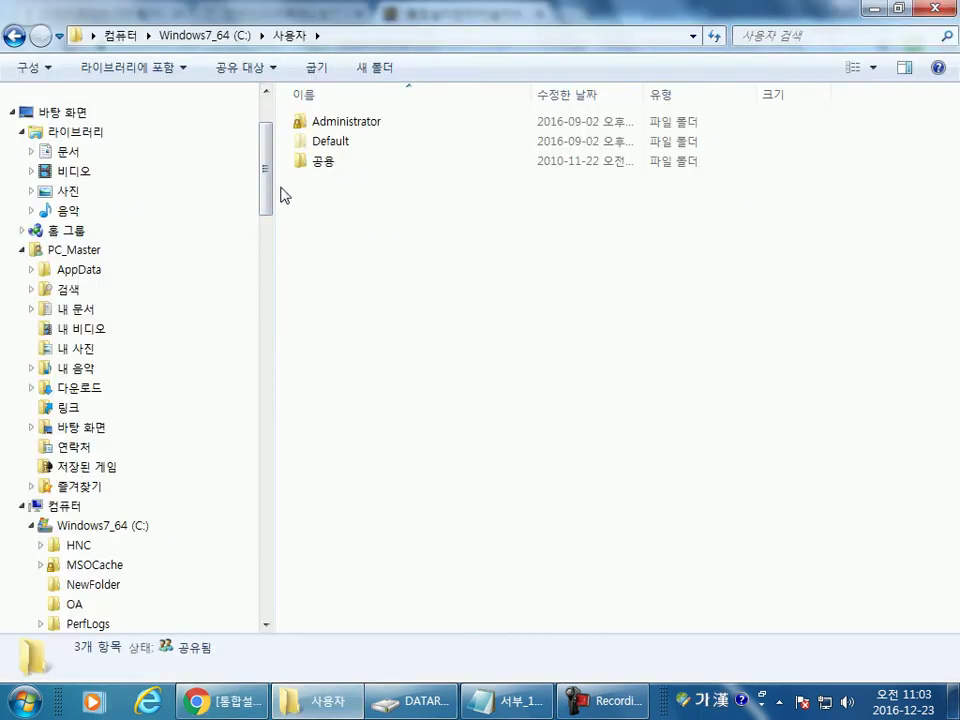
{"action": "left_click_drag", "start_coordinate": [270, 186], "coordinate": [270, 579]}
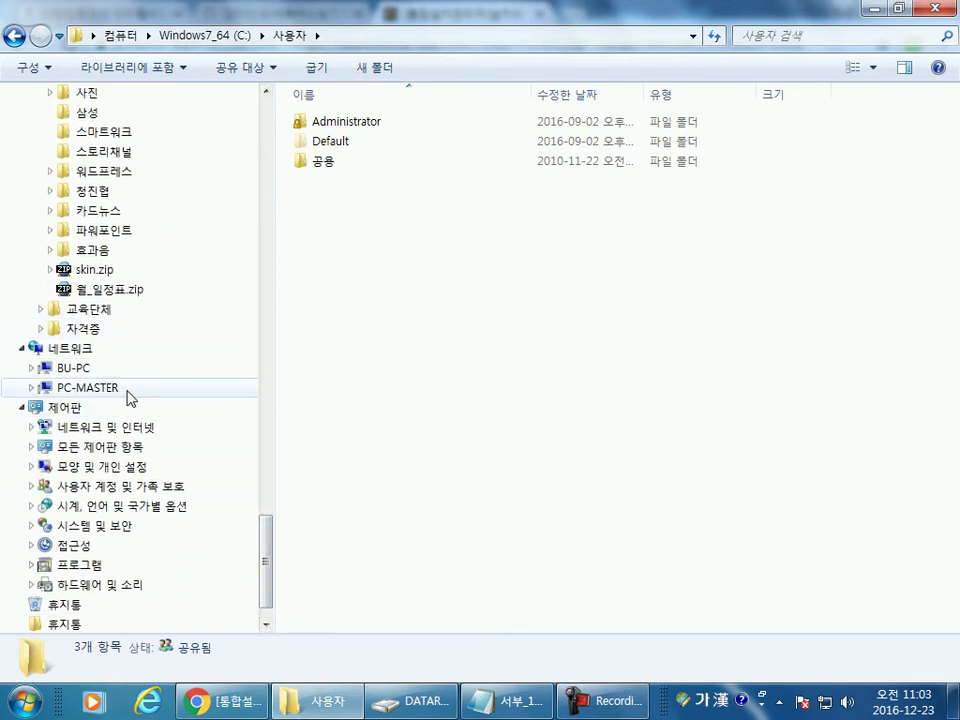
{"action": "left_click_drag", "start_coordinate": [272, 542], "coordinate": [272, 349]}
{"action": "left_click", "coordinate": [105, 210]}
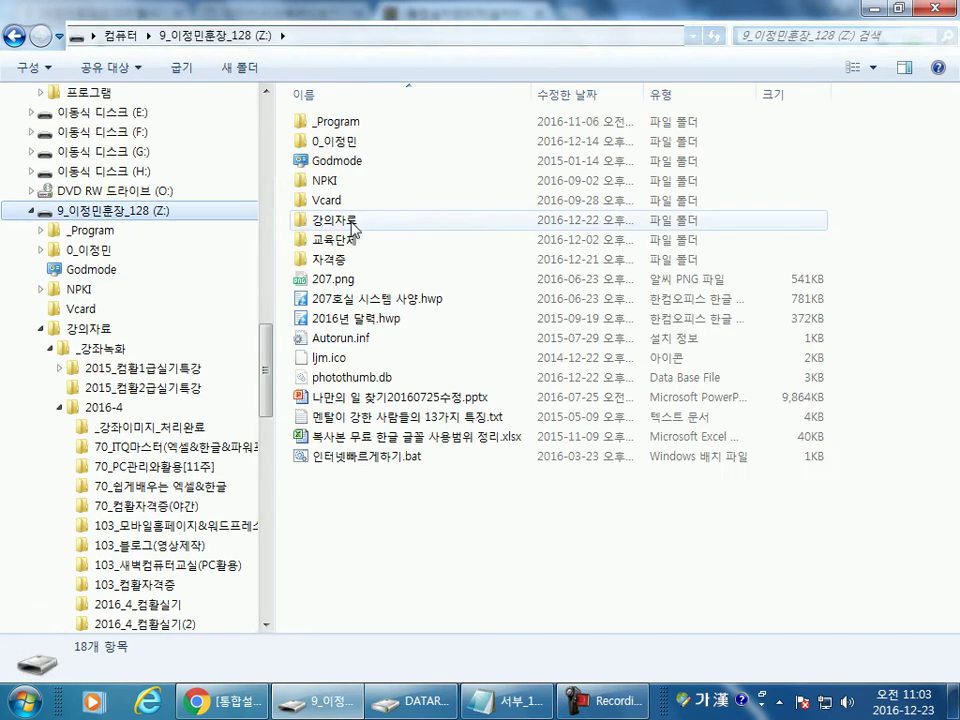
{"action": "left_click", "coordinate": [340, 186]}
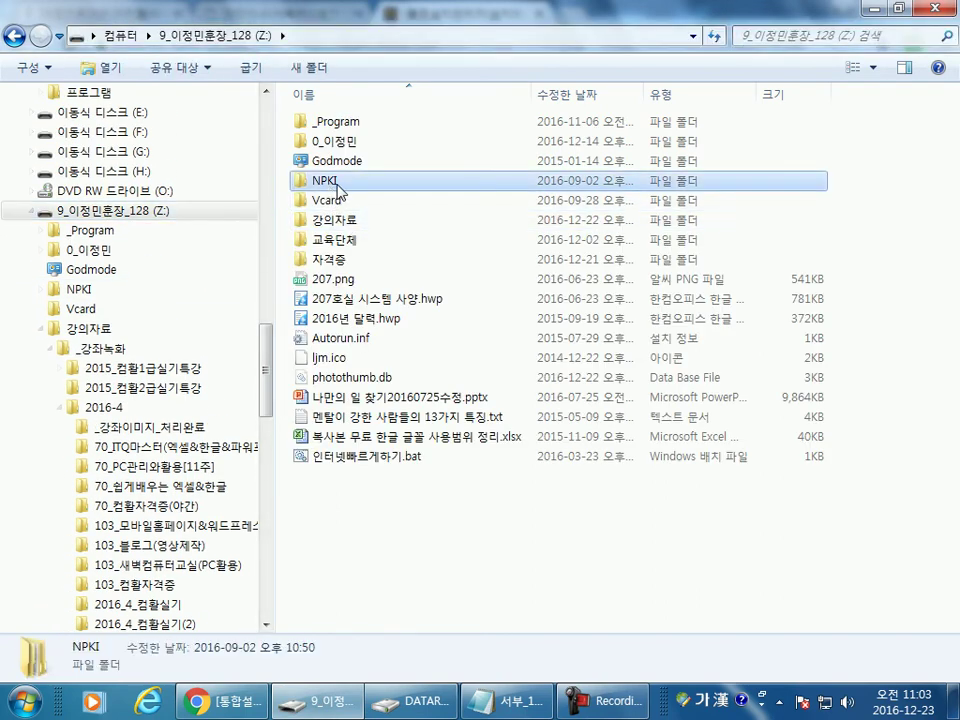
{"action": "double_click", "coordinate": [337, 185]}
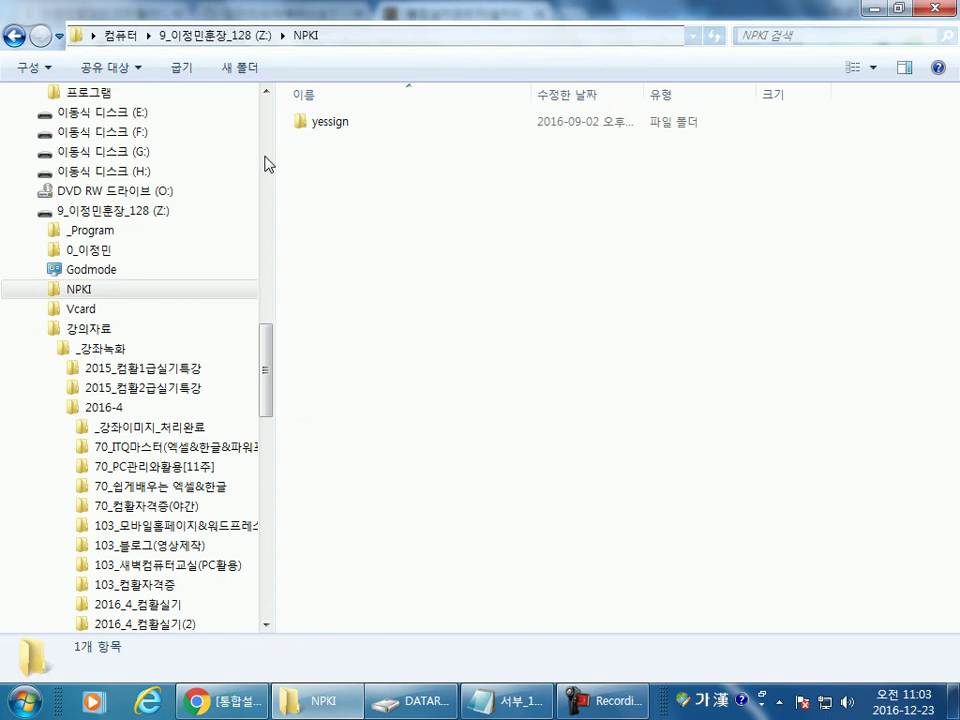
{"action": "double_click", "coordinate": [336, 132]}
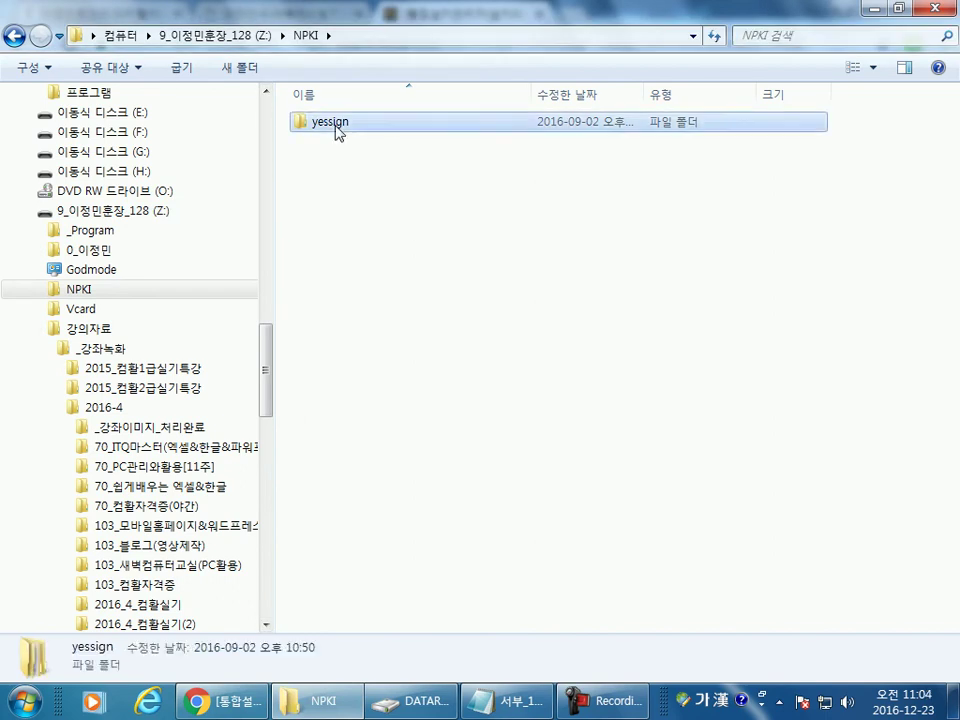
{"action": "left_click", "coordinate": [316, 125]}
{"action": "double_click", "coordinate": [316, 125]}
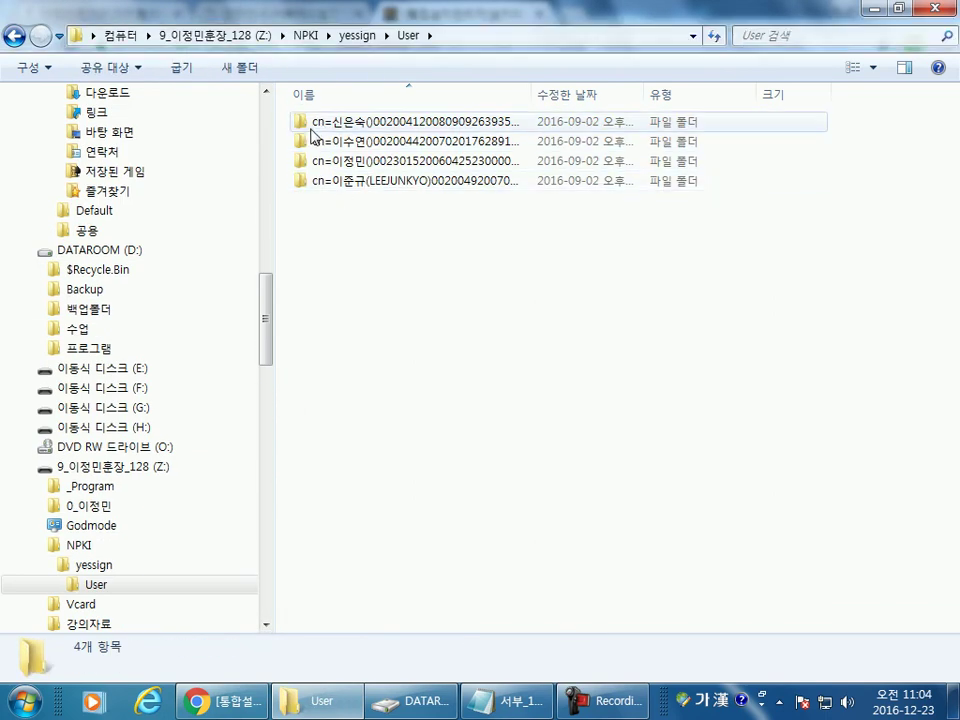
{"action": "left_click", "coordinate": [18, 37]}
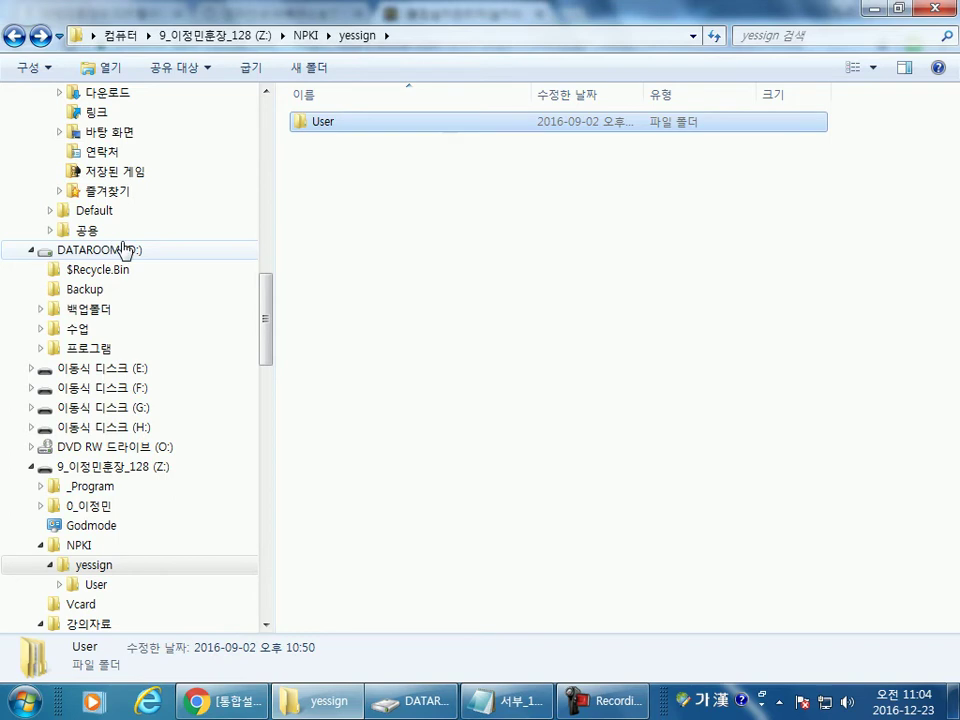
Step: View the contents of DATAROOM (D:), examine the files in the Vcard folder on the Z: drive, and return to the drive's root
{"action": "left_click", "coordinate": [110, 251]}
{"action": "scroll", "coordinate": [113, 380], "scroll_direction": "down", "scroll_amount": 3}
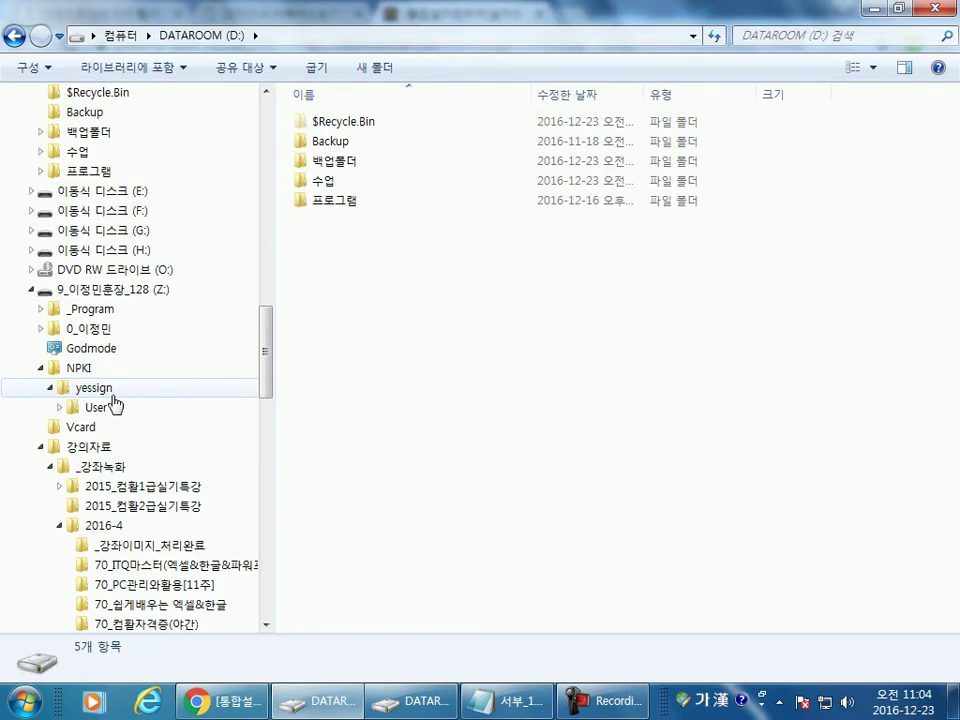
{"action": "left_click", "coordinate": [104, 289]}
{"action": "double_click", "coordinate": [333, 200]}
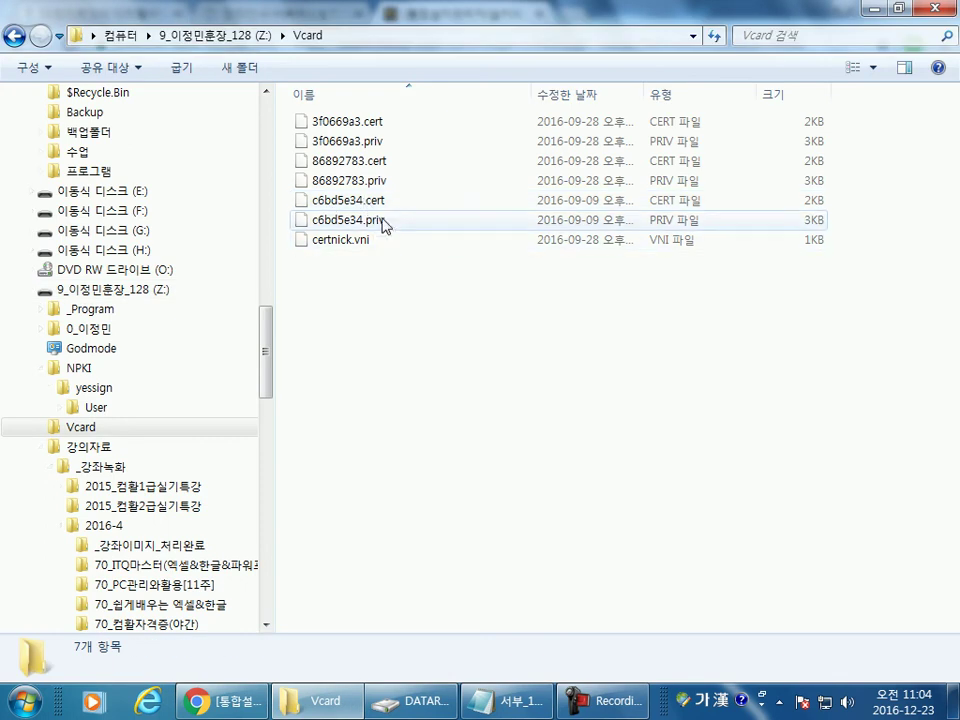
{"action": "key", "text": "BackSpace"}
{"action": "left_click", "coordinate": [370, 560]}
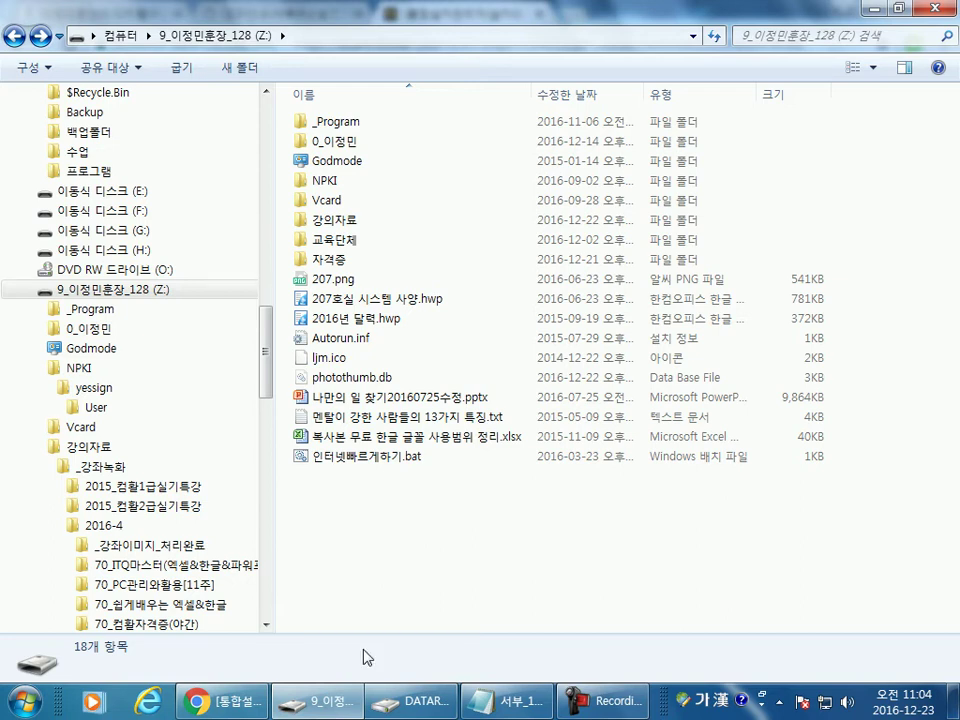
Step: Switch to Notepad and add the line "ISP기능들을 복사해서 사용할 수 없다." under the banking certificate backup section
{"action": "left_click", "coordinate": [508, 701]}
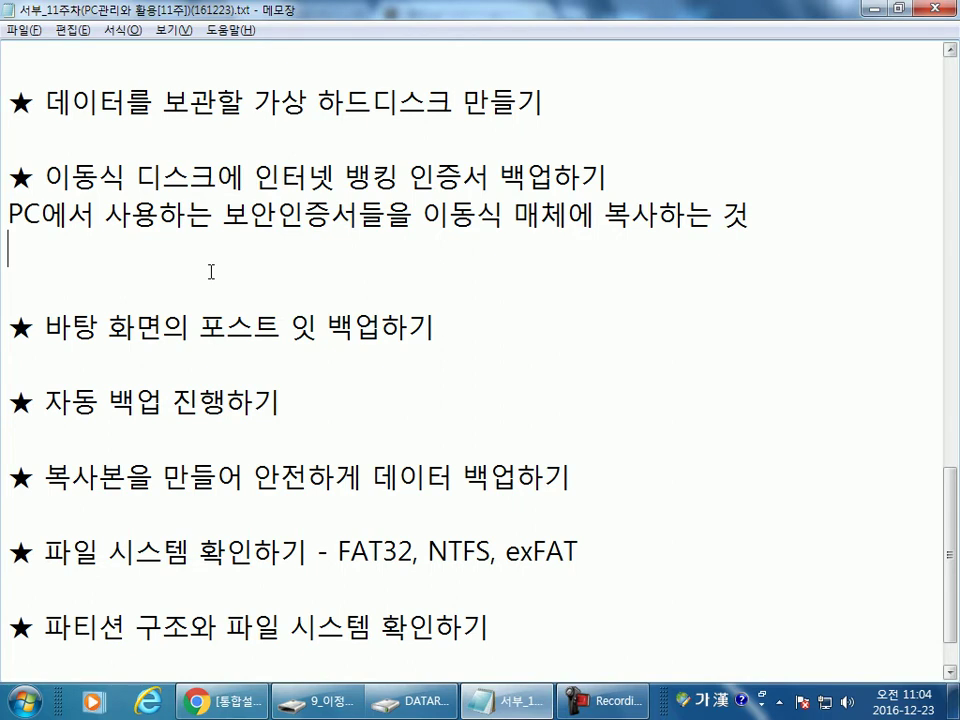
{"action": "type", "text": "ISPO"}
{"action": "key", "text": "BackSpace"}
{"action": "type", "text": "기능들을 "}
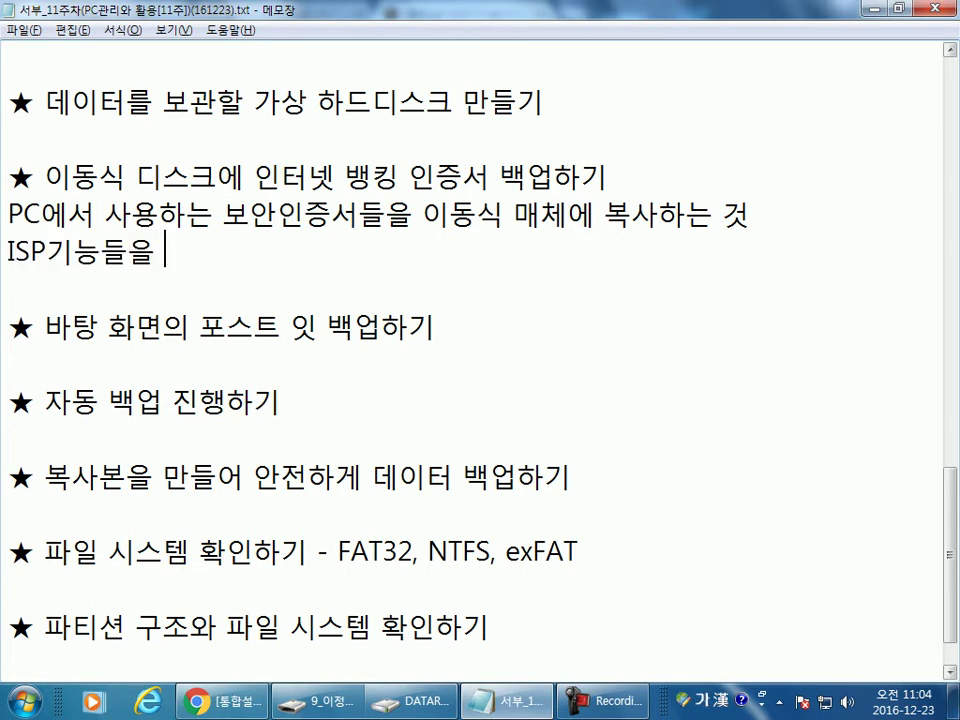
{"action": "type", "text": "ㅂ복사해서 사용"}
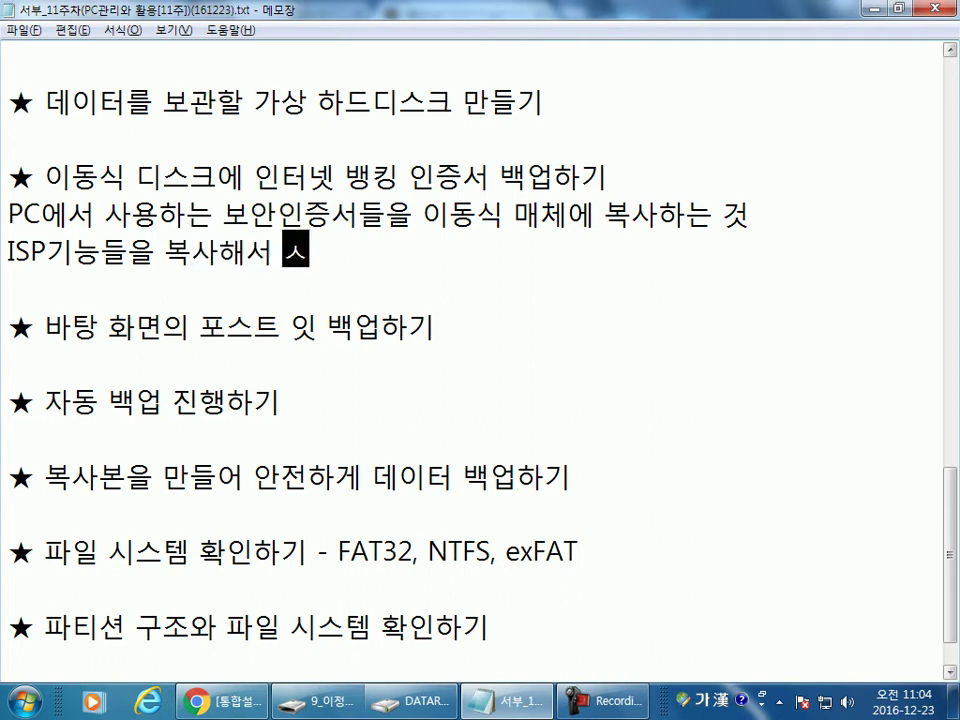
{"action": "type", "text": "할 ㅅ"}
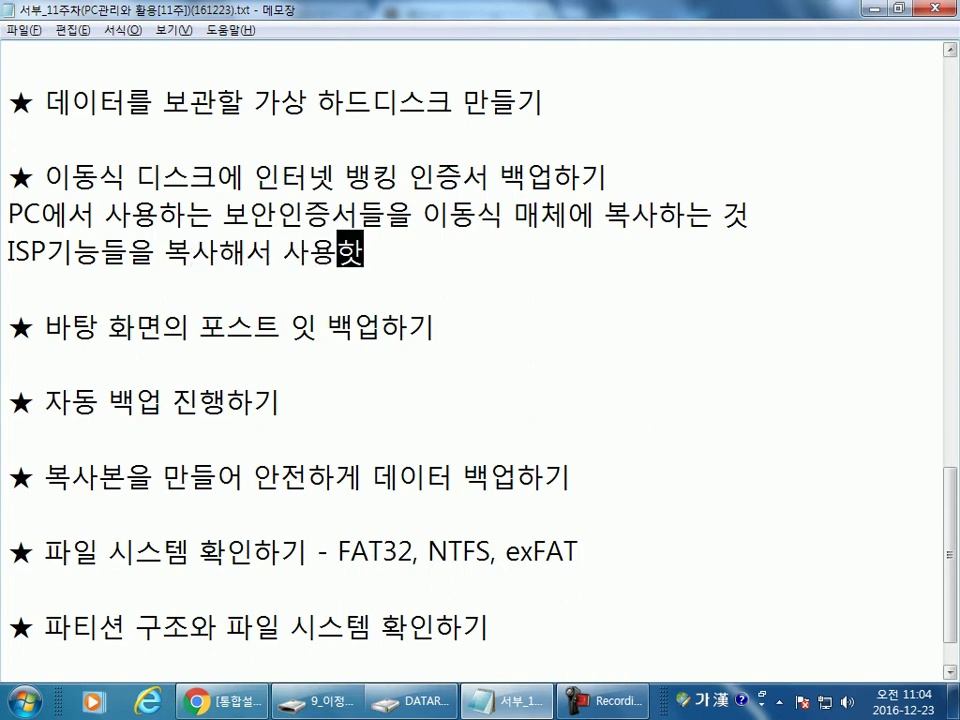
{"action": "type", "text": "수 없다."}
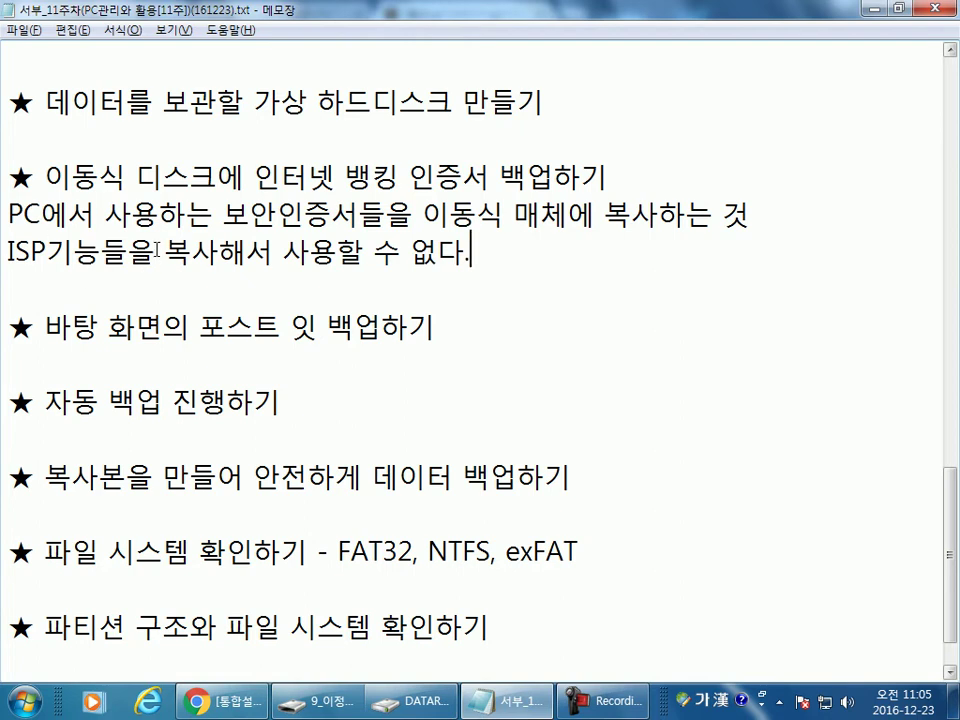
Step: Insert a blank line beneath the heading "바탕 화면의 포스트 잇 백업하기" in the lecture notes
{"action": "left_click", "coordinate": [162, 343]}
{"action": "key", "text": "Return"}
{"action": "left_click", "coordinate": [88, 358]}
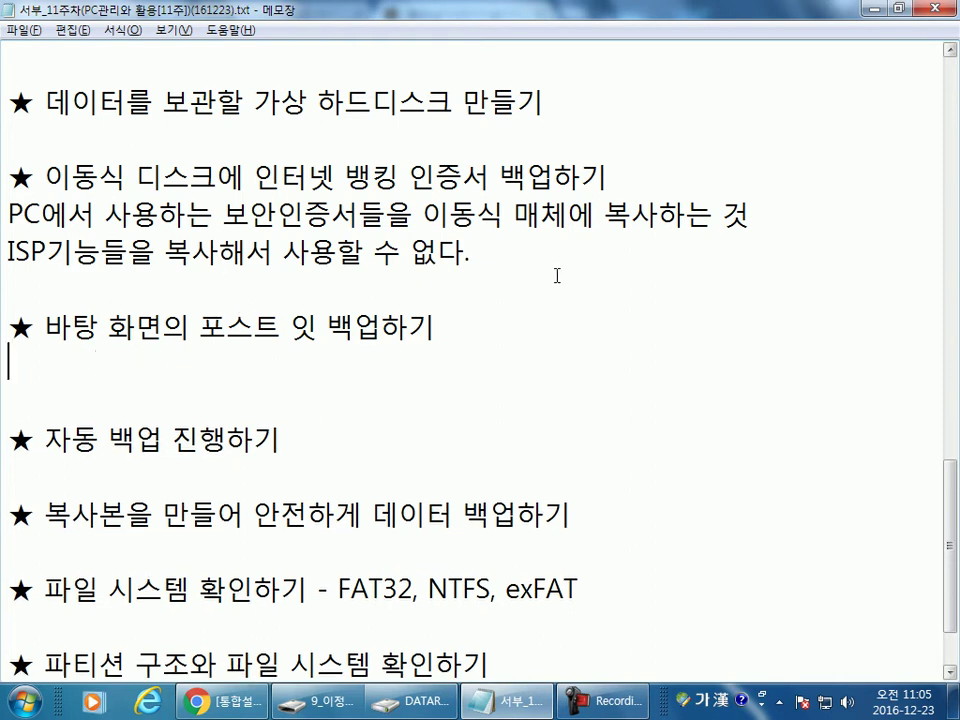
{"action": "scroll", "coordinate": [557, 275], "scroll_direction": "down", "scroll_amount": 1}
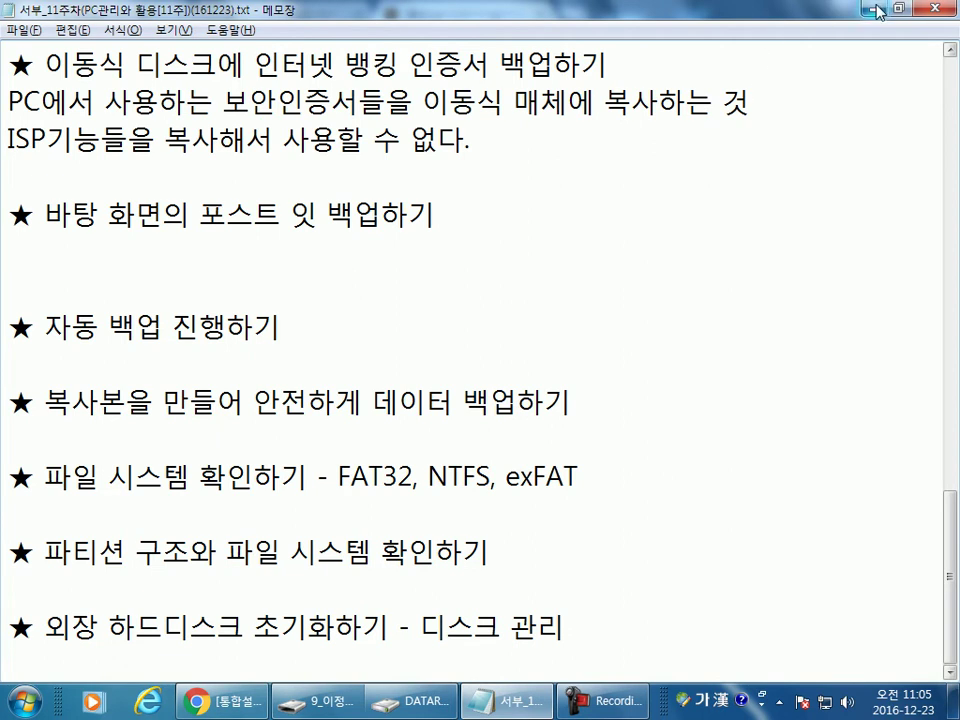
Step: Launch the 스티커 메모 program from the 보조프로그램 group
{"action": "left_click", "coordinate": [27, 700]}
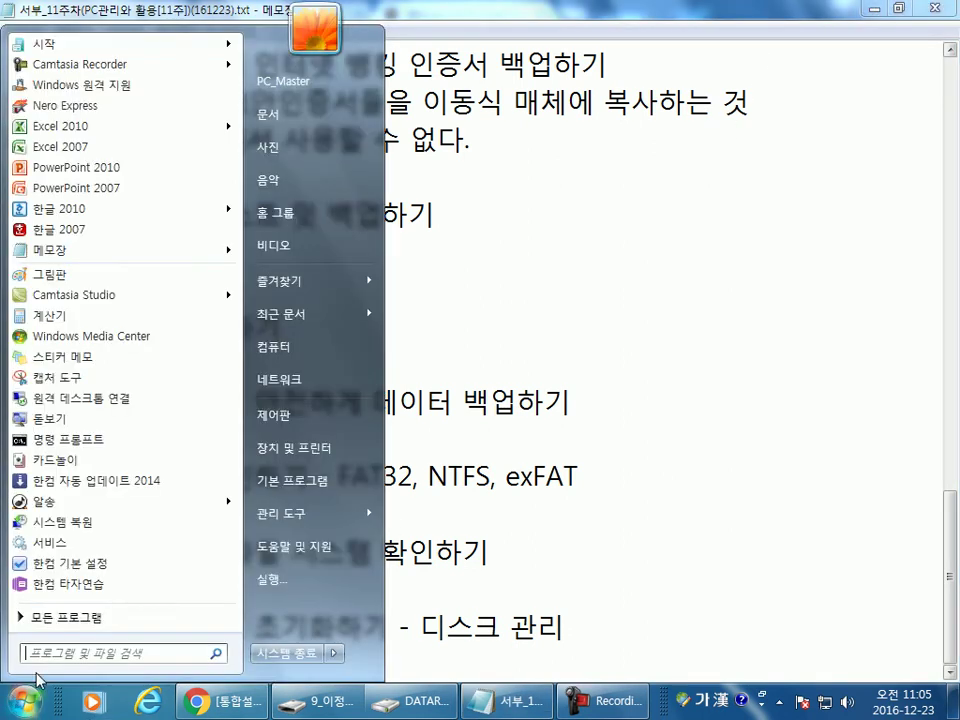
{"action": "left_click", "coordinate": [90, 622]}
{"action": "scroll", "coordinate": [120, 400], "scroll_direction": "down", "scroll_amount": 1}
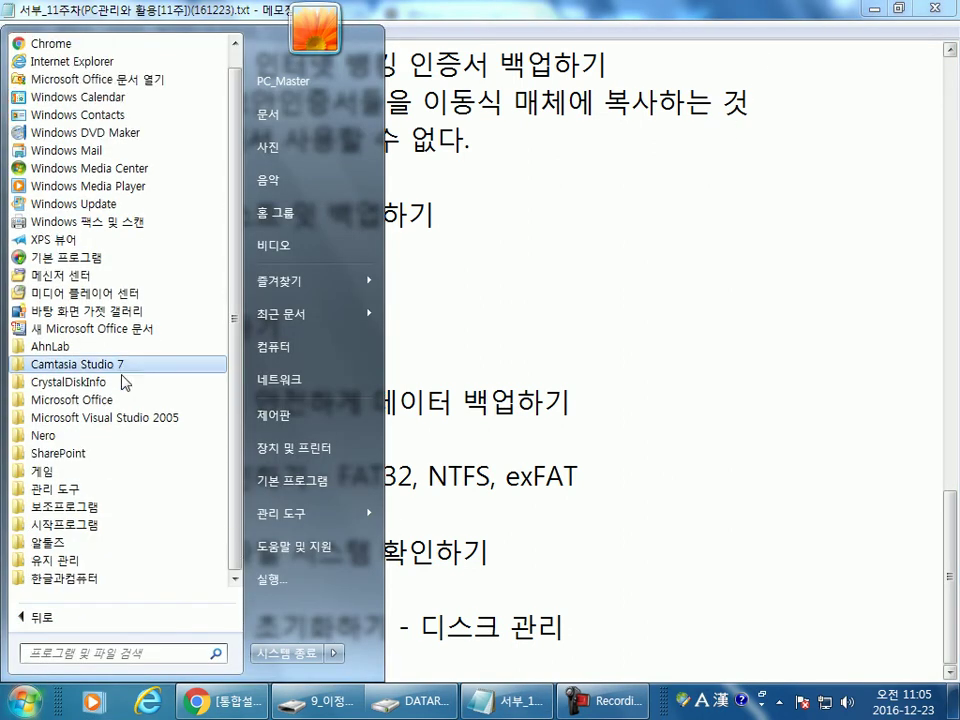
{"action": "left_click", "coordinate": [90, 506]}
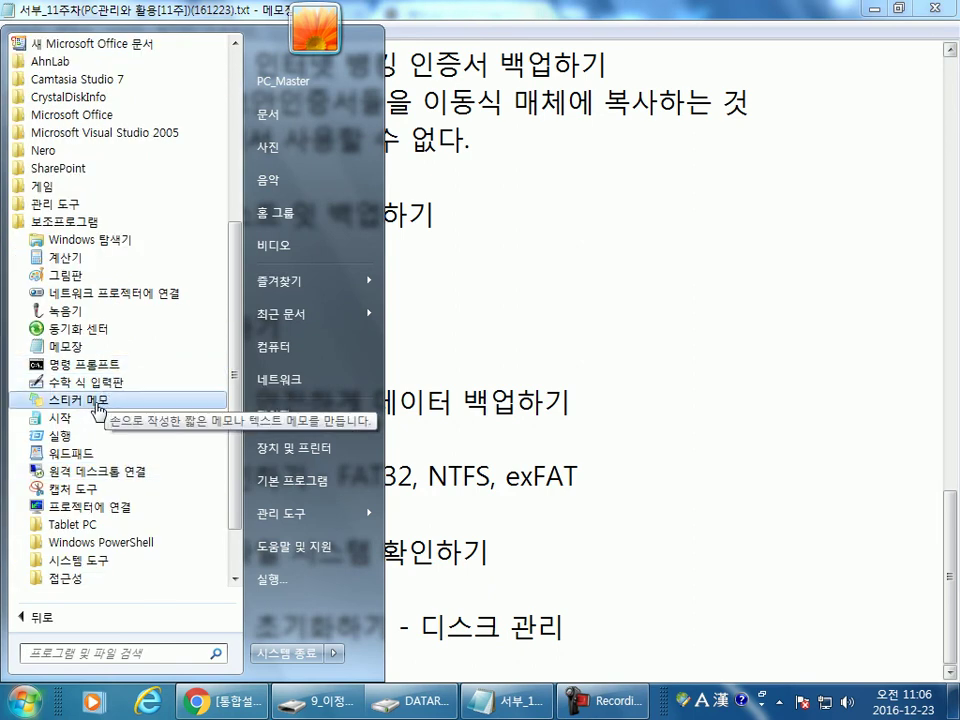
{"action": "left_click", "coordinate": [98, 402]}
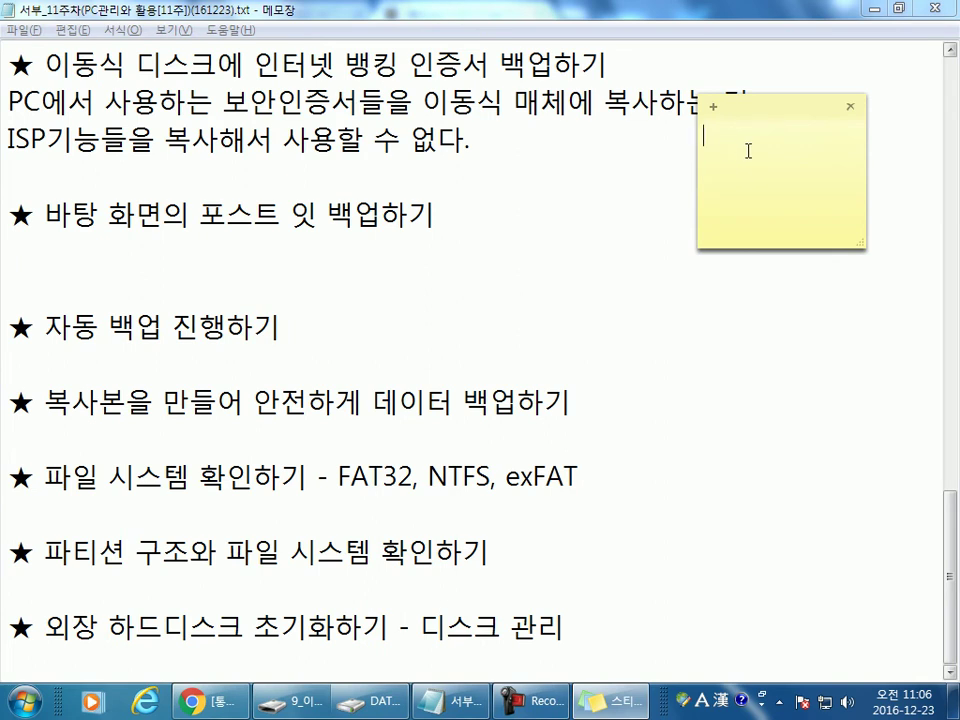
Step: Write "메모" in the new sticky note and enlarge the note slightly
{"action": "type", "text": "ap"}
{"action": "key", "text": "BackSpace"}
{"action": "key", "text": "BackSpace"}
{"action": "key", "text": "Hangul"}
{"action": "type", "text": "메모"}
{"action": "left_click_drag", "start_coordinate": [864, 243], "coordinate": [887, 278]}
Step: View the sticky note's colour options, and request deletion of the note but decline it
{"action": "left_click", "coordinate": [733, 118]}
{"action": "right_click", "coordinate": [768, 170]}
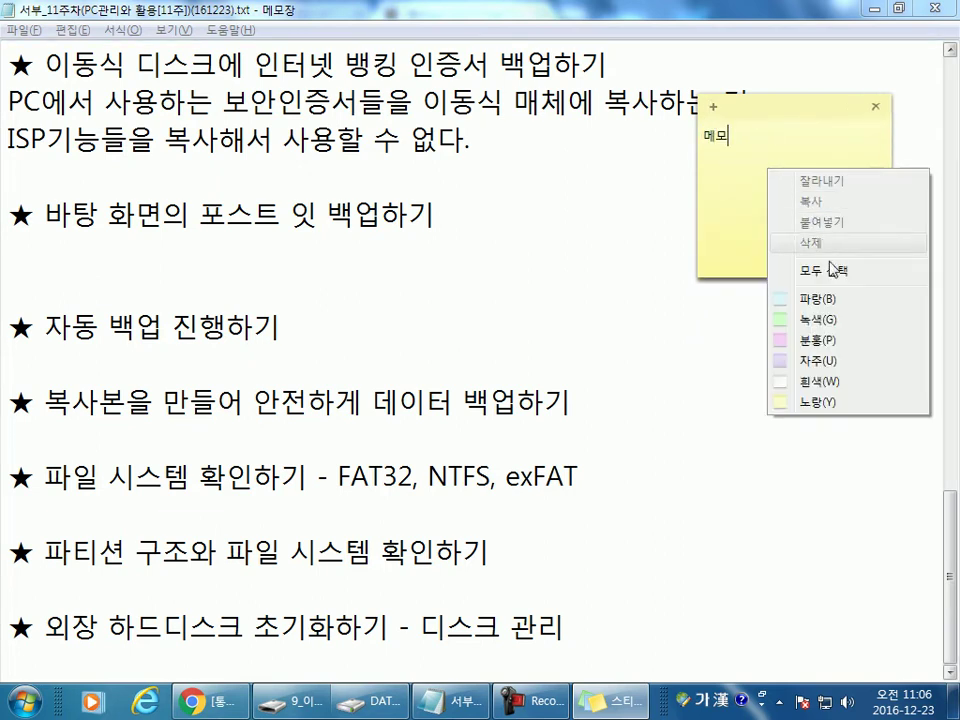
{"action": "key", "text": "Escape"}
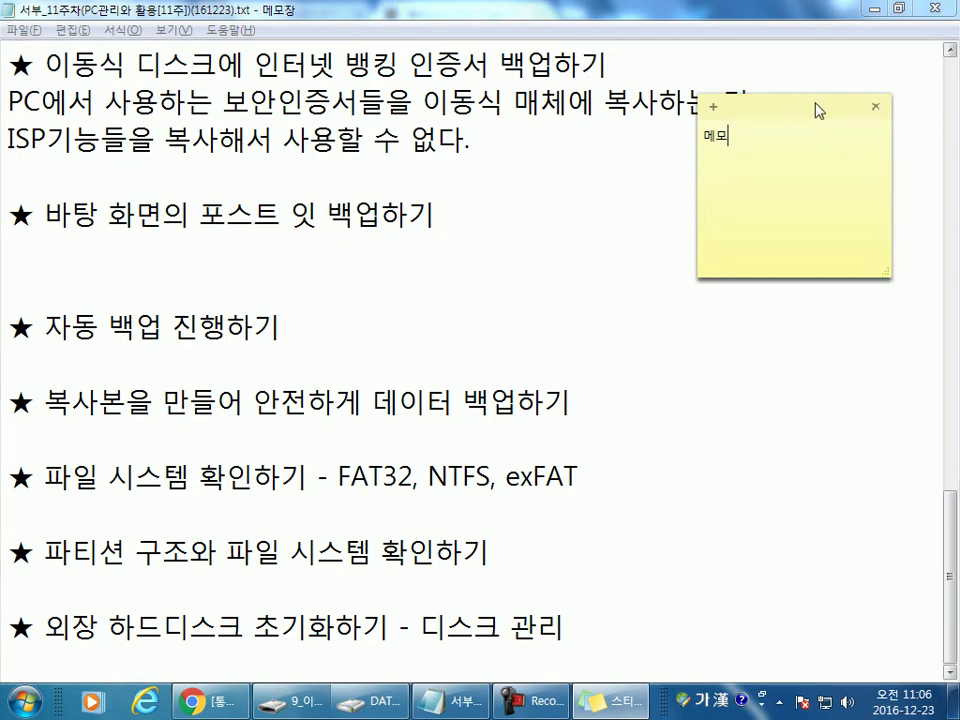
{"action": "left_click", "coordinate": [875, 106]}
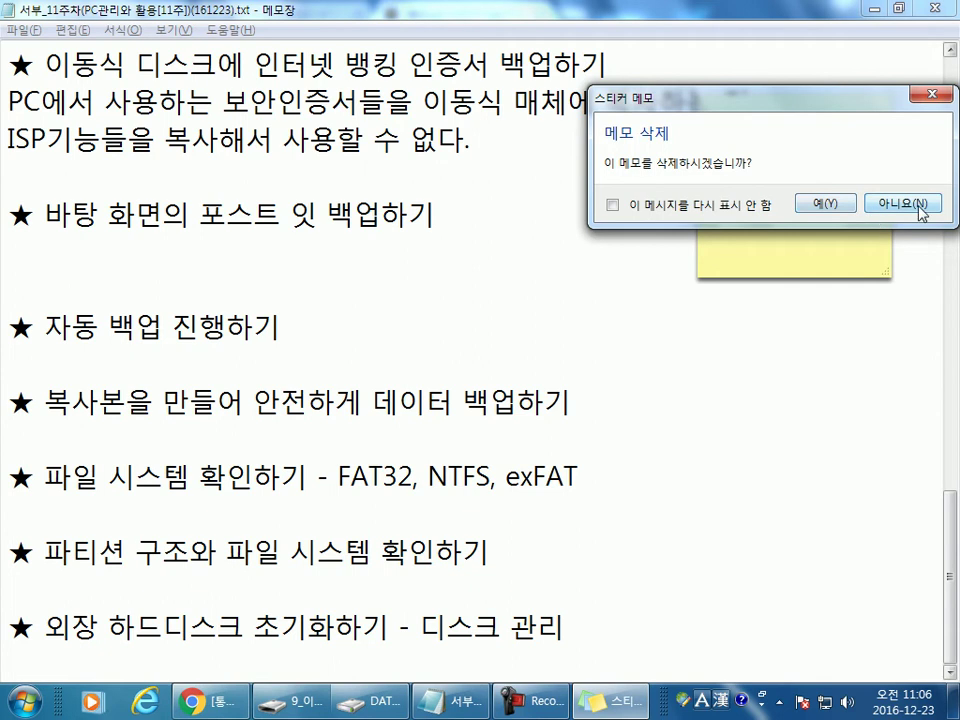
{"action": "left_click", "coordinate": [871, 204]}
Step: Minimize the lecture notes to view the sticky note over the Explorer window, and return to the notes
{"action": "left_click", "coordinate": [560, 280]}
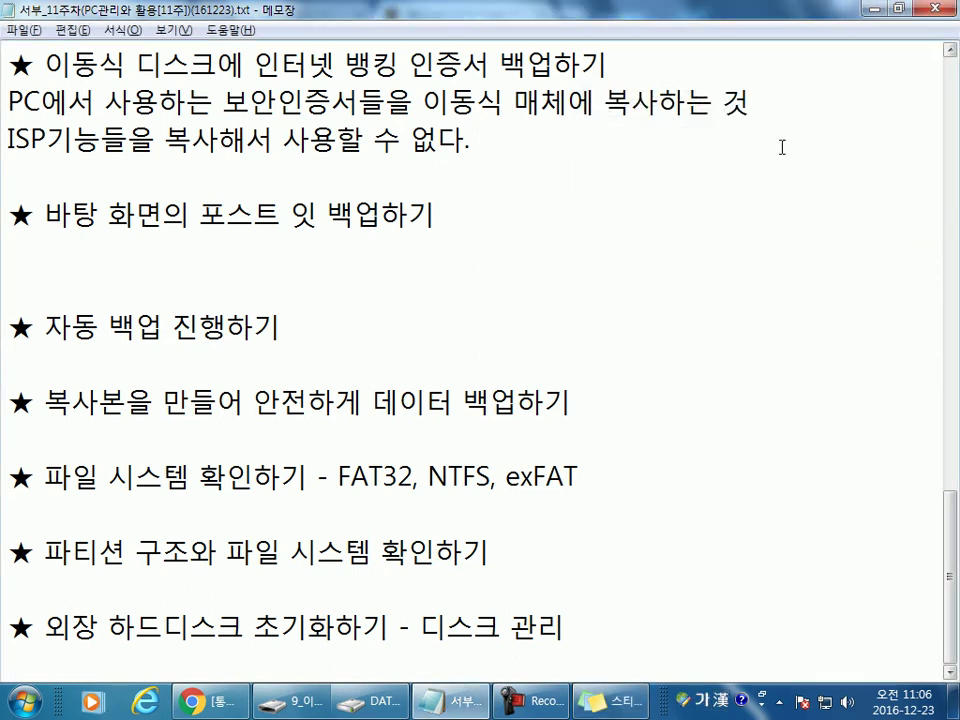
{"action": "double_click", "coordinate": [655, 8]}
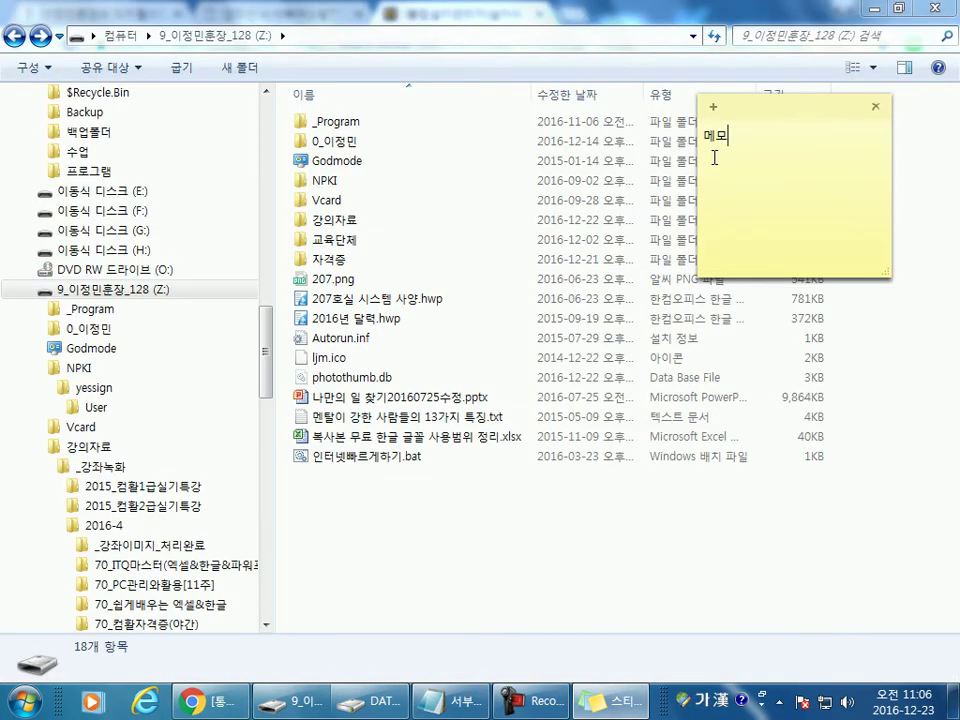
{"action": "left_click", "coordinate": [455, 703]}
{"action": "left_click", "coordinate": [61, 234]}
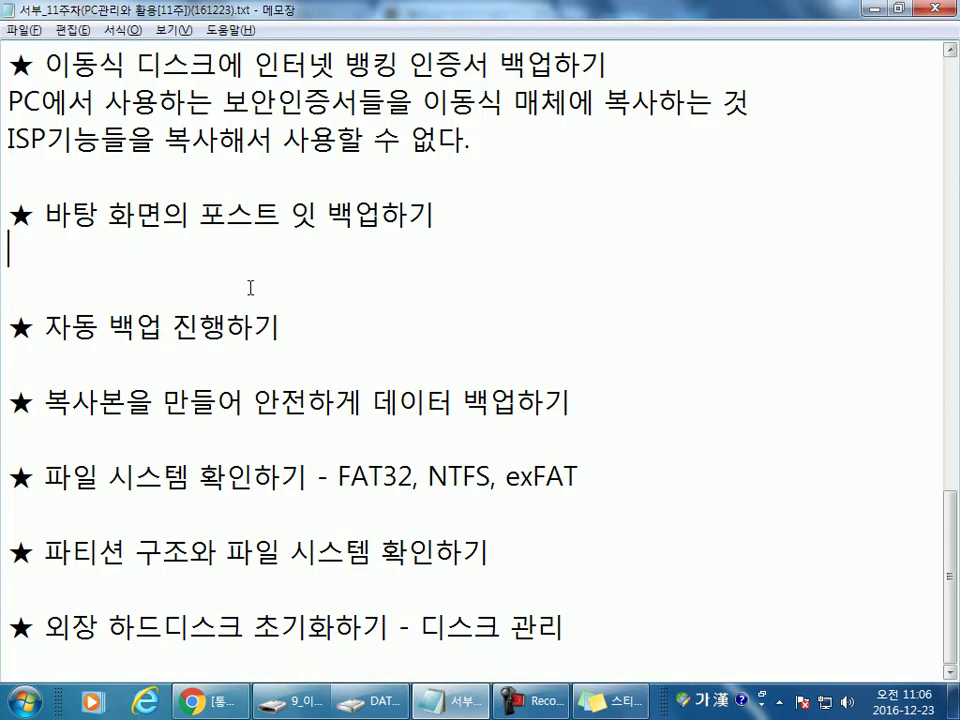
Step: Add the line "시스템이 전반적으로 느려져서 사용하지 않는다." under the heading "자동 백업 진행하기"
{"action": "left_click", "coordinate": [349, 345]}
{"action": "key", "text": "Return"}
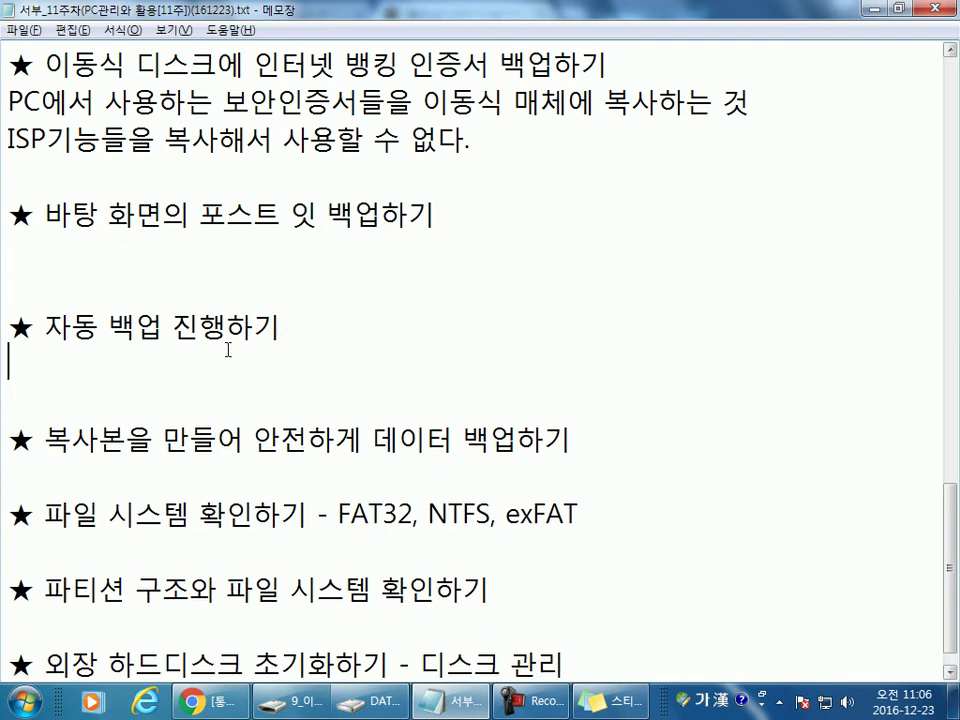
{"action": "type", "text": "시스"}
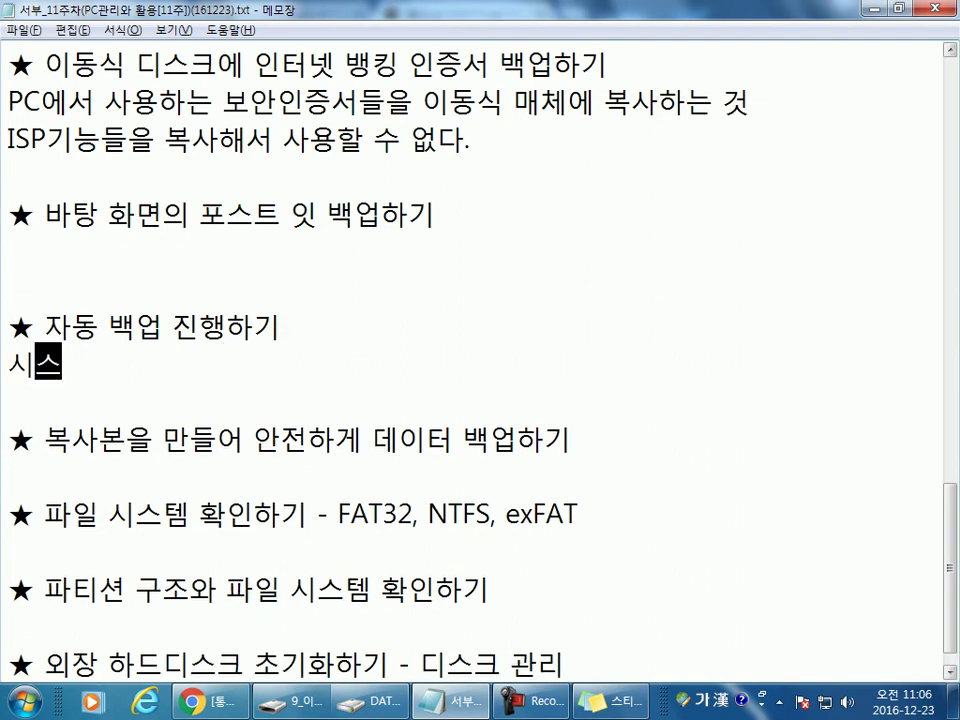
{"action": "type", "text": "템이 전"}
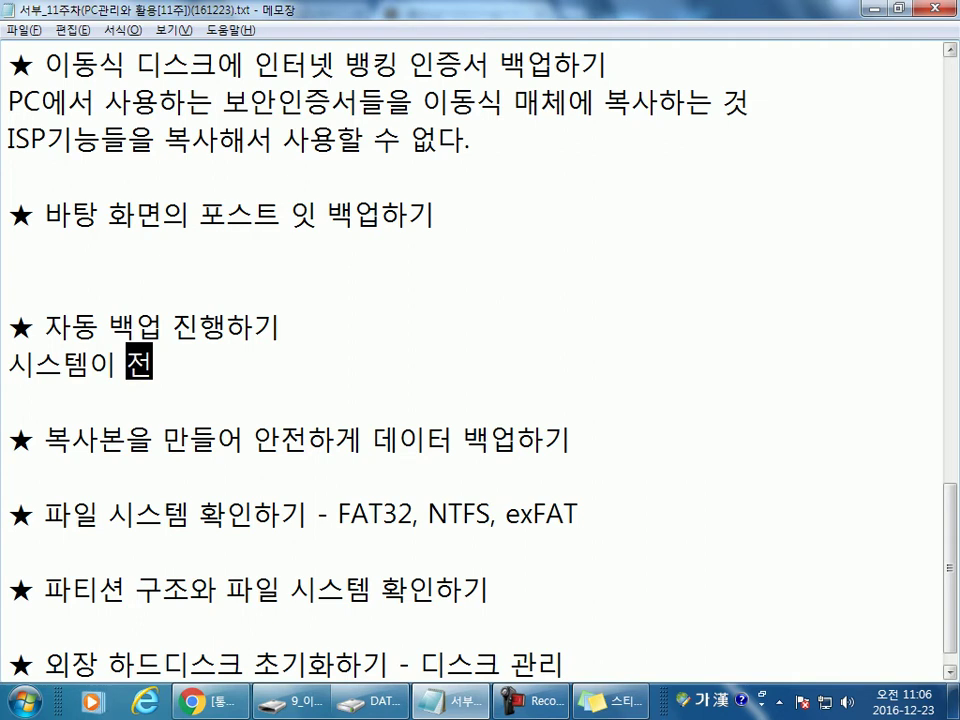
{"action": "type", "text": "반저4ㄱㅇ"}
{"action": "key", "text": "BackSpace"}
{"action": "key", "text": "BackSpace"}
{"action": "key", "text": "BackSpace"}
{"action": "type", "text": "ㅈ"}
{"action": "key", "text": "BackSpace"}
{"action": "key", "text": "BackSpace"}
{"action": "type", "text": "적으로 느렸"}
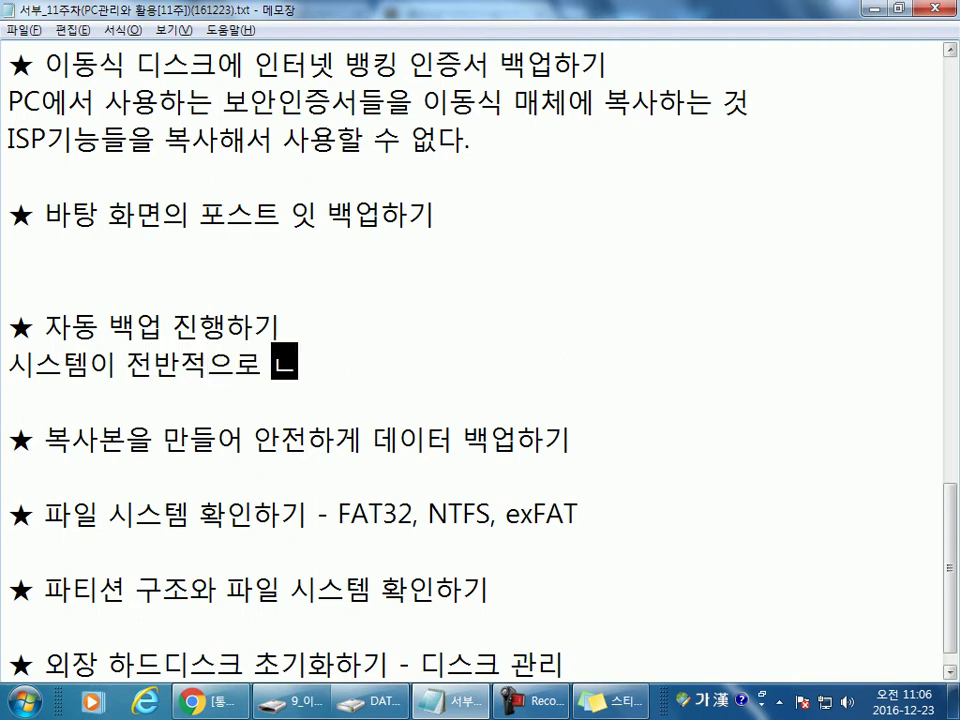
{"action": "key", "text": "BackSpace"}
{"action": "type", "text": "져서"}
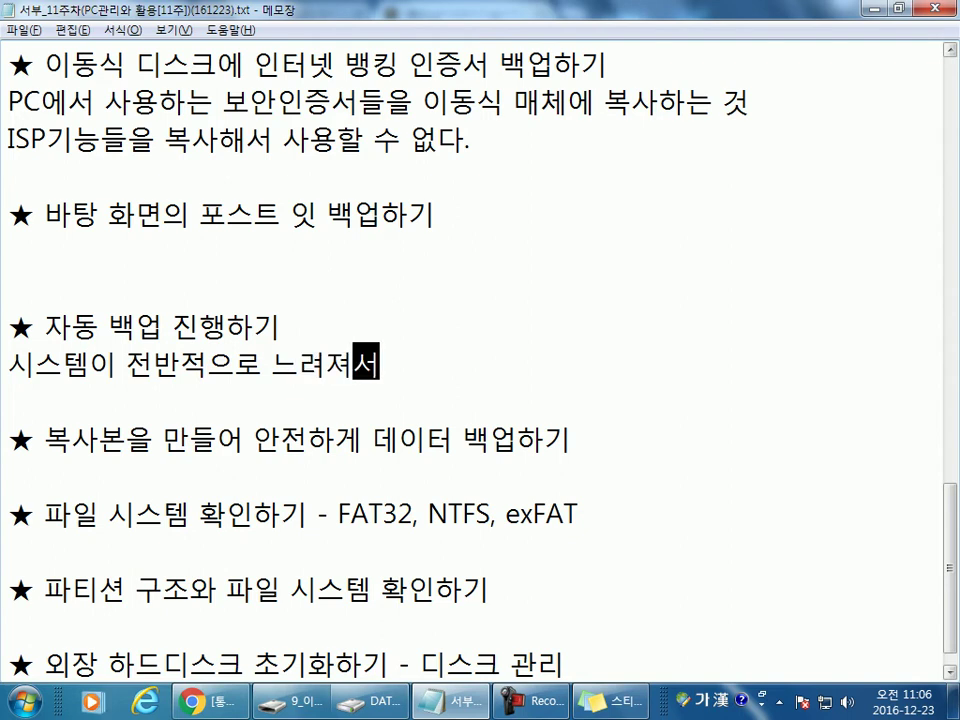
{"action": "type", "text": " 사용하지 않는ㄷ"}
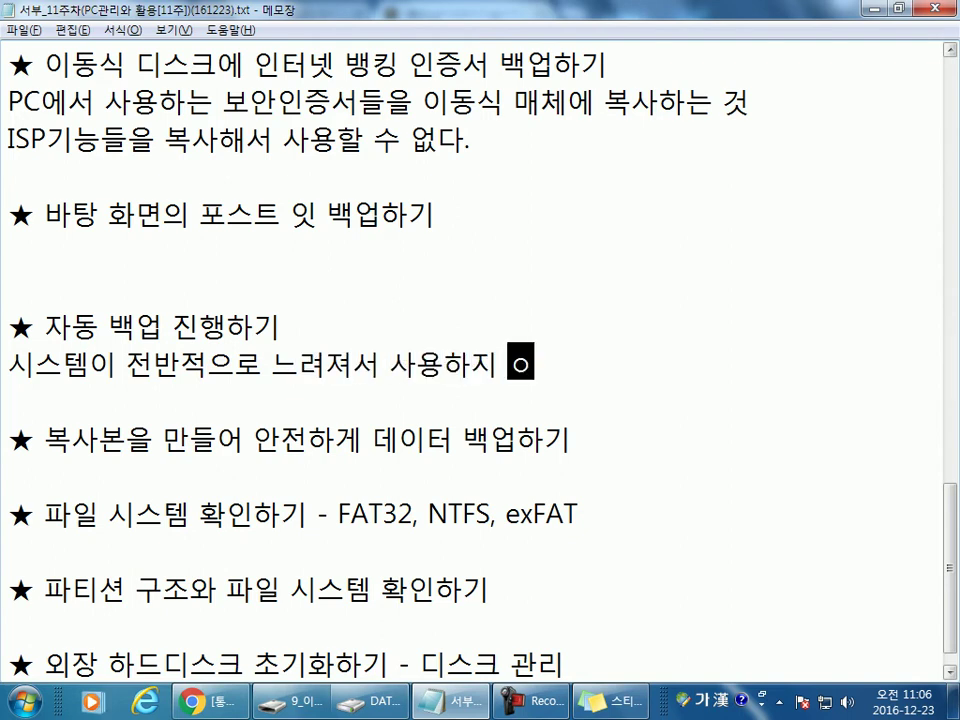
{"action": "type", "text": "ㅏ."}
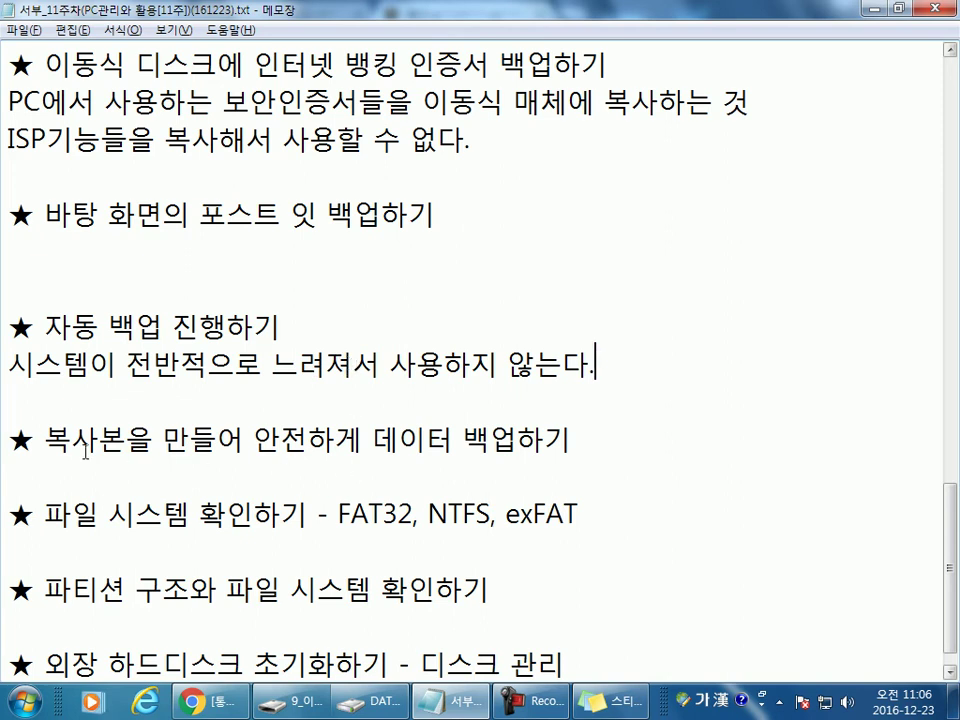
Step: Add the line "개개인이 알아서 처리해야만 한다." under the heading "복사본을 만들어 안전하게 데이터 백업하기"
{"action": "left_click_drag", "start_coordinate": [36, 440], "coordinate": [120, 441]}
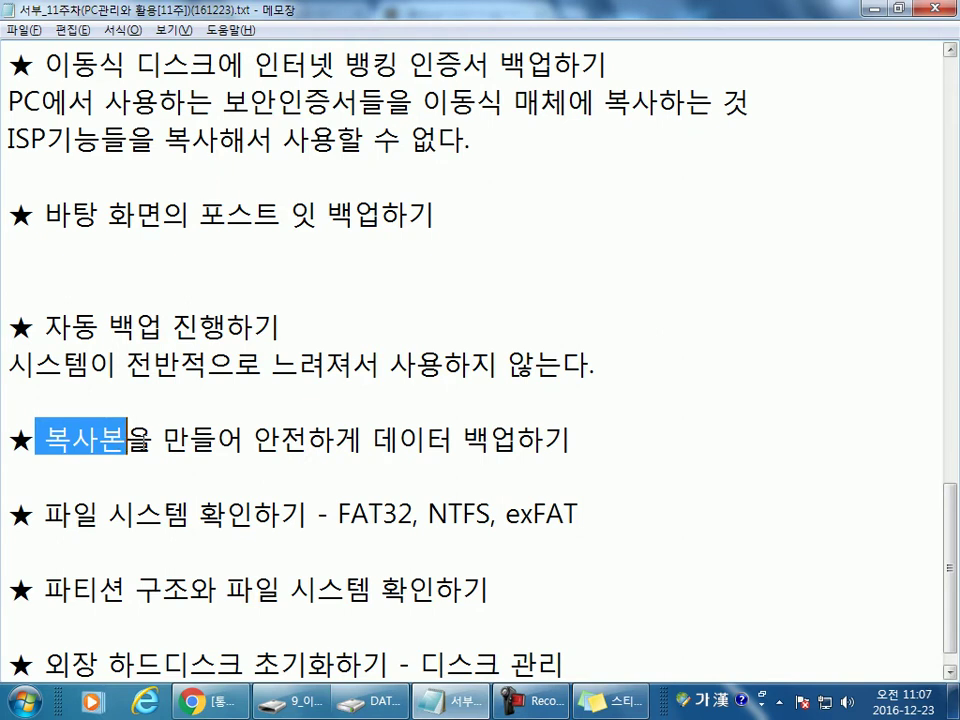
{"action": "scroll", "coordinate": [138, 441], "scroll_direction": "down", "scroll_amount": 1}
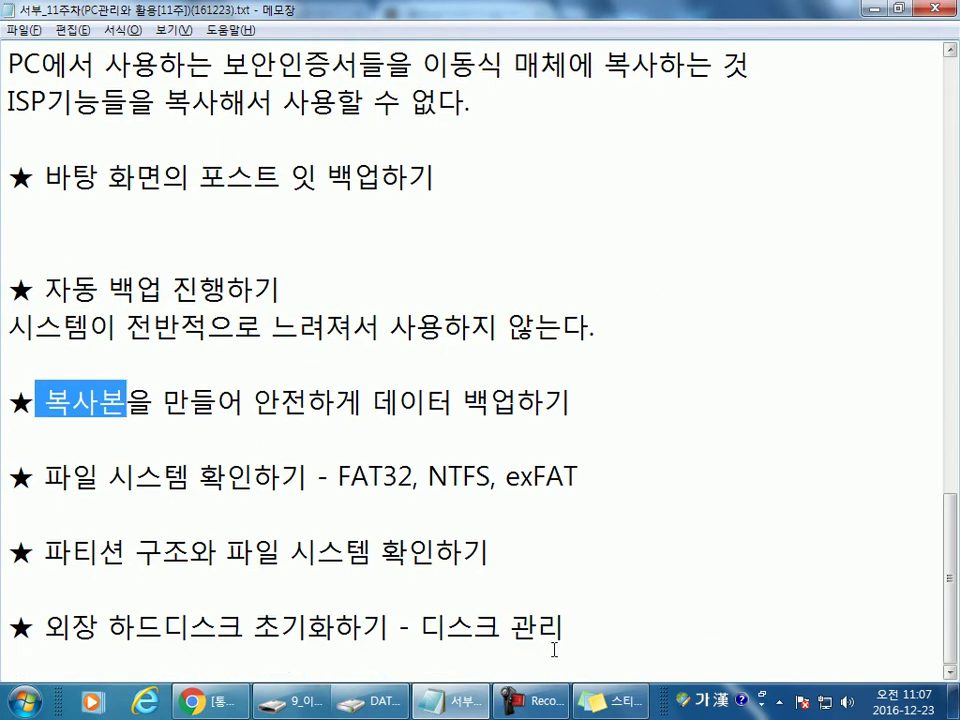
{"action": "left_click", "coordinate": [578, 640]}
{"action": "scroll", "coordinate": [580, 630], "scroll_direction": "down", "scroll_amount": 2}
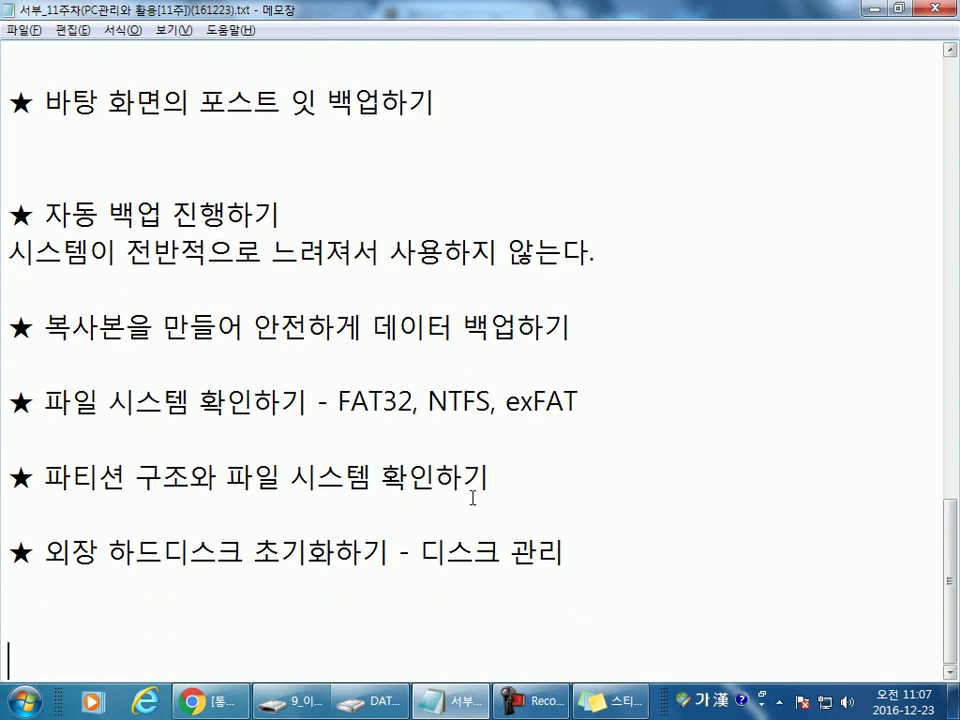
{"action": "key", "text": "Up"}
{"action": "key", "text": "Up"}
{"action": "key", "text": "Up"}
{"action": "key", "text": "Up"}
{"action": "key", "text": "Up"}
{"action": "key", "text": "Up"}
{"action": "key", "text": "Up"}
{"action": "key", "text": "Up"}
{"action": "key", "text": "Return"}
{"action": "key", "text": "Up"}
{"action": "type", "text": "개개"}
{"action": "type", "text": "인의"}
{"action": "key", "text": "BackSpace"}
{"action": "key", "text": "BackSpace"}
{"action": "type", "text": "이 알아서"}
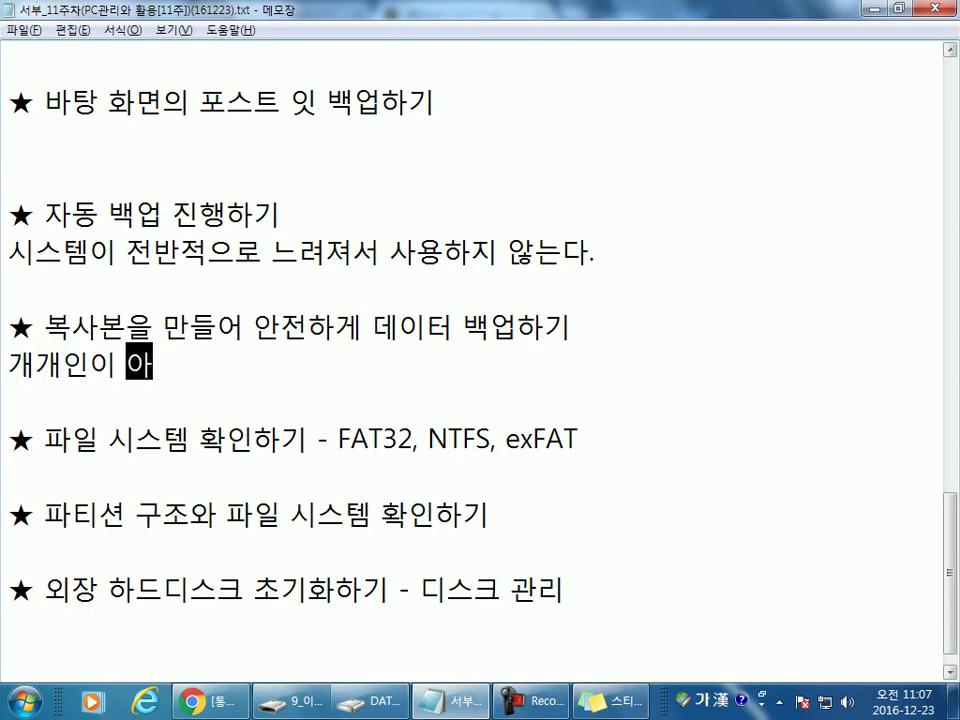
{"action": "type", "text": " 처리"}
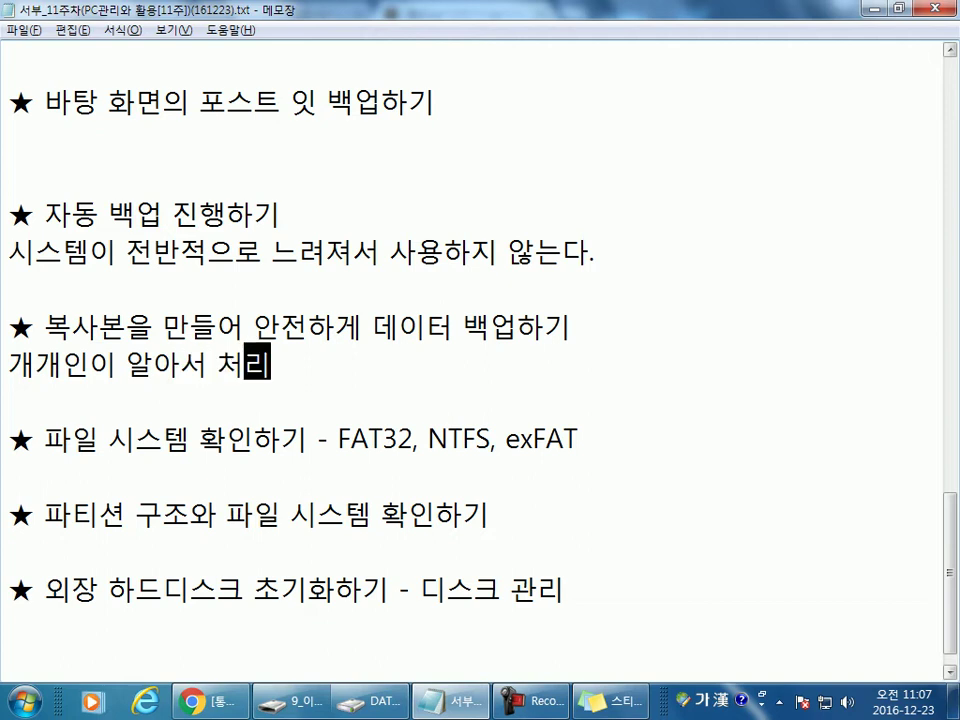
{"action": "type", "text": "해야만 한다."}
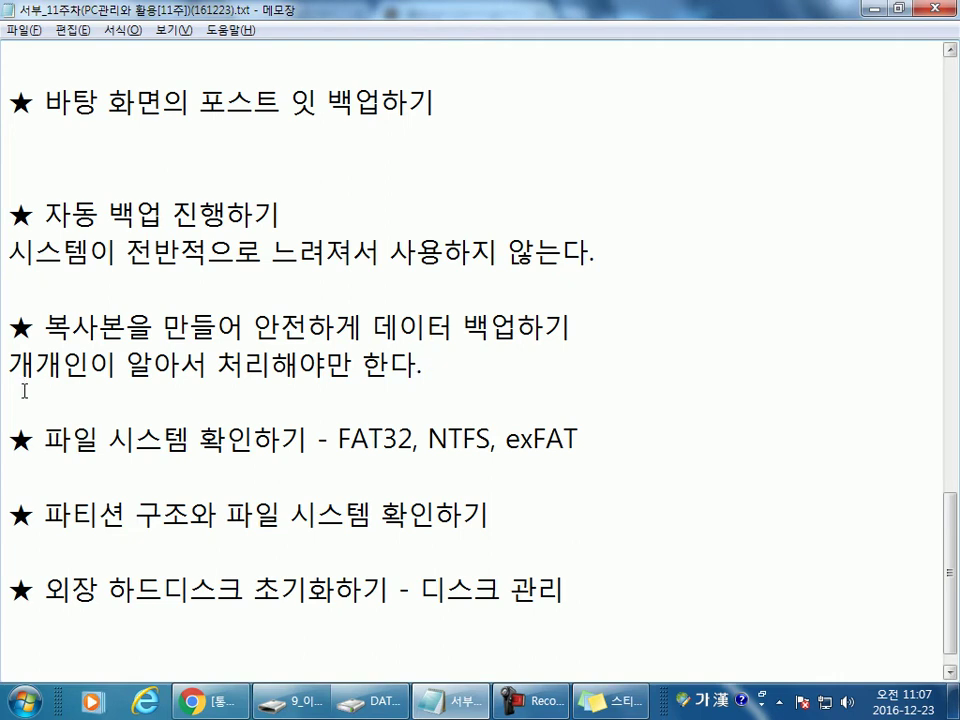
Step: Highlight the line just added, and insert a blank line below the heading "파일 시스템 확인하기 - FAT32, NTFS, exFAT"
{"action": "left_click_drag", "start_coordinate": [10, 364], "coordinate": [393, 372]}
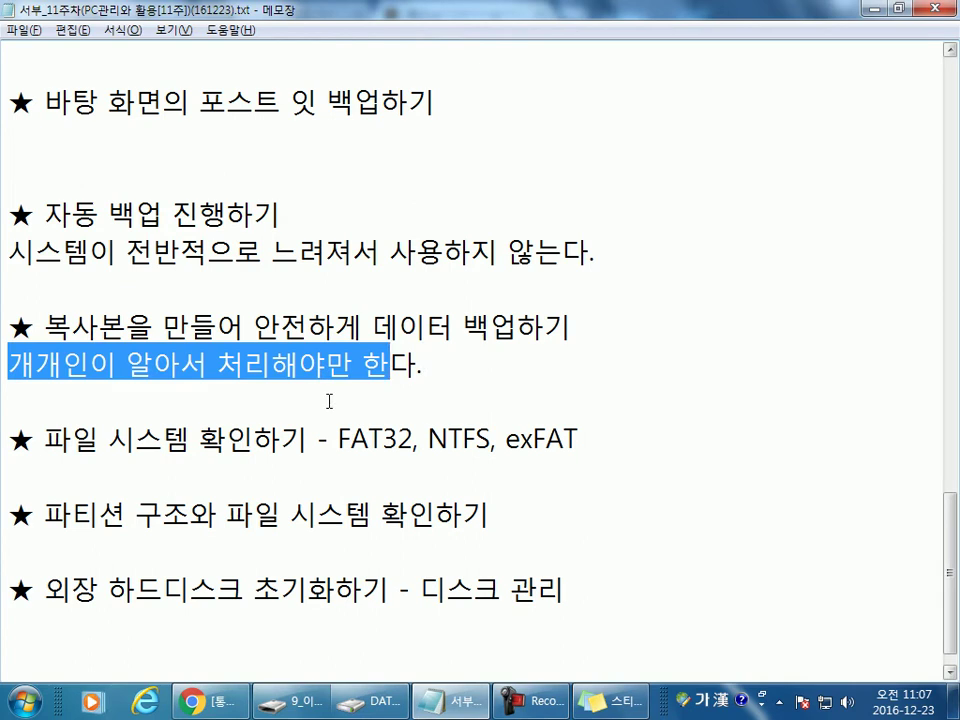
{"action": "left_click", "coordinate": [375, 401]}
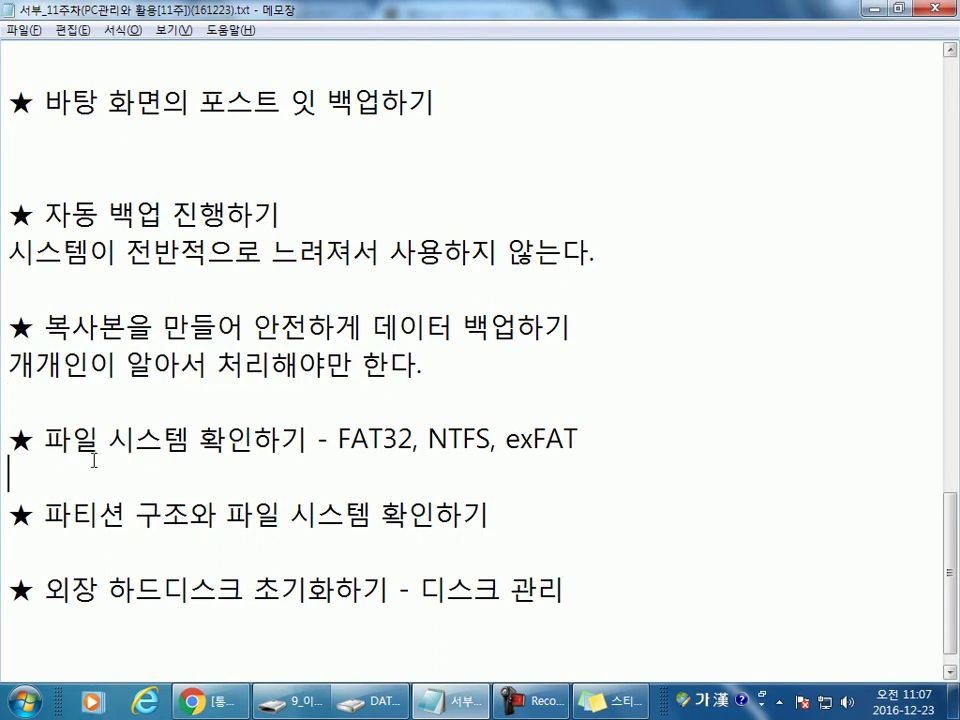
{"action": "left_click", "coordinate": [230, 477]}
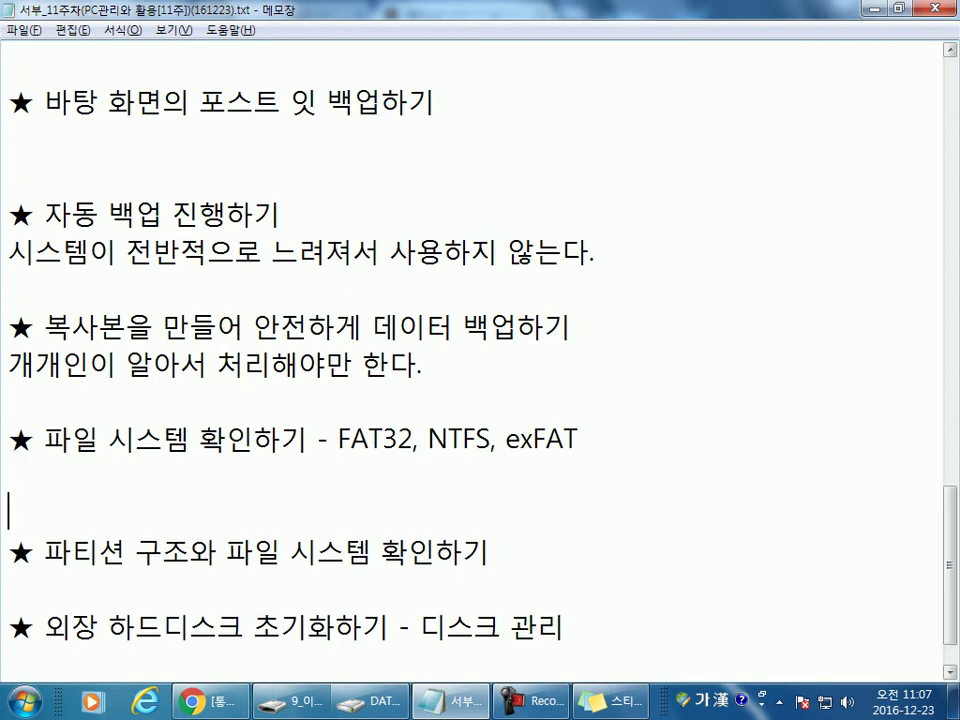
{"action": "scroll", "coordinate": [217, 415], "scroll_direction": "down", "scroll_amount": 1}
{"action": "left_click", "coordinate": [63, 390]}
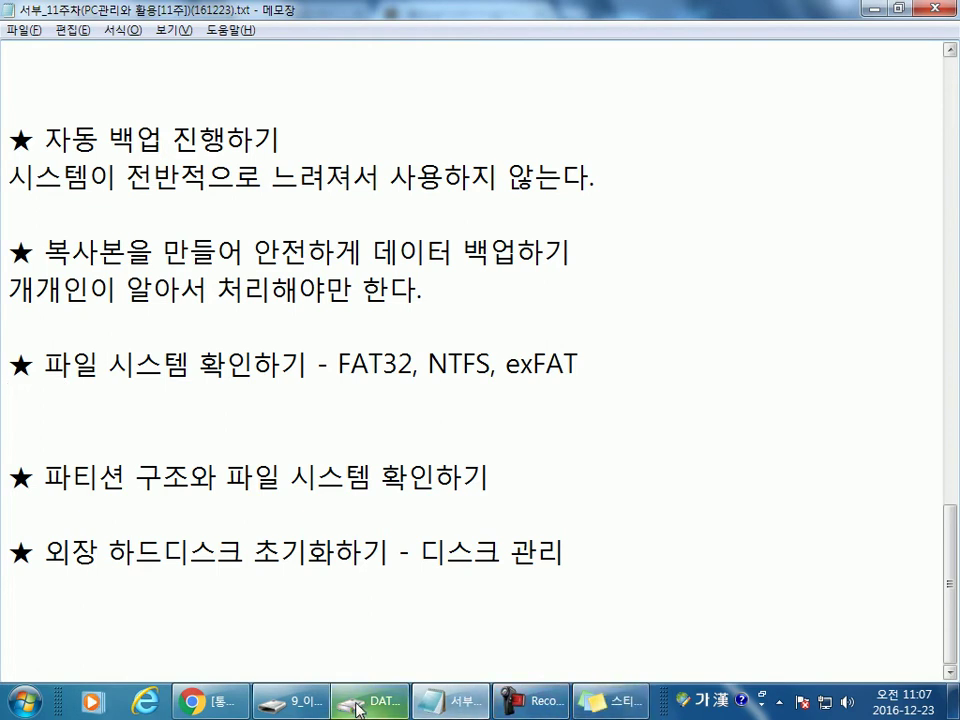
Step: Open the Computer view in Explorer and inspect the file system setting in the format options of DATAROOM (D:), without formatting
{"action": "mouse_move", "coordinate": [370, 701]}
{"action": "left_click", "coordinate": [400, 590]}
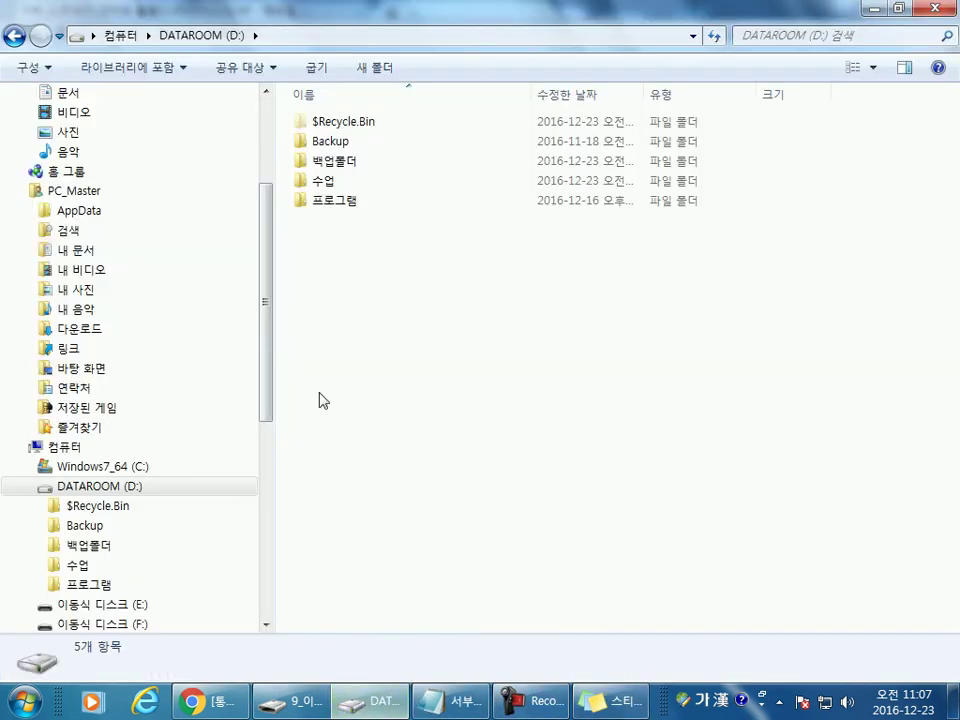
{"action": "left_click", "coordinate": [64, 447]}
{"action": "right_click", "coordinate": [355, 181]}
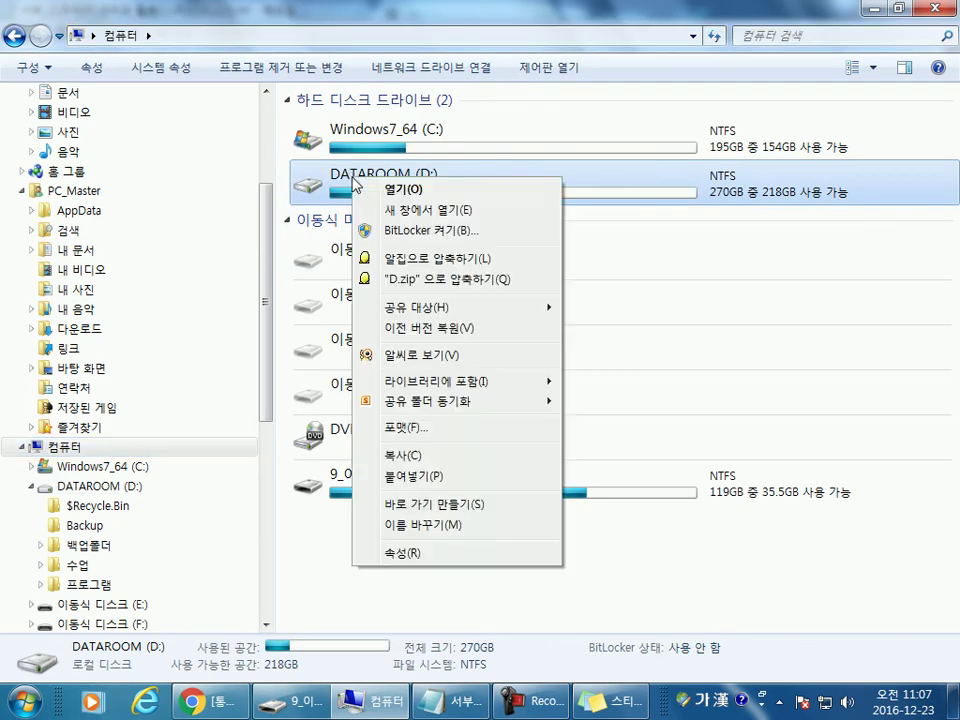
{"action": "left_click", "coordinate": [419, 429]}
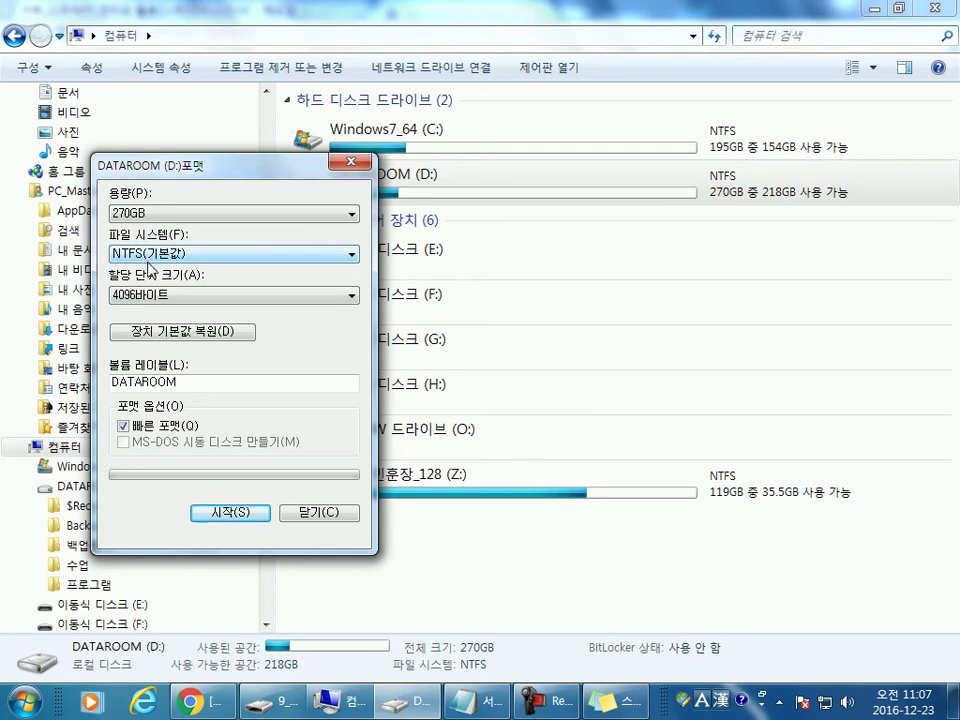
{"action": "key", "text": "Escape"}
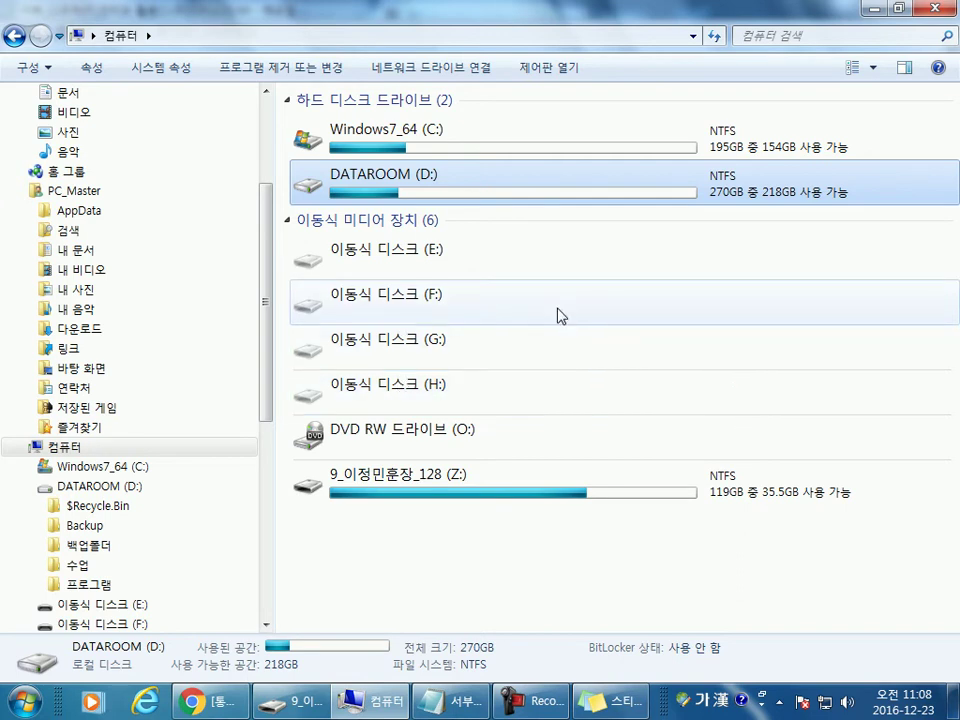
Step: Clear the drive selection, decline formatting drive I:, and open the details of the driver software installation notice
{"action": "left_click", "coordinate": [481, 583]}
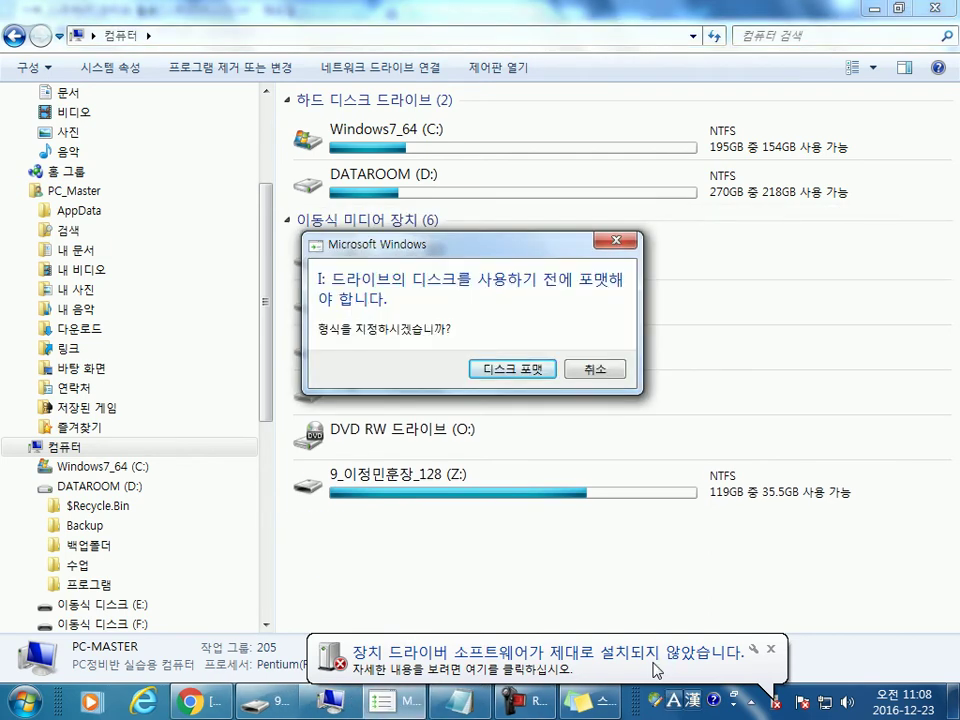
{"action": "left_click", "coordinate": [604, 378]}
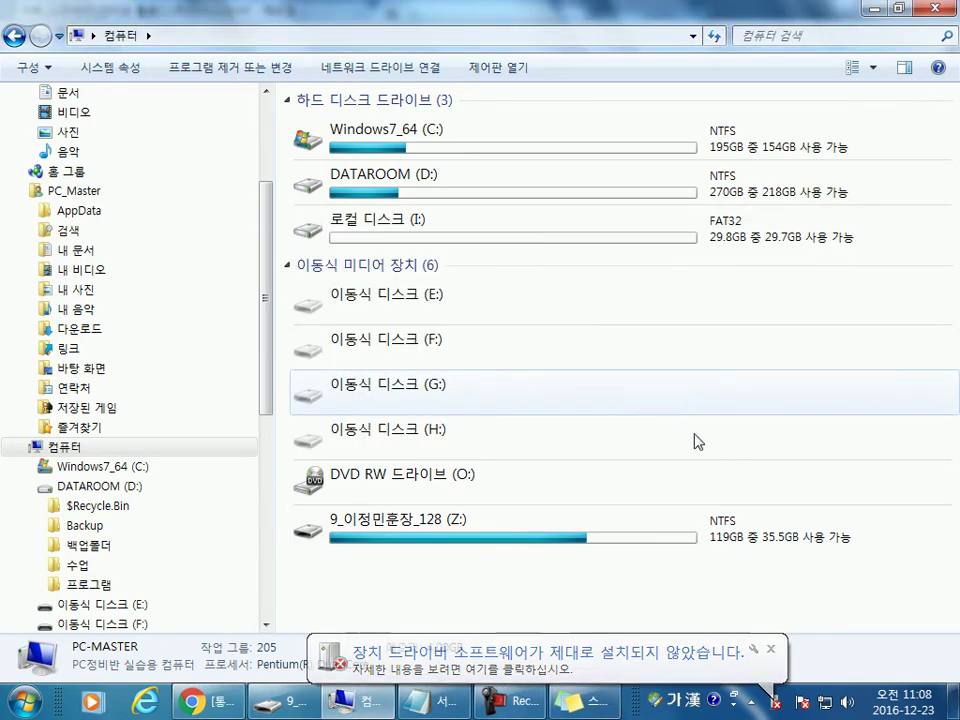
{"action": "left_click", "coordinate": [766, 650]}
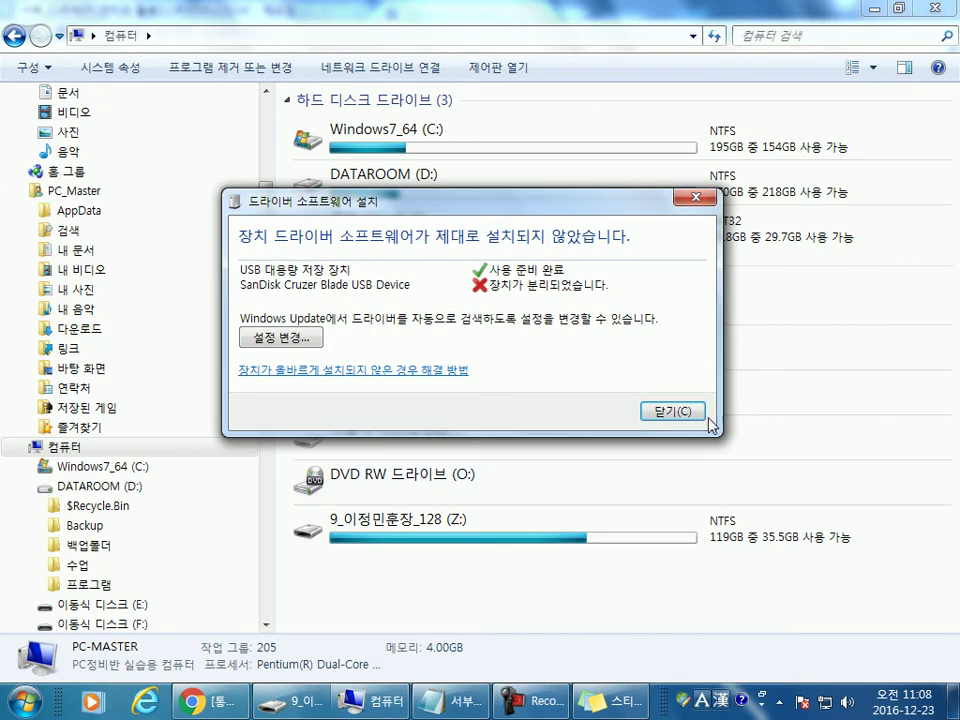
Step: Close the driver installation dialog, check the image files on the local disk (I:), and return to the drive list
{"action": "left_click", "coordinate": [690, 411]}
{"action": "left_click", "coordinate": [368, 225]}
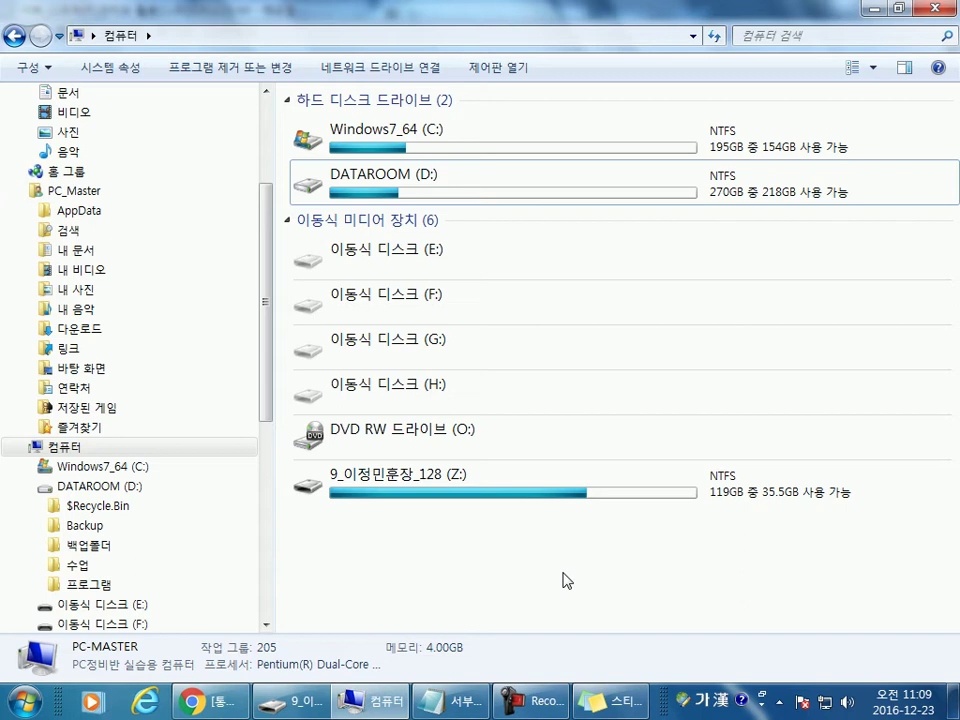
{"action": "key", "text": "Up"}
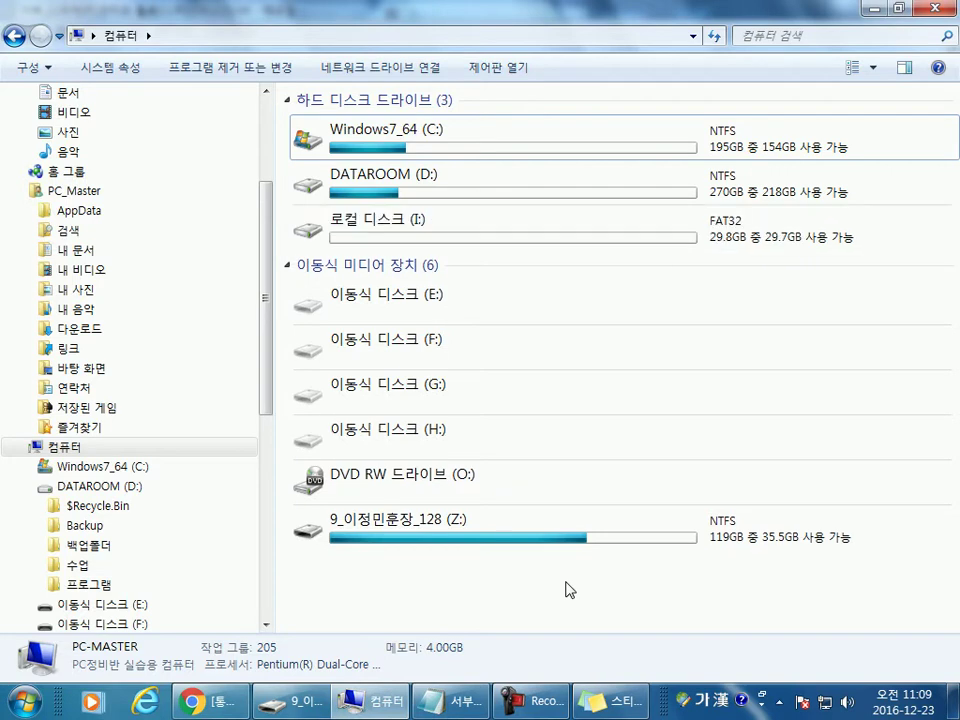
{"action": "double_click", "coordinate": [439, 229]}
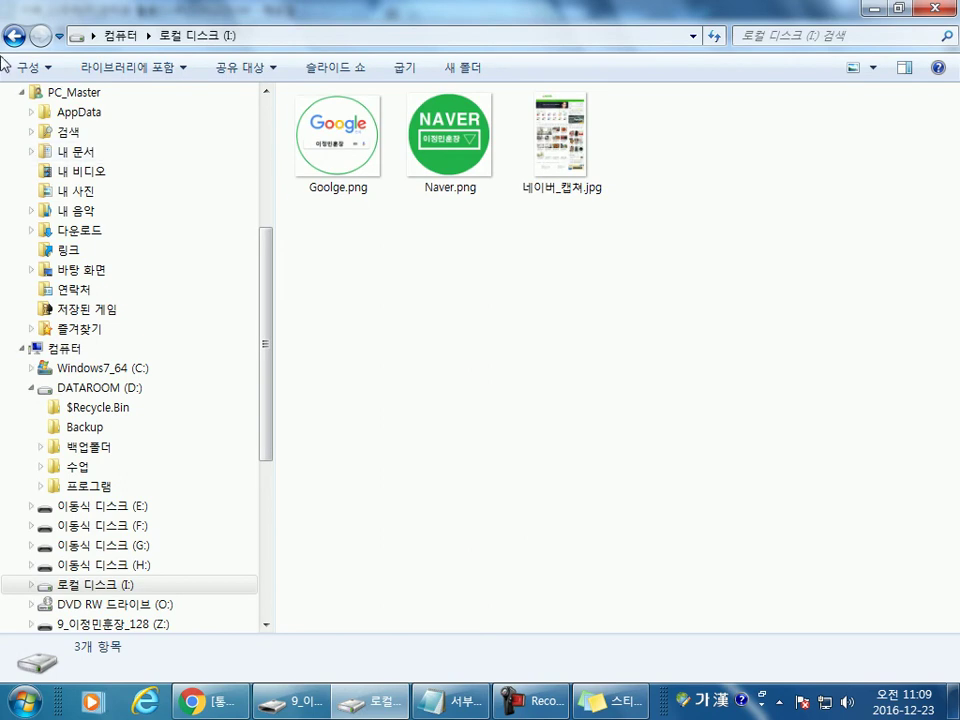
{"action": "left_click_drag", "start_coordinate": [623, 248], "coordinate": [304, 89]}
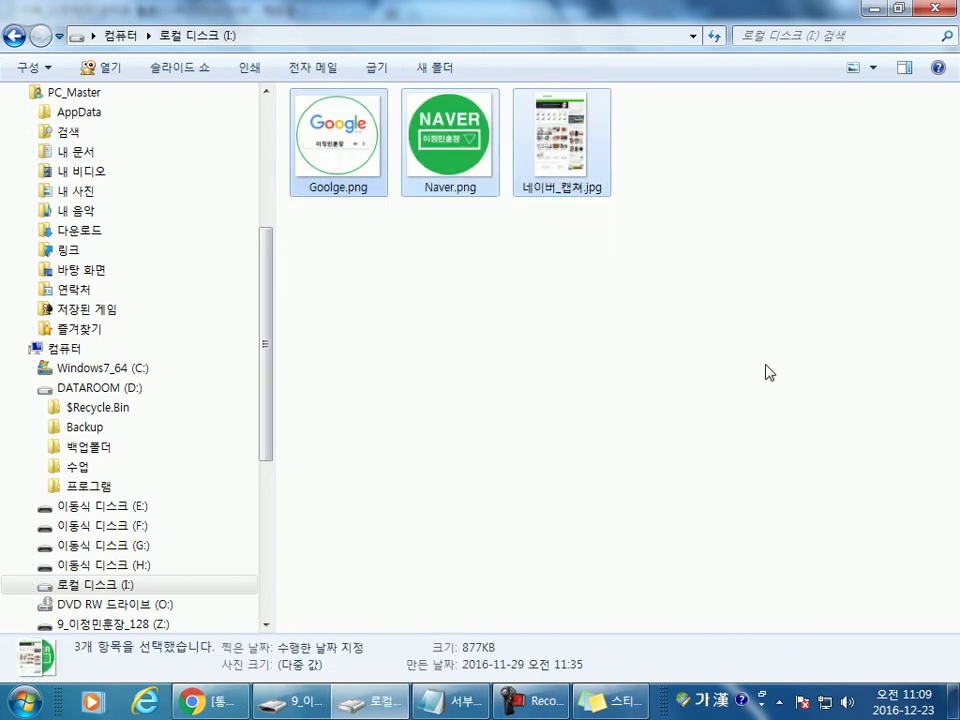
{"action": "left_click", "coordinate": [13, 36]}
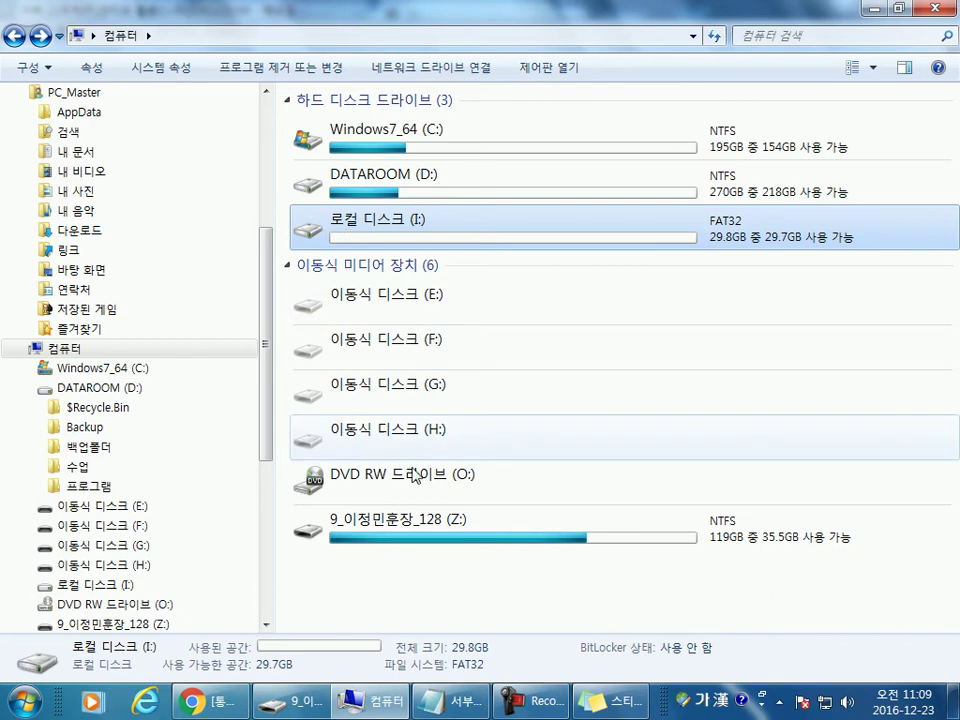
Step: Compare the file system details of the local disk (I:) and the removable drive (Z:) in the drive list
{"action": "left_click", "coordinate": [348, 222]}
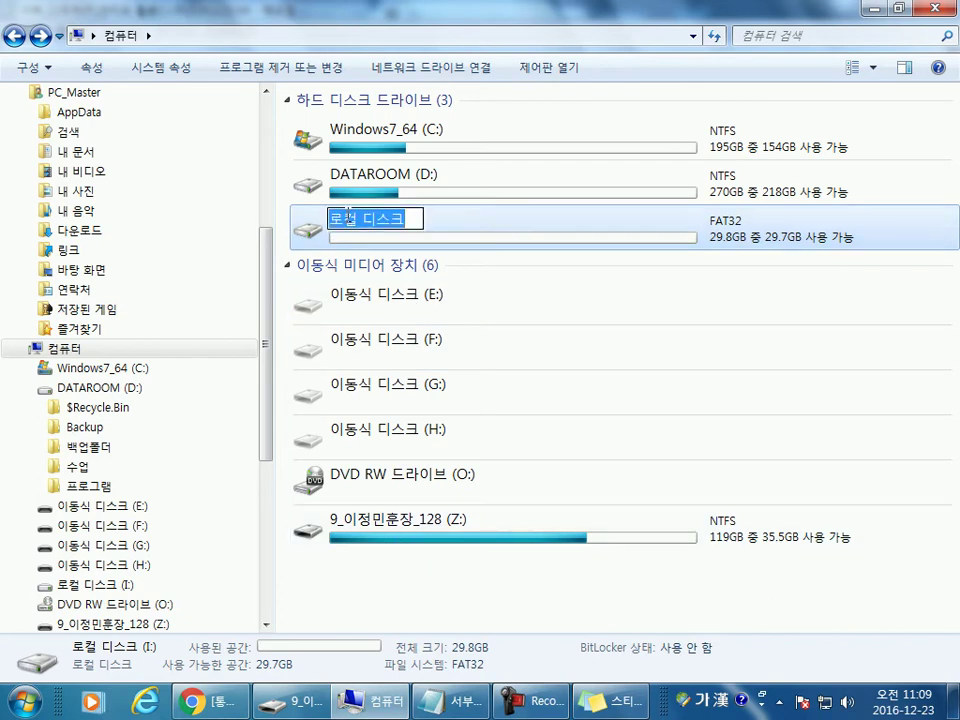
{"action": "left_click", "coordinate": [439, 241]}
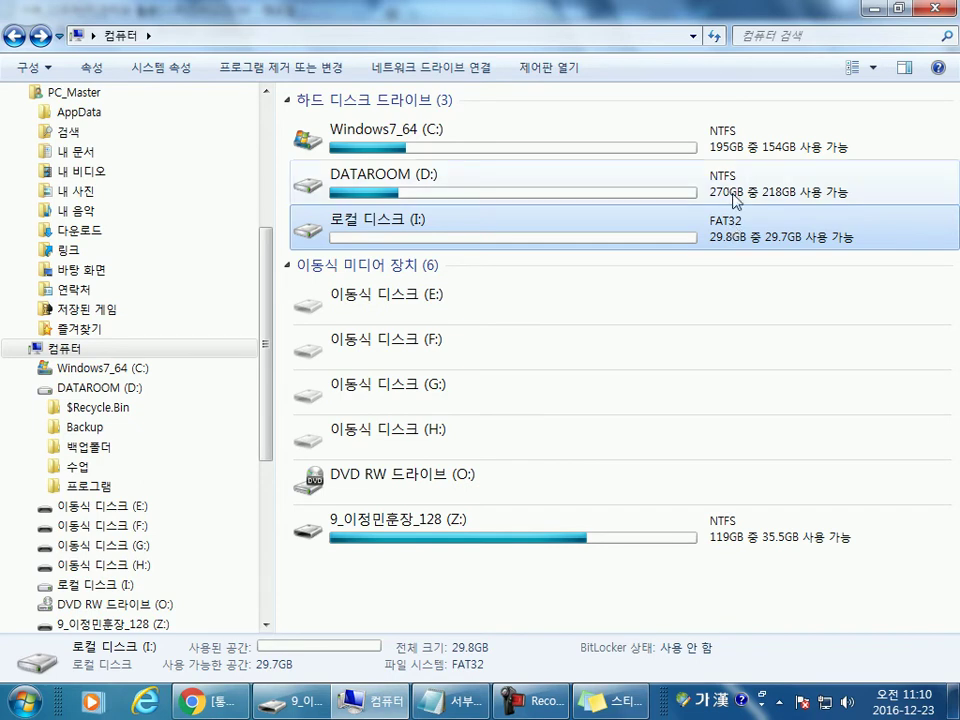
{"action": "left_click", "coordinate": [719, 531]}
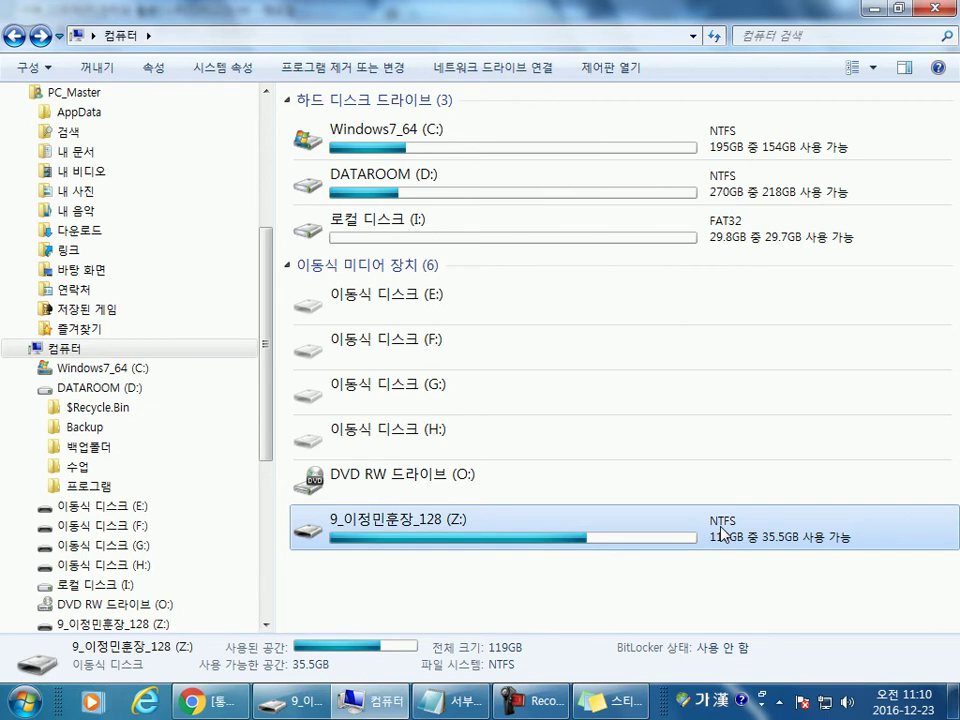
Step: Switch to the Notepad notes and add "처음에 윈도우, DOS시절에는 FAT만 인식" directly below the "파일 시스템 확인하기" heading
{"action": "left_click", "coordinate": [456, 705]}
{"action": "left_click", "coordinate": [390, 398]}
{"action": "type", "text": "처음에 윈도우,"}
{"action": "key", "text": "Hangul"}
{"action": "type", "text": "DOS"}
{"action": "key", "text": "Hangul"}
{"action": "type", "text": "시절에느ㄴ"}
{"action": "key", "text": "Hangul"}
{"action": "type", "text": "FAT"}
{"action": "key", "text": "Hangul"}
{"action": "type", "text": "만 인식"}
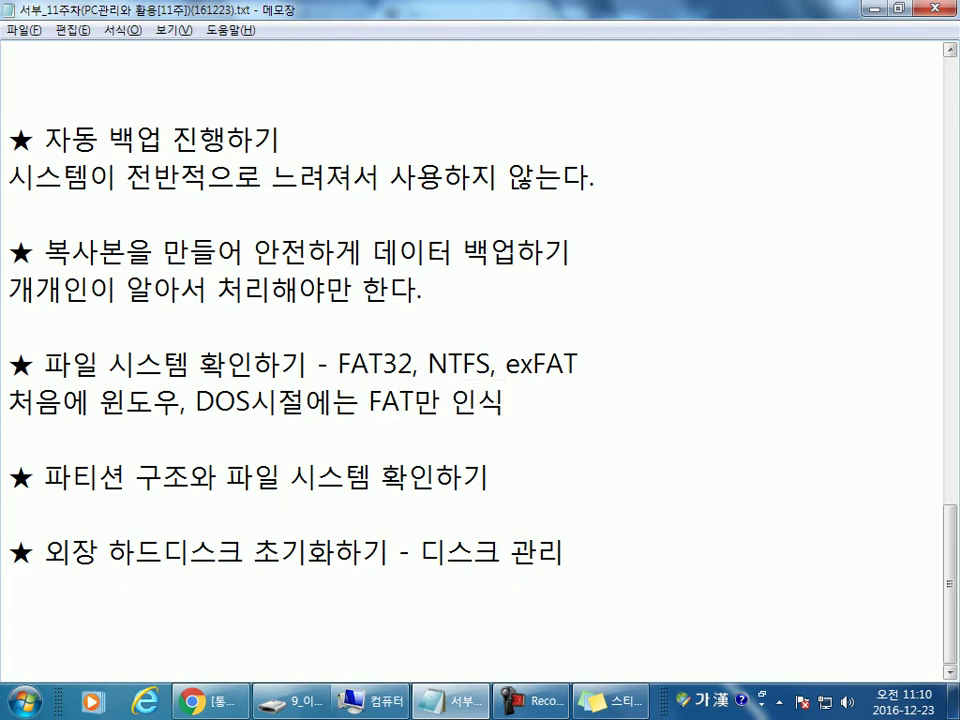
Step: Add the line "FAT32방식이 새롭게 도입" below the note about DOS recognising only FAT
{"action": "key", "text": "Return"}
{"action": "key", "text": "Hangul"}
{"action": "type", "text": "FAT"}
{"action": "key", "text": "Hangul"}
{"action": "type", "text": "32"}
{"action": "type", "text": "방식이 ㅅ"}
{"action": "type", "text": "ㅐ롭데"}
{"action": "key", "text": "BackSpace"}
{"action": "type", "text": "게 도입"}
Step: Start a new line below the FAT32 note with the text "NT(서버용윈도우)가 사용하는"
{"action": "key", "text": "Return"}
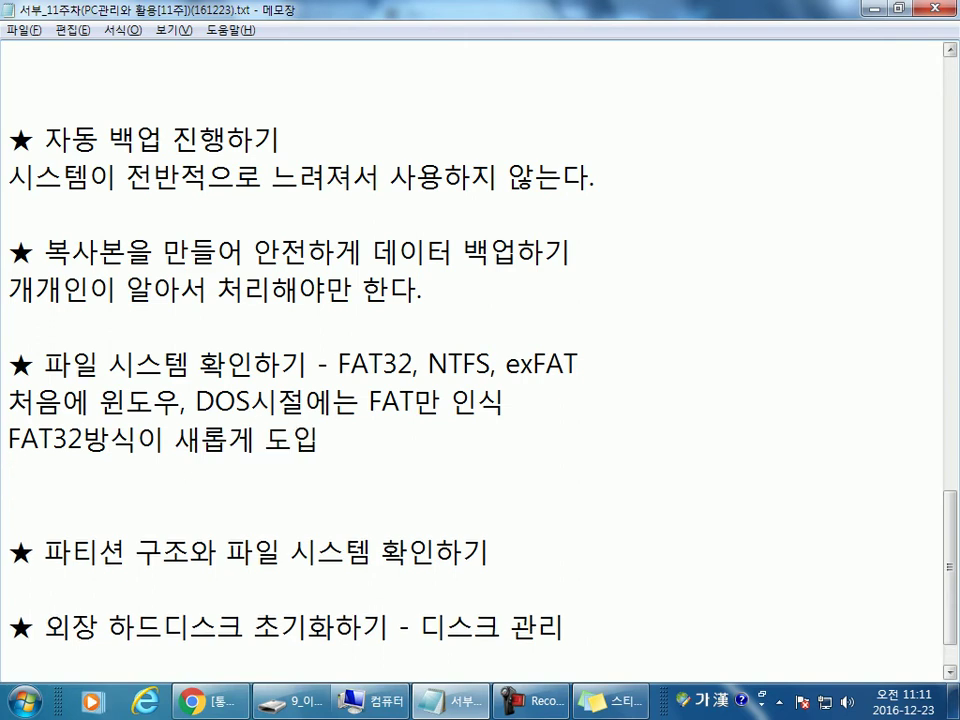
{"action": "key", "text": "Hangul"}
{"action": "type", "text": "NT("}
{"action": "type", "text": "서요"}
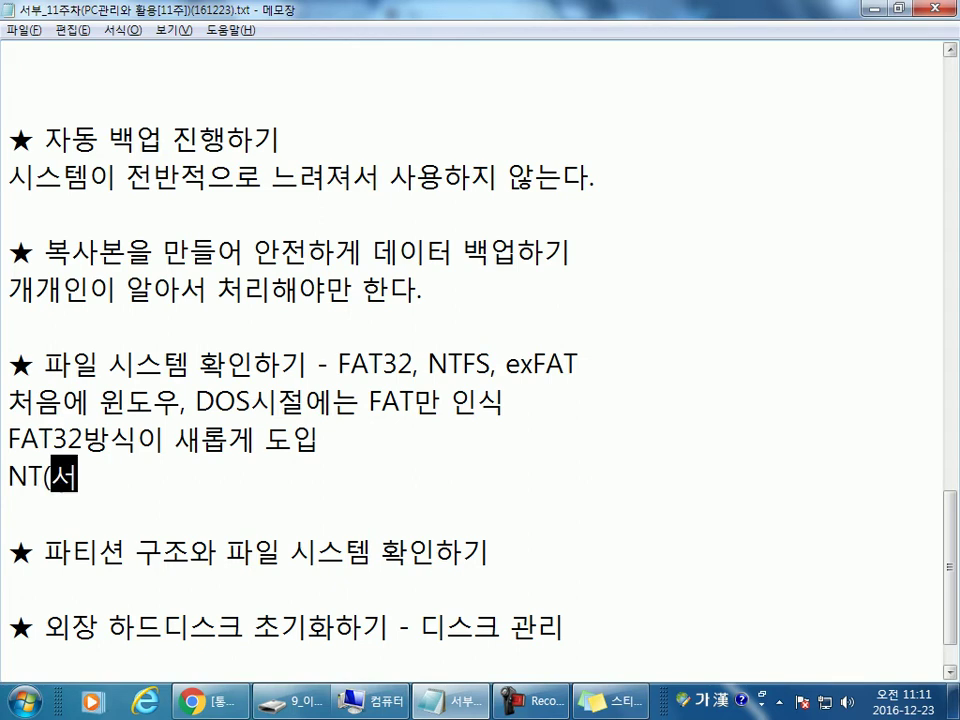
{"action": "key", "text": "BackSpace"}
{"action": "key", "text": "BackSpace"}
{"action": "type", "text": "버용윈도우"}
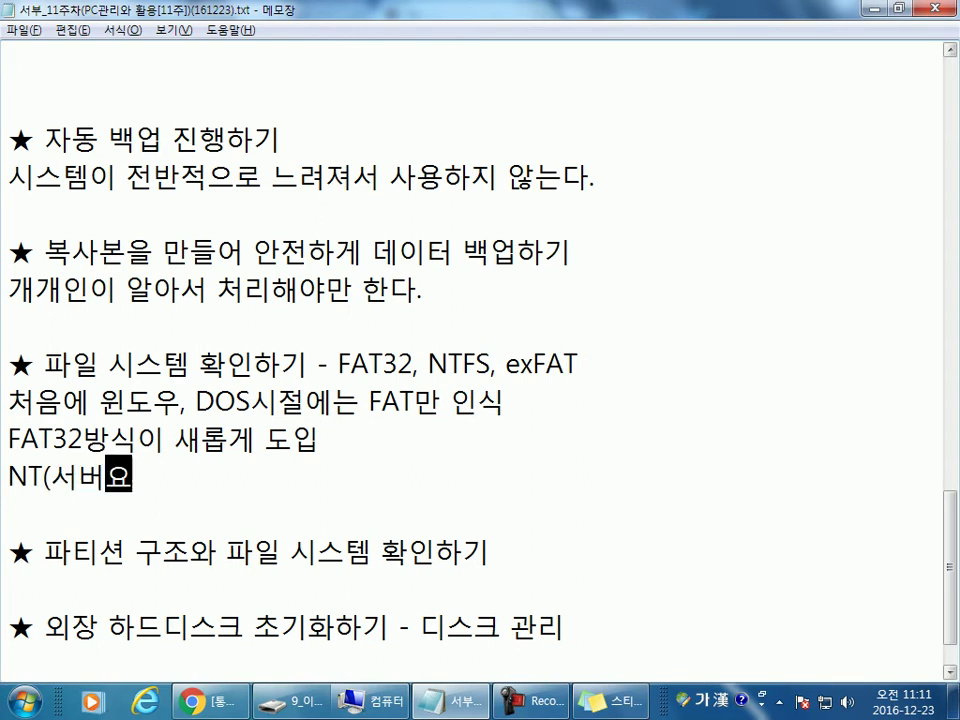
{"action": "type", "text": ")"}
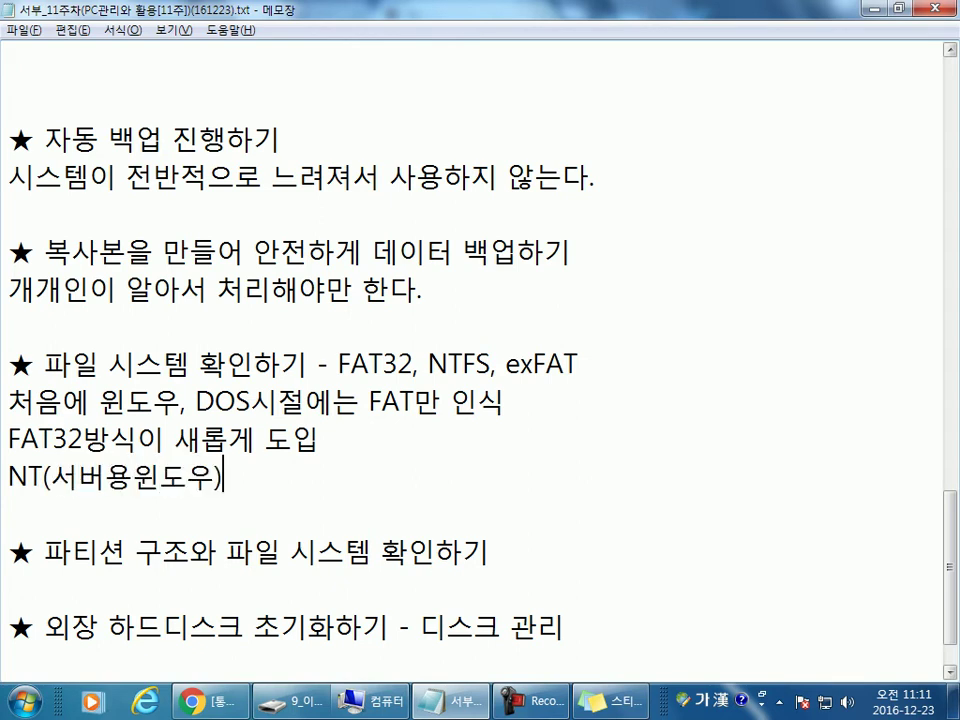
{"action": "key", "text": "Hangul"}
{"action": "type", "text": "rk"}
{"action": "key", "text": "BackSpace"}
{"action": "key", "text": "BackSpace"}
{"action": "key", "text": "Hangul"}
{"action": "type", "text": "가 새"}
{"action": "key", "text": "BackSpace"}
{"action": "type", "text": "사용하는 "}
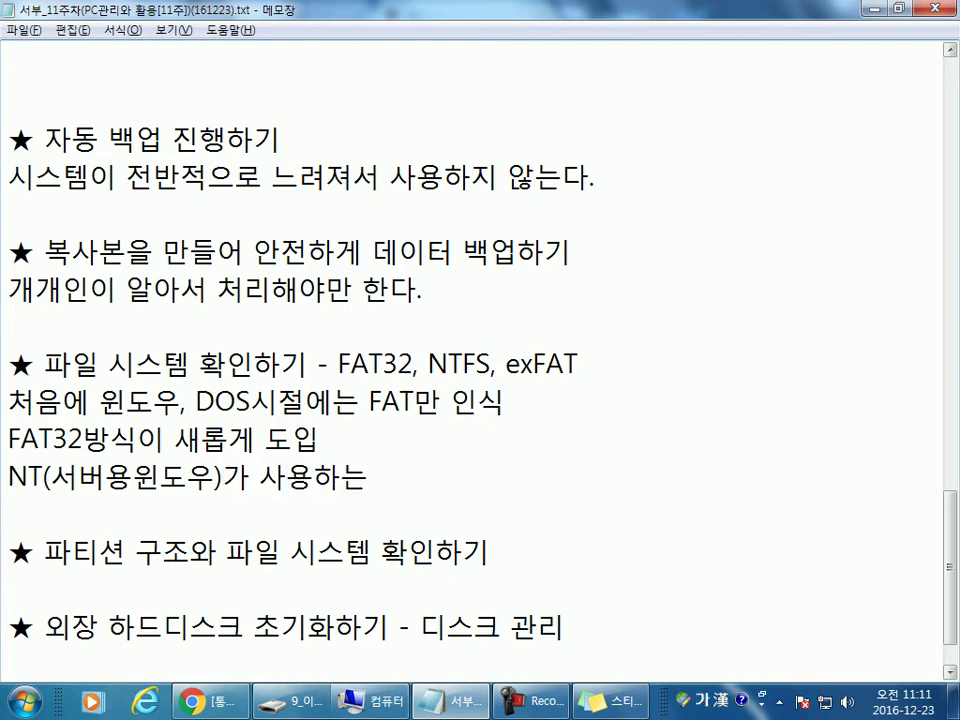
Step: Complete the NT line with "File System이 새롭게 도입(NTFS)"
{"action": "type", "text": "ㄹ"}
{"action": "key", "text": "BackSpace"}
{"action": "key", "text": "Hangul"}
{"action": "type", "text": "File"}
{"action": "key", "text": "Hangul"}
{"action": "type", "text": "노"}
{"action": "key", "text": "BackSpace"}
{"action": "key", "text": "BackSpace"}
{"action": "key", "text": "Hangul"}
{"action": "type", "text": "System"}
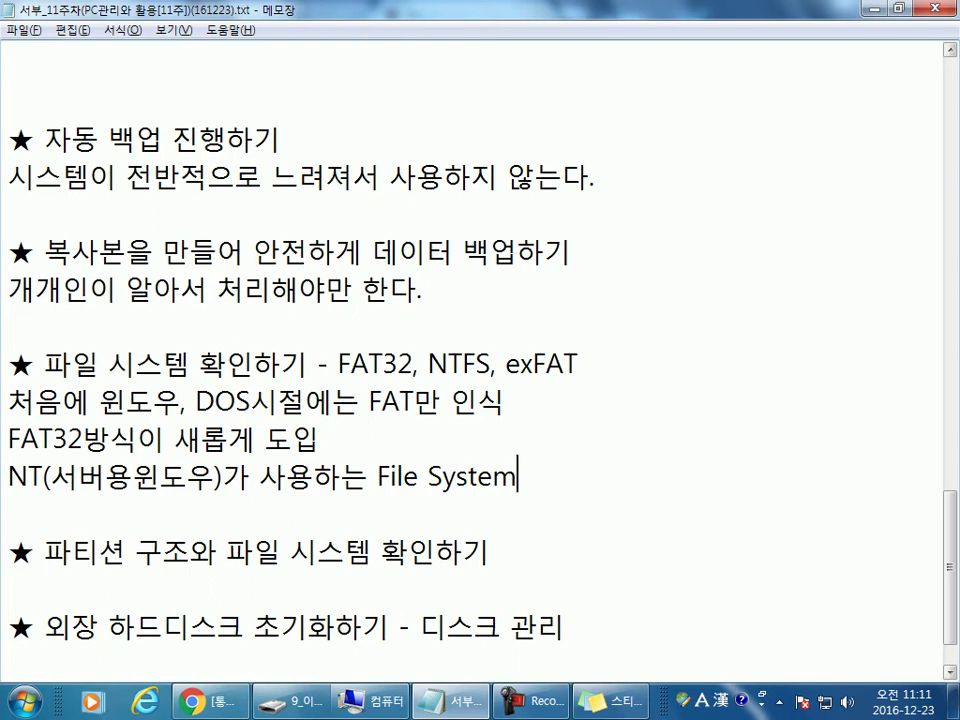
{"action": "key", "text": "Hangul"}
{"action": "type", "text": "이 새롭게 도입"}
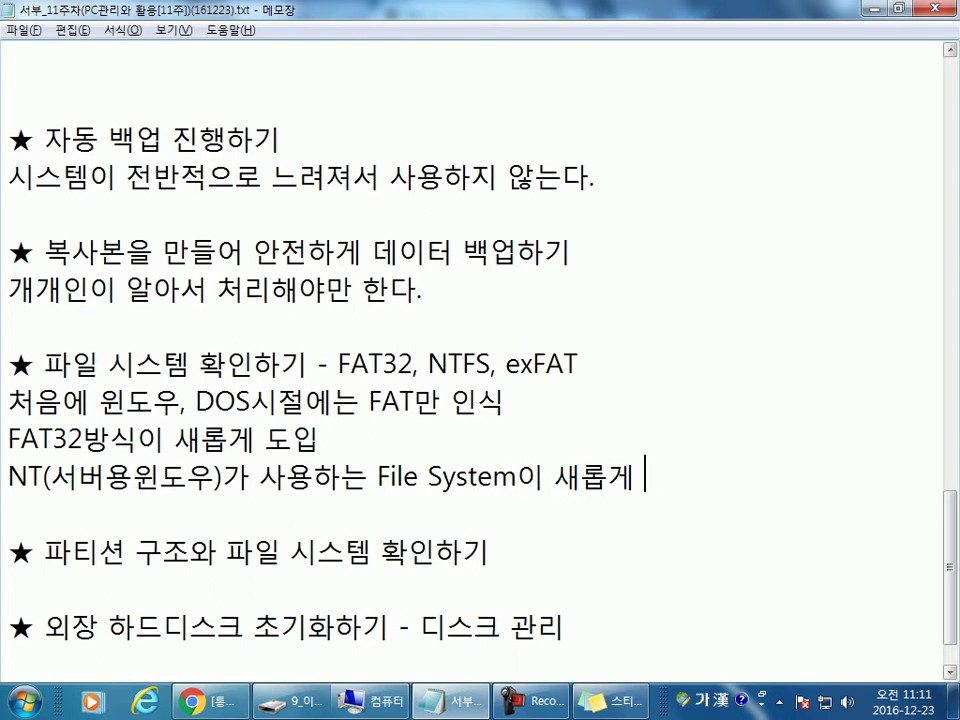
{"action": "key", "text": "Hangul"}
{"action": "type", "text": "("}
{"action": "type", "text": "NTFS()"}
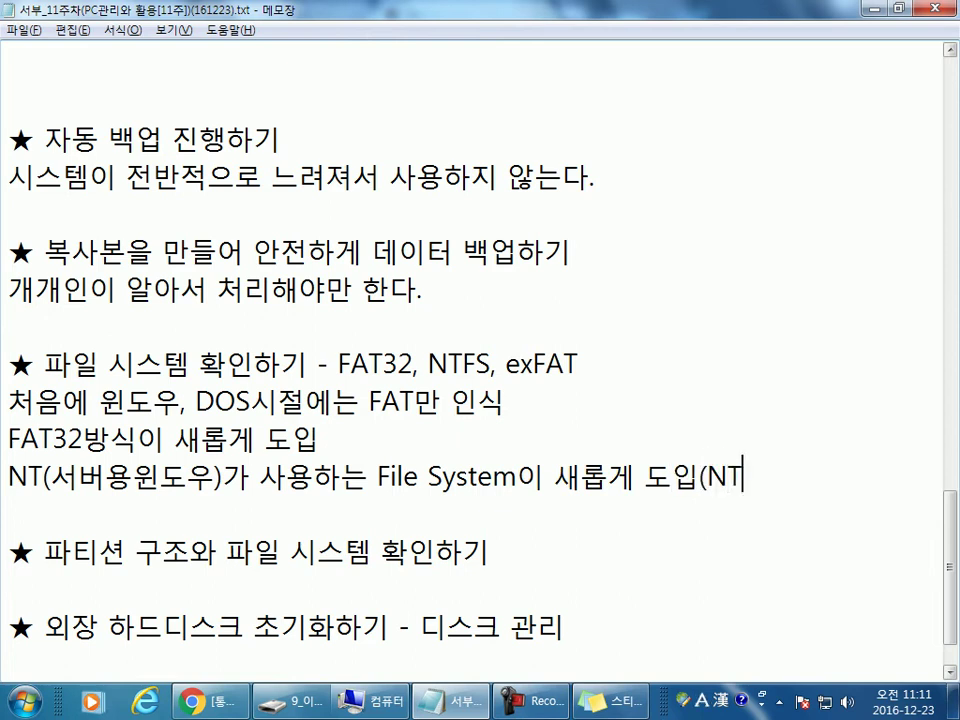
{"action": "key", "text": "BackSpace"}
{"action": "key", "text": "BackSpace"}
{"action": "type", "text": ")"}
Step: Insert a line reading "FAT : File Allocation Table," directly under the "파일 시스템 확인하기" heading
{"action": "left_click", "coordinate": [626, 366]}
{"action": "key", "text": "Return"}
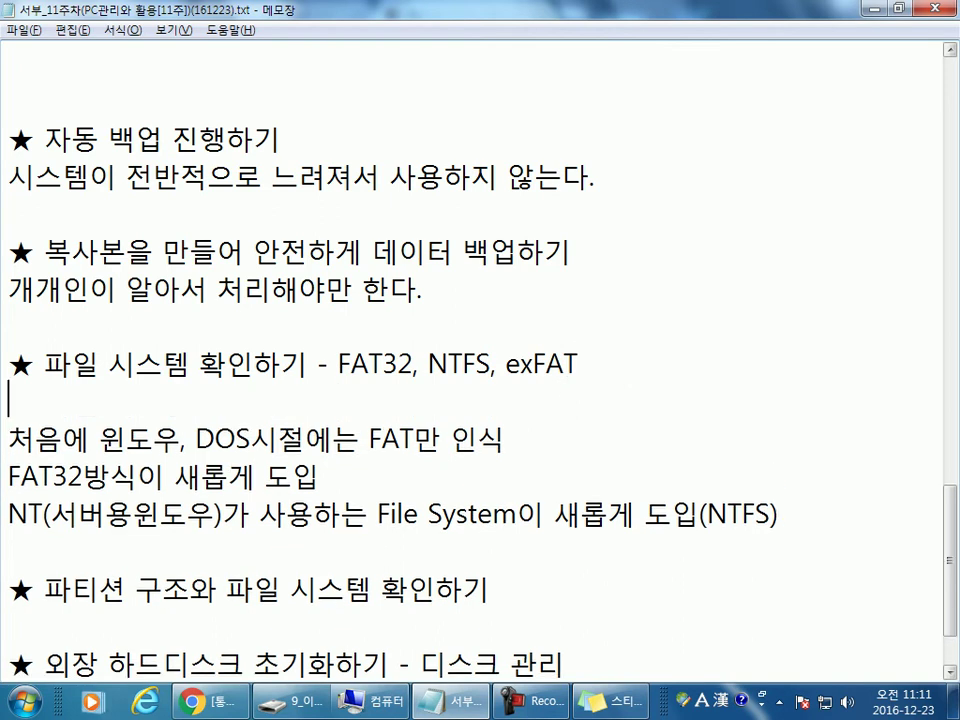
{"action": "type", "text": "ㄹ"}
{"action": "key", "text": "BackSpace"}
{"action": "key", "text": "Hangul"}
{"action": "type", "text": "FAYT"}
{"action": "key", "text": "BackSpace"}
{"action": "key", "text": "BackSpace"}
{"action": "type", "text": "T :"}
{"action": "key", "text": "Hangul"}
{"action": "type", "text": "ㄹㅑㄷ"}
{"action": "key", "text": "BackSpace"}
{"action": "key", "text": "BackSpace"}
{"action": "key", "text": "BackSpace"}
{"action": "key", "text": "Hangul"}
{"action": "type", "text": "File Alloca"}
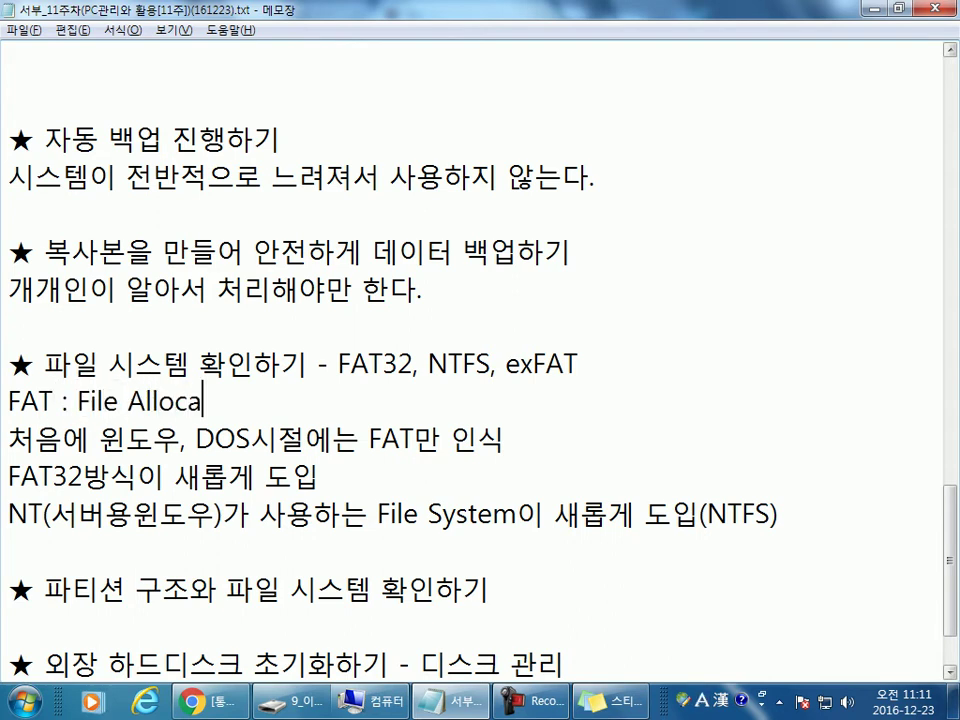
{"action": "type", "text": "tion T"}
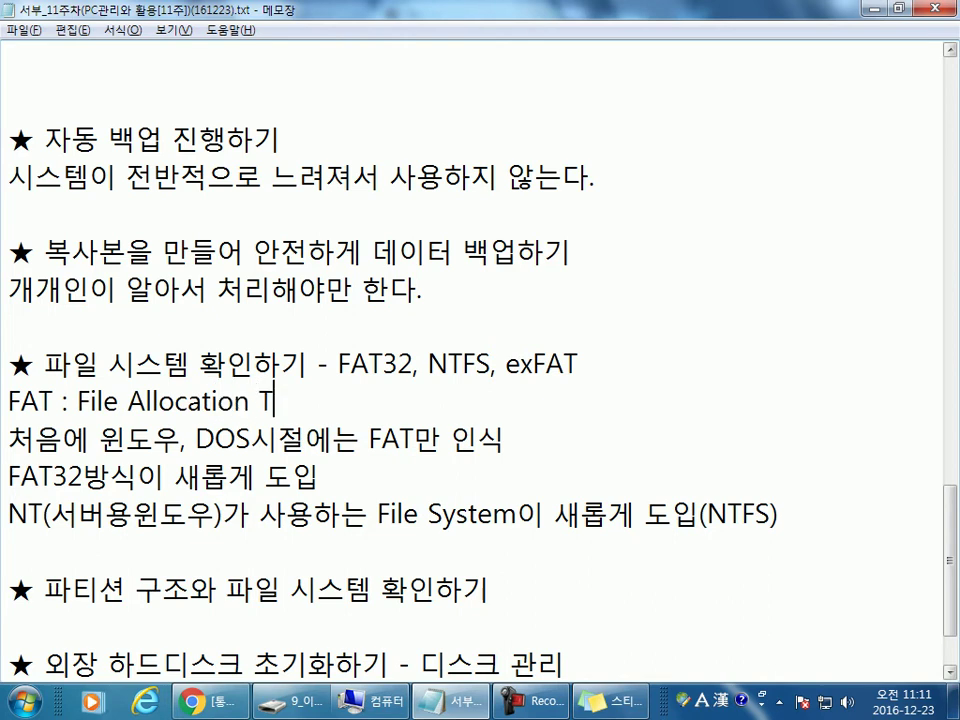
{"action": "type", "text": "able,"}
{"action": "key", "text": "Hangul"}
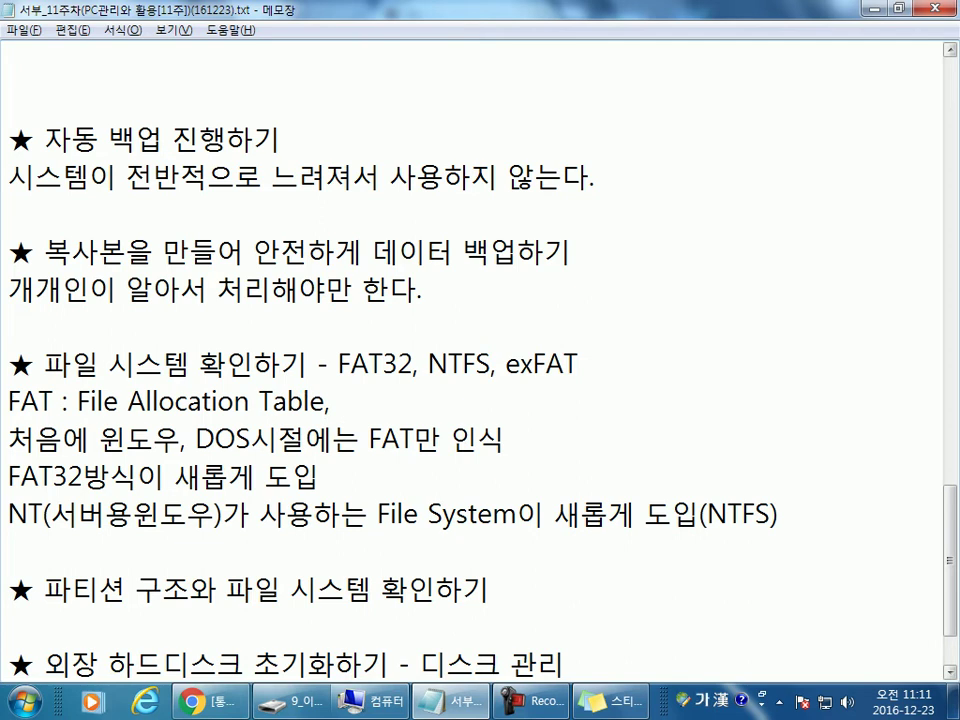
Step: Replace the comma ending the FAT definition with the explanation "(폴더, 파일들이 저장되는 위치를 기억시키도록 하는 기능)"
{"action": "type", "text": "폴더,"}
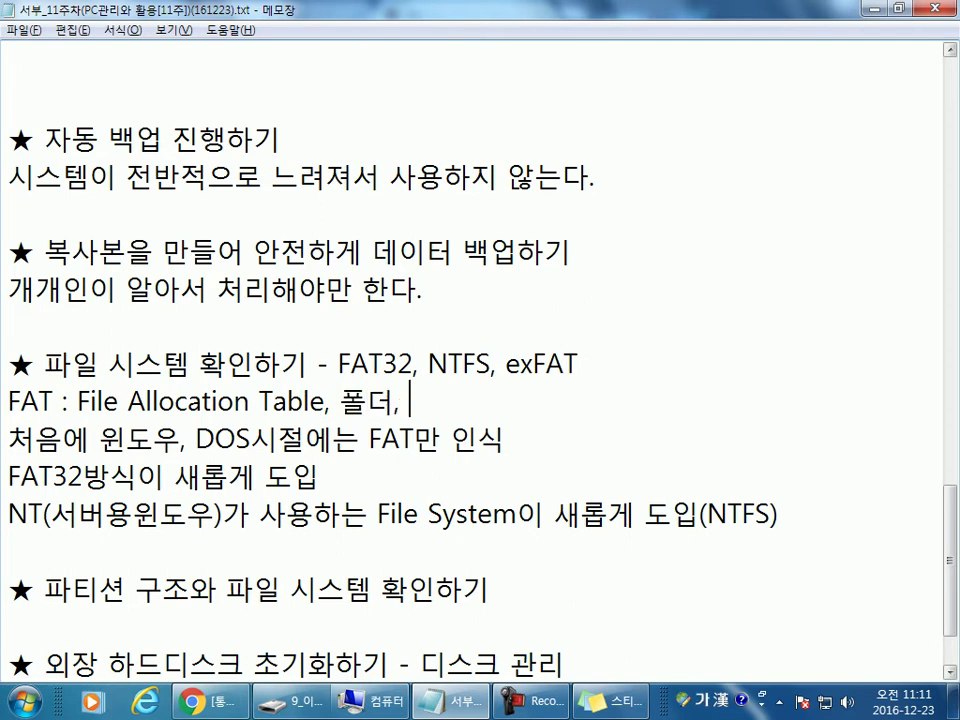
{"action": "key", "text": "BackSpace"}
{"action": "key", "text": "BackSpace"}
{"action": "key", "text": "BackSpace"}
{"action": "key", "text": "BackSpace"}
{"action": "key", "text": "BackSpace"}
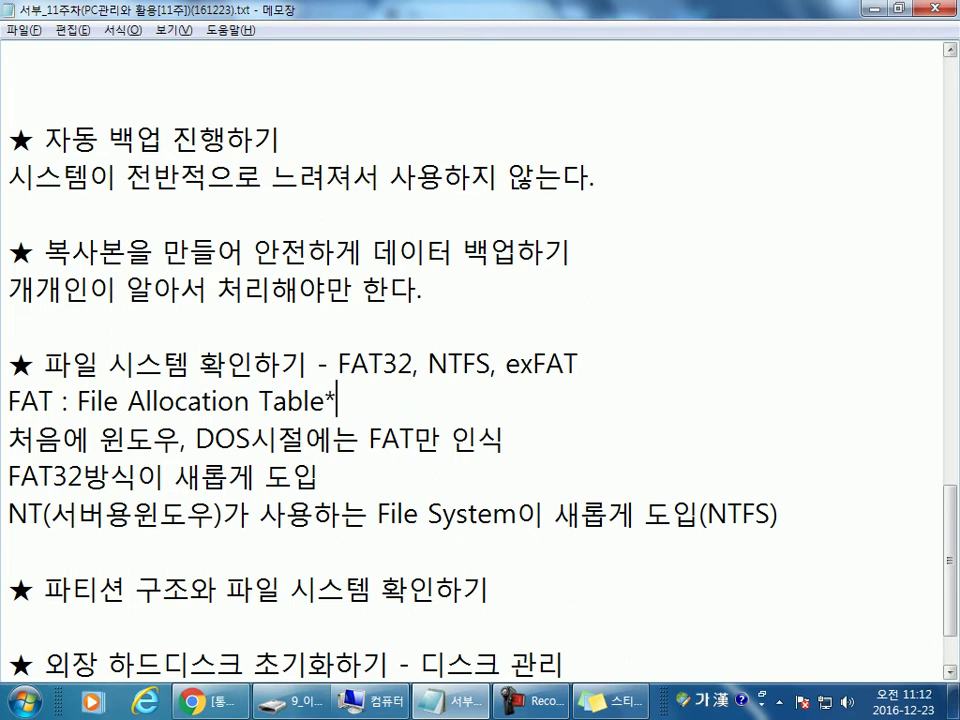
{"action": "type", "text": "(폴더, 파"}
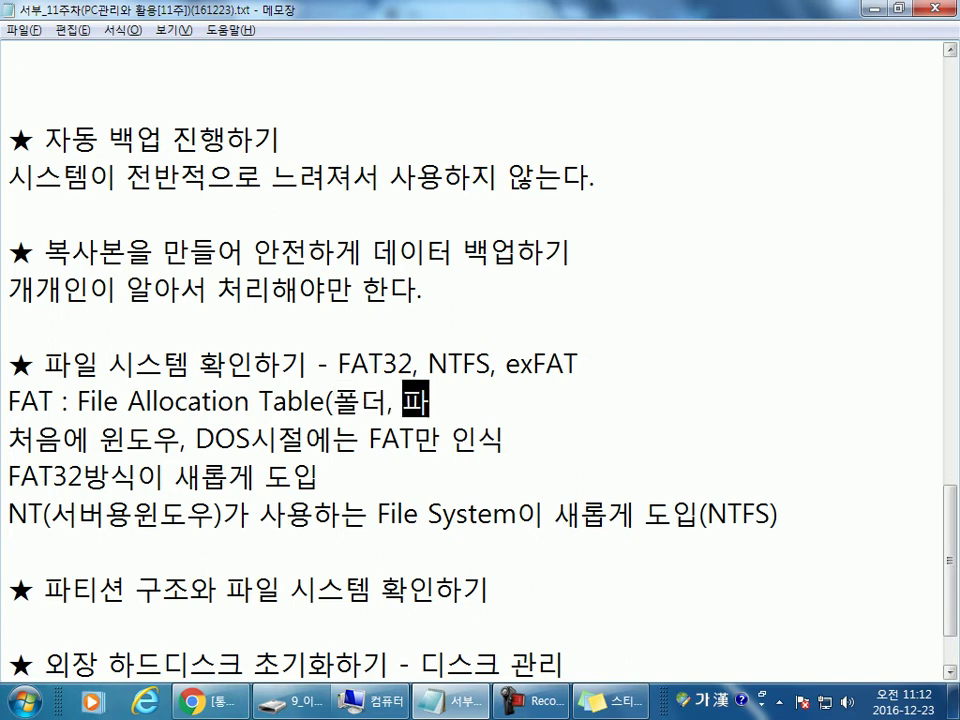
{"action": "type", "text": "일들이"}
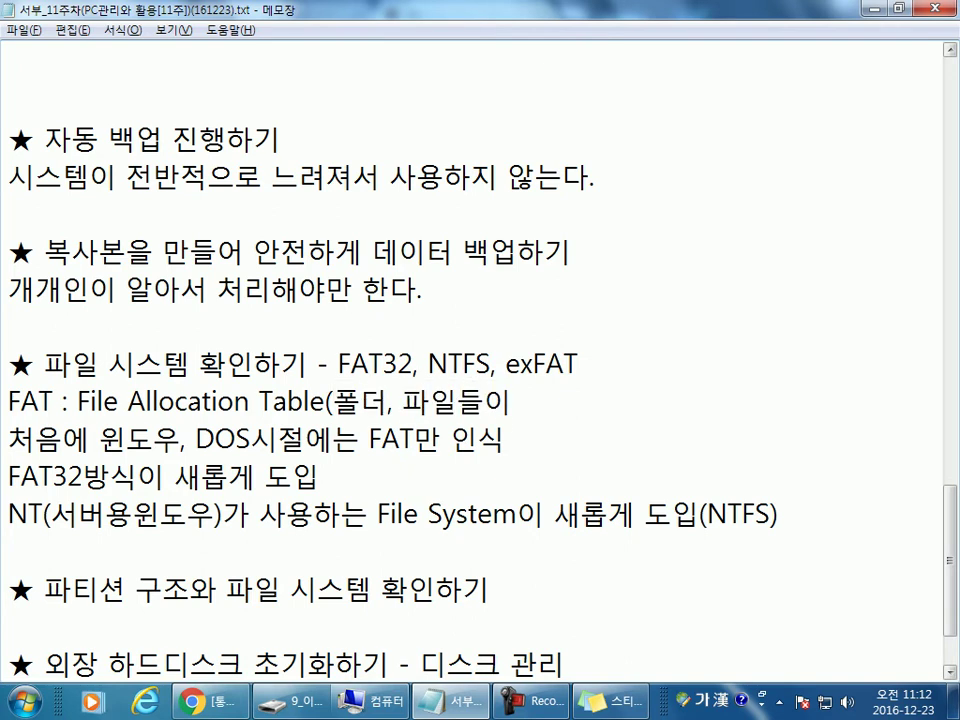
{"action": "type", "text": " 젖장되는 위"}
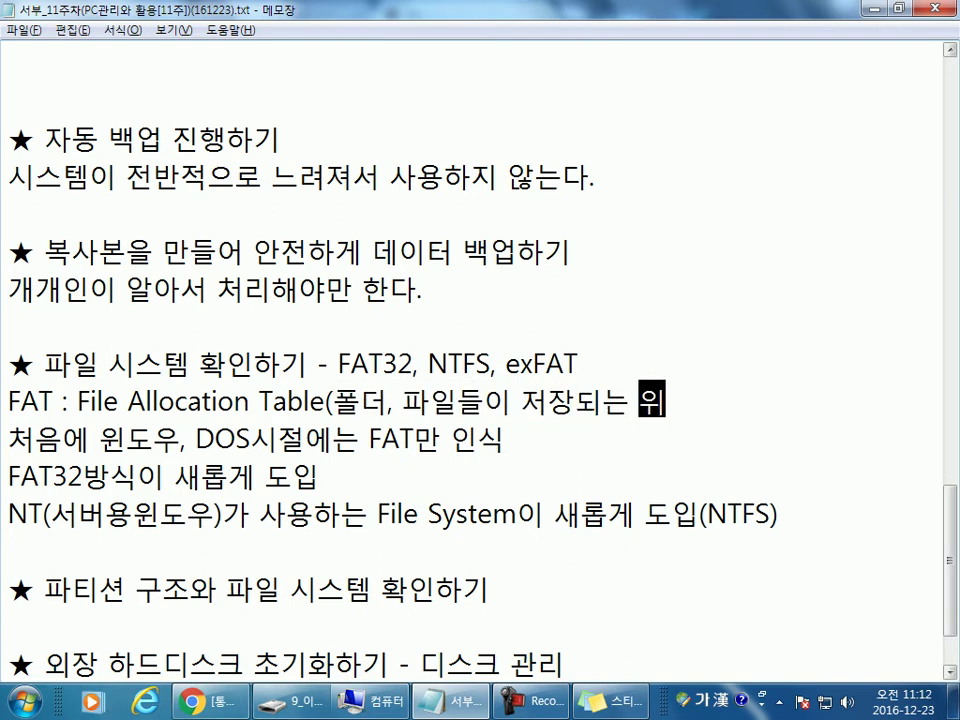
{"action": "type", "text": "치를 기업"}
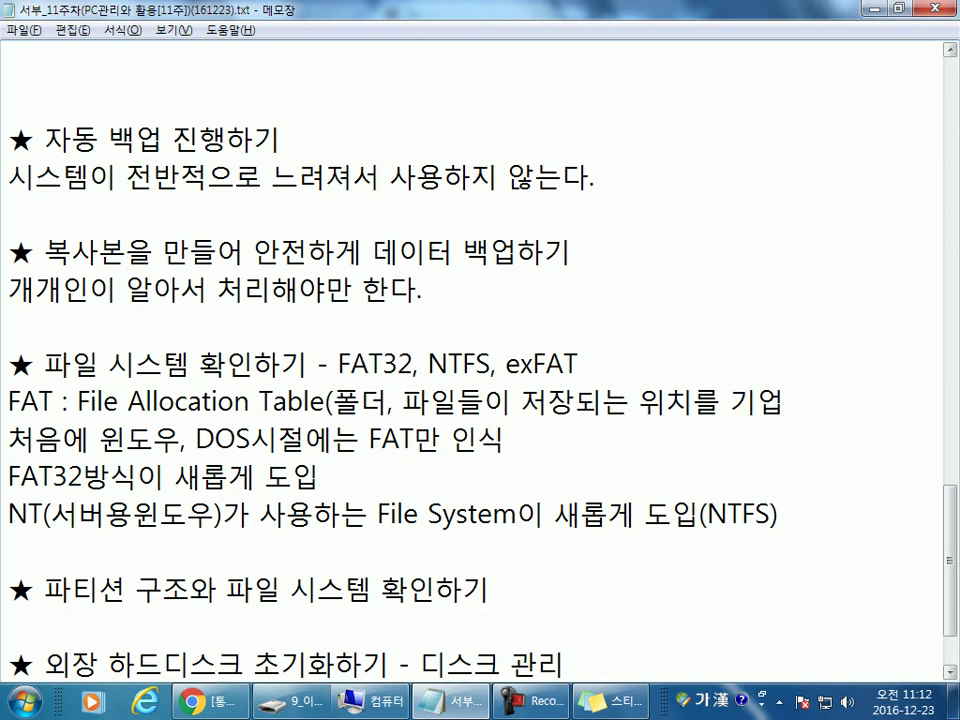
{"action": "key", "text": "BackSpace"}
{"action": "type", "text": "억시도"}
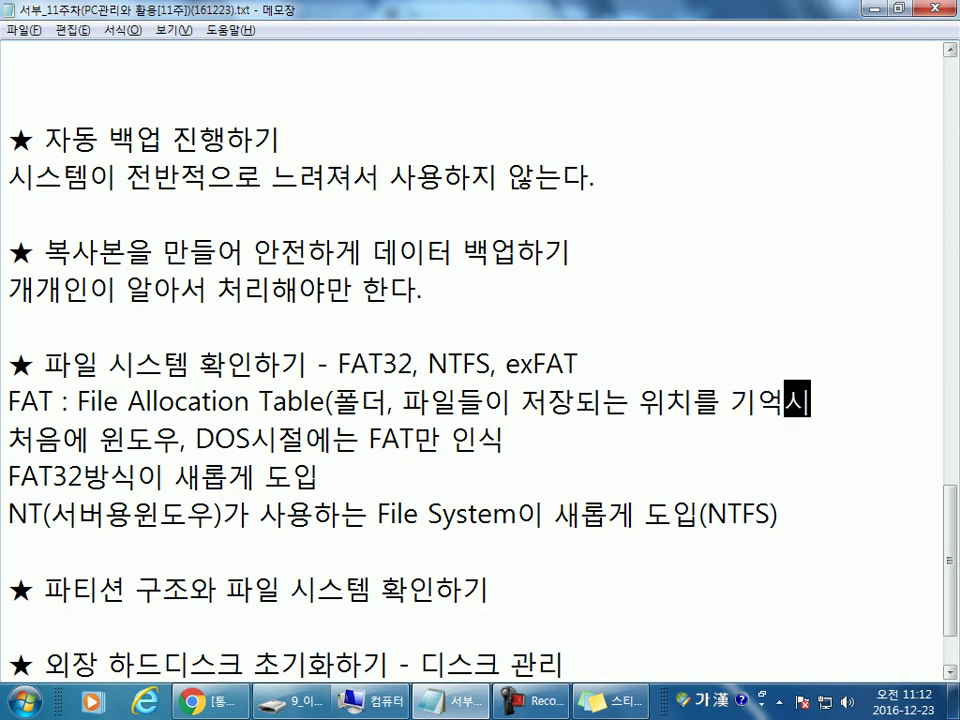
{"action": "key", "text": "BackSpace"}
{"action": "key", "text": "BackSpace"}
{"action": "type", "text": "키도"}
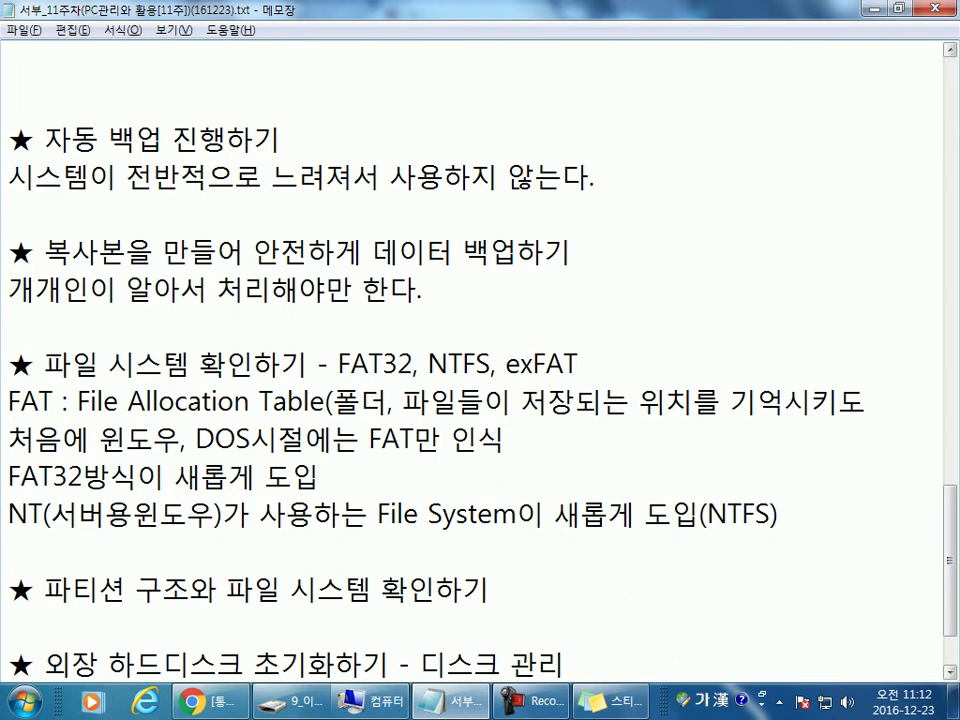
{"action": "type", "text": "록 하느는 기능)"}
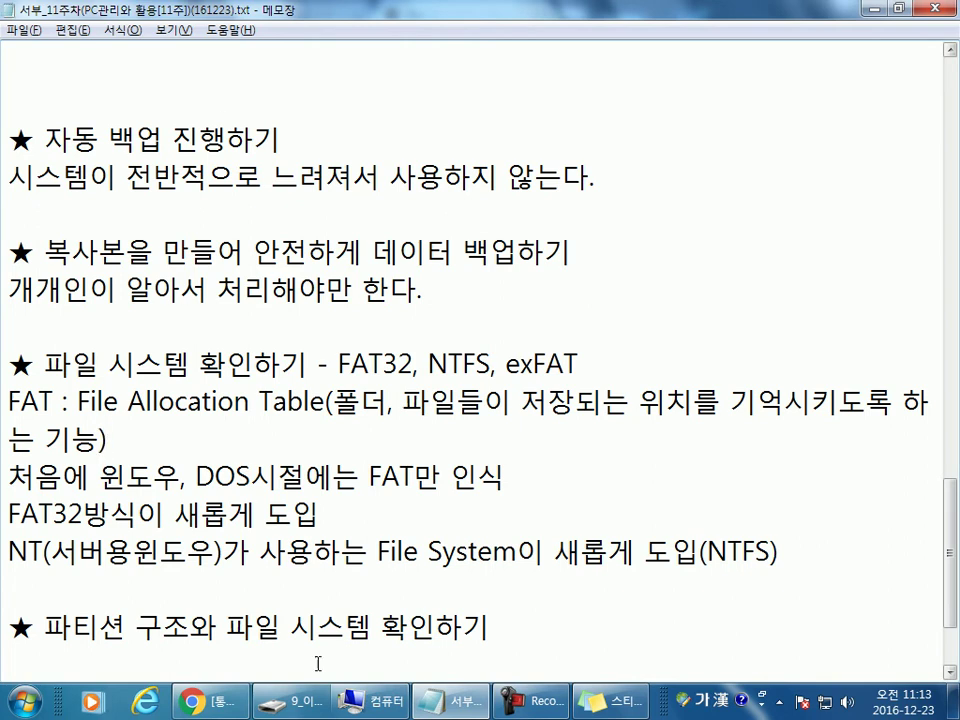
Step: Examine the folders on the Windows7_64 (C:) drive in Windows Explorer, and return to the Notepad notes
{"action": "mouse_move", "coordinate": [375, 700]}
{"action": "left_click", "coordinate": [243, 620]}
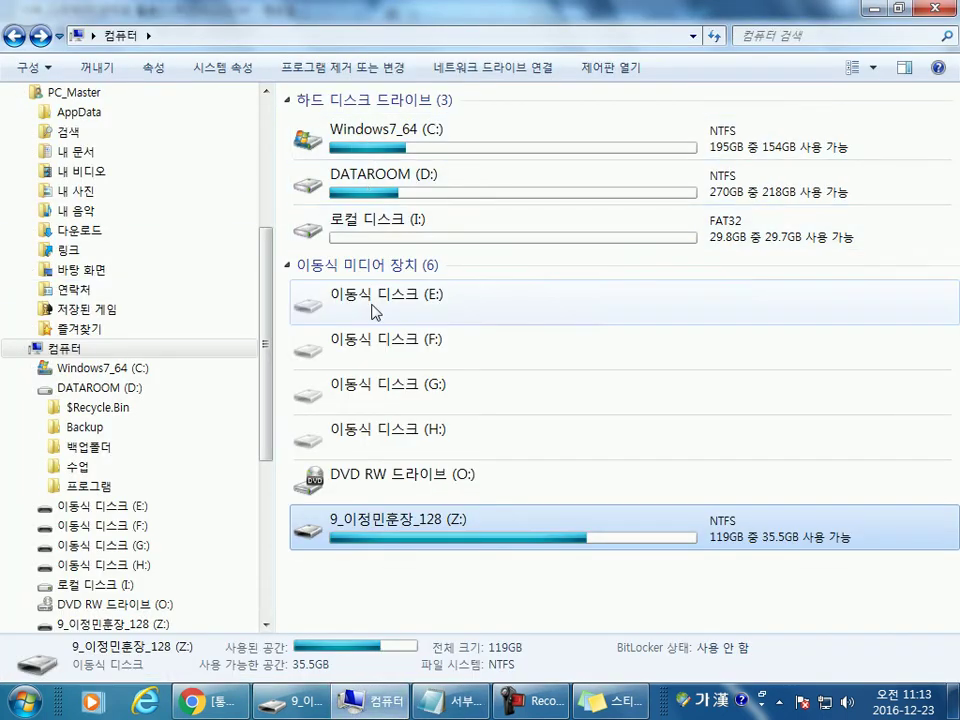
{"action": "left_click", "coordinate": [376, 148]}
{"action": "double_click", "coordinate": [376, 148]}
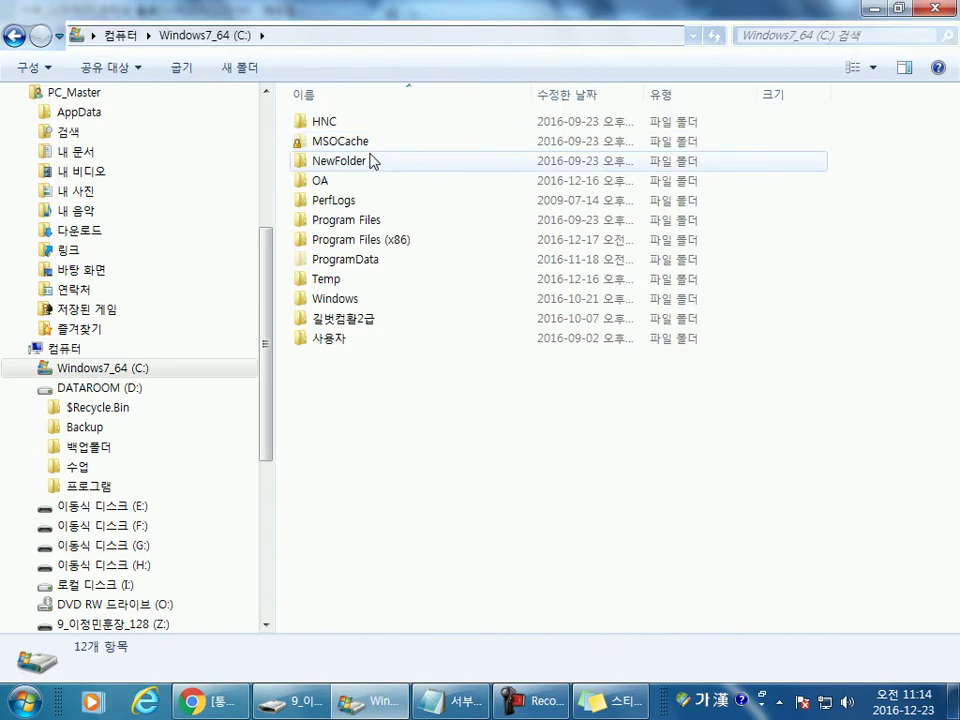
{"action": "left_click", "coordinate": [306, 122]}
{"action": "left_click", "coordinate": [336, 184]}
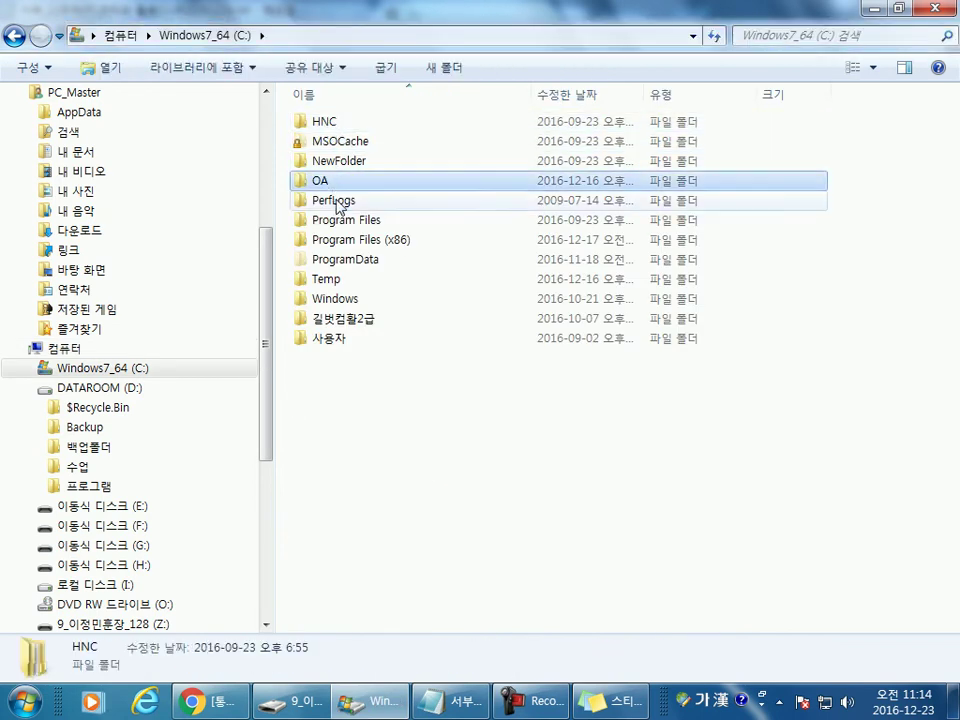
{"action": "left_click", "coordinate": [336, 219]}
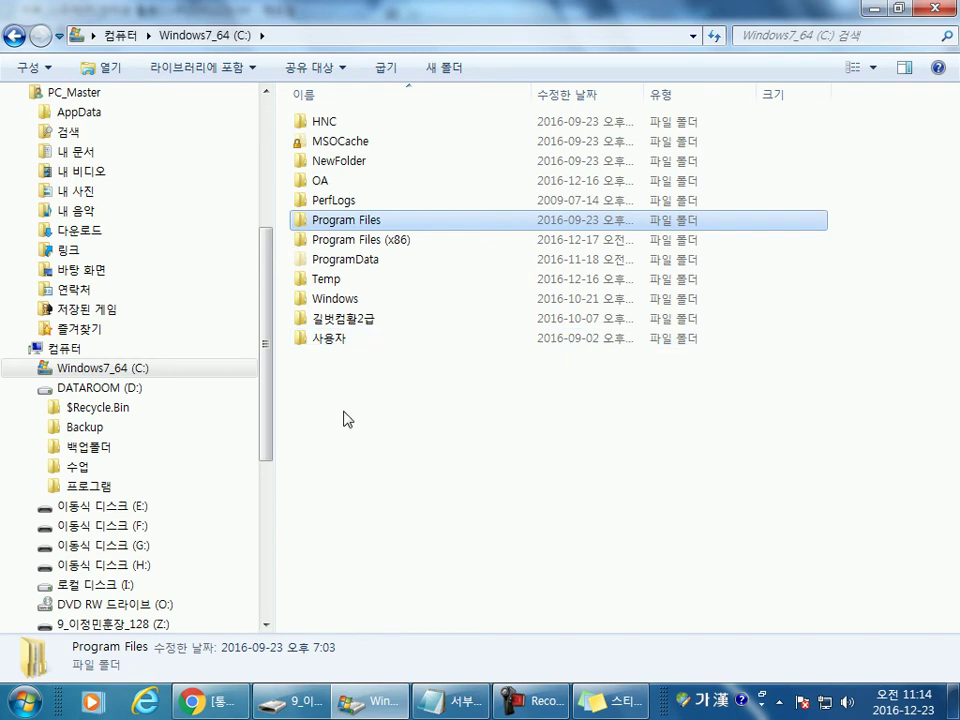
{"action": "left_click", "coordinate": [448, 705]}
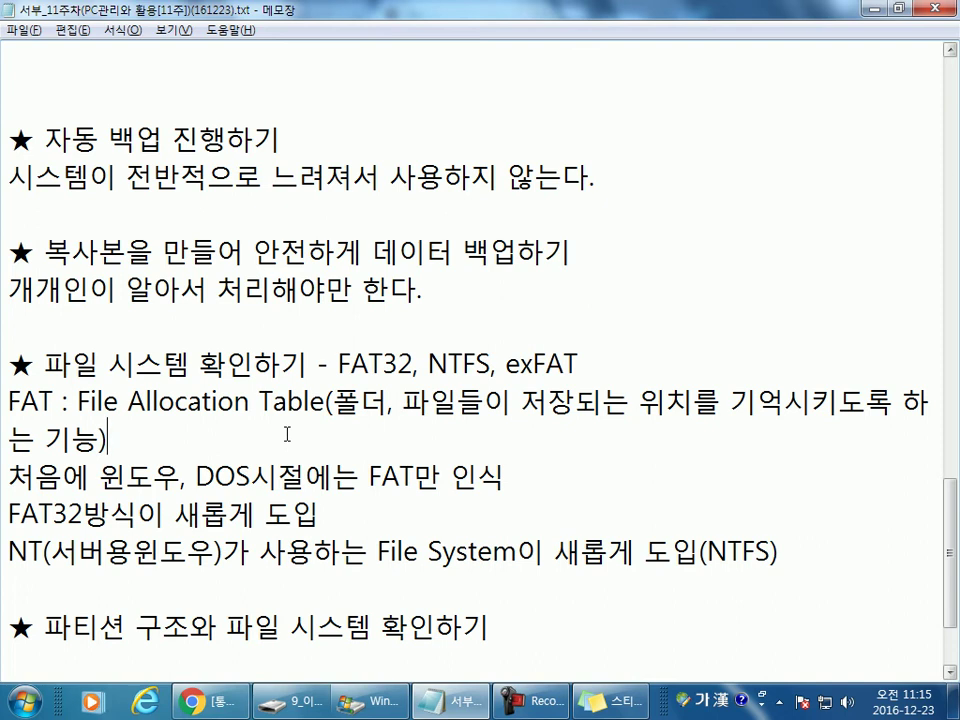
Step: Insert "(16)" directly after "FAT" in the line about the DOS era
{"action": "left_click_drag", "start_coordinate": [383, 363], "coordinate": [338, 363]}
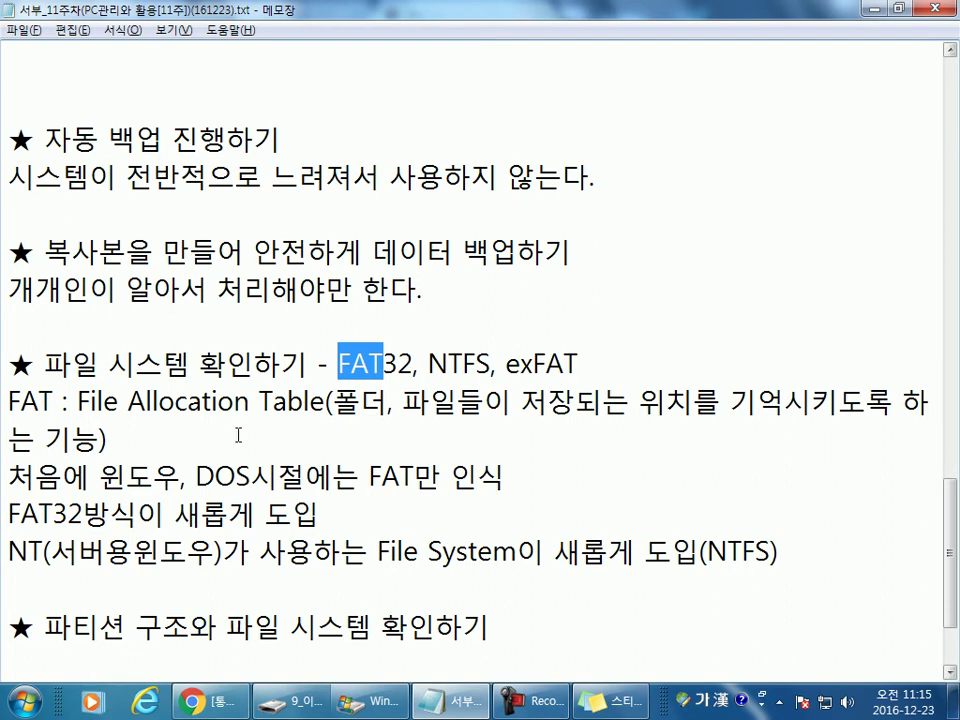
{"action": "left_click_drag", "start_coordinate": [54, 401], "coordinate": [7, 401]}
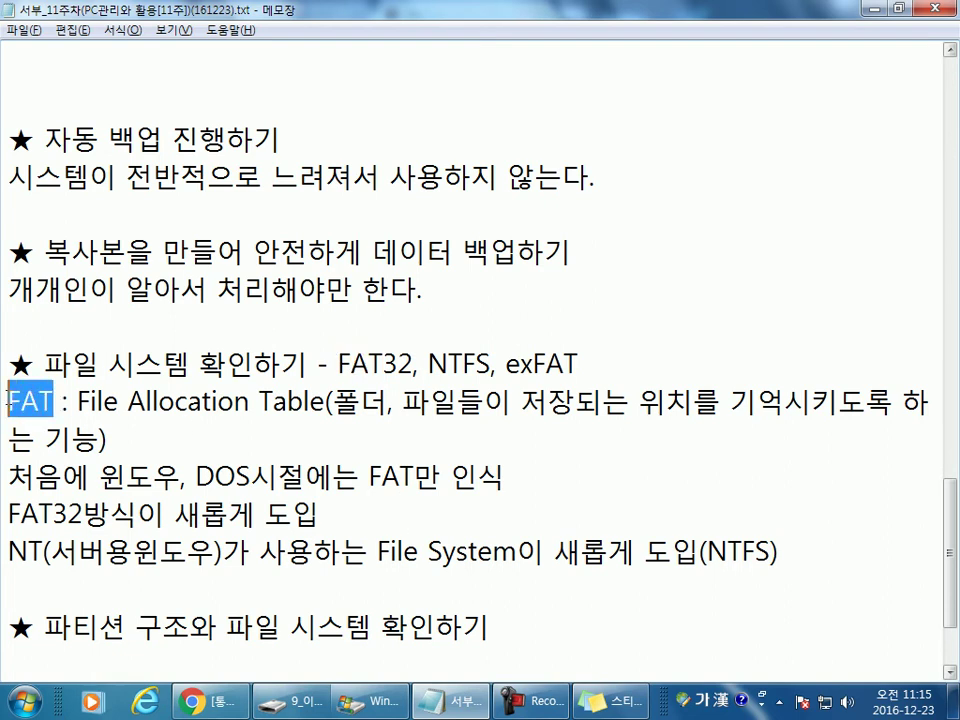
{"action": "left_click", "coordinate": [106, 436]}
{"action": "left_click", "coordinate": [51, 401]}
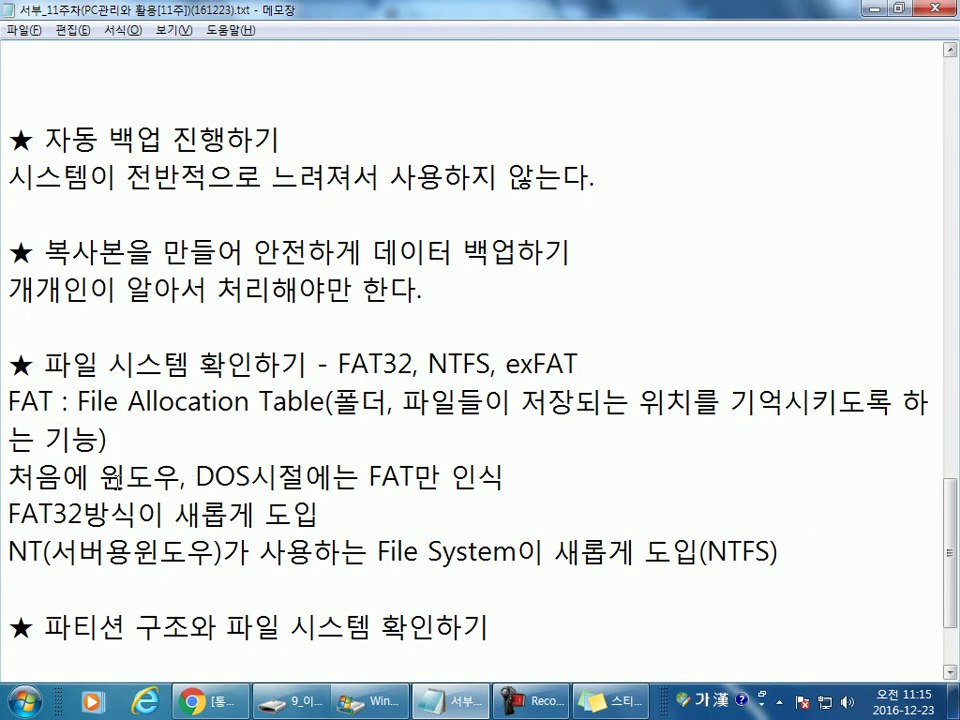
{"action": "left_click", "coordinate": [420, 474]}
{"action": "type", "text": "(16)"}
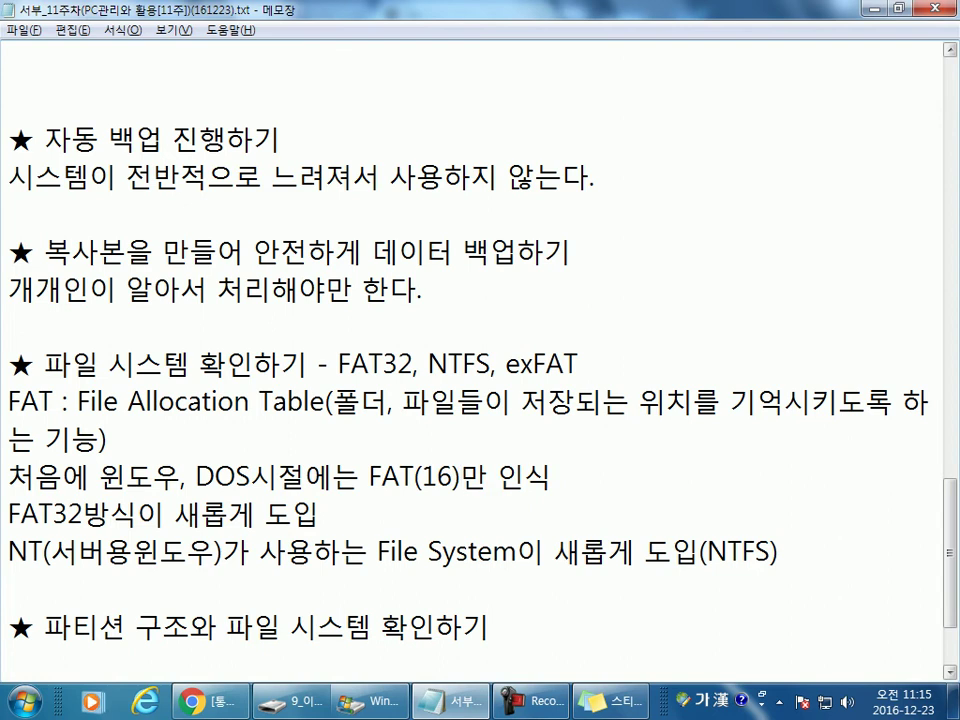
Step: Append " : XP" after "(NTFS)" at the end of the NT line
{"action": "key", "text": "Down"}
{"action": "scroll", "coordinate": [50, 553], "scroll_direction": "down", "scroll_amount": 3}
{"action": "left_click_drag", "start_coordinate": [83, 401], "coordinate": [6, 401]}
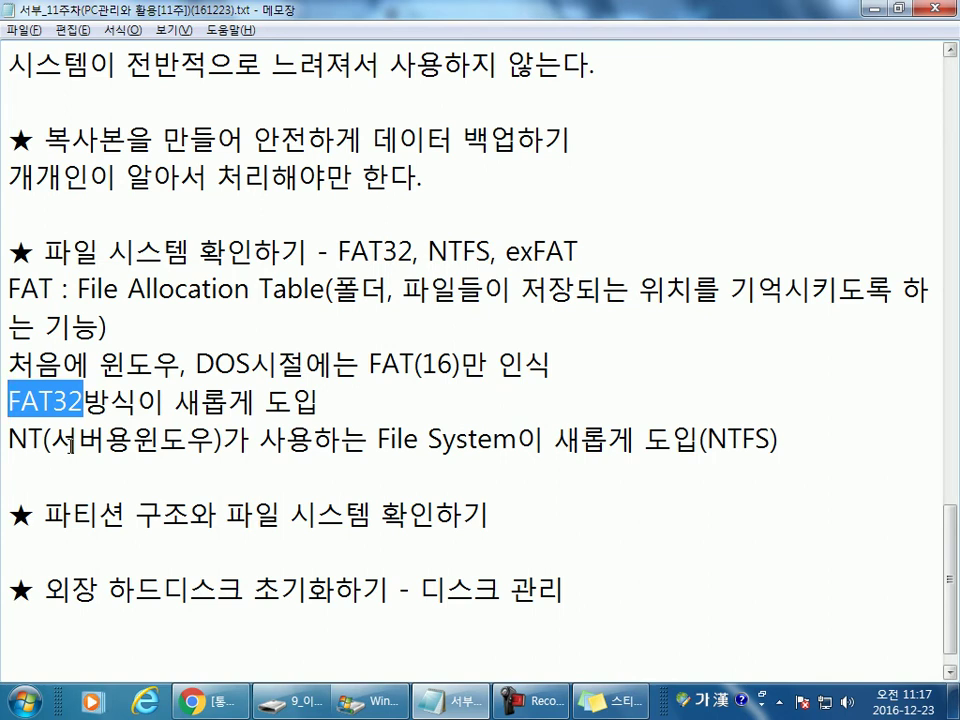
{"action": "left_click", "coordinate": [842, 444]}
{"action": "type", "text": ":"}
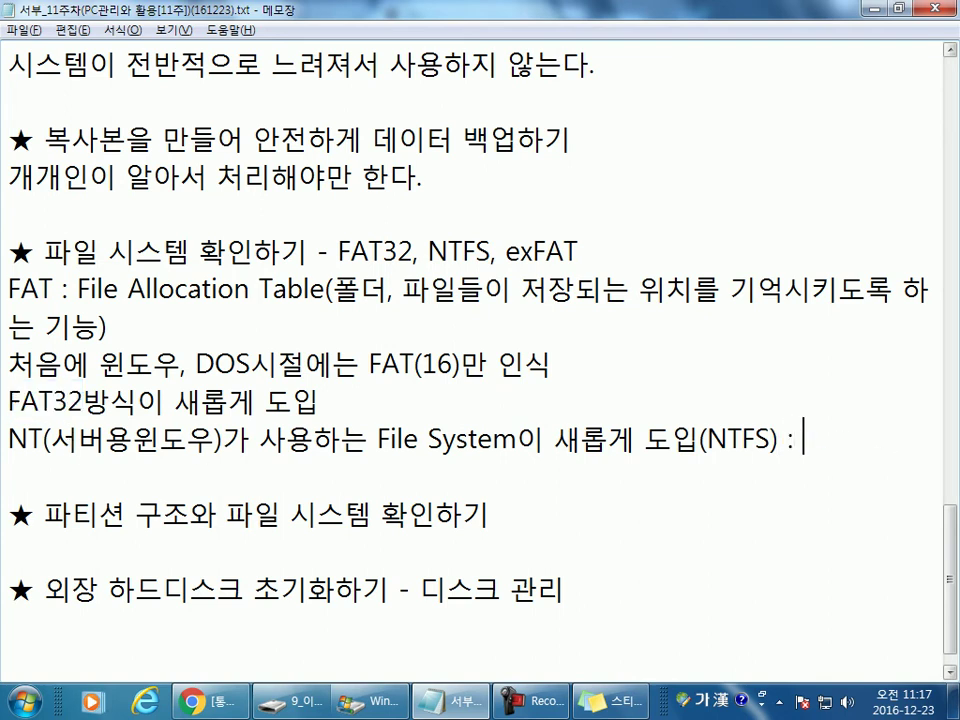
{"action": "type", "text": "dnlks"}
{"action": "key", "text": "BackSpace"}
{"action": "key", "text": "BackSpace"}
{"action": "key", "text": "BackSpace"}
{"action": "key", "text": "BackSpace"}
{"action": "key", "text": "BackSpace"}
{"action": "key", "text": "Hangul"}
{"action": "key", "text": "Hangul"}
{"action": "type", "text": "ㅌ"}
{"action": "key", "text": "BackSpace"}
{"action": "key", "text": "Hangul"}
{"action": "type", "text": "XP"}
Step: Complete the NT line with "시절부터 도입되었다." directly after "XP"
{"action": "type", "text": "시절불"}
{"action": "key", "text": "BackSpace"}
{"action": "type", "text": "터ㅗ"}
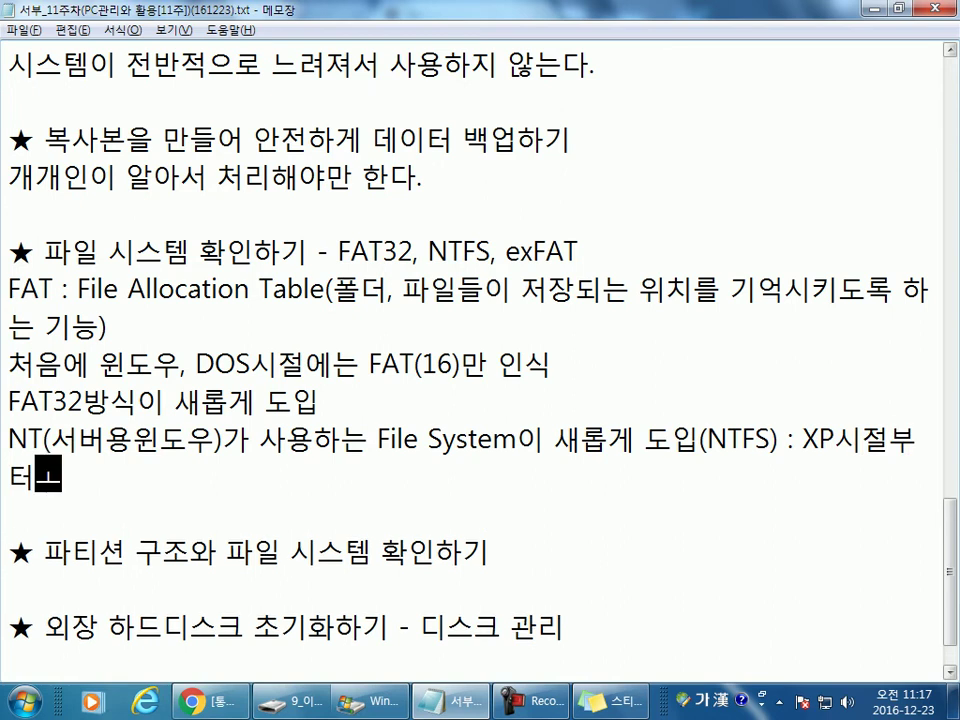
{"action": "key", "text": "BackSpace"}
{"action": "type", "text": "조"}
{"action": "key", "text": "BackSpace"}
{"action": "key", "text": "BackSpace"}
{"action": "type", "text": "도입되었다."}
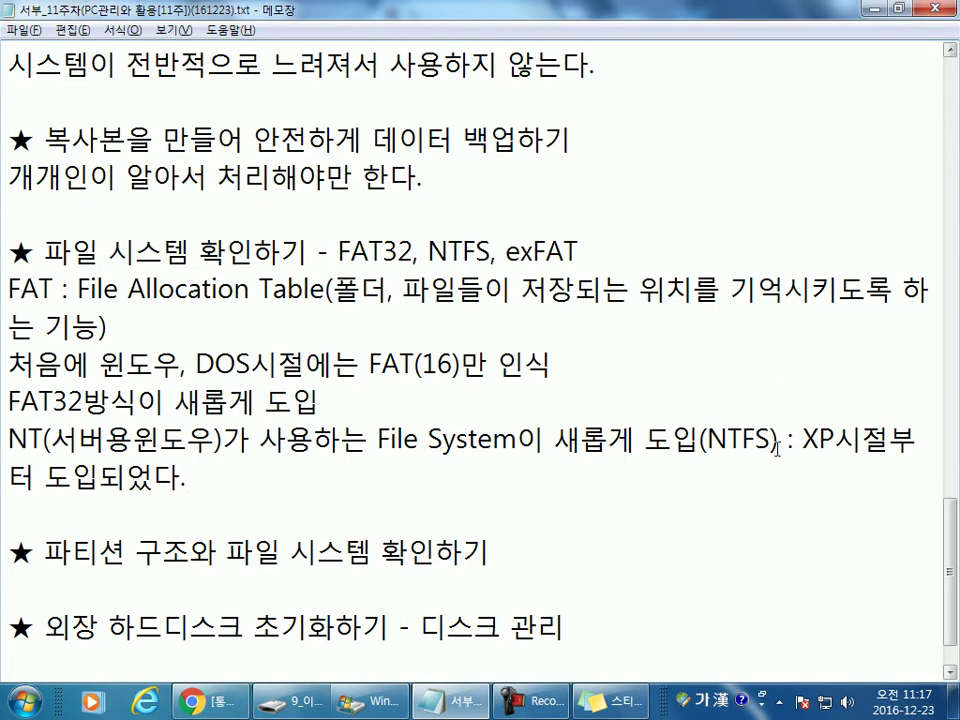
Step: Highlight "FAT32" at the start of its line and "NTFS" in the NT line for explanation
{"action": "left_click", "coordinate": [82, 405]}
{"action": "key", "text": "shift+Left"}
{"action": "key", "text": "shift+Left"}
{"action": "key", "text": "shift+Left"}
{"action": "key", "text": "shift+Left"}
{"action": "key", "text": "shift+Left"}
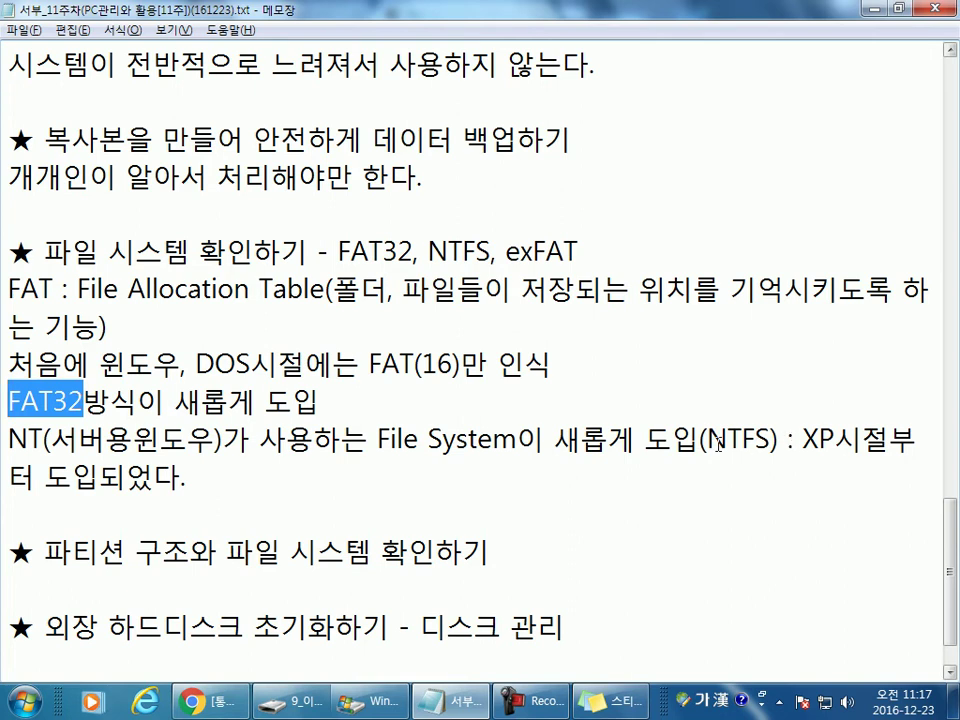
{"action": "left_click_drag", "start_coordinate": [707, 440], "coordinate": [772, 440]}
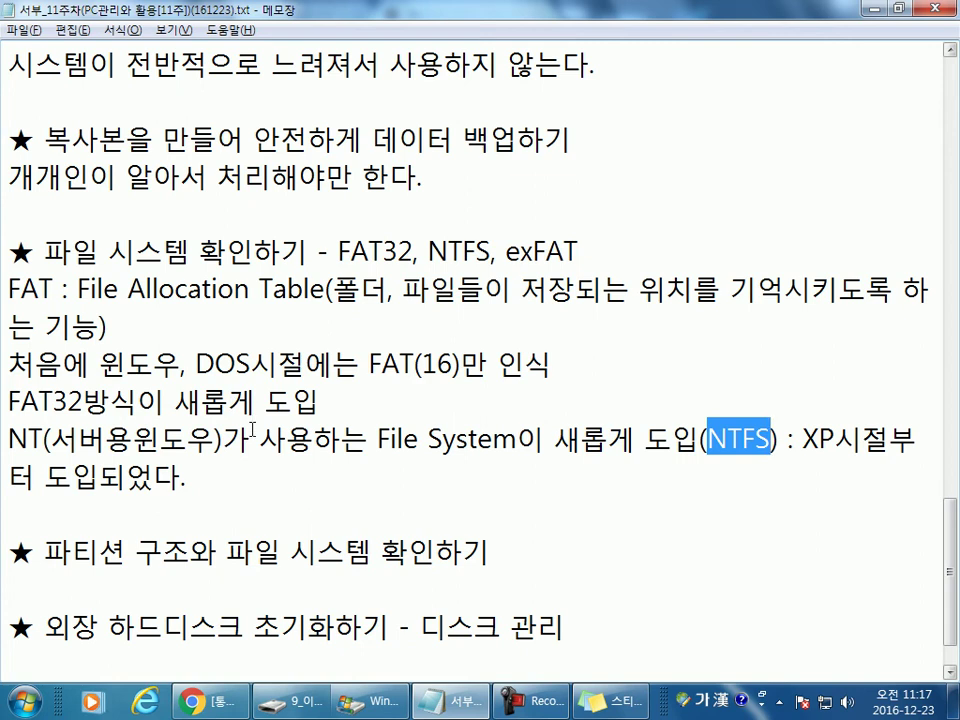
Step: Add a blank line below the NT paragraph and start the line above it with "FAT, FAT32, NTFS에서"
{"action": "left_click", "coordinate": [215, 498]}
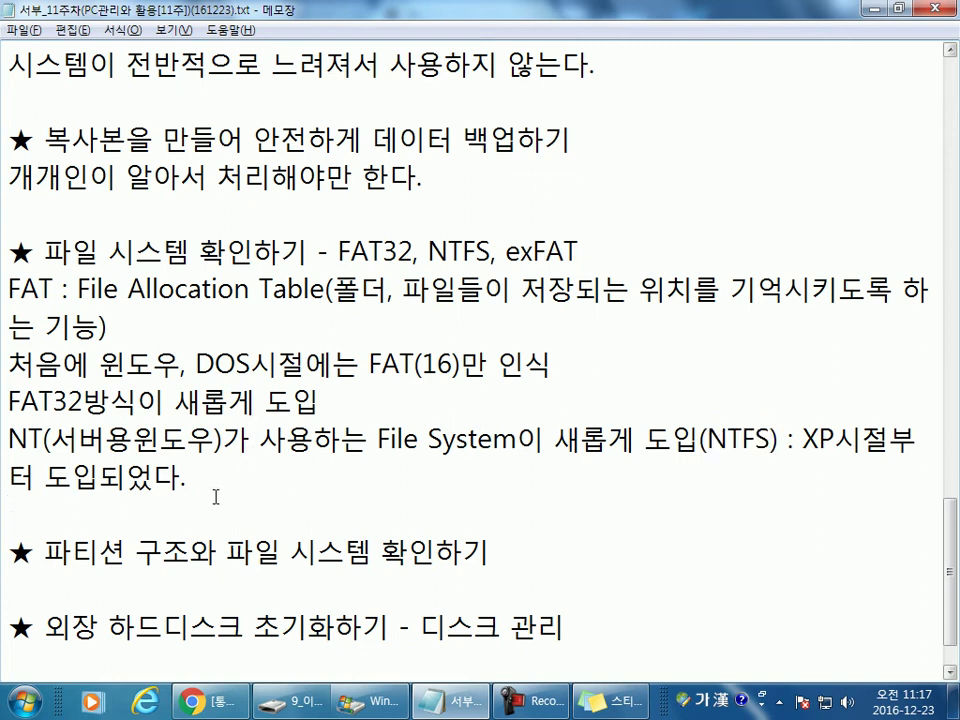
{"action": "key", "text": "Return"}
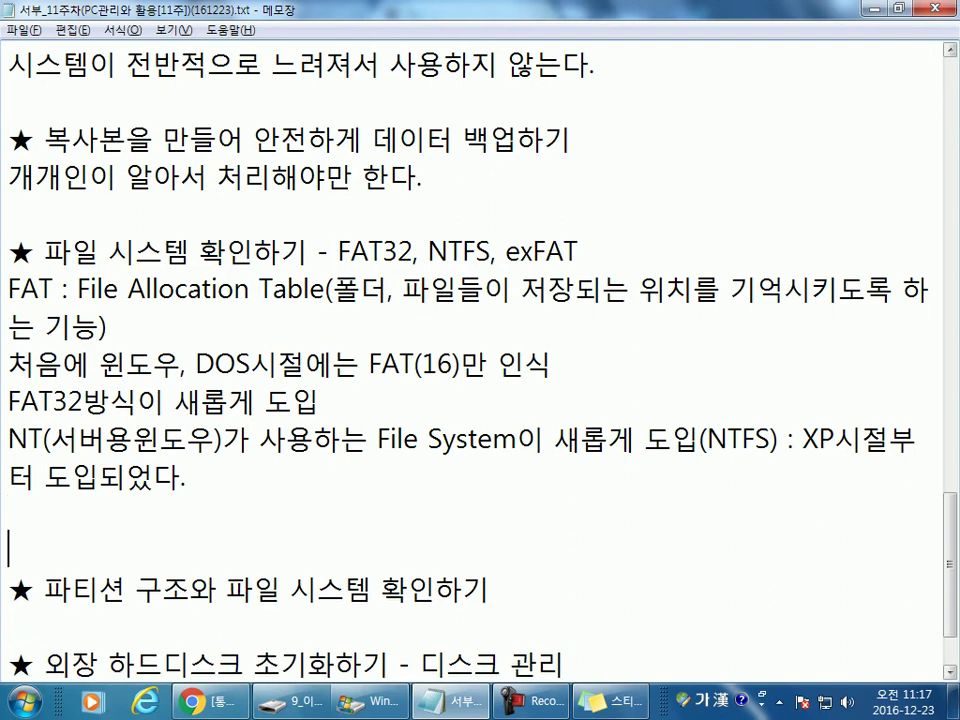
{"action": "scroll", "coordinate": [150, 460], "scroll_direction": "down", "scroll_amount": 1}
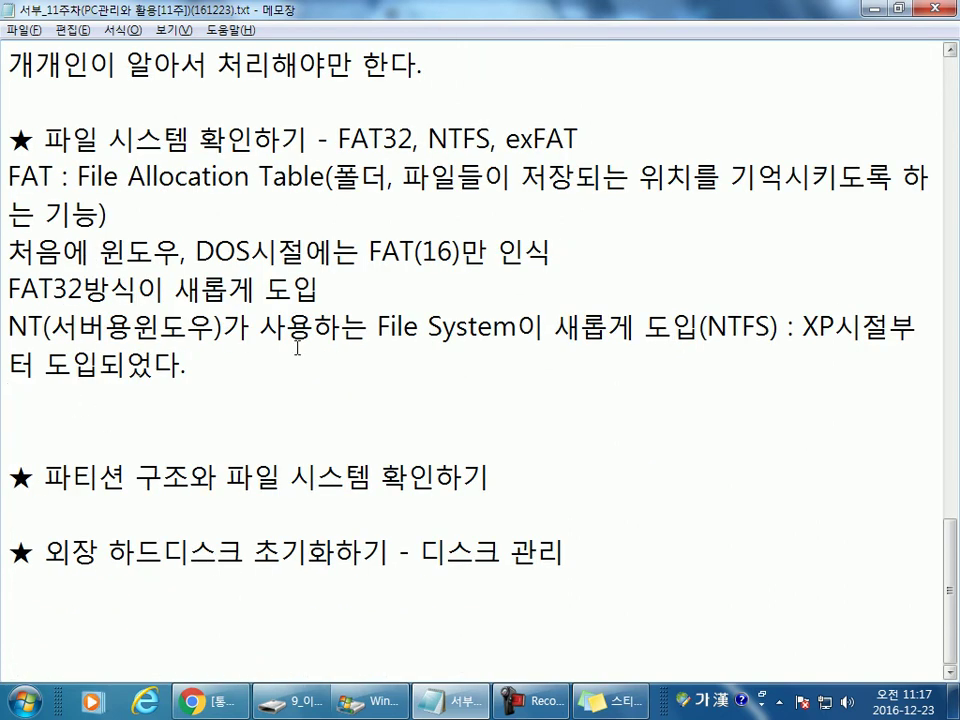
{"action": "type", "text": "FAT, FAT"}
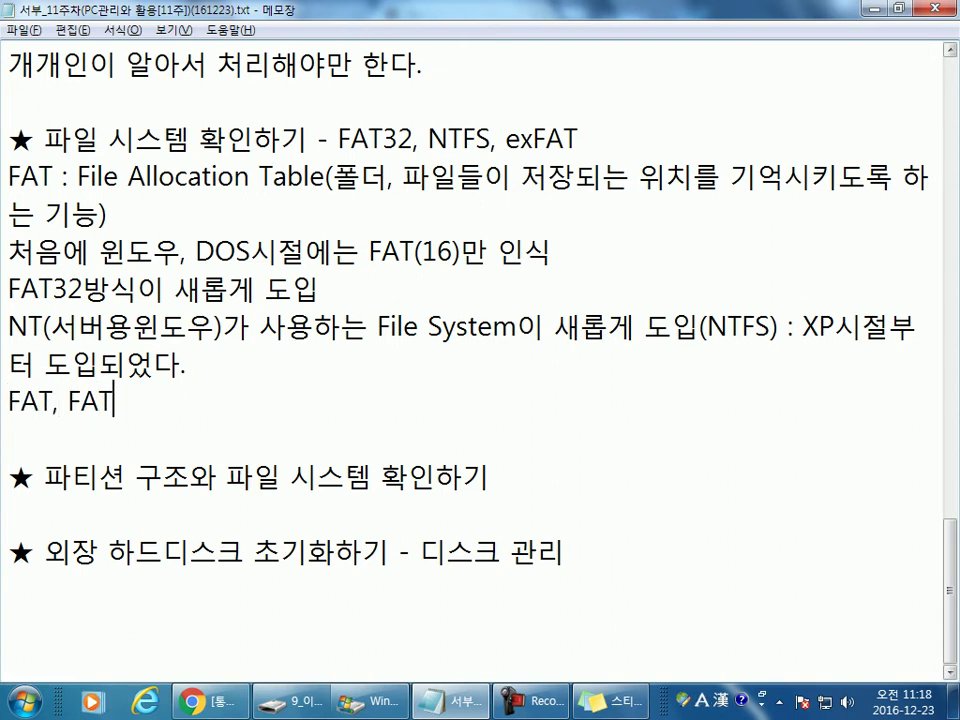
{"action": "type", "text": "32, NT"}
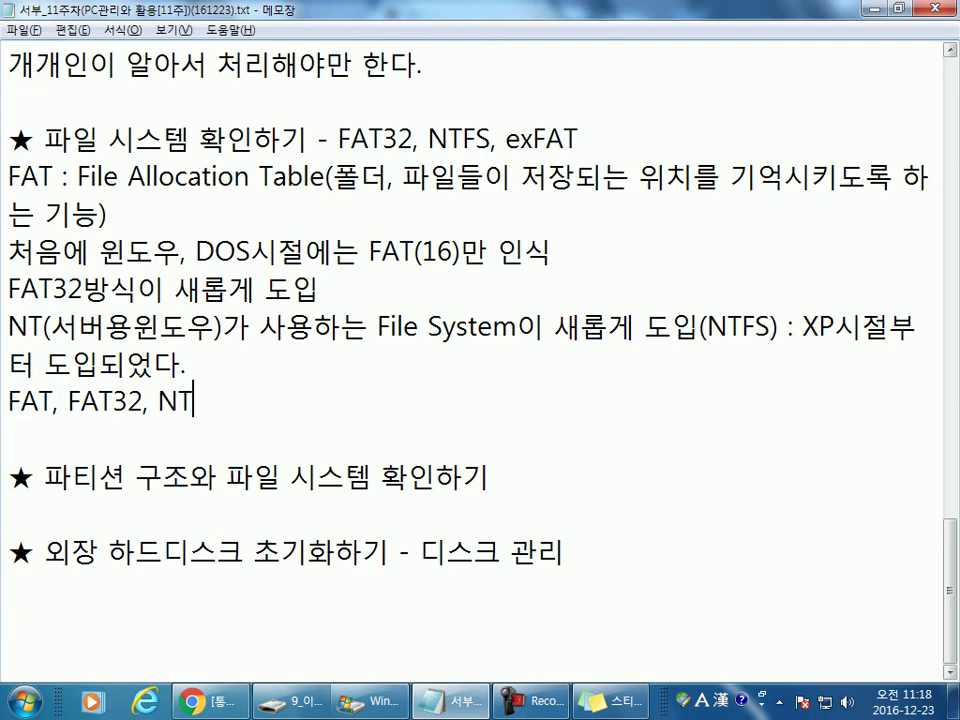
{"action": "type", "text": "FS"}
{"action": "key", "text": "Hangul"}
{"action": "type", "text": "에서 "}
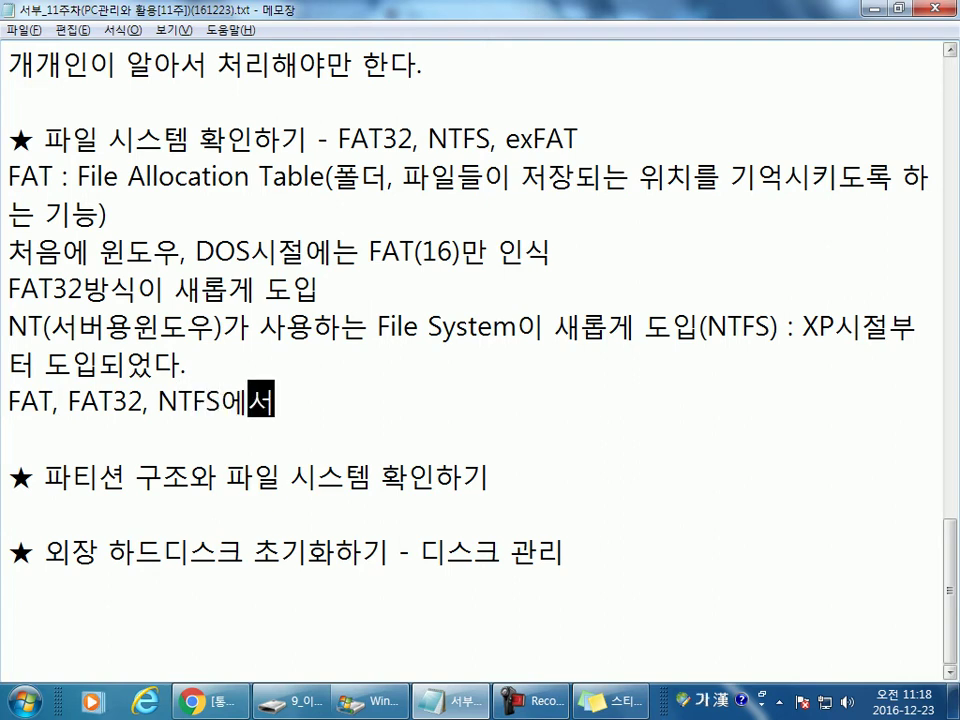
Step: Complete the new line with "사용할 수 있는 용량의 크기" and start an empty line below it
{"action": "type", "text": "사용하"}
{"action": "key", "text": "BackSpace"}
{"action": "type", "text": "할 수 있는 "}
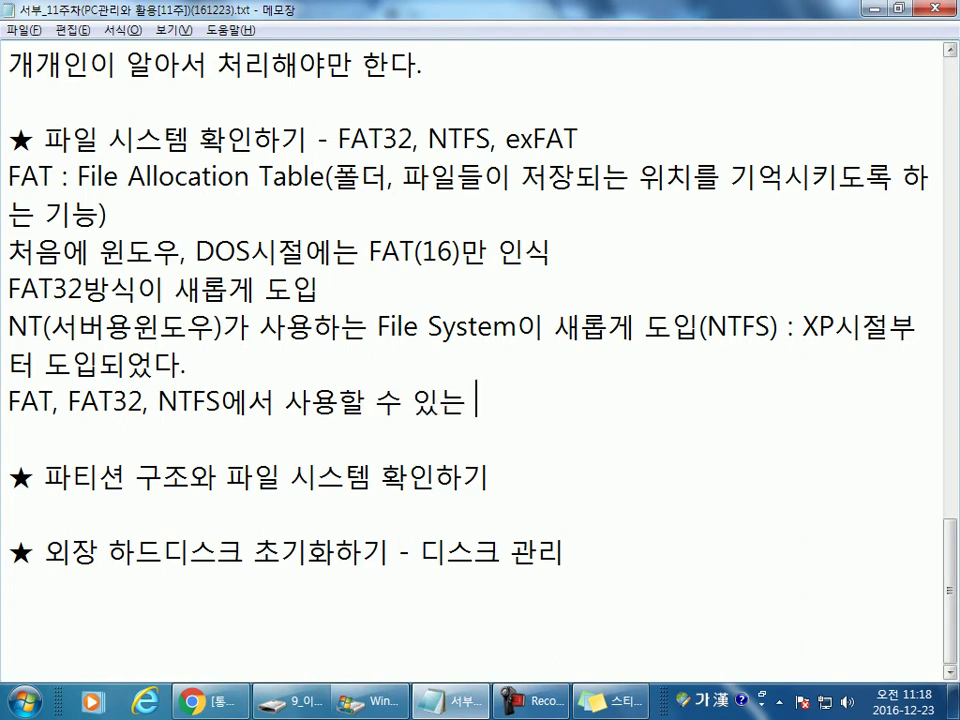
{"action": "type", "text": "용량이ㅏ ㅋ"}
{"action": "key", "text": "BackSpace"}
{"action": "key", "text": "BackSpace"}
{"action": "key", "text": "BackSpace"}
{"action": "key", "text": "BackSpace"}
{"action": "type", "text": "의 크기"}
{"action": "key", "text": "Return"}
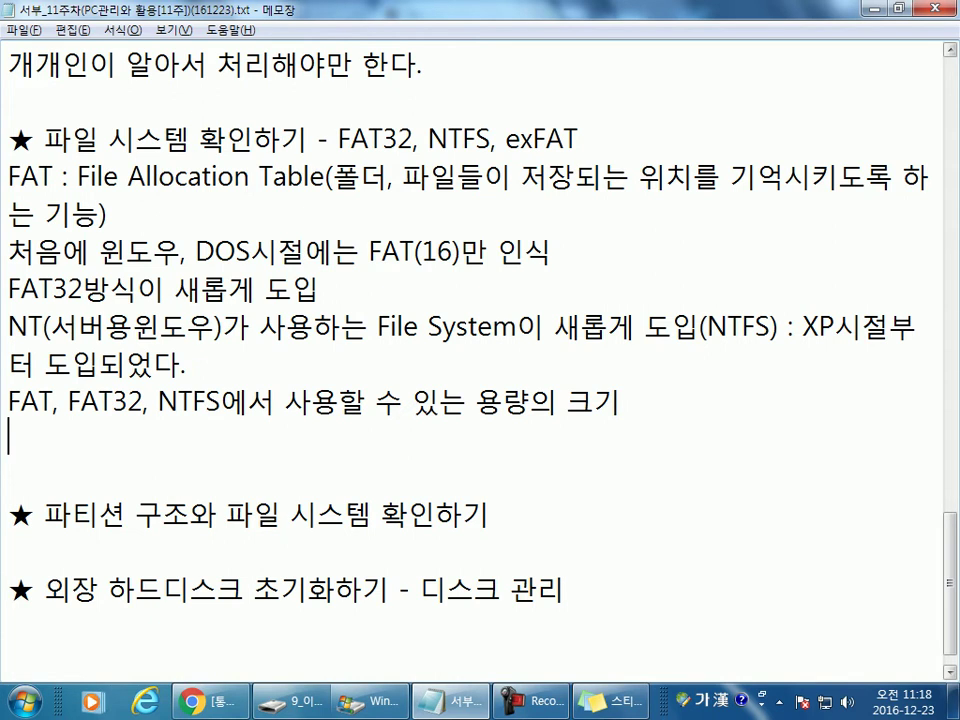
Step: Switch to Windows Explorer and delete the 백업폴더 folder from the DATAROOM (D:) drive
{"action": "left_click", "coordinate": [293, 700]}
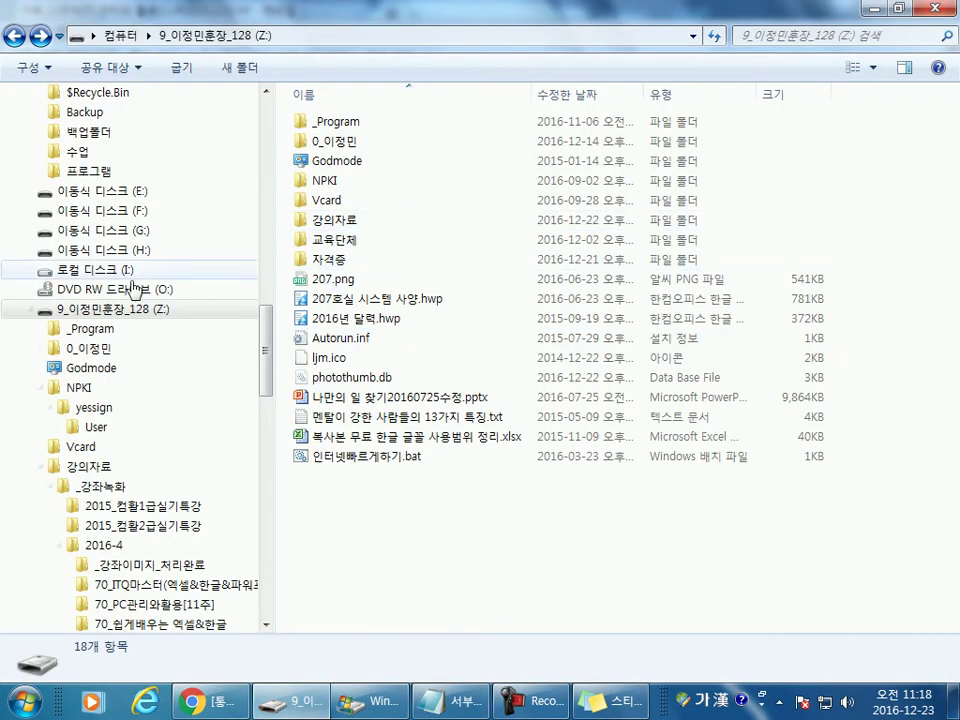
{"action": "left_click_drag", "start_coordinate": [265, 321], "coordinate": [266, 186]}
{"action": "left_click", "coordinate": [31, 210]}
{"action": "left_click", "coordinate": [253, 187]}
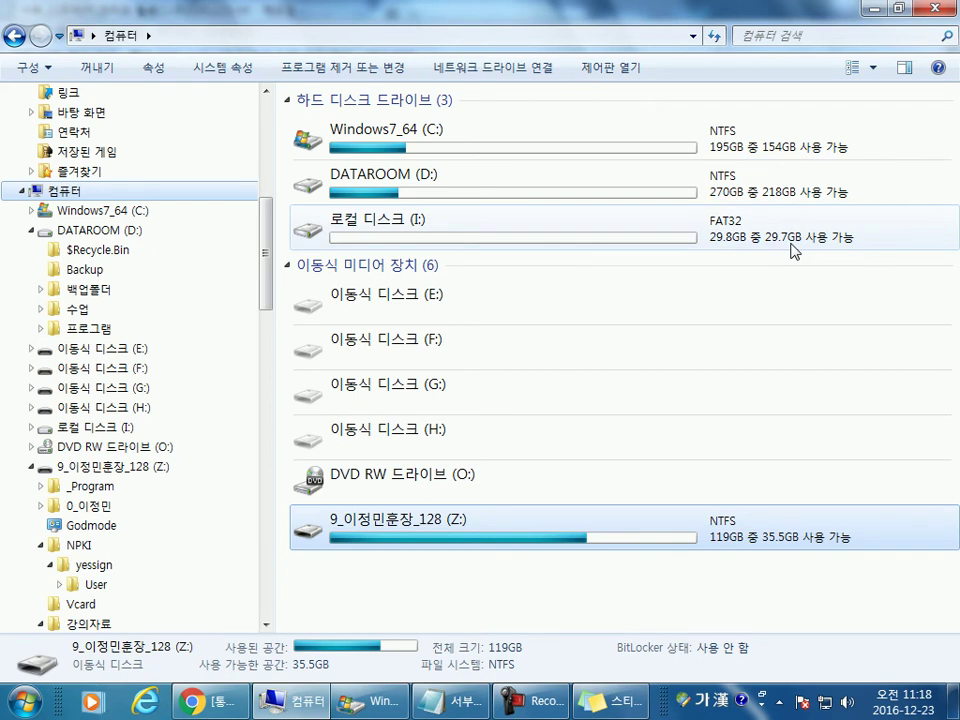
{"action": "double_click", "coordinate": [392, 190]}
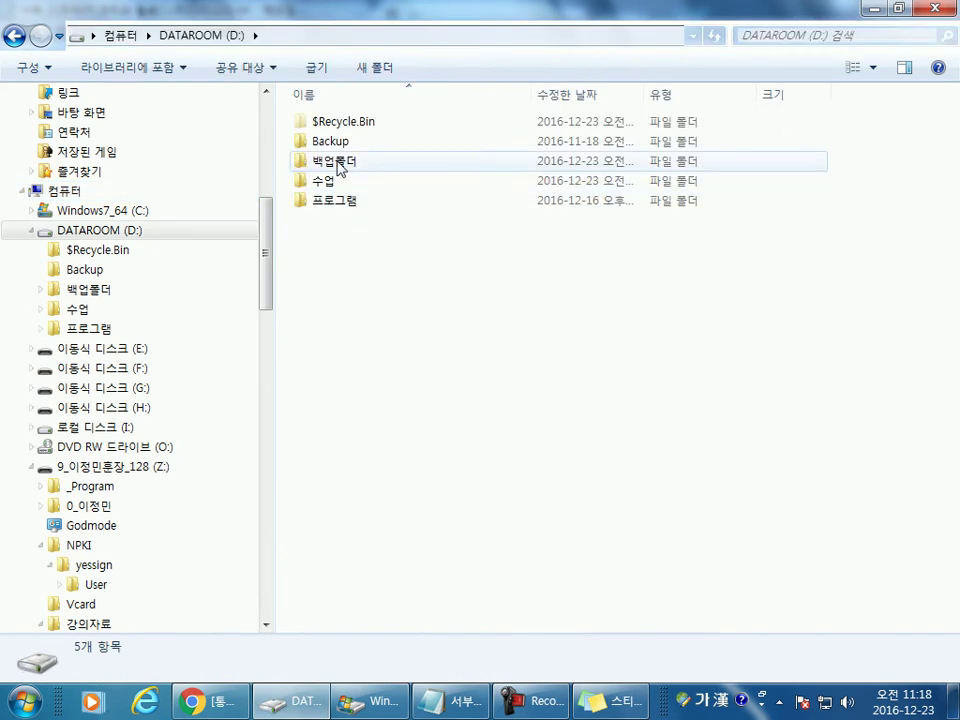
{"action": "left_click", "coordinate": [336, 168]}
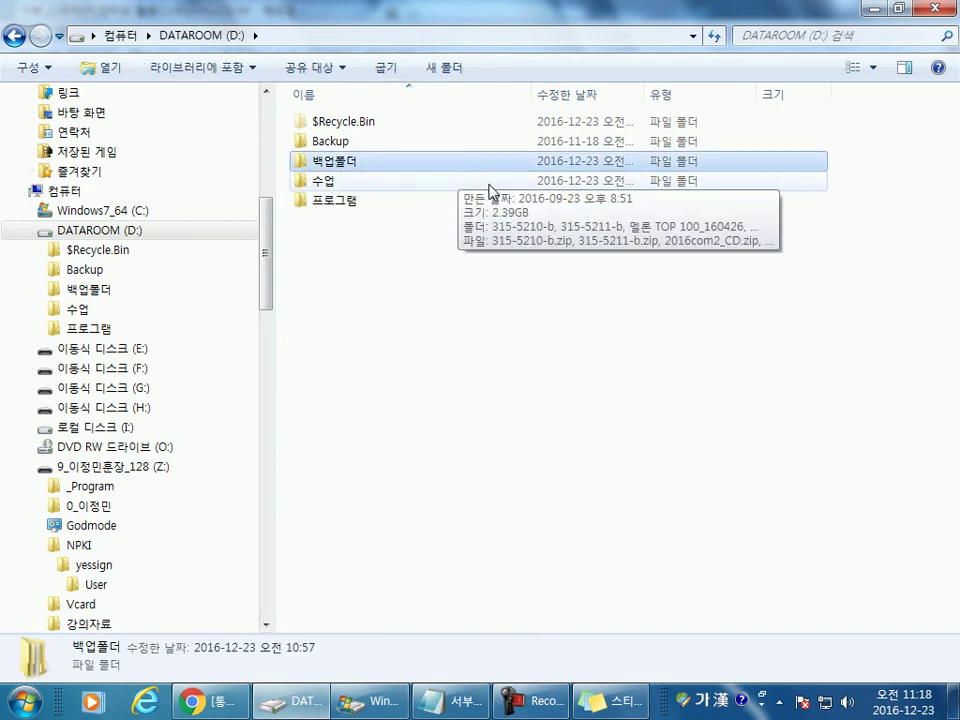
{"action": "key", "text": "Delete"}
{"action": "key", "text": "Return"}
Step: Open the Backup folder on the D: drive and copy the file 201610.gho
{"action": "left_click", "coordinate": [325, 145]}
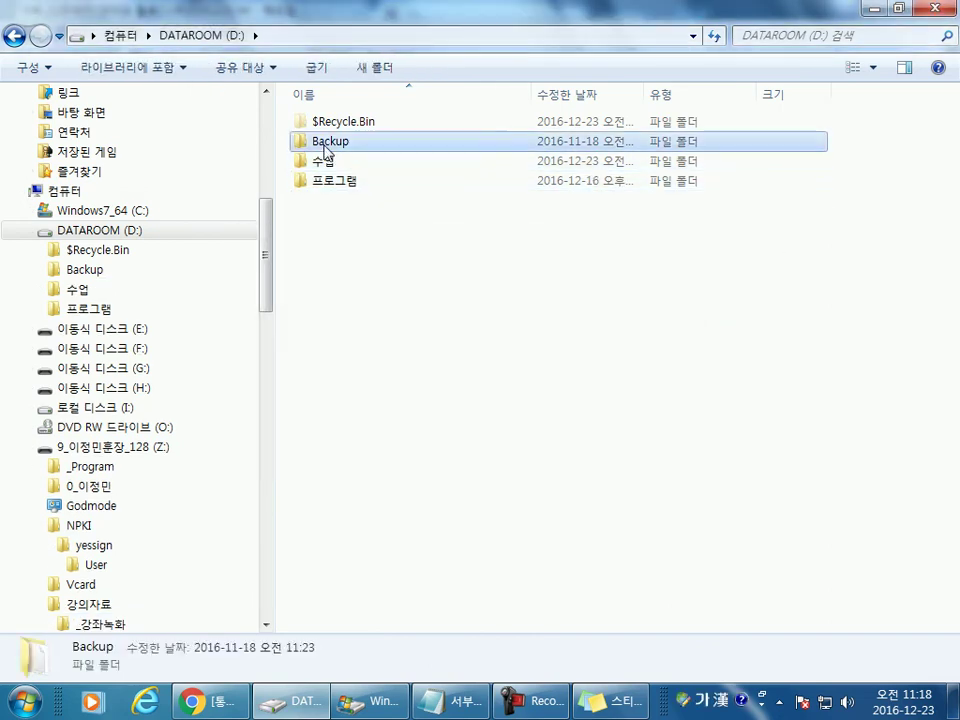
{"action": "double_click", "coordinate": [325, 146]}
{"action": "left_click", "coordinate": [357, 126]}
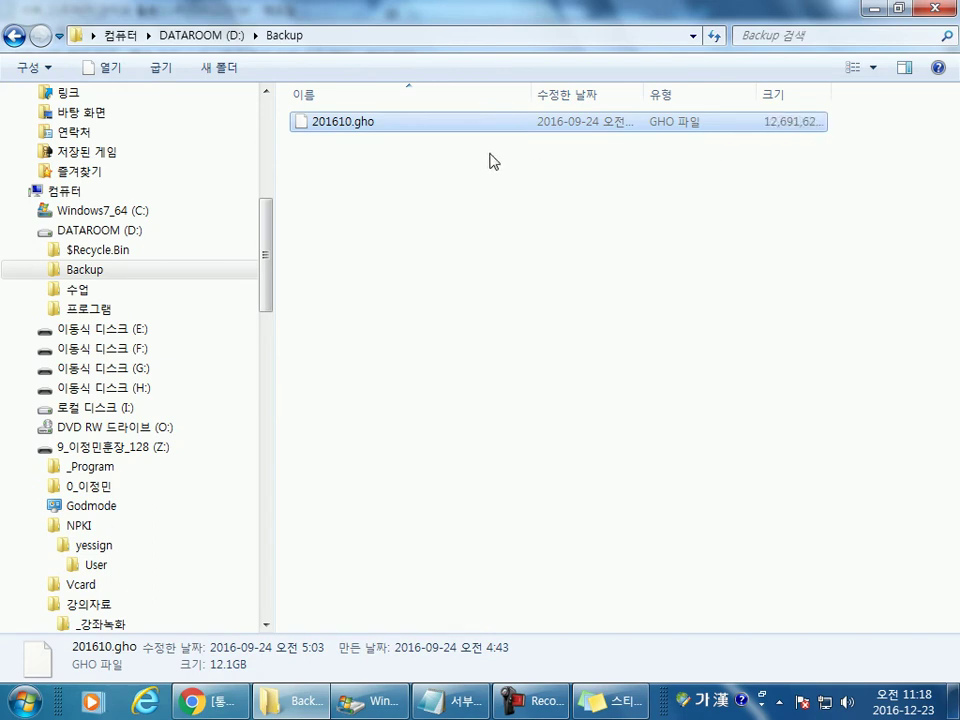
{"action": "right_click", "coordinate": [453, 126]}
{"action": "left_click", "coordinate": [497, 313]}
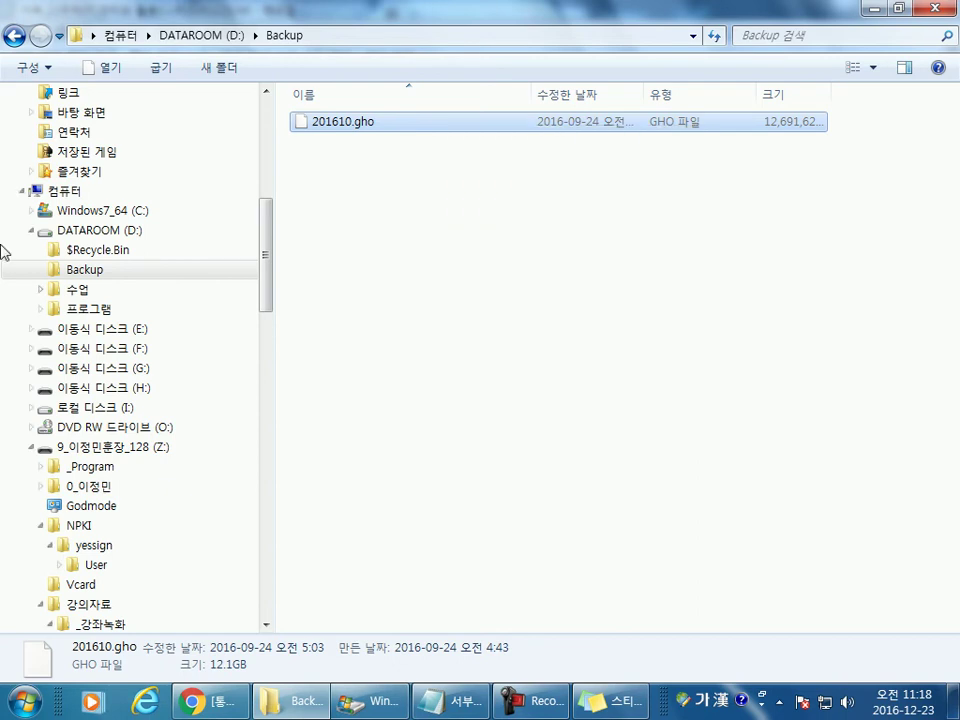
Step: Return to the Computer overview and try to paste 201610.gho onto the FAT32 local disk (I:)
{"action": "left_click", "coordinate": [40, 190]}
{"action": "left_click", "coordinate": [397, 243]}
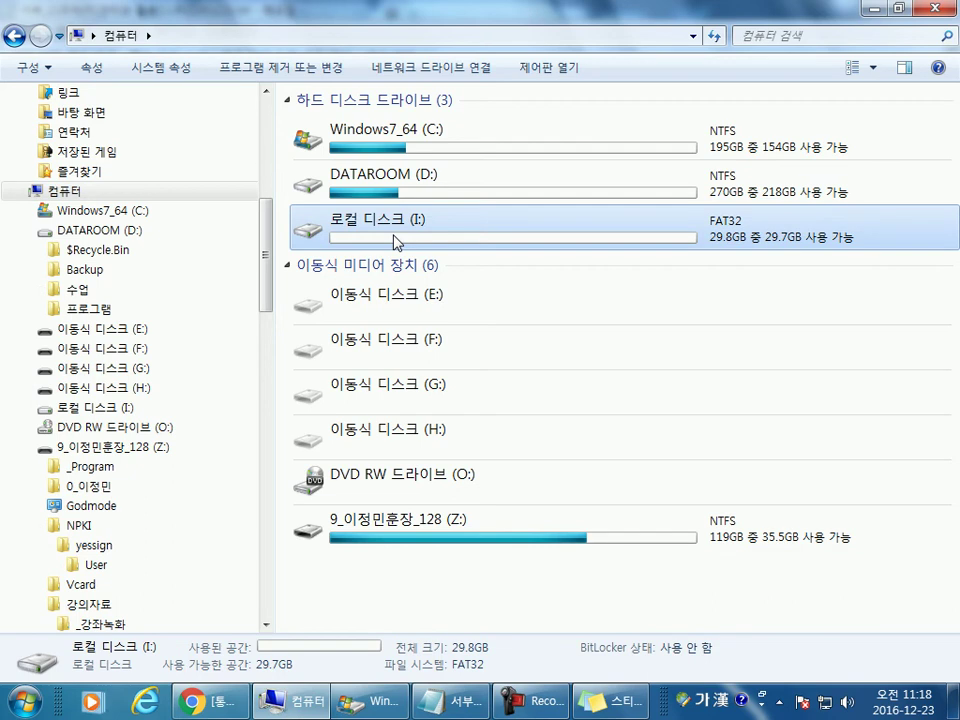
{"action": "right_click", "coordinate": [514, 532]}
{"action": "key", "text": "Escape"}
{"action": "left_click", "coordinate": [483, 537]}
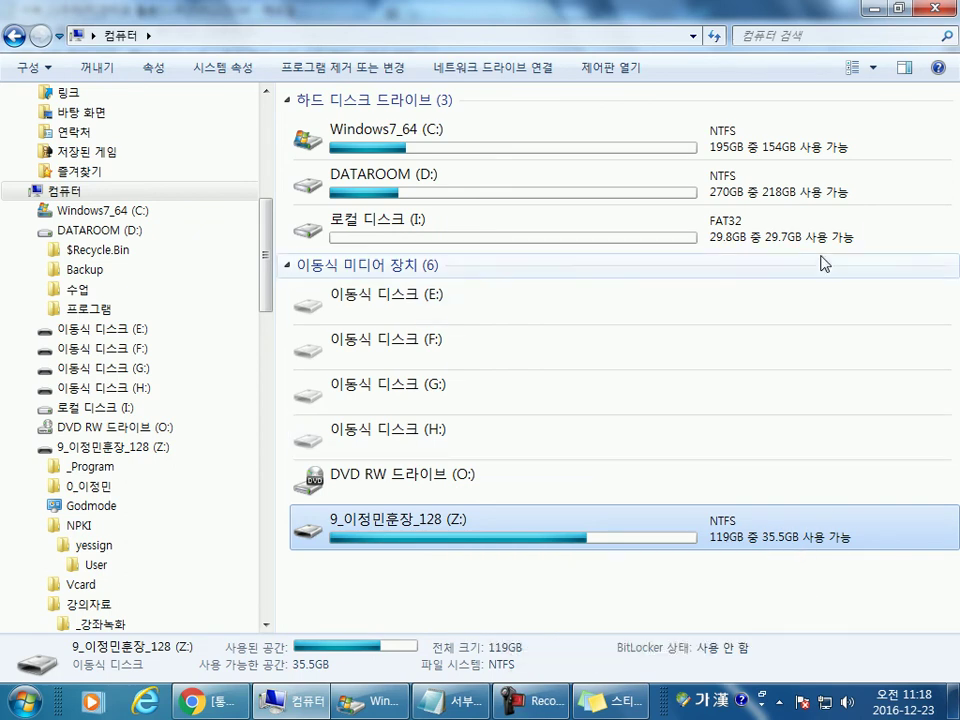
{"action": "right_click", "coordinate": [379, 217]}
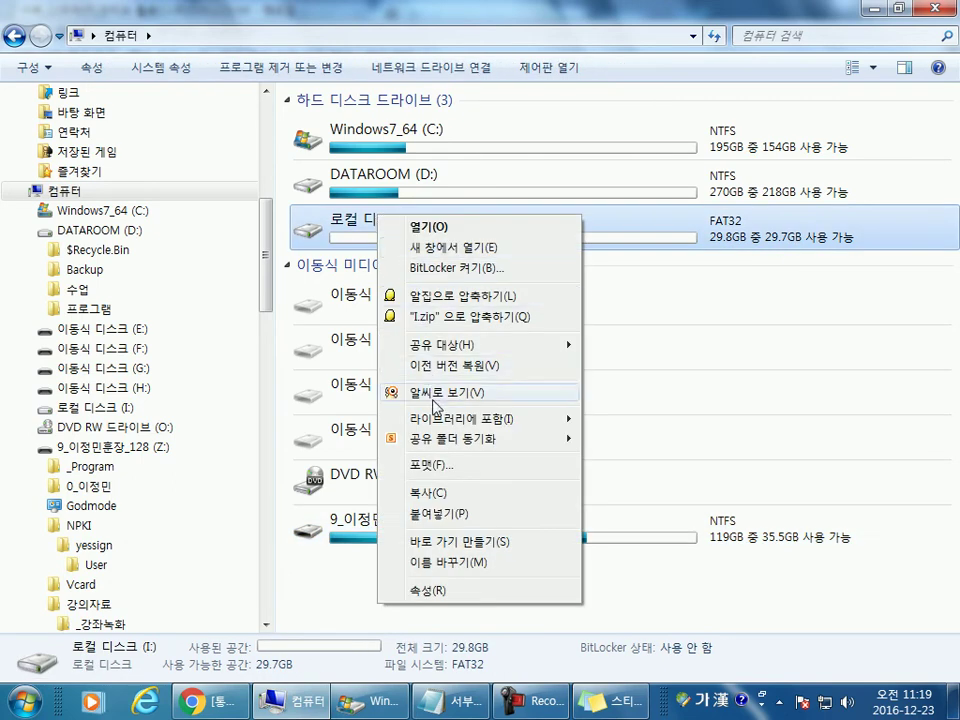
{"action": "left_click", "coordinate": [438, 514]}
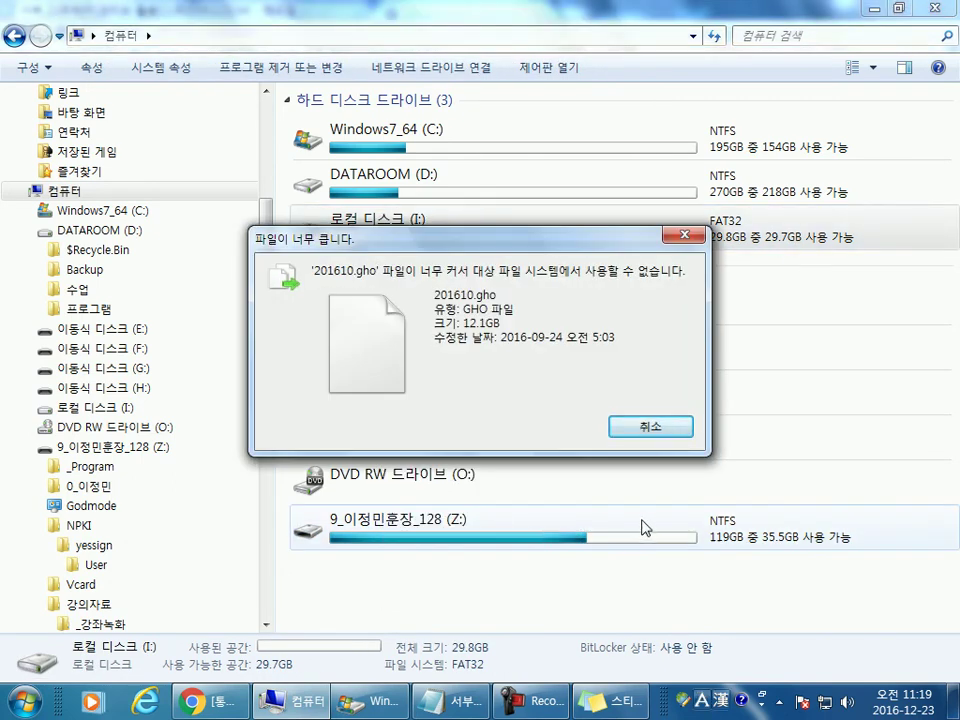
{"action": "key", "text": "Escape"}
Step: Start pasting 201610.gho onto the NTFS drive (Z:) and cancel the copy
{"action": "right_click", "coordinate": [386, 534]}
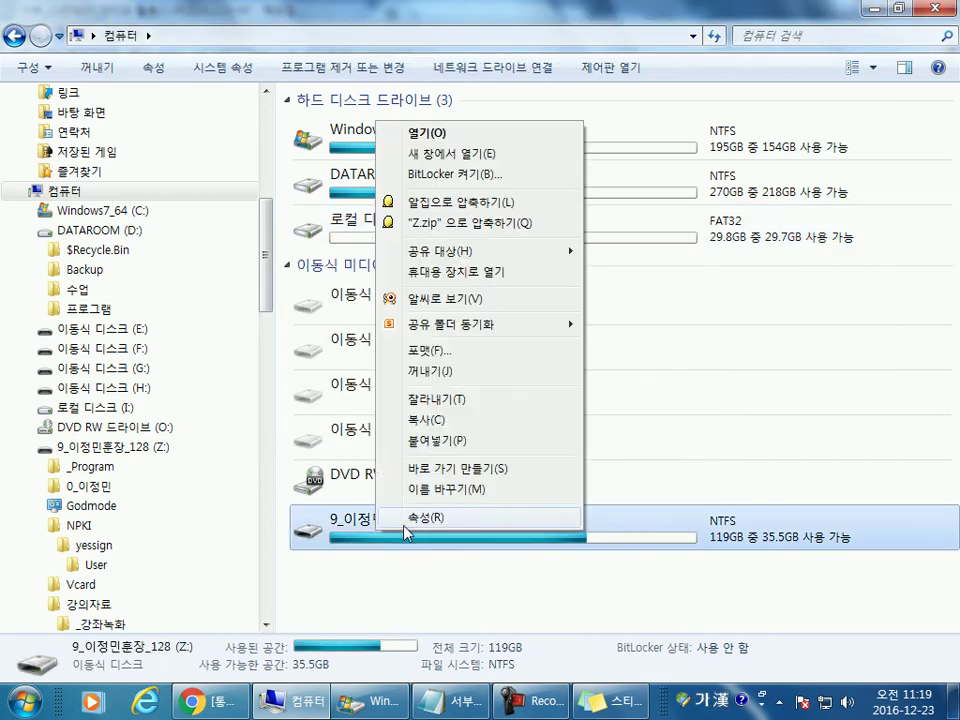
{"action": "left_click", "coordinate": [434, 442]}
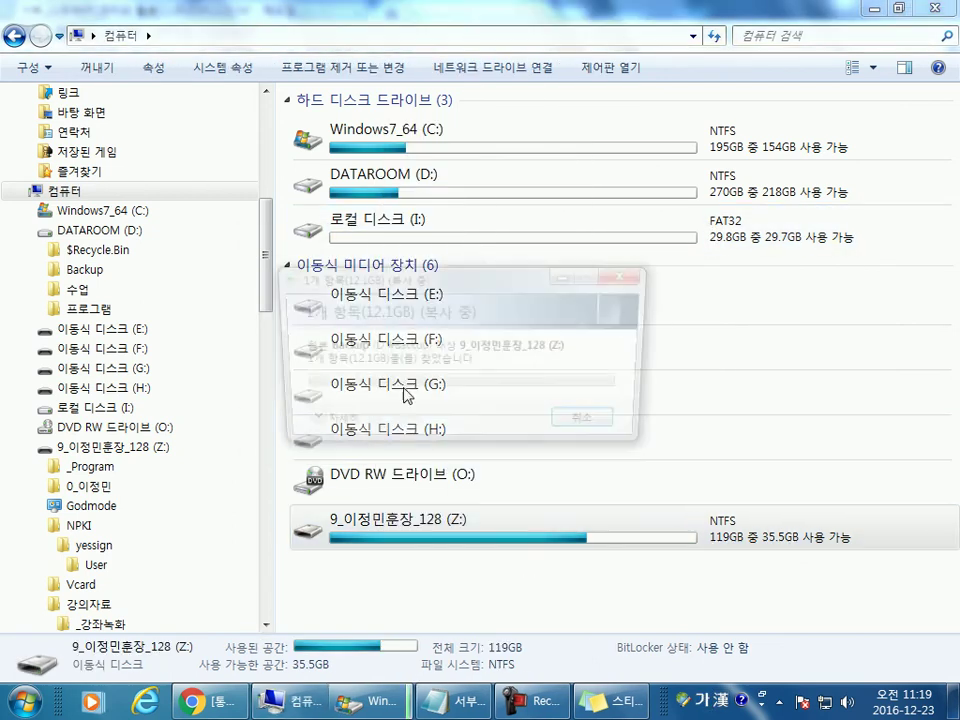
{"action": "left_click", "coordinate": [593, 426]}
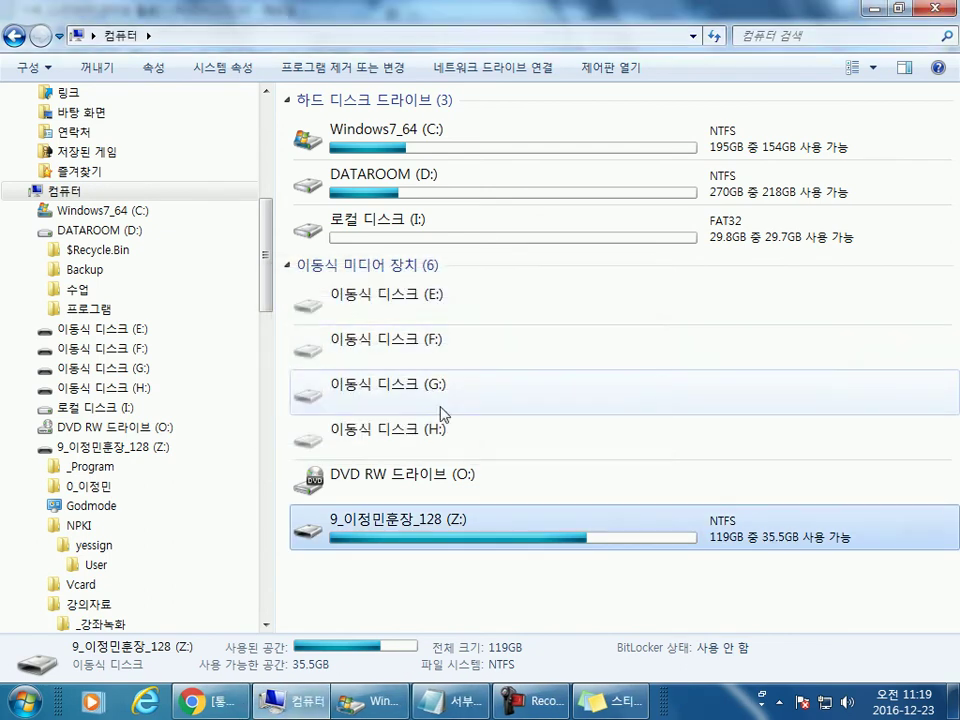
Step: Check the contents of the Z: drive, select the local disk (I:) in the Computer overview, and return to the Notepad notes
{"action": "double_click", "coordinate": [391, 532]}
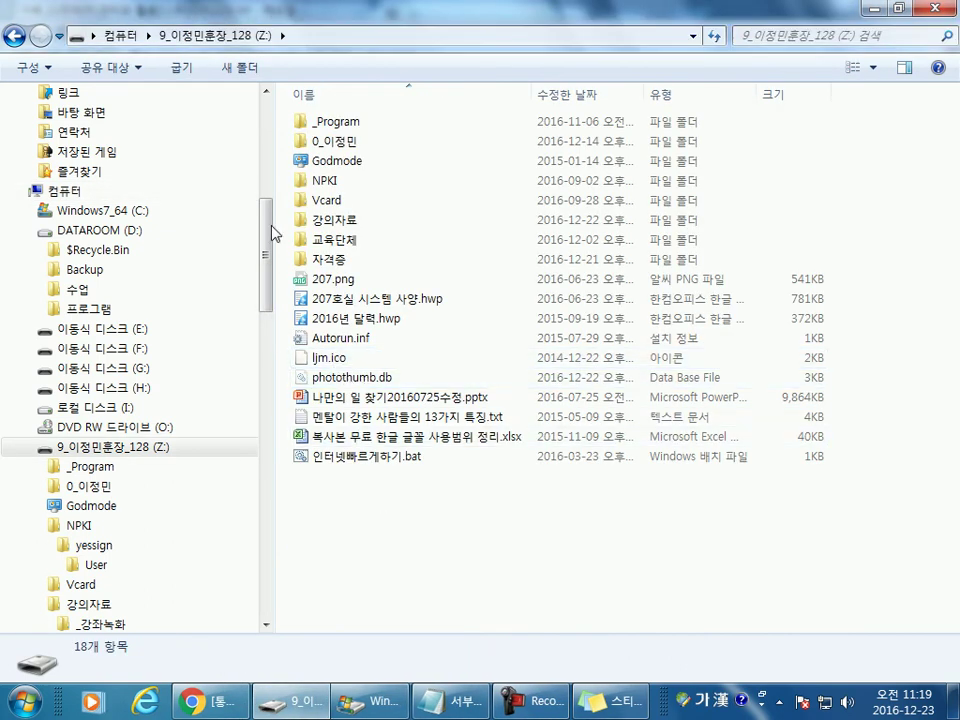
{"action": "key", "text": "BackSpace"}
{"action": "left_click", "coordinate": [755, 236]}
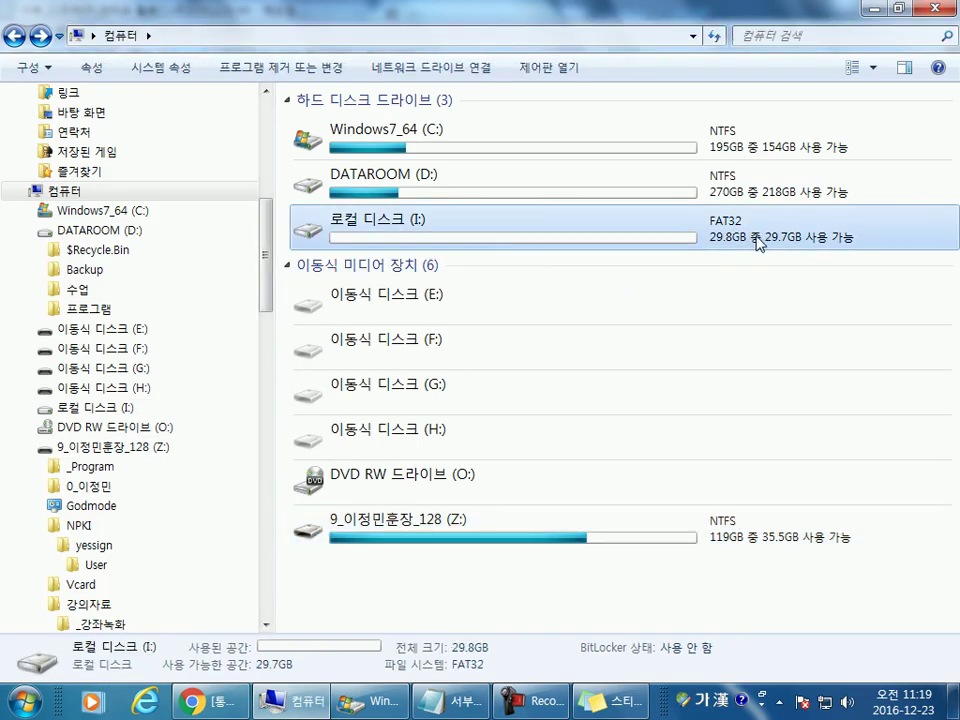
{"action": "key", "text": "alt+Tab"}
{"action": "left_click", "coordinate": [658, 410]}
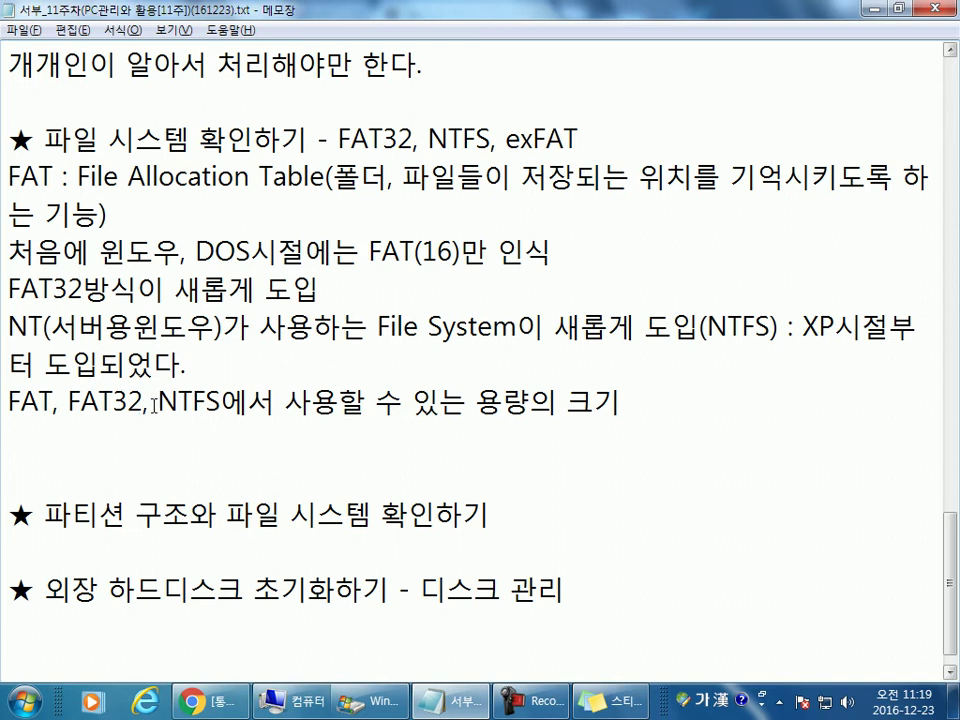
Step: Review the file system names in the notes and check the local disk (I:) in the Computer overview
{"action": "left_click_drag", "start_coordinate": [147, 404], "coordinate": [3, 401]}
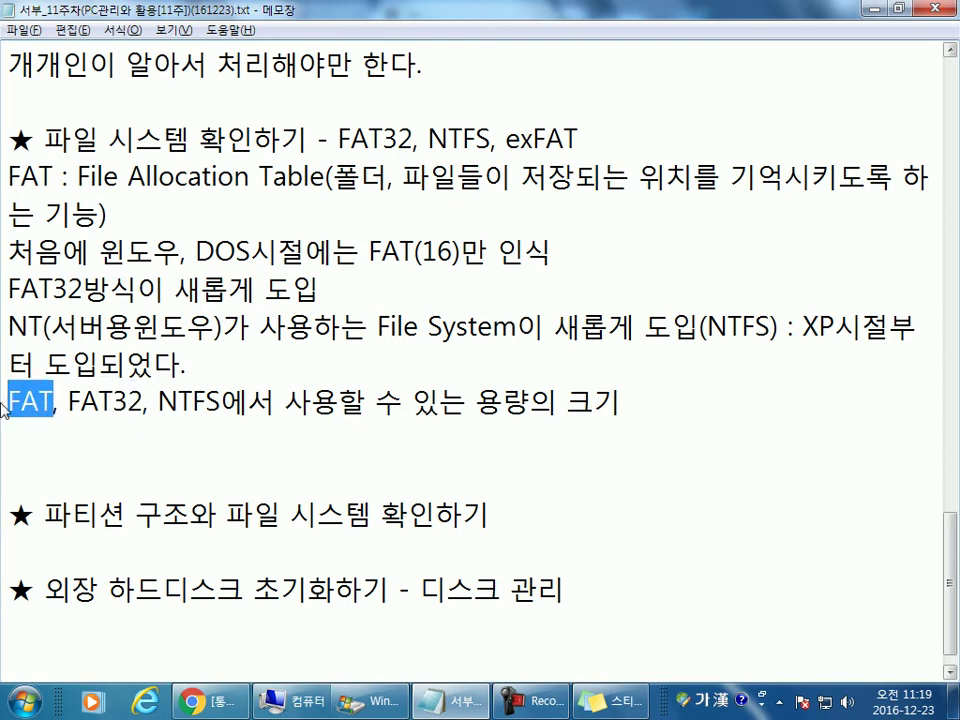
{"action": "left_click", "coordinate": [134, 437]}
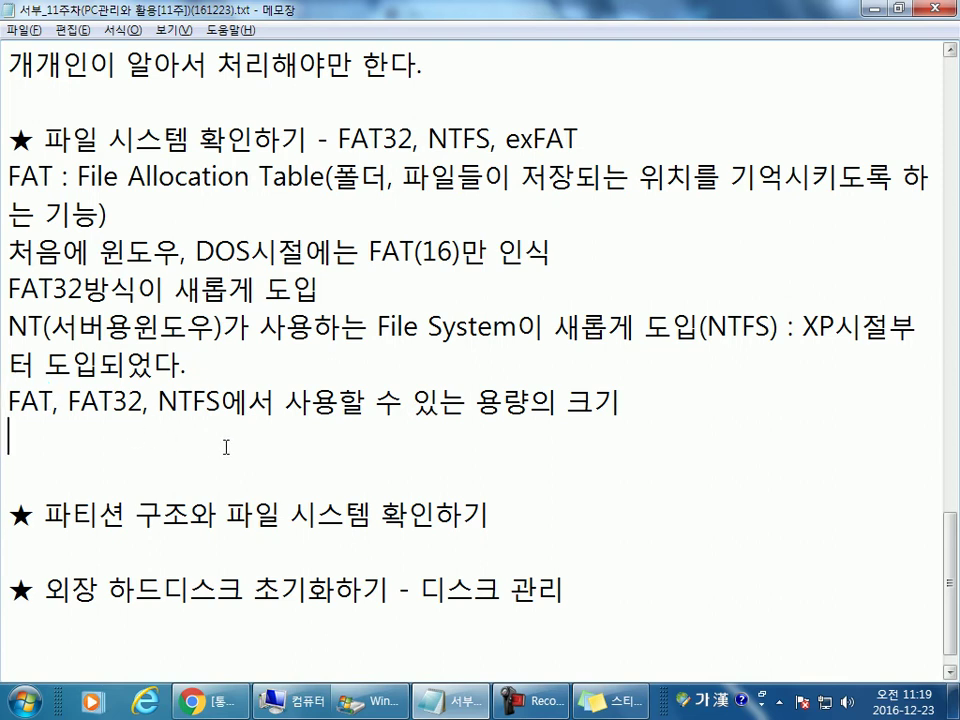
{"action": "key", "text": "alt+Tab"}
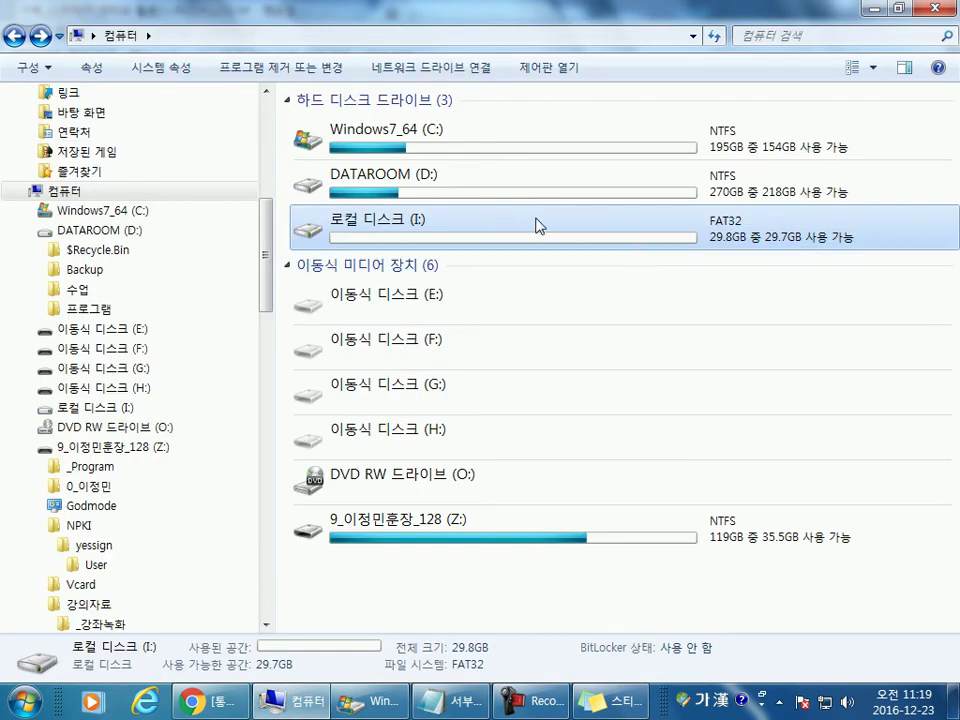
{"action": "left_click", "coordinate": [409, 224]}
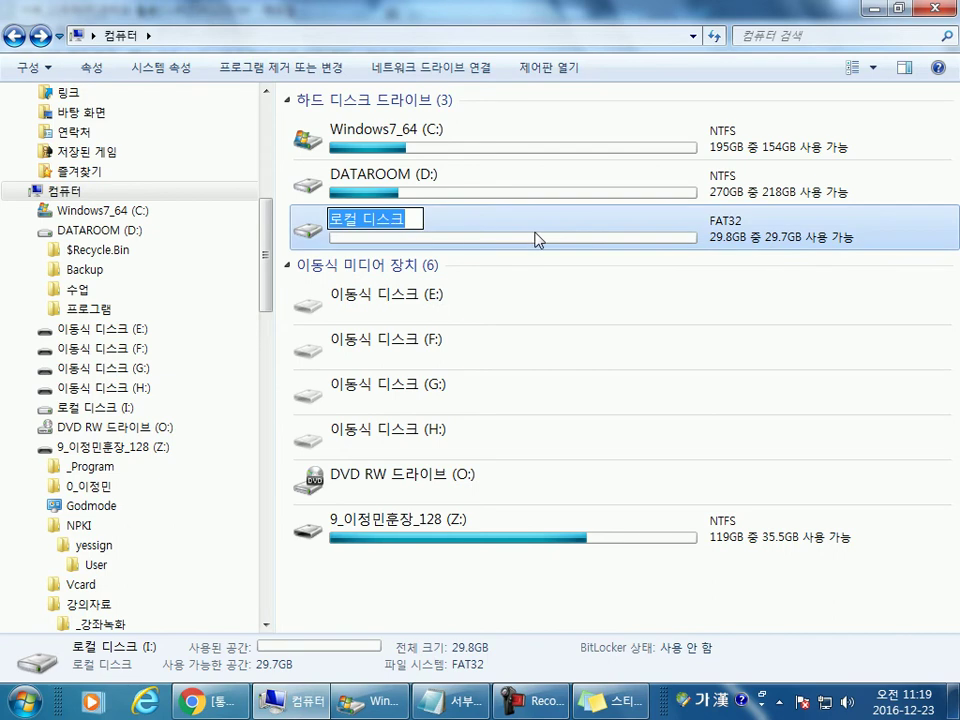
{"action": "left_click", "coordinate": [485, 237]}
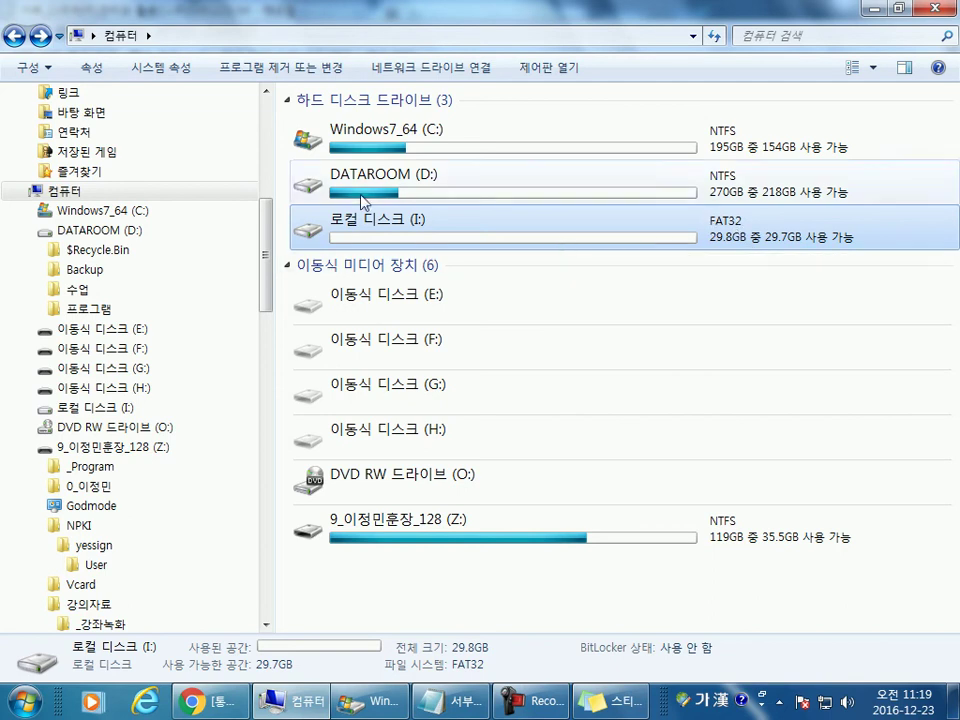
Step: Open the format settings of the DATAROOM (D:) drive, check which file systems it offers, and close them without formatting
{"action": "left_click", "coordinate": [360, 190]}
{"action": "right_click", "coordinate": [360, 190]}
{"action": "left_click", "coordinate": [412, 435]}
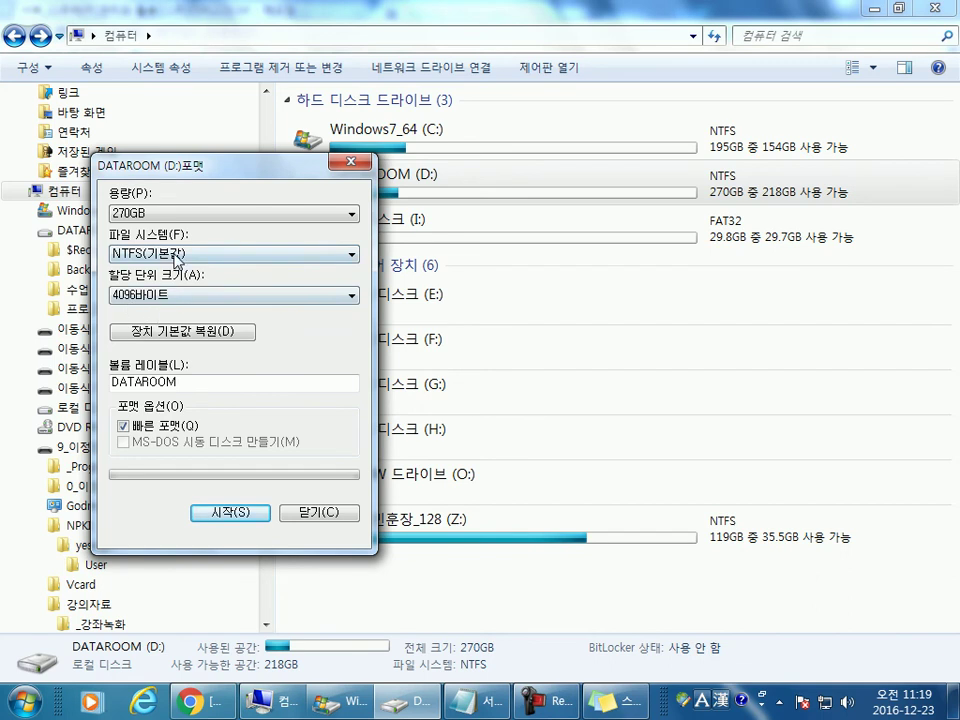
{"action": "left_click", "coordinate": [176, 256]}
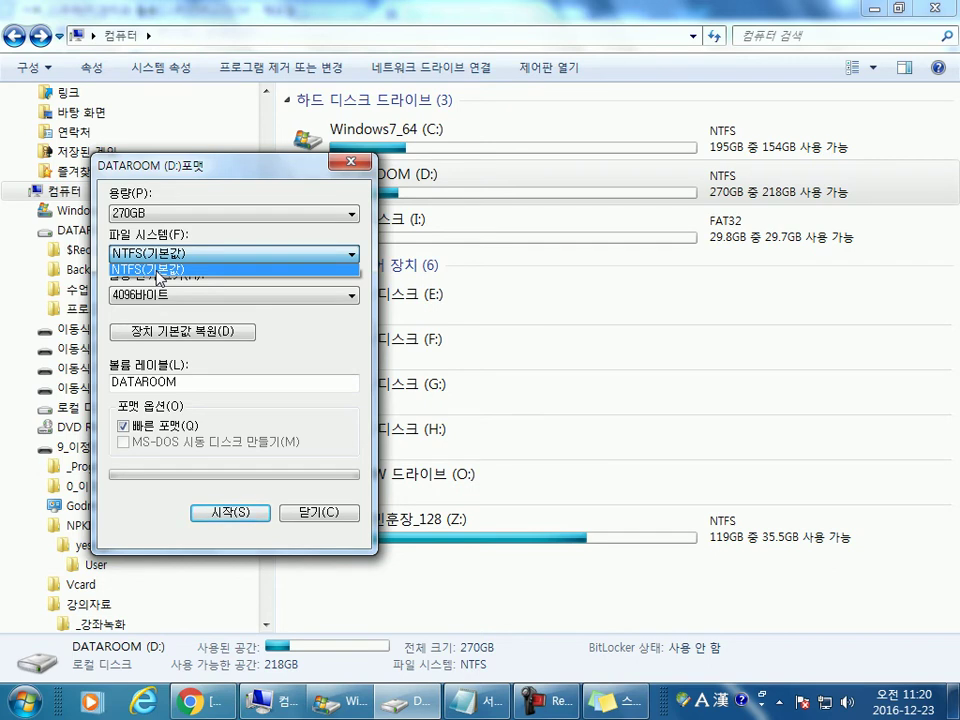
{"action": "key", "text": "Escape"}
{"action": "key", "text": "Escape"}
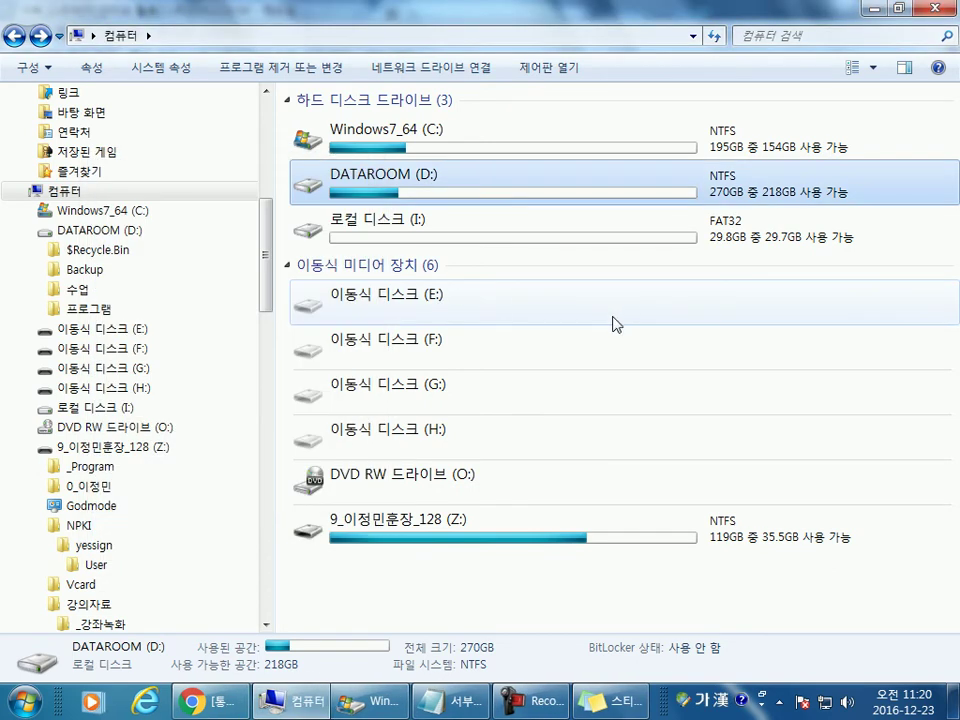
Step: In the Notepad notes, add the line "* NTFS로 포맷을 하면 스마트폰에서 인식이 안된다." below the FAT, FAT32, NTFS capacity line
{"action": "key", "text": "alt+Tab"}
{"action": "left_click_drag", "start_coordinate": [216, 401], "coordinate": [8, 401]}
{"action": "left_click", "coordinate": [35, 438]}
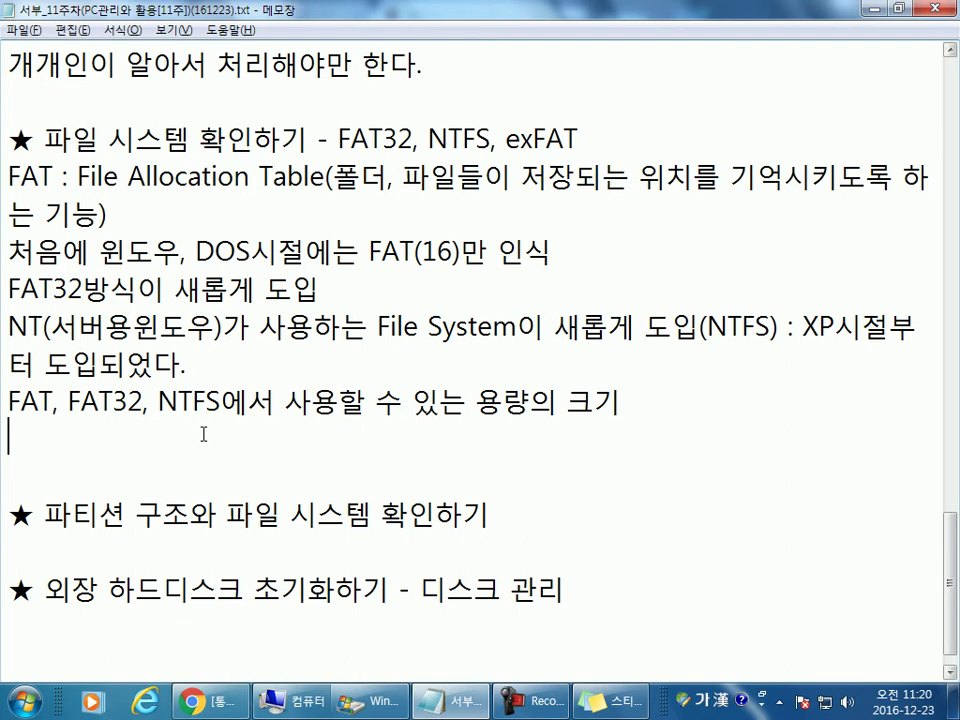
{"action": "key", "text": "alt+Tab"}
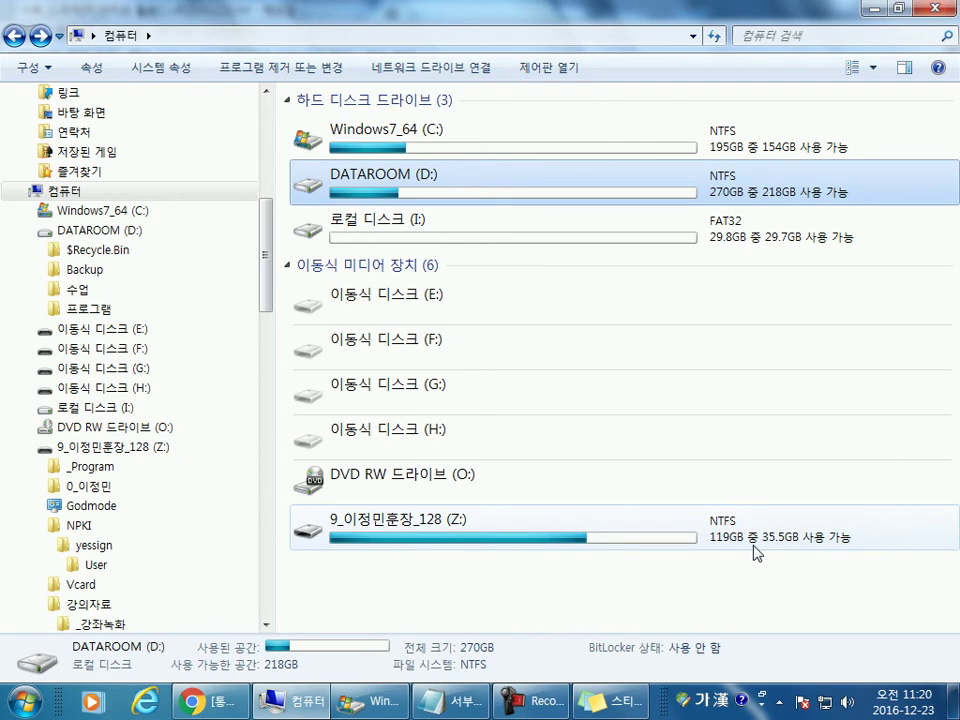
{"action": "key", "text": "alt+Tab"}
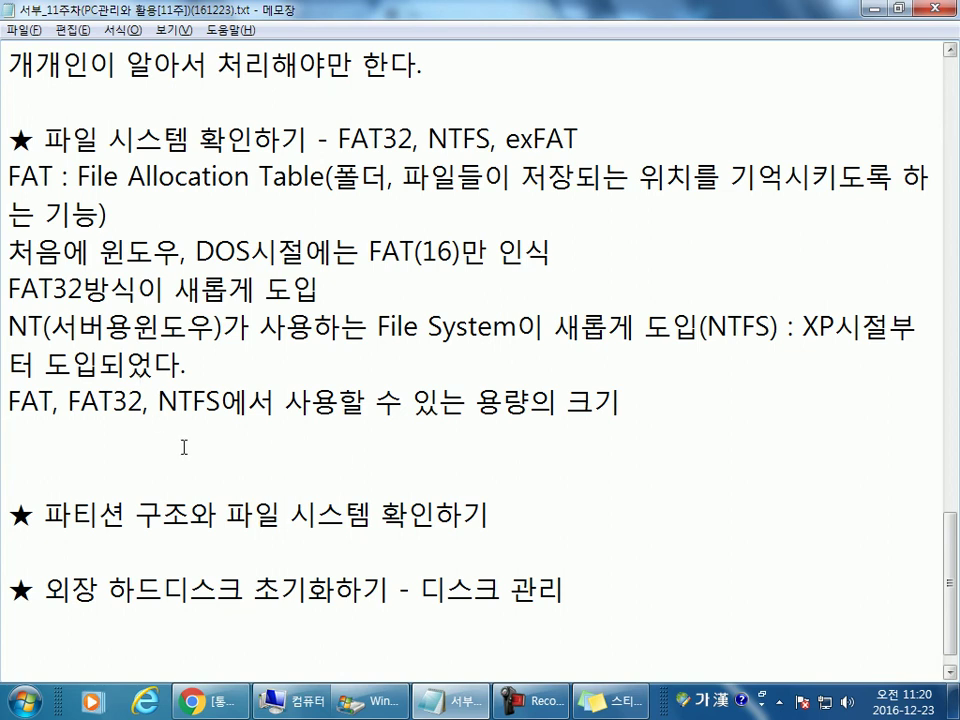
{"action": "type", "text": "* NTG"}
{"action": "key", "text": "BackSpace"}
{"action": "type", "text": "FS"}
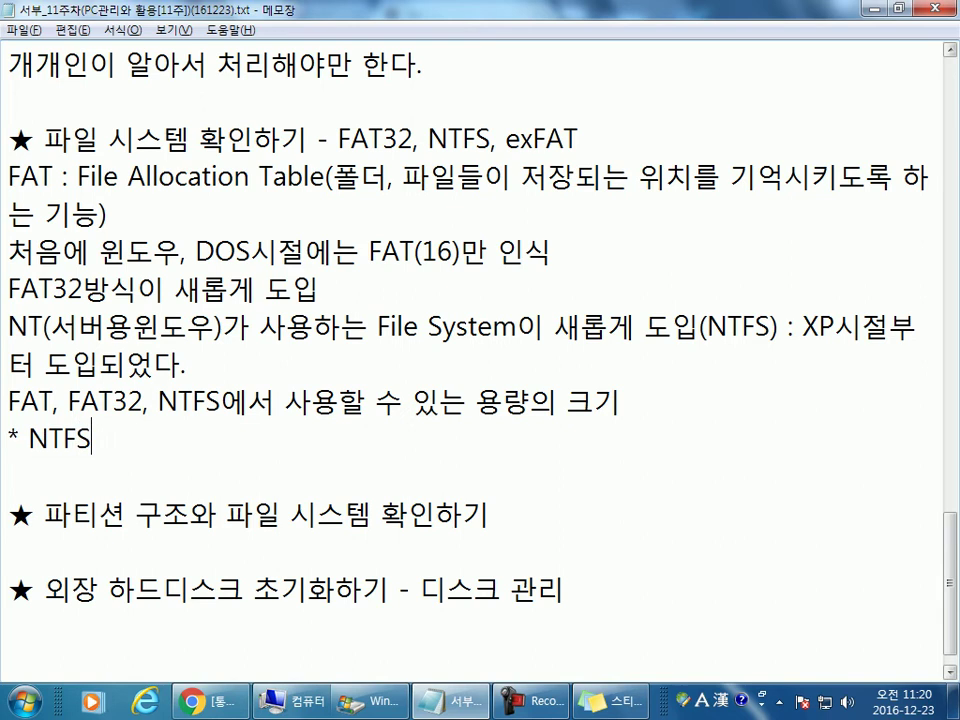
{"action": "type", "text": "로 포"}
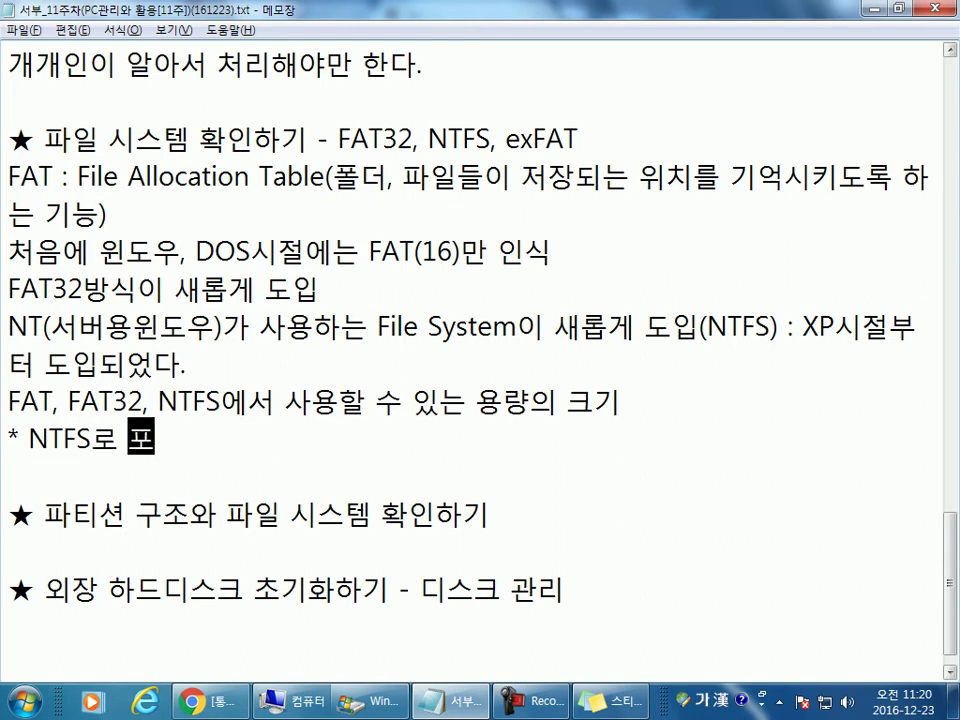
{"action": "type", "text": "매ㅅㅇ"}
{"action": "key", "text": "BackSpace"}
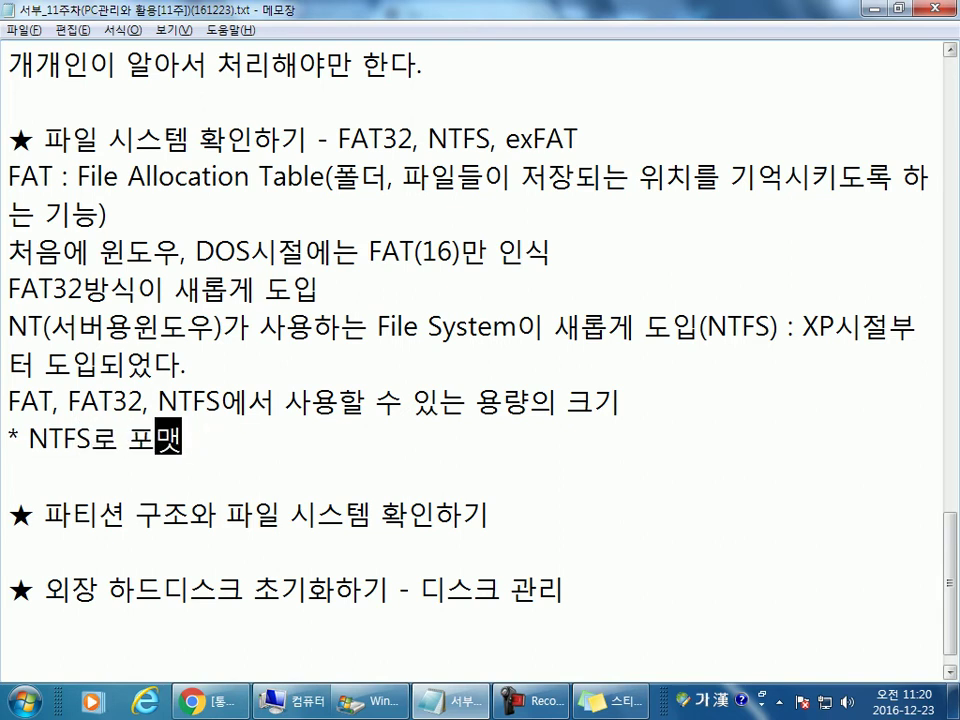
{"action": "type", "text": "을 하면 스"}
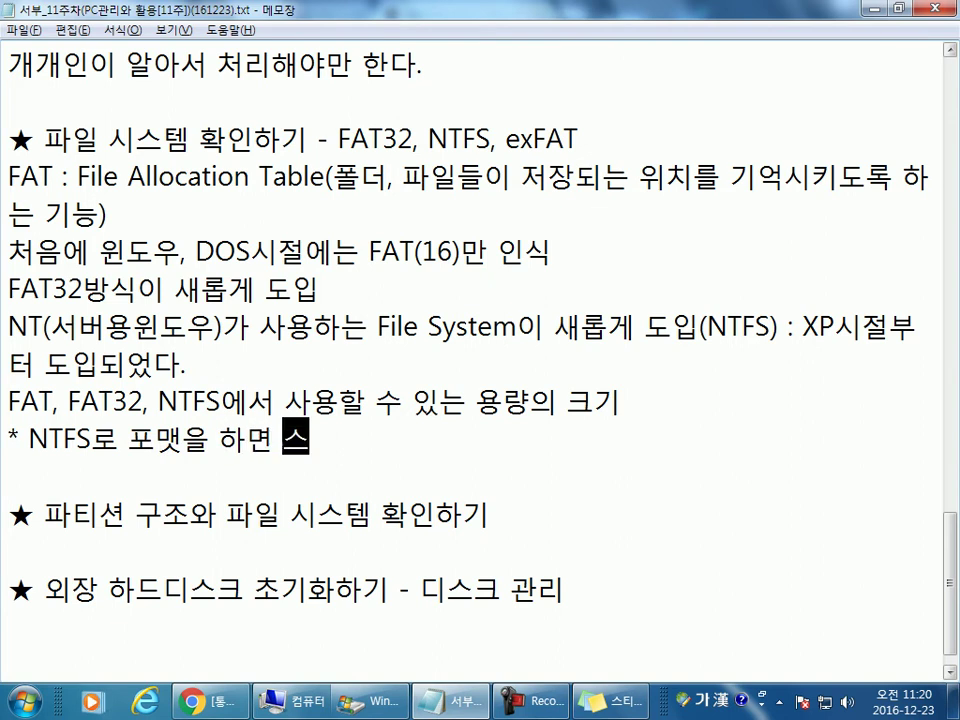
{"action": "type", "text": "마트폰에서"}
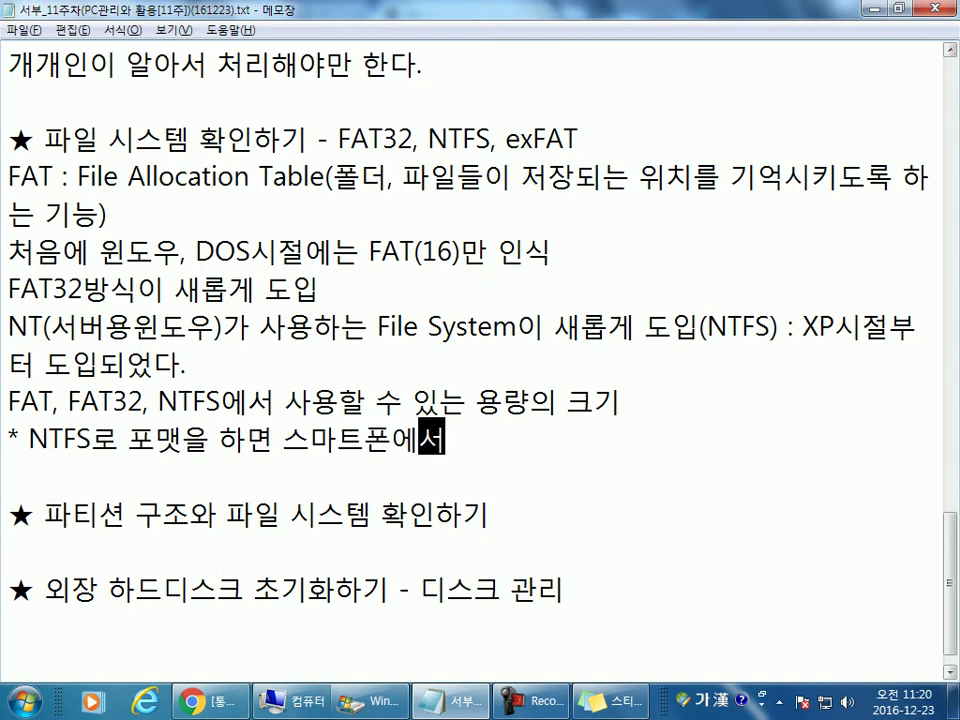
{"action": "type", "text": " 인식이 안된다."}
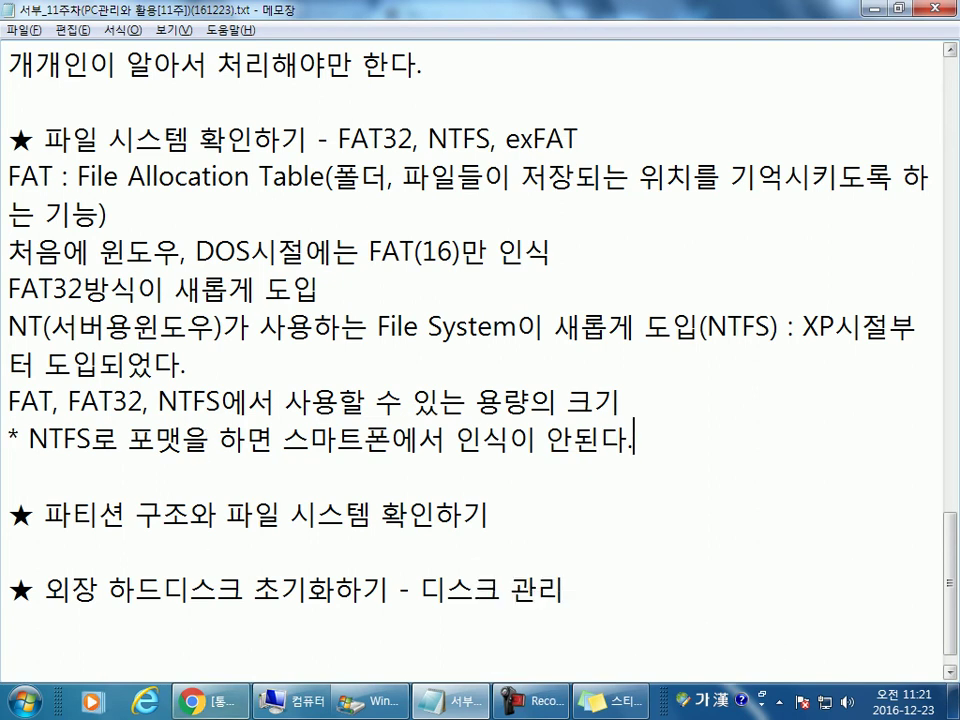
Step: Bring up the Explorer window showing the Windows7_64 (C:) drive and close it
{"action": "left_click", "coordinate": [383, 708]}
{"action": "left_click", "coordinate": [420, 590]}
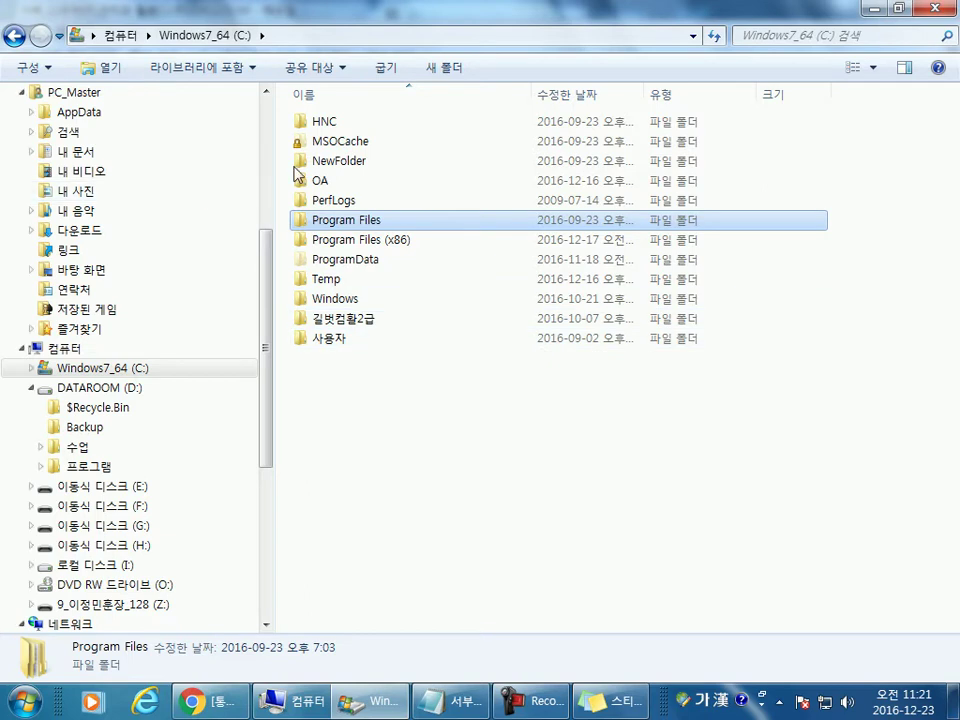
{"action": "left_click", "coordinate": [943, 8]}
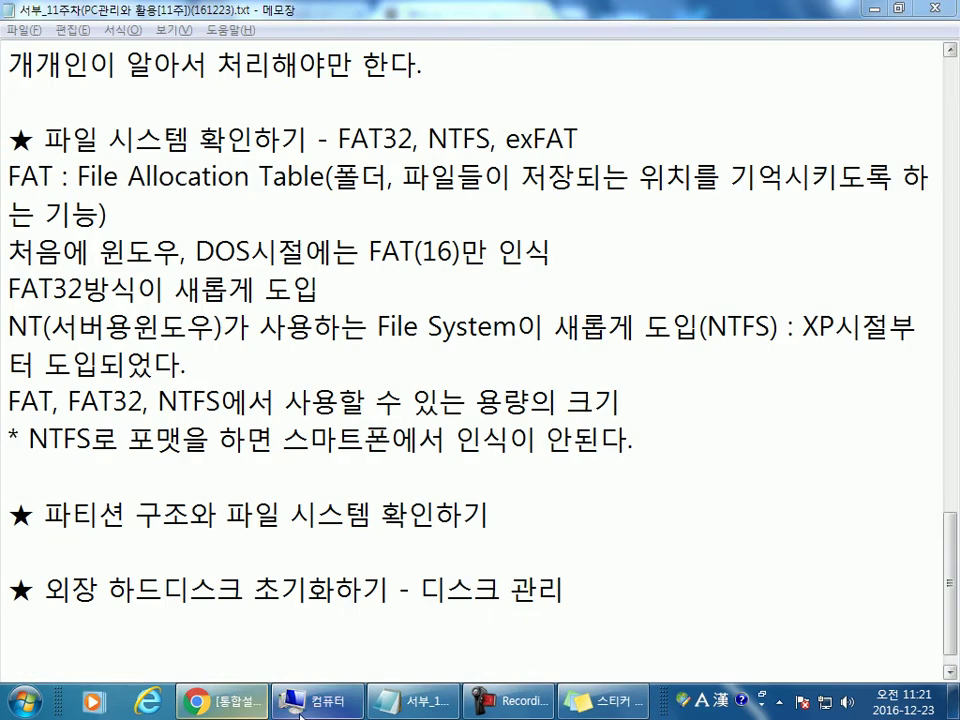
Step: Check the file systems and capacities of the local disk (I:) and the Z: drive in the Computer overview
{"action": "left_click", "coordinate": [295, 700]}
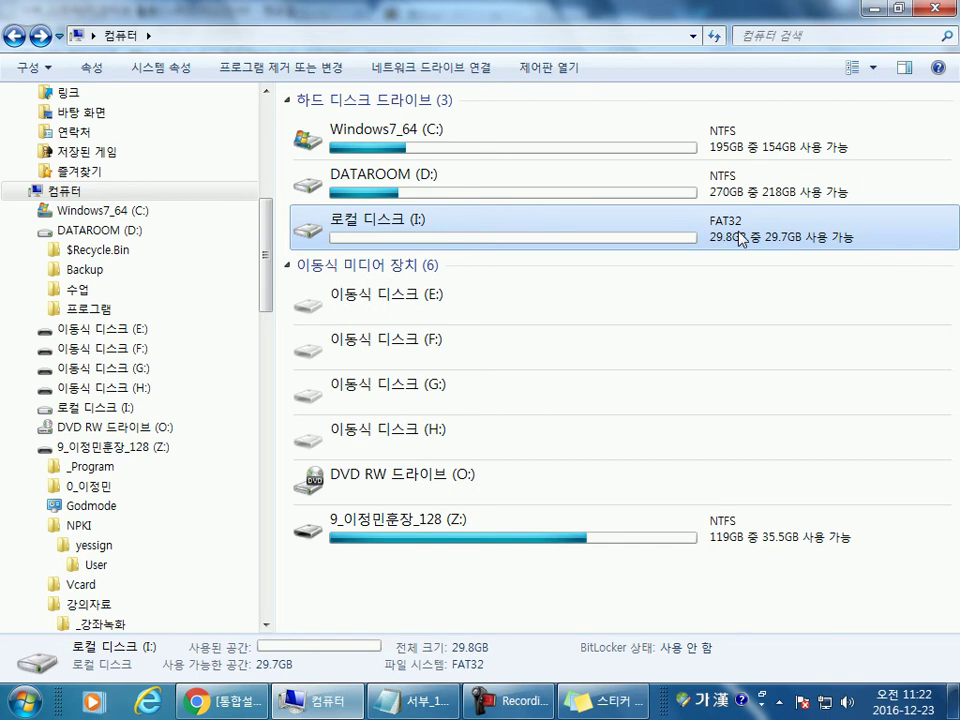
{"action": "left_click", "coordinate": [724, 538]}
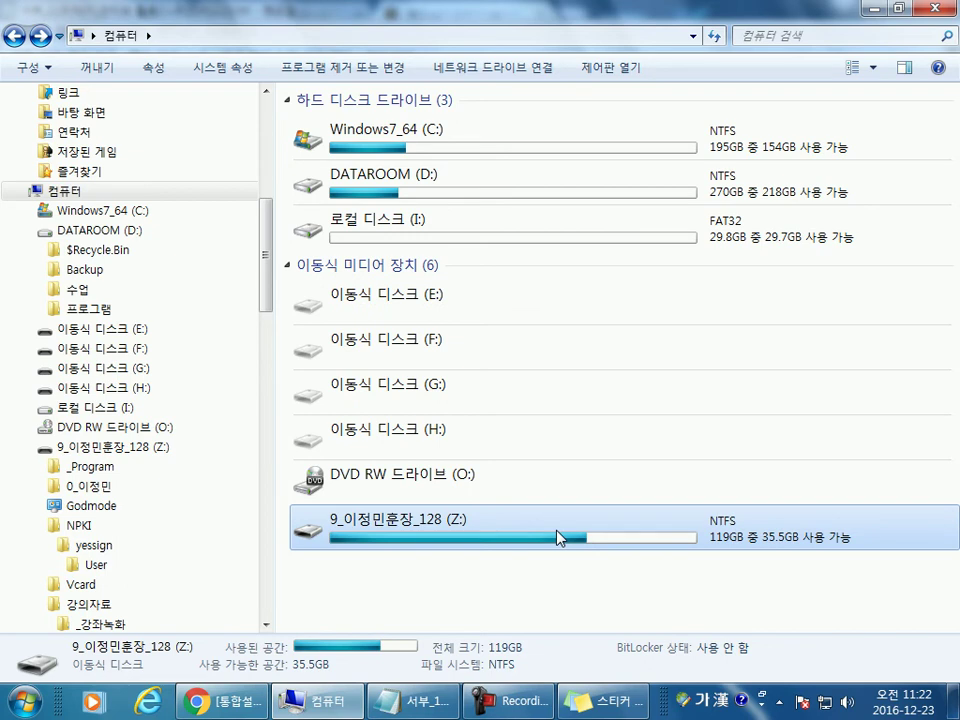
{"action": "key", "text": "F9"}
{"action": "key", "text": "F9"}
Step: Return to the notes and append "- 시스템이 빨라진다." to the sentence about NTFS being introduced from XP
{"action": "left_click", "coordinate": [398, 705]}
{"action": "scroll", "coordinate": [205, 560], "scroll_direction": "down", "scroll_amount": 1}
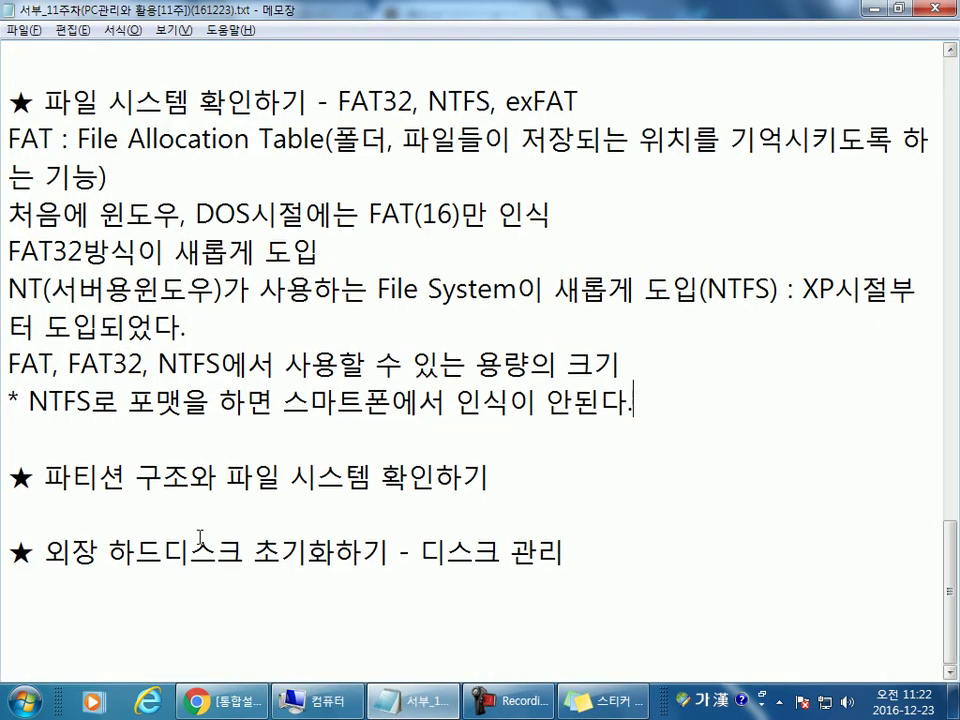
{"action": "left_click", "coordinate": [96, 428]}
{"action": "left_click_drag", "start_coordinate": [144, 364], "coordinate": [68, 364]}
{"action": "left_click", "coordinate": [90, 427]}
{"action": "left_click", "coordinate": [419, 316]}
{"action": "type", "text": "- 시스템"}
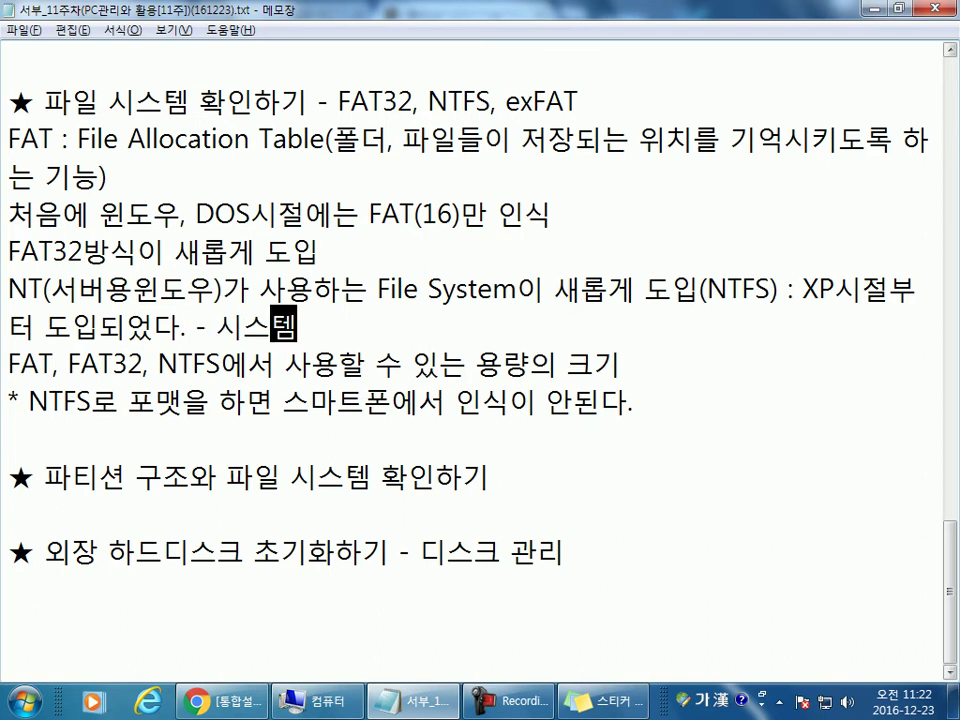
{"action": "type", "text": "이 빠라진다."}
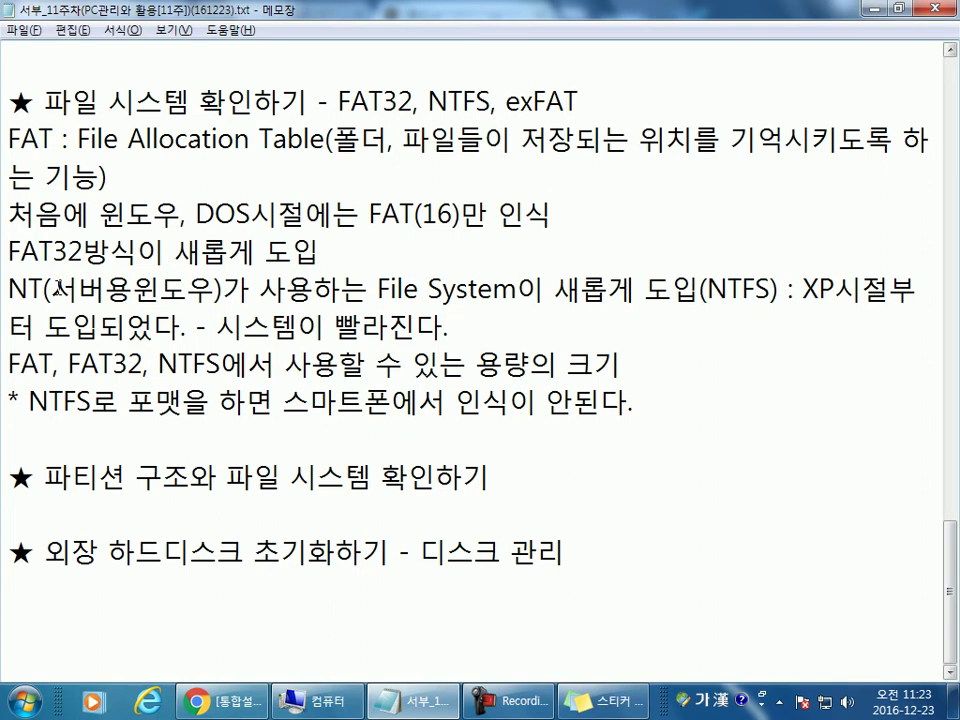
Step: Switch to Chrome and close the Kookmin Bank program installation page and the course information page
{"action": "left_click", "coordinate": [215, 700]}
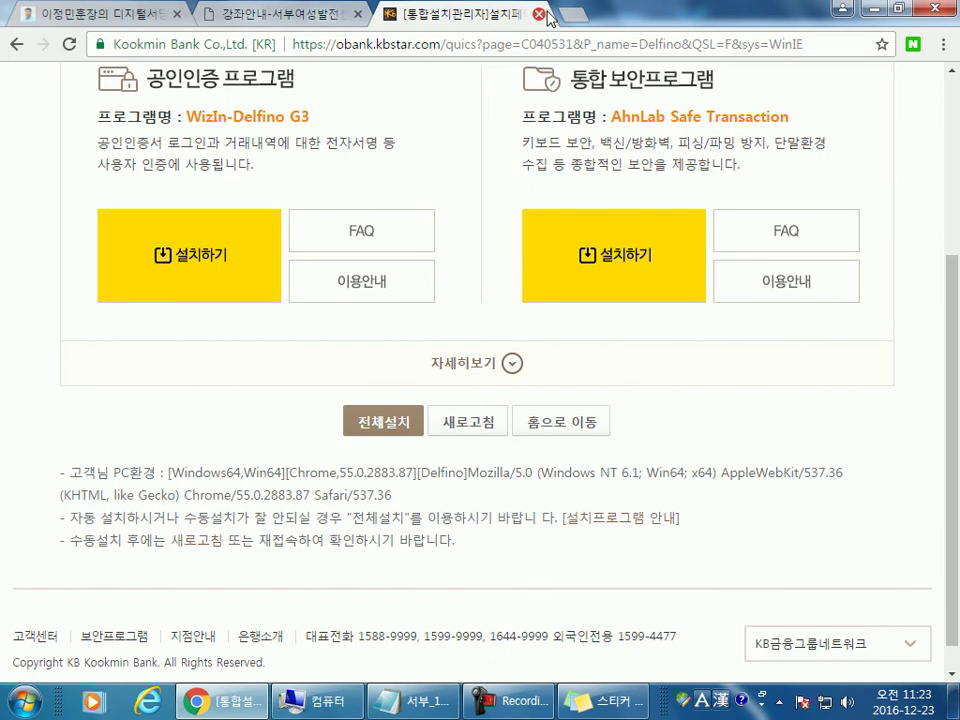
{"action": "middle_click", "coordinate": [405, 14]}
{"action": "left_click", "coordinate": [268, 44]}
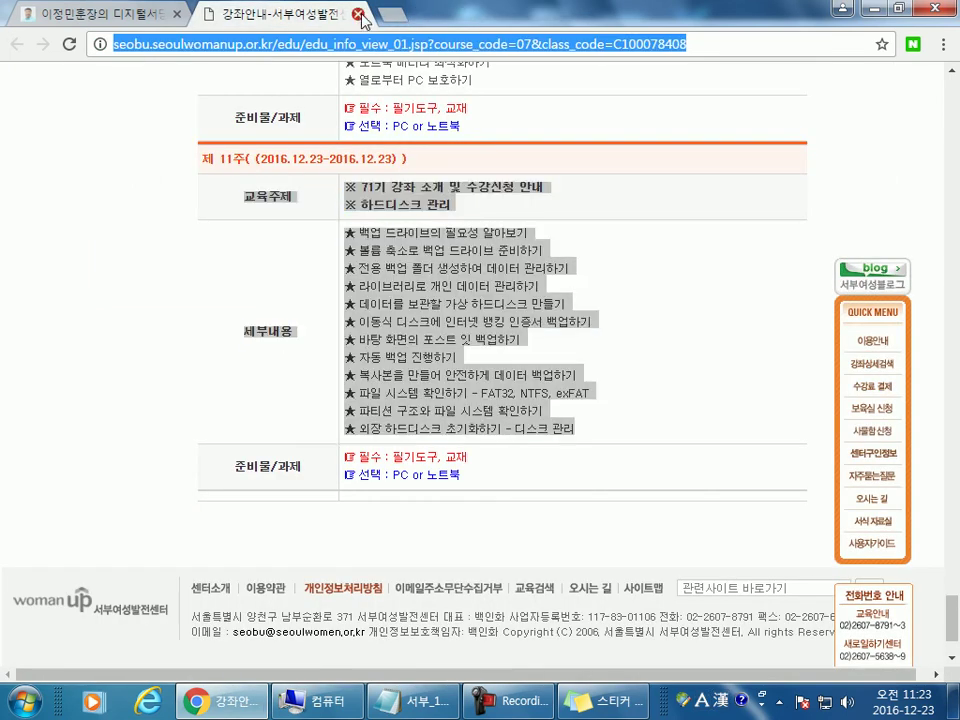
{"action": "middle_click", "coordinate": [265, 14]}
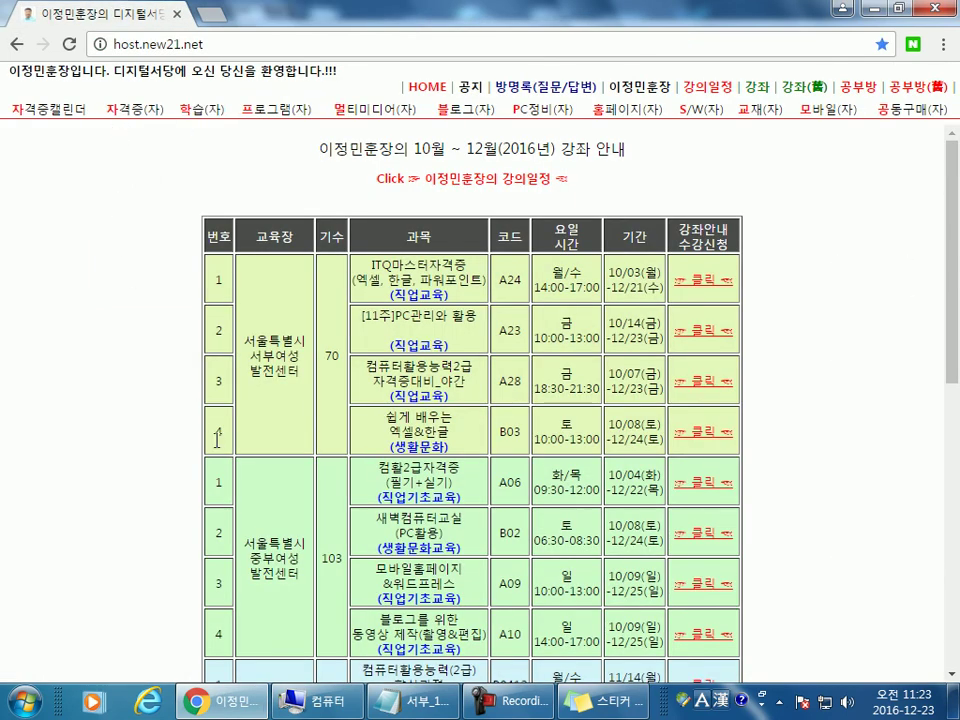
Step: Return to the notes and add the line "*기존의 서버들은 NT가 아닌 리눅스를 기반으로 사용한다." below the NTFS smartphone note
{"action": "key", "text": "alt+Tab"}
{"action": "key", "text": "Return"}
{"action": "key", "text": "Up"}
{"action": "type", "text": "*기존"}
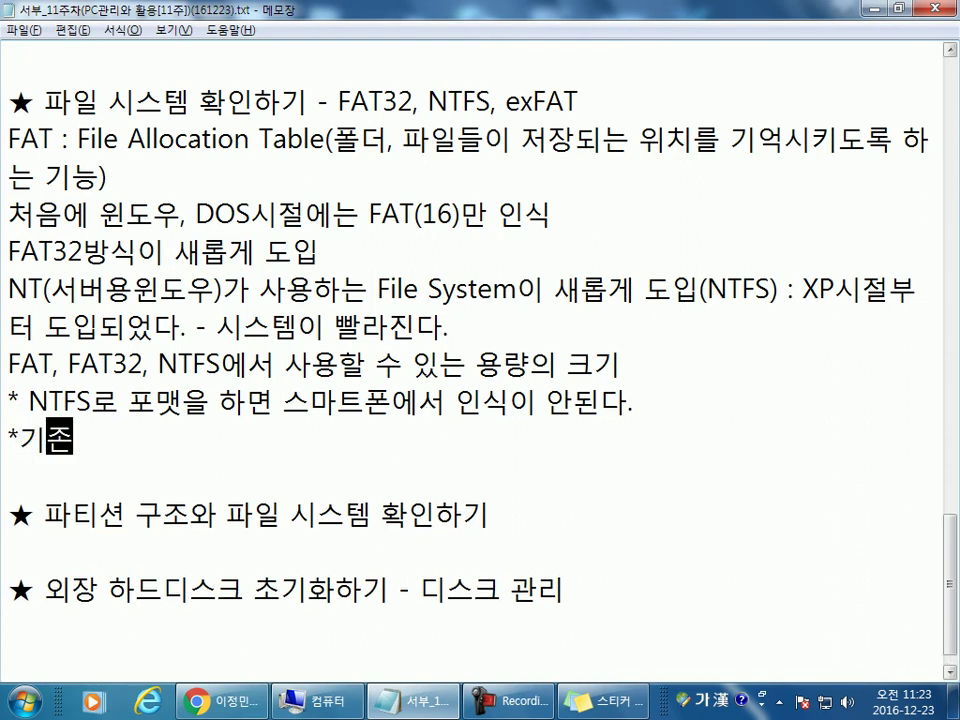
{"action": "type", "text": "으ㄱ의 서"}
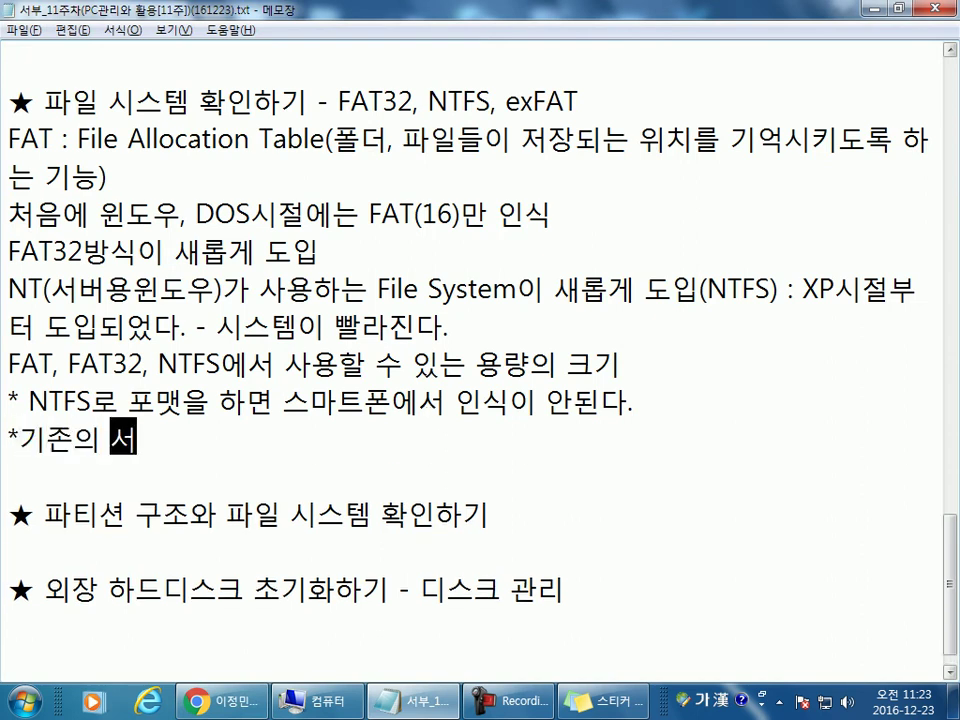
{"action": "type", "text": "버들은"}
{"action": "key", "text": "Hangul"}
{"action": "type", "text": "nt"}
{"action": "key", "text": "BackSpace"}
{"action": "key", "text": "BackSpace"}
{"action": "type", "text": "NT"}
{"action": "key", "text": "Hangul"}
{"action": "type", "text": "가 ㅓ"}
{"action": "key", "text": "BackSpace"}
{"action": "type", "text": "아닌"}
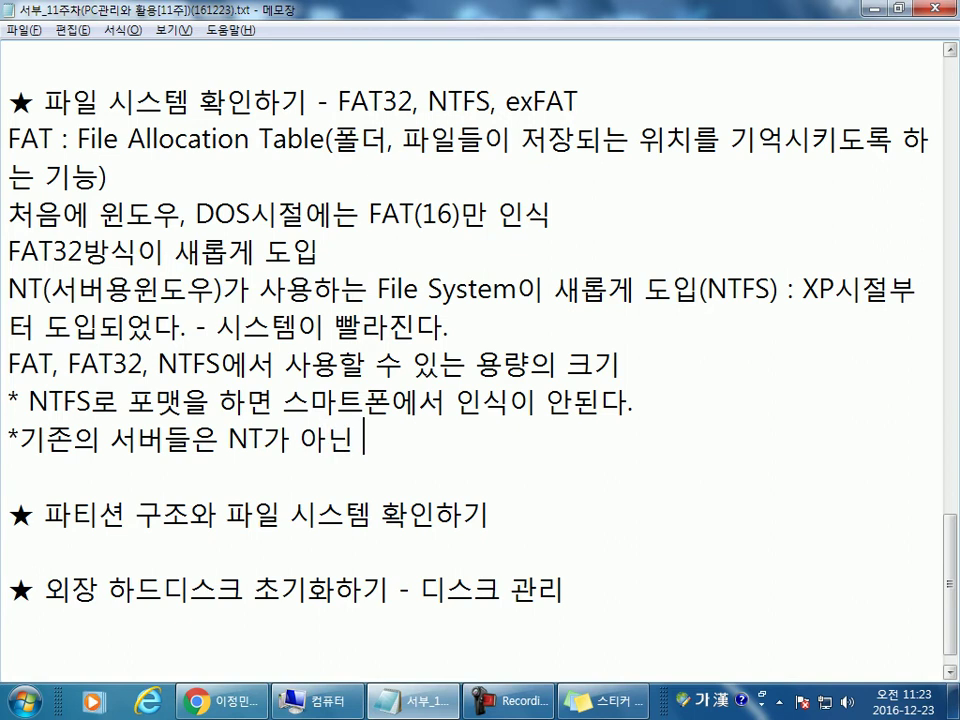
{"action": "type", "text": " 리눅"}
{"action": "type", "text": "스를 기반으로"}
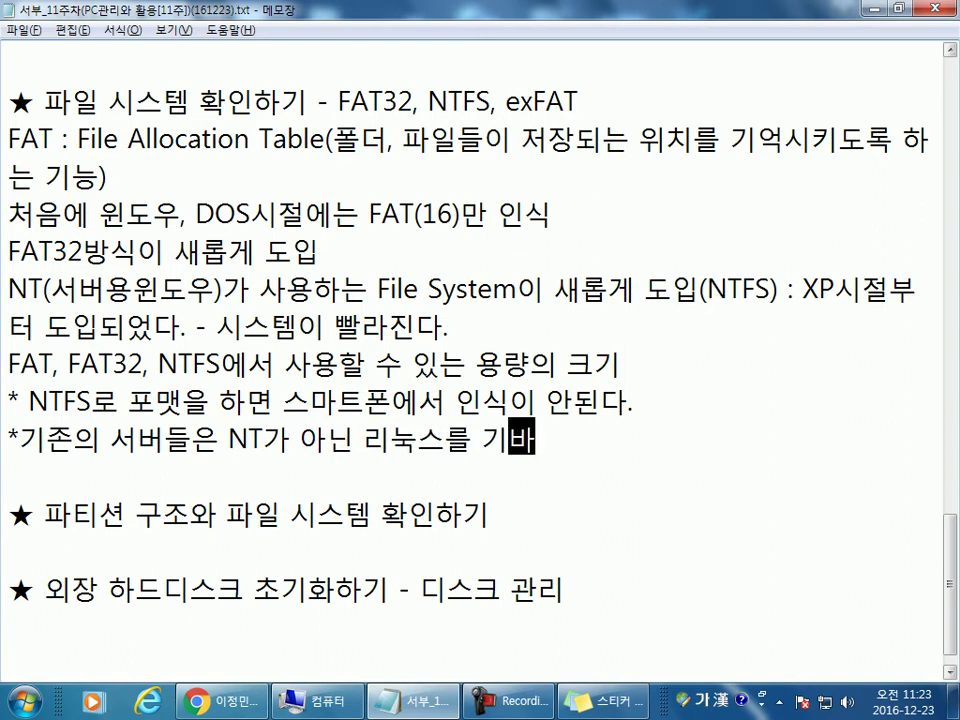
{"action": "type", "text": " 사용한다."}
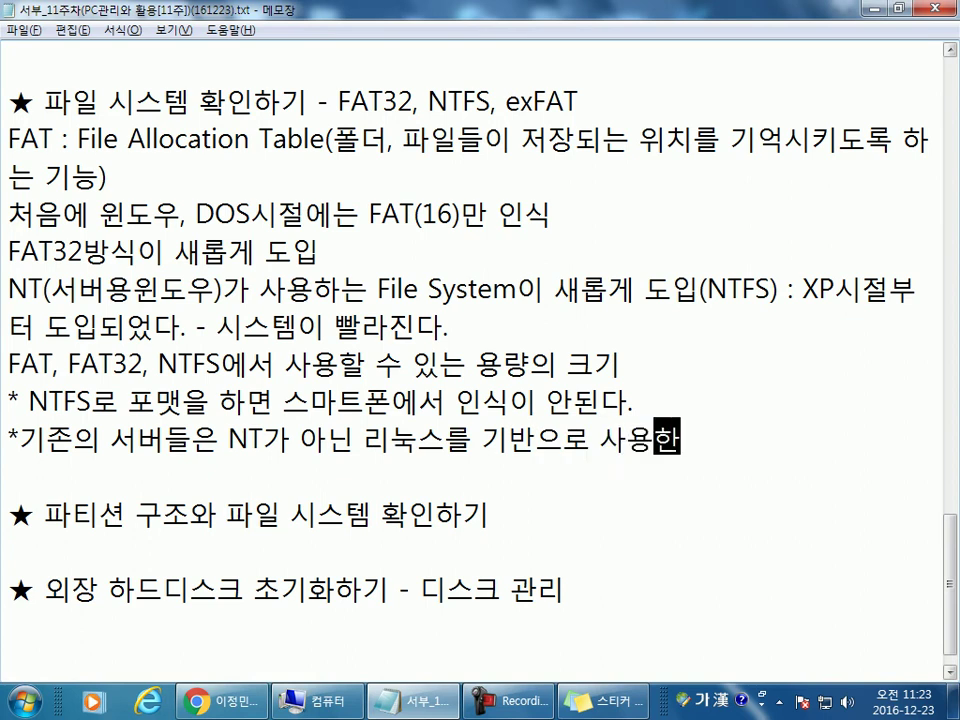
Step: Insert a space after the asterisk of the Linux server note and place the cursor below the heading "파티션 구조와 파일 시스템 확인하기"
{"action": "key", "text": "Home"}
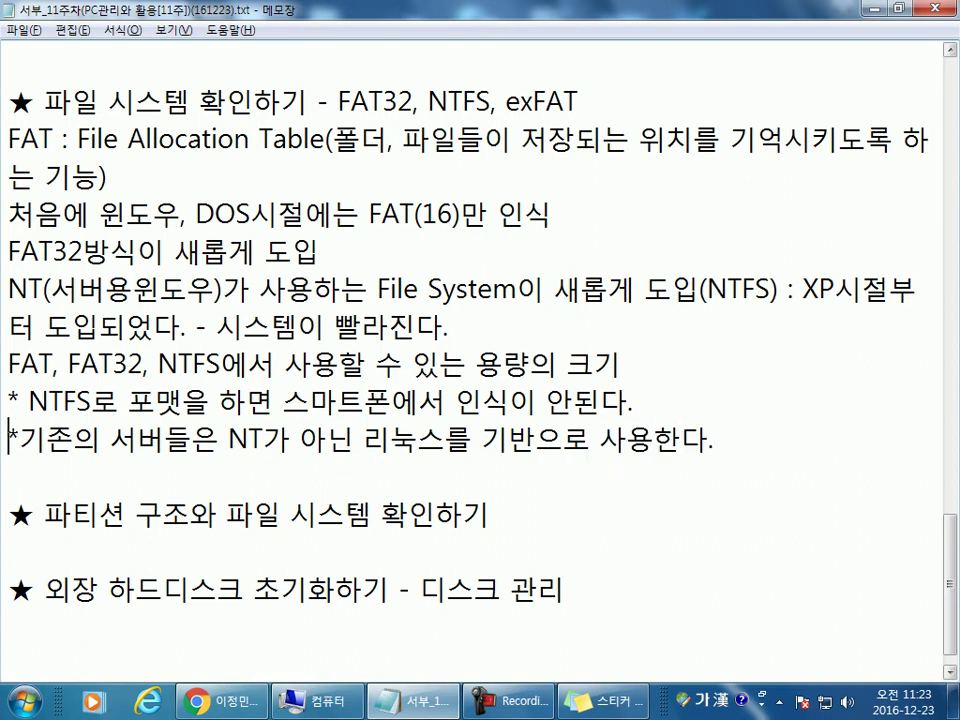
{"action": "key", "text": "Right"}
{"action": "key", "text": "Down"}
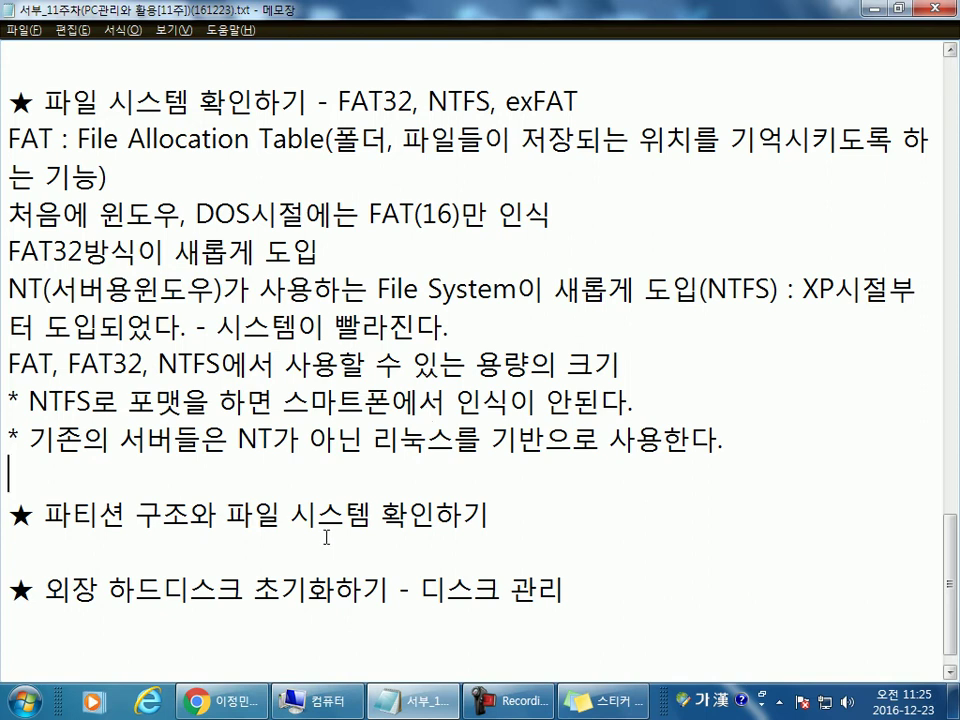
{"action": "scroll", "coordinate": [327, 539], "scroll_direction": "down", "scroll_amount": 1}
{"action": "left_click", "coordinate": [291, 508]}
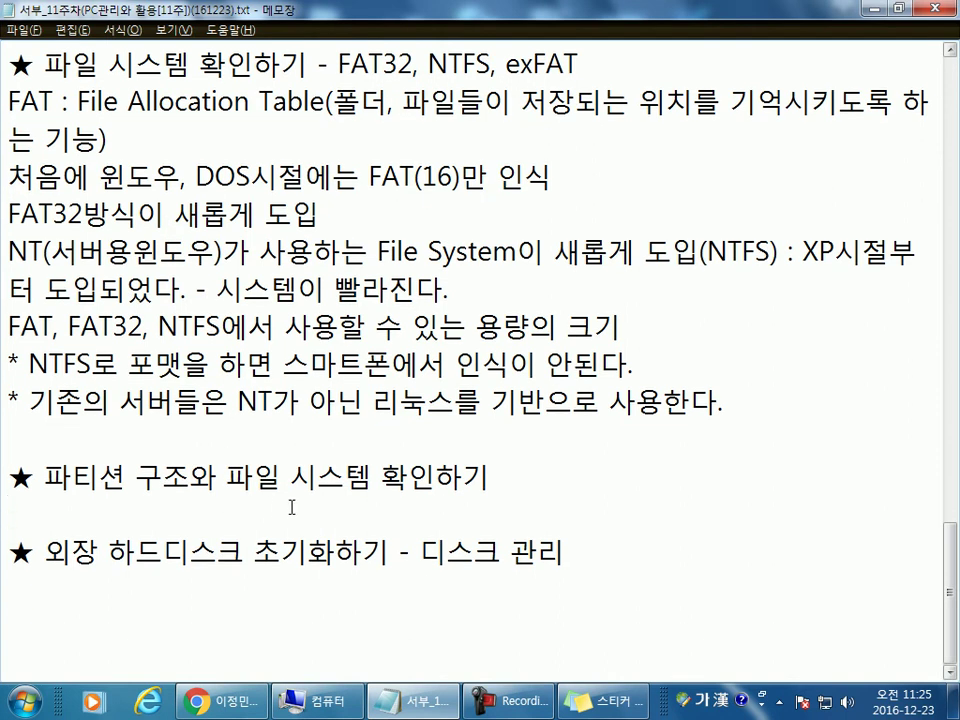
Step: Add the lines "물리적 디스크" and "논리적 디스크" below the heading "파티션 구조와 파일 시스템 확인하기"
{"action": "key", "text": "Return"}
{"action": "left_click", "coordinate": [146, 505]}
{"action": "type", "text": "물ㄹㅣ적 디스"}
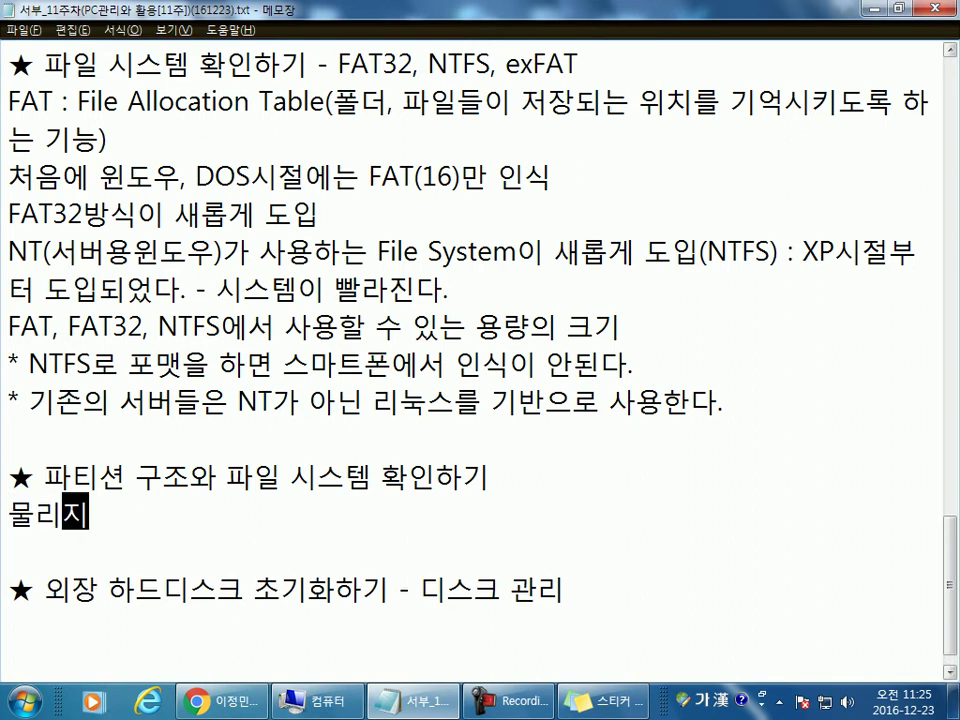
{"action": "type", "text": "크"}
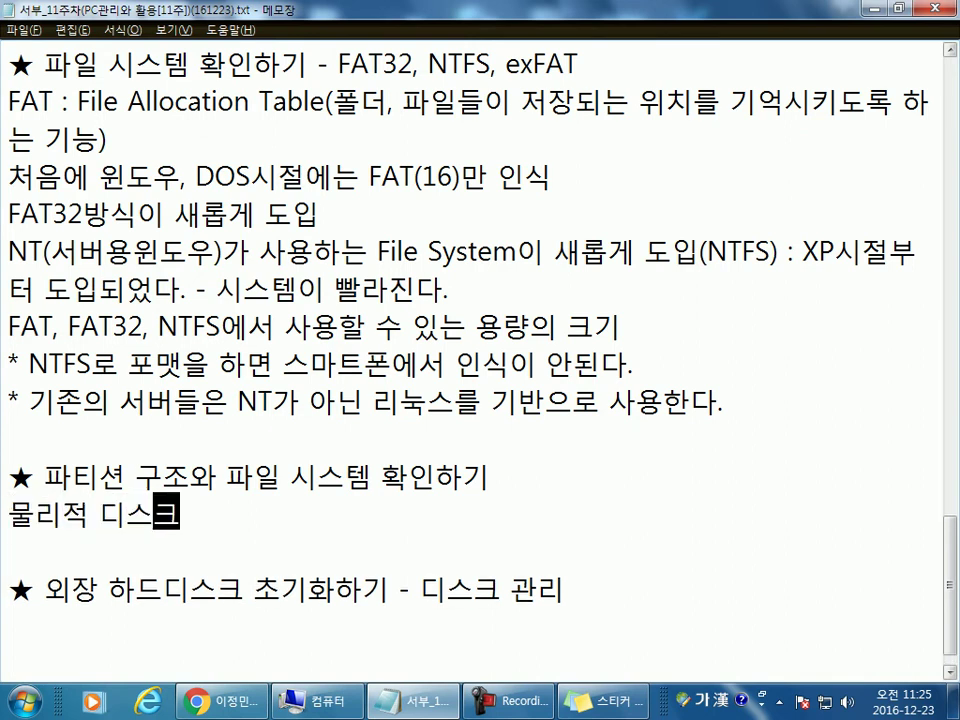
{"action": "key", "text": "Return"}
{"action": "type", "text": "논리적 디스크"}
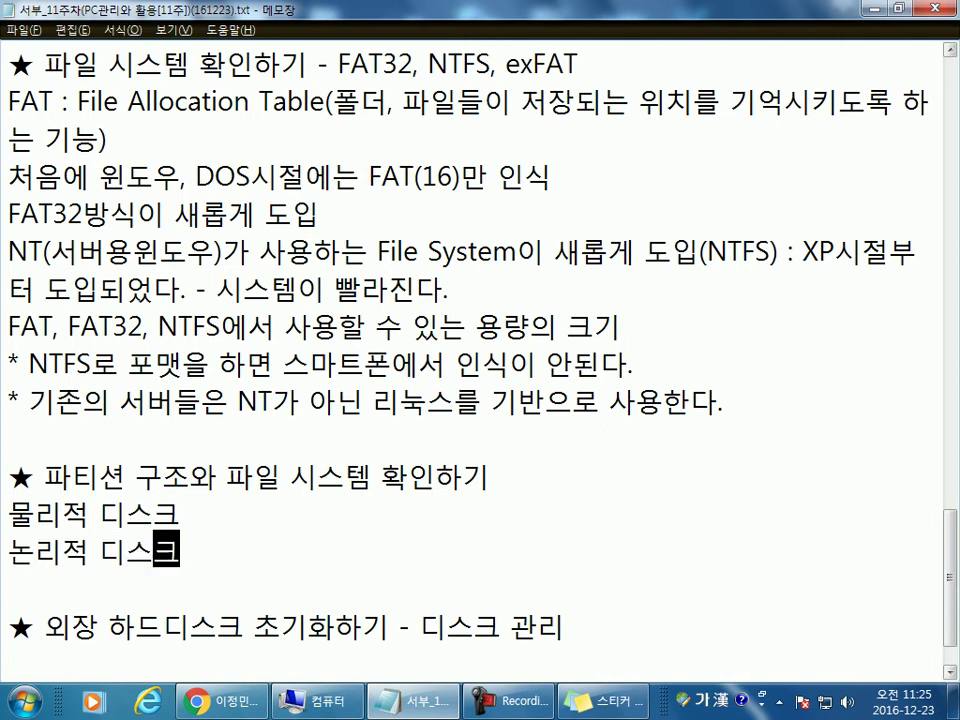
Step: Define the two disk terms by appending ": 저장장치 자체를 의미" to "물리적 디스크" and ": 파티션을 의미" to "논리적 디스크"
{"action": "key", "text": "Return"}
{"action": "scroll", "coordinate": [425, 548], "scroll_direction": "down", "scroll_amount": 1}
{"action": "left_click", "coordinate": [336, 400]}
{"action": "type", "text": ": "}
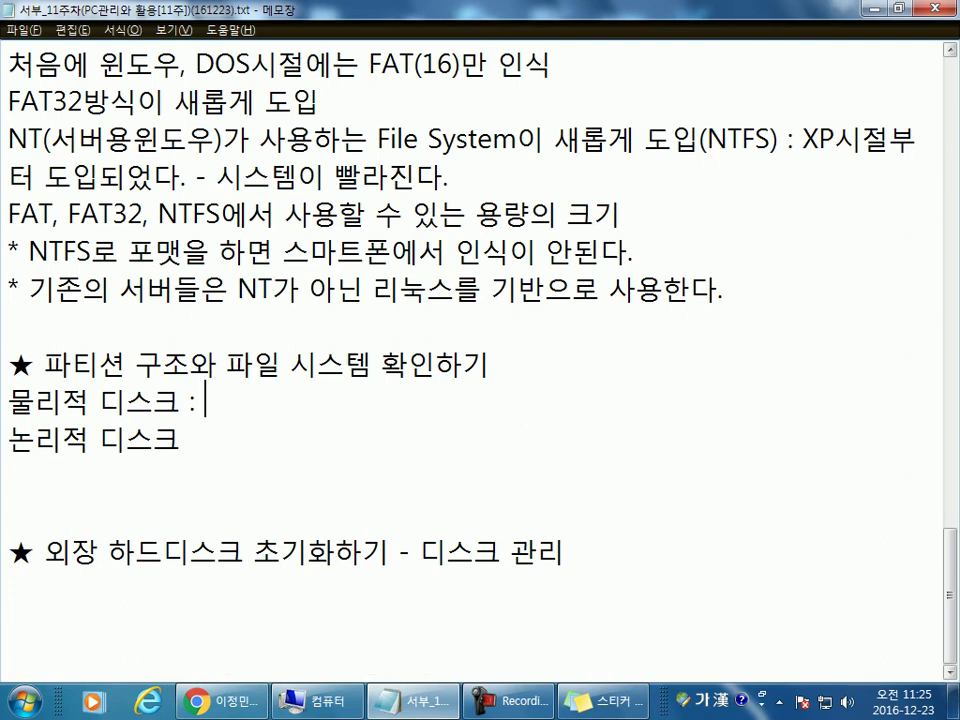
{"action": "type", "text": "하"}
{"action": "key", "text": "BackSpace"}
{"action": "key", "text": "BackSpace"}
{"action": "type", "text": "저장장치"}
{"action": "type", "text": " 자첼"}
{"action": "type", "text": "를 의미"}
{"action": "left_click", "coordinate": [181, 438]}
{"action": "type", "text": ": 파티션을 의미"}
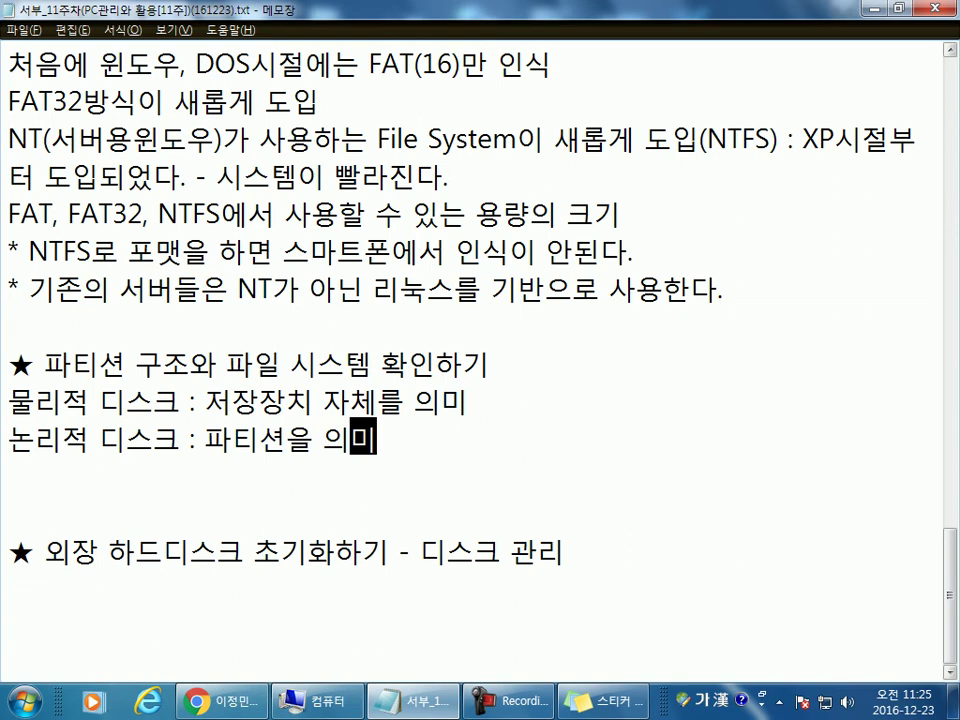
Step: Add the line "파티션이 다르면 운영체제도 다르게 설치할 수 있다." below the logical disk definition
{"action": "left_click", "coordinate": [403, 481]}
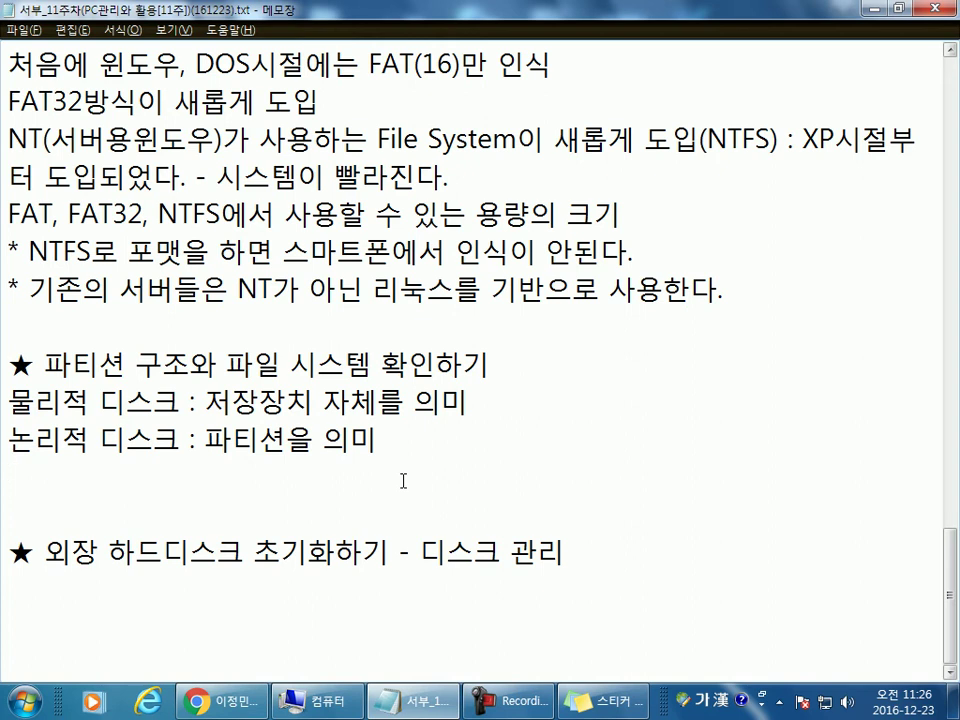
{"action": "type", "text": "파티녀"}
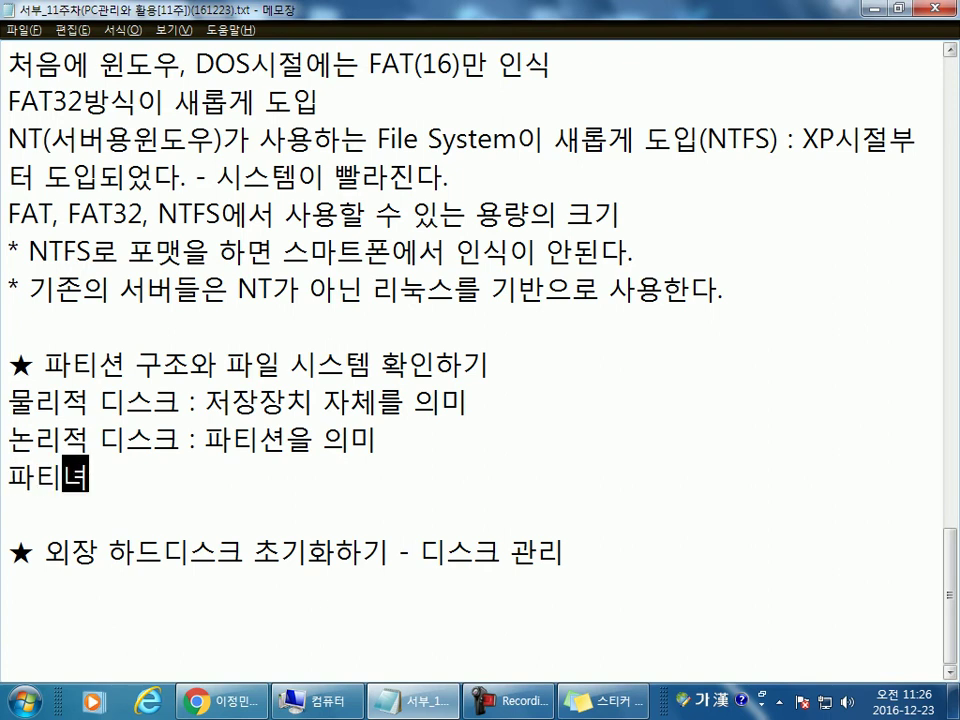
{"action": "key", "text": "BackSpace"}
{"action": "key", "text": "BackSpace"}
{"action": "type", "text": "션이 ㄷ"}
{"action": "type", "text": "ㅏ르면 운영ㅊ"}
{"action": "type", "text": "ㅔ제도 "}
{"action": "type", "text": "다르게 설치"}
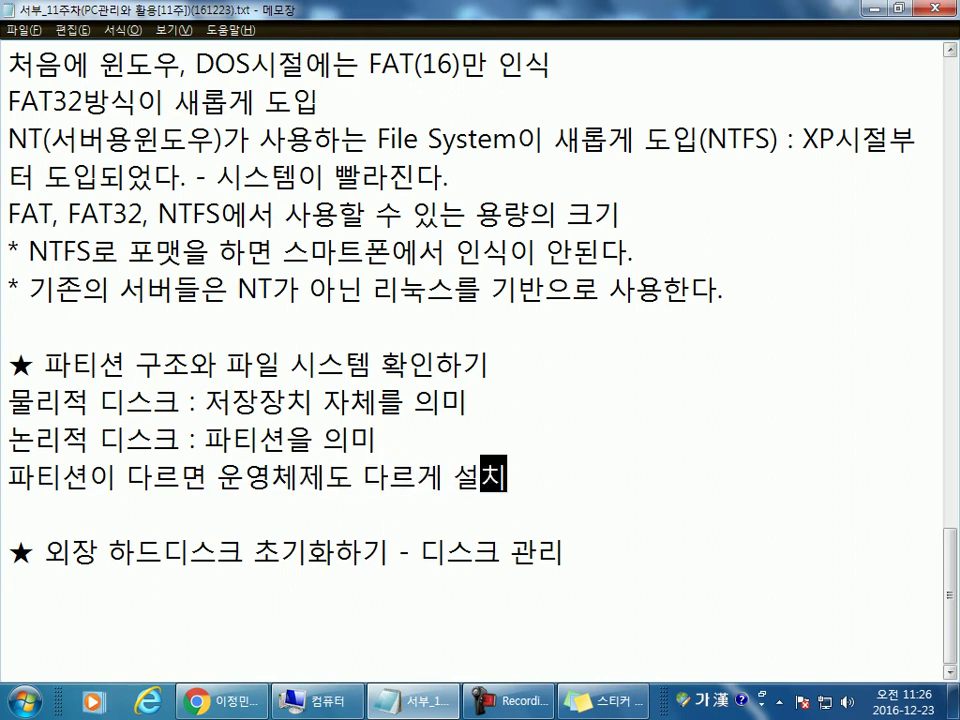
{"action": "type", "text": "하 ㄹ"}
{"action": "key", "text": "BackSpace"}
{"action": "key", "text": "BackSpace"}
{"action": "key", "text": "BackSpace"}
{"action": "type", "text": "ㅎㅏㄹ 수 ㅇ"}
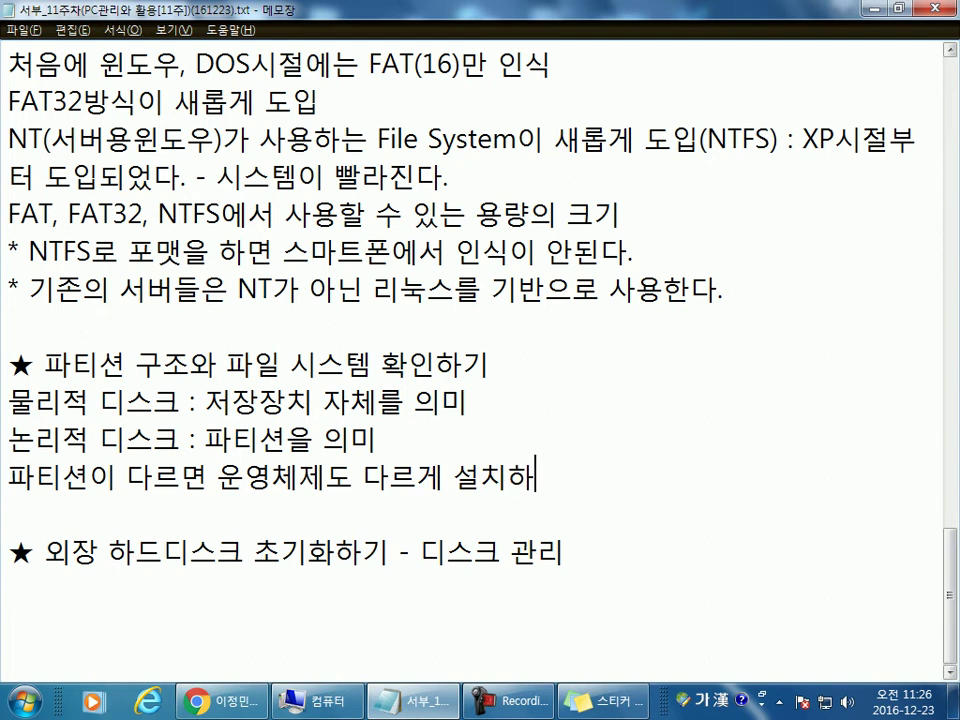
{"action": "type", "text": "ㅣㅆㄷㅏ."}
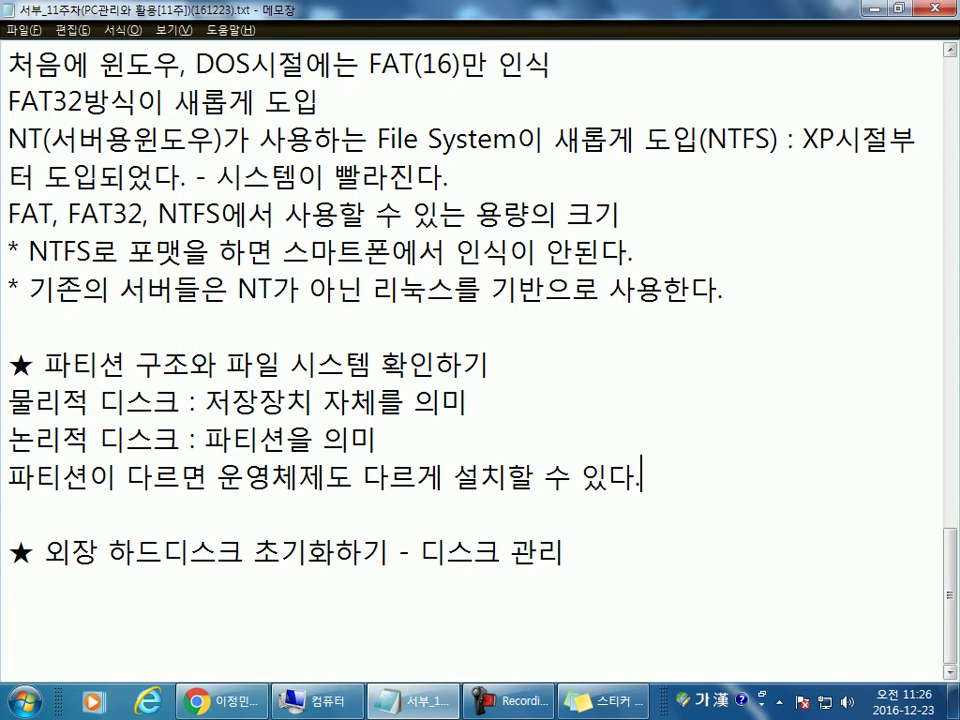
Step: Add the line "파티션을 나누면 반드시 포맷작업을 한다. - 파일시스템을 선택" below the note about installing different operating systems
{"action": "key", "text": "Return"}
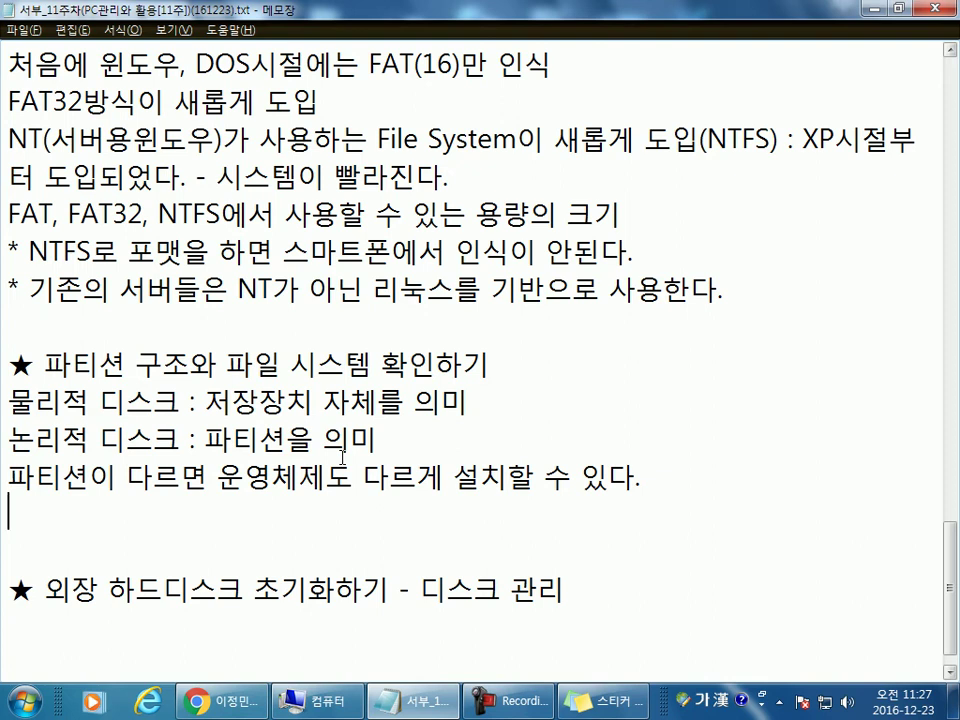
{"action": "type", "text": "파티션을 "}
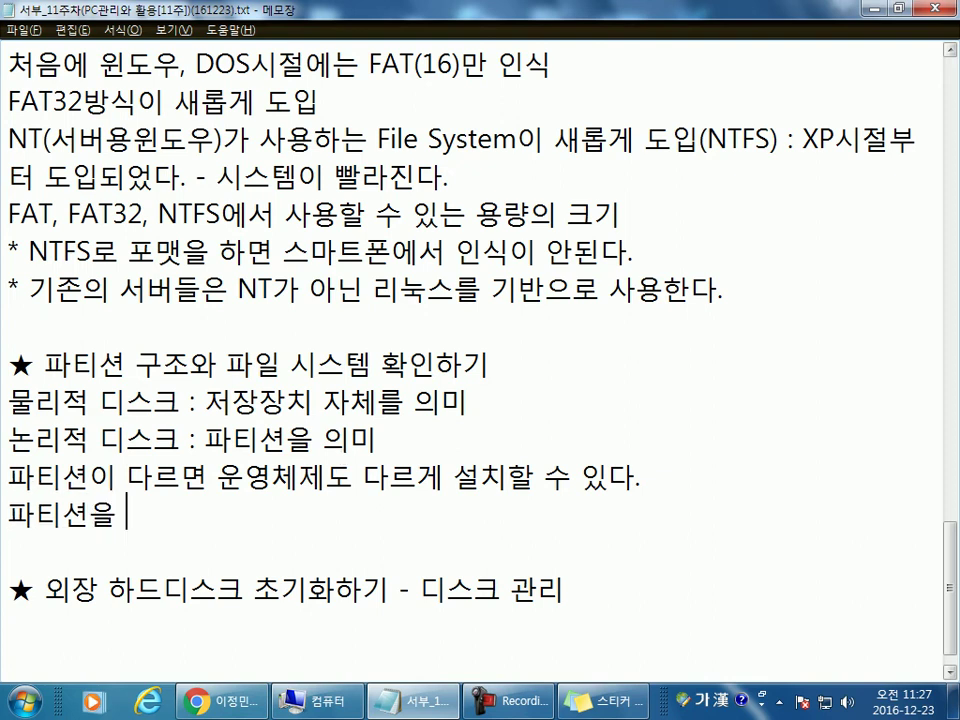
{"action": "type", "text": "난누면 반드"}
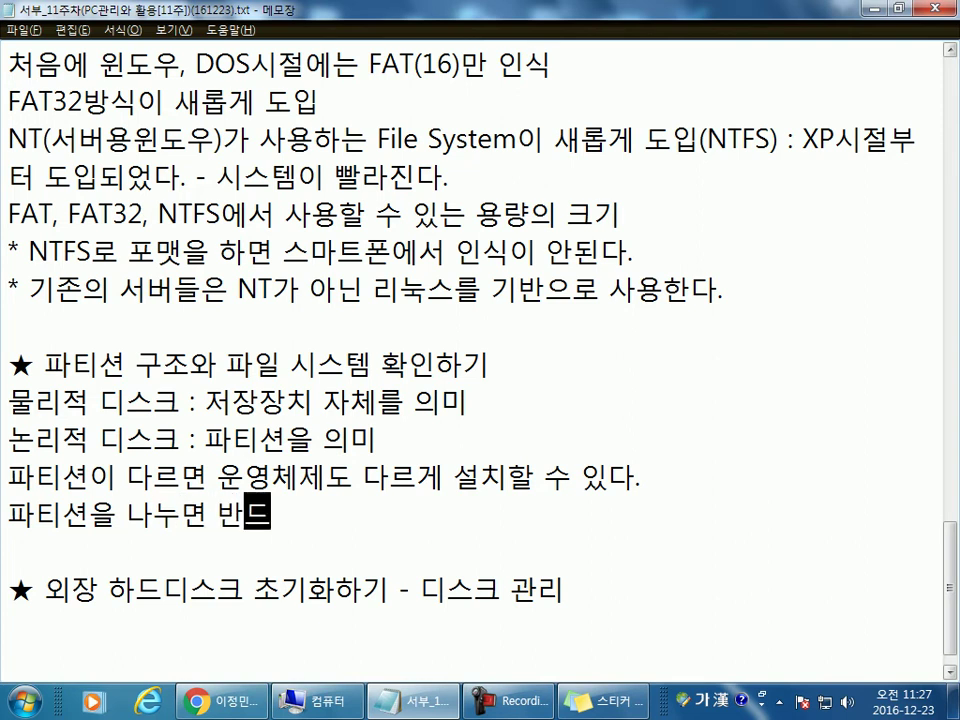
{"action": "type", "text": "시 ㅍ포맷작업"}
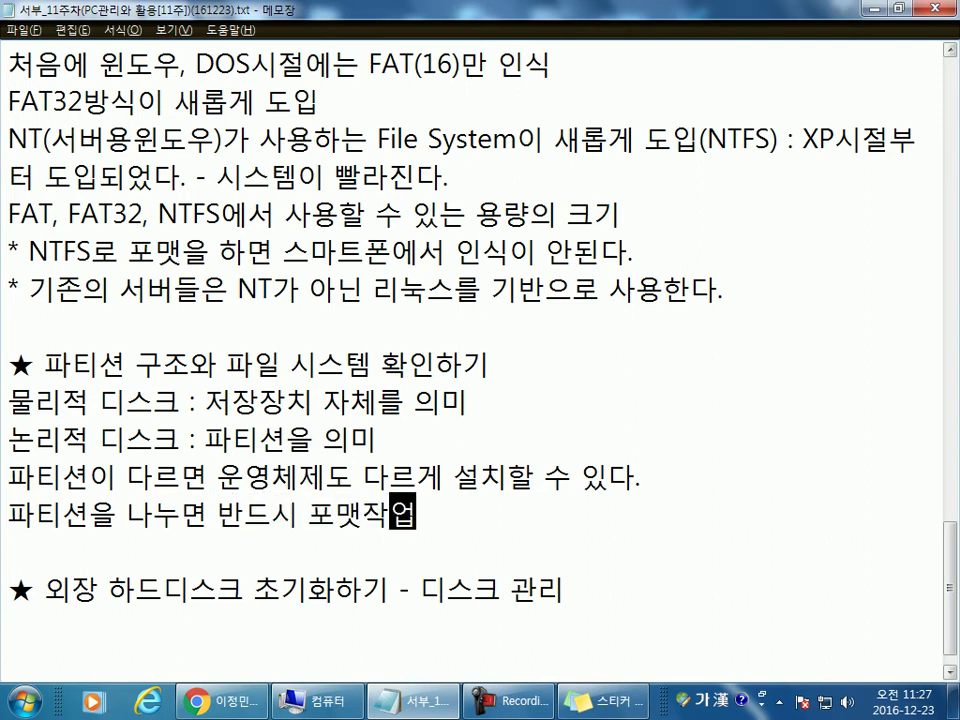
{"action": "type", "text": "을 한다."}
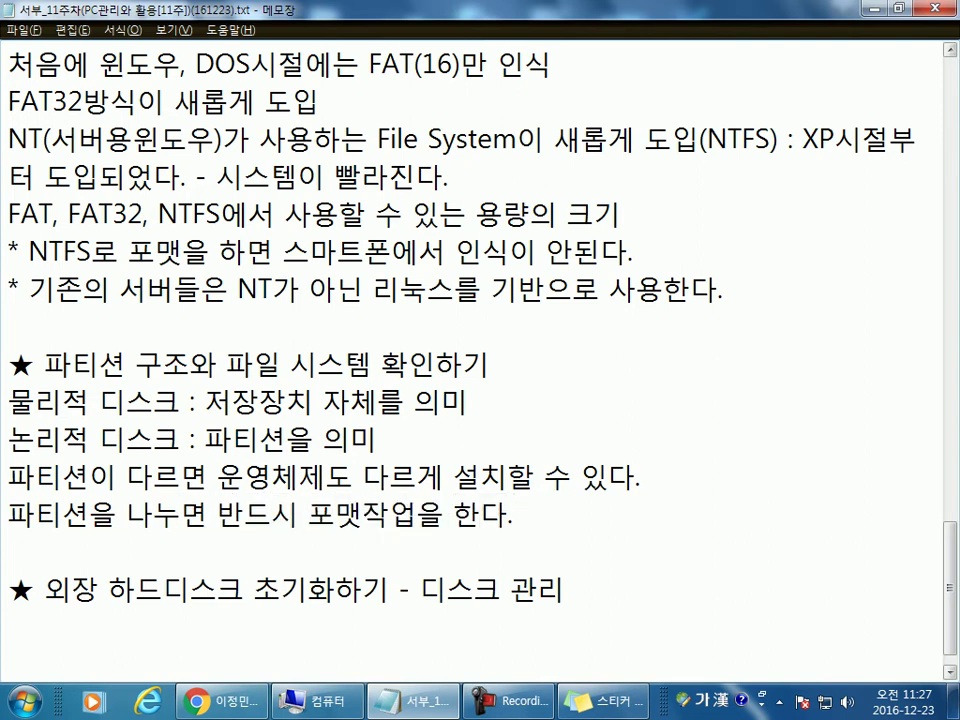
{"action": "type", "text": " - 파일시스"}
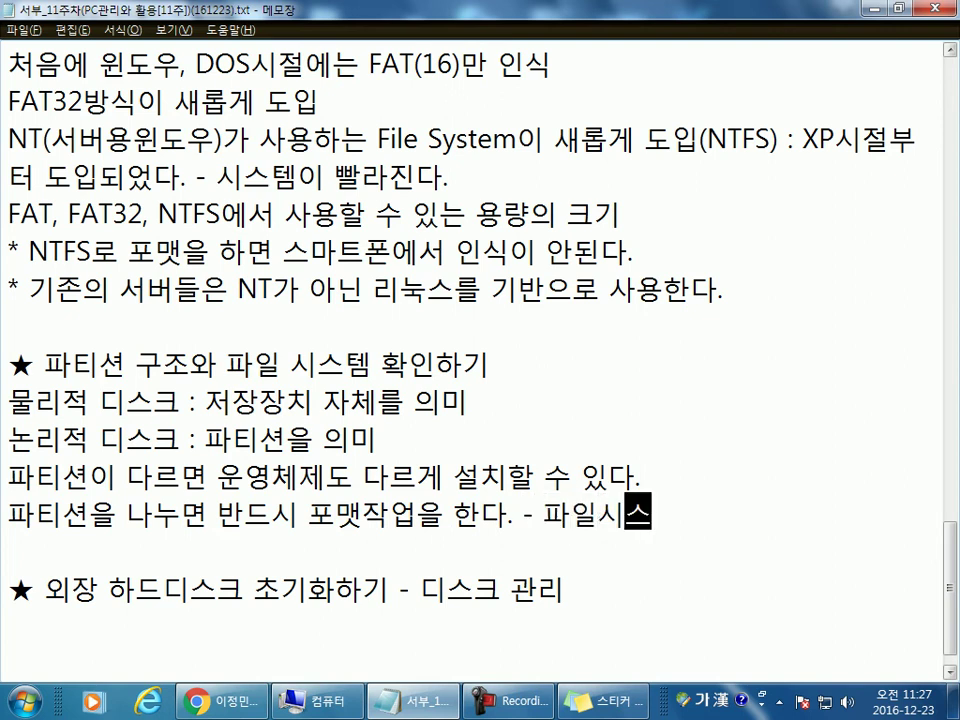
{"action": "type", "text": "템을 선택"}
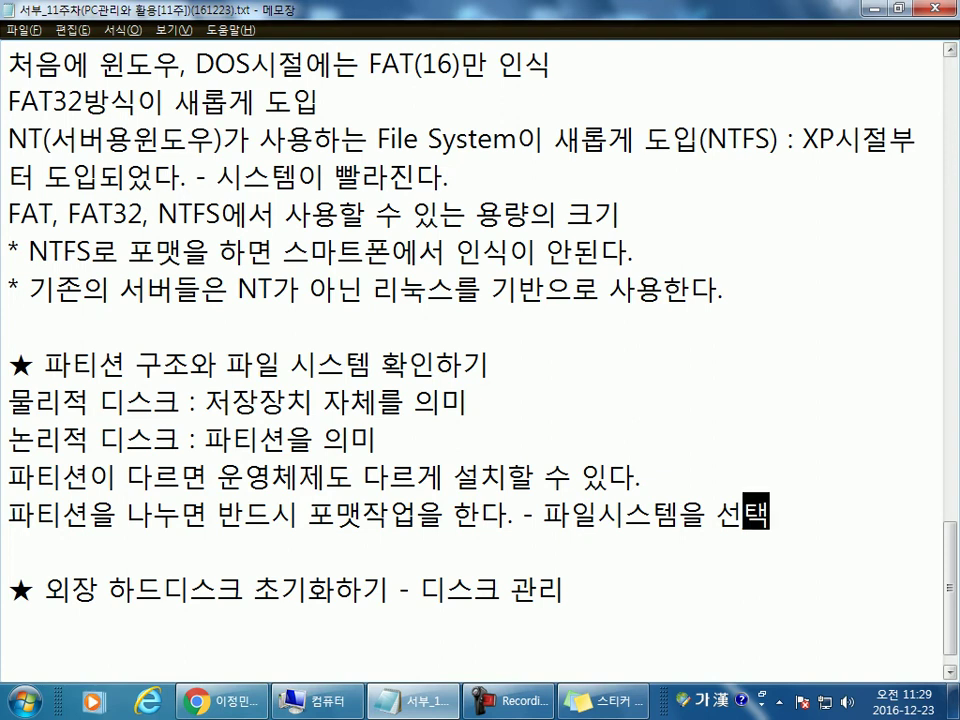
{"action": "left_click", "coordinate": [127, 634]}
{"action": "scroll", "coordinate": [174, 634], "scroll_direction": "down", "scroll_amount": 1}
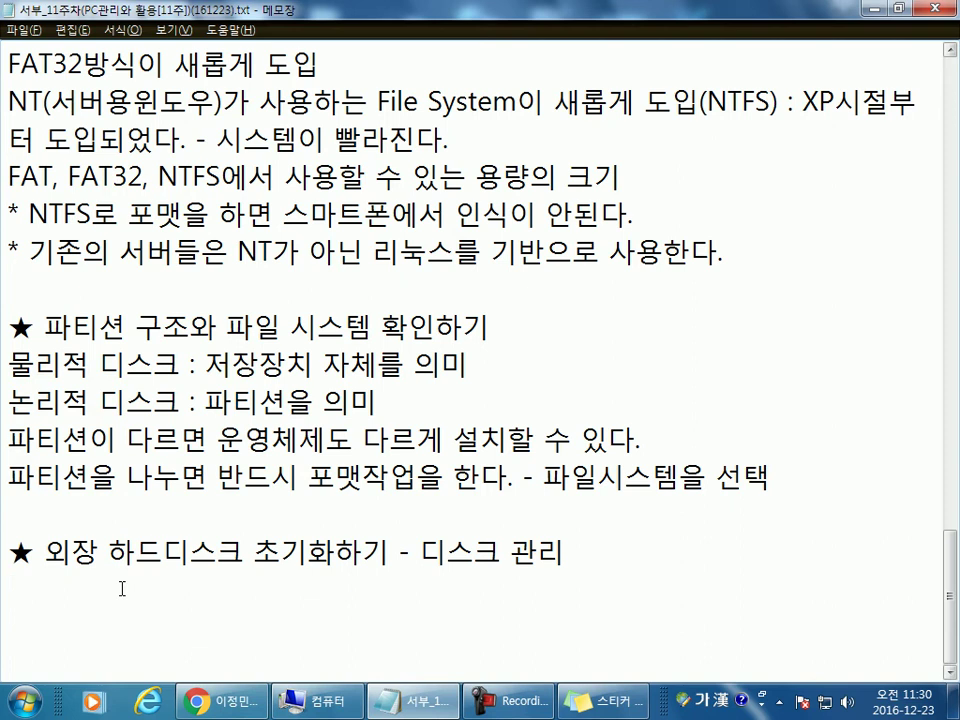
{"action": "scroll", "coordinate": [121, 588], "scroll_direction": "up", "scroll_amount": 1}
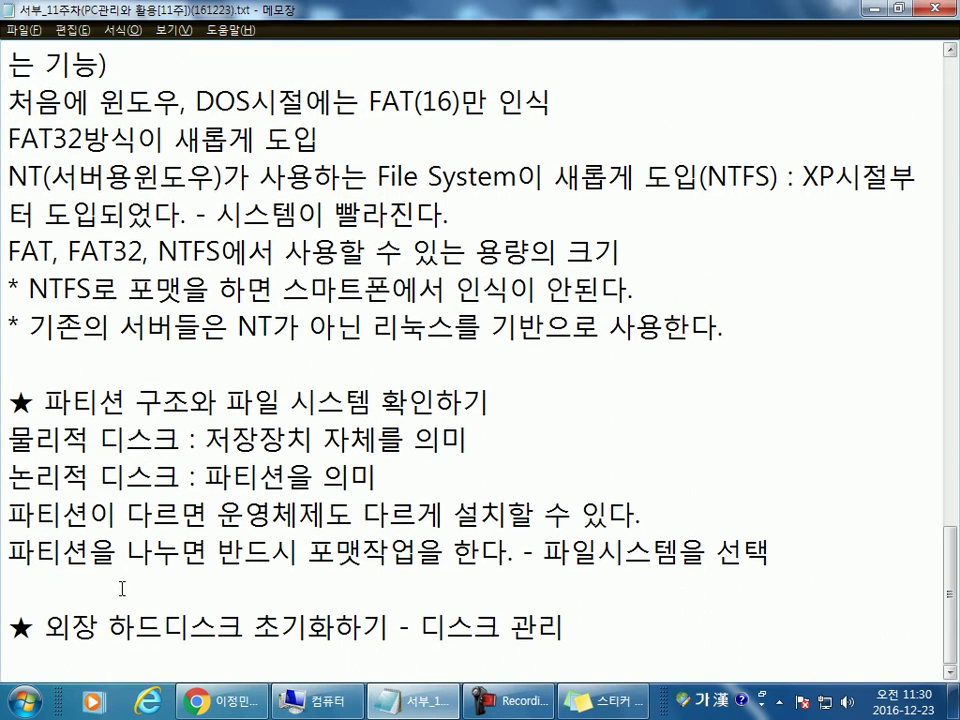
Step: Switch to Sticky Notes over the Windows 7 sticky-note backup article in Chrome and enter "메모" in the note
{"action": "key", "text": "alt+Tab"}
{"action": "right_click", "coordinate": [585, 706]}
{"action": "left_click", "coordinate": [597, 712]}
{"action": "type", "text": "메모"}
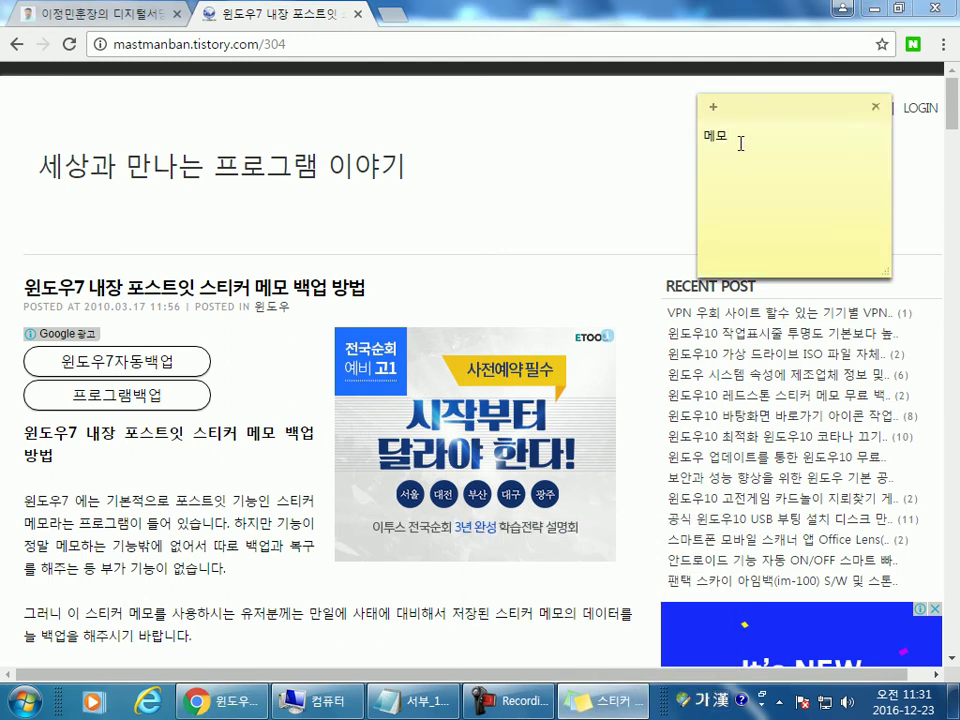
Step: Select the word "메모" in the sticky note and move the note clear of the blog's NOTICE and LOGIN links
{"action": "right_click", "coordinate": [736, 111]}
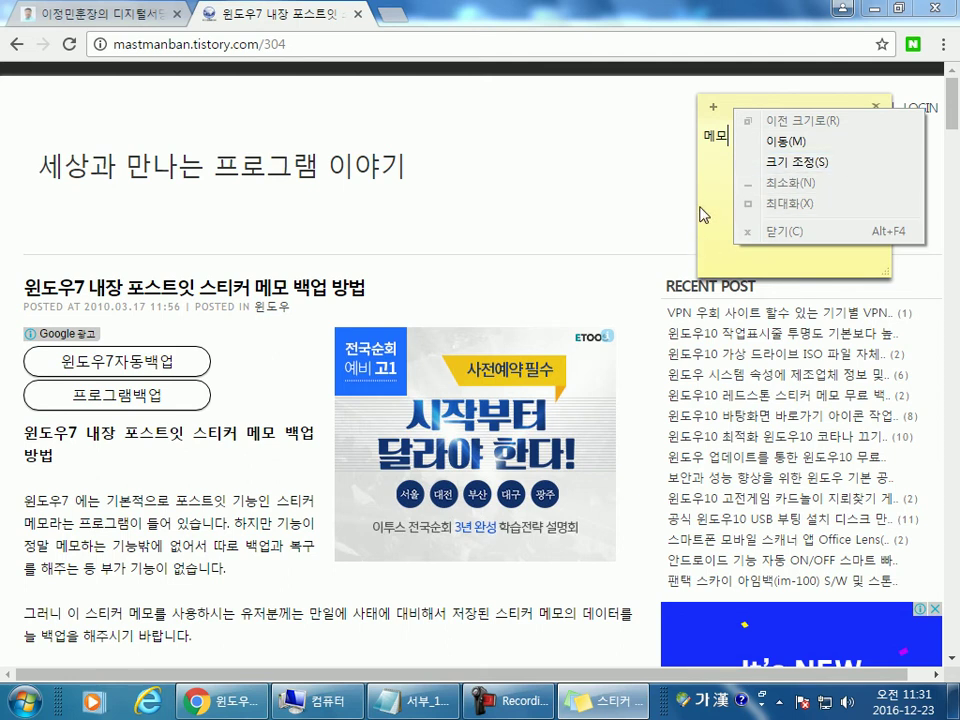
{"action": "left_click", "coordinate": [706, 250]}
{"action": "left_click_drag", "start_coordinate": [726, 141], "coordinate": [693, 135]}
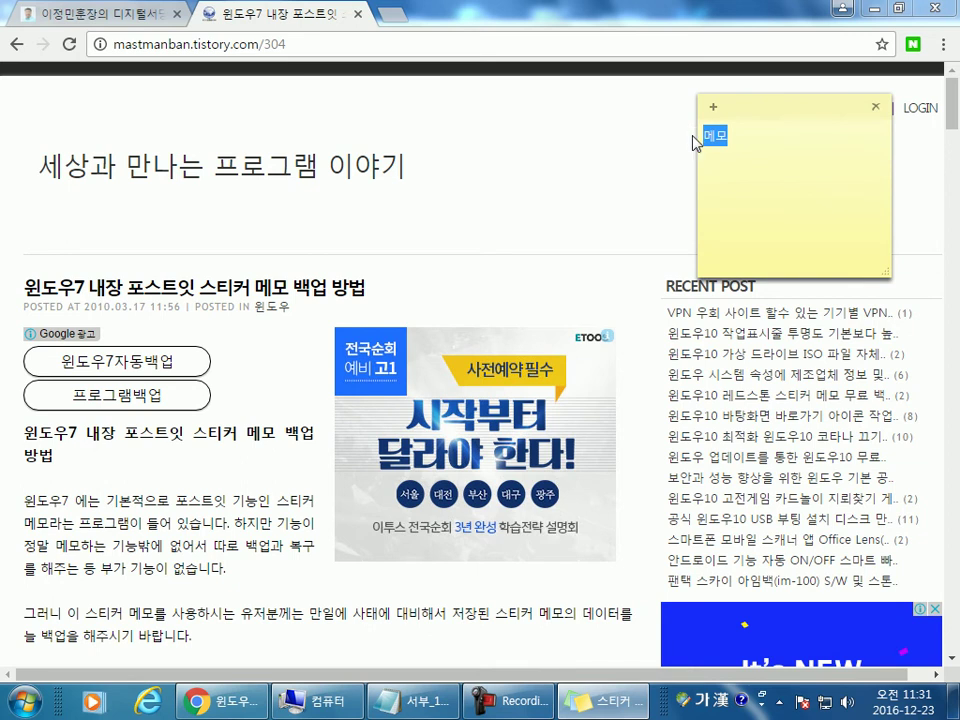
{"action": "left_click_drag", "start_coordinate": [789, 115], "coordinate": [722, 147]}
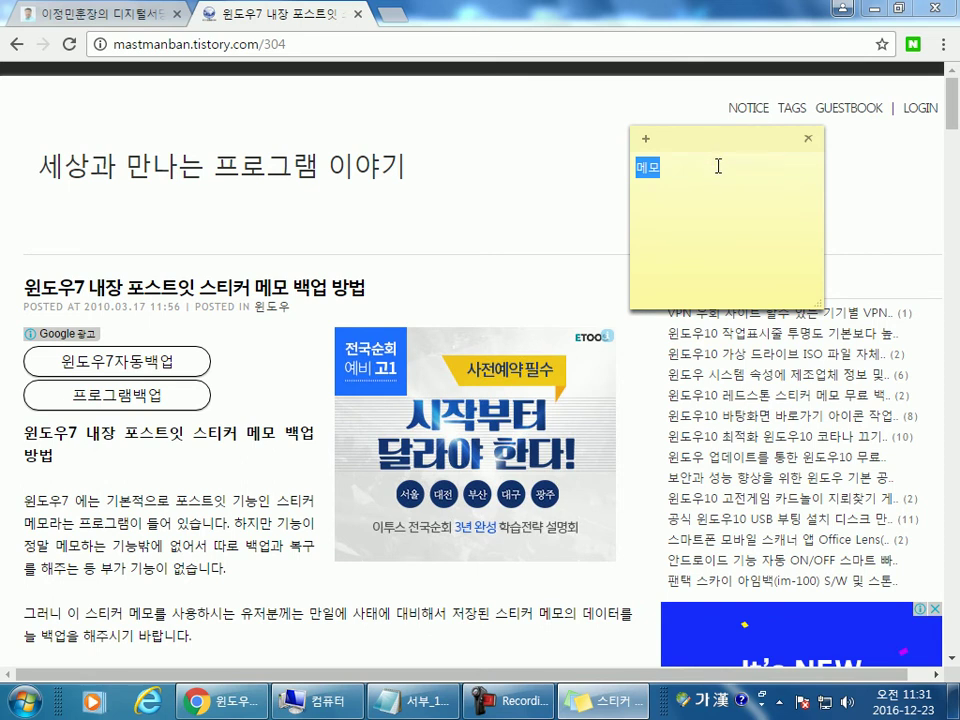
{"action": "left_click", "coordinate": [711, 177]}
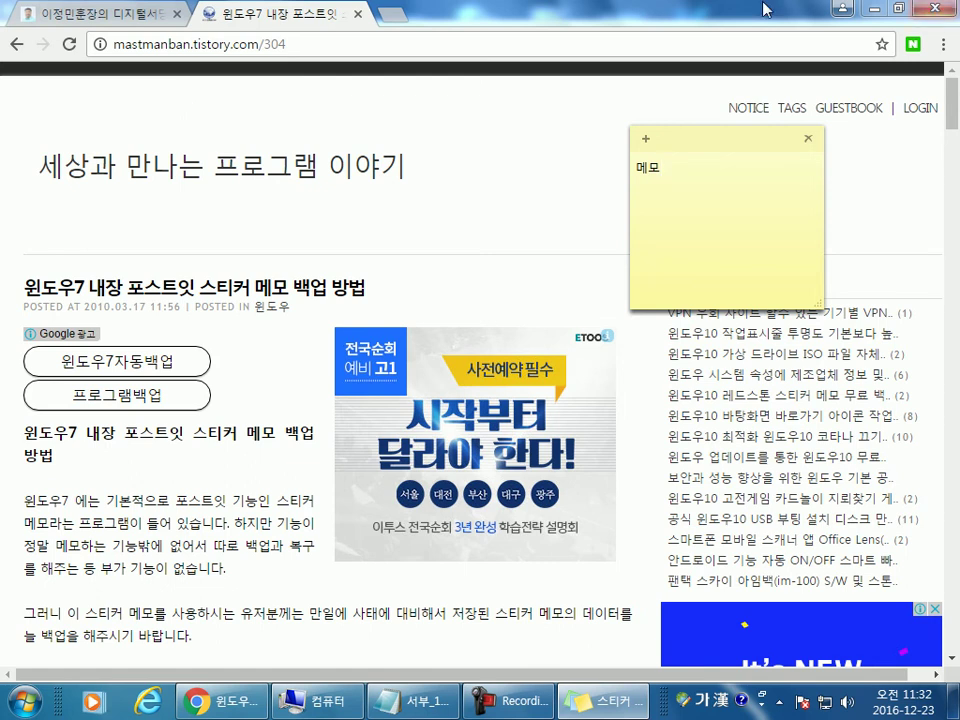
Step: Read through the blog article down to its manual backup instructions for the sticky note file
{"action": "left_click", "coordinate": [262, 440]}
{"action": "scroll", "coordinate": [262, 440], "scroll_direction": "down", "scroll_amount": 1}
{"action": "scroll", "coordinate": [262, 440], "scroll_direction": "down", "scroll_amount": 3}
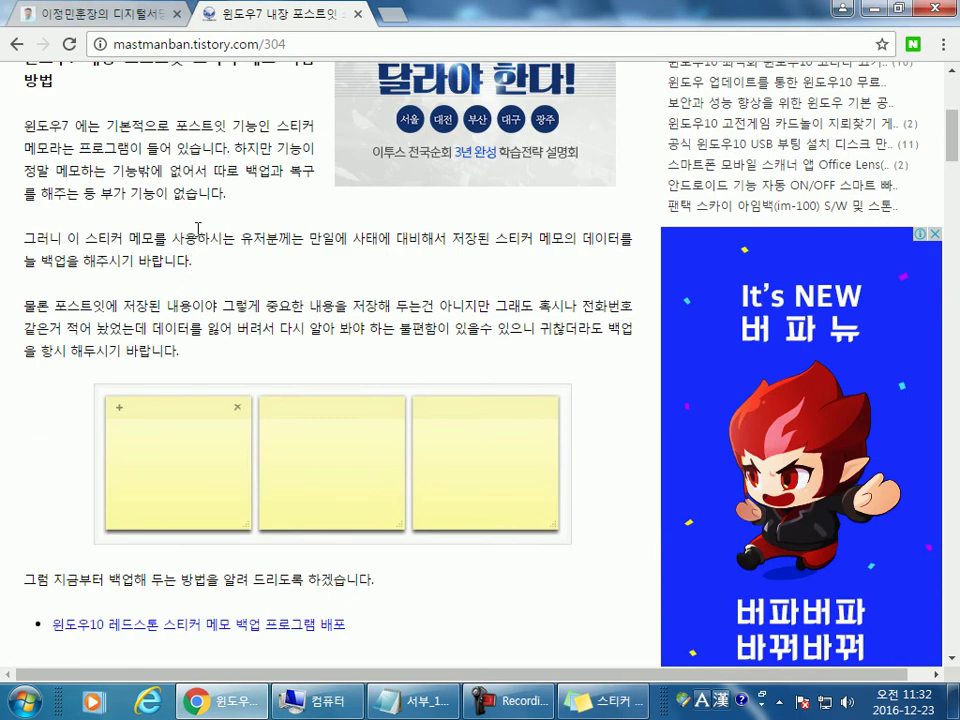
{"action": "left_click_drag", "start_coordinate": [258, 170], "coordinate": [143, 202]}
{"action": "key", "text": "alt+Tab"}
{"action": "left_click", "coordinate": [326, 279]}
{"action": "scroll", "coordinate": [347, 266], "scroll_direction": "down", "scroll_amount": 3}
{"action": "scroll", "coordinate": [100, 232], "scroll_direction": "down", "scroll_amount": 1}
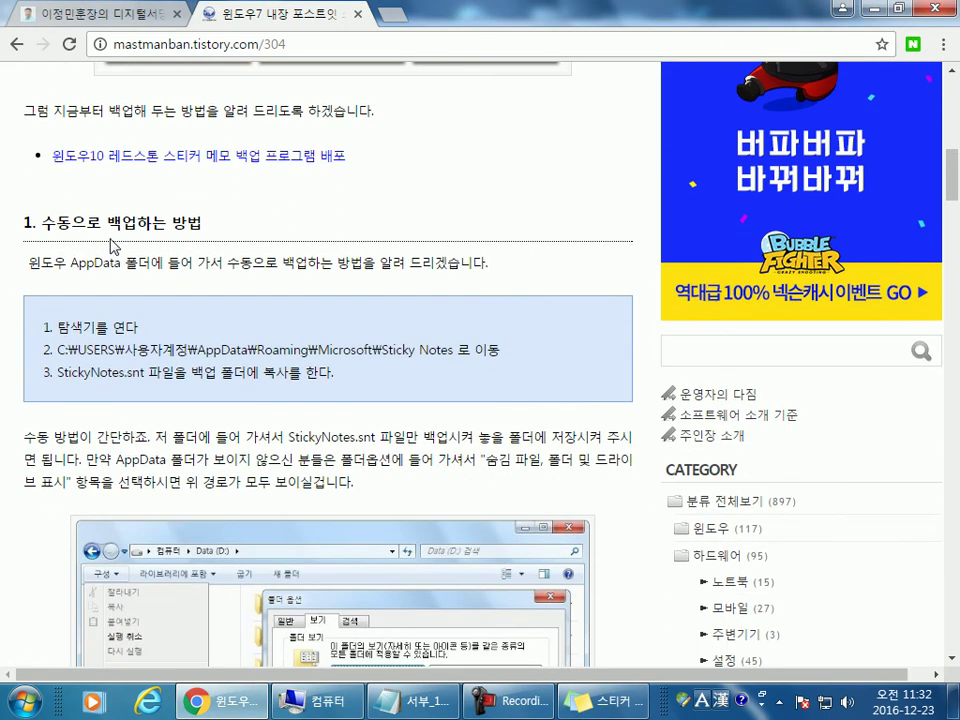
{"action": "scroll", "coordinate": [73, 231], "scroll_direction": "down", "scroll_amount": 2}
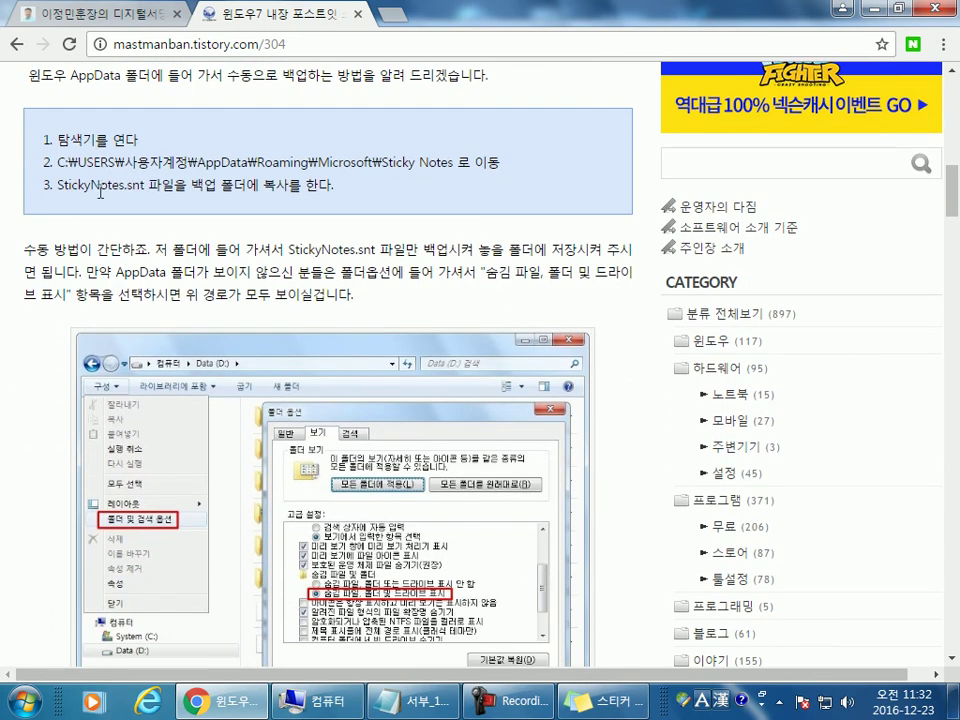
Step: Switch to Windows Explorer, move its window below the backup instructions, and open the Administrator folder under 사용자 on drive C:
{"action": "left_click", "coordinate": [343, 706]}
{"action": "left_click_drag", "start_coordinate": [300, 30], "coordinate": [149, 230]}
{"action": "double_click", "coordinate": [405, 371]}
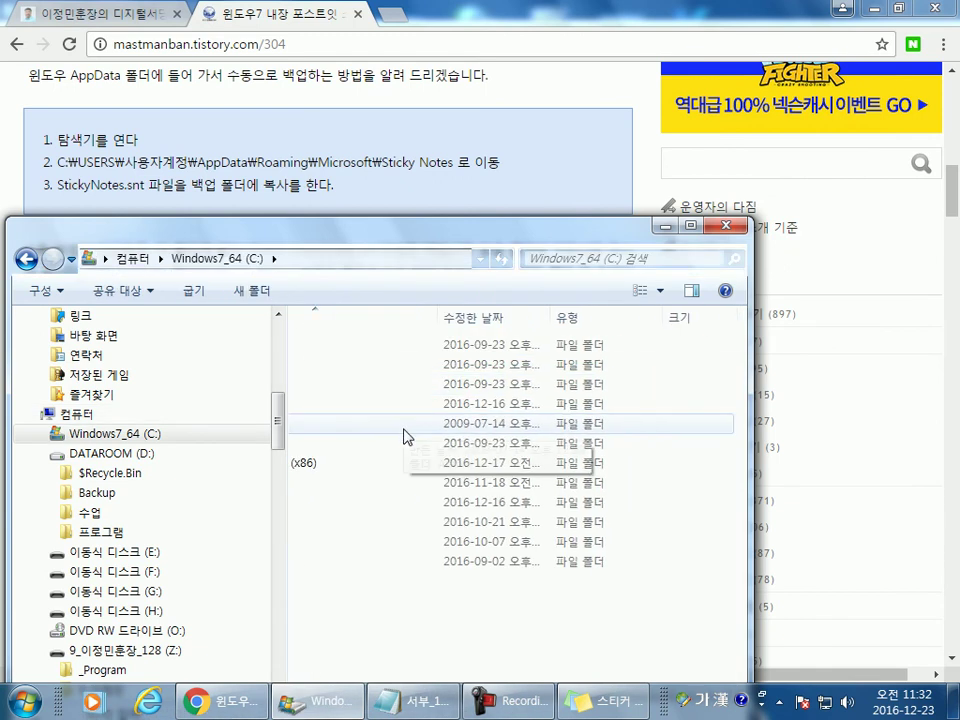
{"action": "double_click", "coordinate": [334, 566]}
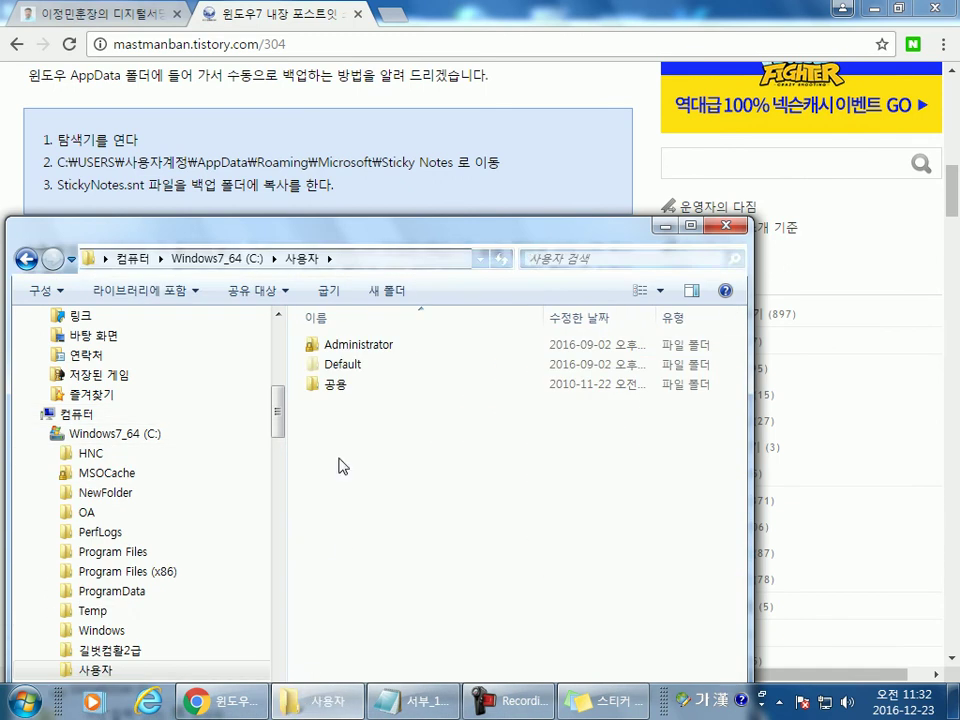
{"action": "double_click", "coordinate": [353, 346]}
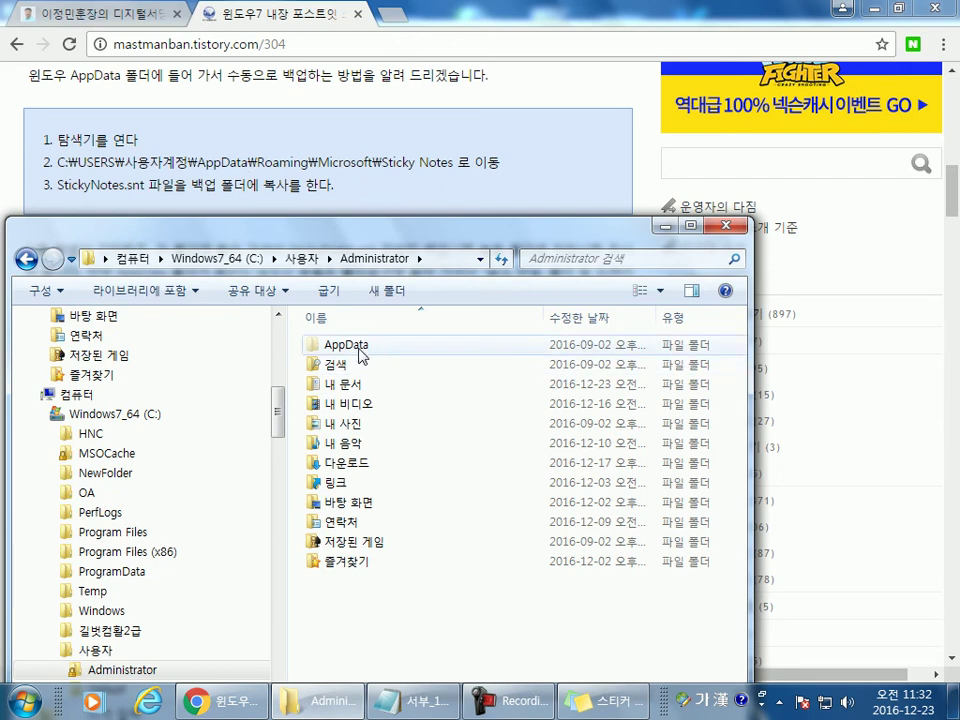
Step: Go to AppData\Roaming\Microsoft\Sticky Notes inside the Administrator folder and select StickyNotes.snt
{"action": "double_click", "coordinate": [350, 346]}
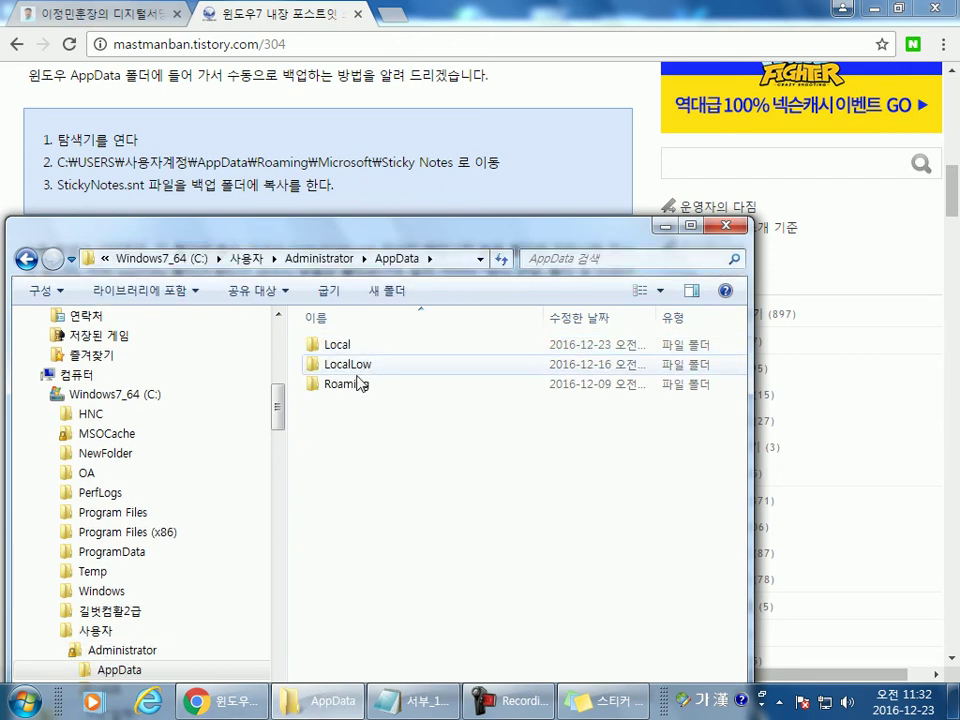
{"action": "double_click", "coordinate": [350, 386]}
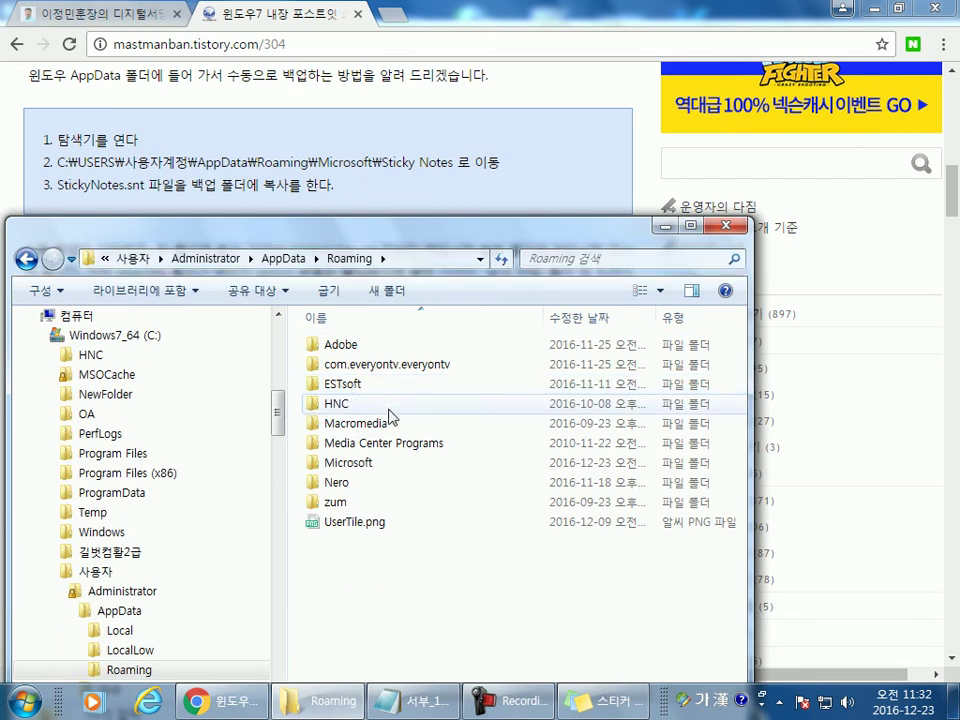
{"action": "double_click", "coordinate": [368, 464]}
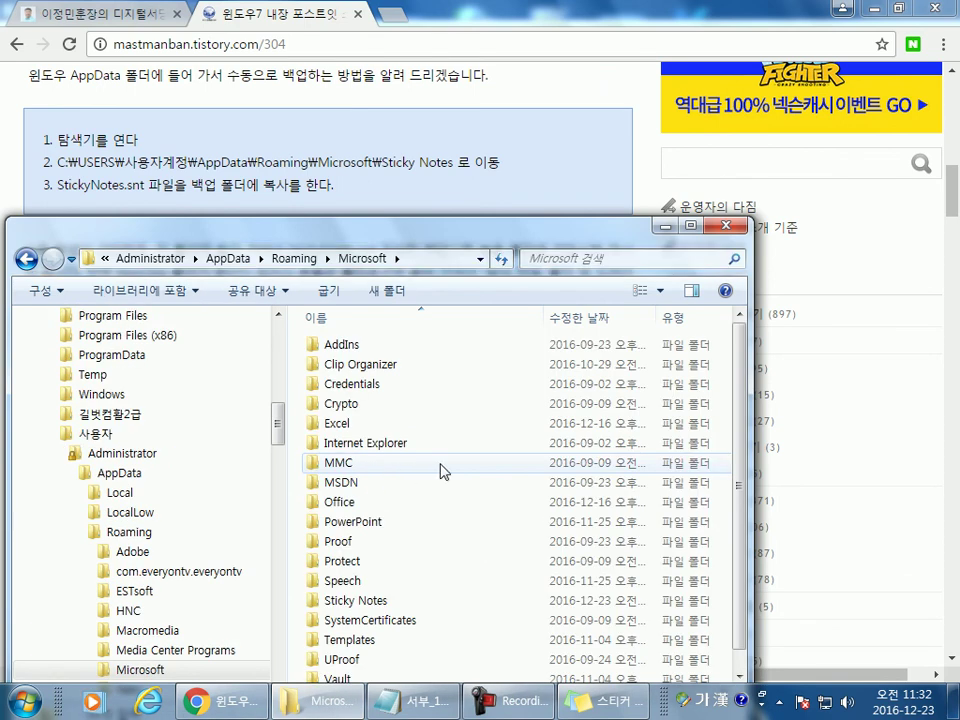
{"action": "scroll", "coordinate": [444, 470], "scroll_direction": "down", "scroll_amount": 1}
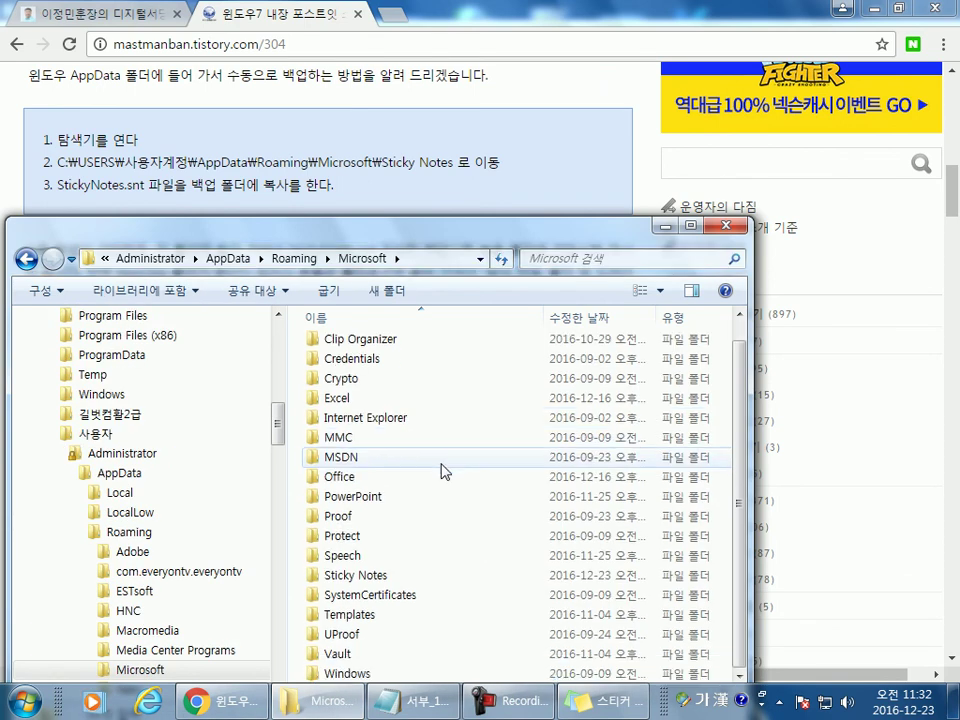
{"action": "double_click", "coordinate": [370, 577]}
{"action": "left_click", "coordinate": [357, 346]}
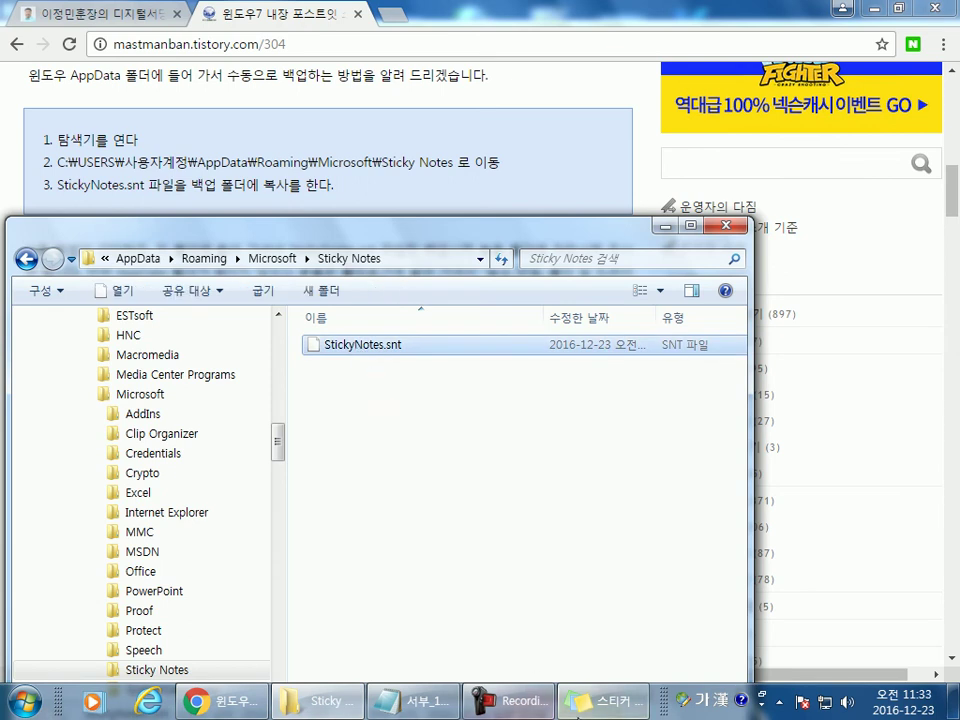
Step: Switch to Sticky Notes, add a second note with the text "ㅇㄹㄴㅇㄹㄴㅇㄹ", and move it over the "메모" note
{"action": "left_click", "coordinate": [603, 700]}
{"action": "left_click", "coordinate": [646, 145]}
{"action": "left_click_drag", "start_coordinate": [544, 150], "coordinate": [662, 354]}
{"action": "type", "text": "ㅇㄹㅇㄹㅇㄹㅇㄹ"}
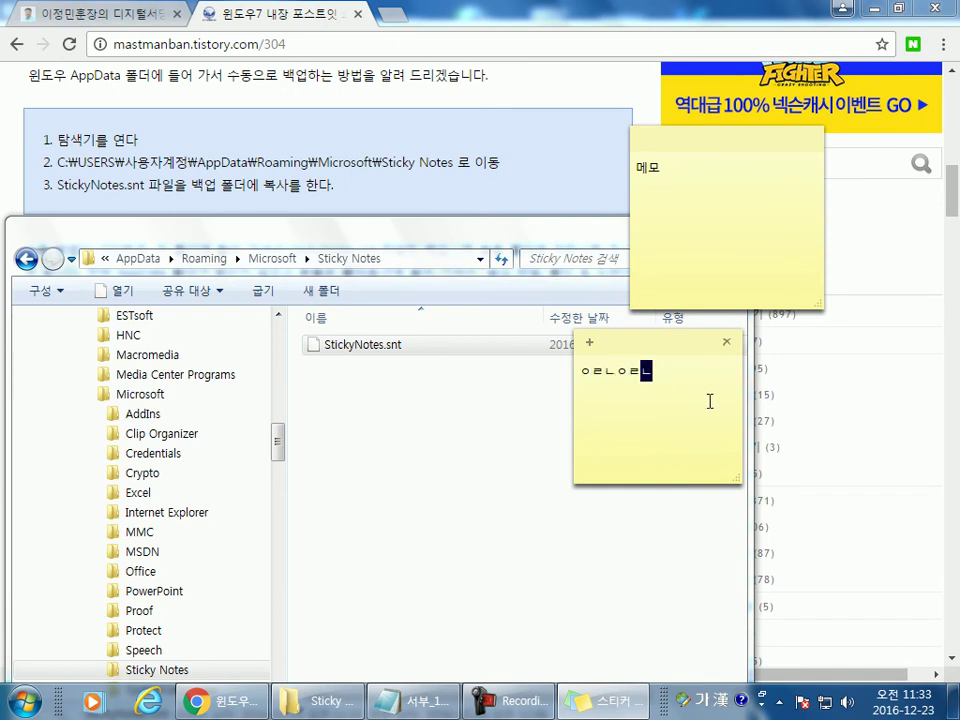
{"action": "left_click", "coordinate": [491, 459]}
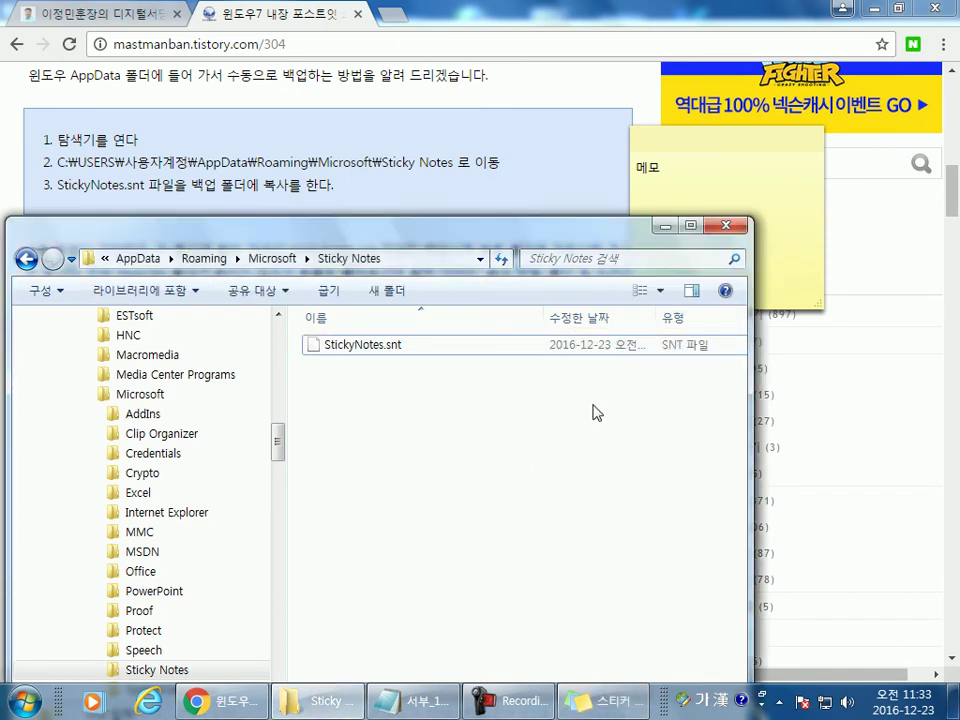
{"action": "key", "text": "alt+Tab"}
{"action": "left_click_drag", "start_coordinate": [618, 349], "coordinate": [772, 156]}
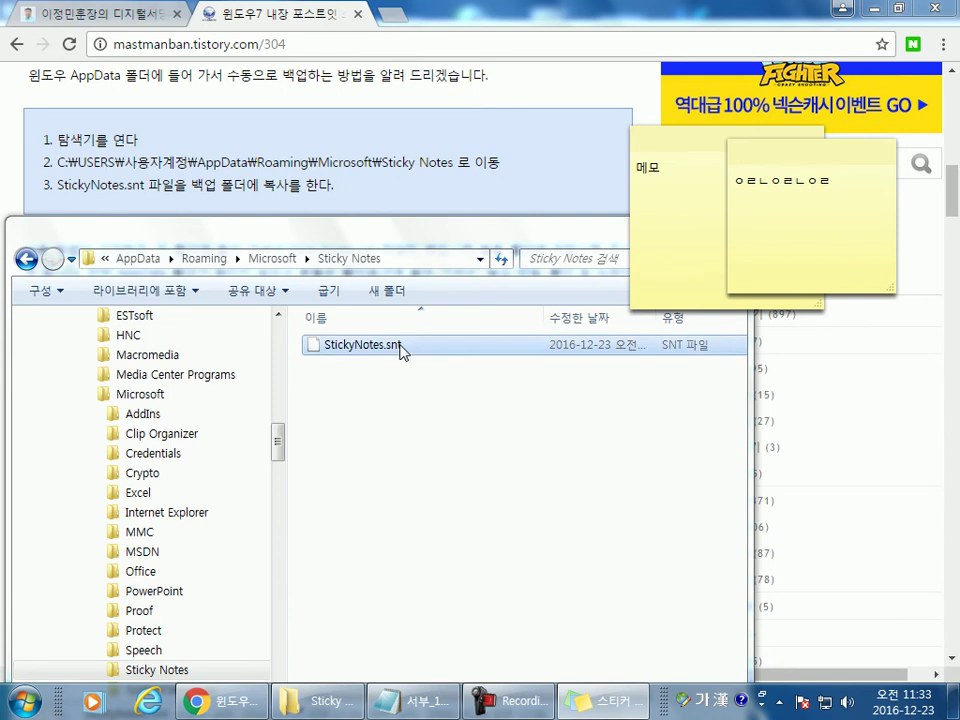
Step: Return to the blog article and read from the hidden-folder settings through the automatic backup section with StickerMemoBackup.rar
{"action": "left_click", "coordinate": [574, 129]}
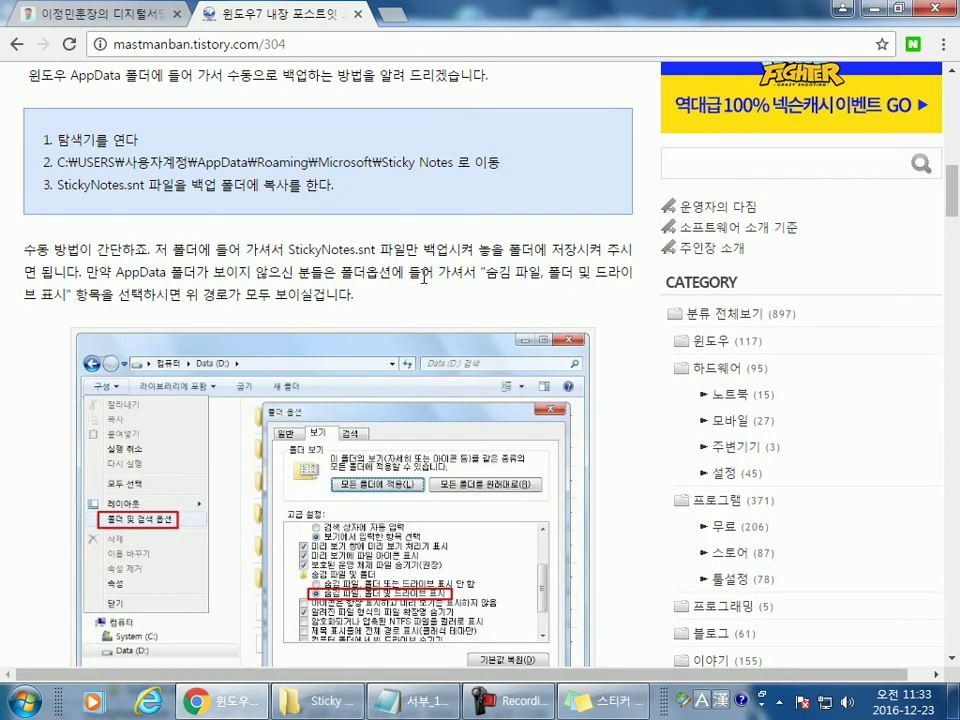
{"action": "scroll", "coordinate": [480, 298], "scroll_direction": "down", "scroll_amount": 3}
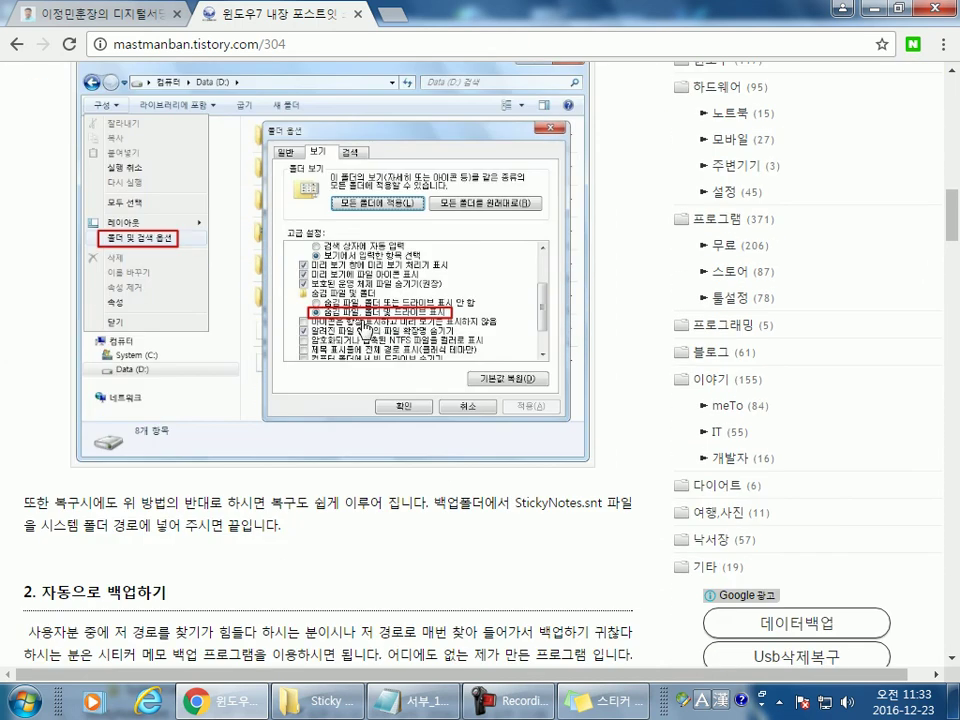
{"action": "scroll", "coordinate": [376, 325], "scroll_direction": "down", "scroll_amount": 3}
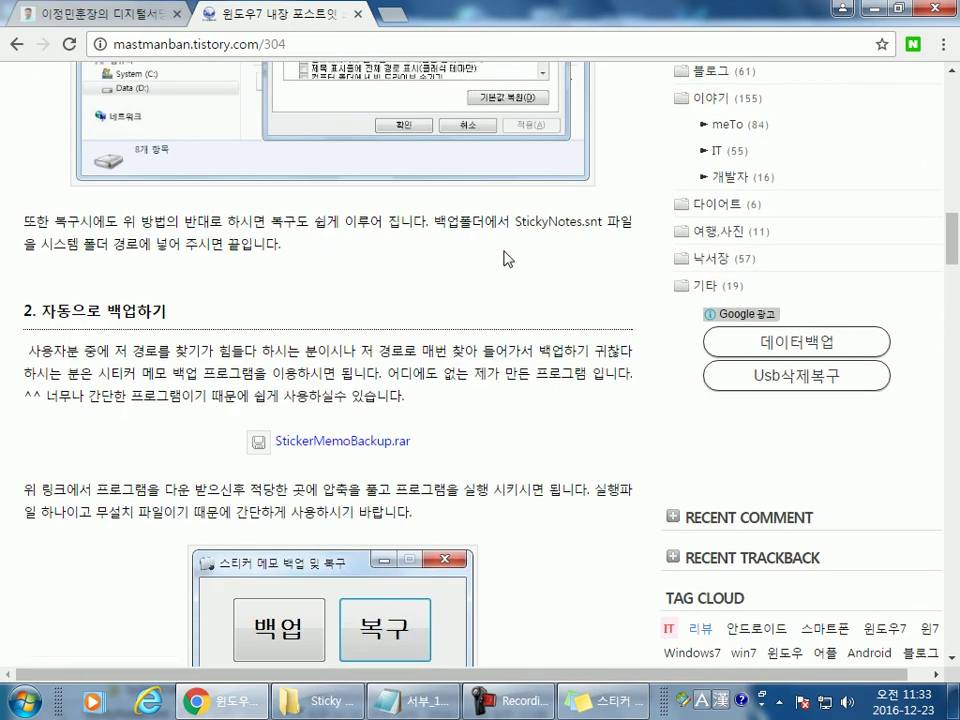
{"action": "scroll", "coordinate": [372, 195], "scroll_direction": "down", "scroll_amount": 2}
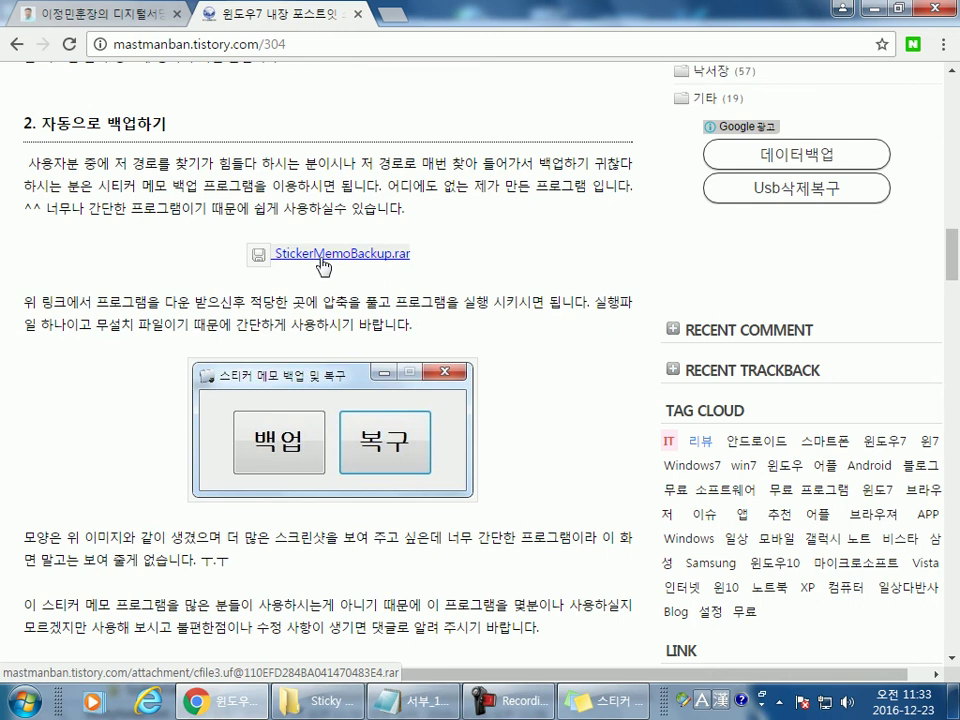
{"action": "scroll", "coordinate": [321, 263], "scroll_direction": "down", "scroll_amount": 3}
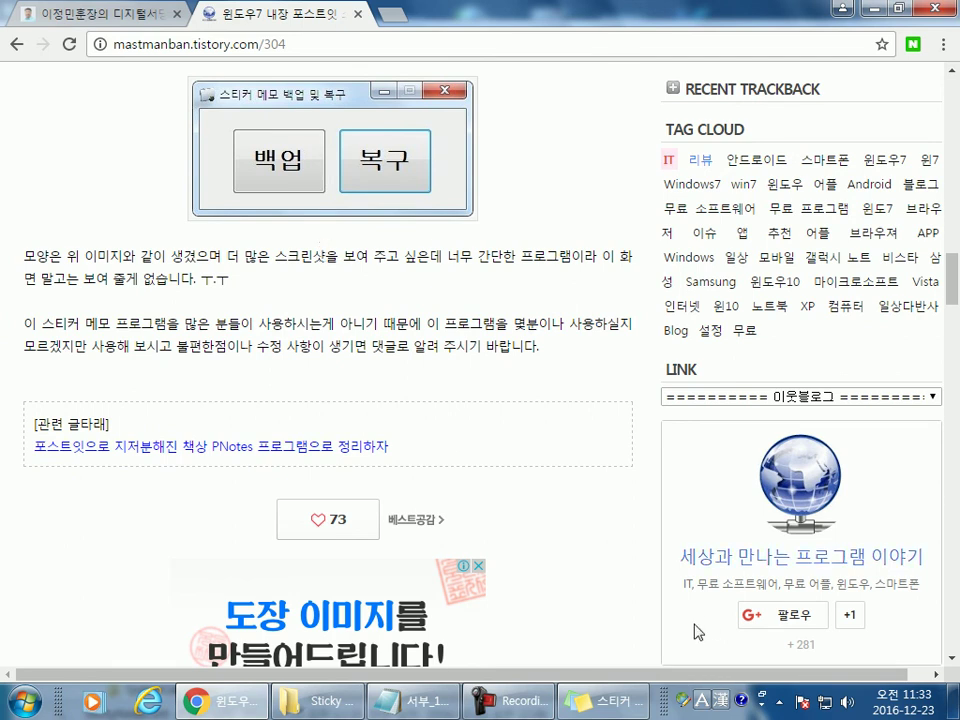
Step: Bring the sticky notes to the front and delete both of them, confirming the deletion
{"action": "left_click", "coordinate": [603, 700]}
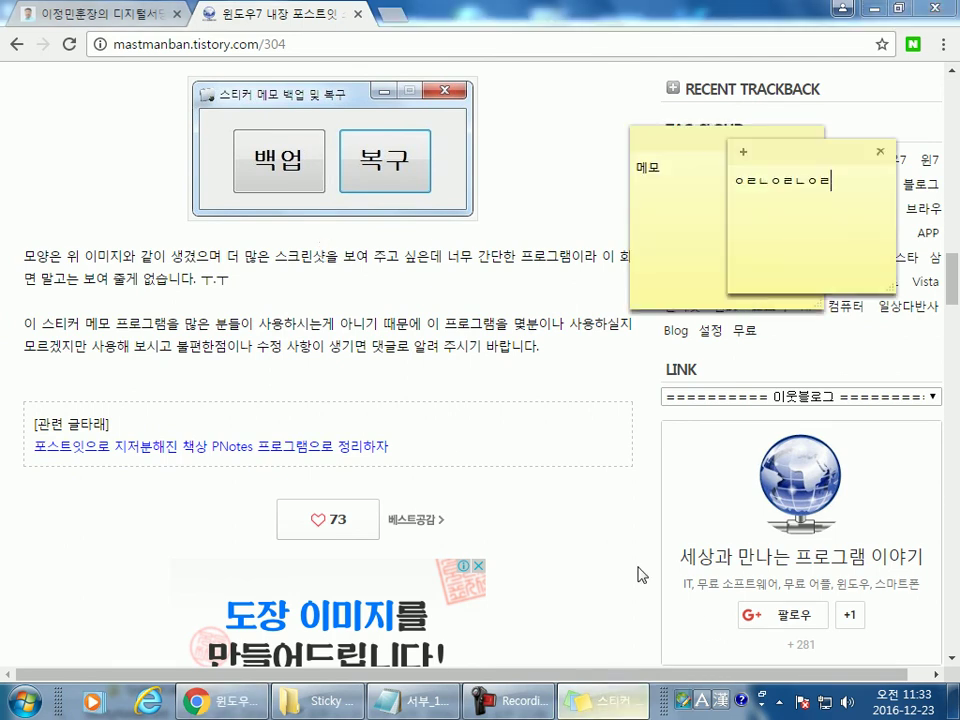
{"action": "left_click", "coordinate": [880, 151]}
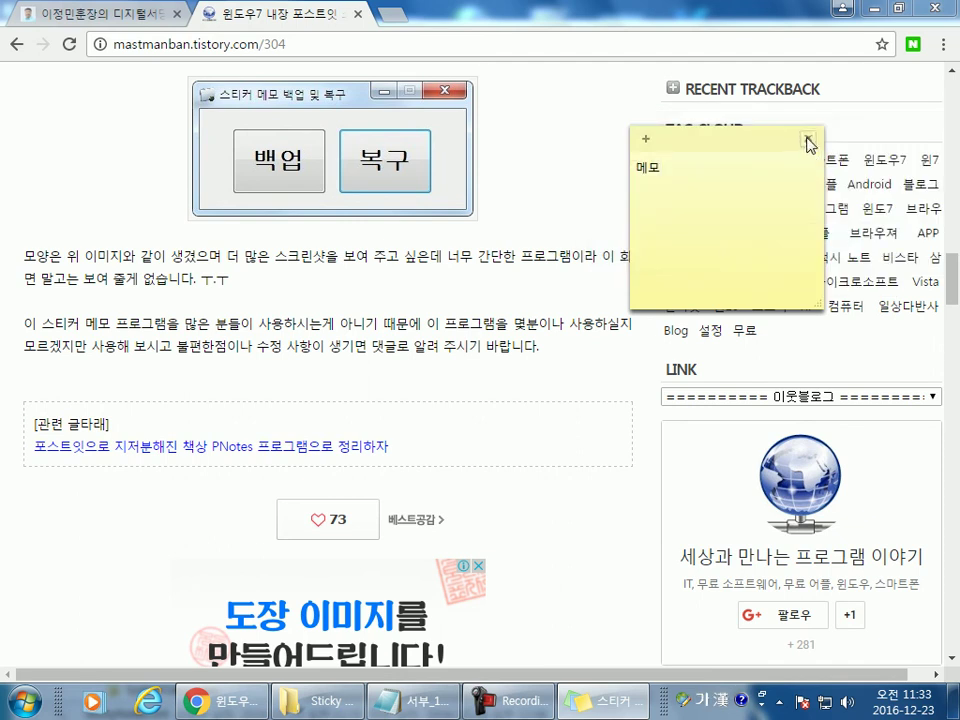
{"action": "left_click", "coordinate": [808, 146]}
{"action": "left_click", "coordinate": [713, 238]}
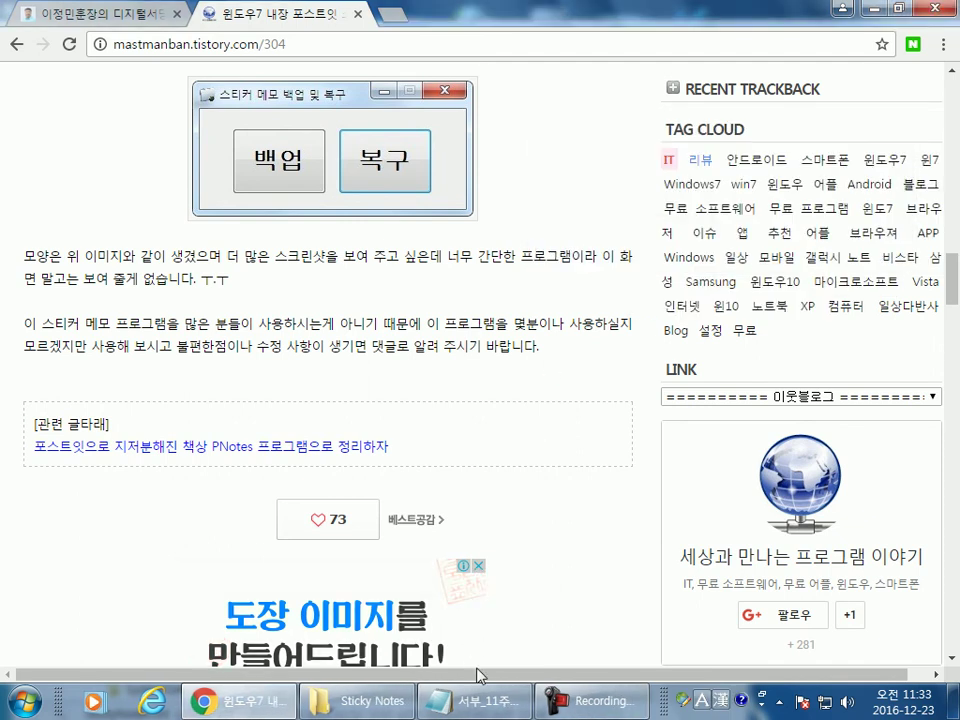
Step: Switch to Windows Explorer, try to open StickyNotes.snt, and cancel the choice of a program for it
{"action": "left_click", "coordinate": [365, 700]}
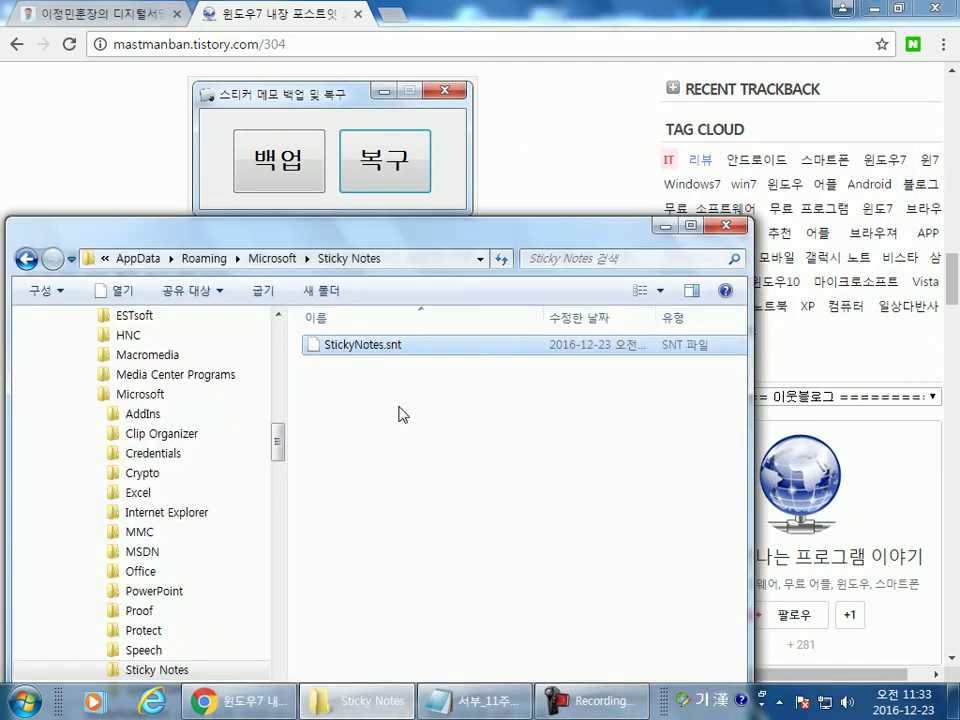
{"action": "double_click", "coordinate": [386, 355]}
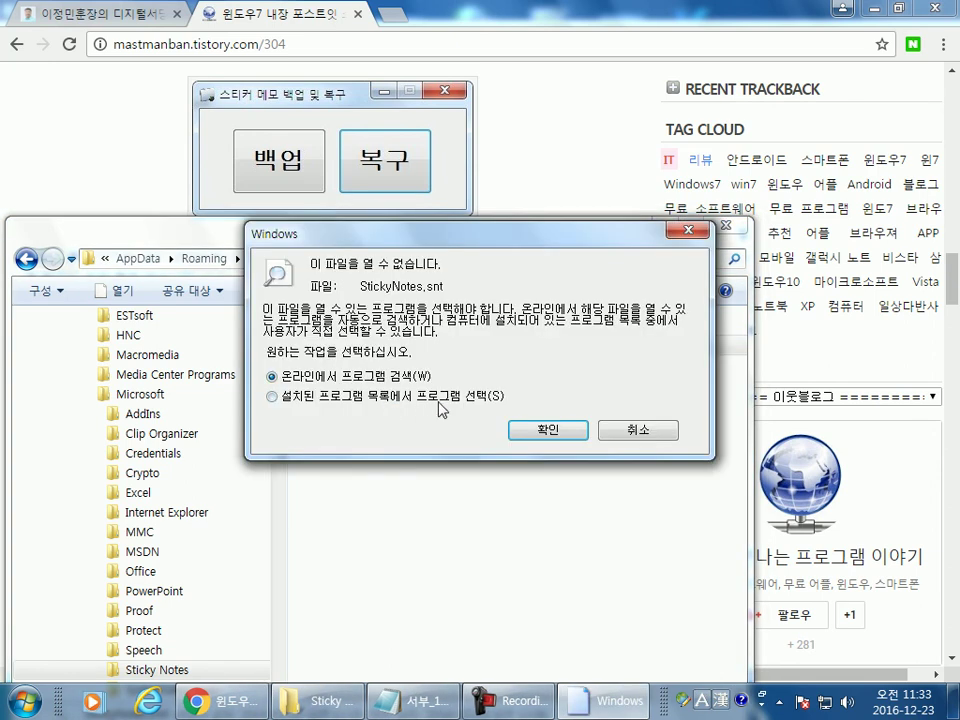
{"action": "left_click", "coordinate": [636, 431]}
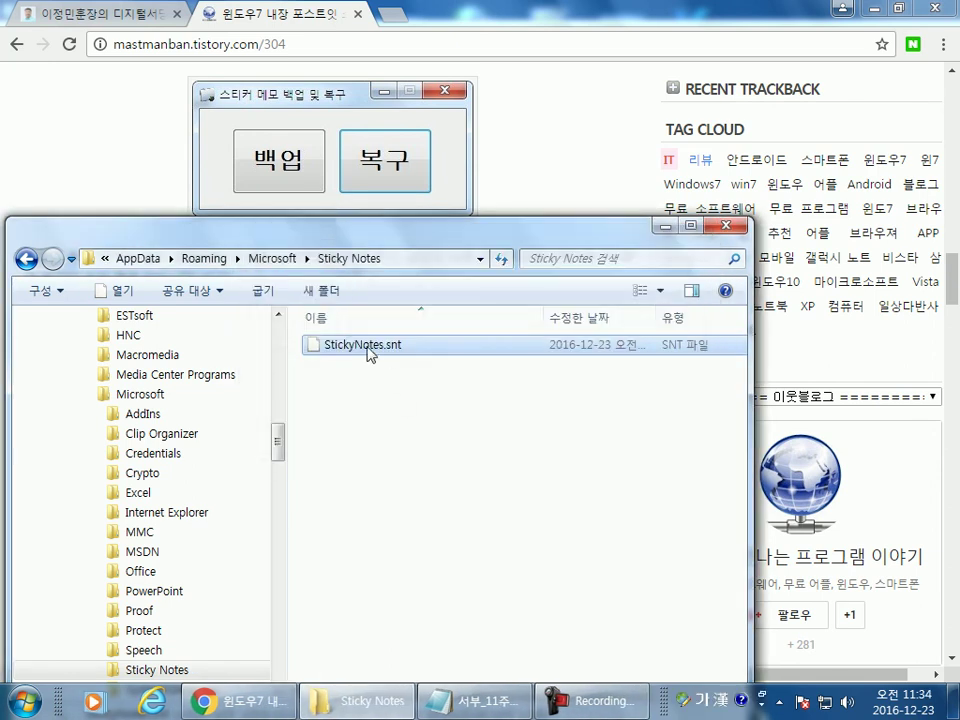
Step: Reread the blog's instructions for restoring StickyNotes.snt, highlighting part of them, and look over the rest of the article
{"action": "left_click", "coordinate": [555, 176]}
{"action": "scroll", "coordinate": [165, 171], "scroll_direction": "up", "scroll_amount": 4}
{"action": "scroll", "coordinate": [200, 220], "scroll_direction": "up", "scroll_amount": 1}
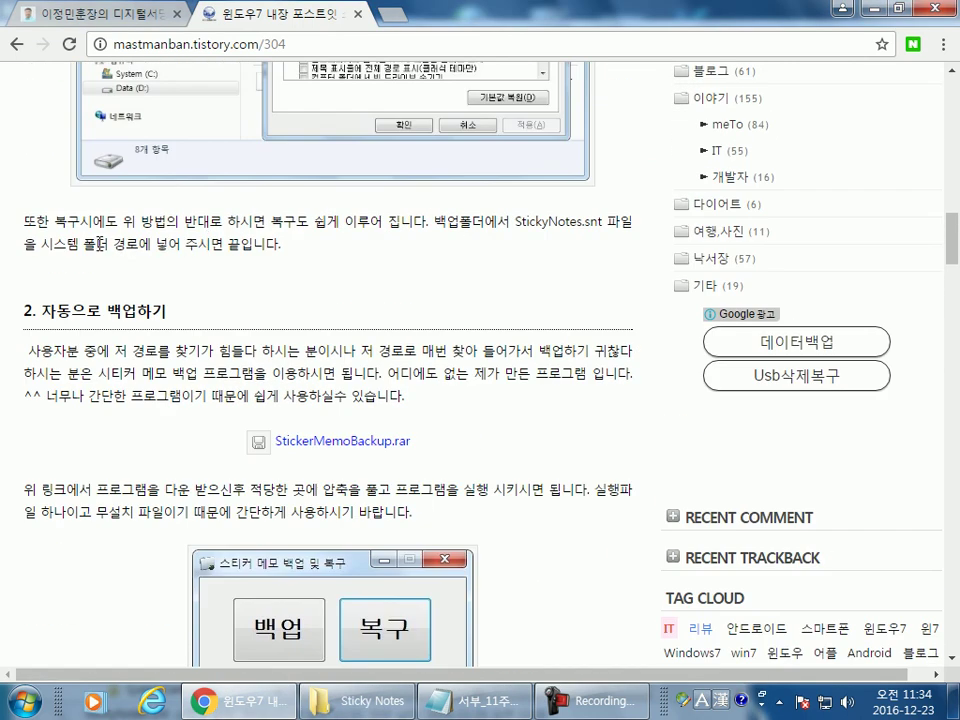
{"action": "left_click_drag", "start_coordinate": [99, 243], "coordinate": [213, 241]}
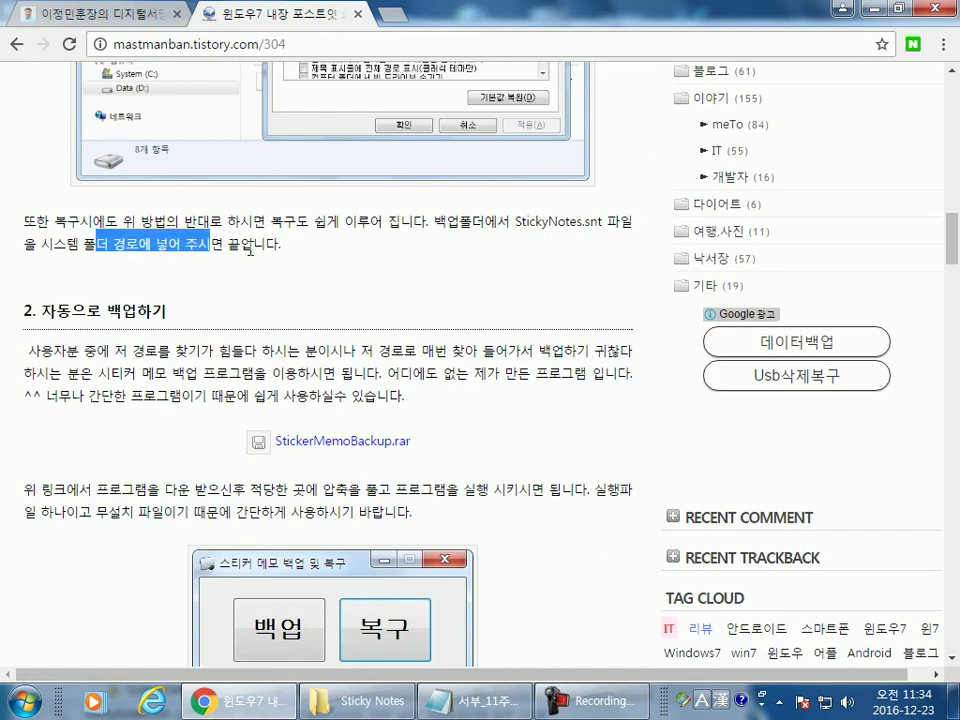
{"action": "scroll", "coordinate": [220, 330], "scroll_direction": "up", "scroll_amount": 2}
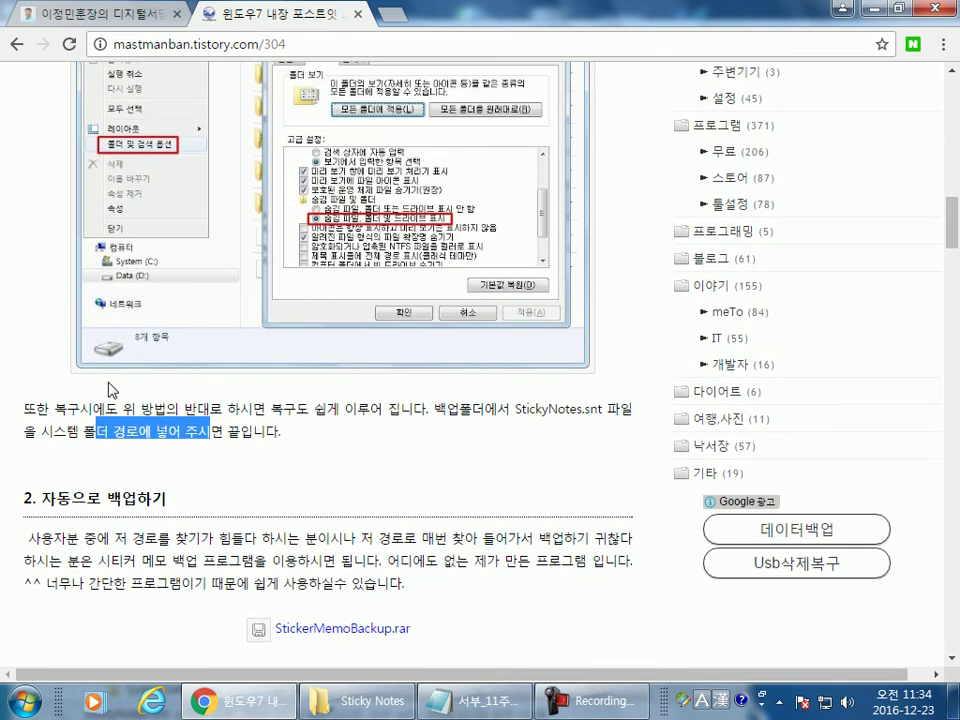
{"action": "scroll", "coordinate": [264, 354], "scroll_direction": "down", "scroll_amount": 3}
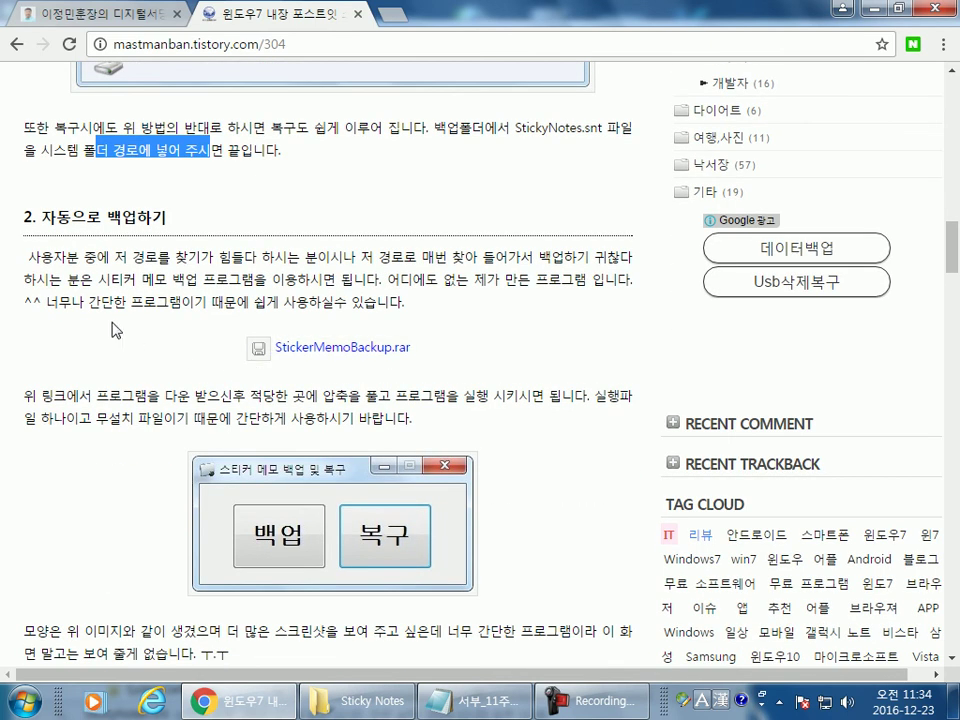
{"action": "scroll", "coordinate": [90, 296], "scroll_direction": "down", "scroll_amount": 9}
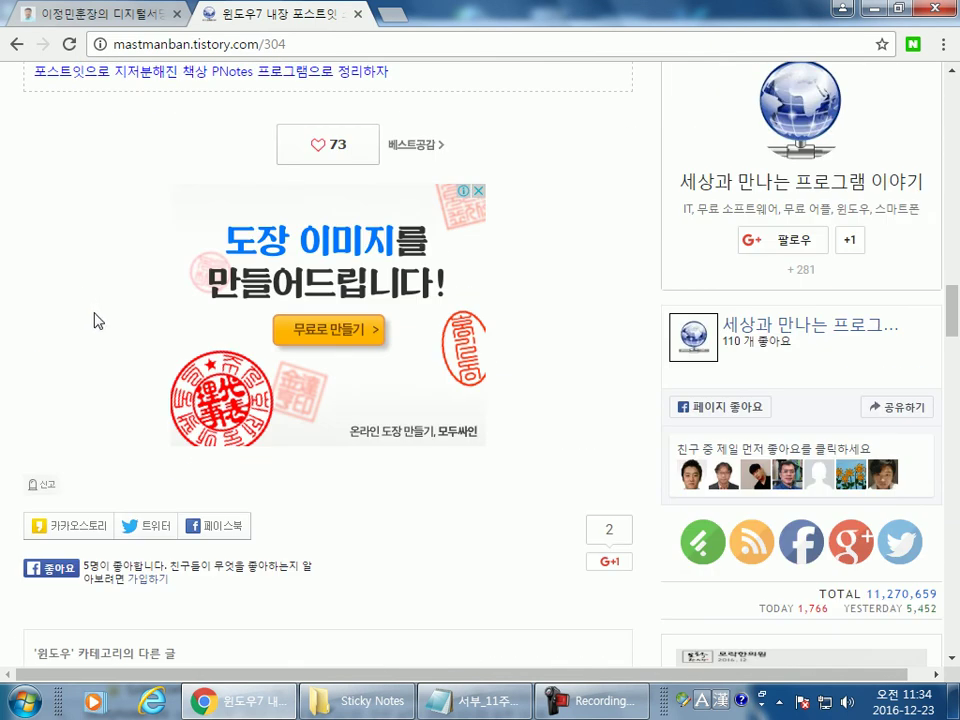
{"action": "scroll", "coordinate": [95, 326], "scroll_direction": "up", "scroll_amount": 7}
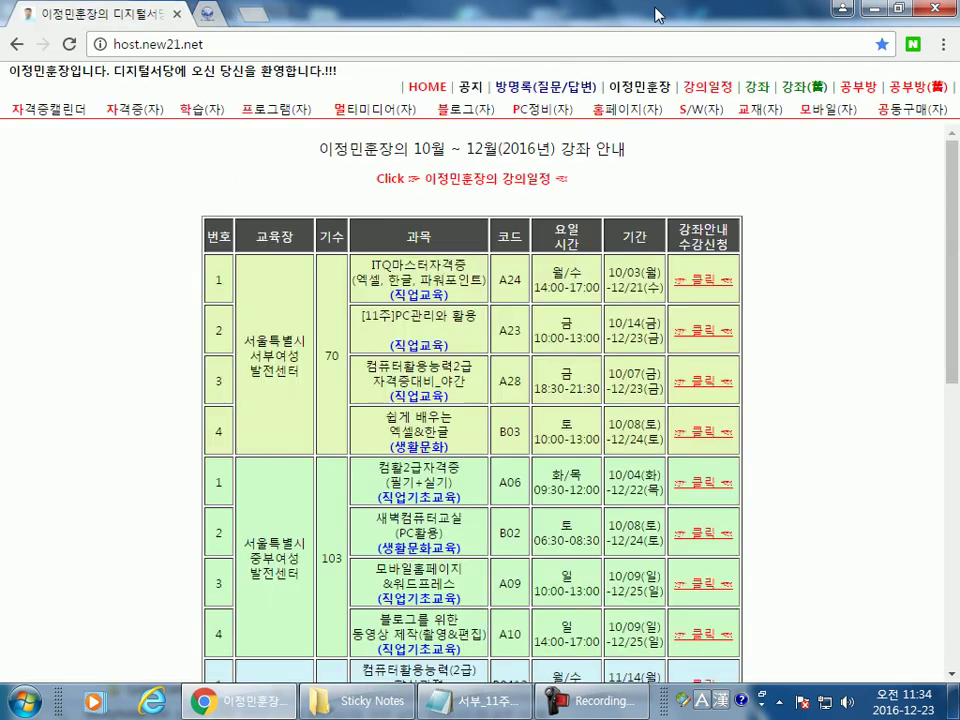
Step: Close the blog article, minimise the browser, and copy the full path of the Sticky Notes folder from Windows Explorer
{"action": "left_click", "coordinate": [359, 14]}
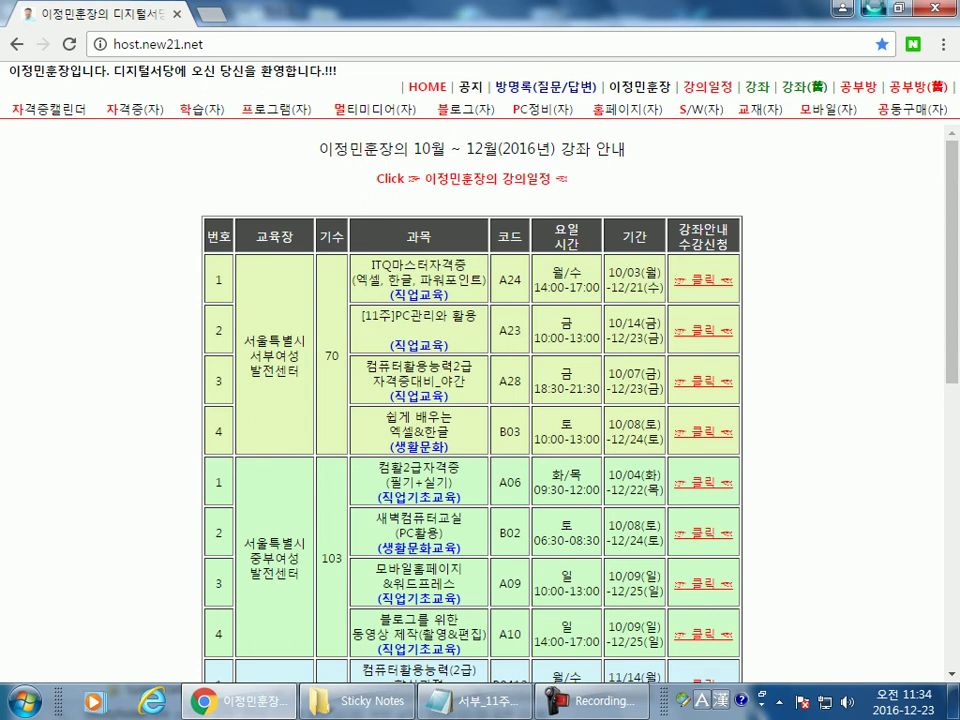
{"action": "left_click", "coordinate": [873, 10]}
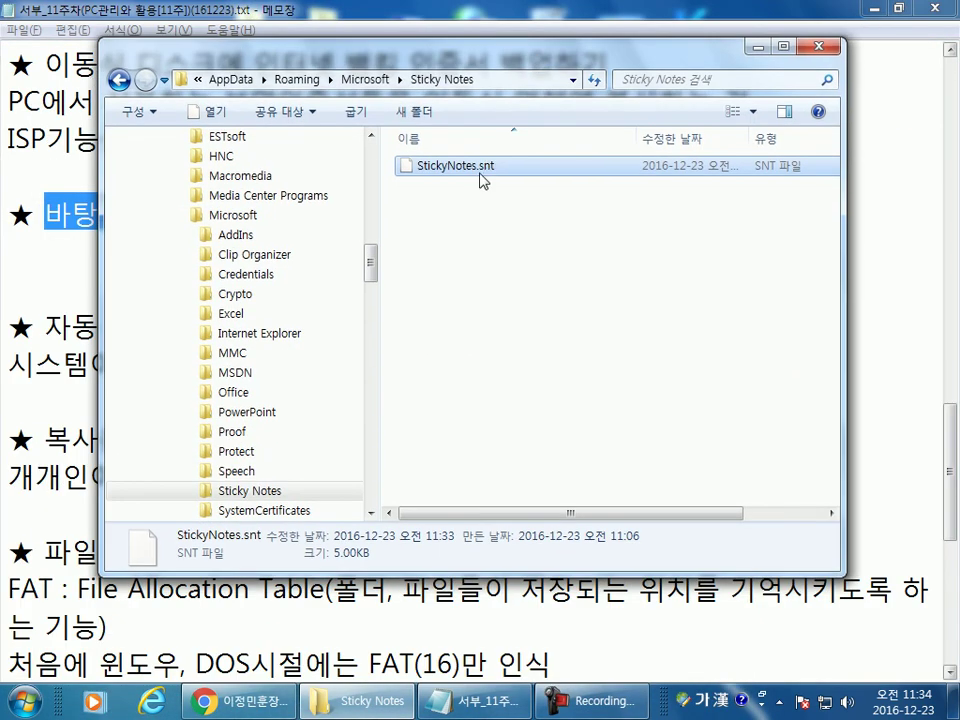
{"action": "left_click", "coordinate": [490, 85]}
{"action": "key", "text": "ctrl+c"}
Step: Switch to Notepad and paste the folder path on the line below the heading "바탕 화면의 포스트 잇 백업하기"
{"action": "left_click", "coordinate": [387, 577]}
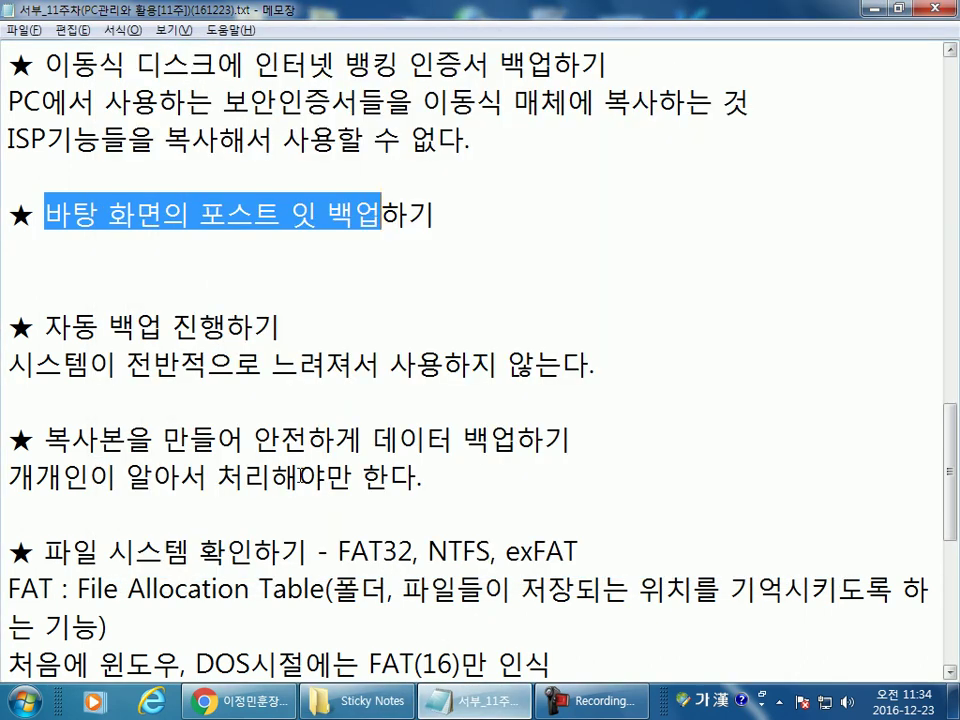
{"action": "left_click", "coordinate": [186, 274]}
{"action": "left_click", "coordinate": [143, 253]}
{"action": "key", "text": "ctrl+v"}
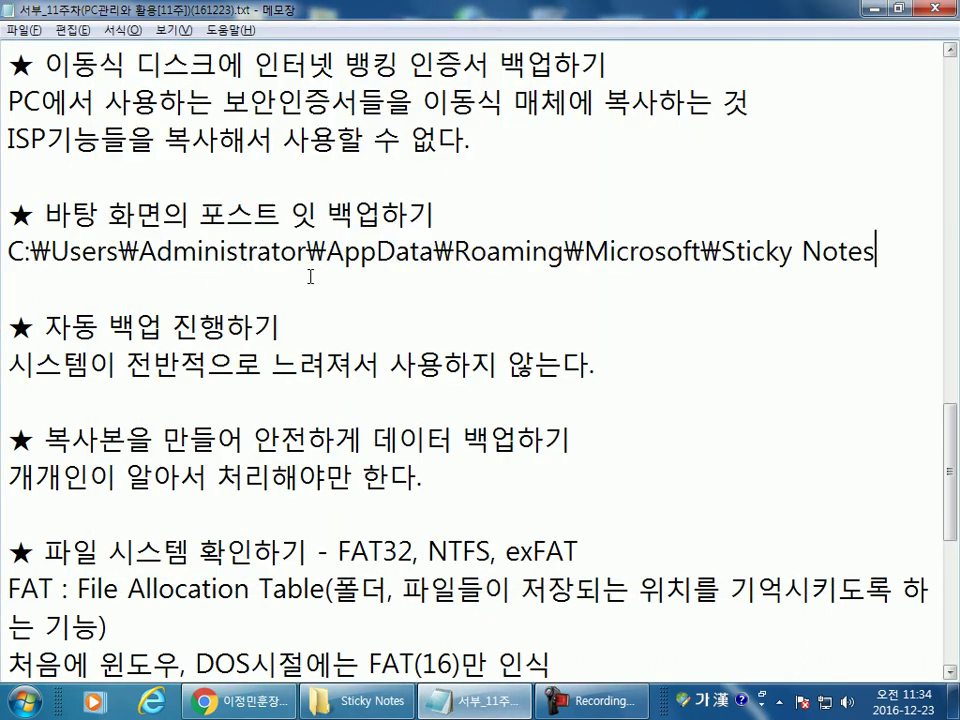
Step: Take the file name from Windows Explorer and add "\StickyNotes.snt" after the folder path in Notepad
{"action": "key", "text": "alt+Tab"}
{"action": "left_click", "coordinate": [476, 167]}
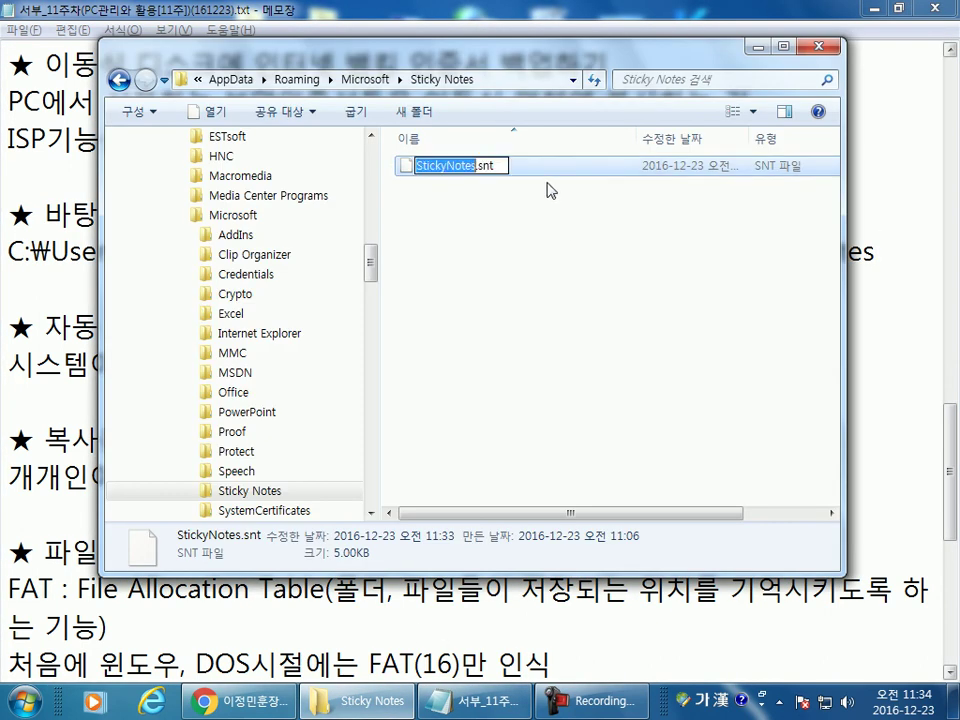
{"action": "key", "text": "alt+Tab"}
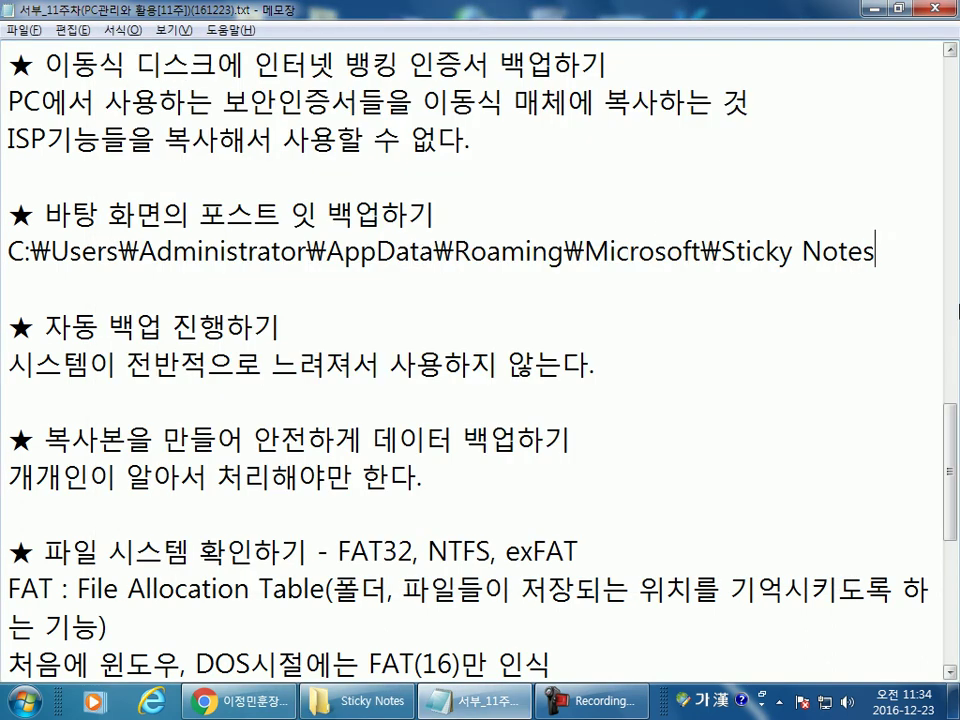
{"action": "key", "text": "Return"}
{"action": "type", "text": "\\"}
{"action": "type", "text": "StickyNotes.snt"}
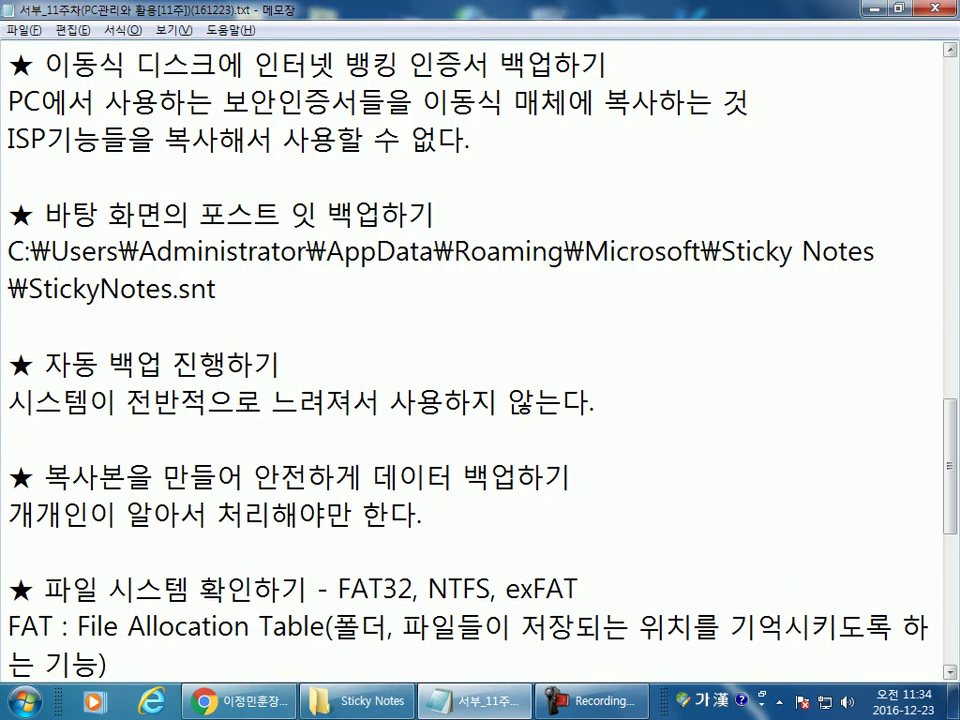
Step: Complete the note after StickyNotes.snt with " 를 복사해서 붙여라" and start a new line below it
{"action": "key", "text": "Return"}
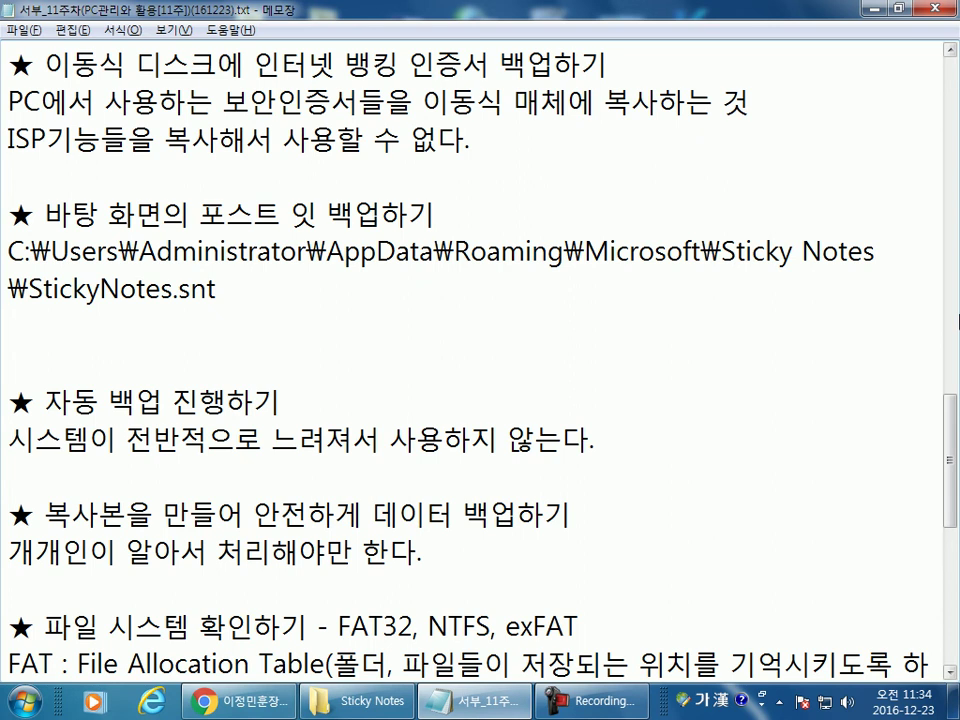
{"action": "type", "text": "FMF"}
{"action": "key", "text": "BackSpace"}
{"action": "key", "text": "BackSpace"}
{"action": "key", "text": "BackSpace"}
{"action": "key", "text": "BackSpace"}
{"action": "type", "text": "를 복상"}
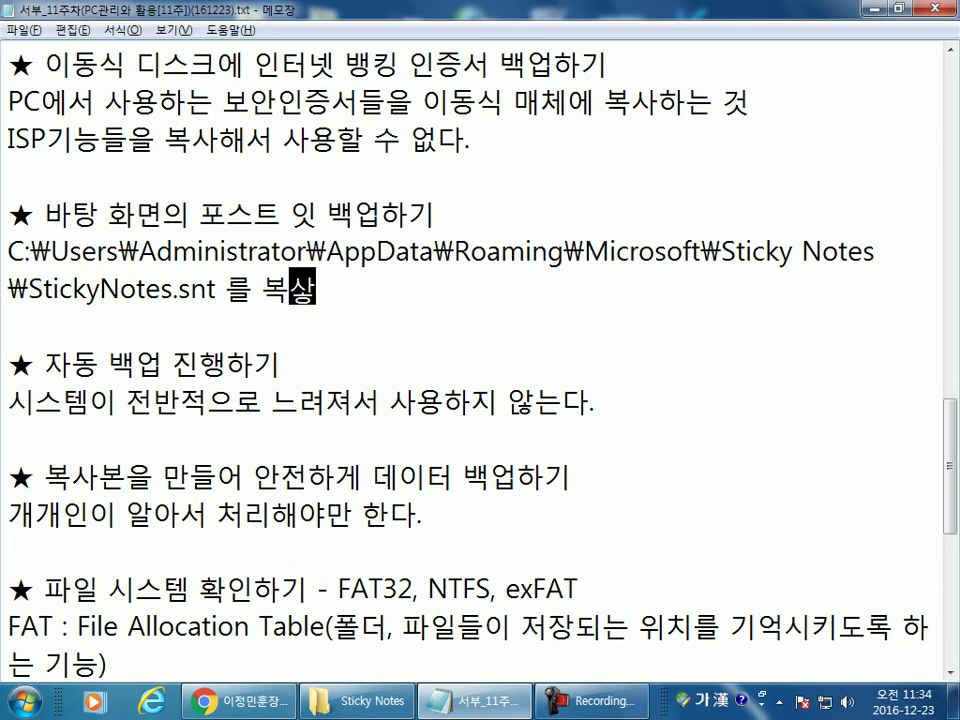
{"action": "key", "text": "BackSpace"}
{"action": "type", "text": "해서"}
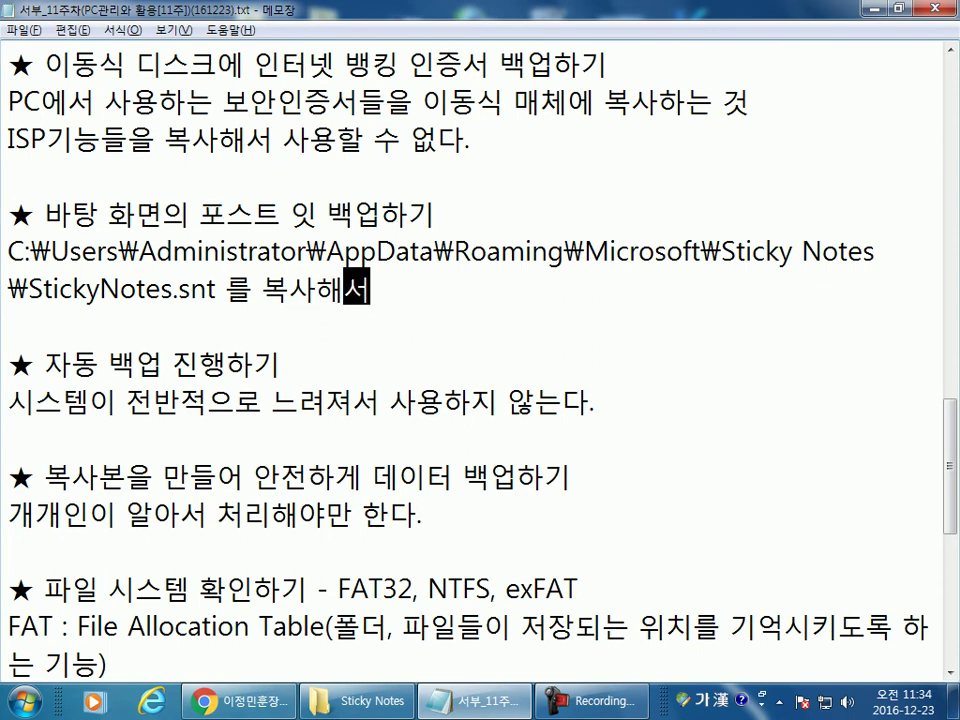
{"action": "type", "text": " 붙ㅇ여라"}
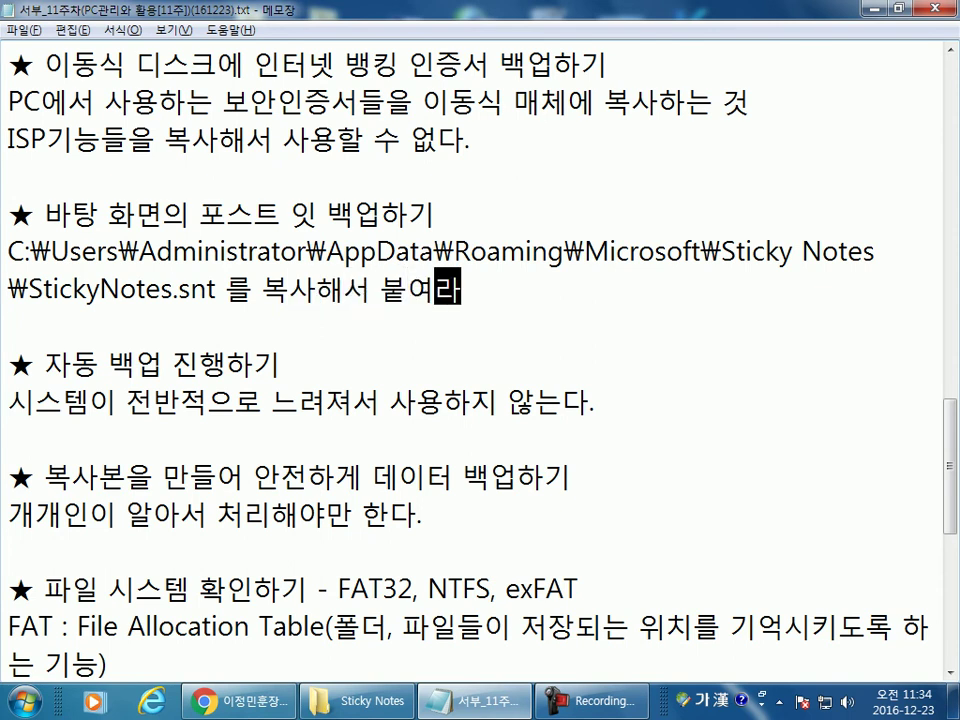
{"action": "key", "text": "Return"}
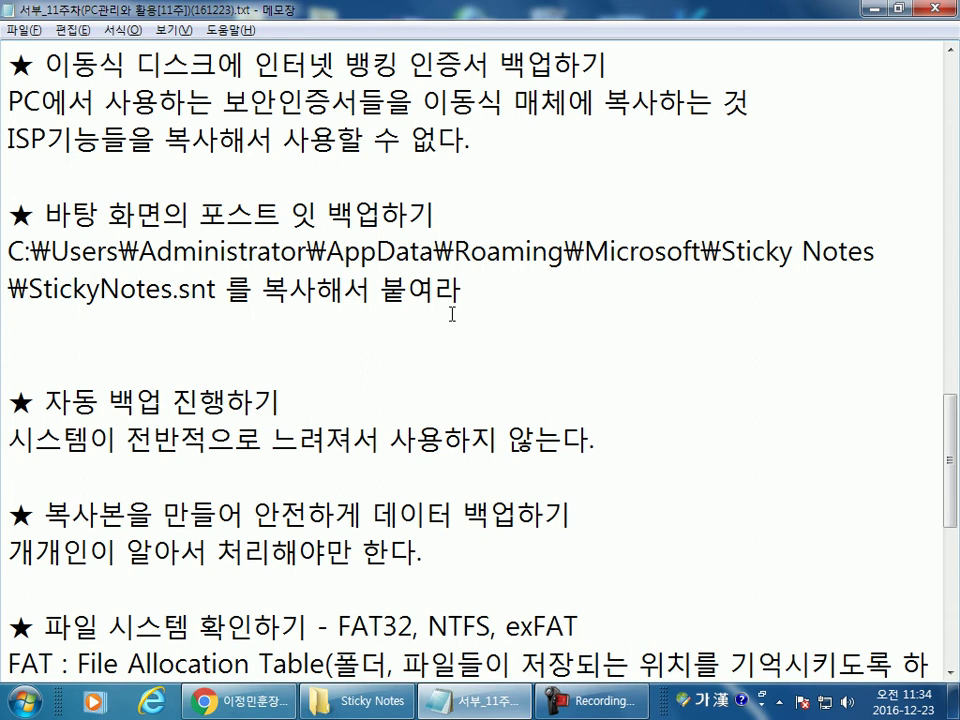
Step: Close the Sticky Notes folder window and add the line "* 네이버 메모기능을 활용" below the StickyNotes.snt note in Notepad
{"action": "key", "text": "alt+Tab"}
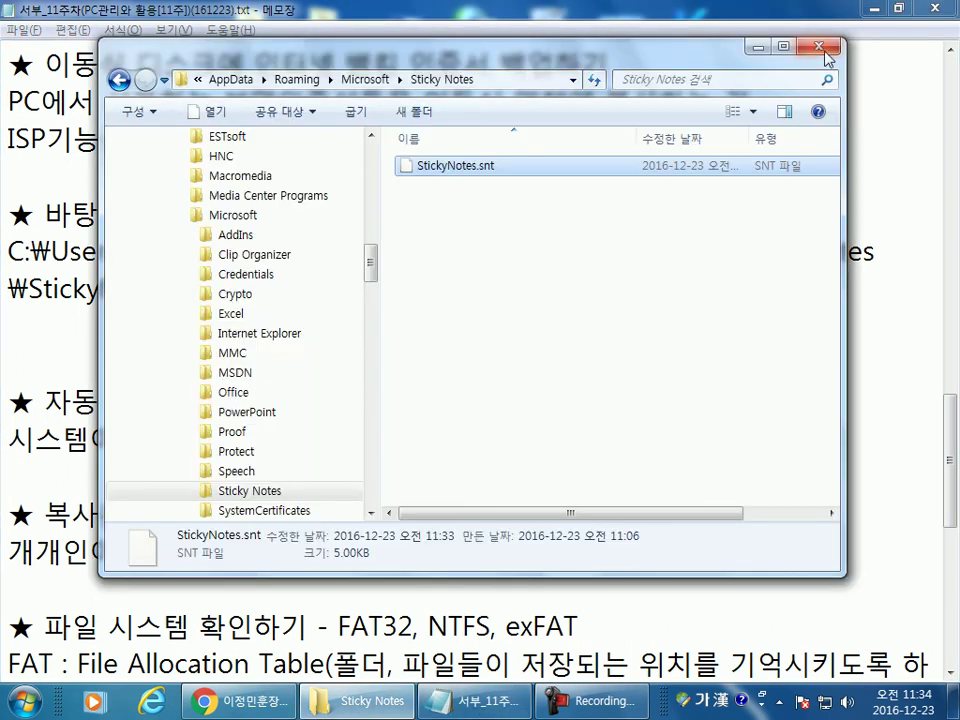
{"action": "left_click", "coordinate": [824, 50]}
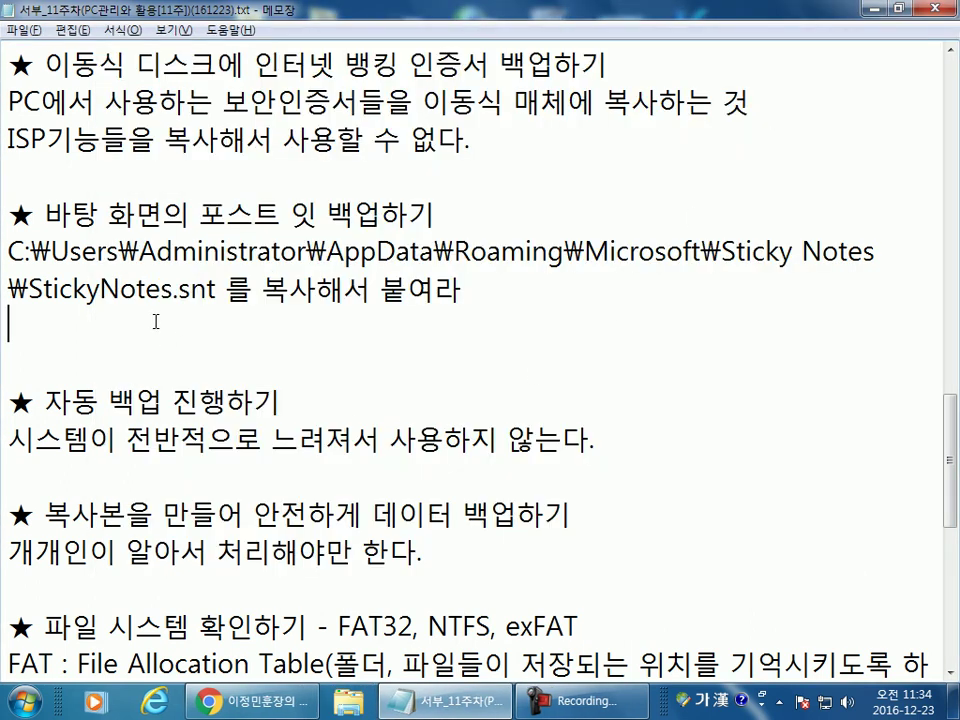
{"action": "type", "text": "* 네이버 메"}
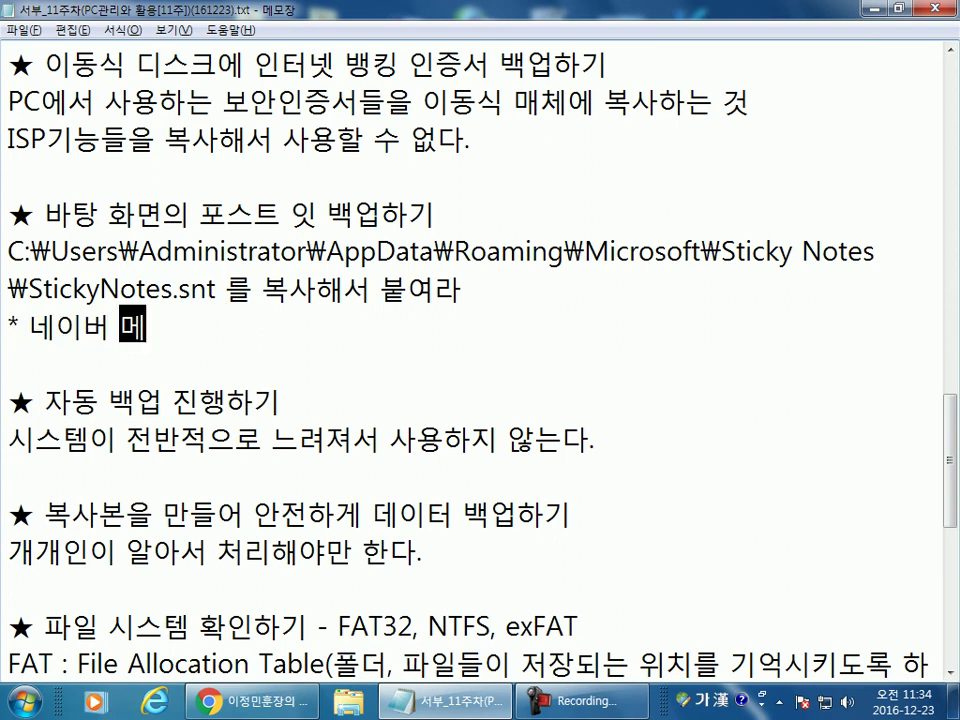
{"action": "type", "text": "모기능ㅇ을 활용"}
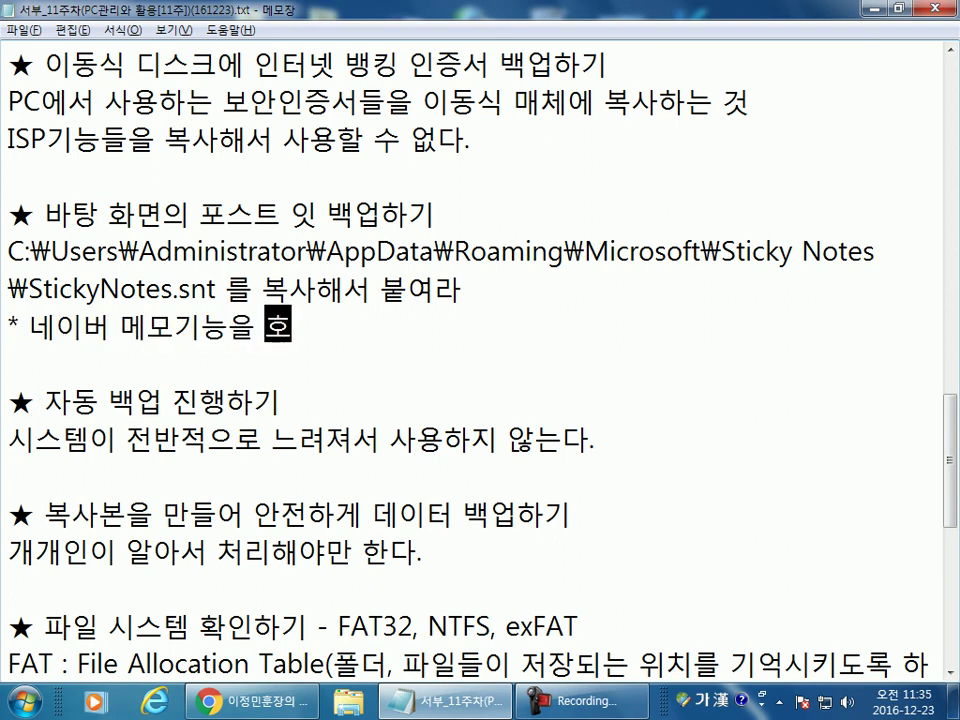
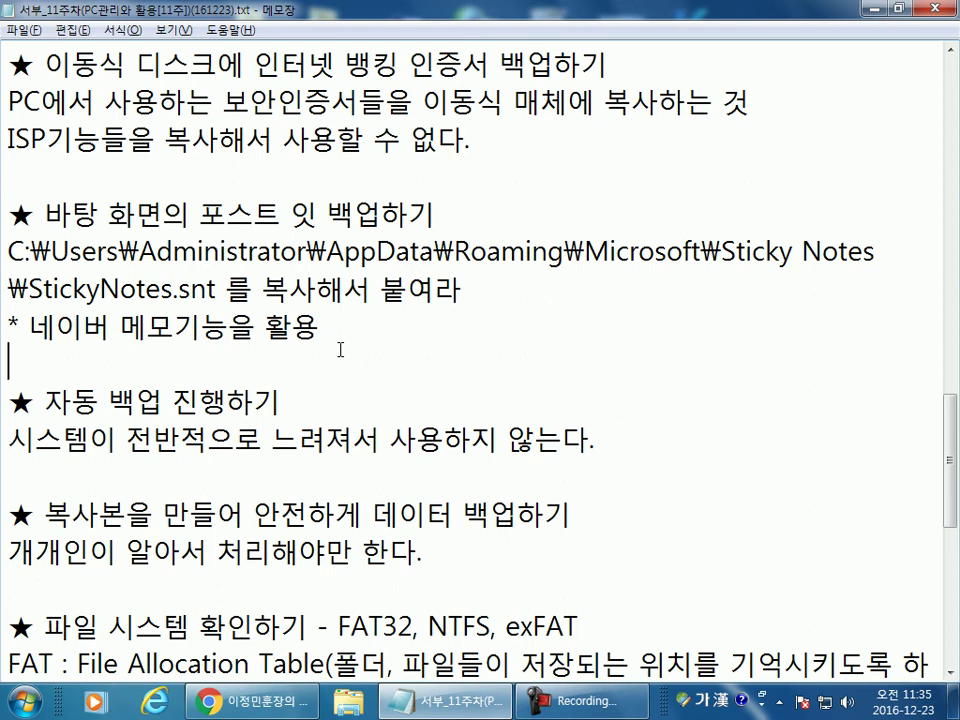
{"action": "scroll", "coordinate": [313, 345], "scroll_direction": "up", "scroll_amount": 3}
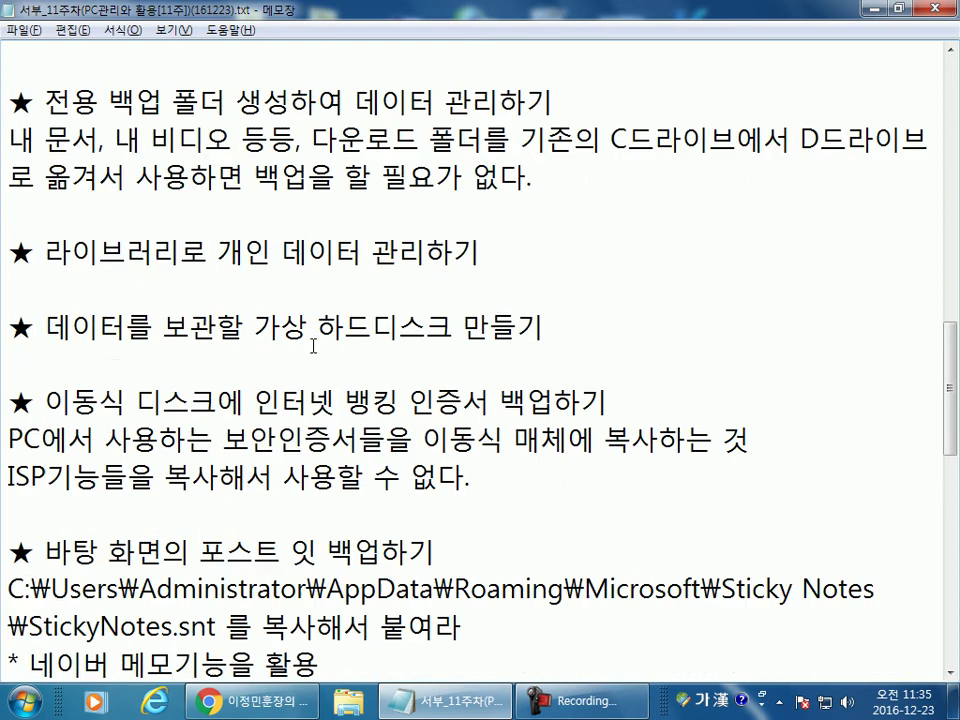
{"action": "scroll", "coordinate": [313, 345], "scroll_direction": "up", "scroll_amount": 8}
{"action": "scroll", "coordinate": [313, 340], "scroll_direction": "down", "scroll_amount": 13}
{"action": "scroll", "coordinate": [309, 337], "scroll_direction": "down", "scroll_amount": 4}
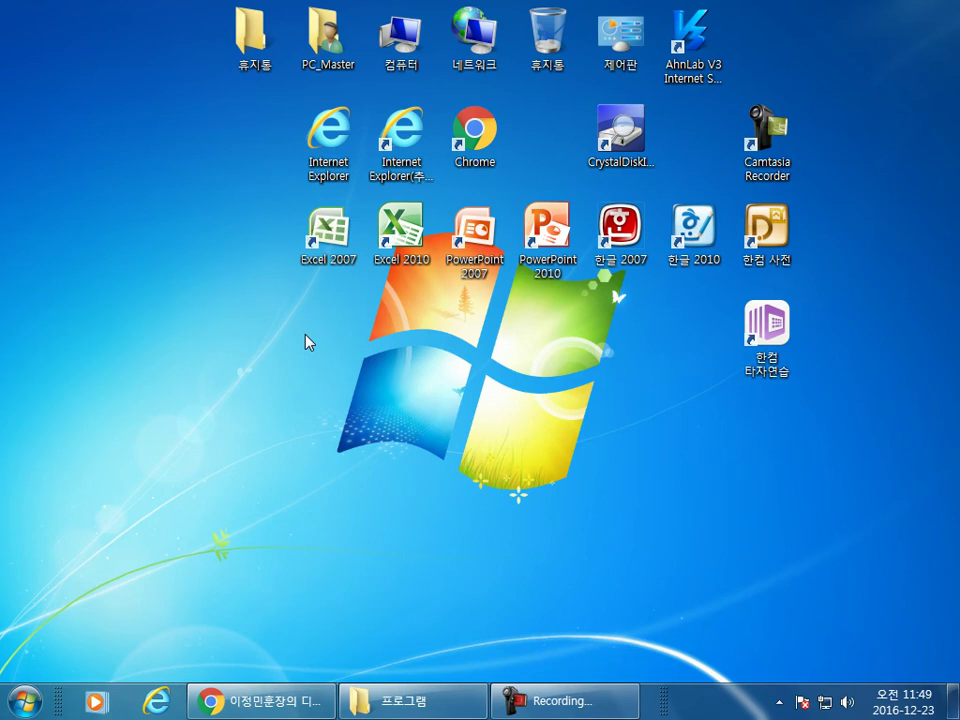
Step: Show the Computer drive list in Windows Explorer and examine the BitLocker command offered for the Z: and D: drives
{"action": "left_click", "coordinate": [407, 699]}
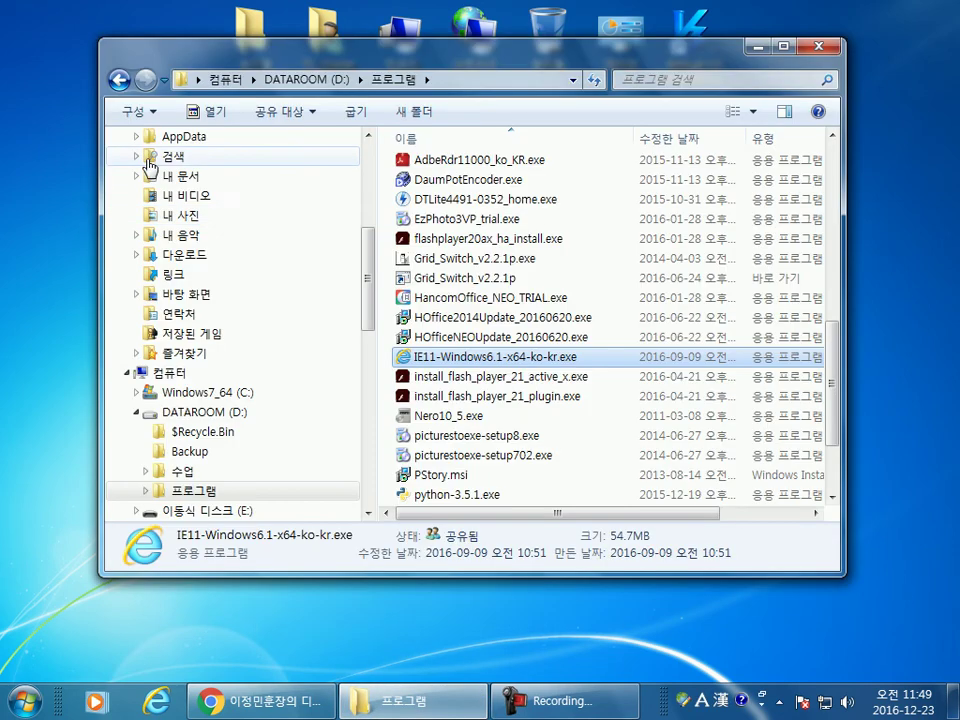
{"action": "left_click", "coordinate": [198, 378]}
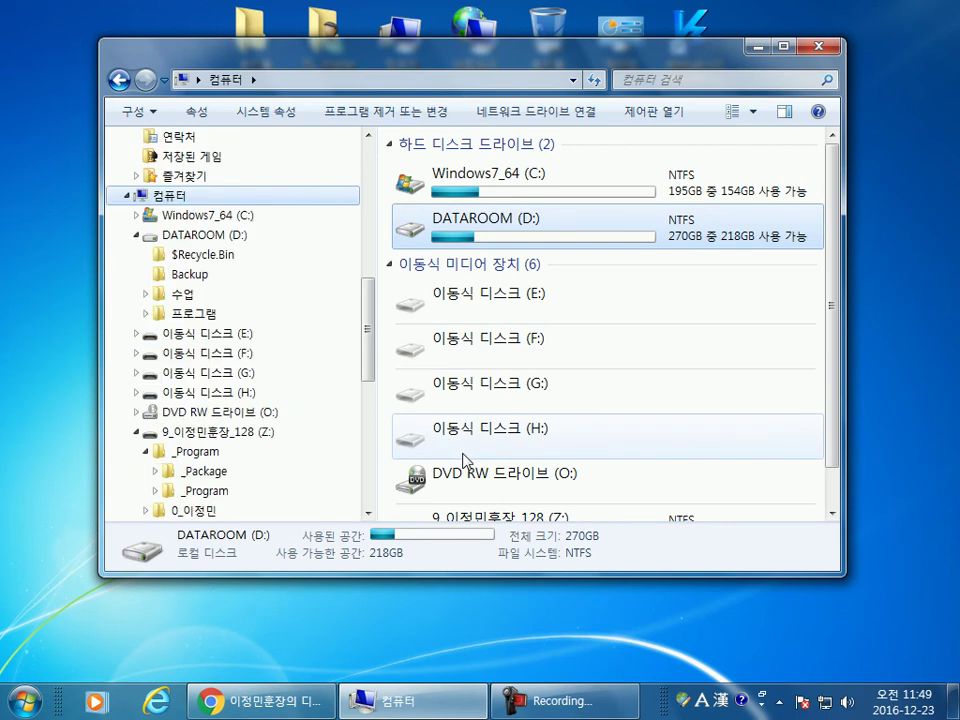
{"action": "scroll", "coordinate": [518, 468], "scroll_direction": "down", "scroll_amount": 1}
{"action": "right_click", "coordinate": [521, 500]}
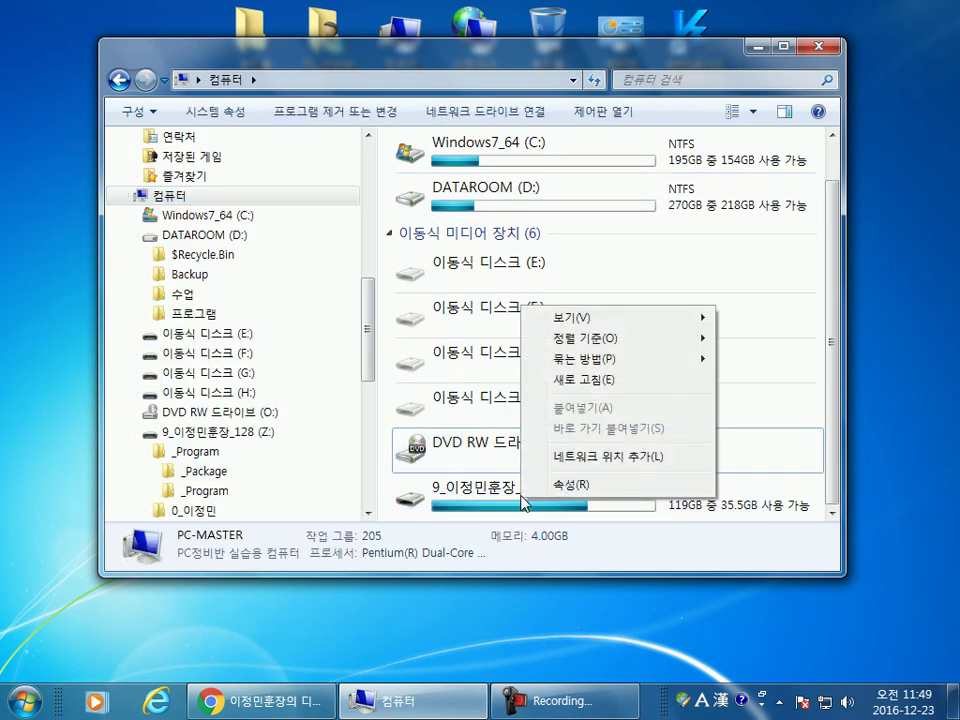
{"action": "left_click", "coordinate": [505, 490]}
{"action": "right_click", "coordinate": [505, 490]}
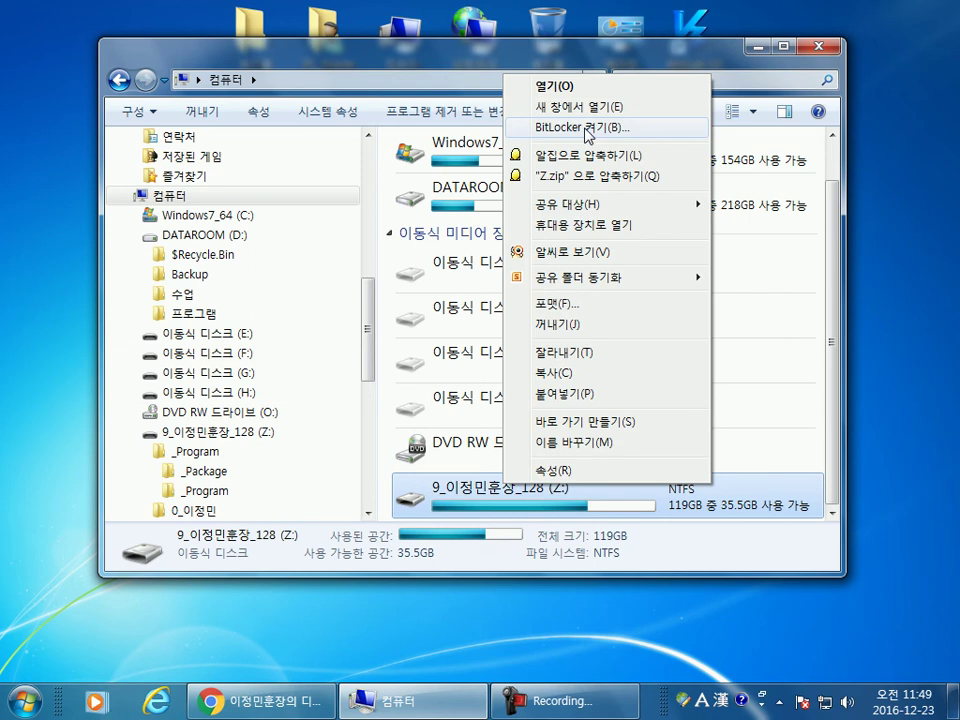
{"action": "left_click", "coordinate": [480, 194]}
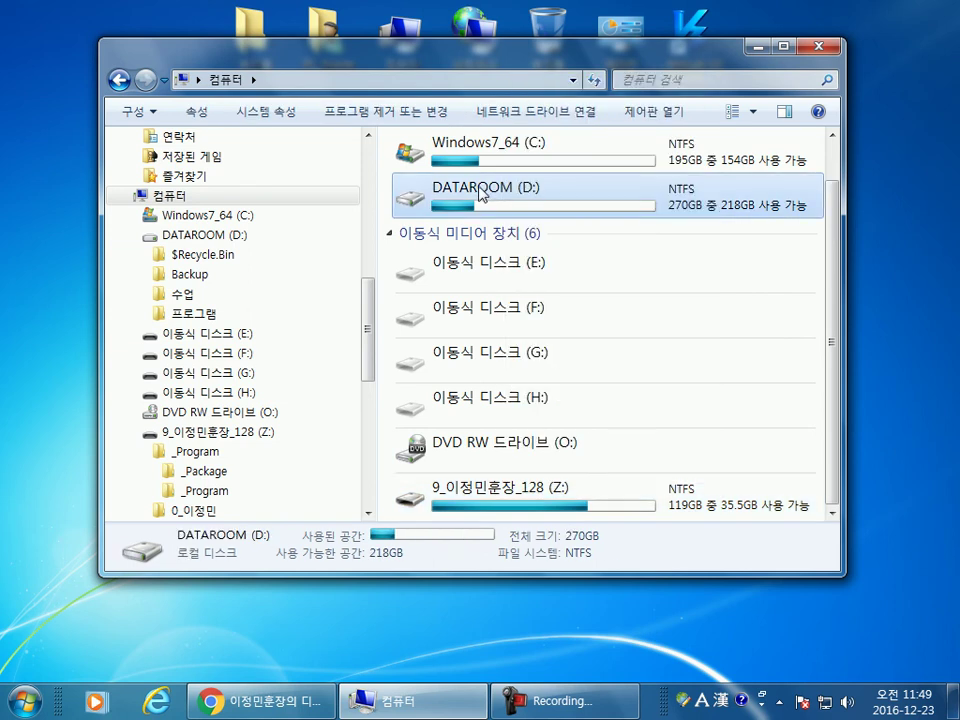
{"action": "right_click", "coordinate": [480, 194]}
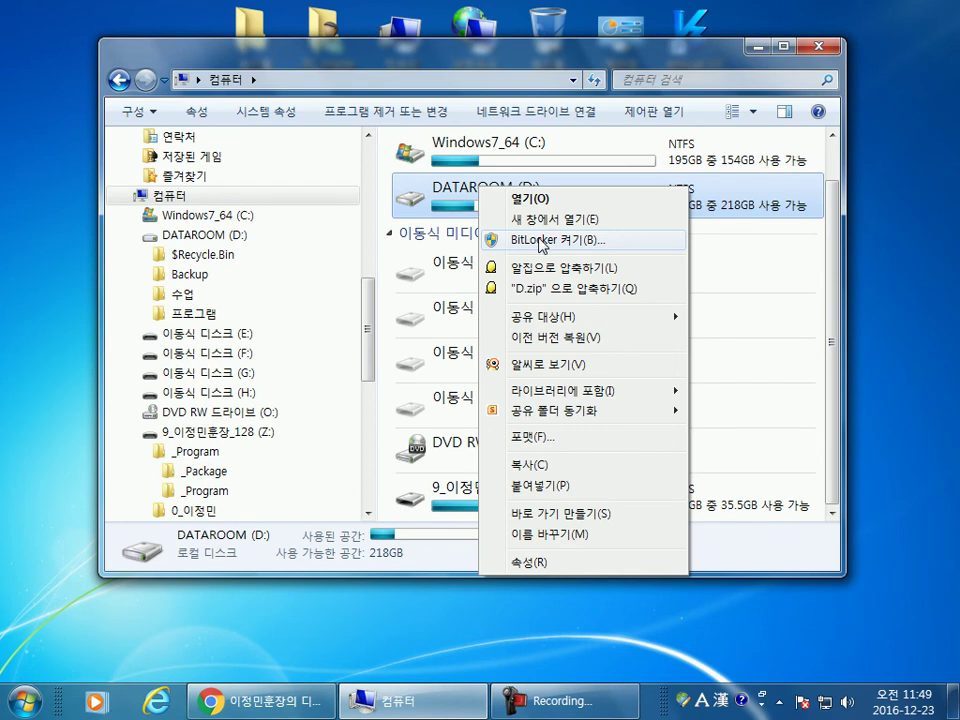
{"action": "left_click", "coordinate": [462, 512]}
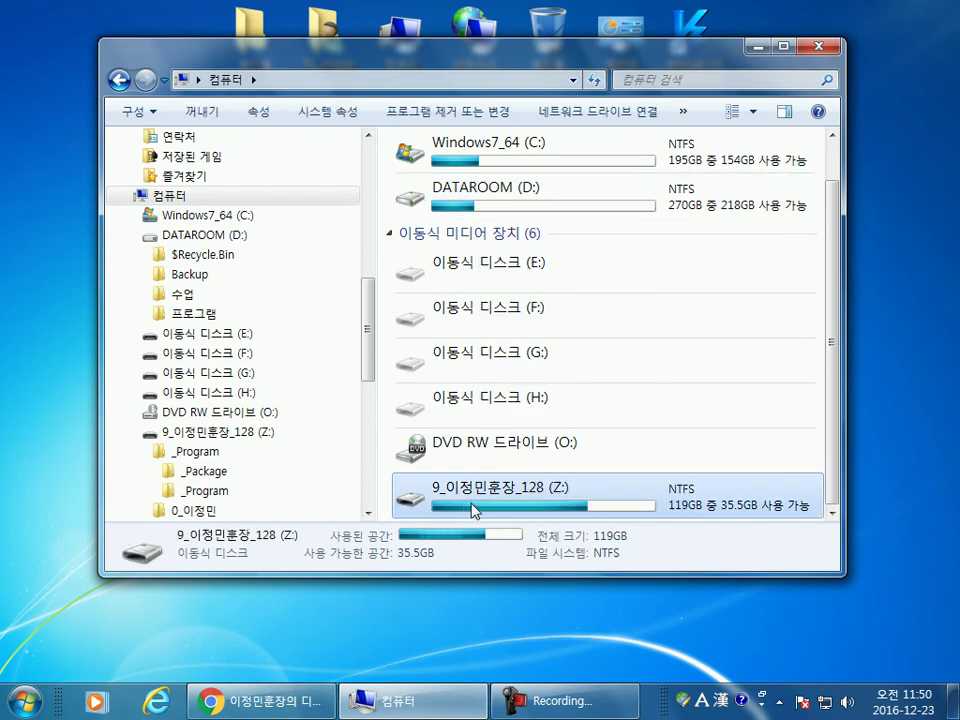
Step: Start turning on BitLocker for the removable Z: drive with password unlocking, and quit the setup before completing it
{"action": "right_click", "coordinate": [462, 512]}
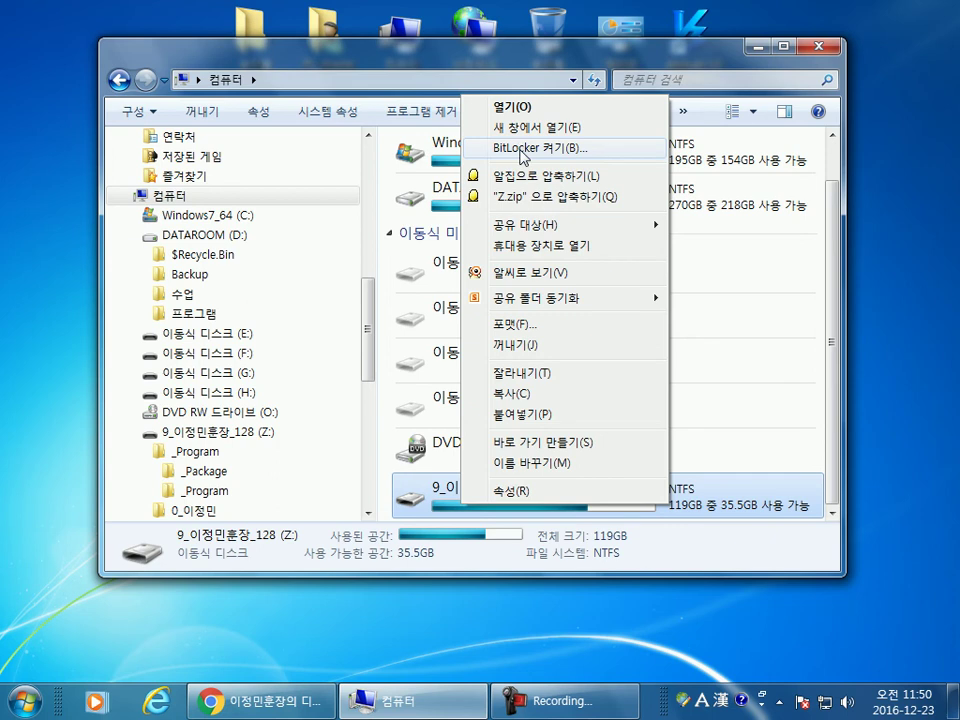
{"action": "left_click", "coordinate": [528, 150]}
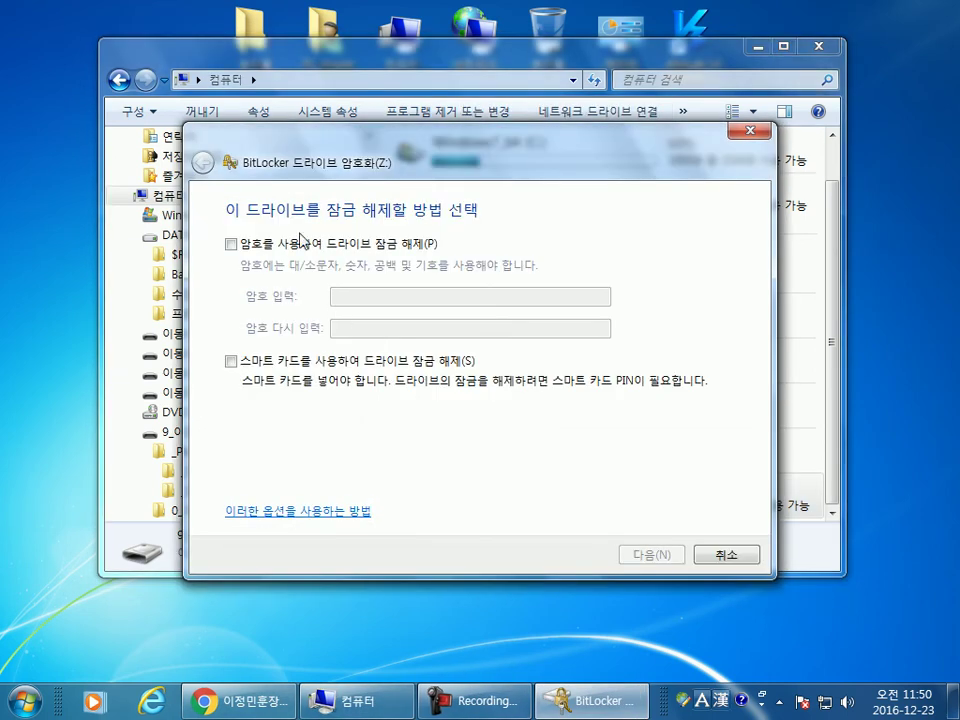
{"action": "left_click", "coordinate": [303, 249]}
{"action": "left_click", "coordinate": [303, 249]}
{"action": "left_click", "coordinate": [303, 249]}
{"action": "left_click", "coordinate": [369, 297]}
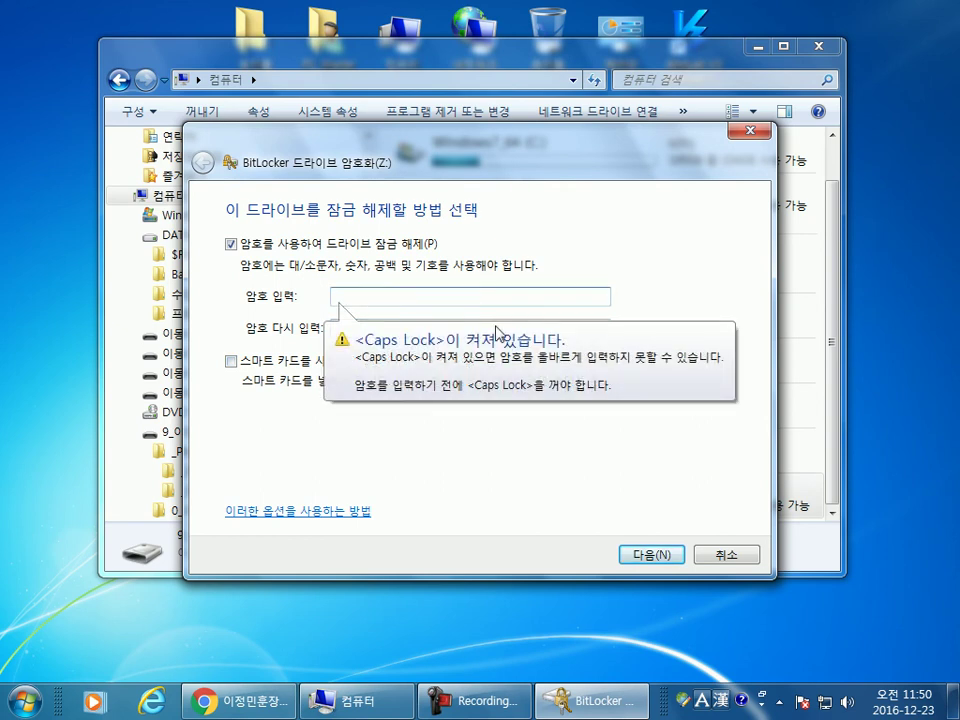
{"action": "left_click", "coordinate": [430, 393]}
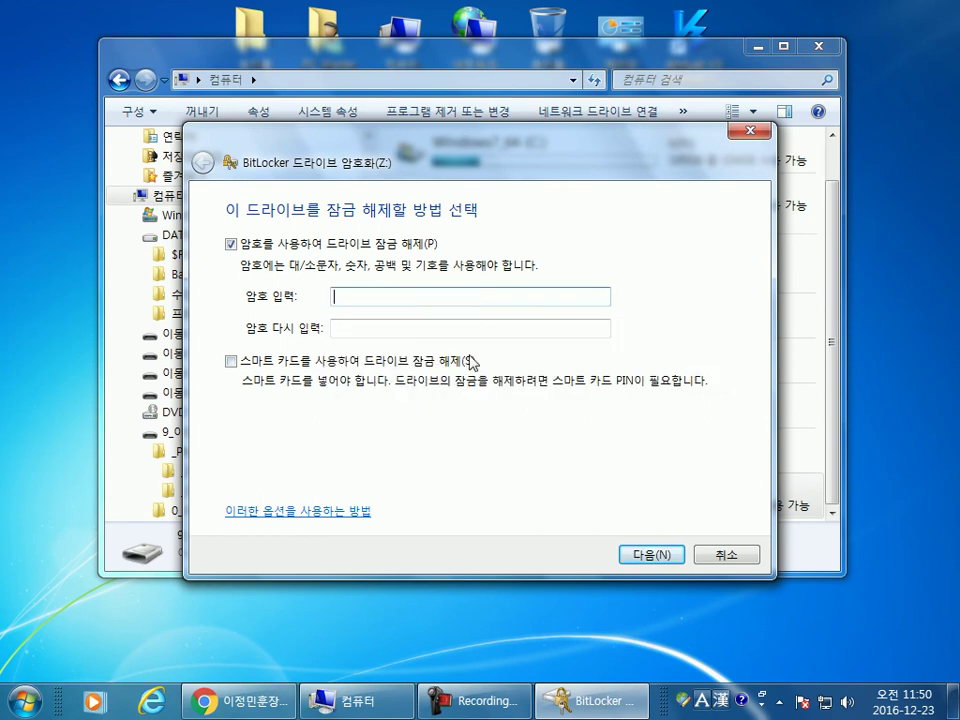
{"action": "left_click", "coordinate": [726, 556]}
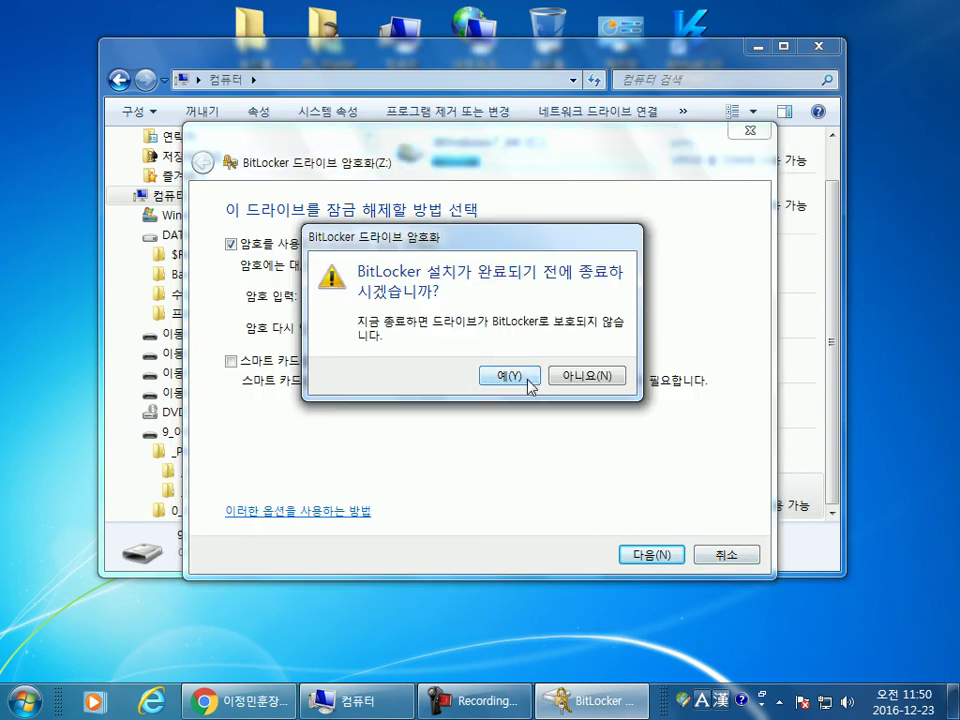
{"action": "left_click", "coordinate": [530, 385]}
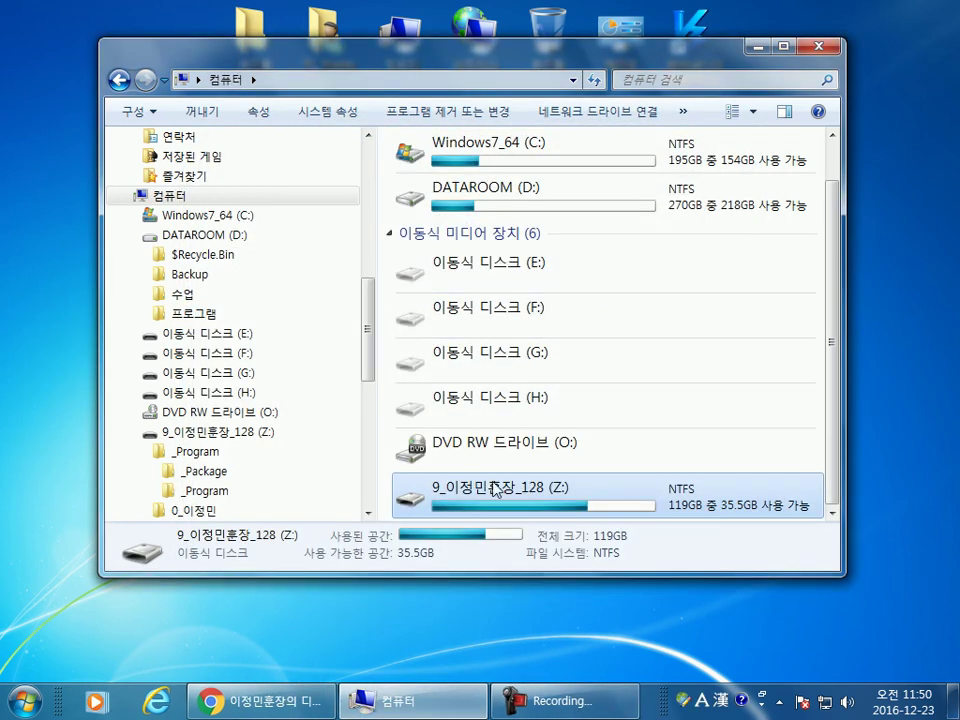
Step: Look into the Z: drive, examine its BitLocker status and command in the maximised Computer window, and minimise the window
{"action": "double_click", "coordinate": [497, 489]}
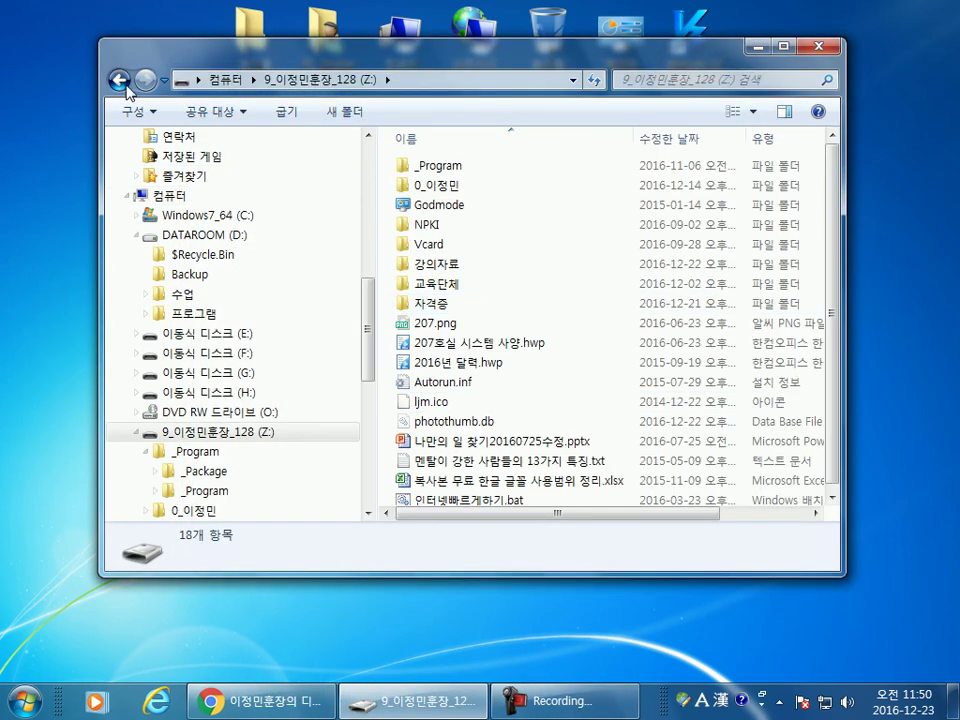
{"action": "left_click", "coordinate": [118, 79]}
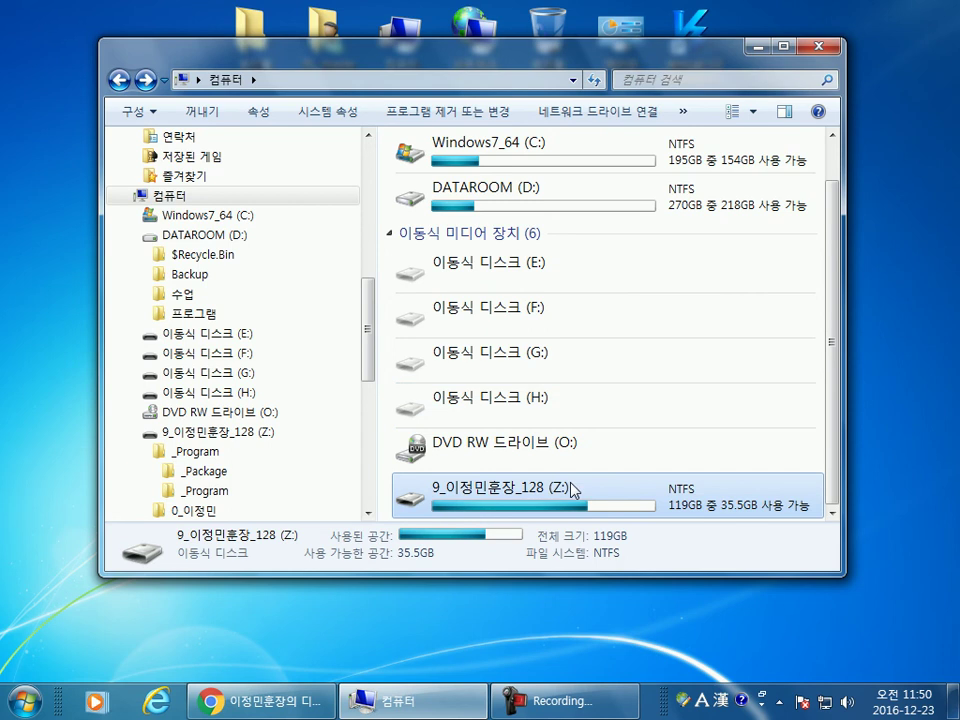
{"action": "double_click", "coordinate": [615, 60]}
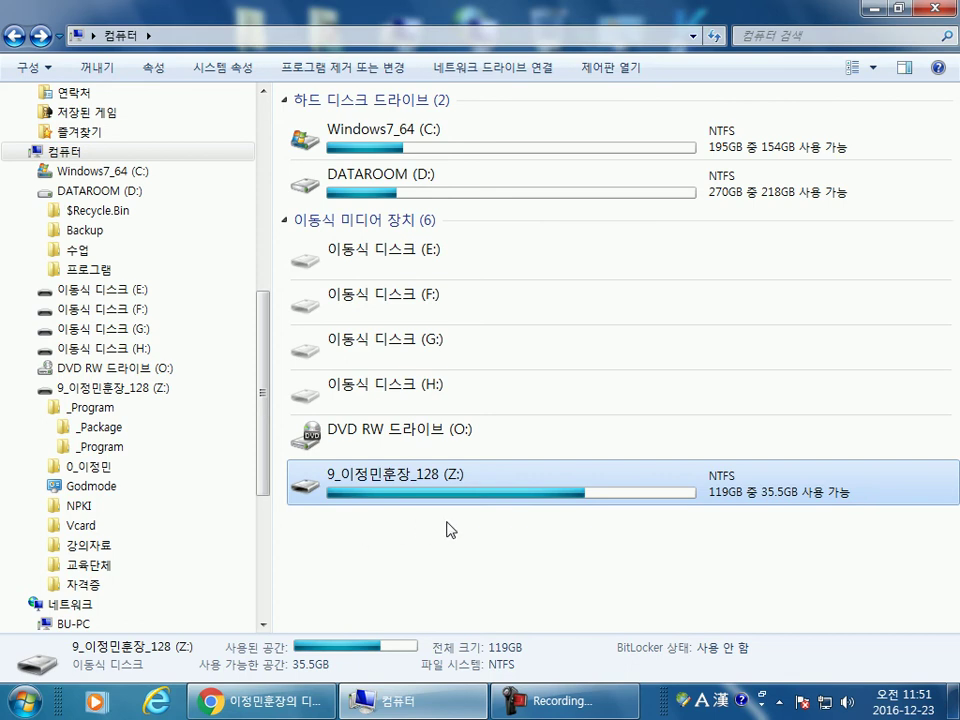
{"action": "right_click", "coordinate": [426, 482]}
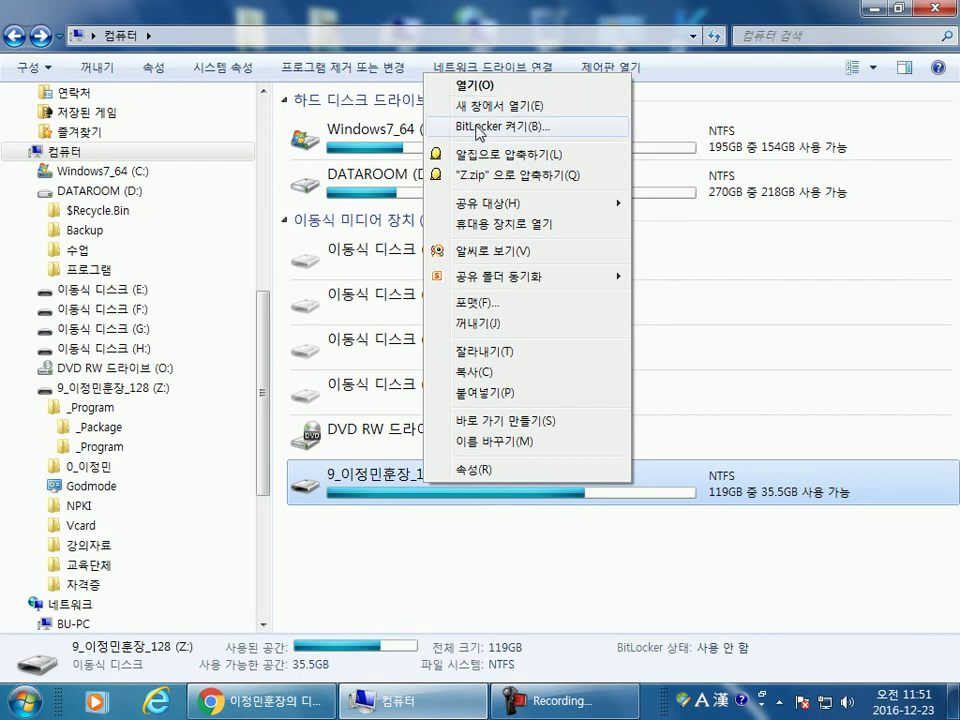
{"action": "left_click", "coordinate": [364, 534]}
{"action": "left_click", "coordinate": [873, 9]}
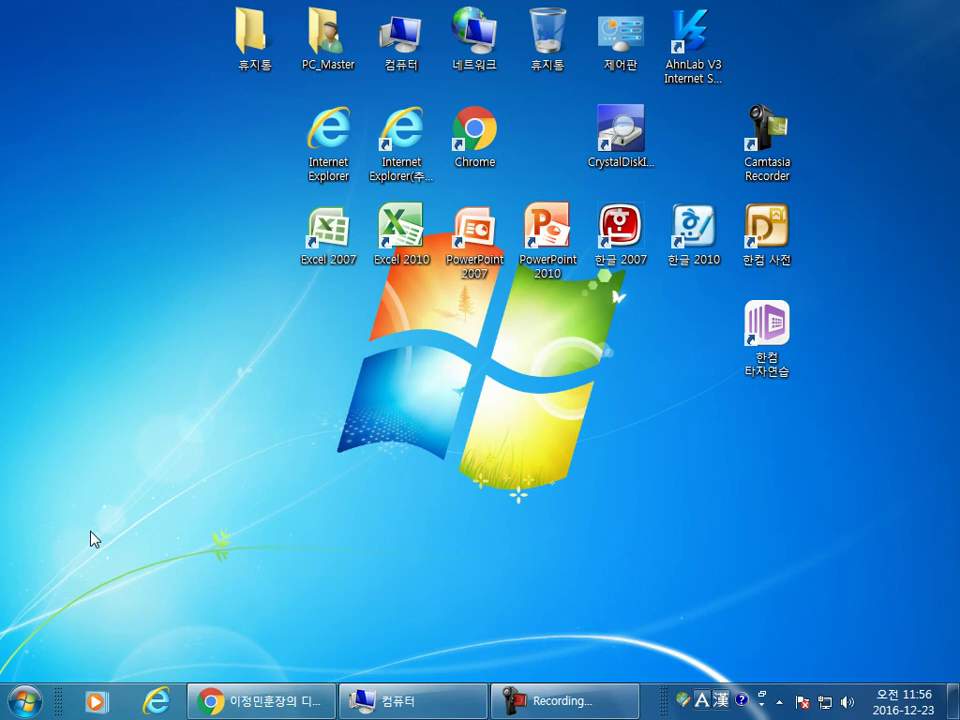
Step: Switch to Chrome and open 11st.co.kr in a new tab
{"action": "left_click", "coordinate": [255, 700]}
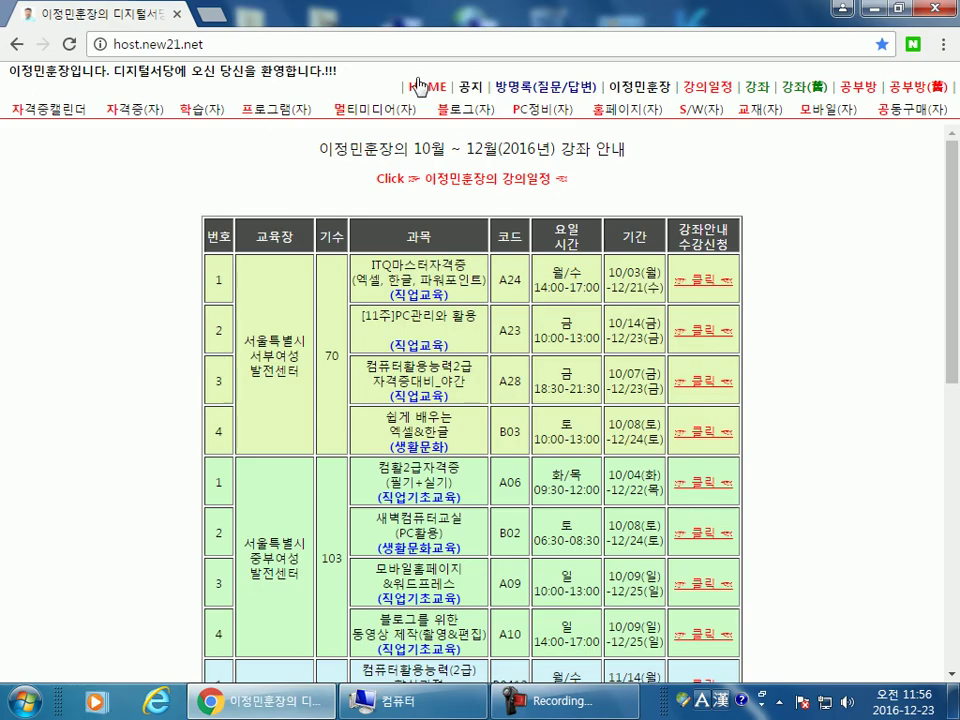
{"action": "left_click", "coordinate": [208, 14]}
{"action": "type", "text": "1"}
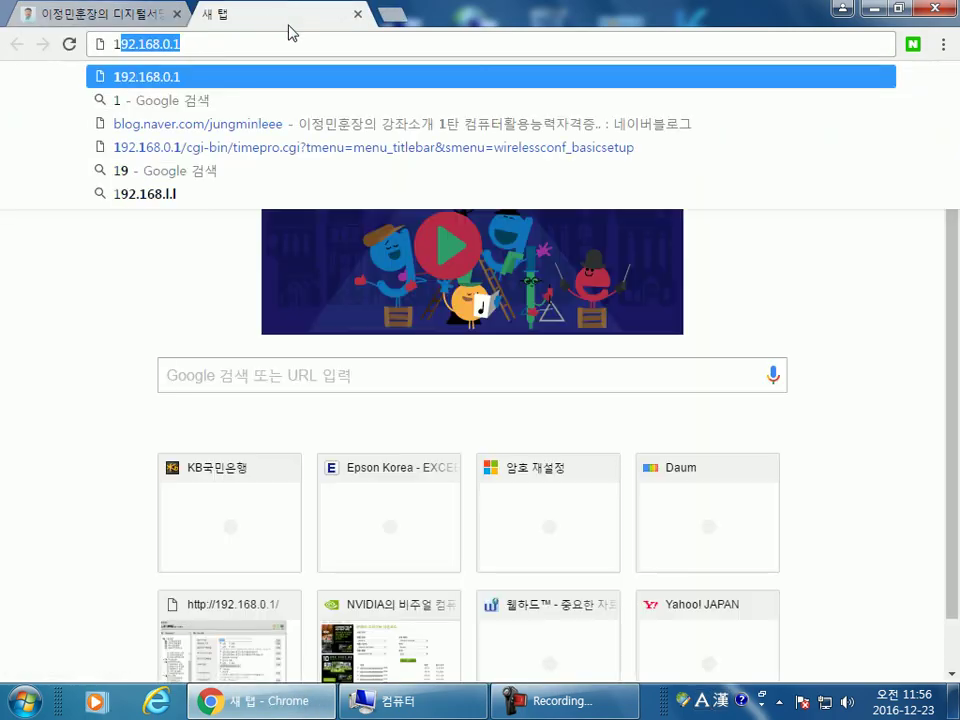
{"action": "type", "text": "1st.co.kr"}
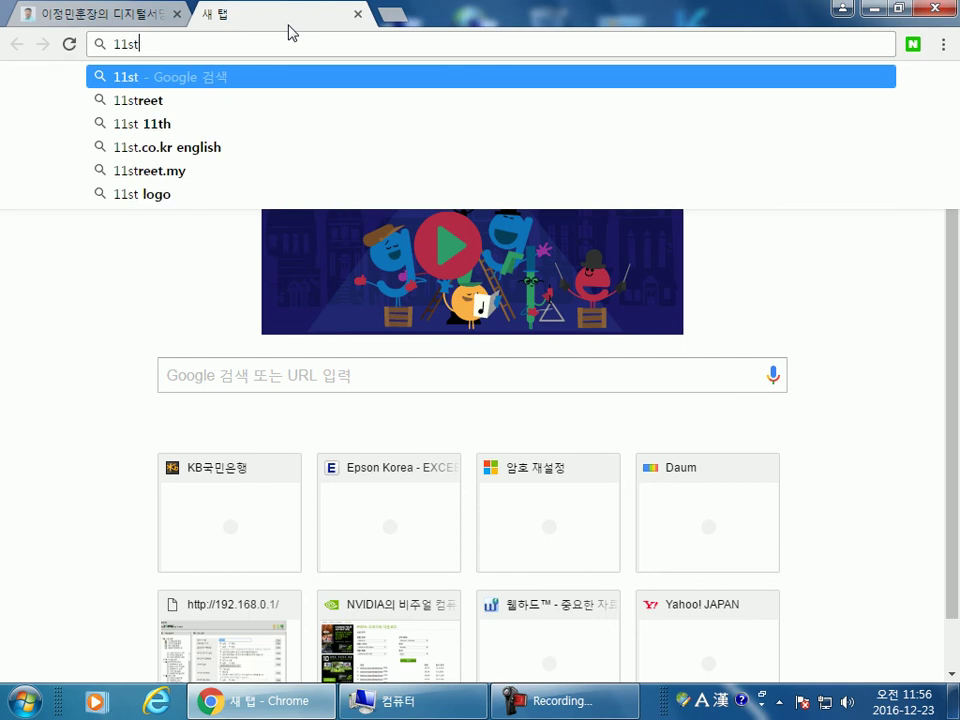
{"action": "key", "text": "Return"}
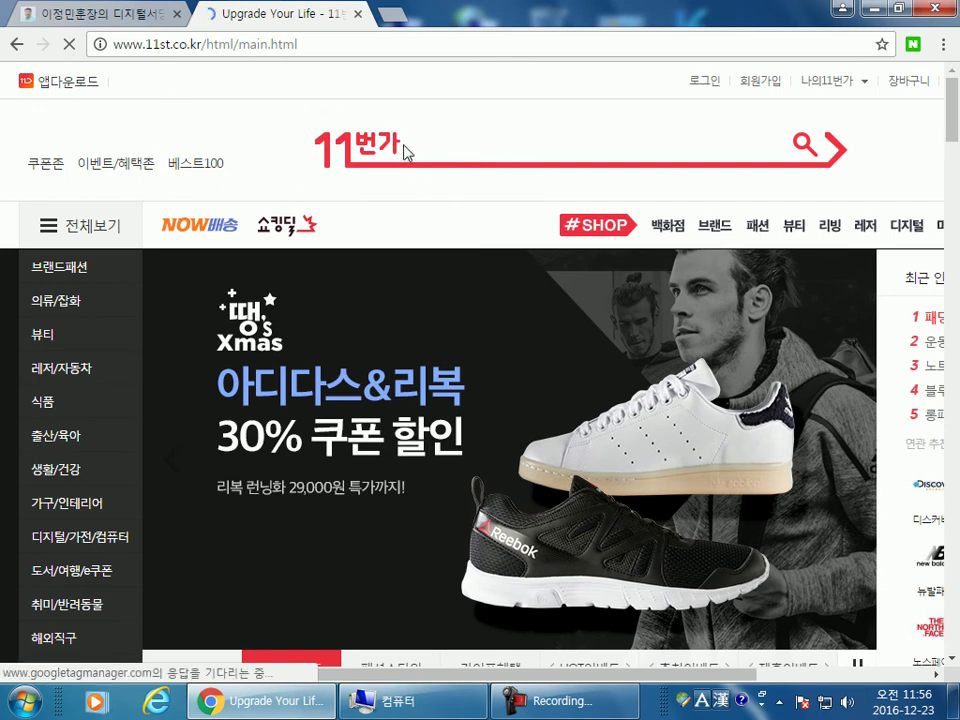
Step: Search 11번가 for "태블릿PC" and look through the models and prices of the recommended products (추천상품)
{"action": "left_click", "coordinate": [513, 134]}
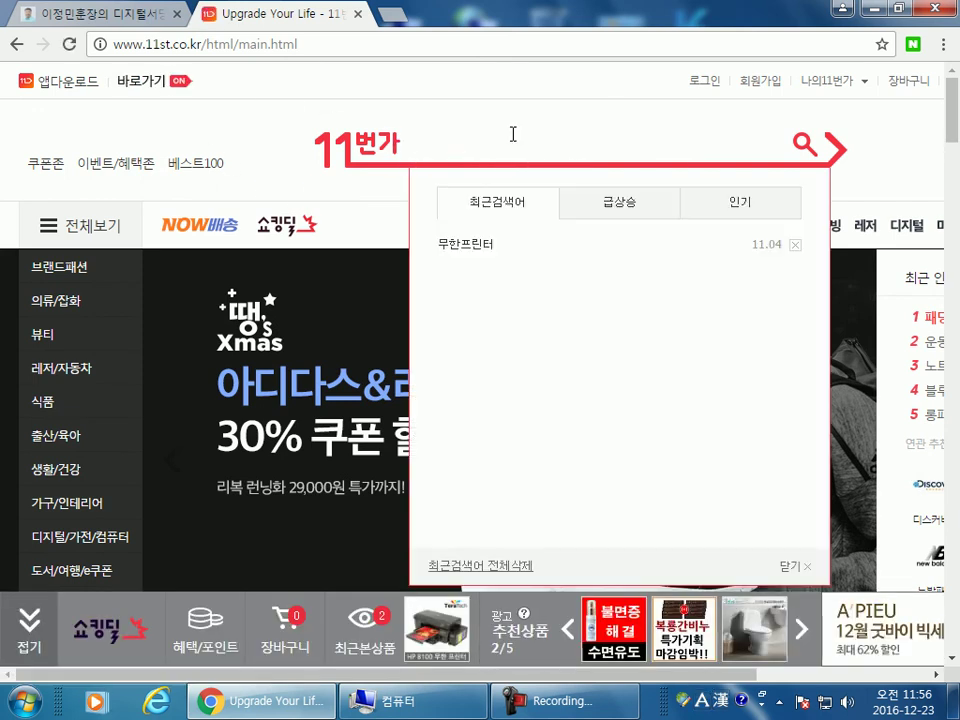
{"action": "key", "text": "Hangul"}
{"action": "type", "text": "태블리ㅅ"}
{"action": "key", "text": "Down"}
{"action": "key", "text": "Down"}
{"action": "key", "text": "Down"}
{"action": "key", "text": "Up"}
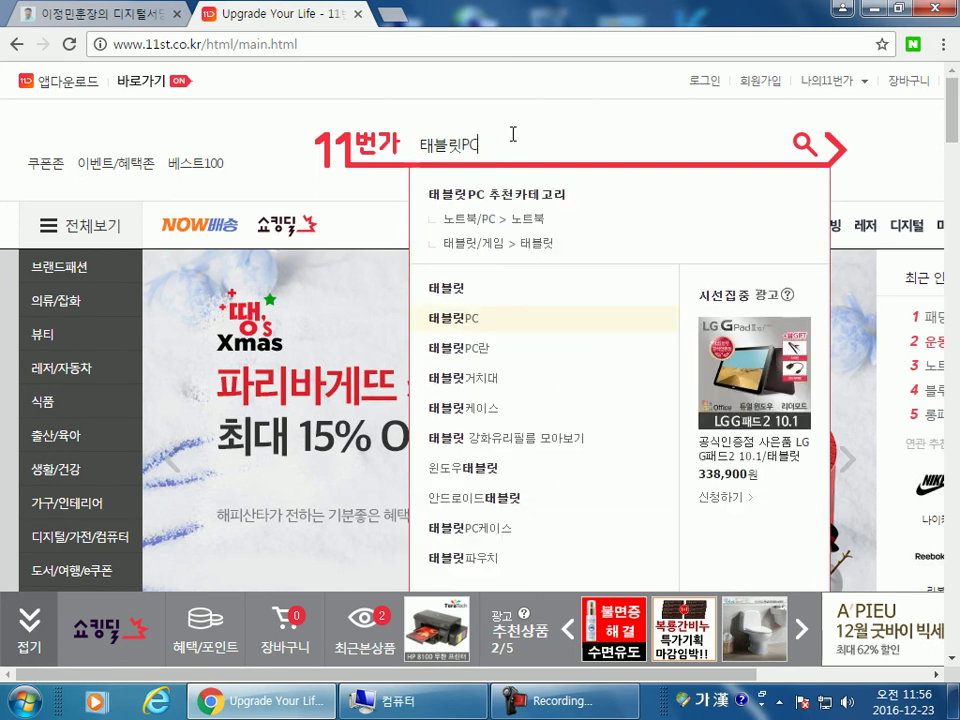
{"action": "key", "text": "Return"}
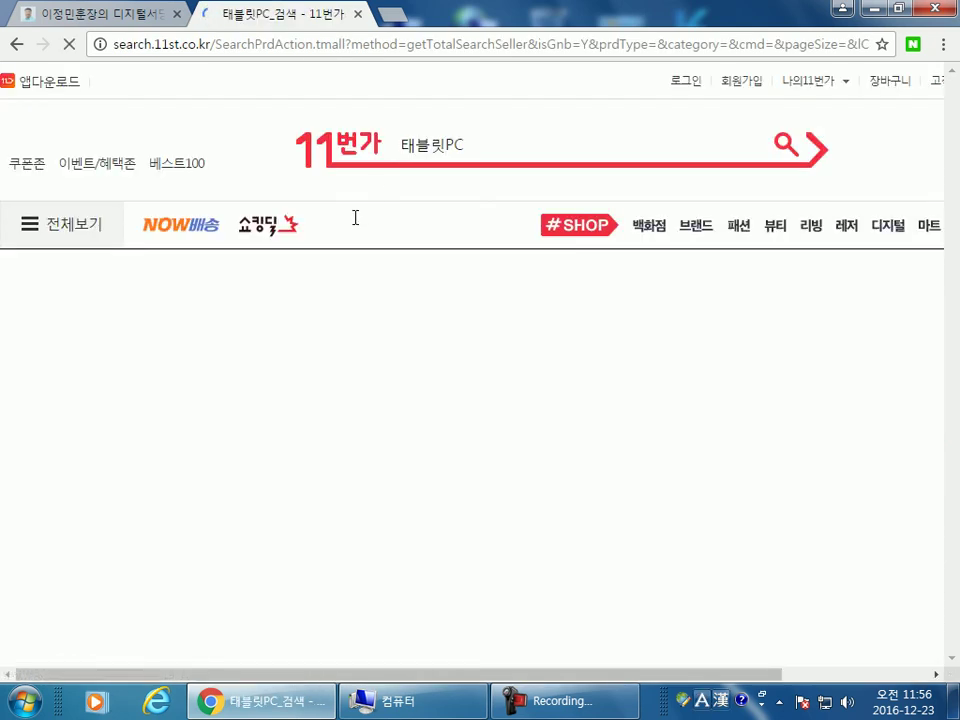
{"action": "scroll", "coordinate": [97, 280], "scroll_direction": "down", "scroll_amount": 4}
{"action": "scroll", "coordinate": [150, 214], "scroll_direction": "up", "scroll_amount": 2}
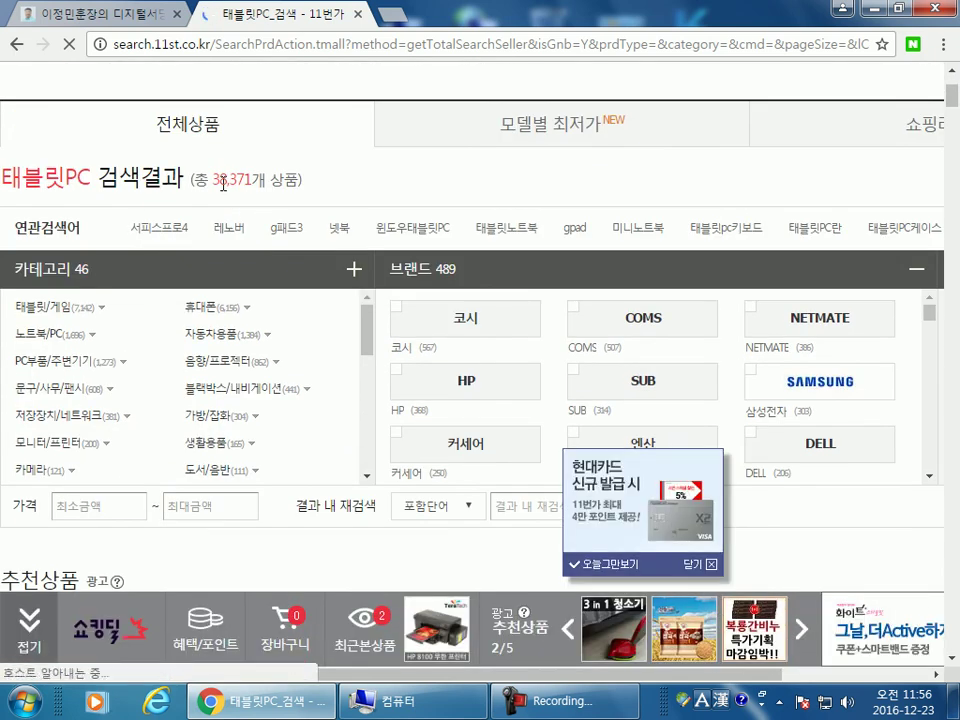
{"action": "scroll", "coordinate": [248, 481], "scroll_direction": "down", "scroll_amount": 6}
{"action": "scroll", "coordinate": [178, 341], "scroll_direction": "up", "scroll_amount": 1}
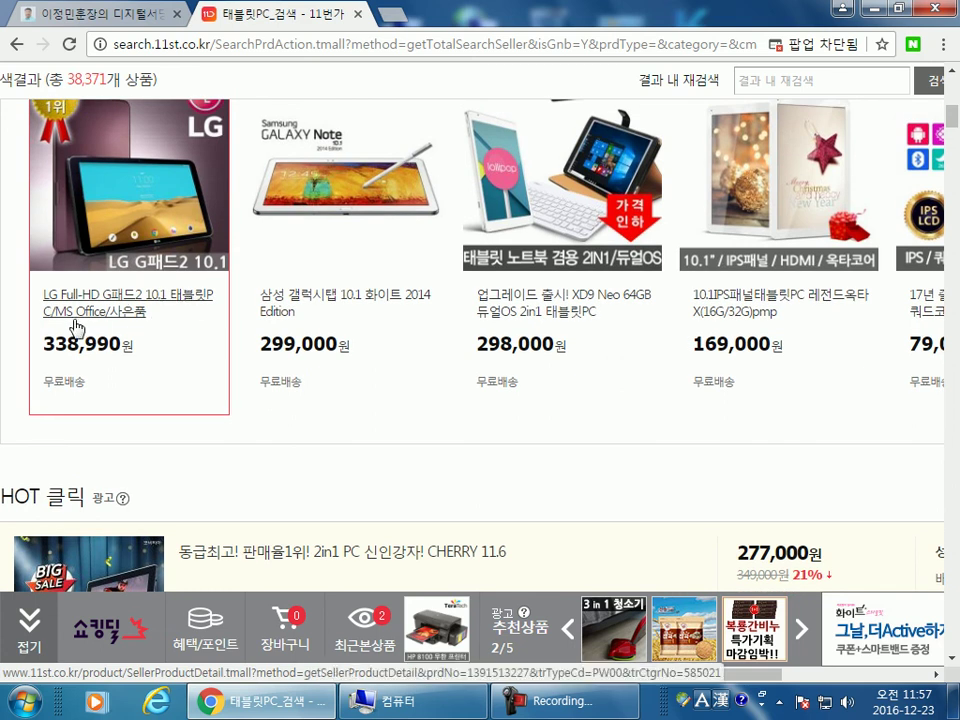
{"action": "scroll", "coordinate": [139, 228], "scroll_direction": "up", "scroll_amount": 1}
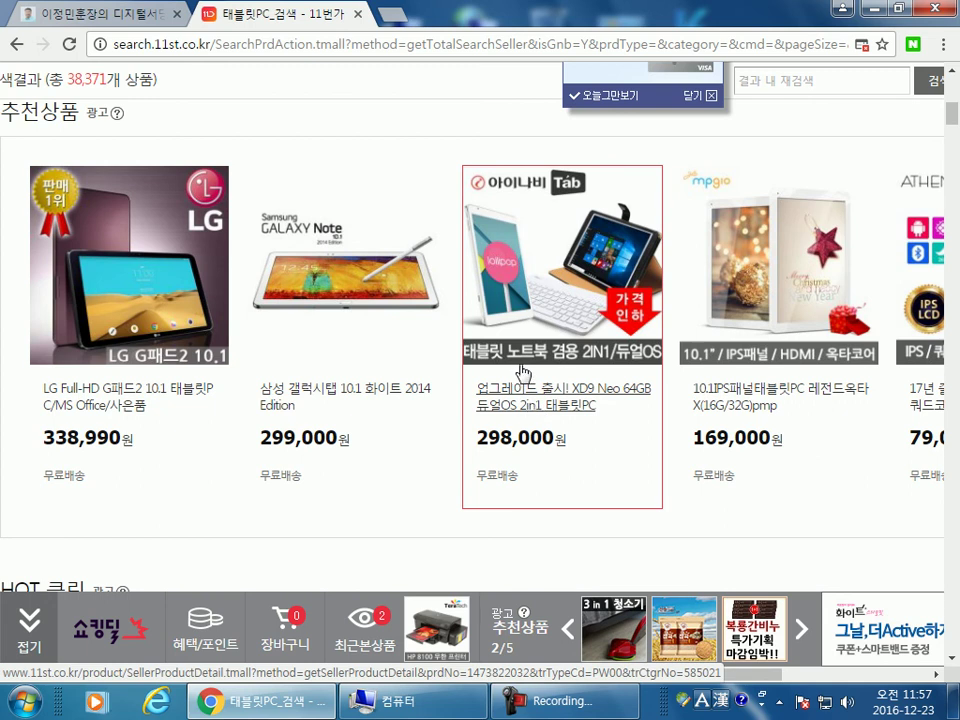
Step: Look through the tablet listings and prices under HOT 클릭, 쇼킹딜 and 파워상품 in the search results
{"action": "scroll", "coordinate": [522, 370], "scroll_direction": "down", "scroll_amount": 4}
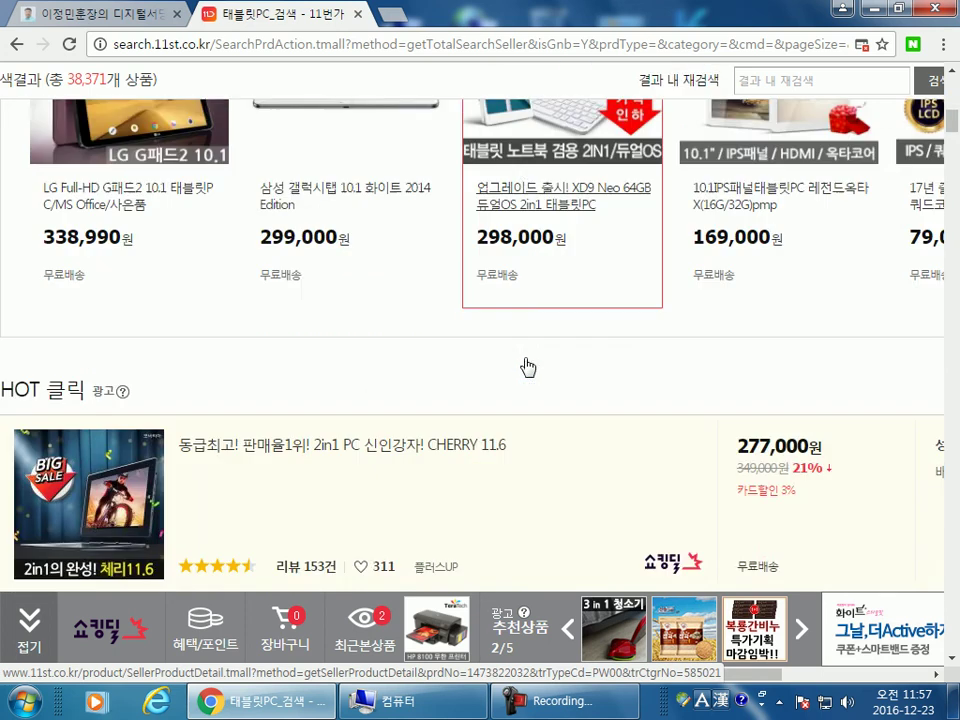
{"action": "scroll", "coordinate": [397, 288], "scroll_direction": "down", "scroll_amount": 3}
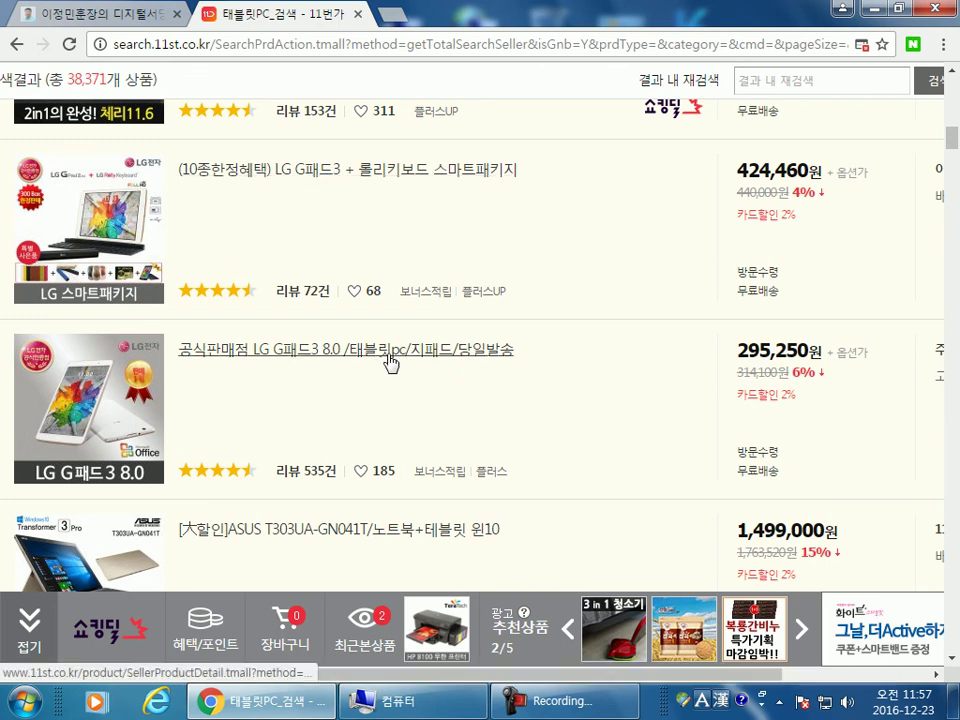
{"action": "scroll", "coordinate": [389, 362], "scroll_direction": "down", "scroll_amount": 3}
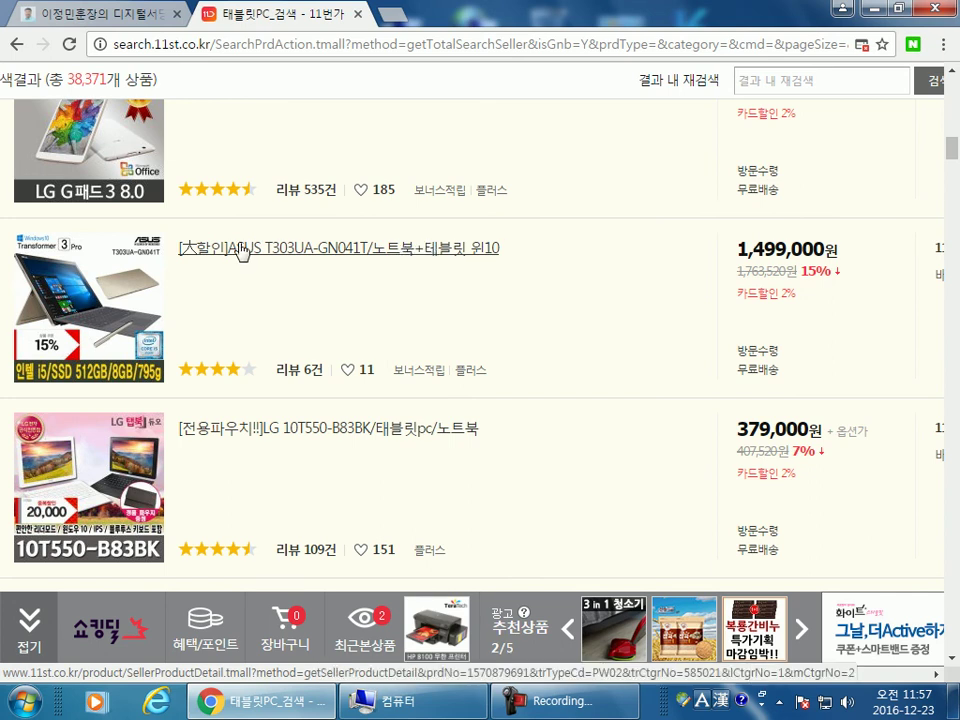
{"action": "scroll", "coordinate": [533, 337], "scroll_direction": "down", "scroll_amount": 2}
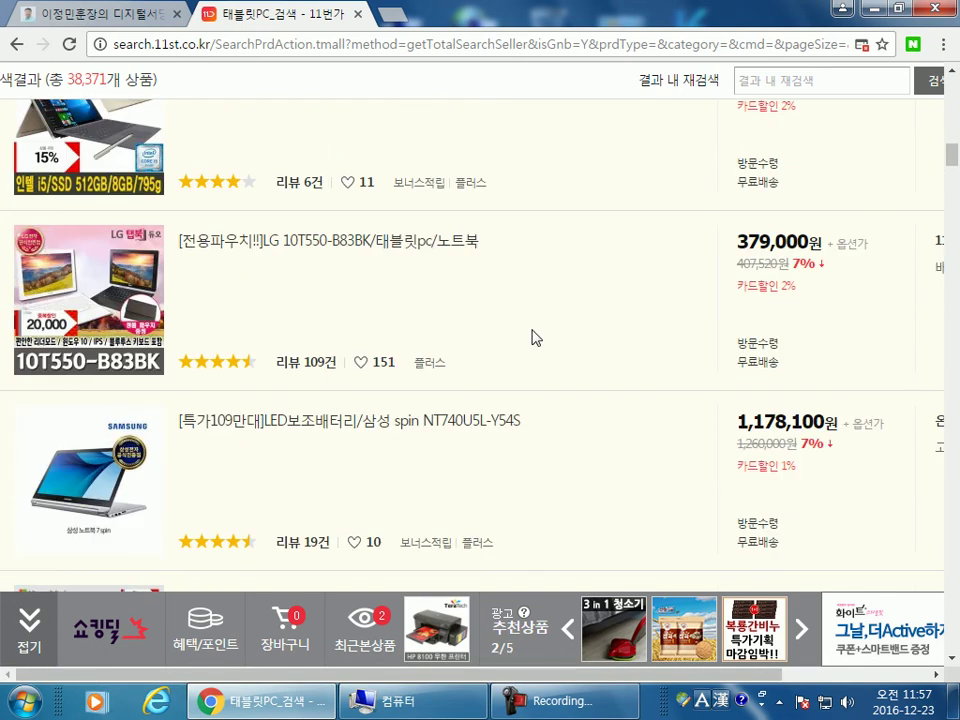
{"action": "scroll", "coordinate": [534, 338], "scroll_direction": "down", "scroll_amount": 6}
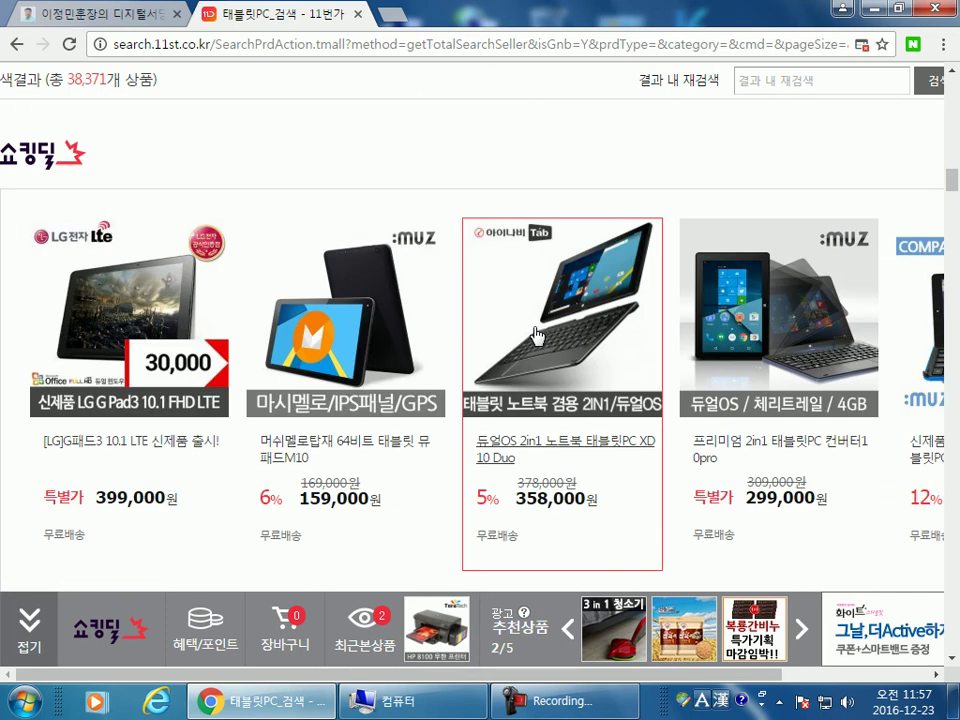
{"action": "scroll", "coordinate": [240, 300], "scroll_direction": "down", "scroll_amount": 3}
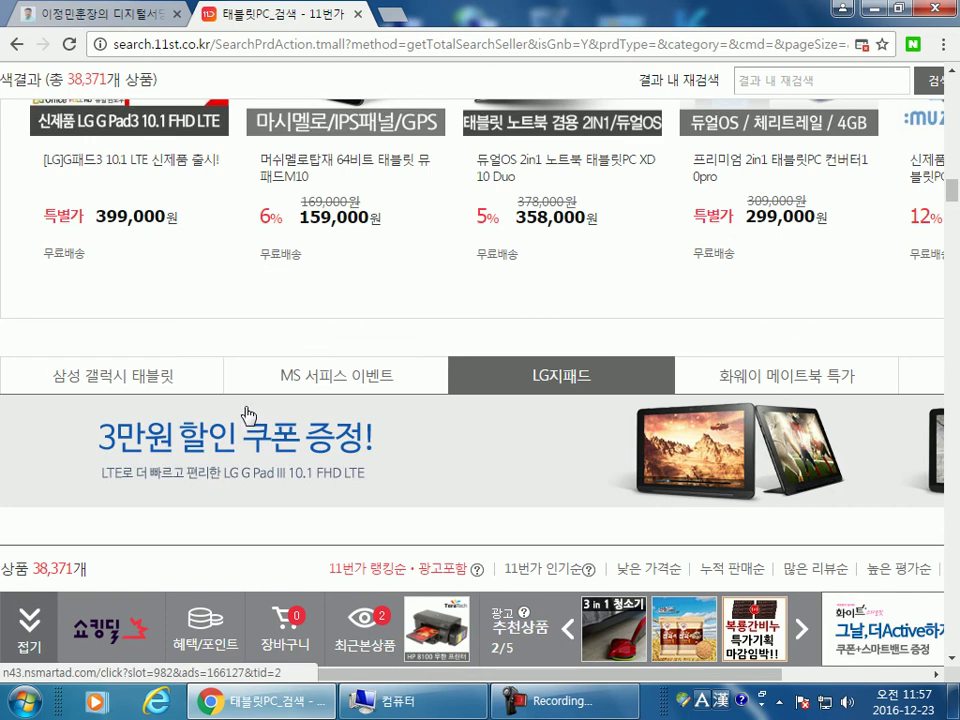
{"action": "scroll", "coordinate": [248, 414], "scroll_direction": "down", "scroll_amount": 5}
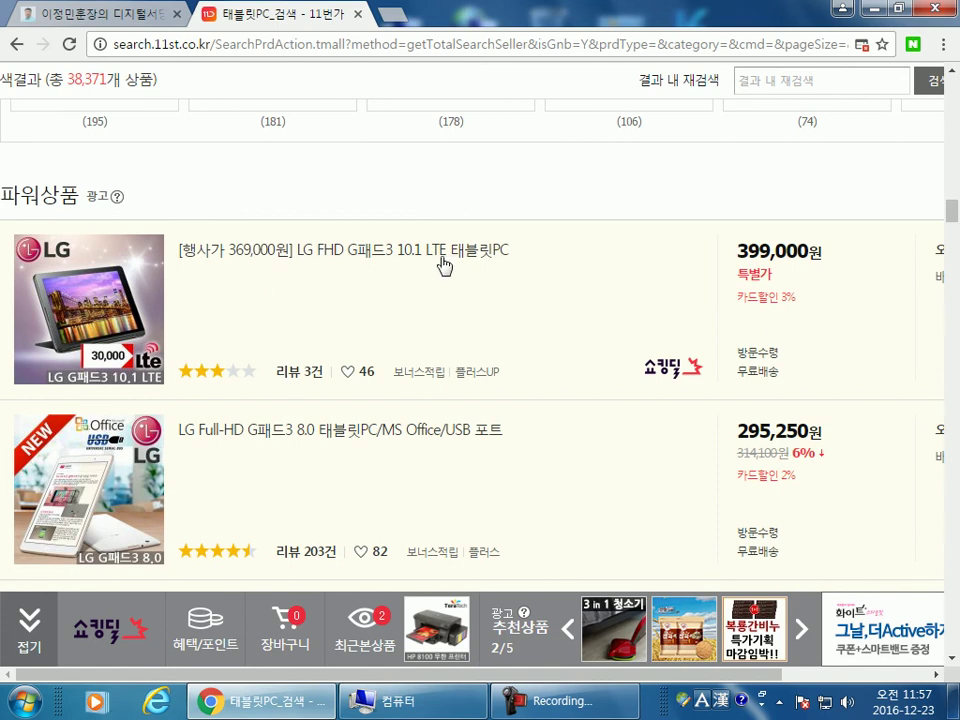
Step: Open the LG FHD G패드3 10.1 LTE 태블릿PC product page and look through its price, options and 상품정보
{"action": "left_click", "coordinate": [446, 262]}
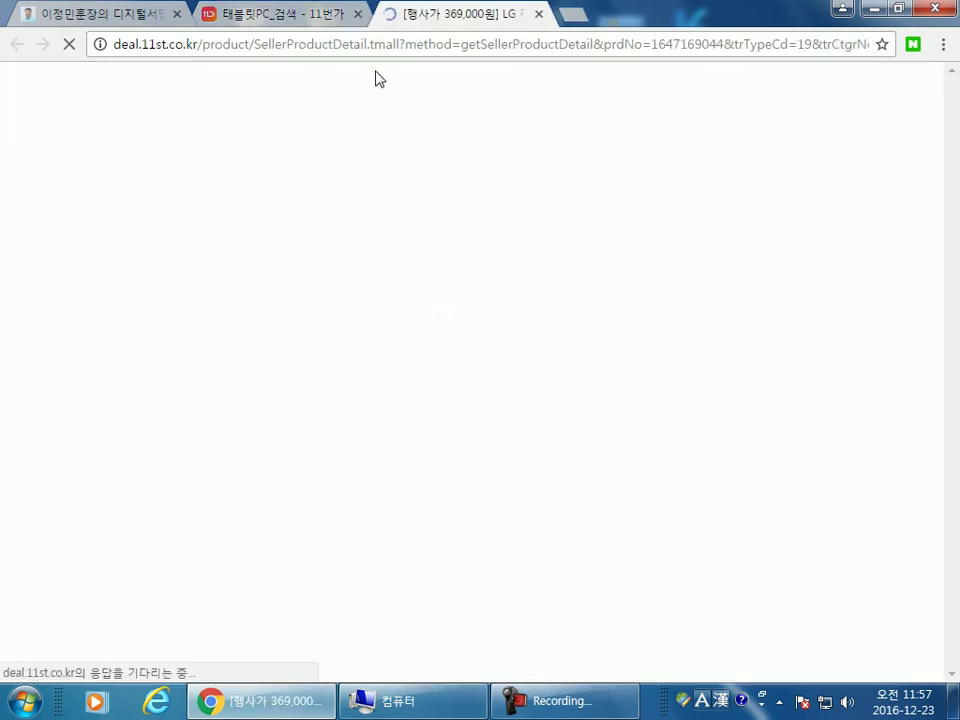
{"action": "scroll", "coordinate": [525, 445], "scroll_direction": "down", "scroll_amount": 6}
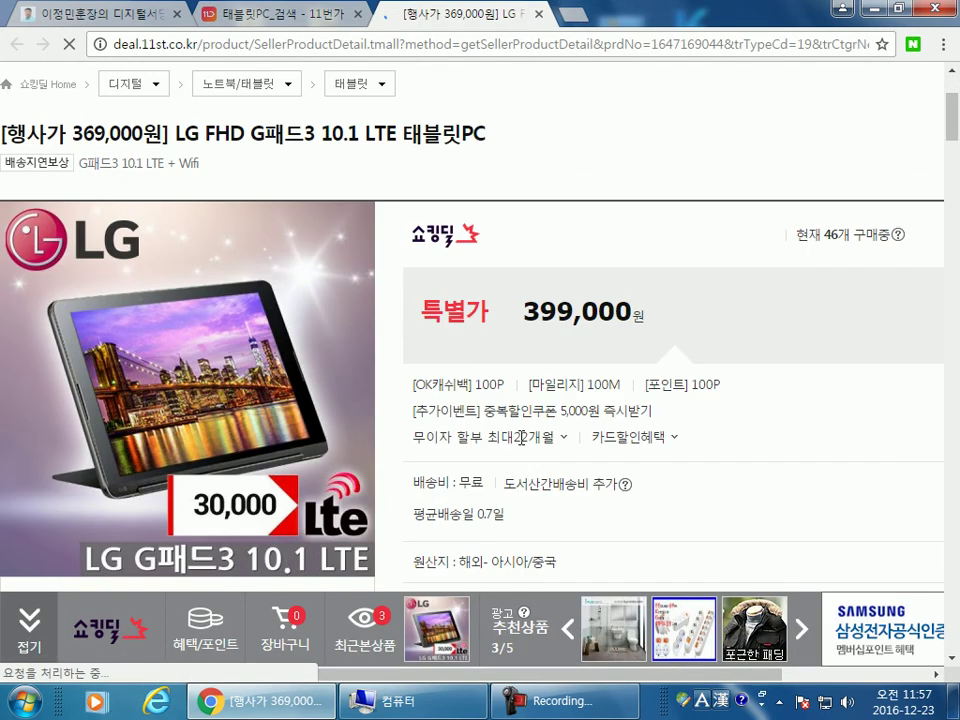
{"action": "scroll", "coordinate": [505, 424], "scroll_direction": "down", "scroll_amount": 3}
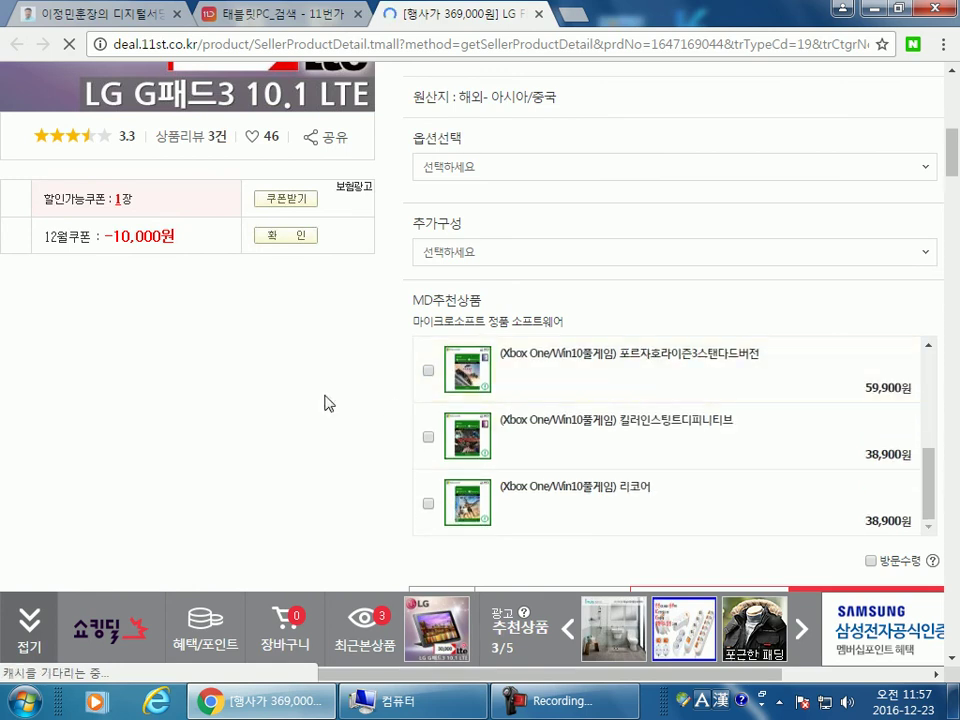
{"action": "scroll", "coordinate": [326, 400], "scroll_direction": "down", "scroll_amount": 7}
{"action": "scroll", "coordinate": [327, 402], "scroll_direction": "down", "scroll_amount": 3}
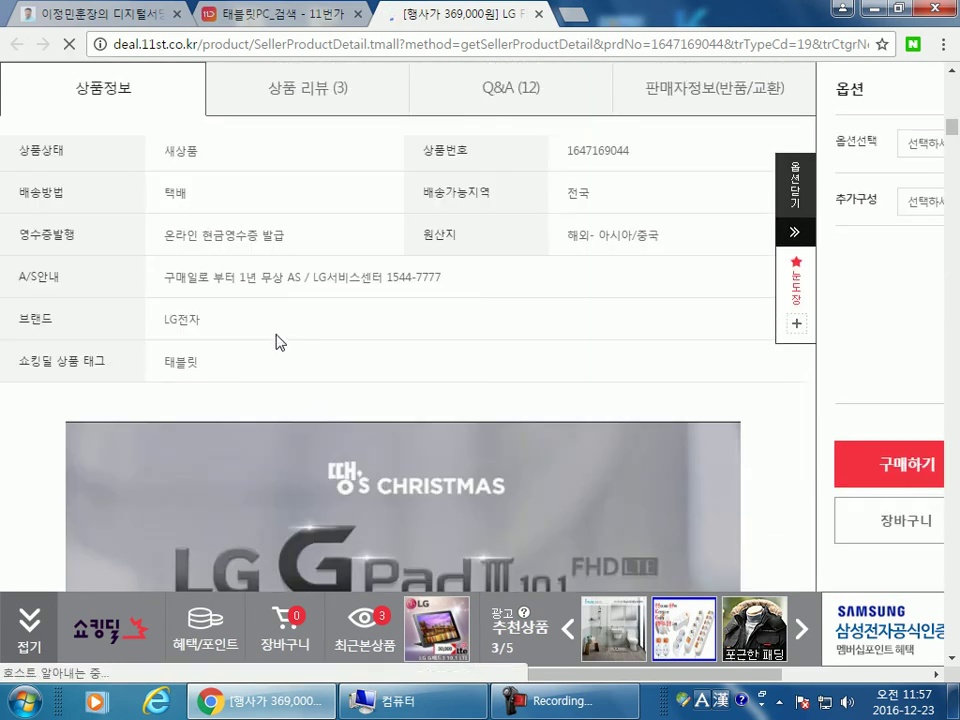
{"action": "scroll", "coordinate": [324, 401], "scroll_direction": "down", "scroll_amount": 3}
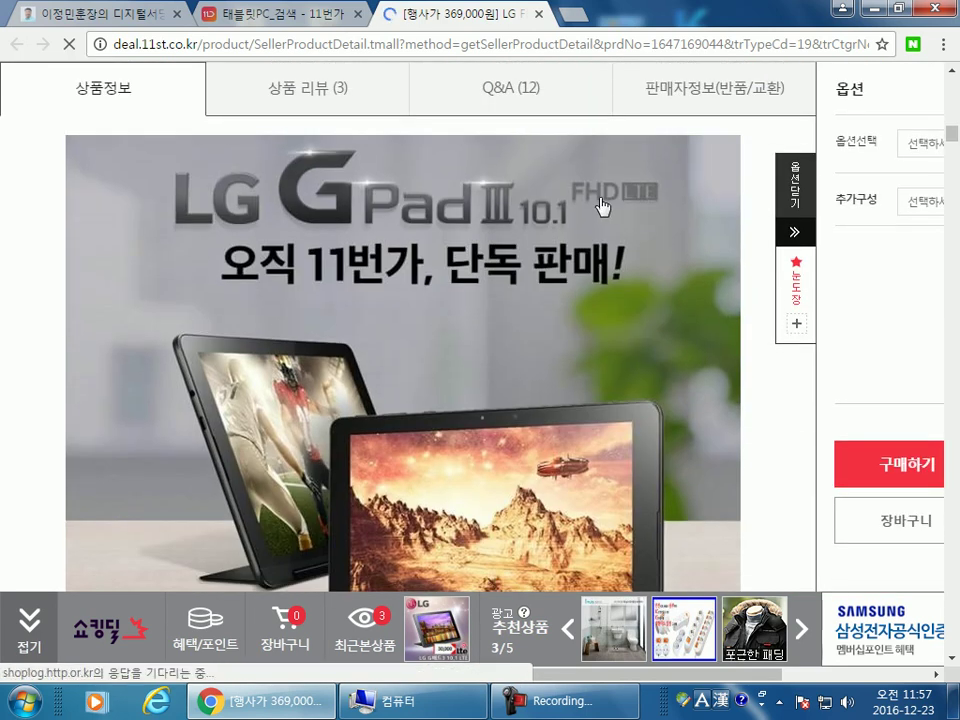
{"action": "scroll", "coordinate": [128, 272], "scroll_direction": "down", "scroll_amount": 1}
{"action": "scroll", "coordinate": [126, 272], "scroll_direction": "down", "scroll_amount": 5}
{"action": "scroll", "coordinate": [127, 277], "scroll_direction": "down", "scroll_amount": 3}
{"action": "scroll", "coordinate": [126, 277], "scroll_direction": "down", "scroll_amount": 3}
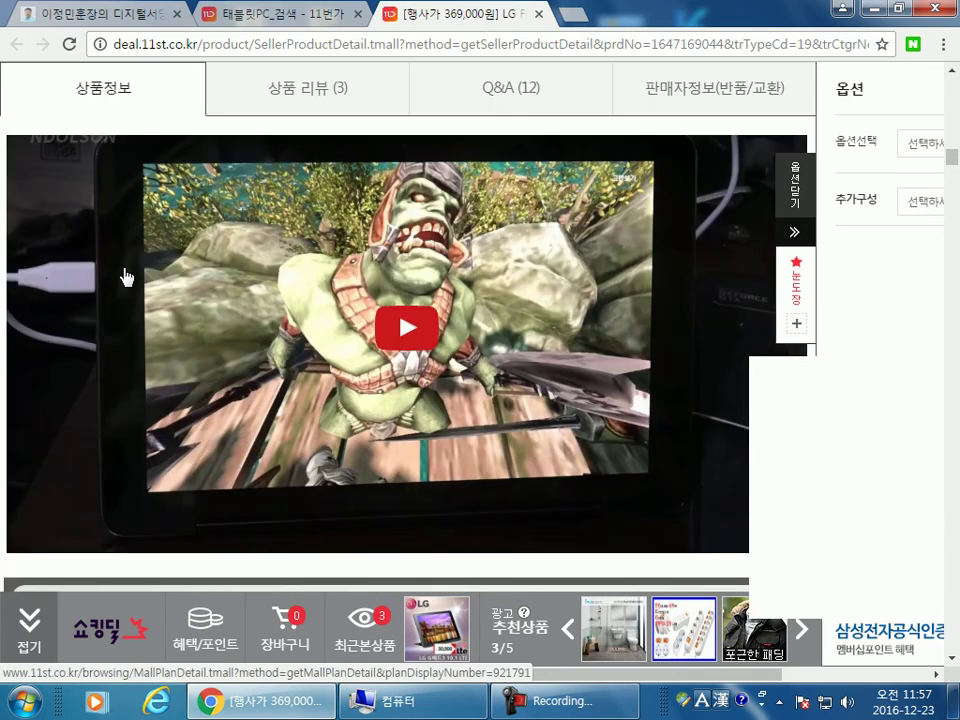
Step: Look through the seller notices and the LTE data USIM guidance, and close the seller's chat pop-up
{"action": "scroll", "coordinate": [124, 274], "scroll_direction": "up", "scroll_amount": 1}
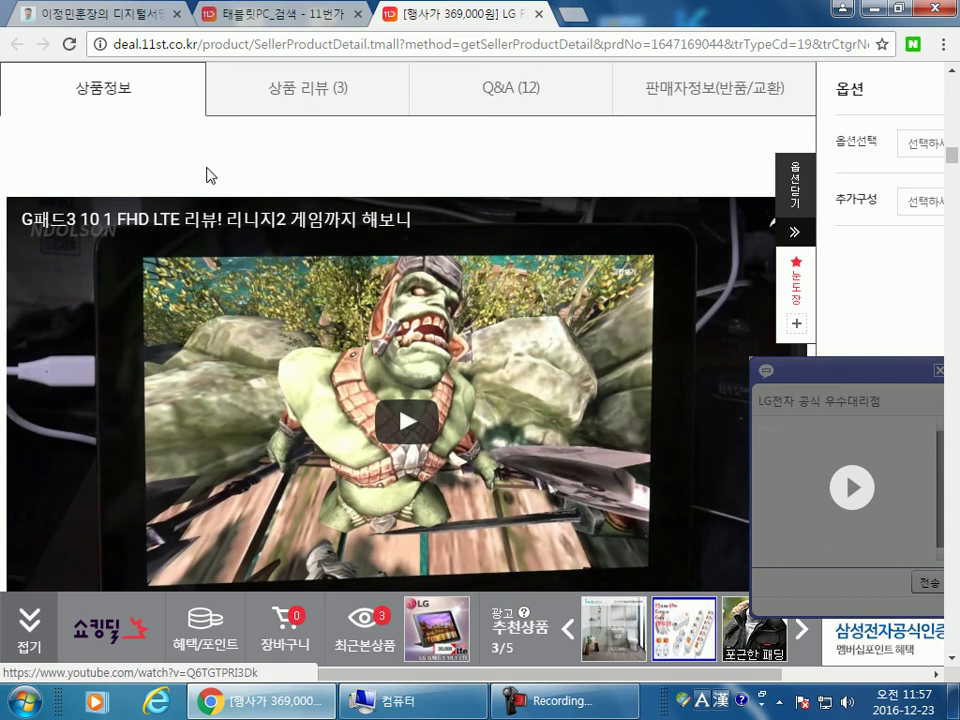
{"action": "scroll", "coordinate": [15, 137], "scroll_direction": "down", "scroll_amount": 1}
{"action": "scroll", "coordinate": [15, 137], "scroll_direction": "down", "scroll_amount": 3}
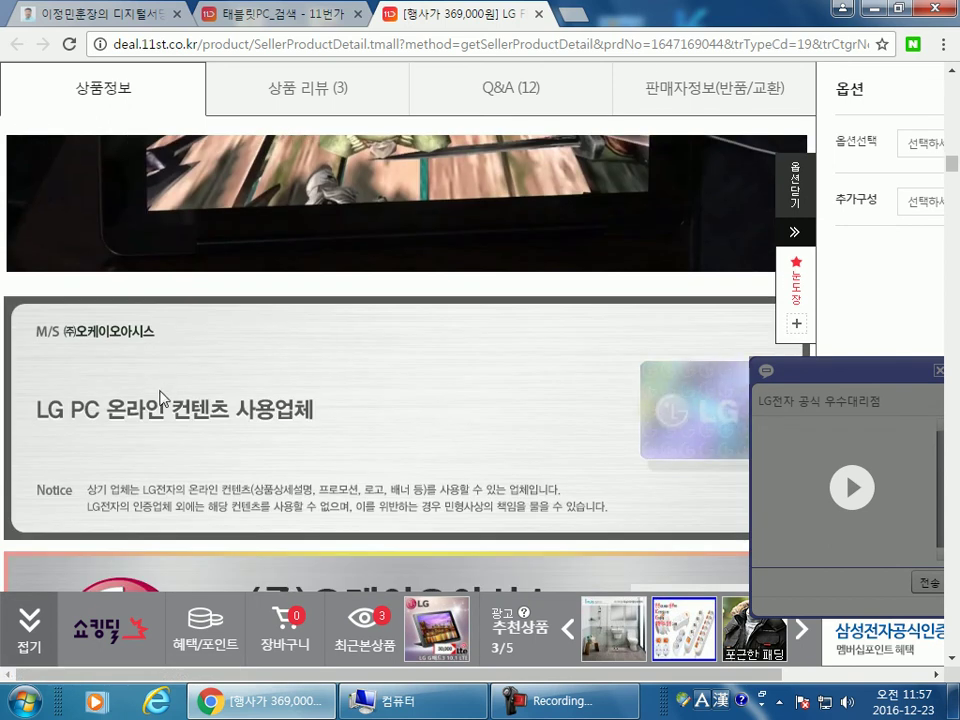
{"action": "scroll", "coordinate": [155, 396], "scroll_direction": "down", "scroll_amount": 3}
{"action": "scroll", "coordinate": [130, 397], "scroll_direction": "down", "scroll_amount": 5}
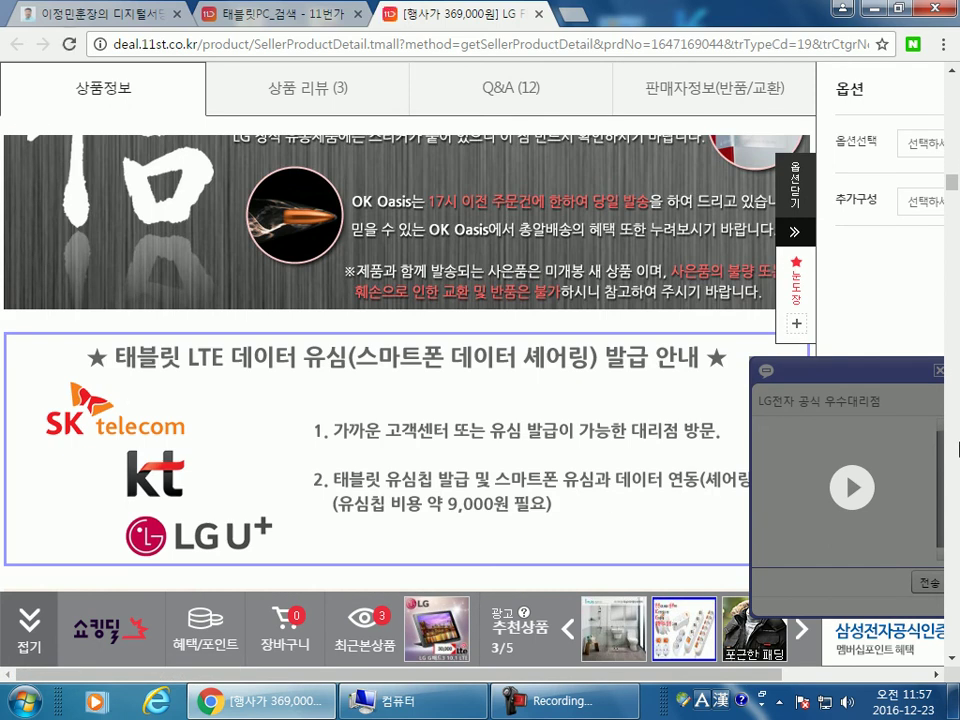
{"action": "scroll", "coordinate": [420, 392], "scroll_direction": "down", "scroll_amount": 4}
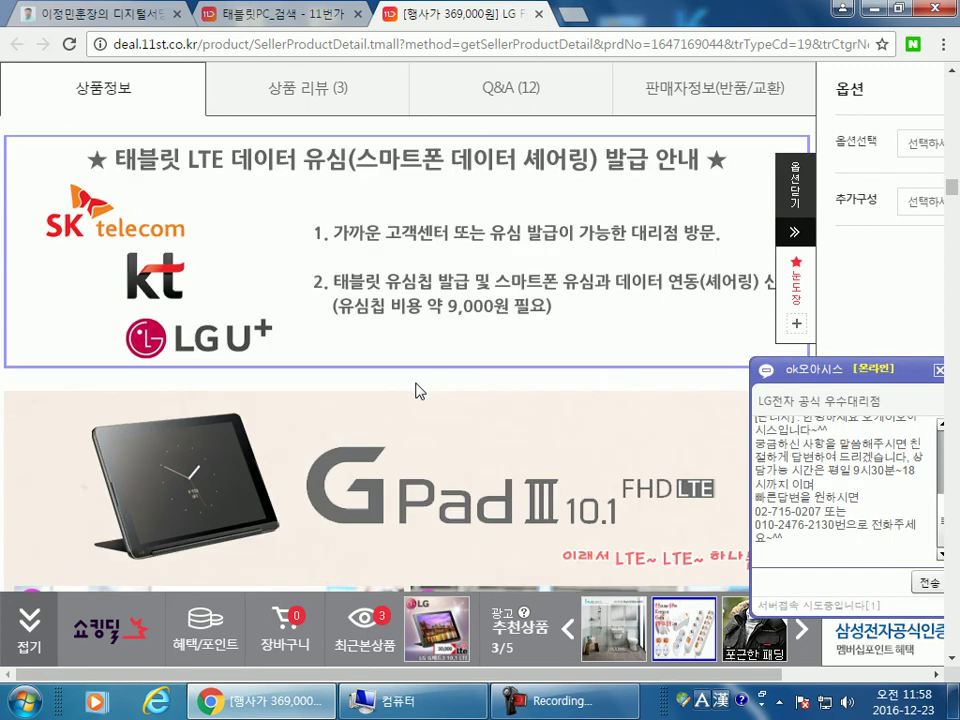
{"action": "left_click", "coordinate": [940, 371]}
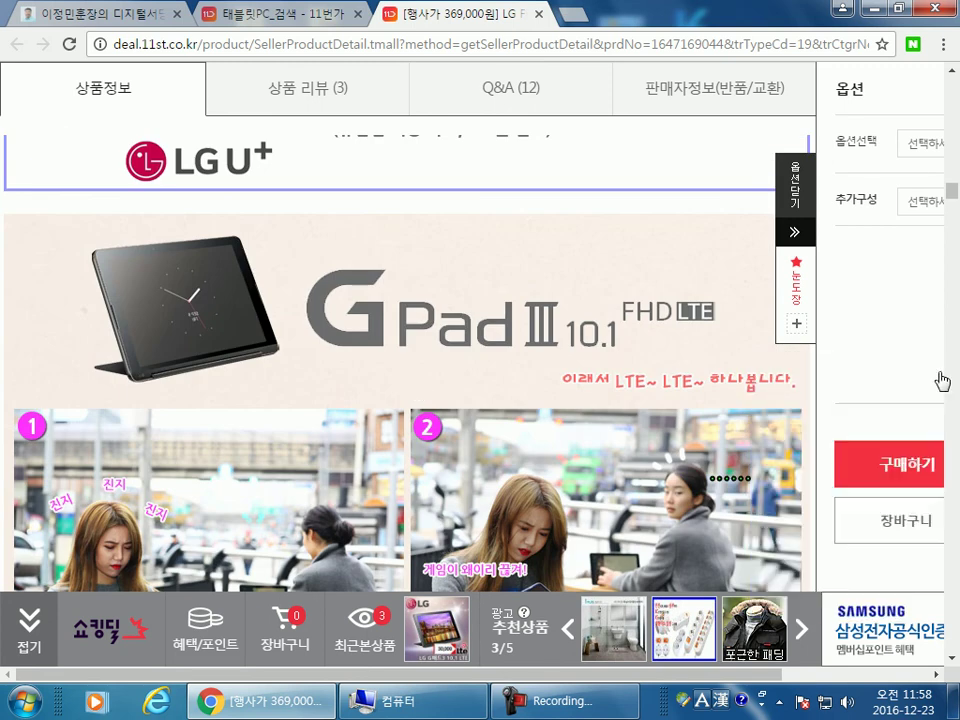
Step: Examine the G Pad III 10.1 feature descriptions covering the screen ratio, MS Office and the monitor mode
{"action": "scroll", "coordinate": [497, 304], "scroll_direction": "down", "scroll_amount": 5}
{"action": "scroll", "coordinate": [551, 328], "scroll_direction": "down", "scroll_amount": 9}
{"action": "scroll", "coordinate": [620, 308], "scroll_direction": "down", "scroll_amount": 1}
{"action": "scroll", "coordinate": [408, 353], "scroll_direction": "down", "scroll_amount": 1}
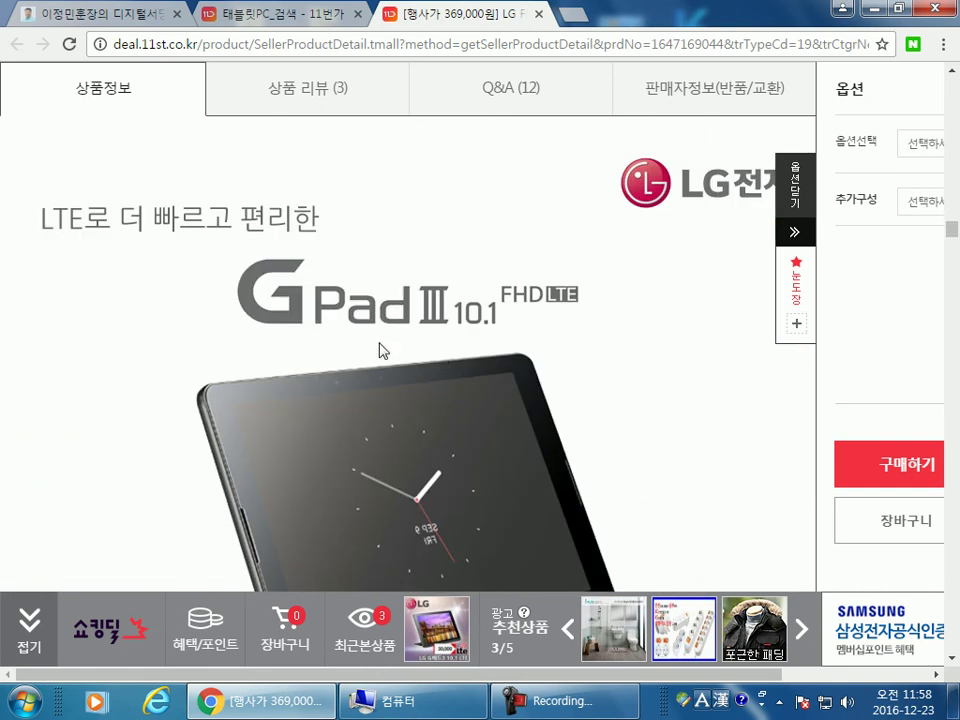
{"action": "scroll", "coordinate": [408, 353], "scroll_direction": "down", "scroll_amount": 6}
{"action": "scroll", "coordinate": [155, 338], "scroll_direction": "down", "scroll_amount": 8}
{"action": "scroll", "coordinate": [104, 360], "scroll_direction": "down", "scroll_amount": 4}
{"action": "scroll", "coordinate": [104, 360], "scroll_direction": "up", "scroll_amount": 3}
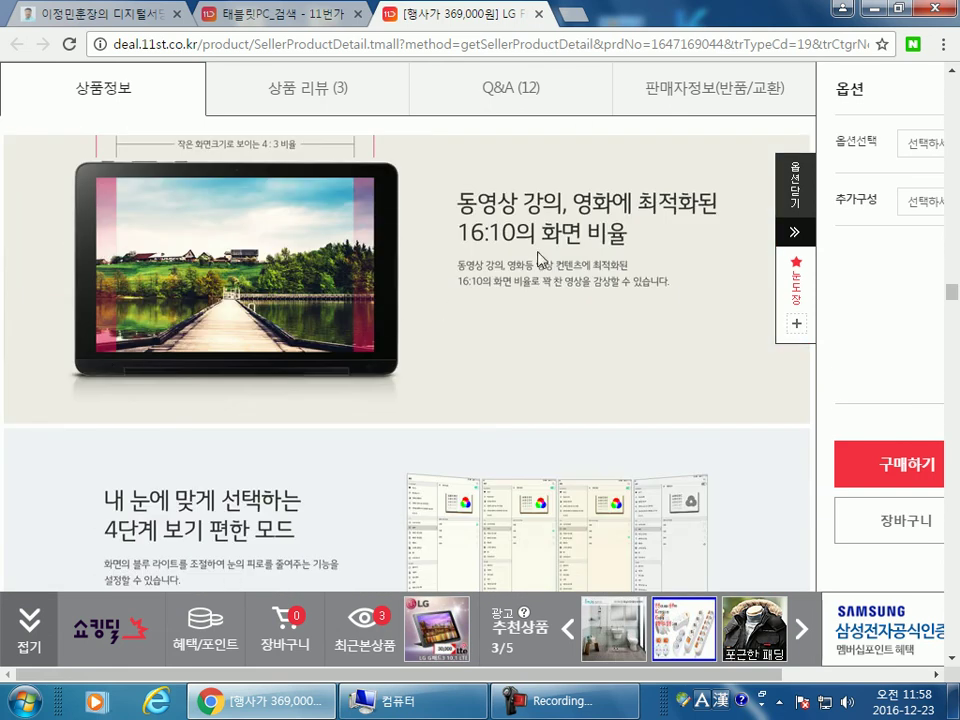
{"action": "scroll", "coordinate": [499, 250], "scroll_direction": "down", "scroll_amount": 4}
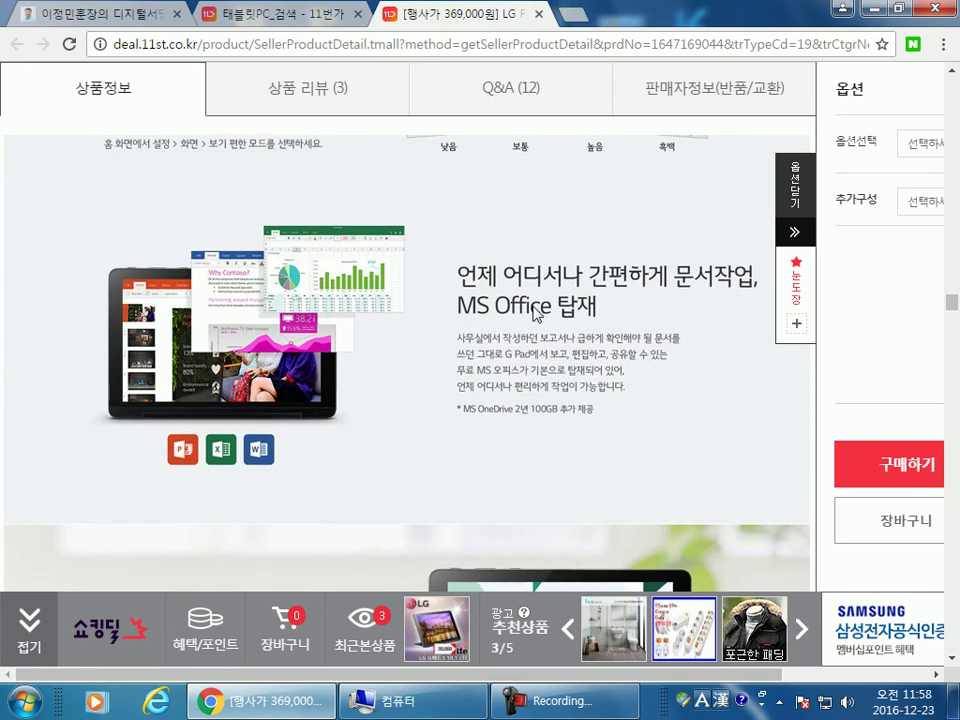
{"action": "scroll", "coordinate": [536, 313], "scroll_direction": "down", "scroll_amount": 5}
{"action": "scroll", "coordinate": [135, 330], "scroll_direction": "down", "scroll_amount": 4}
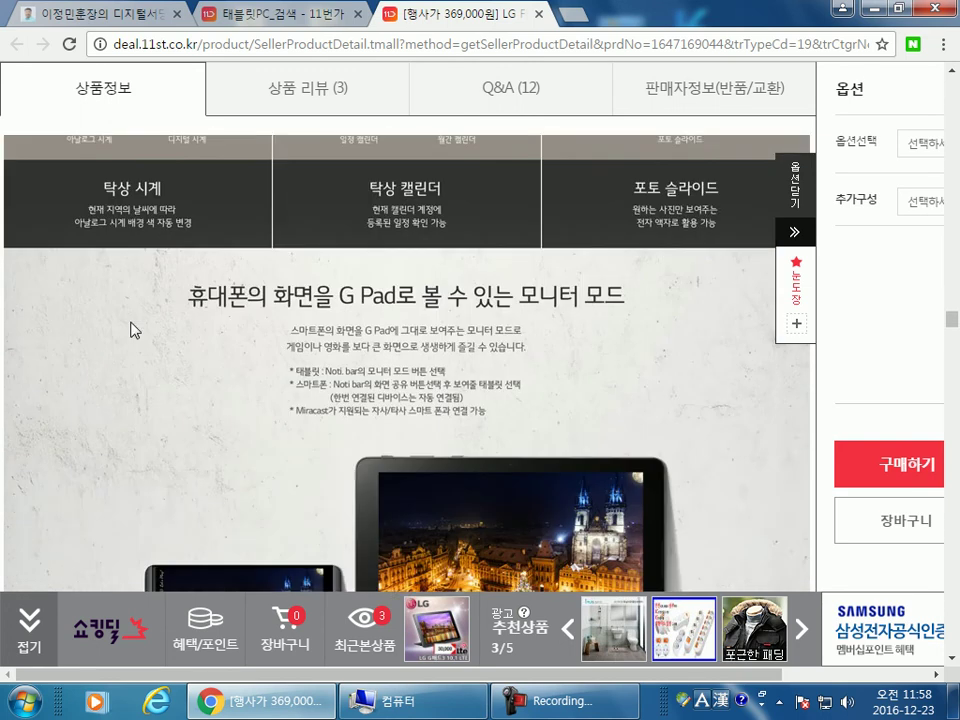
Step: Examine the 스펙 (SPEC) section of the LG tablet, including memory, storage and OS, and close its product page
{"action": "scroll", "coordinate": [135, 330], "scroll_direction": "down", "scroll_amount": 10}
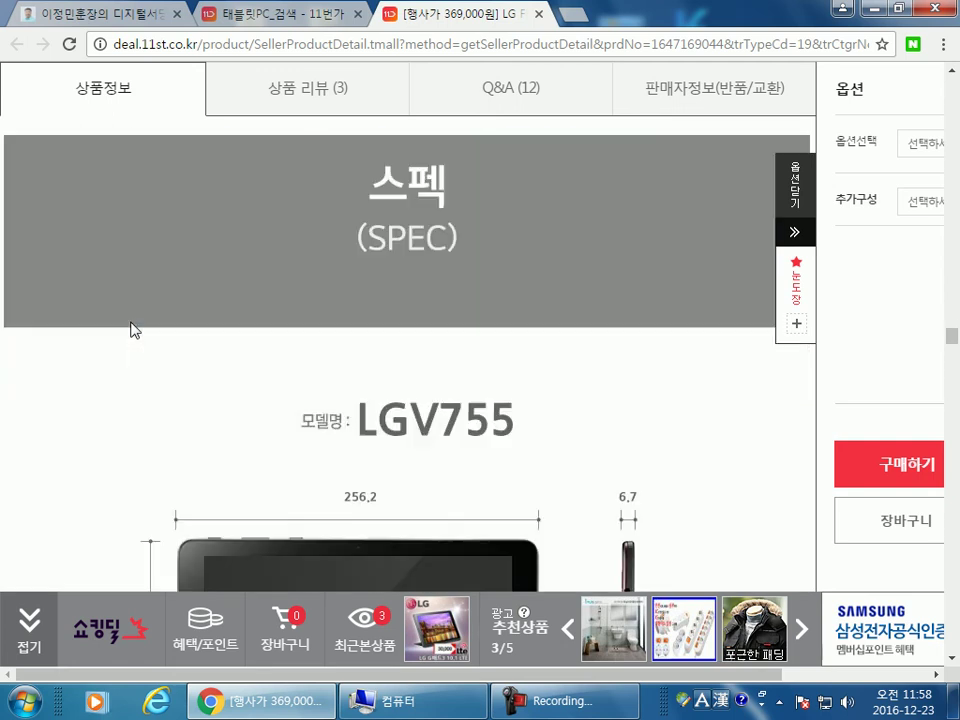
{"action": "scroll", "coordinate": [130, 330], "scroll_direction": "down", "scroll_amount": 1}
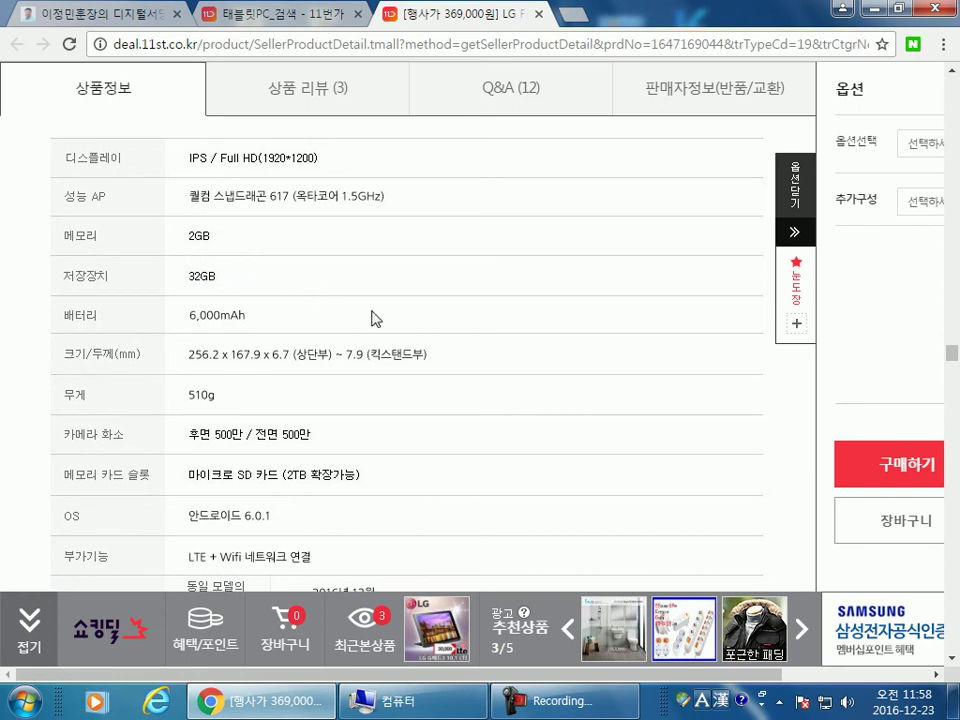
{"action": "scroll", "coordinate": [381, 318], "scroll_direction": "down", "scroll_amount": 2}
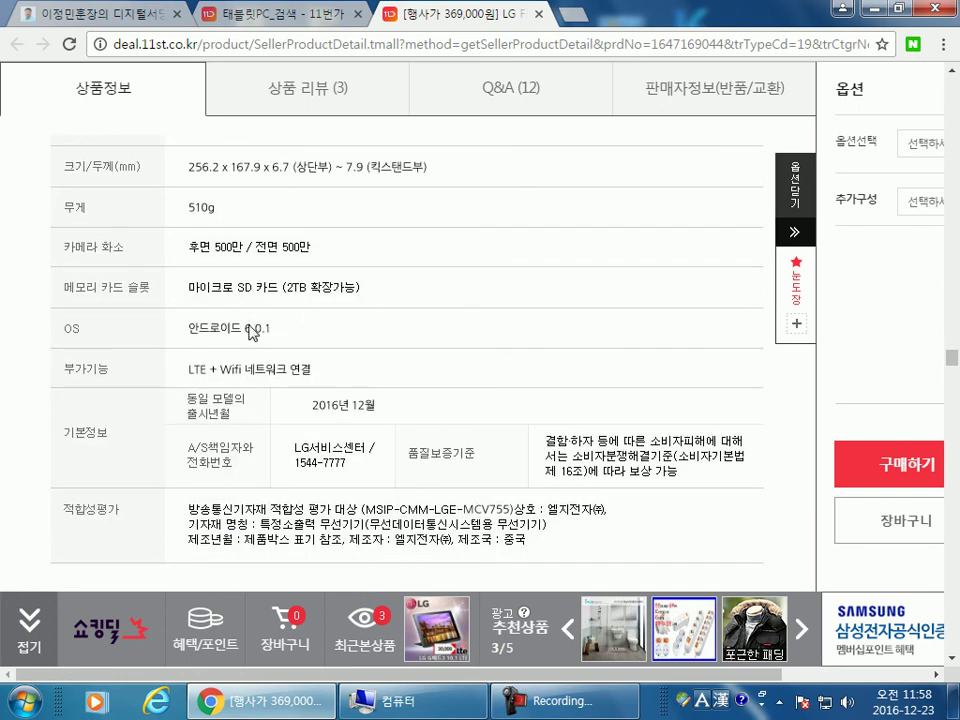
{"action": "scroll", "coordinate": [250, 332], "scroll_direction": "down", "scroll_amount": 4}
{"action": "scroll", "coordinate": [279, 279], "scroll_direction": "up", "scroll_amount": 10}
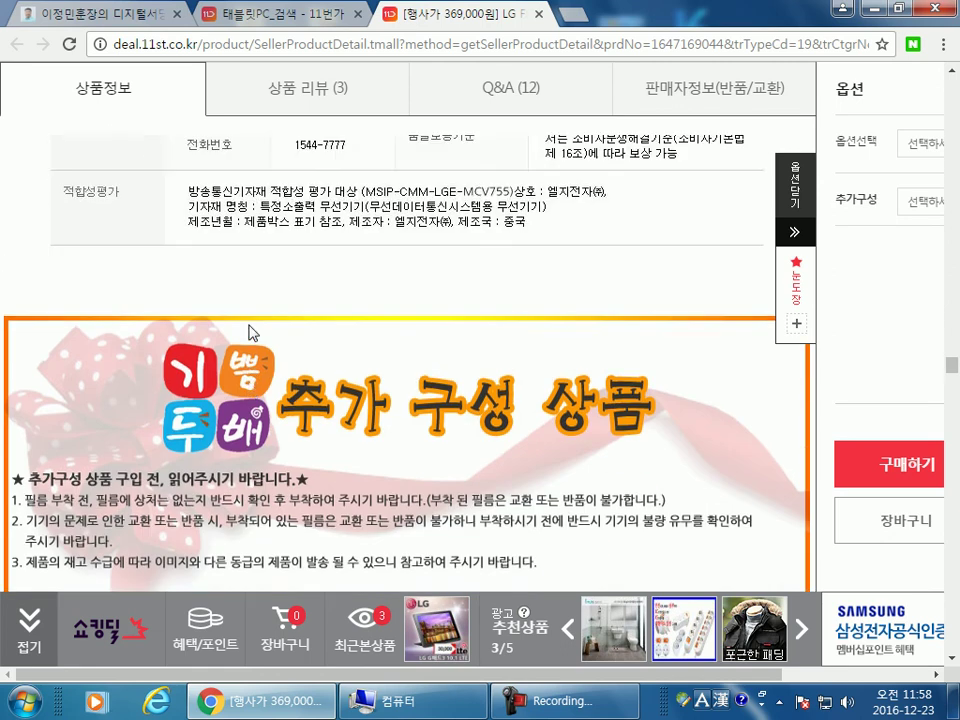
{"action": "middle_click", "coordinate": [406, 13]}
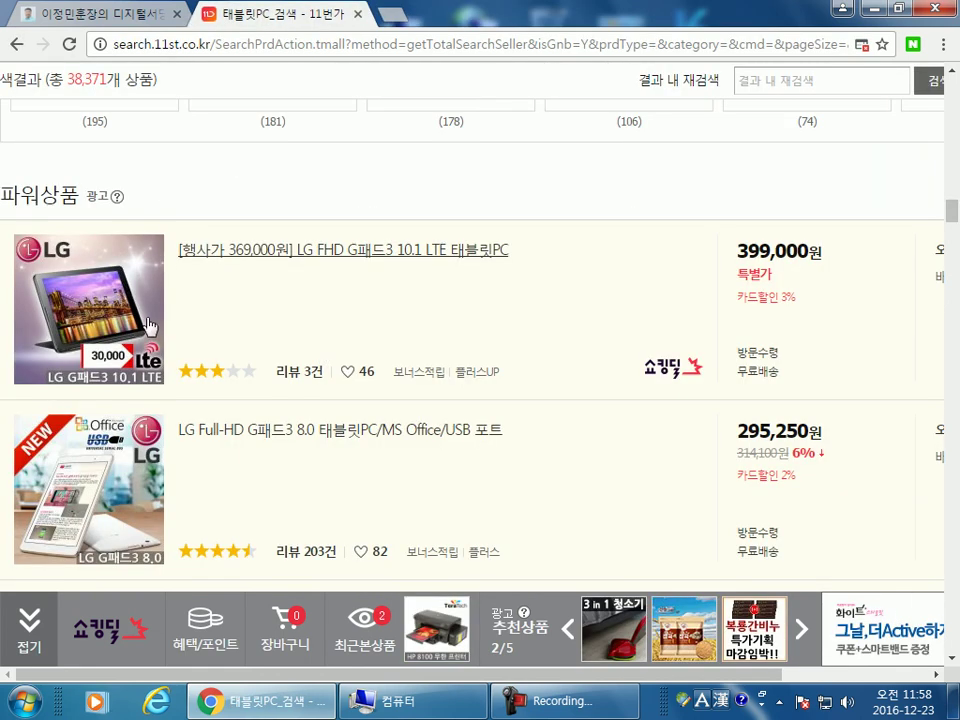
Step: Open the product page of the 5in1 10.1인치 듀얼OS 태블릿PC 윈10 안드로이드5.1 from the 파워상품 listings
{"action": "scroll", "coordinate": [390, 378], "scroll_direction": "down", "scroll_amount": 3}
{"action": "scroll", "coordinate": [566, 420], "scroll_direction": "down", "scroll_amount": 1}
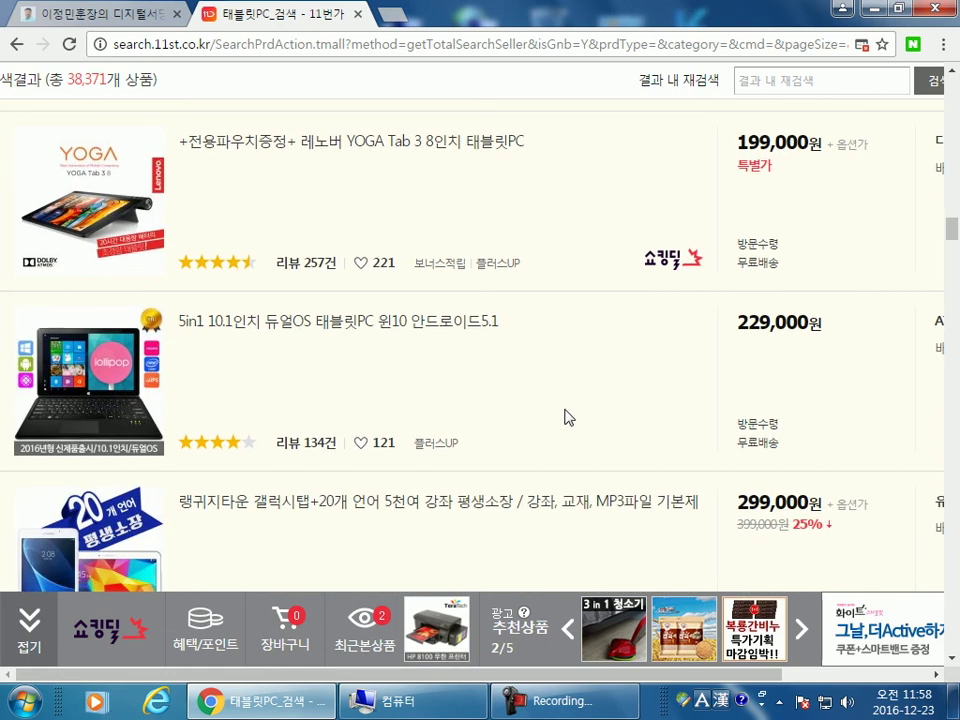
{"action": "left_click", "coordinate": [428, 332]}
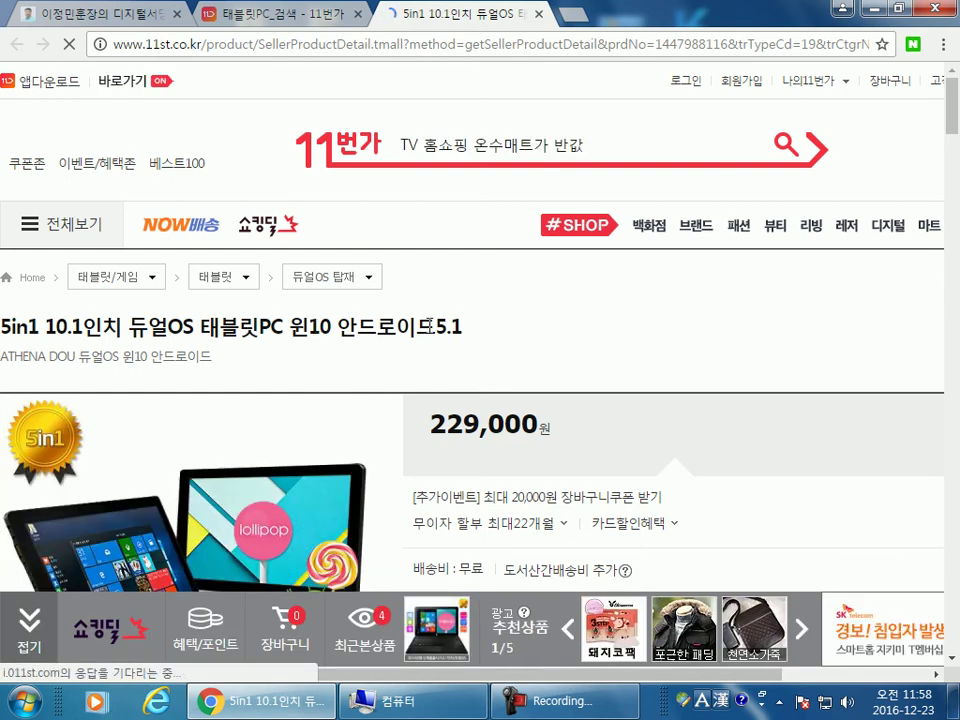
{"action": "scroll", "coordinate": [715, 300], "scroll_direction": "down", "scroll_amount": 10}
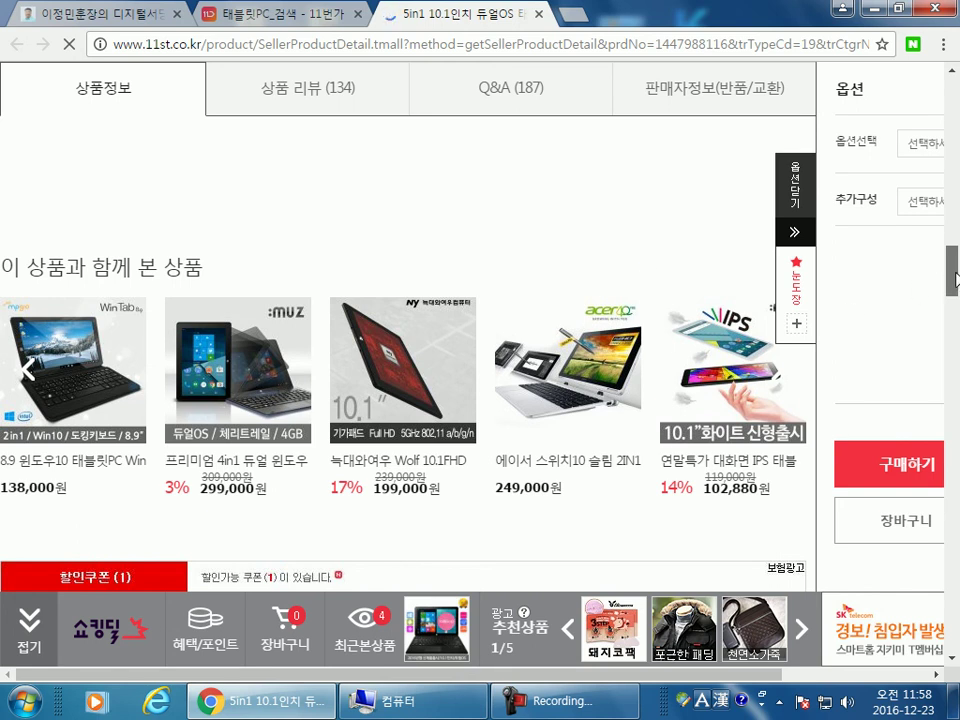
{"action": "left_click_drag", "start_coordinate": [956, 262], "coordinate": [957, 135]}
Step: Examine the ATHENA DUO introduction, covering the accessory packages, 5in1 dual OS features, Windows 10 and Android 롤리팝 5.1
{"action": "scroll", "coordinate": [321, 364], "scroll_direction": "down", "scroll_amount": 15}
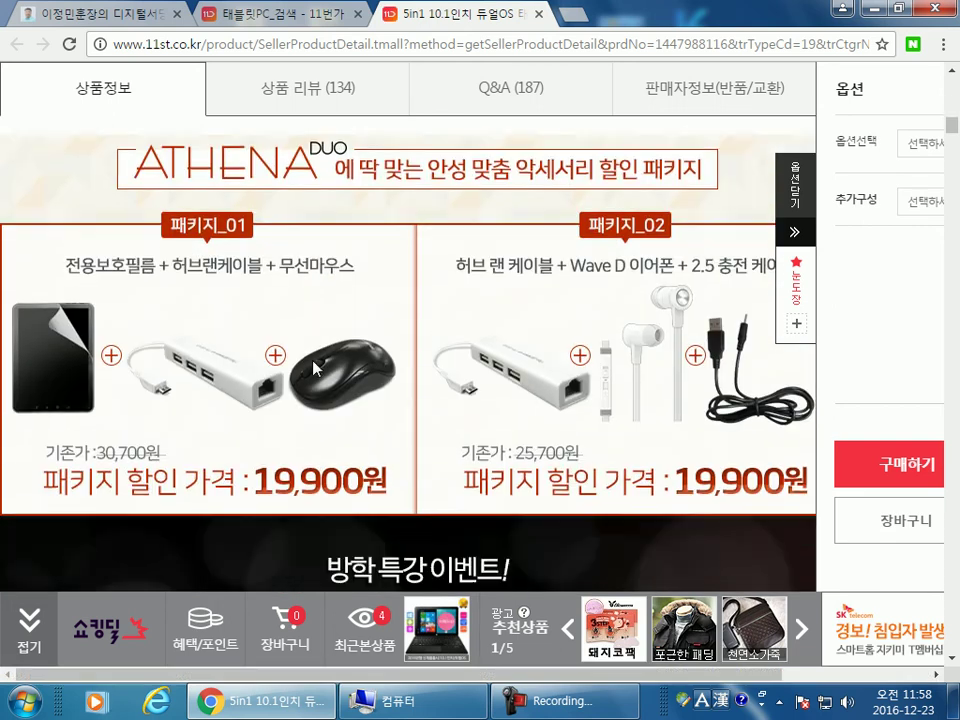
{"action": "scroll", "coordinate": [2, 350], "scroll_direction": "down", "scroll_amount": 20}
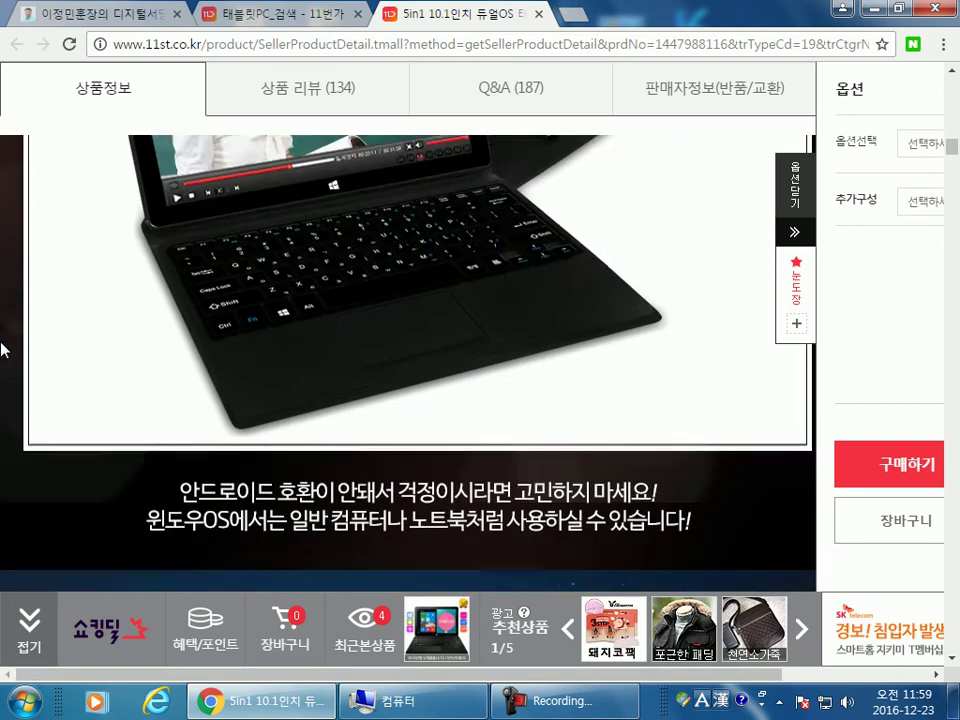
{"action": "scroll", "coordinate": [2, 350], "scroll_direction": "down", "scroll_amount": 10}
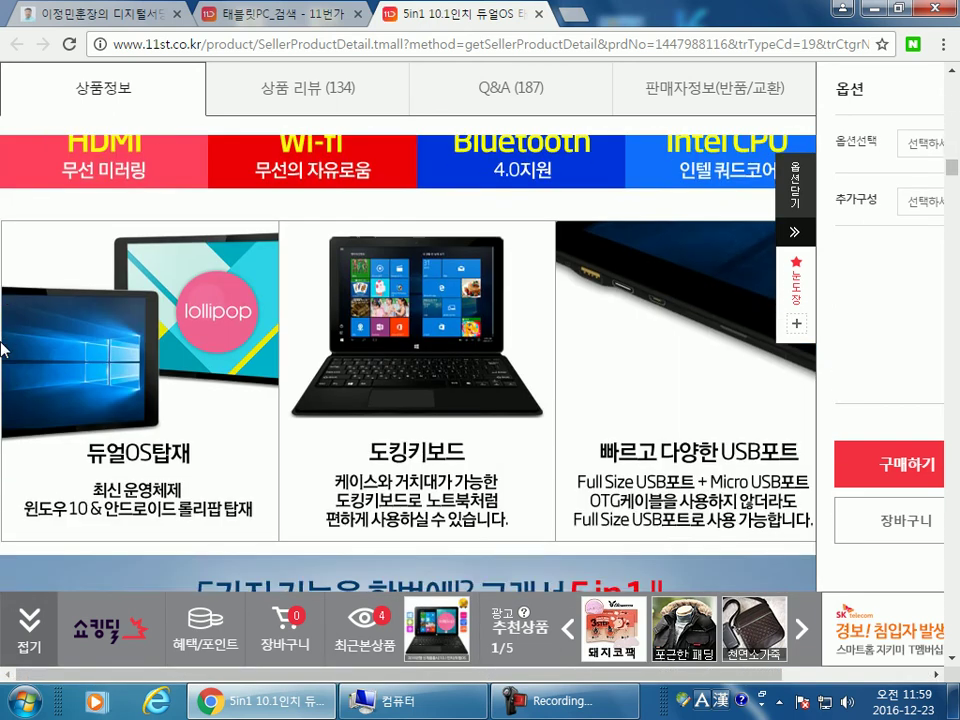
{"action": "scroll", "coordinate": [3, 347], "scroll_direction": "down", "scroll_amount": 4}
{"action": "scroll", "coordinate": [43, 306], "scroll_direction": "up", "scroll_amount": 3}
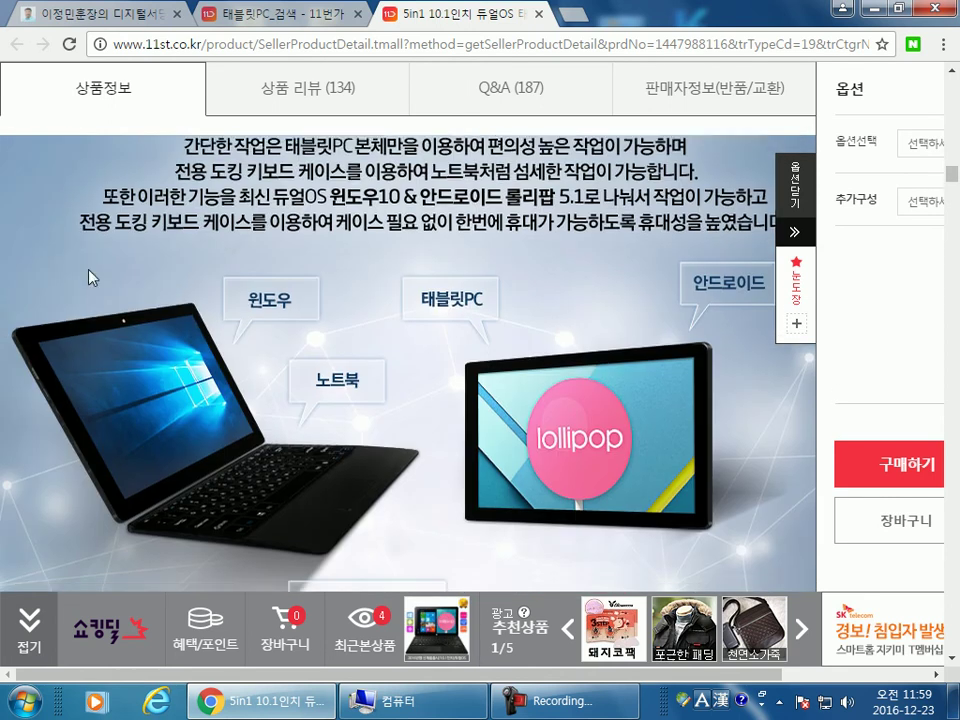
{"action": "scroll", "coordinate": [26, 332], "scroll_direction": "down", "scroll_amount": 15}
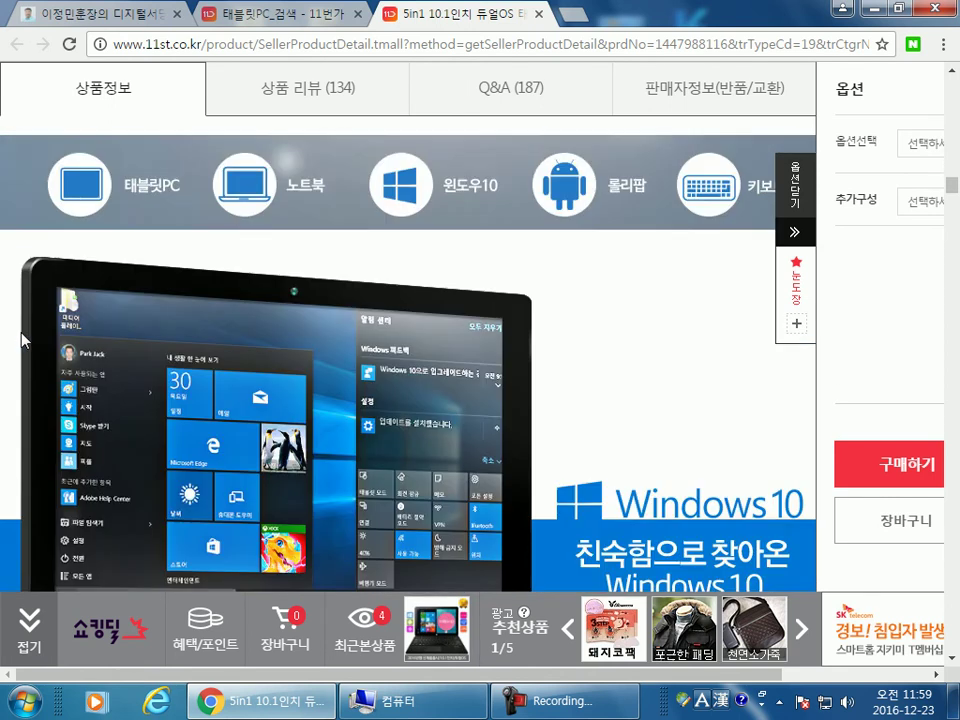
{"action": "scroll", "coordinate": [57, 338], "scroll_direction": "up", "scroll_amount": 2}
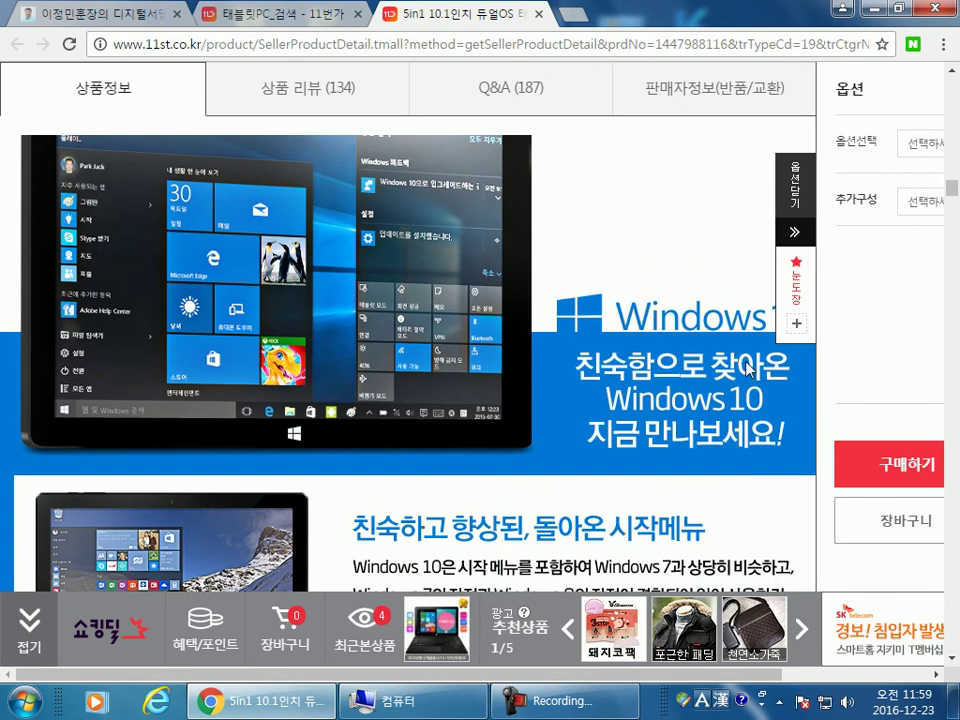
{"action": "scroll", "coordinate": [242, 251], "scroll_direction": "down", "scroll_amount": 4}
{"action": "scroll", "coordinate": [484, 292], "scroll_direction": "down", "scroll_amount": 2}
{"action": "scroll", "coordinate": [484, 292], "scroll_direction": "up", "scroll_amount": 2}
{"action": "scroll", "coordinate": [3, 260], "scroll_direction": "down", "scroll_amount": 6}
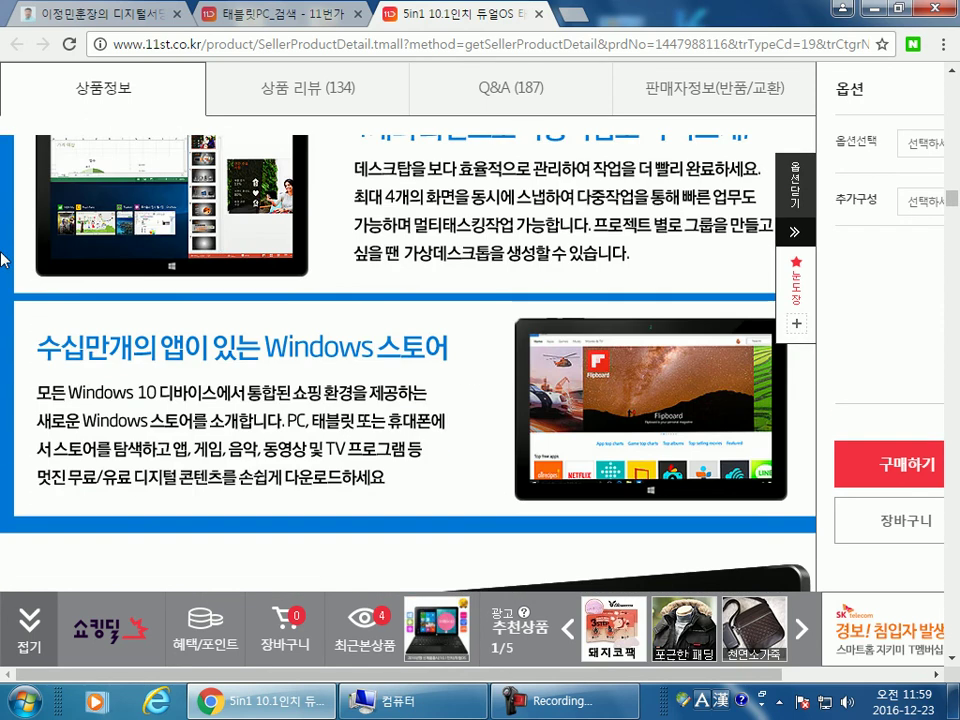
{"action": "scroll", "coordinate": [3, 260], "scroll_direction": "down", "scroll_amount": 5}
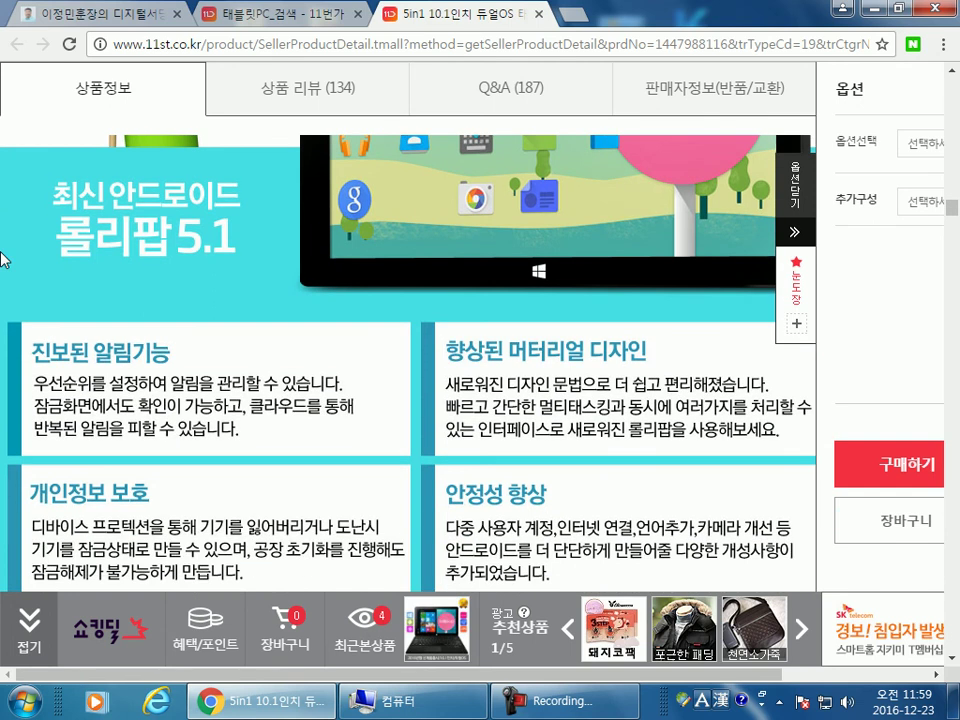
Step: Examine the 도킹 키보드 케이스 section, covering the docking connector, full-size keyboard and mouse pad
{"action": "scroll", "coordinate": [3, 260], "scroll_direction": "down", "scroll_amount": 5}
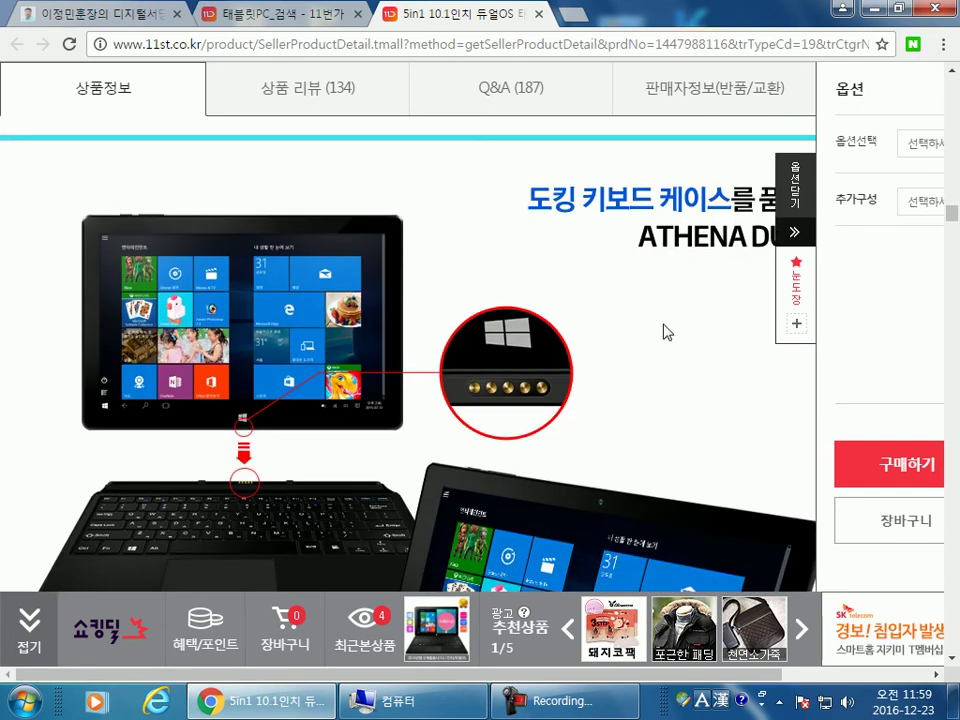
{"action": "scroll", "coordinate": [8, 298], "scroll_direction": "down", "scroll_amount": 3}
{"action": "scroll", "coordinate": [321, 289], "scroll_direction": "up", "scroll_amount": 2}
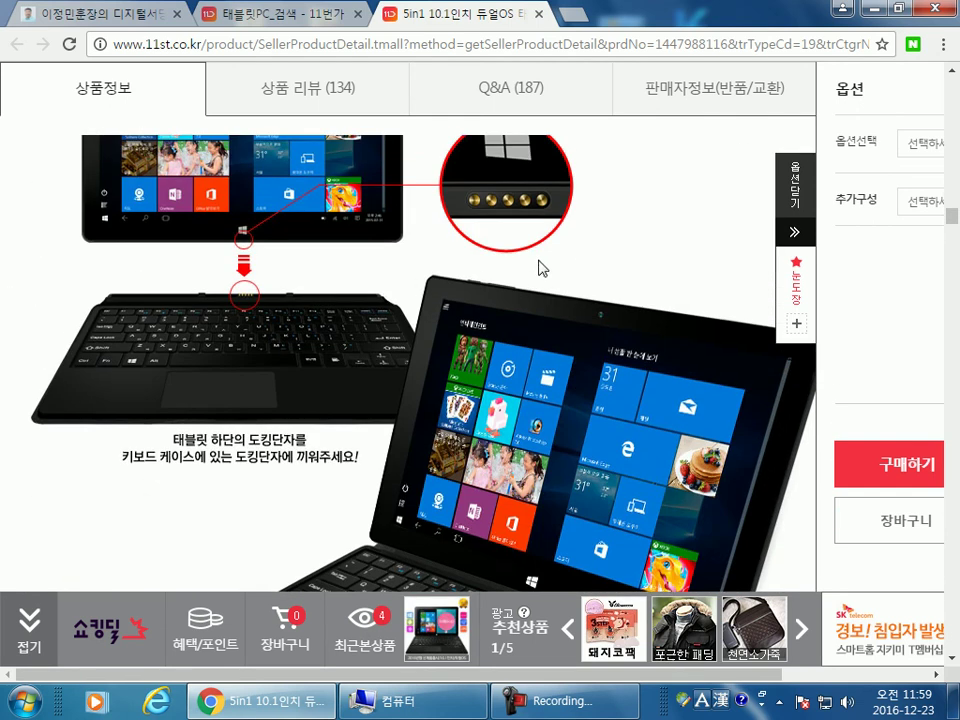
{"action": "scroll", "coordinate": [639, 236], "scroll_direction": "up", "scroll_amount": 2}
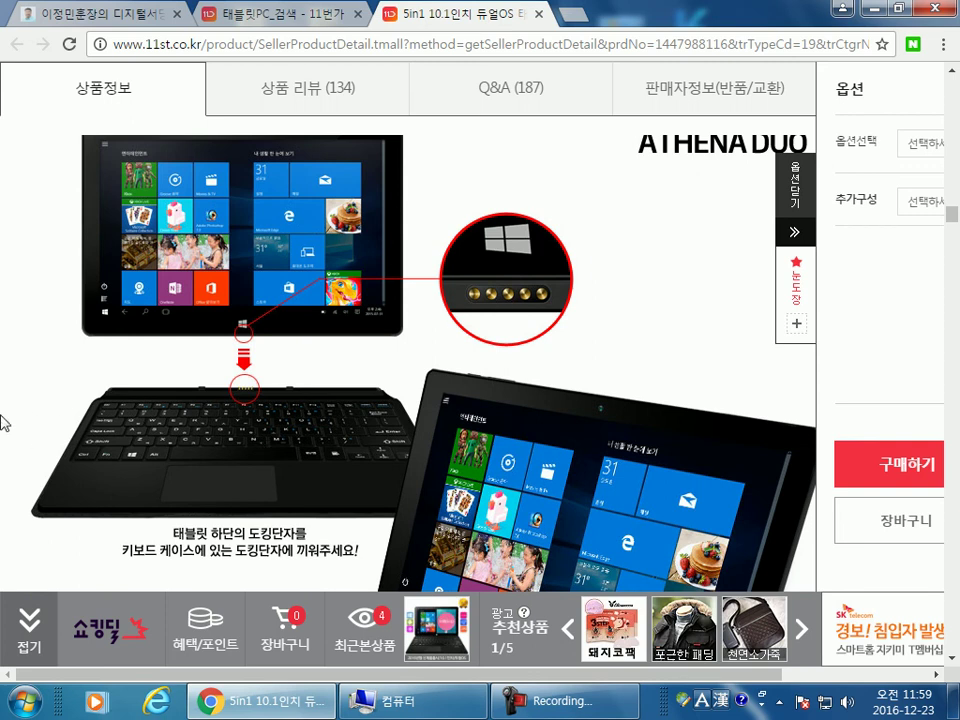
{"action": "scroll", "coordinate": [3, 422], "scroll_direction": "down", "scroll_amount": 3}
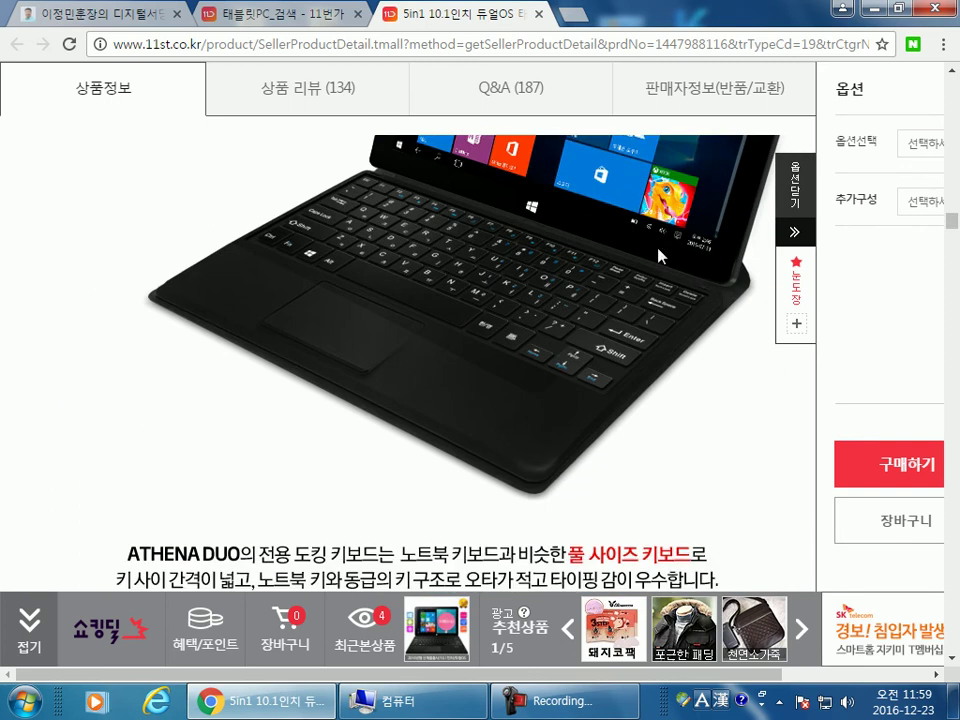
{"action": "scroll", "coordinate": [40, 288], "scroll_direction": "down", "scroll_amount": 4}
{"action": "scroll", "coordinate": [345, 300], "scroll_direction": "up", "scroll_amount": 3}
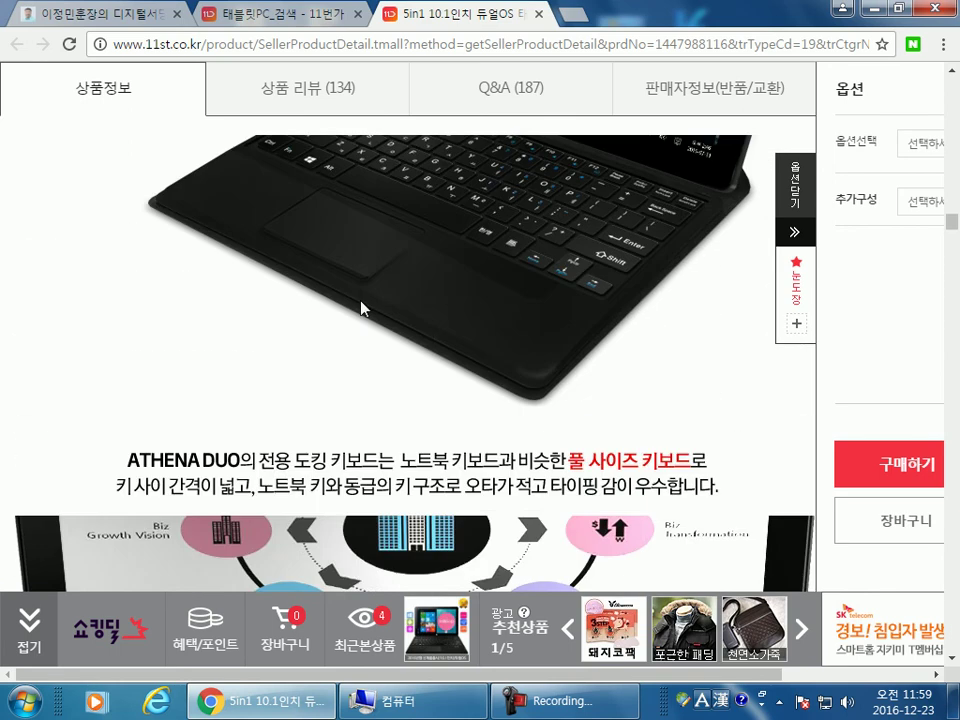
{"action": "scroll", "coordinate": [3, 313], "scroll_direction": "down", "scroll_amount": 8}
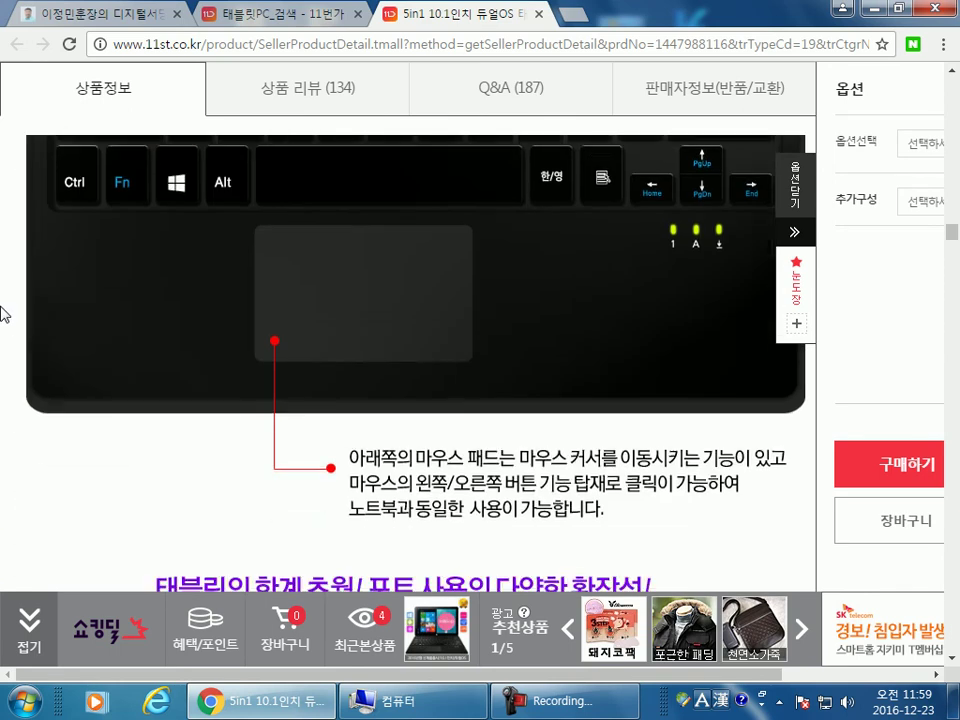
Step: Look through the tablet's ports, FULL size USB uses, Intel quad-core CPU, IPS panel comparison and screen size sections
{"action": "scroll", "coordinate": [3, 313], "scroll_direction": "down", "scroll_amount": 3}
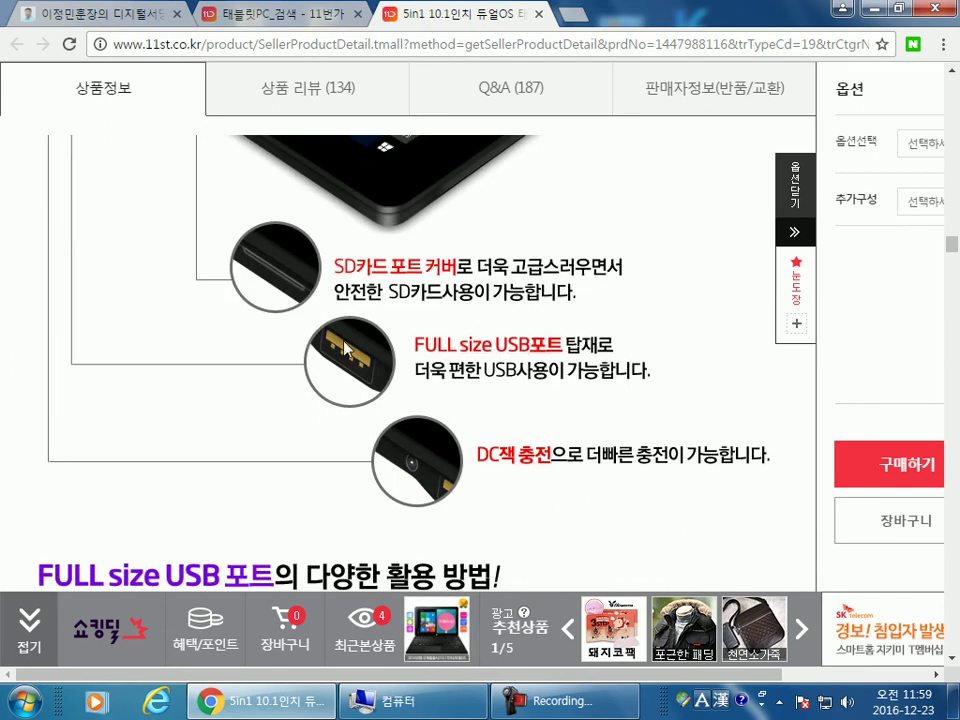
{"action": "scroll", "coordinate": [41, 317], "scroll_direction": "down", "scroll_amount": 4}
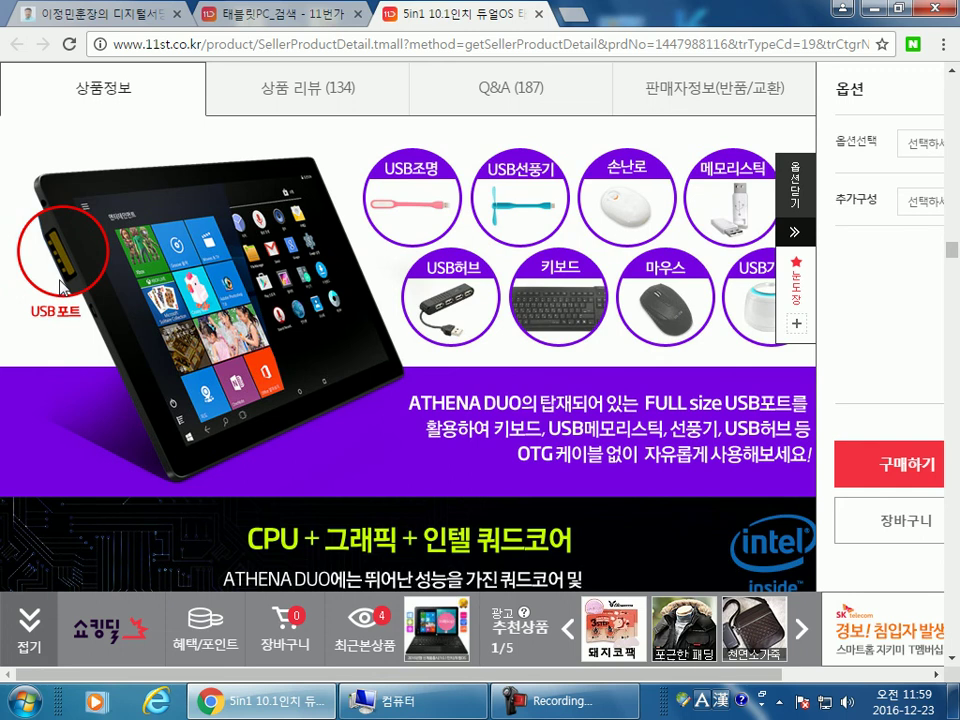
{"action": "scroll", "coordinate": [418, 332], "scroll_direction": "down", "scroll_amount": 3}
{"action": "scroll", "coordinate": [560, 278], "scroll_direction": "up", "scroll_amount": 1}
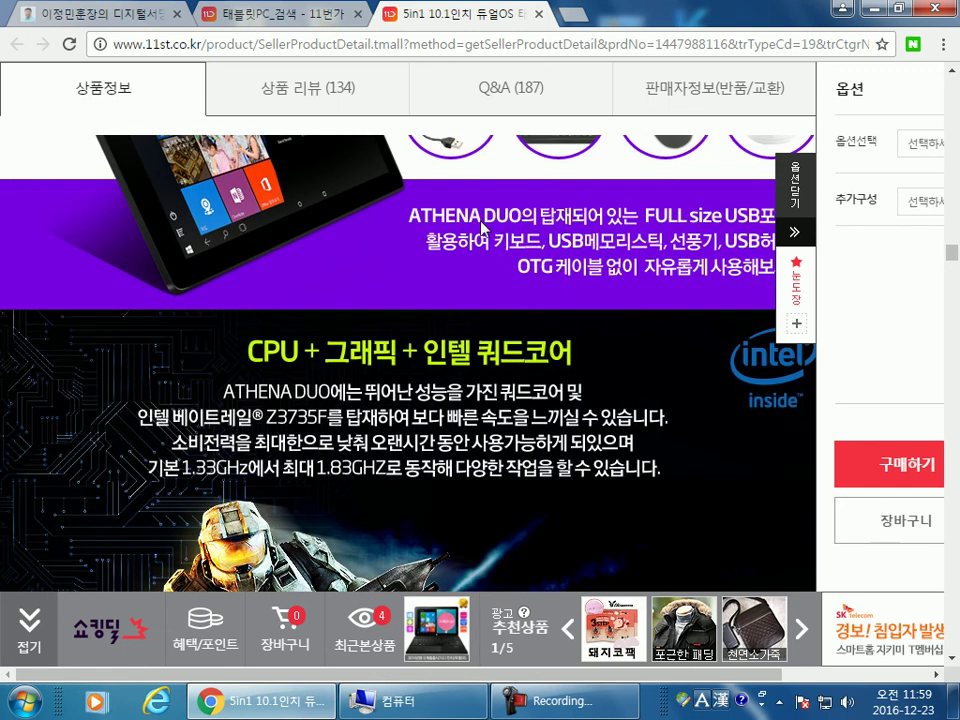
{"action": "scroll", "coordinate": [43, 321], "scroll_direction": "down", "scroll_amount": 12}
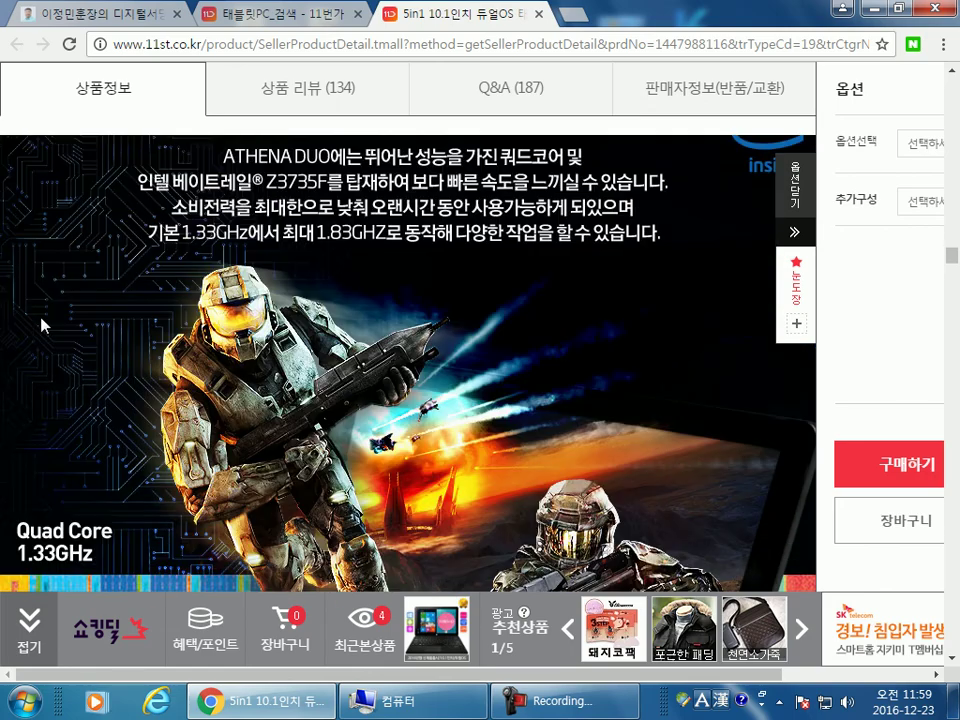
{"action": "scroll", "coordinate": [3, 355], "scroll_direction": "down", "scroll_amount": 10}
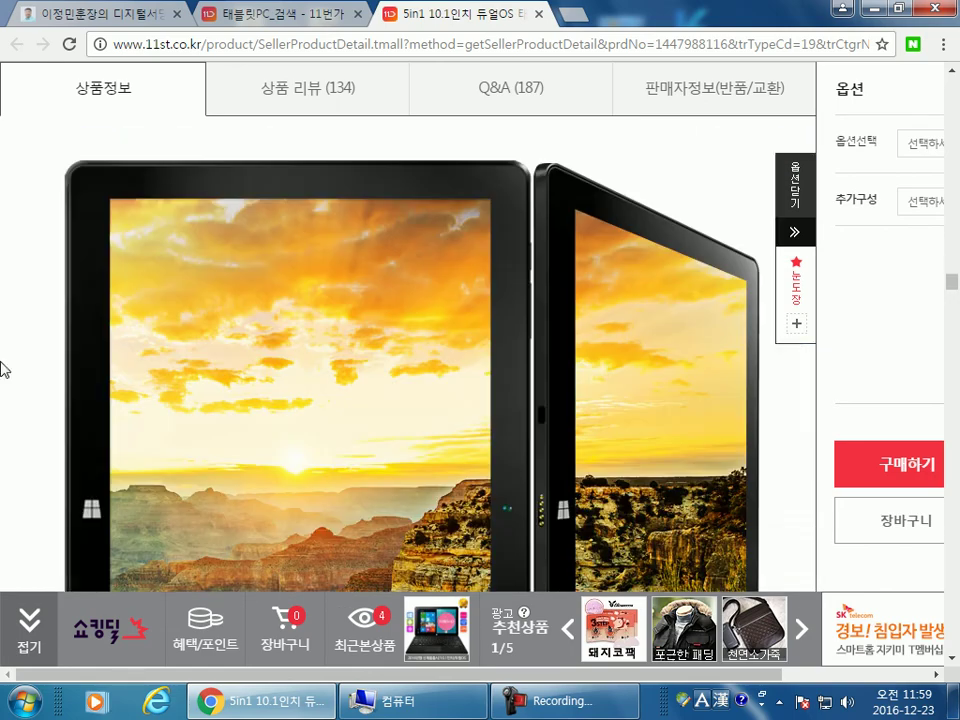
{"action": "scroll", "coordinate": [3, 380], "scroll_direction": "down", "scroll_amount": 5}
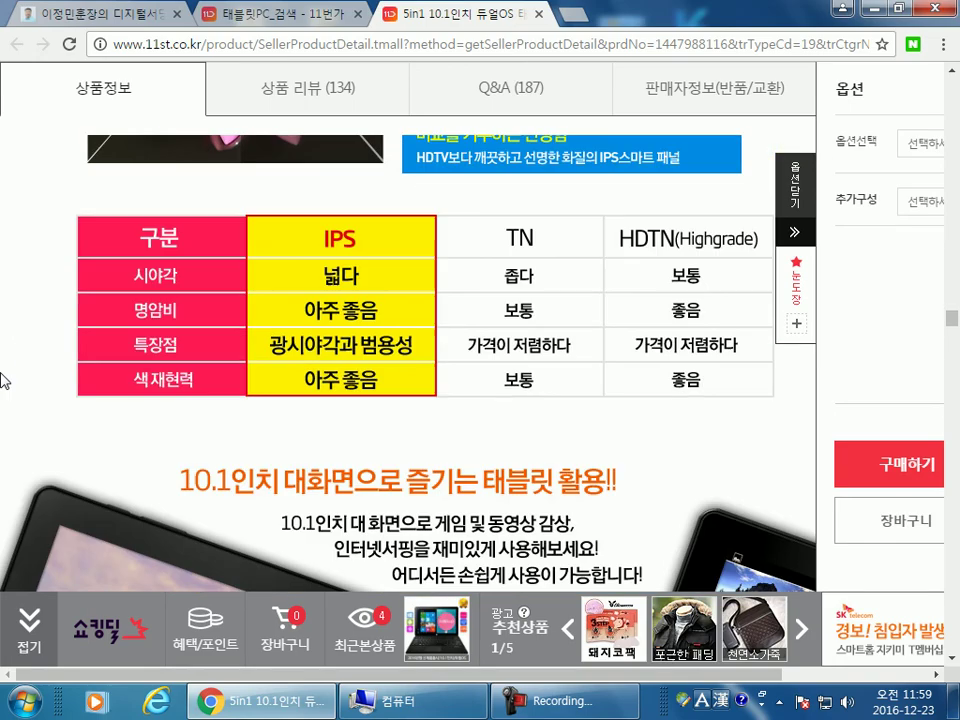
{"action": "scroll", "coordinate": [3, 380], "scroll_direction": "down", "scroll_amount": 15}
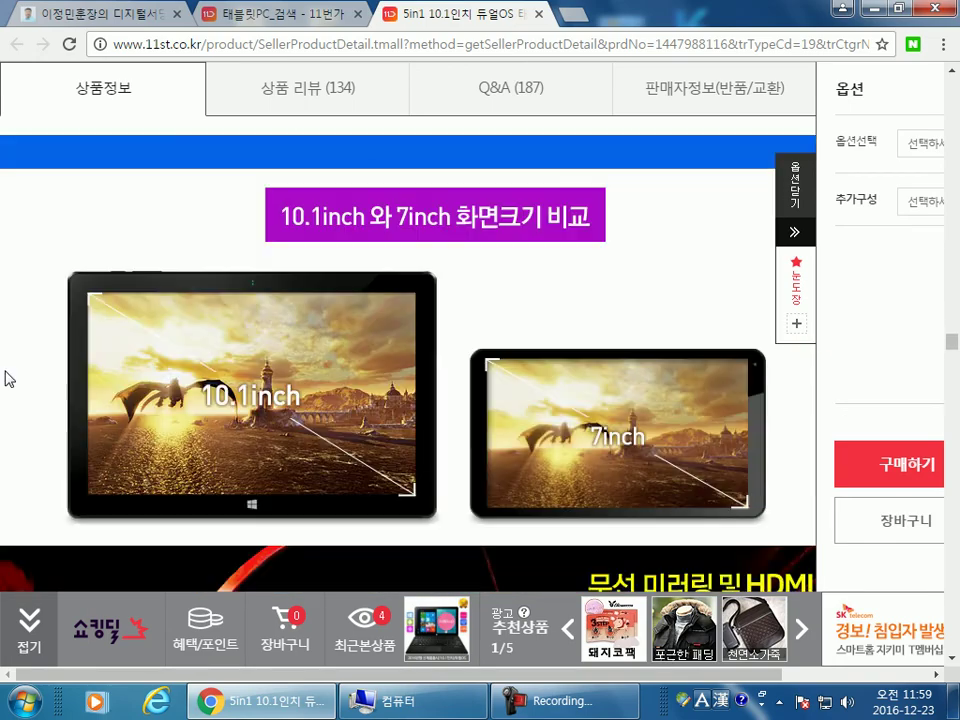
{"action": "scroll", "coordinate": [958, 394], "scroll_direction": "down", "scroll_amount": 15}
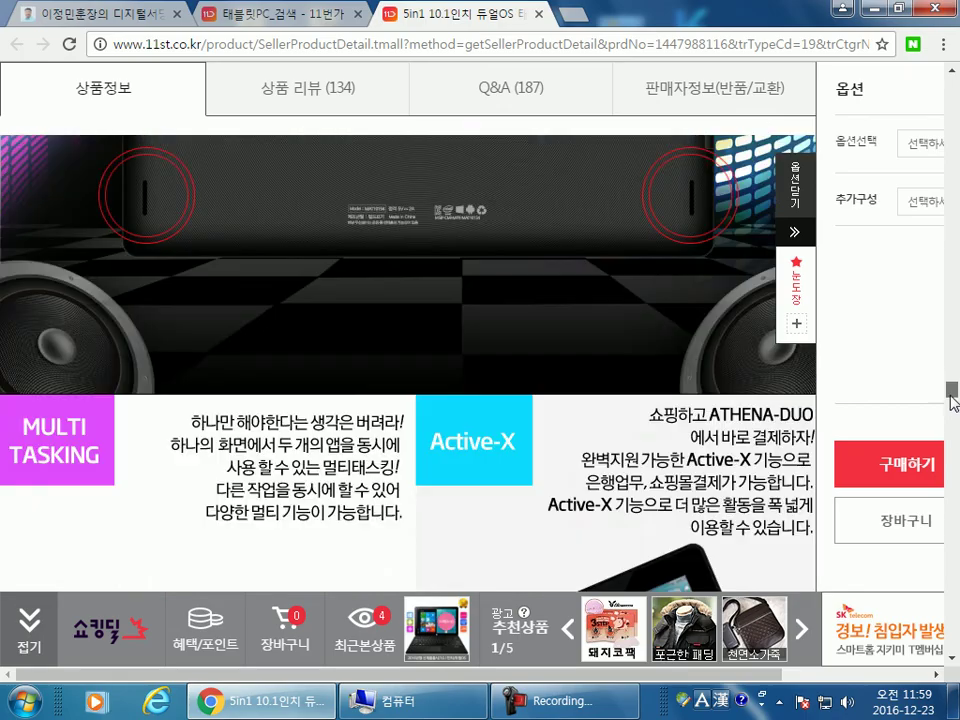
Step: Examine the ATHENA DUO Specification table, including OS, CPU, RAM, storage, battery and media formats, and glance over the accessories below it
{"action": "left_click_drag", "start_coordinate": [951, 398], "coordinate": [736, 403]}
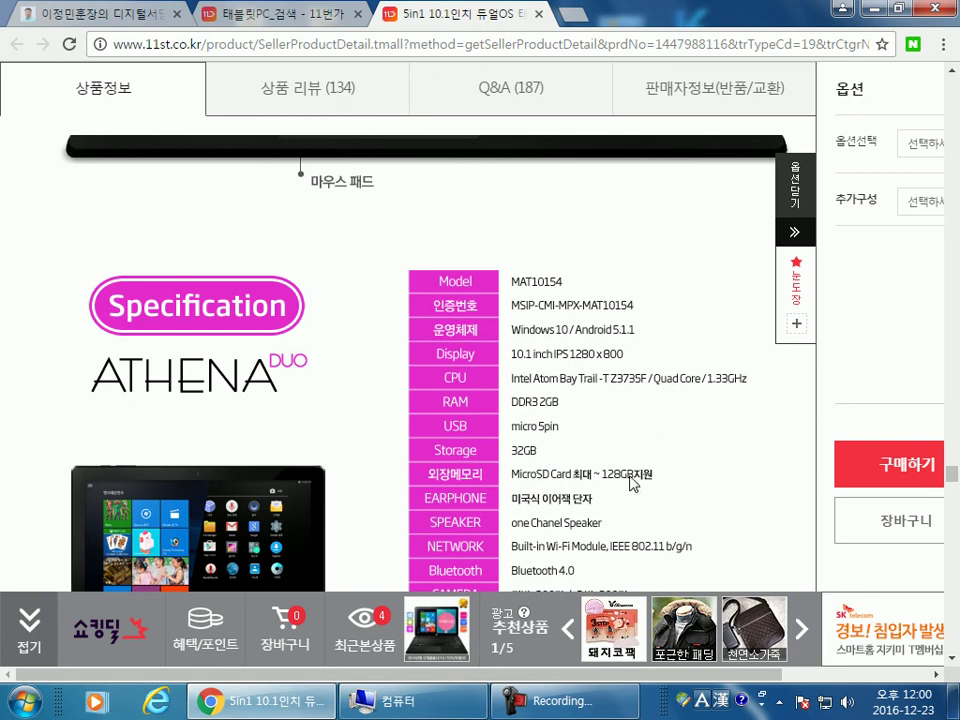
{"action": "scroll", "coordinate": [645, 465], "scroll_direction": "down", "scroll_amount": 2}
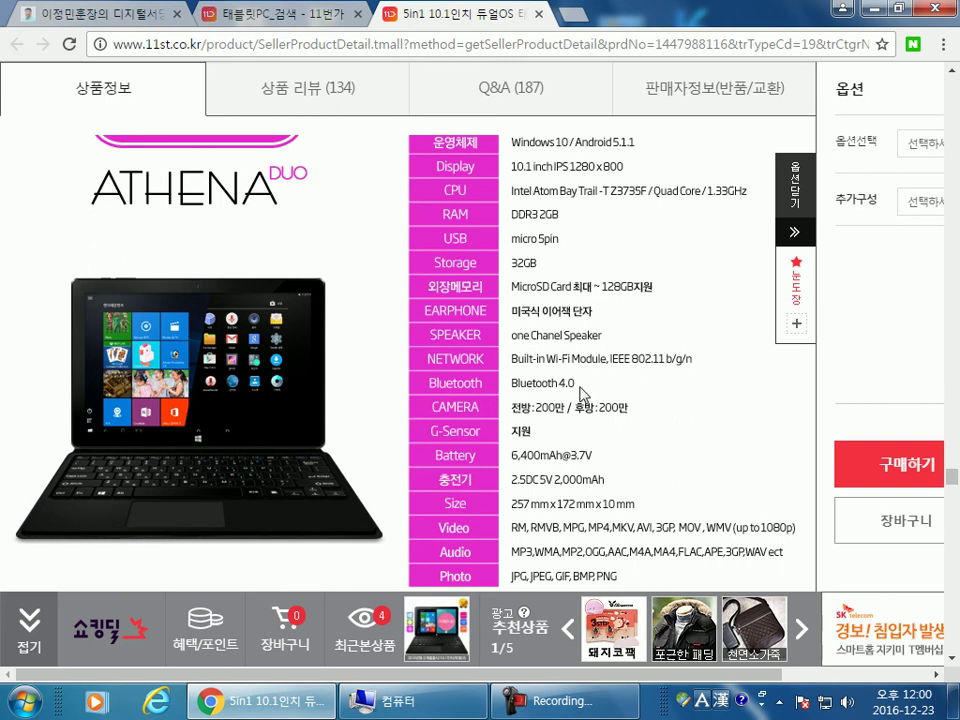
{"action": "scroll", "coordinate": [600, 400], "scroll_direction": "down", "scroll_amount": 1}
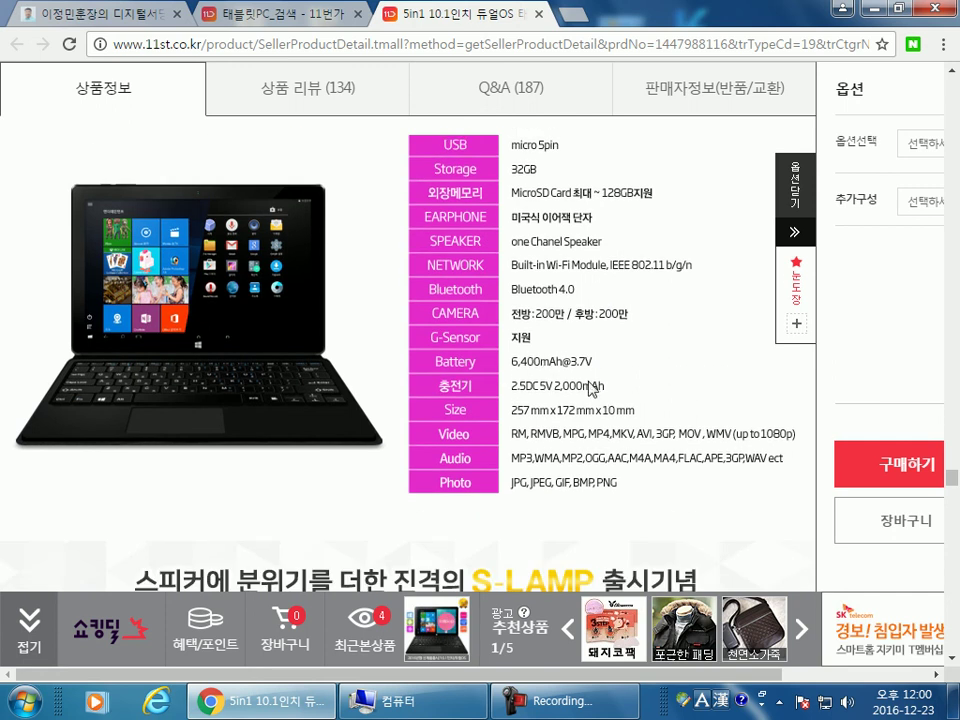
{"action": "scroll", "coordinate": [592, 388], "scroll_direction": "down", "scroll_amount": 2}
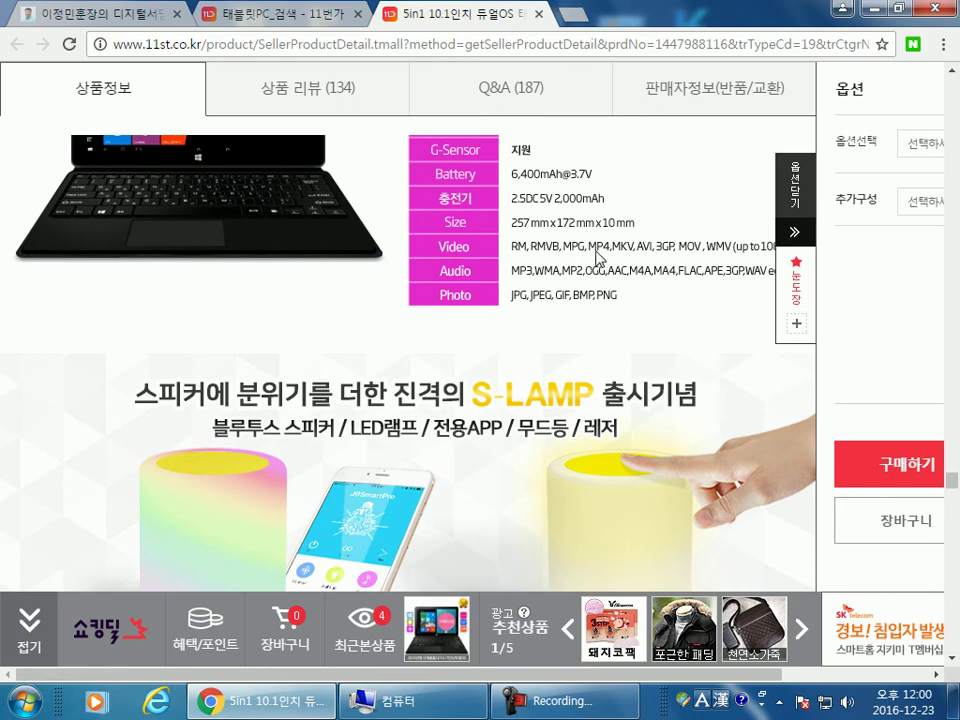
{"action": "scroll", "coordinate": [413, 328], "scroll_direction": "down", "scroll_amount": 2}
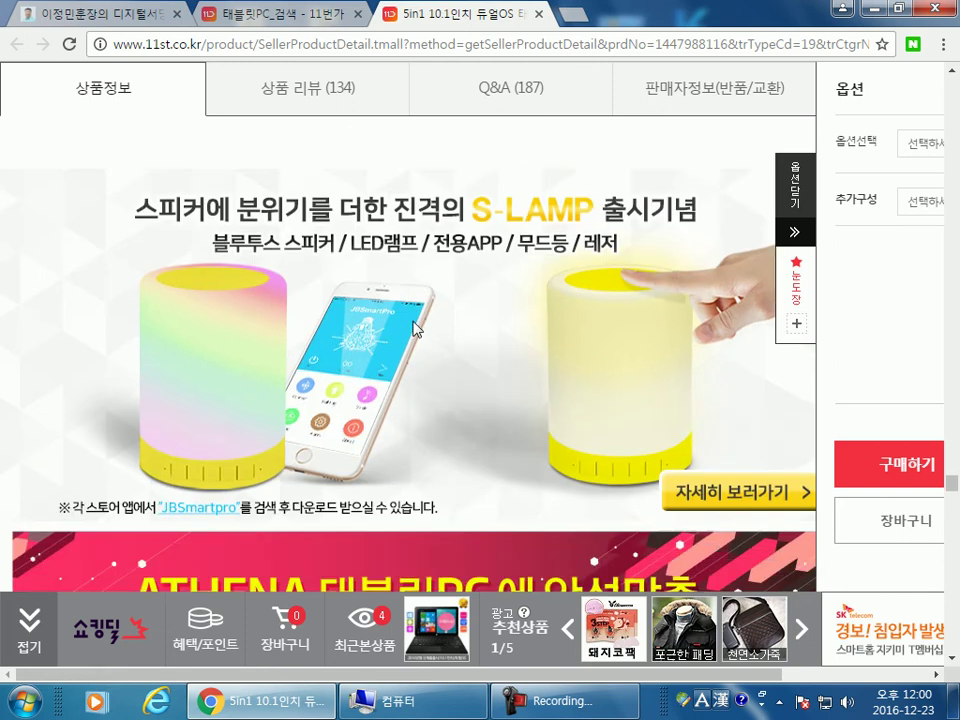
{"action": "scroll", "coordinate": [413, 328], "scroll_direction": "down", "scroll_amount": 8}
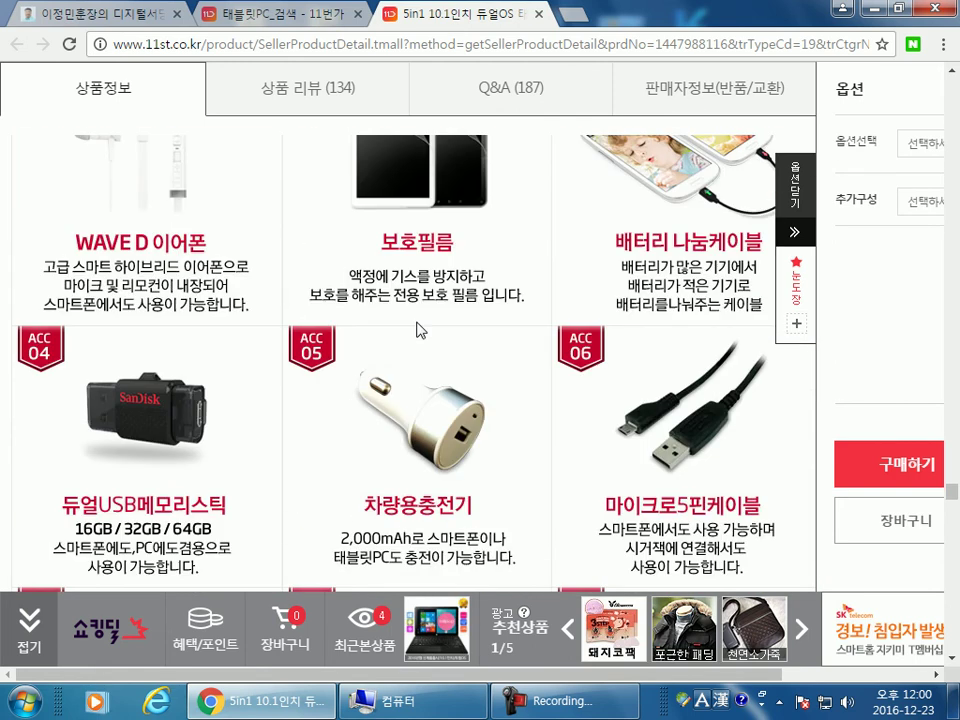
{"action": "scroll", "coordinate": [419, 330], "scroll_direction": "up", "scroll_amount": 8}
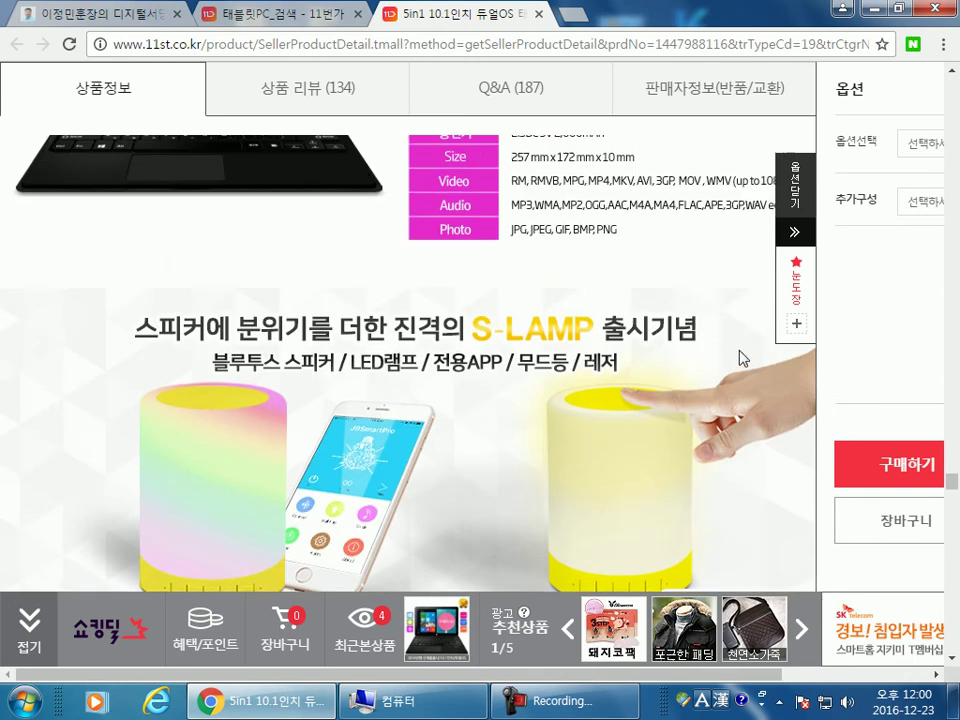
{"action": "scroll", "coordinate": [480, 353], "scroll_direction": "up", "scroll_amount": 6}
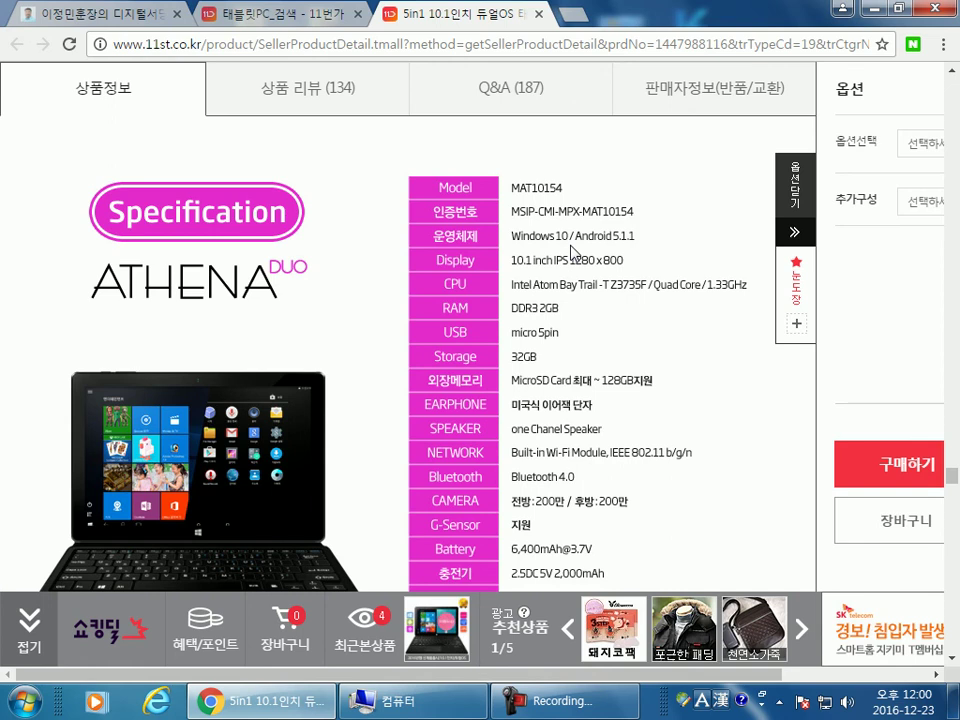
Step: Return to the top of the dual-OS tablet's product page, close that page and minimize the browser
{"action": "left_click_drag", "start_coordinate": [953, 480], "coordinate": [918, 81]}
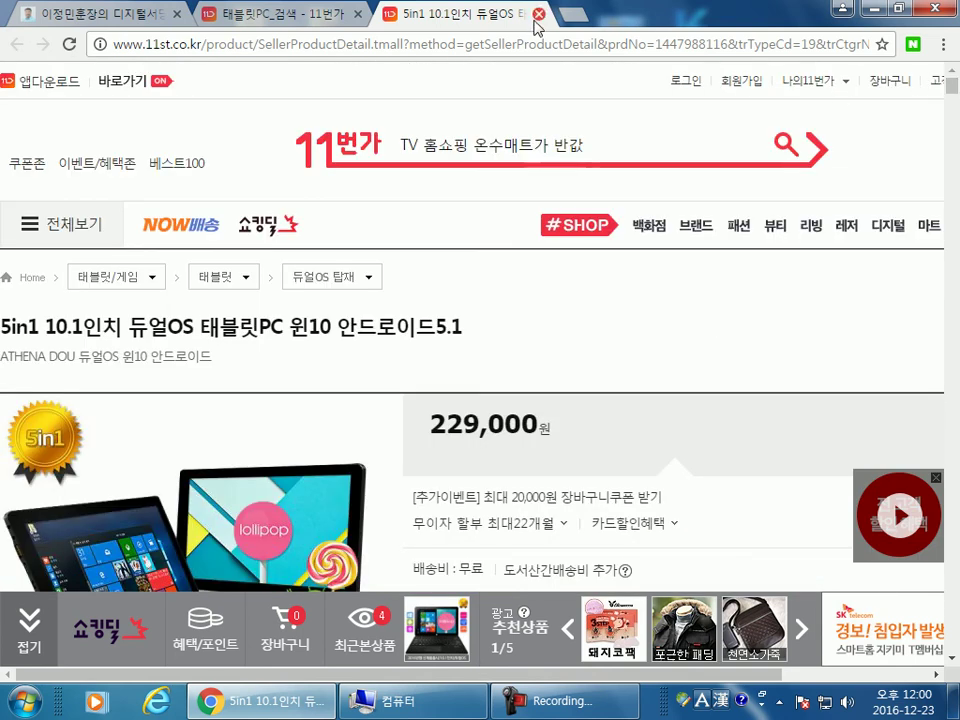
{"action": "left_click", "coordinate": [538, 14]}
{"action": "left_click", "coordinate": [871, 10]}
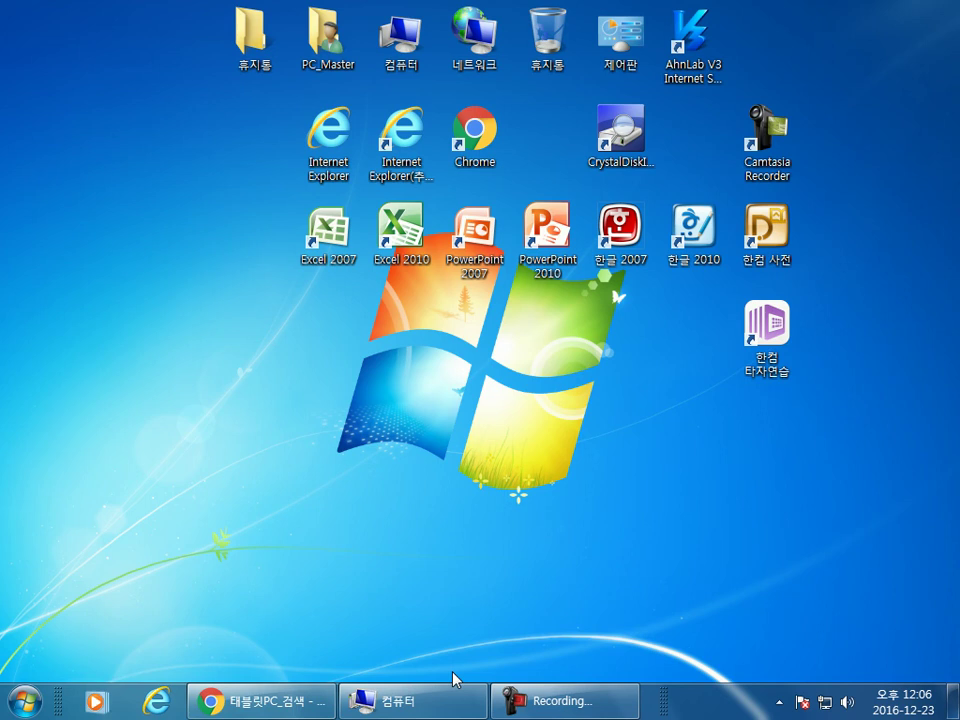
Step: Bring the browser window back up and close the 태블릿PC search results page of 11번가
{"action": "mouse_move", "coordinate": [425, 706]}
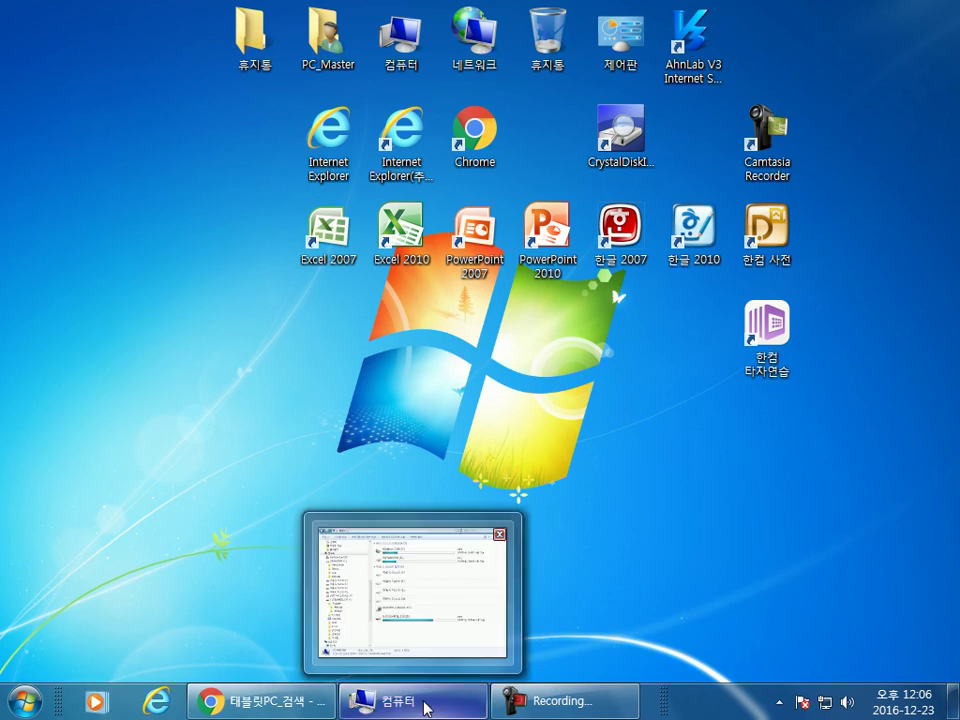
{"action": "left_click", "coordinate": [285, 701]}
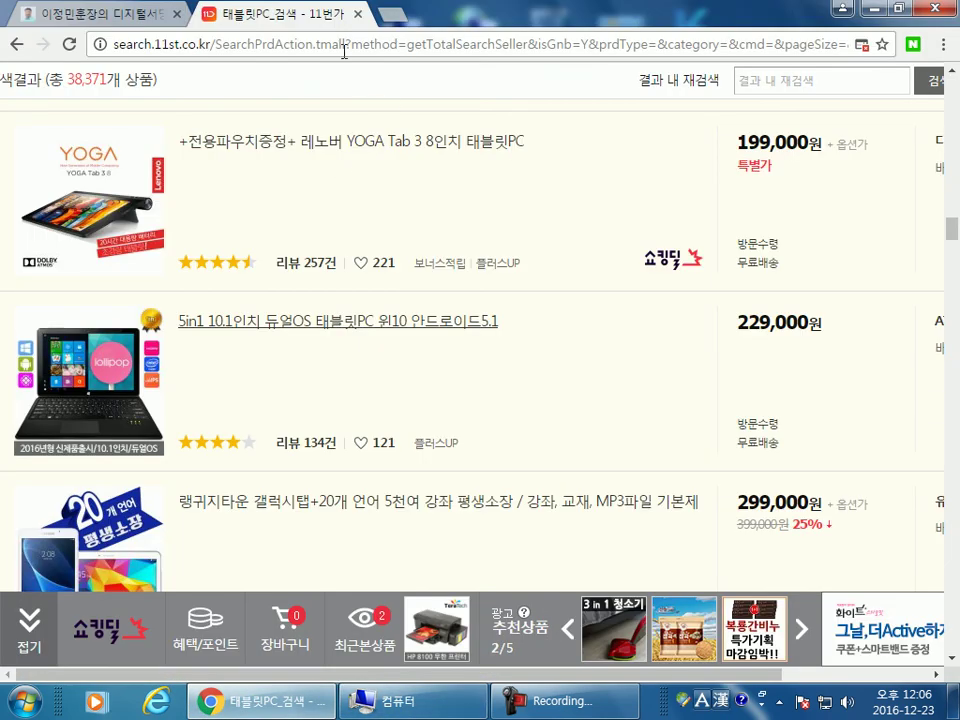
{"action": "middle_click", "coordinate": [270, 15]}
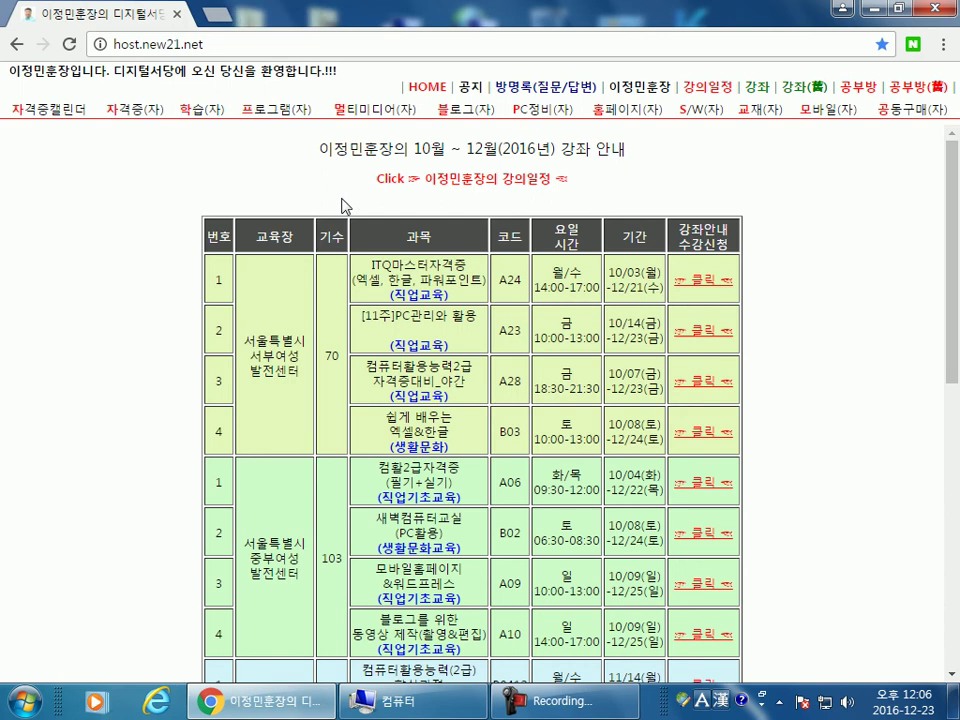
Step: Go to the course site's HOME page and open the danawa link from its 사이트모음 section
{"action": "left_click", "coordinate": [429, 86]}
{"action": "scroll", "coordinate": [113, 459], "scroll_direction": "down", "scroll_amount": 3}
{"action": "scroll", "coordinate": [180, 482], "scroll_direction": "down", "scroll_amount": 10}
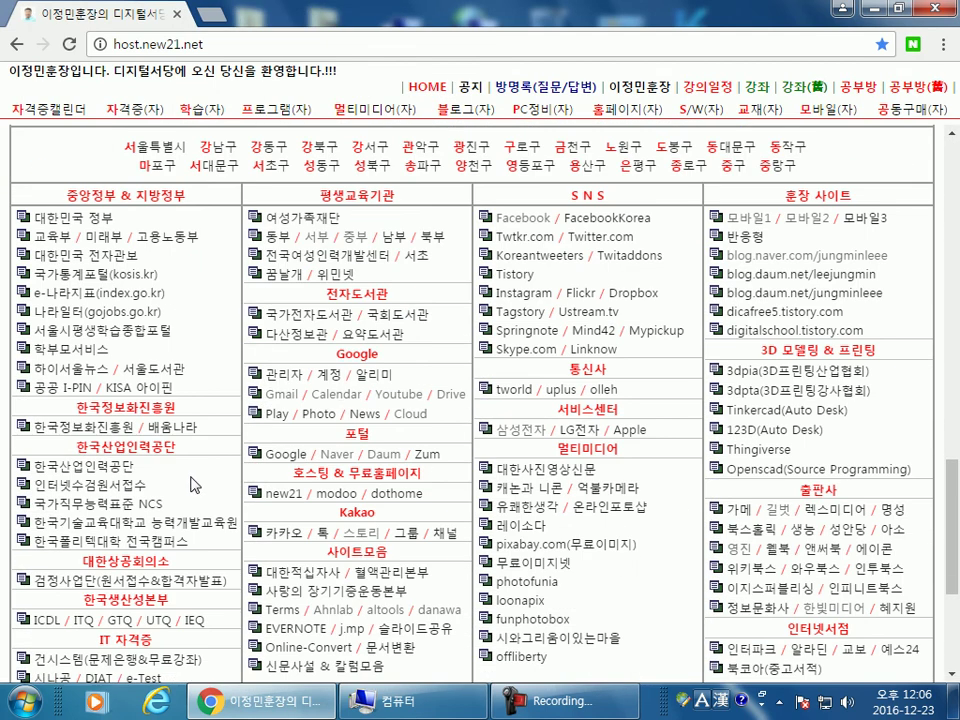
{"action": "left_click", "coordinate": [430, 607]}
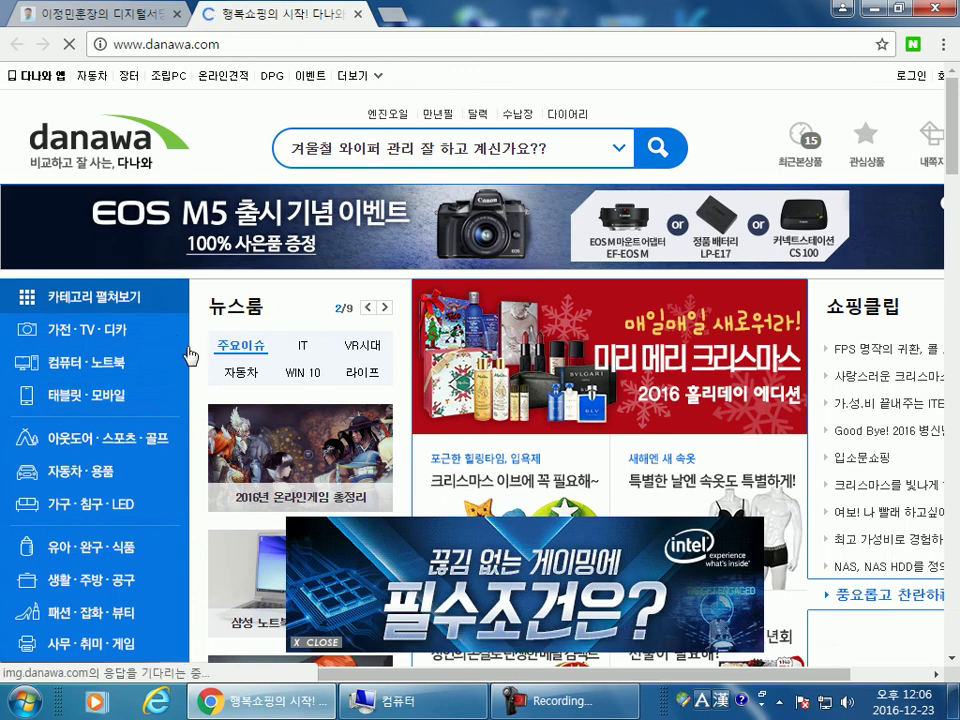
Step: Open danawa's SSD price comparison list from PC 주요부품 in the 컴퓨터·노트북 category
{"action": "scroll", "coordinate": [203, 368], "scroll_direction": "down", "scroll_amount": 2}
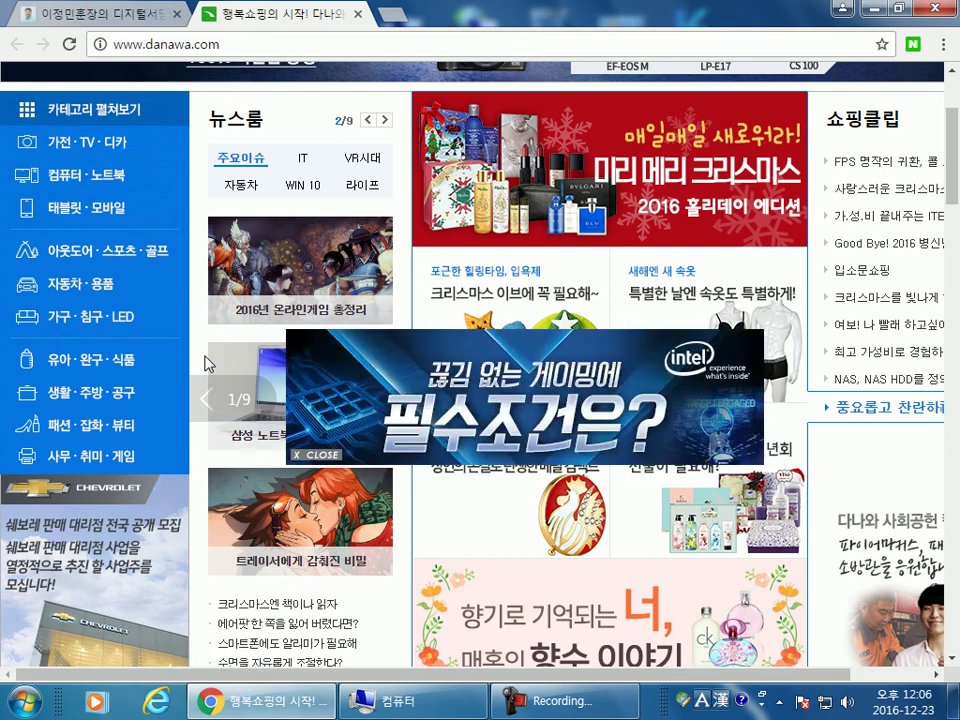
{"action": "mouse_move", "coordinate": [82, 152]}
{"action": "mouse_move", "coordinate": [100, 173]}
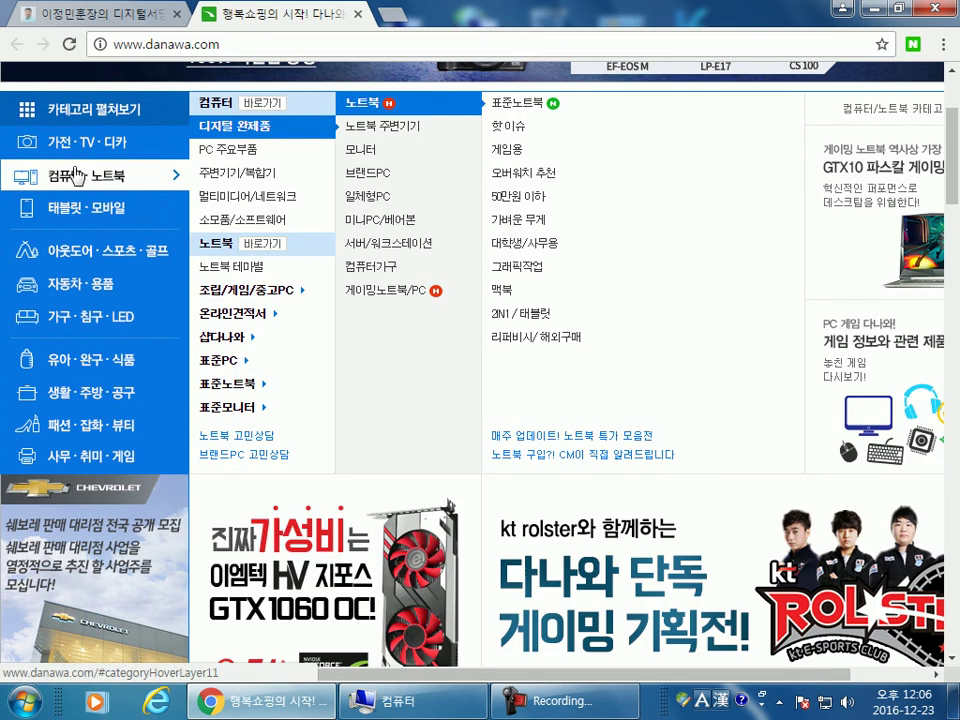
{"action": "mouse_move", "coordinate": [240, 149]}
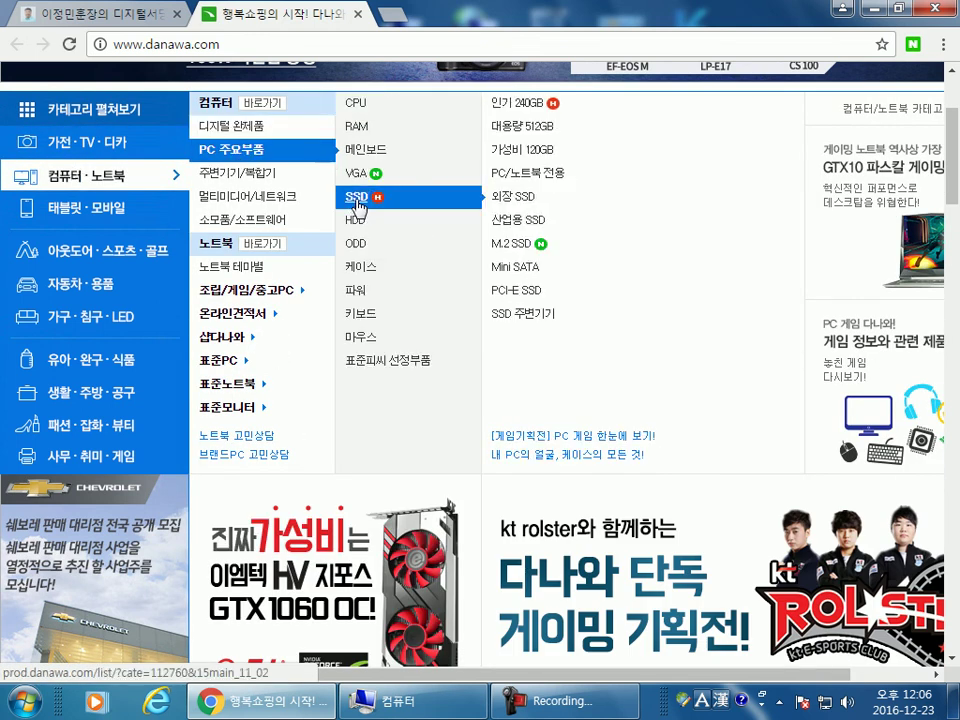
{"action": "left_click", "coordinate": [356, 205]}
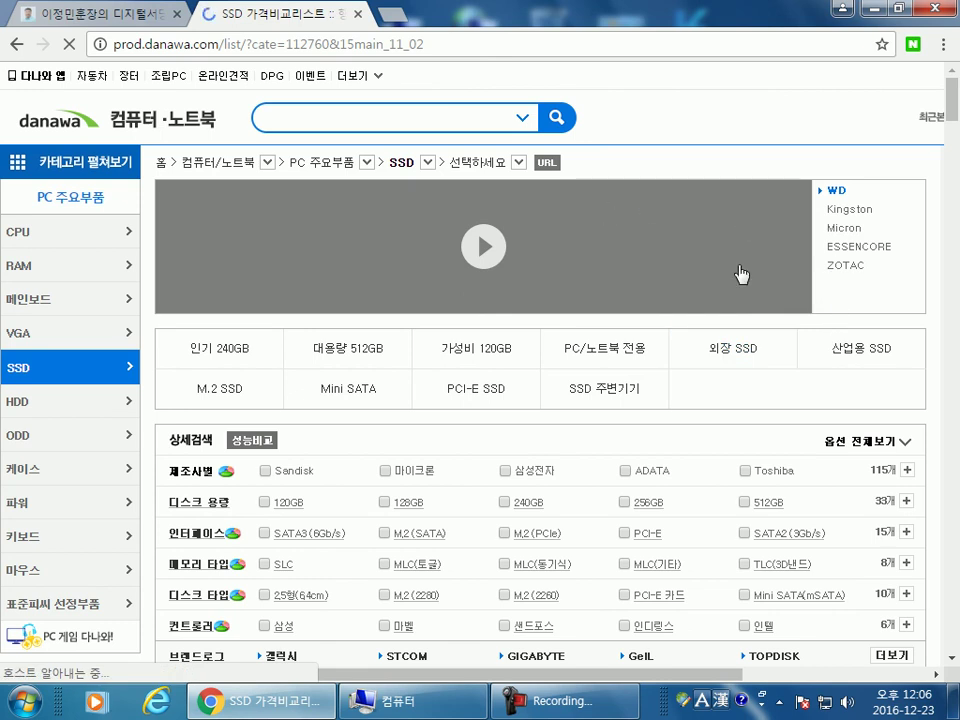
Step: Filter the SSD list by the manufacturer 삼성전자 and look over the listed models' capacities and prices
{"action": "scroll", "coordinate": [900, 449], "scroll_direction": "down", "scroll_amount": 3}
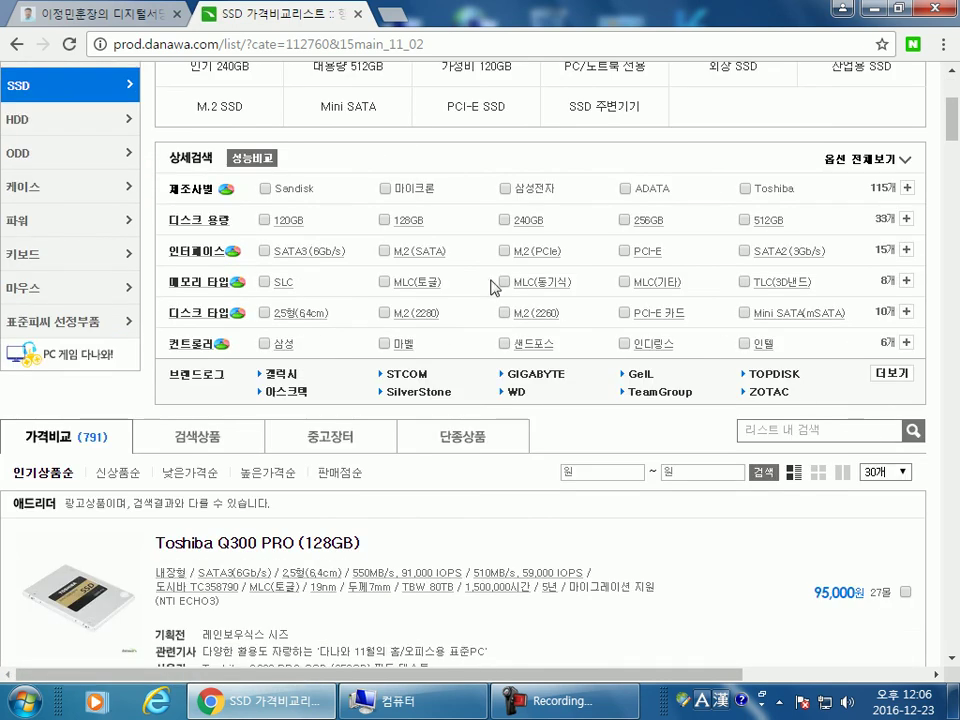
{"action": "left_click", "coordinate": [505, 189]}
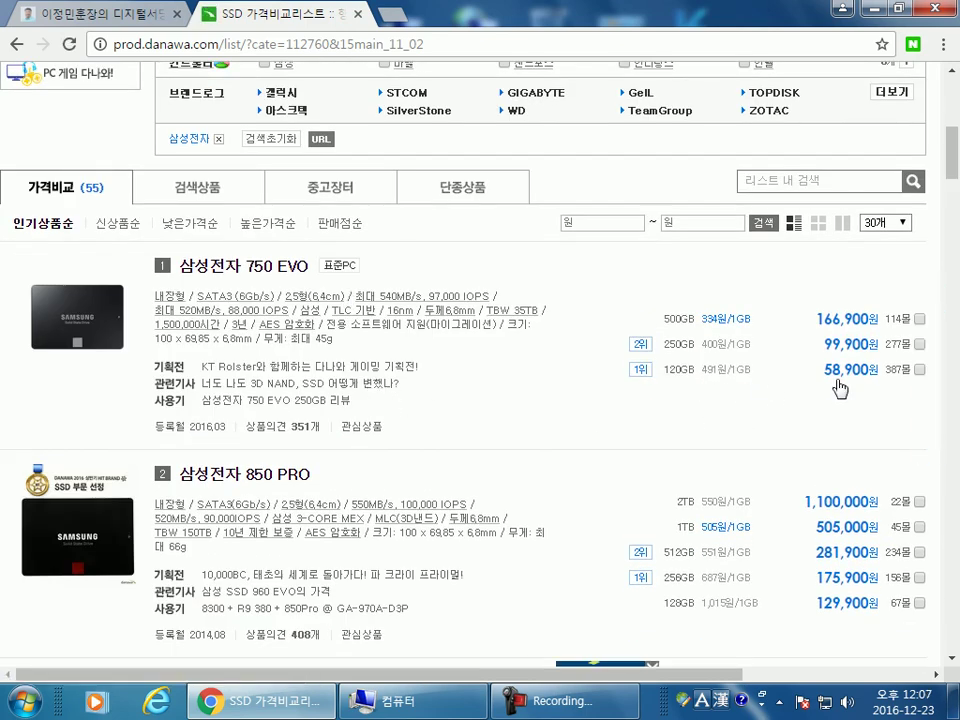
{"action": "scroll", "coordinate": [828, 380], "scroll_direction": "down", "scroll_amount": 1}
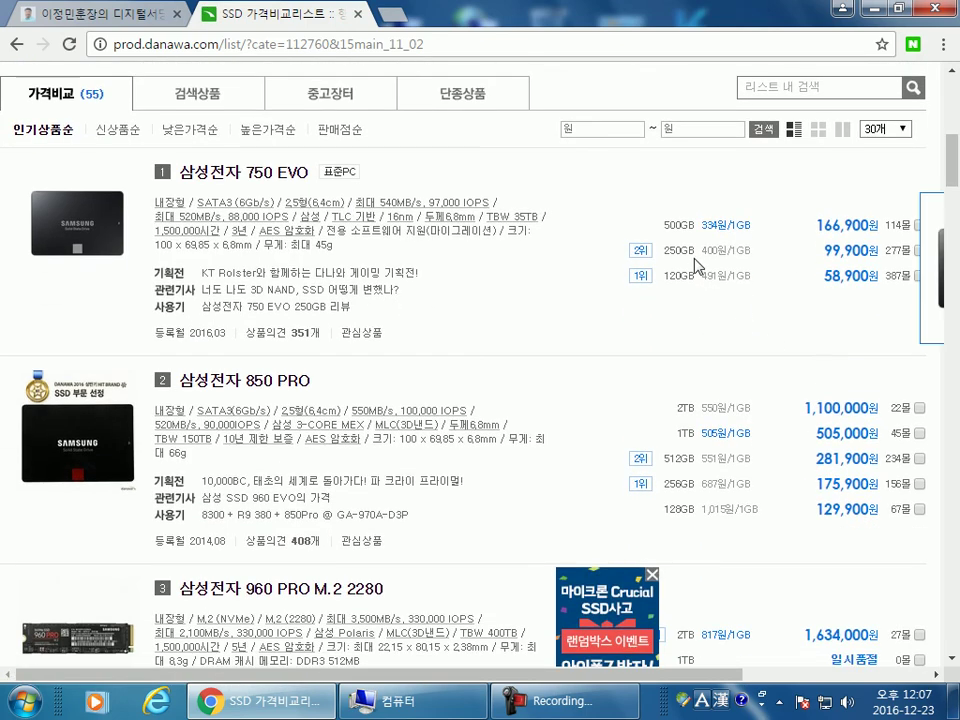